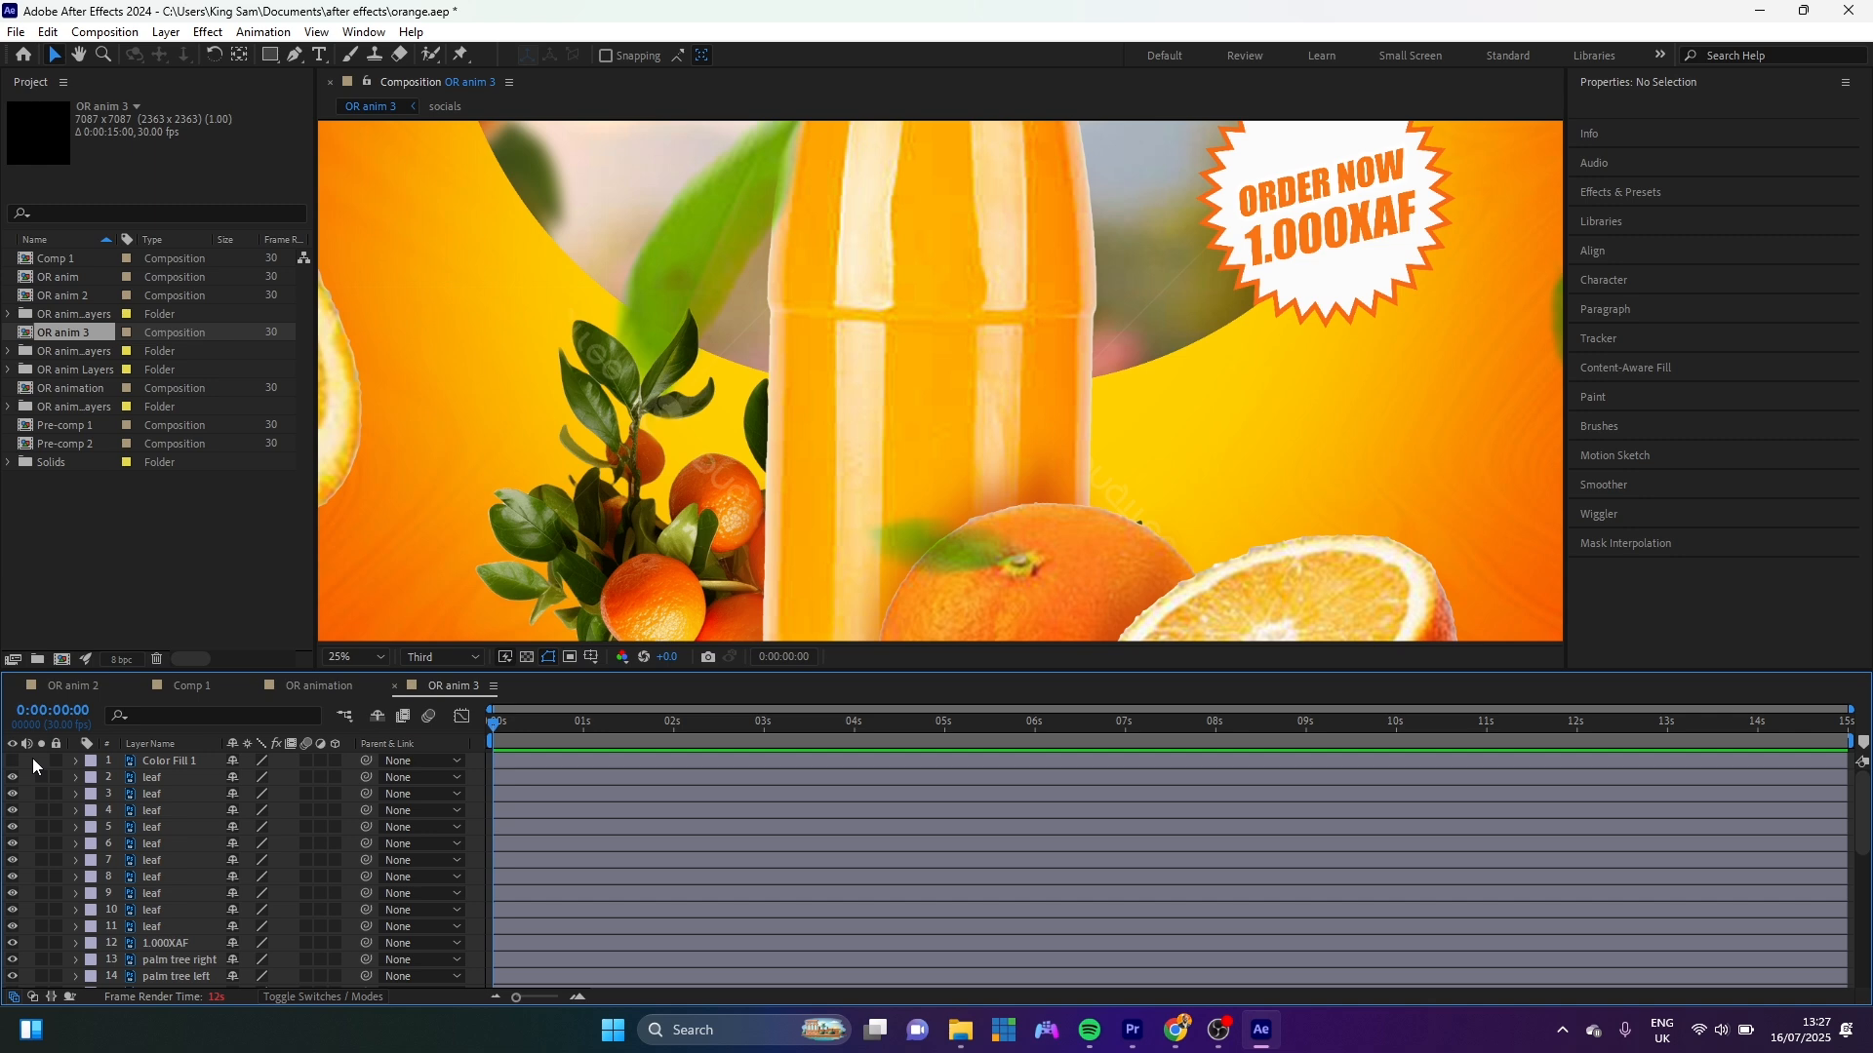
Step: Resize the OR anim 3 composition to 1080 × 1080 px with the aspect ratio locked
right_click(32, 758)
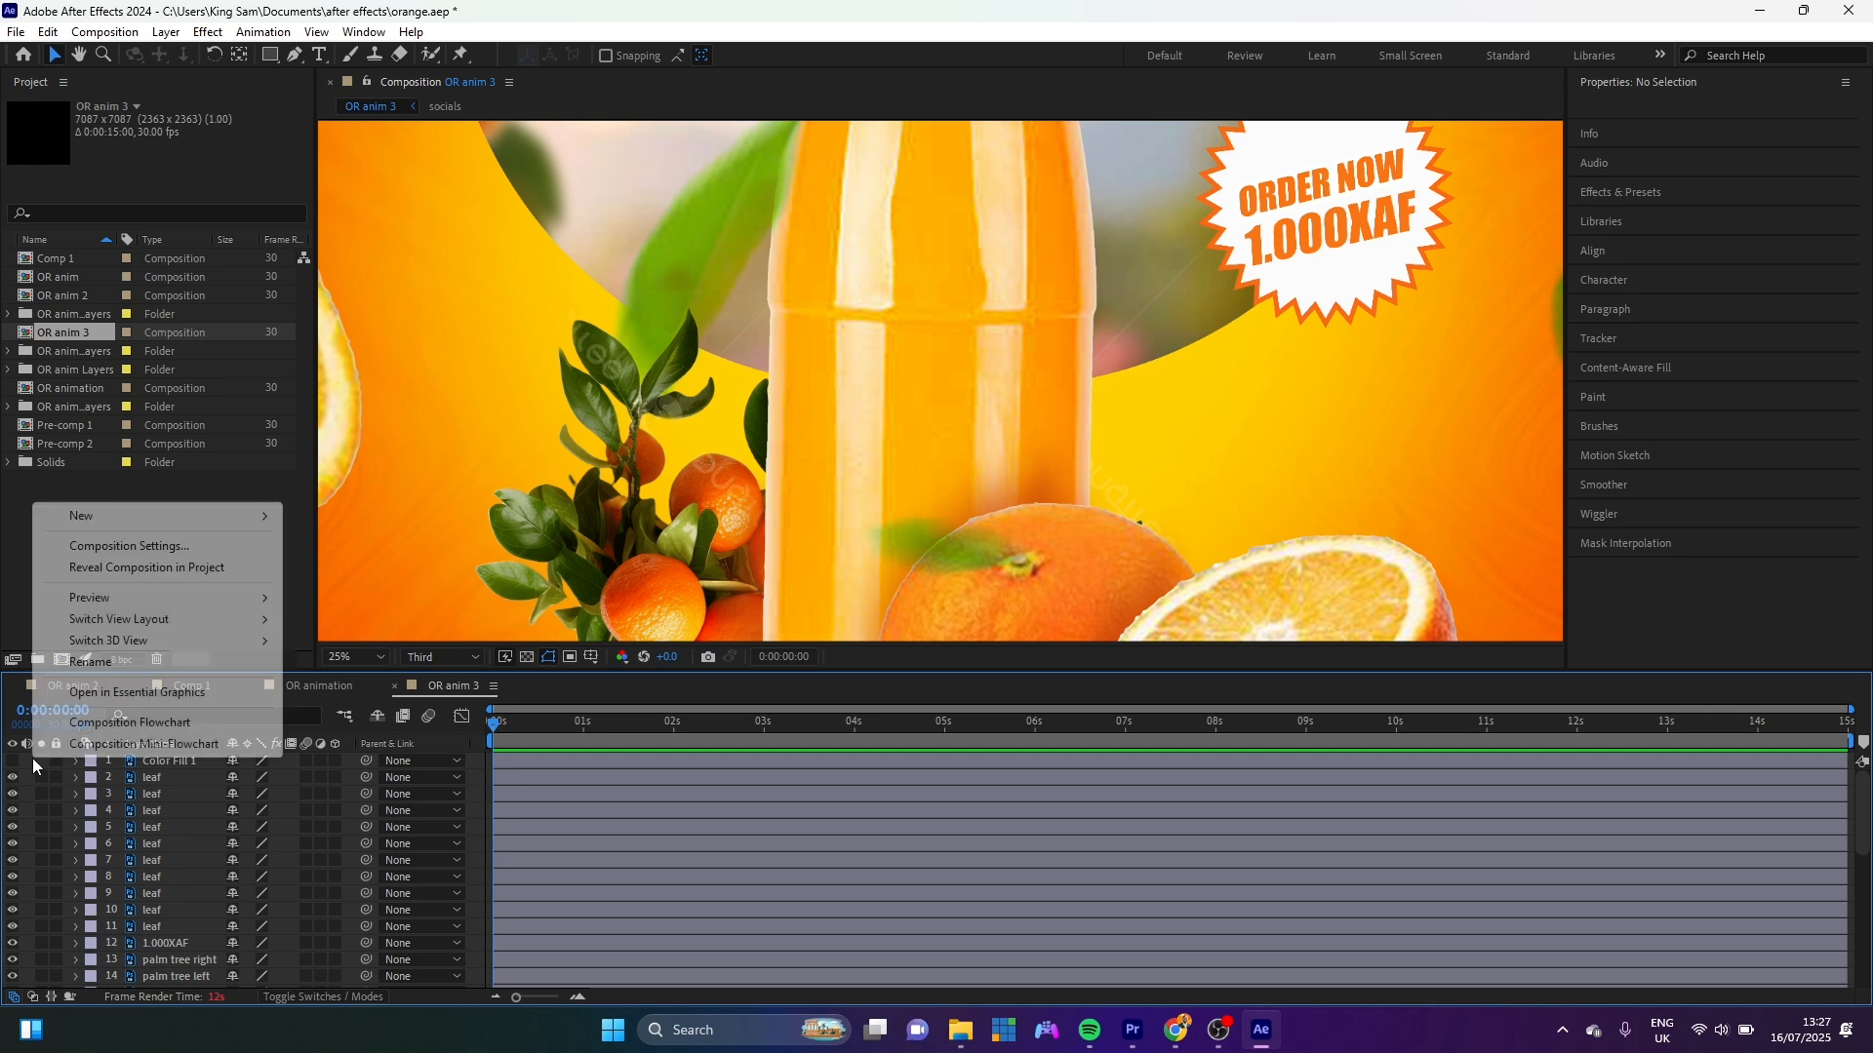
click(137, 545)
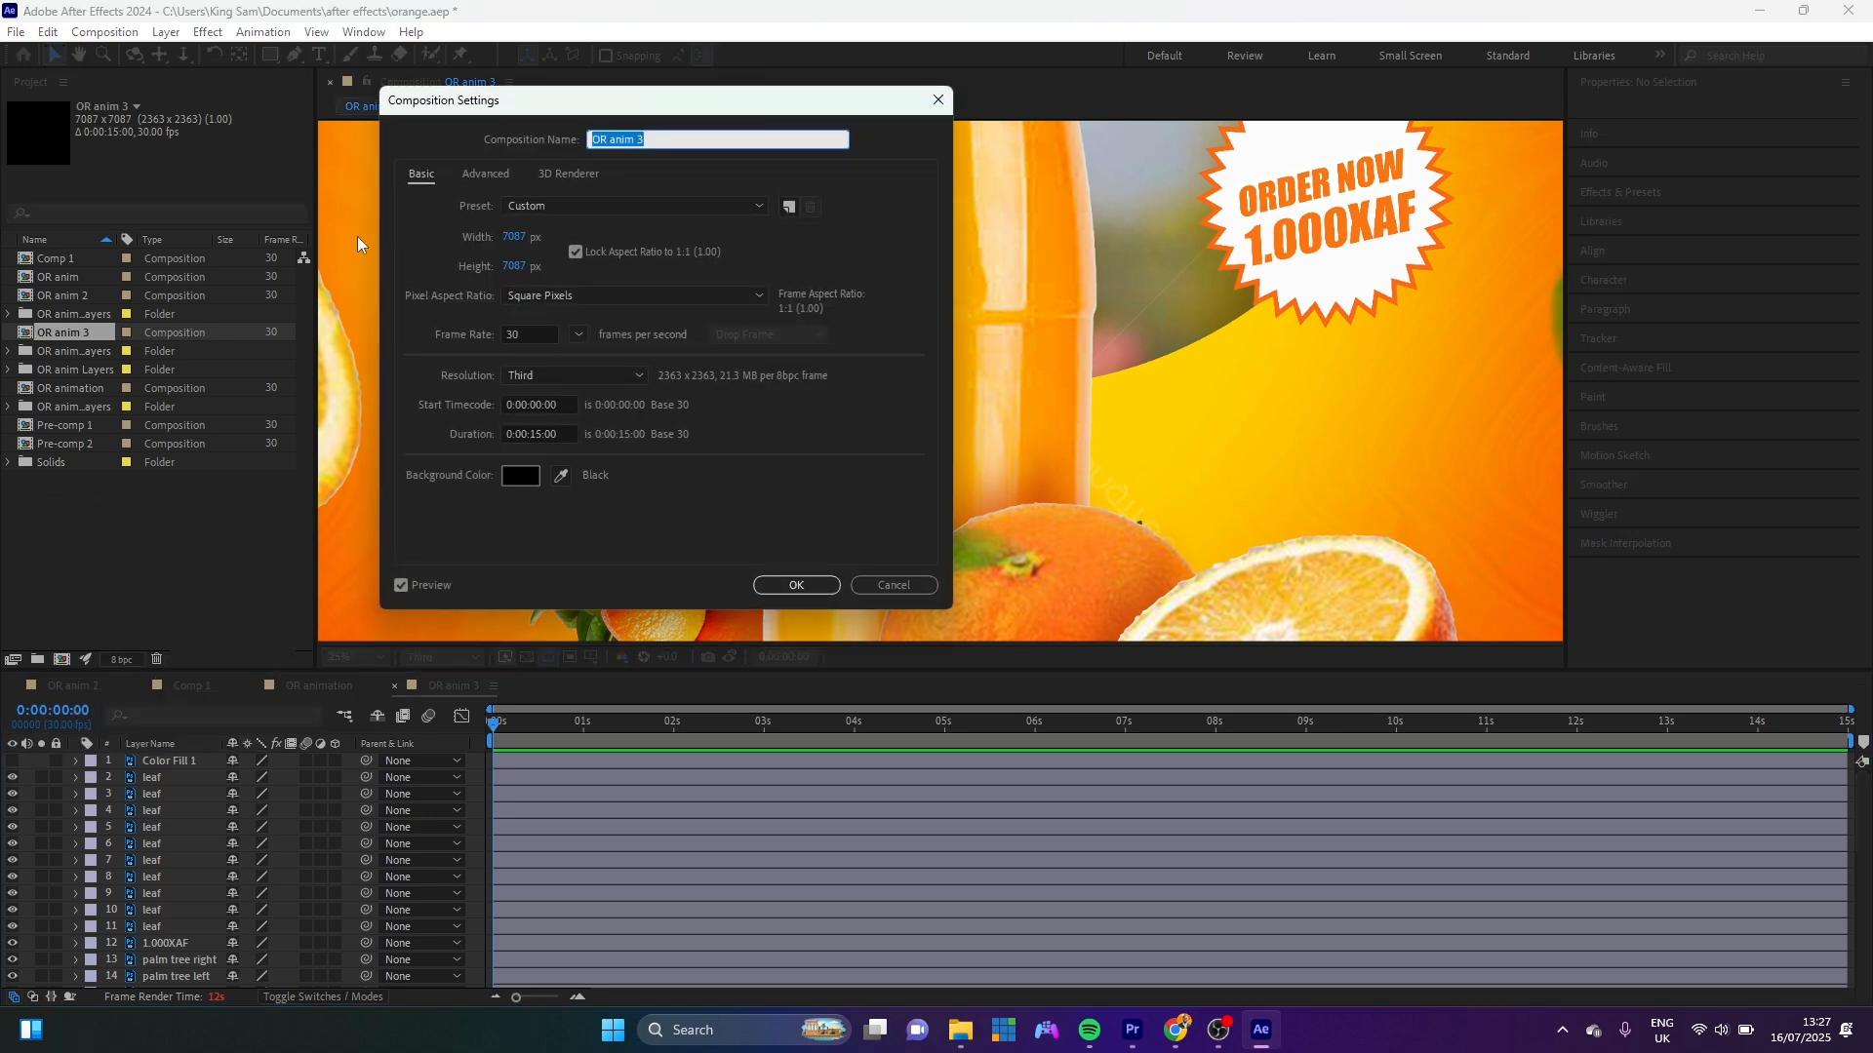
click(514, 237)
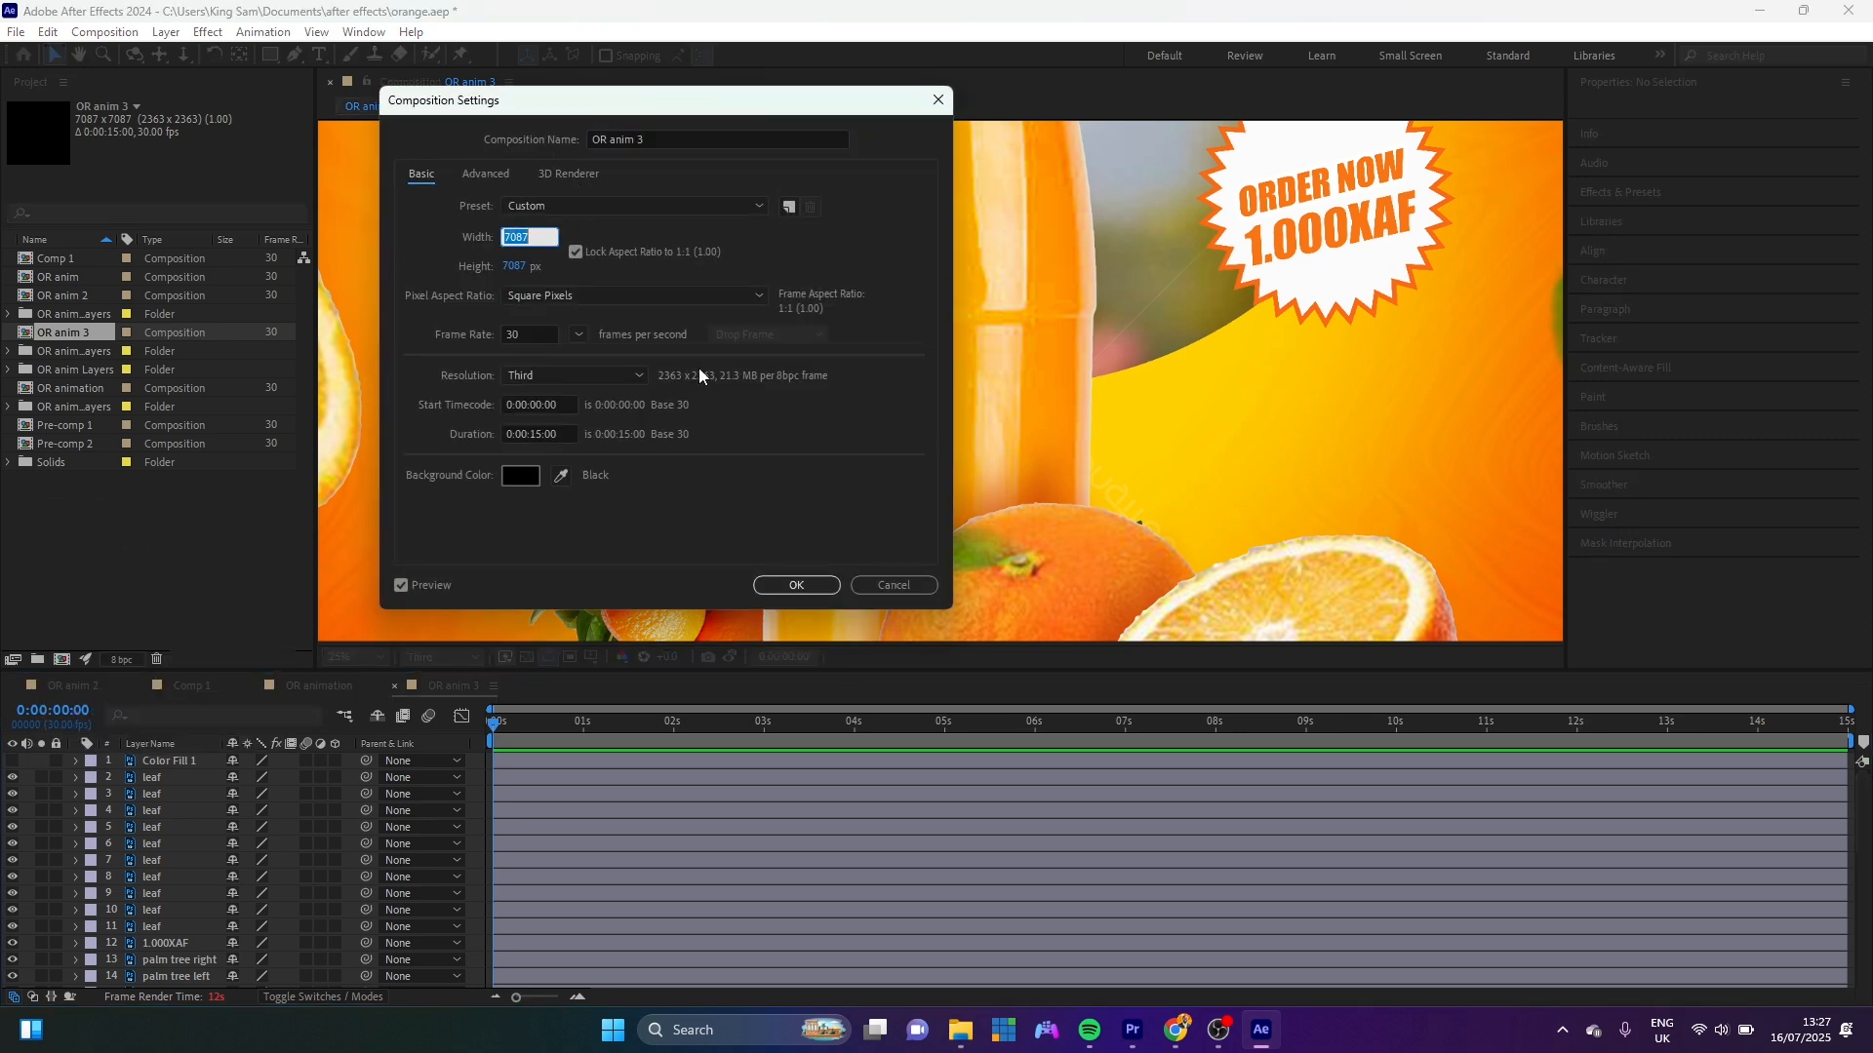
text(1080)
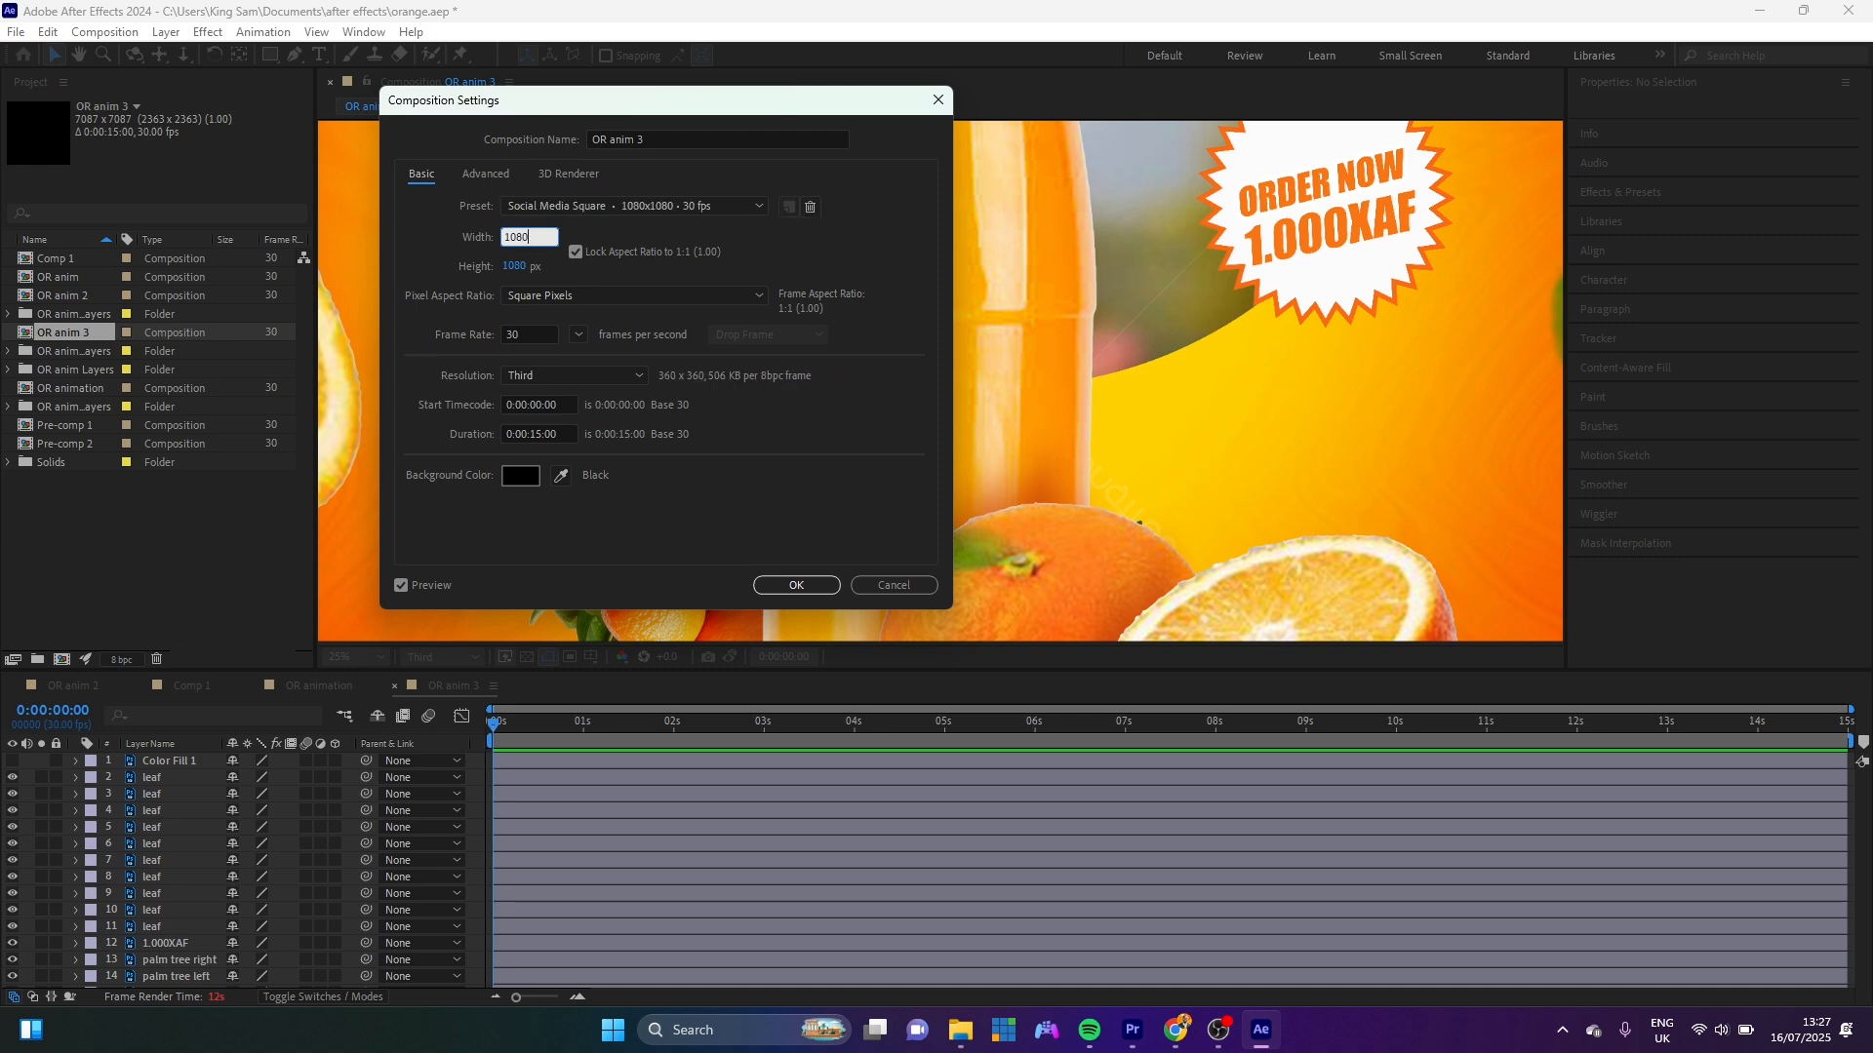
key(Return)
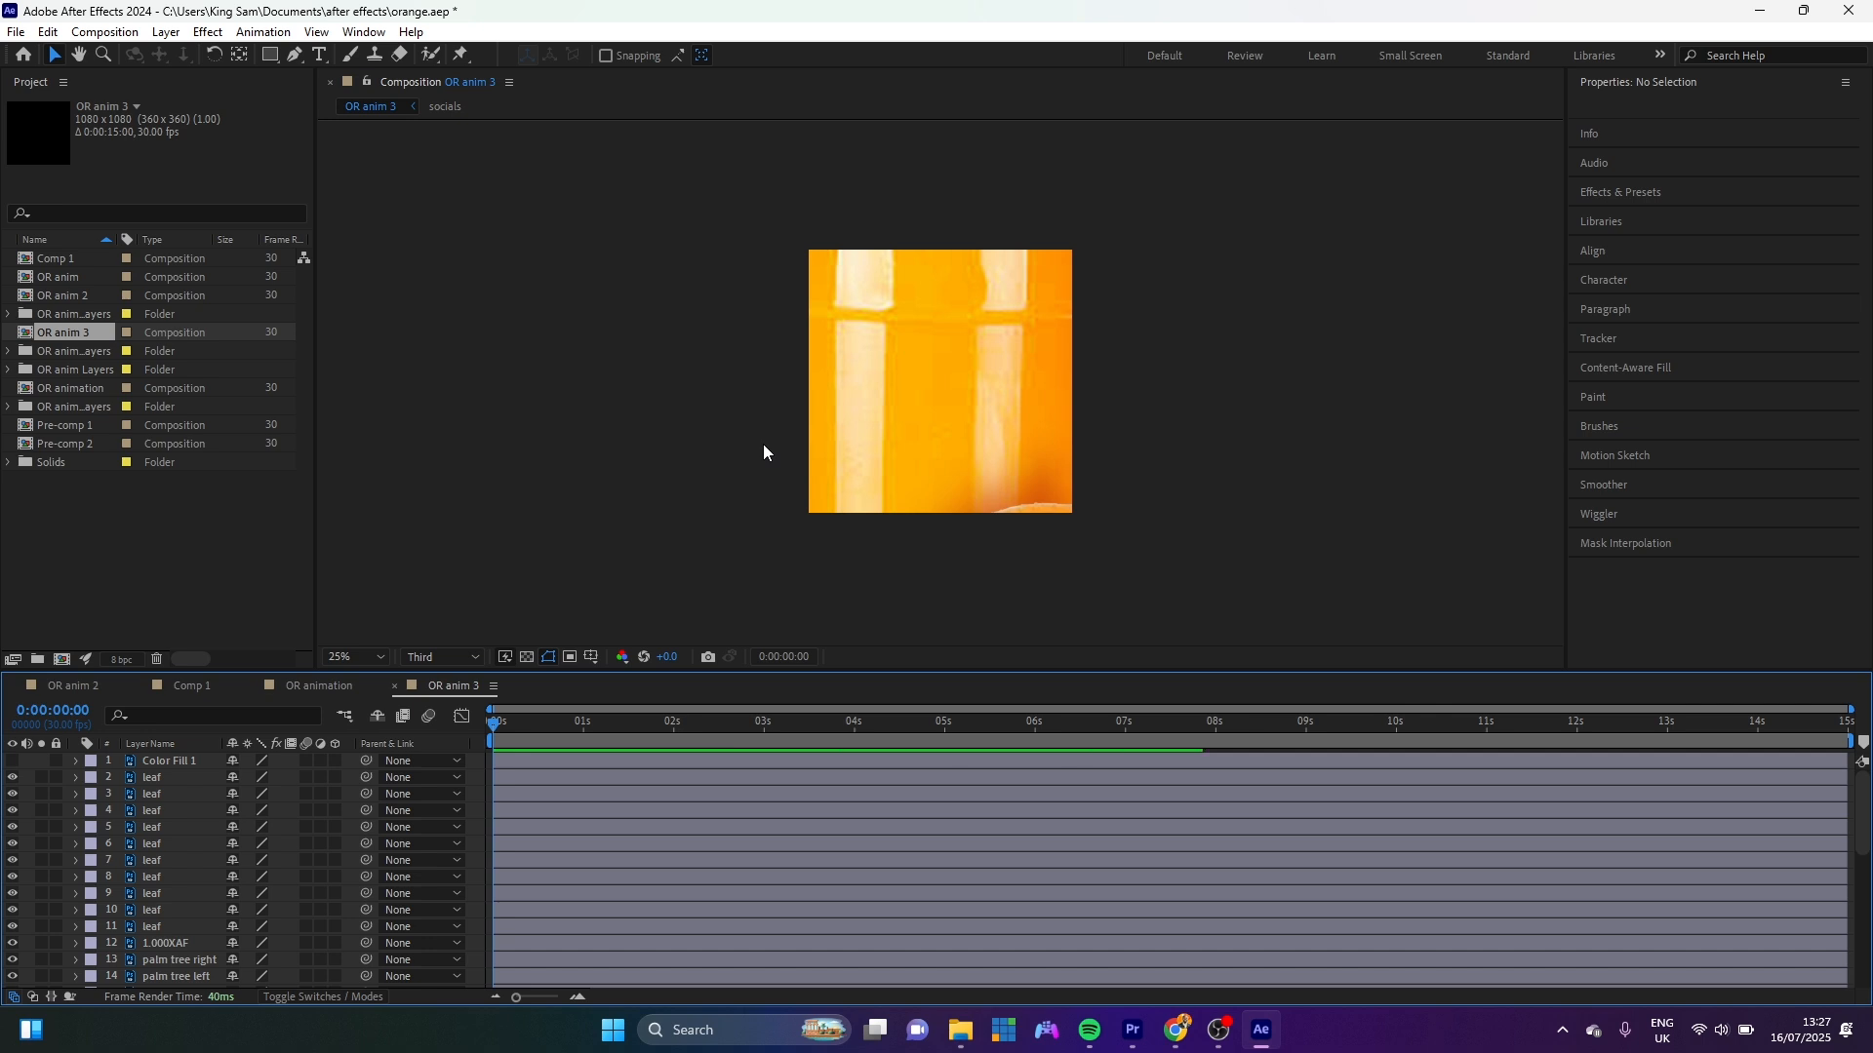
Step: Add a new null object to the OR anim 3 composition
right_click(37, 759)
mouse_move(160, 517)
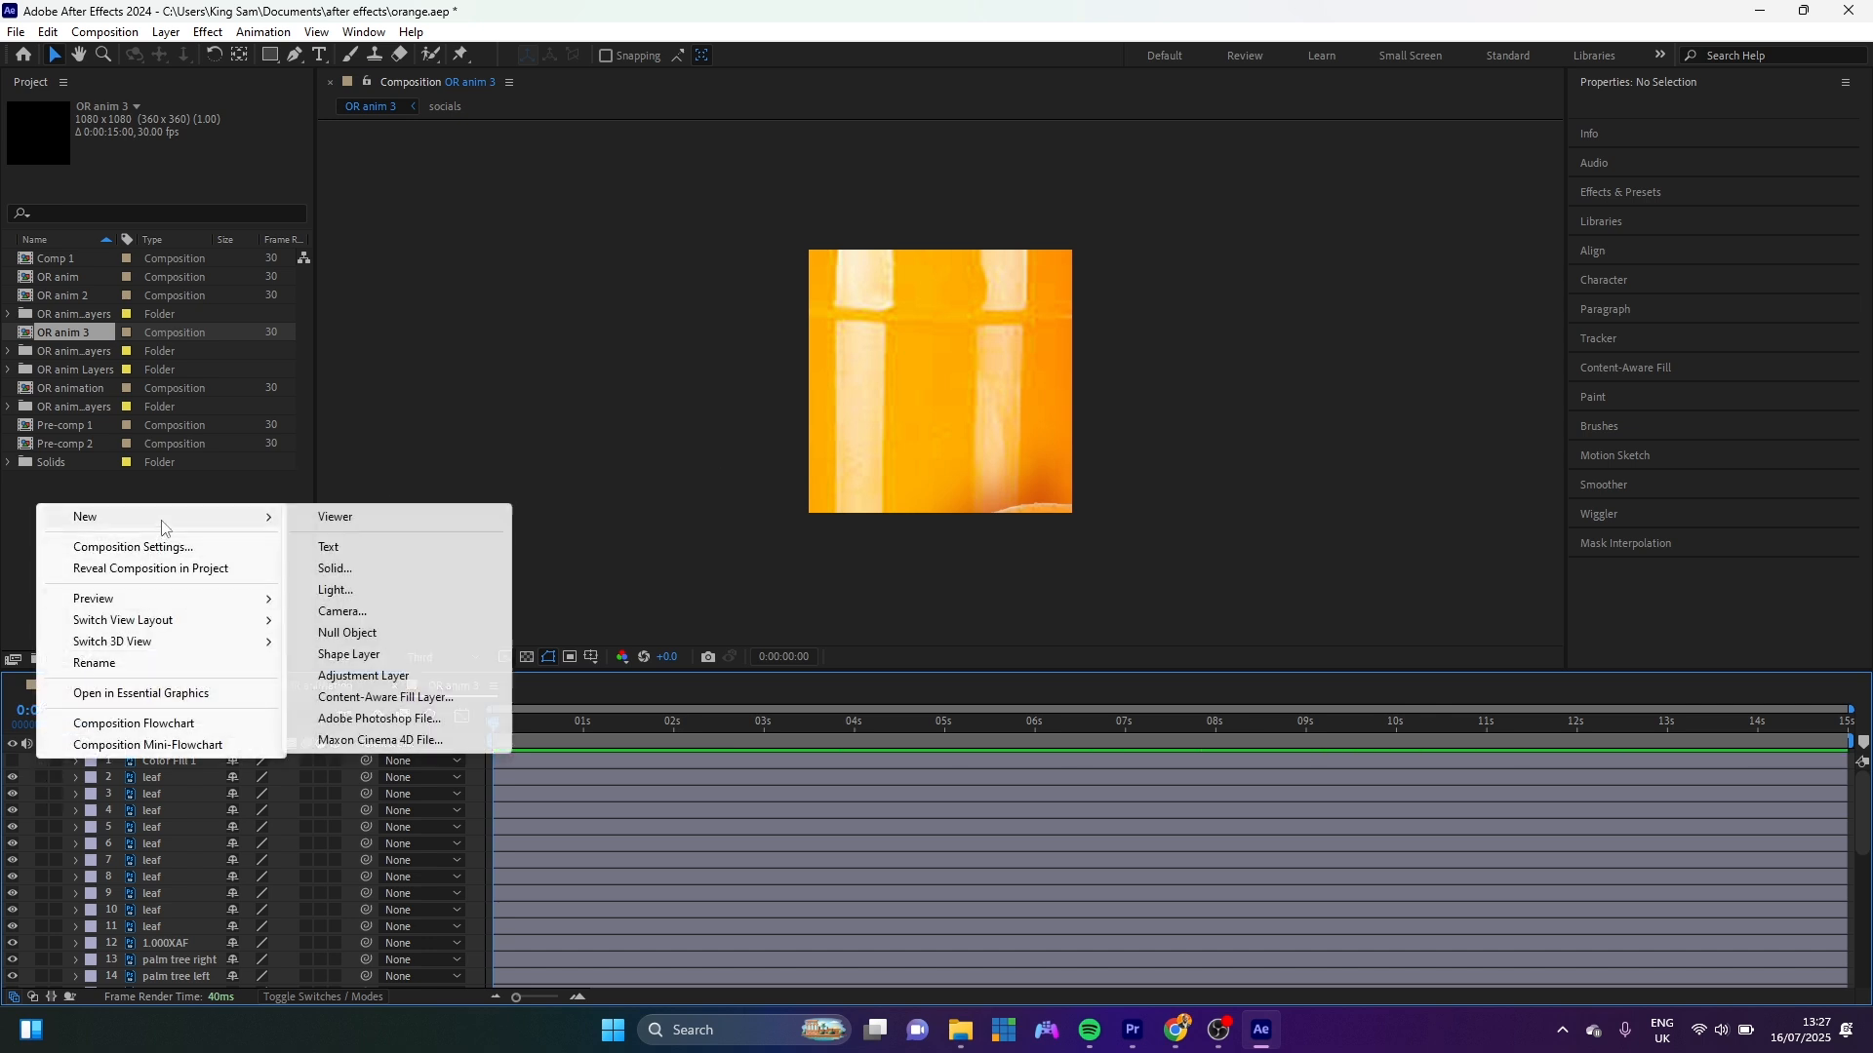
click(347, 633)
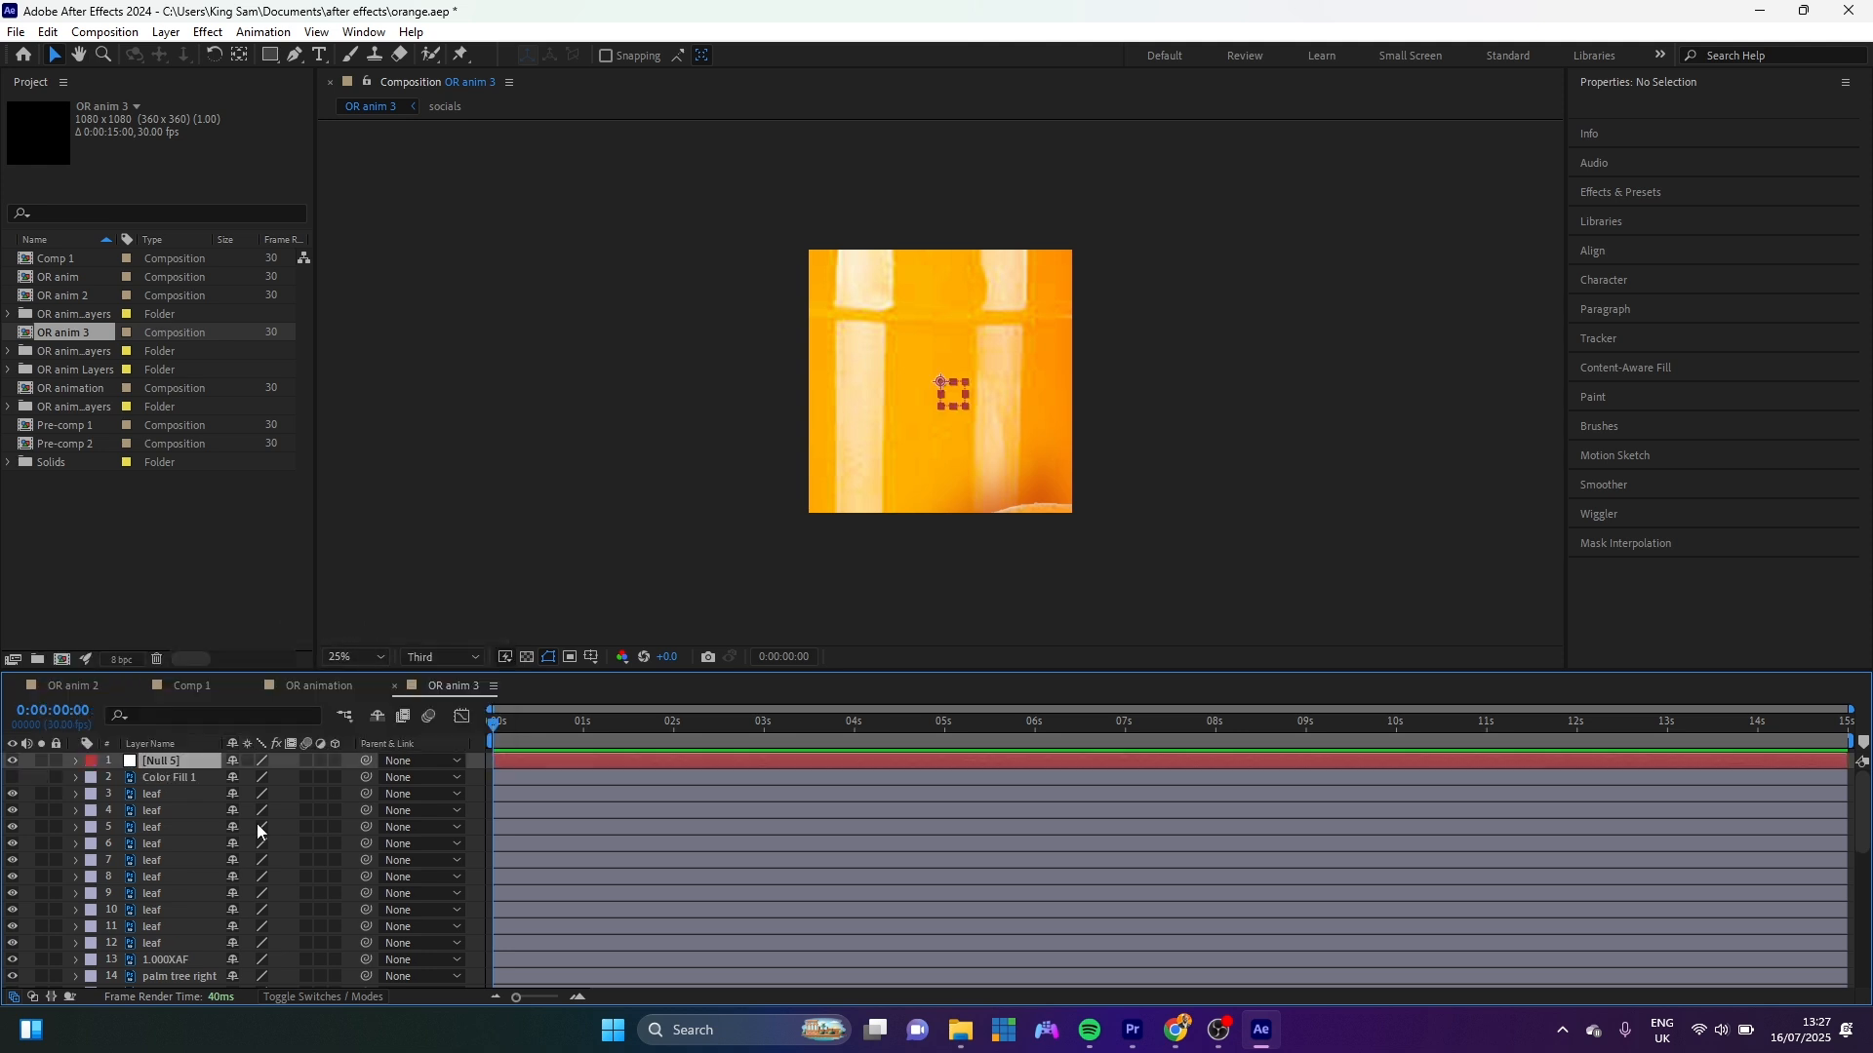
Step: Parent all layers from Color Fill 1 down to Background to the null object
click(164, 778)
scroll(164, 780, down, 8)
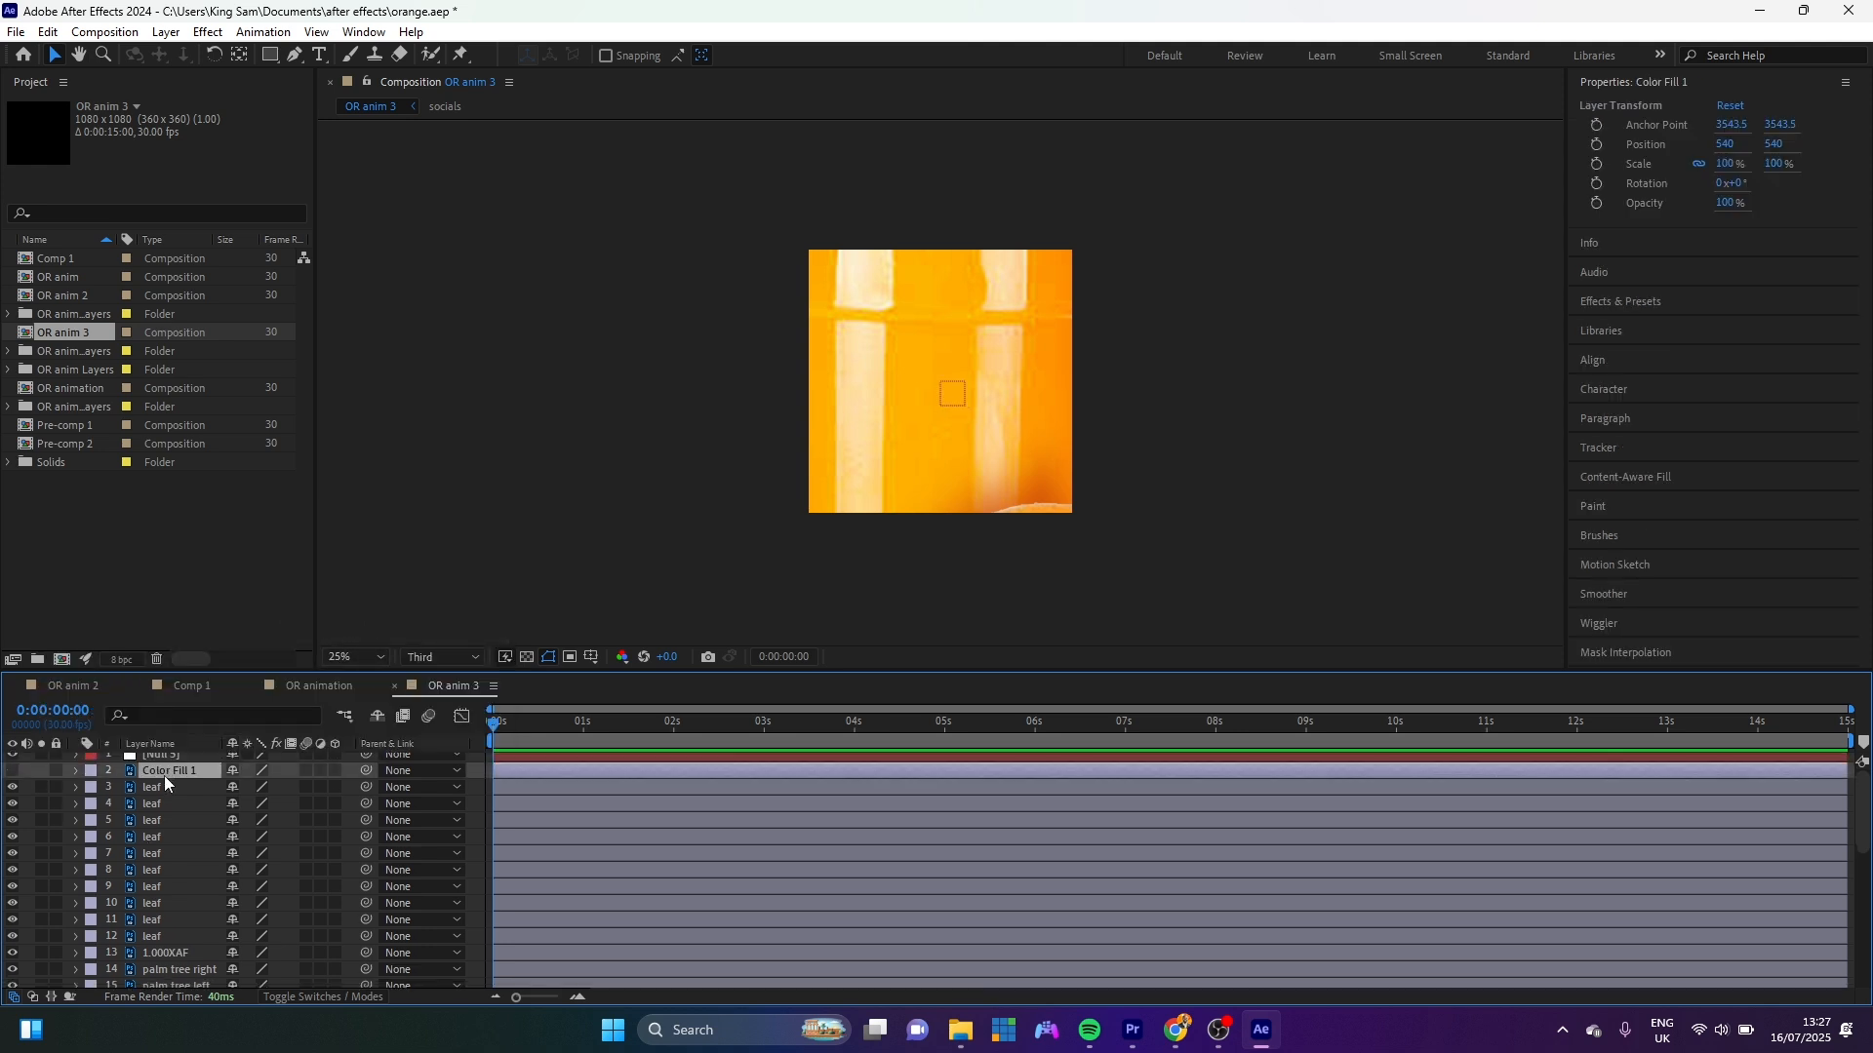
shift+click(170, 977)
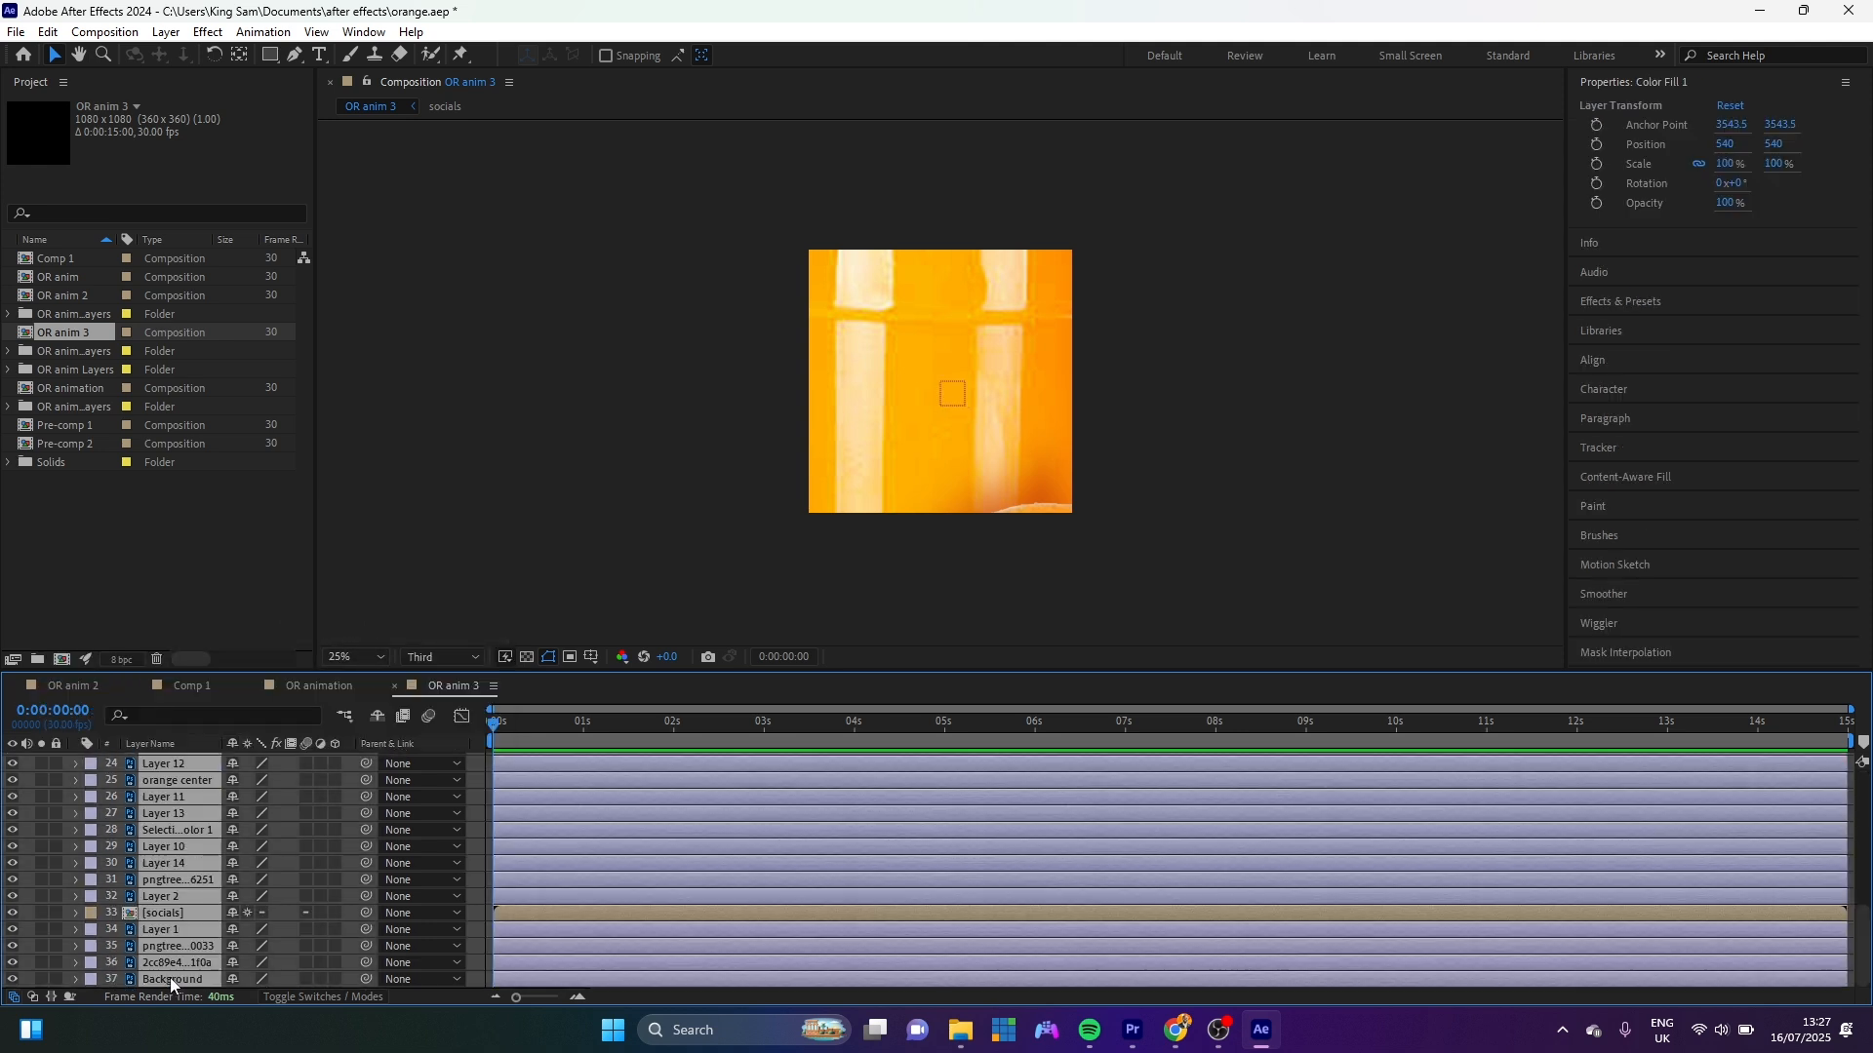
scroll(170, 977, up, 8)
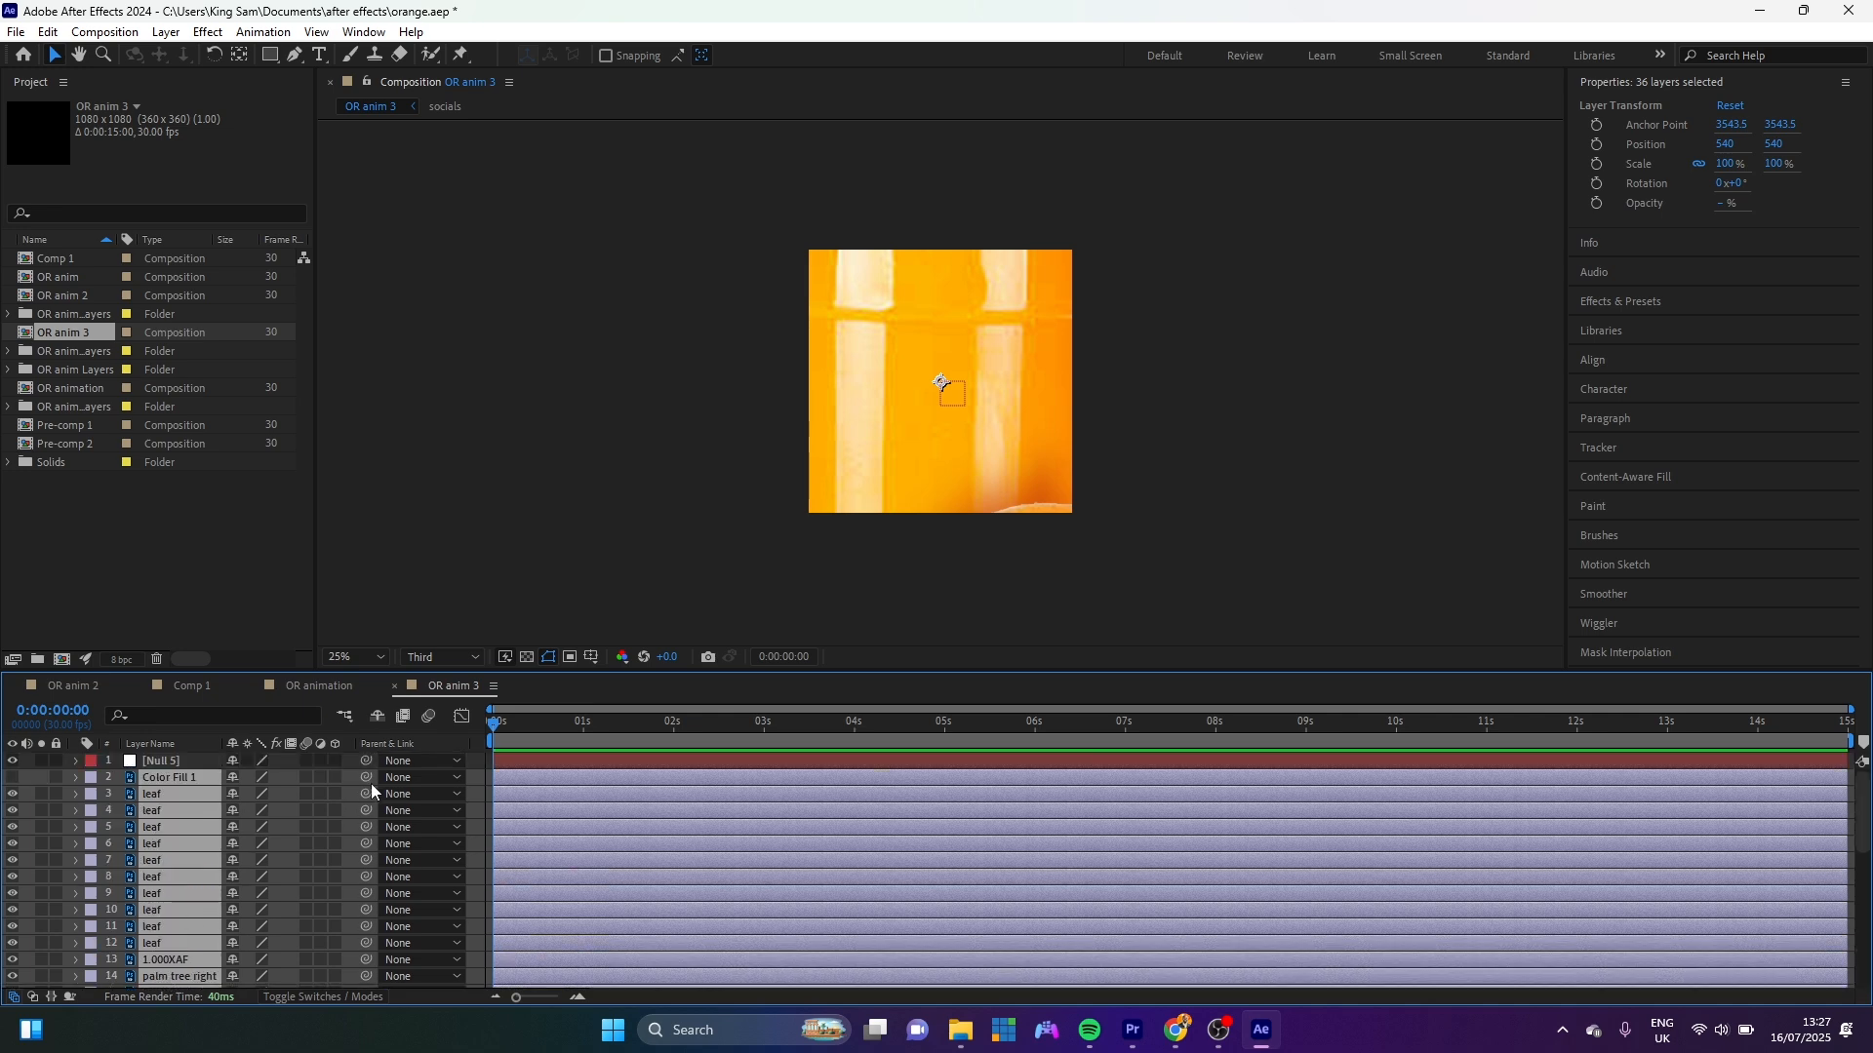
drag(367, 777, 158, 761)
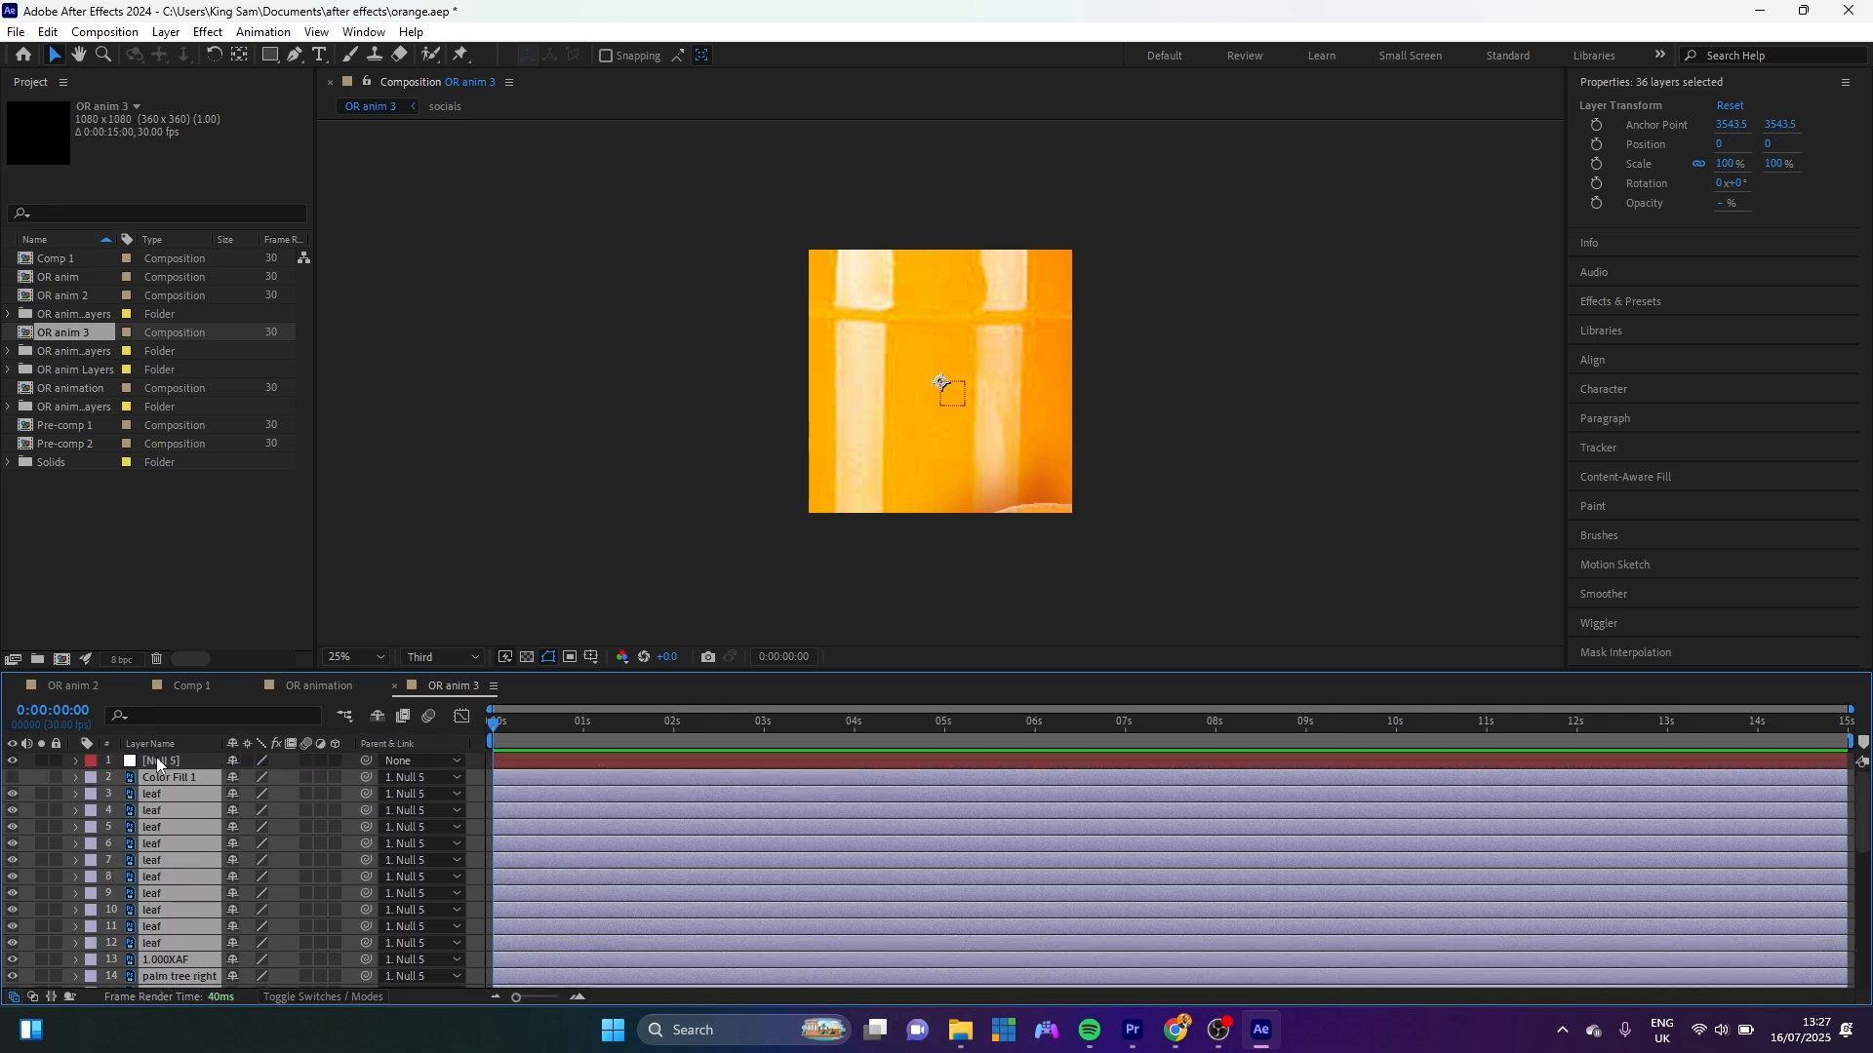
Step: Set the null object's scale to 15.3% to shrink the parented artwork
click(173, 763)
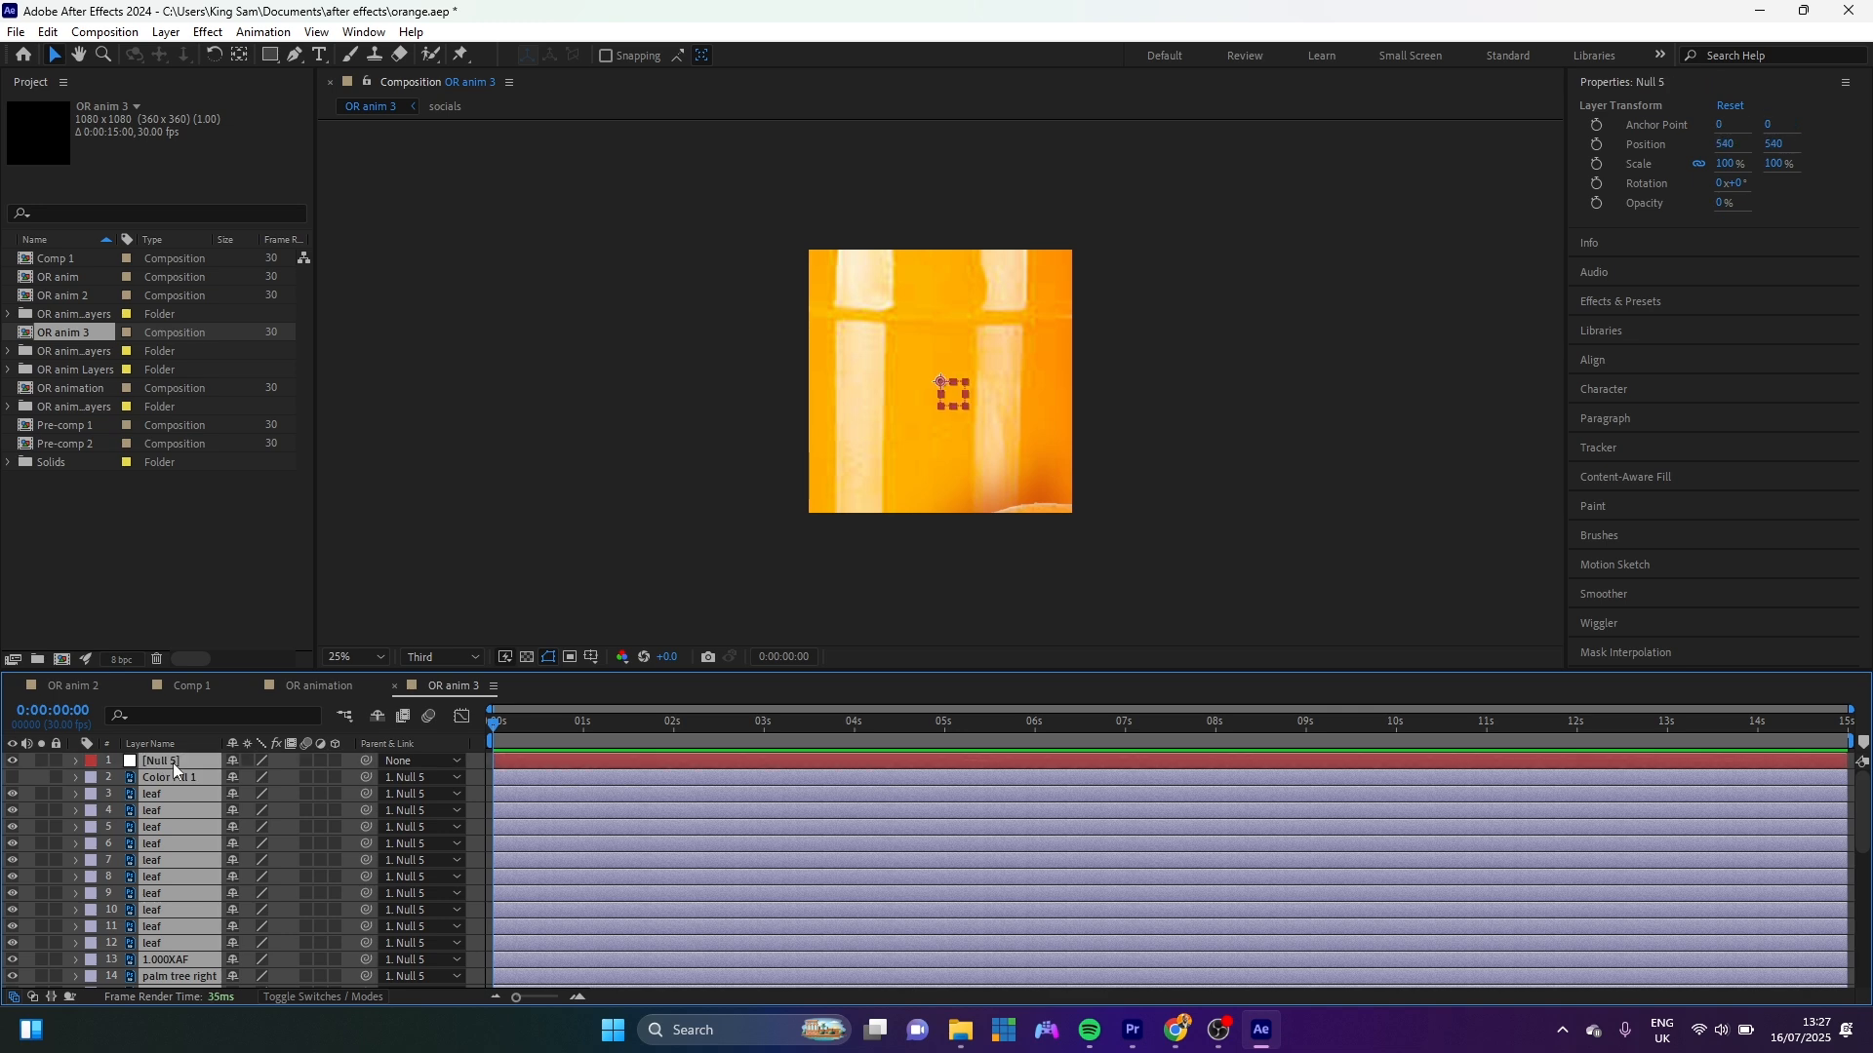
key(s)
click(257, 777)
text(15.3)
key(Return)
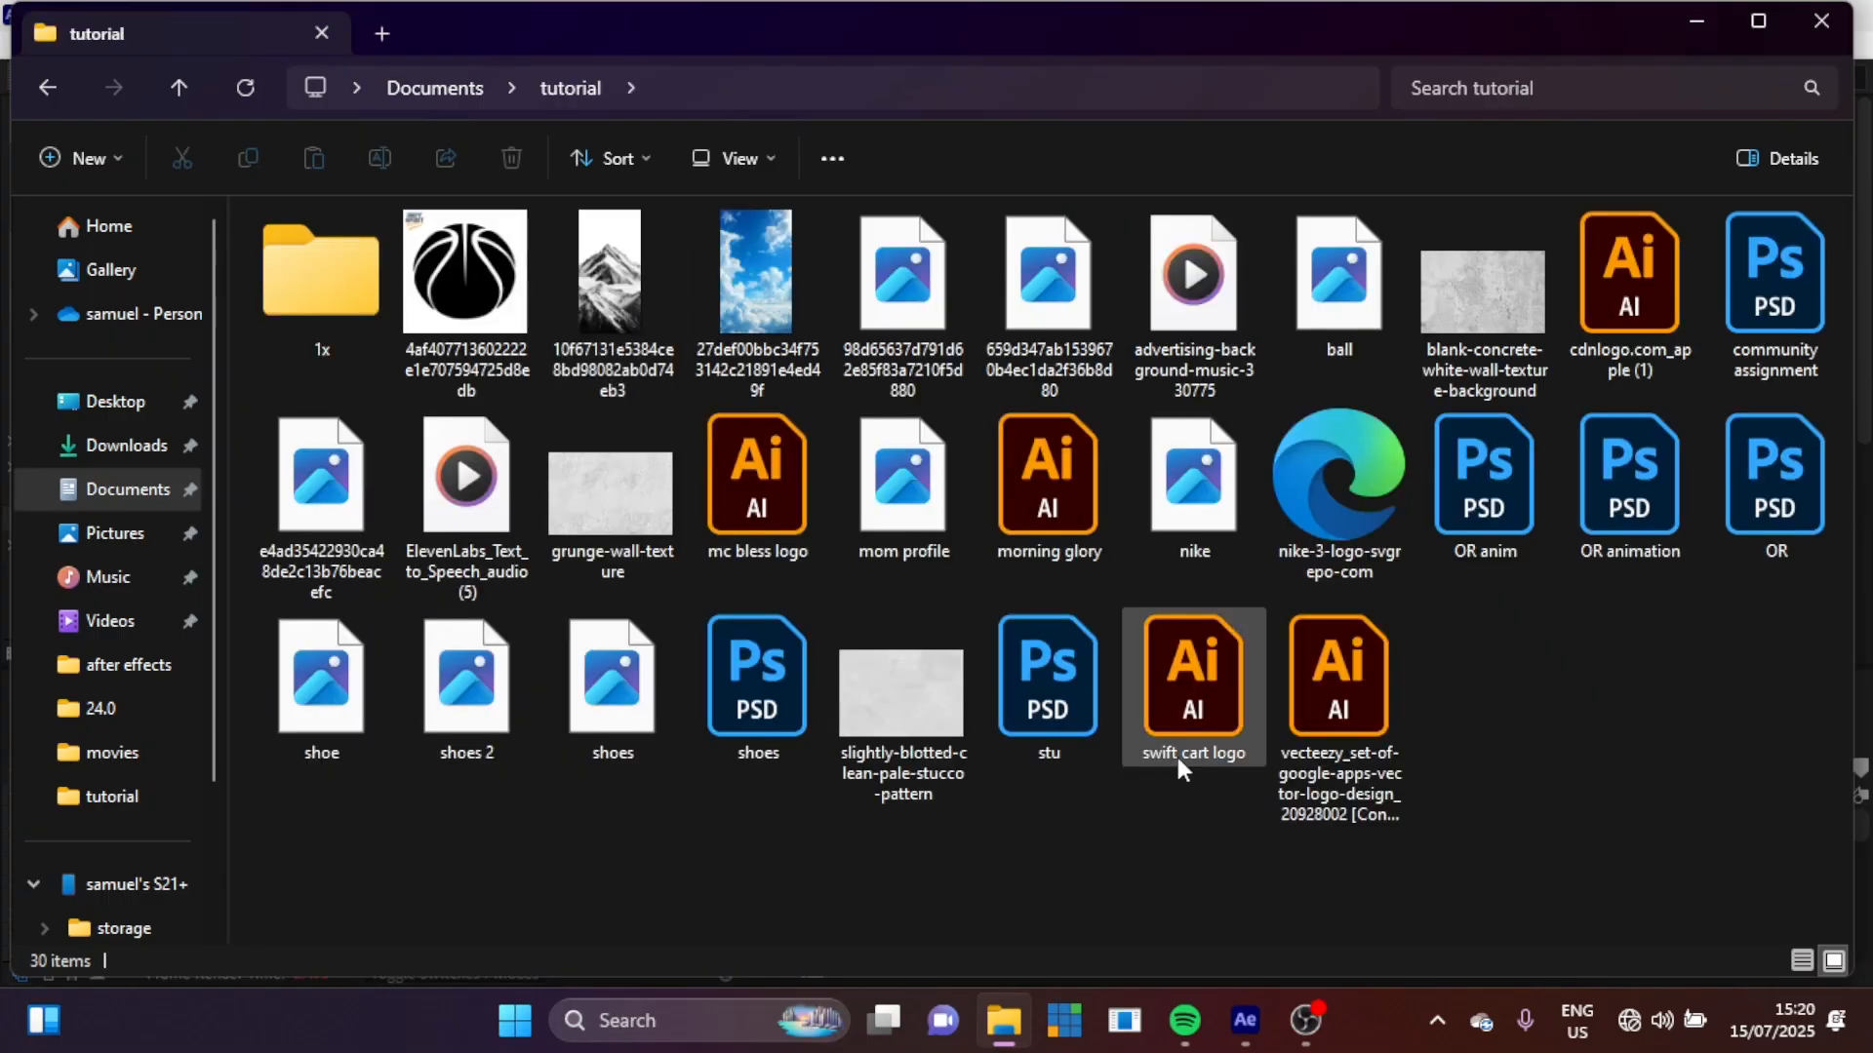
Step: Import OR animation.psd from the tutorial folder into After Effects as a Composition with editable layer styles
click(1613, 507)
drag(1250, 1026, 210, 618)
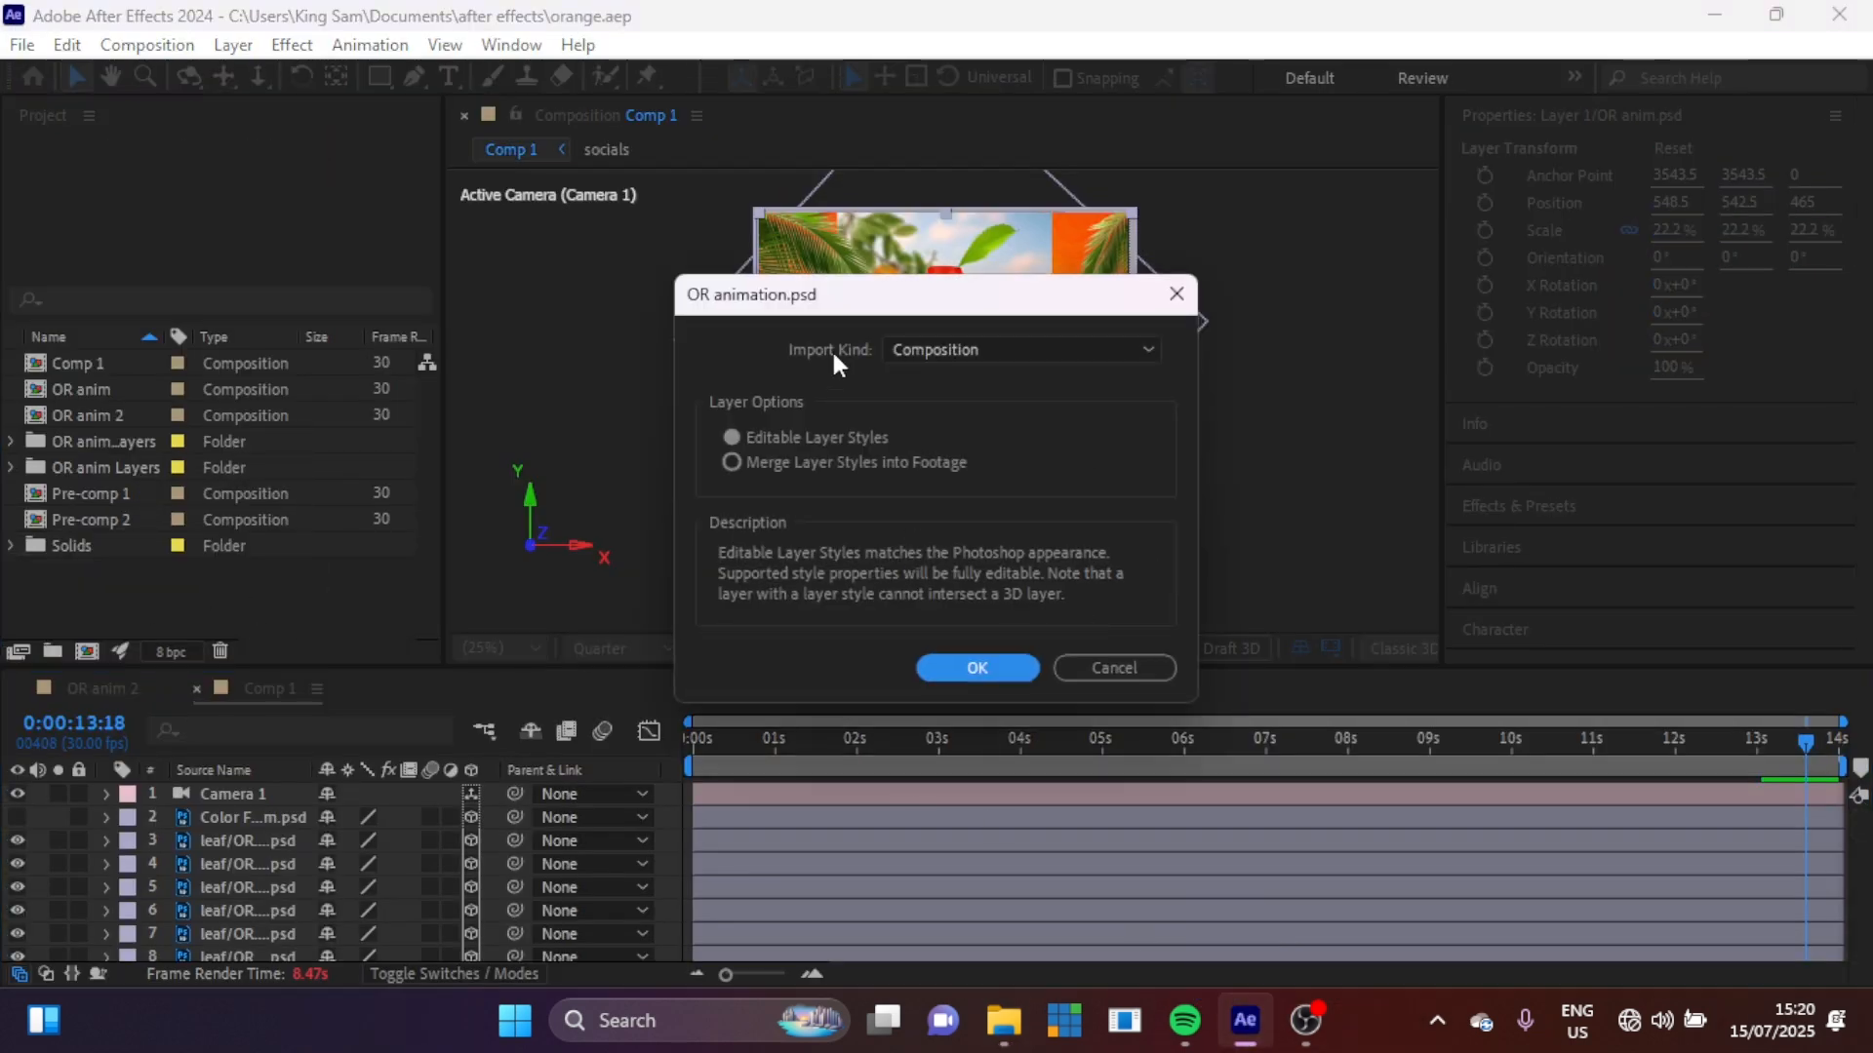
click(924, 347)
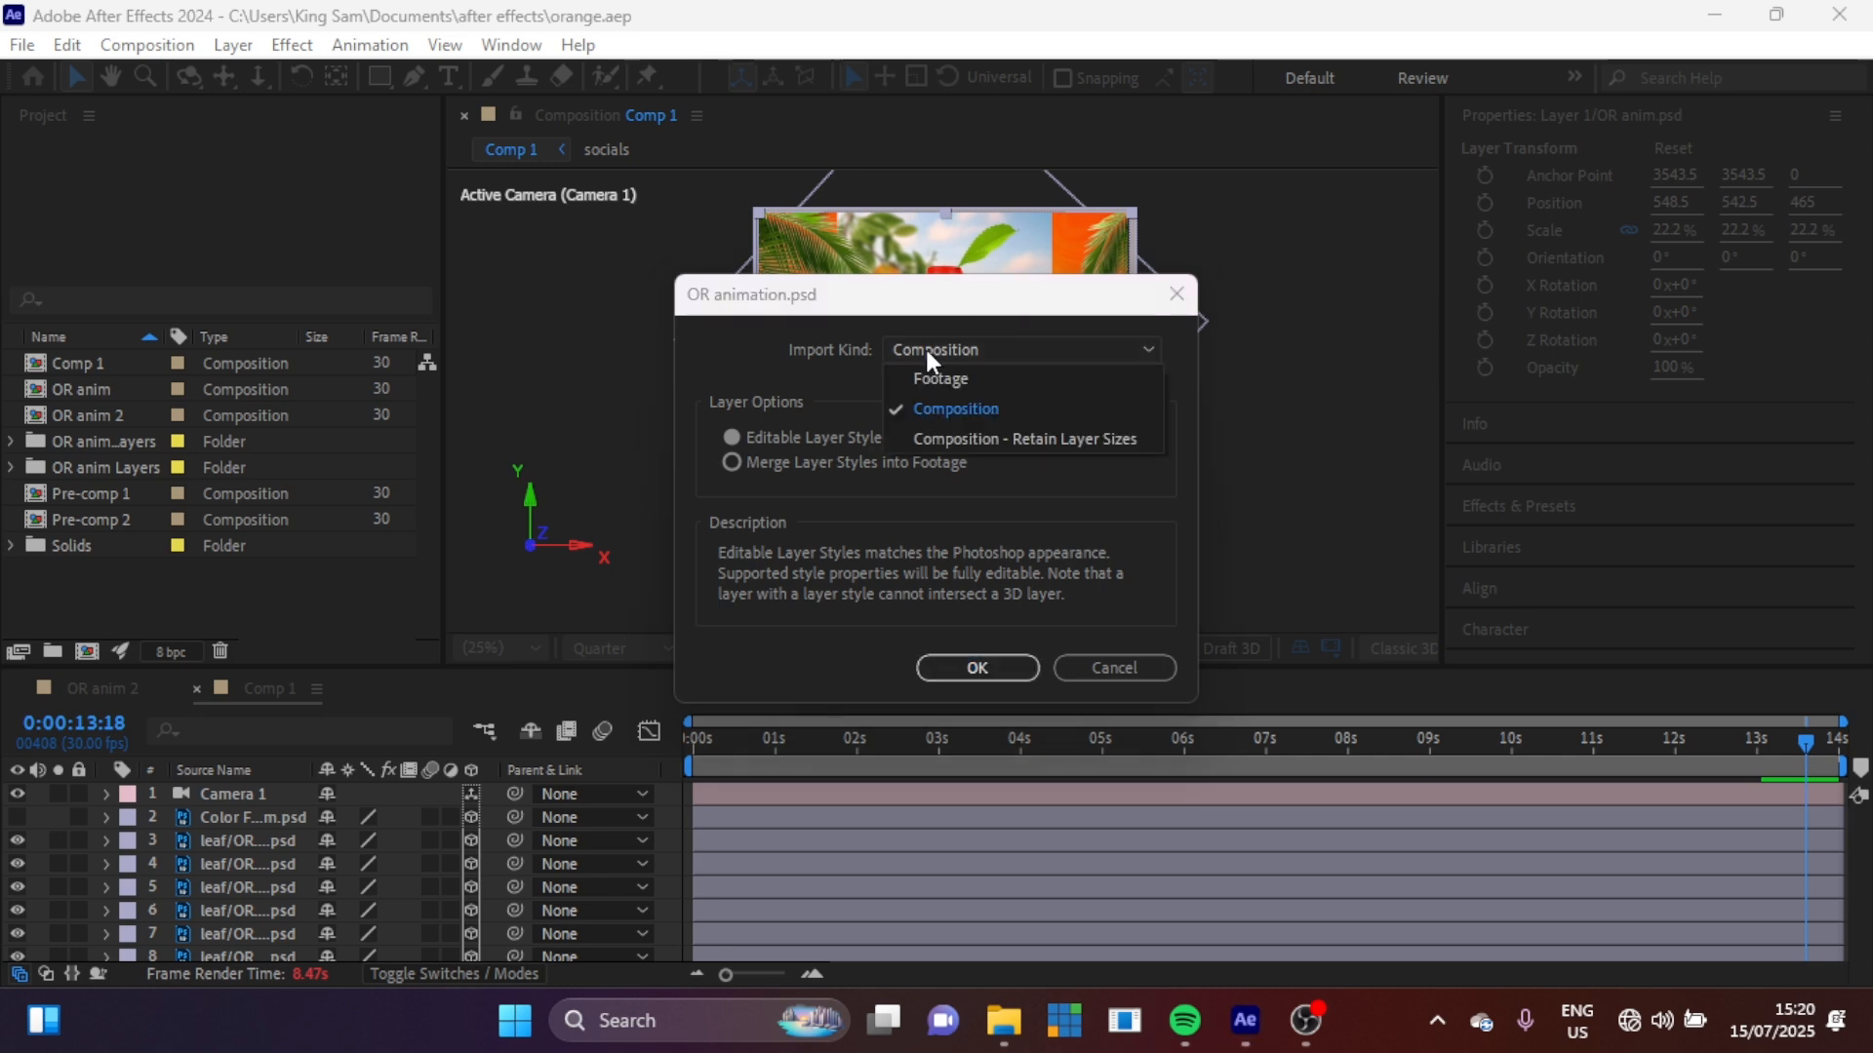
click(940, 411)
click(976, 669)
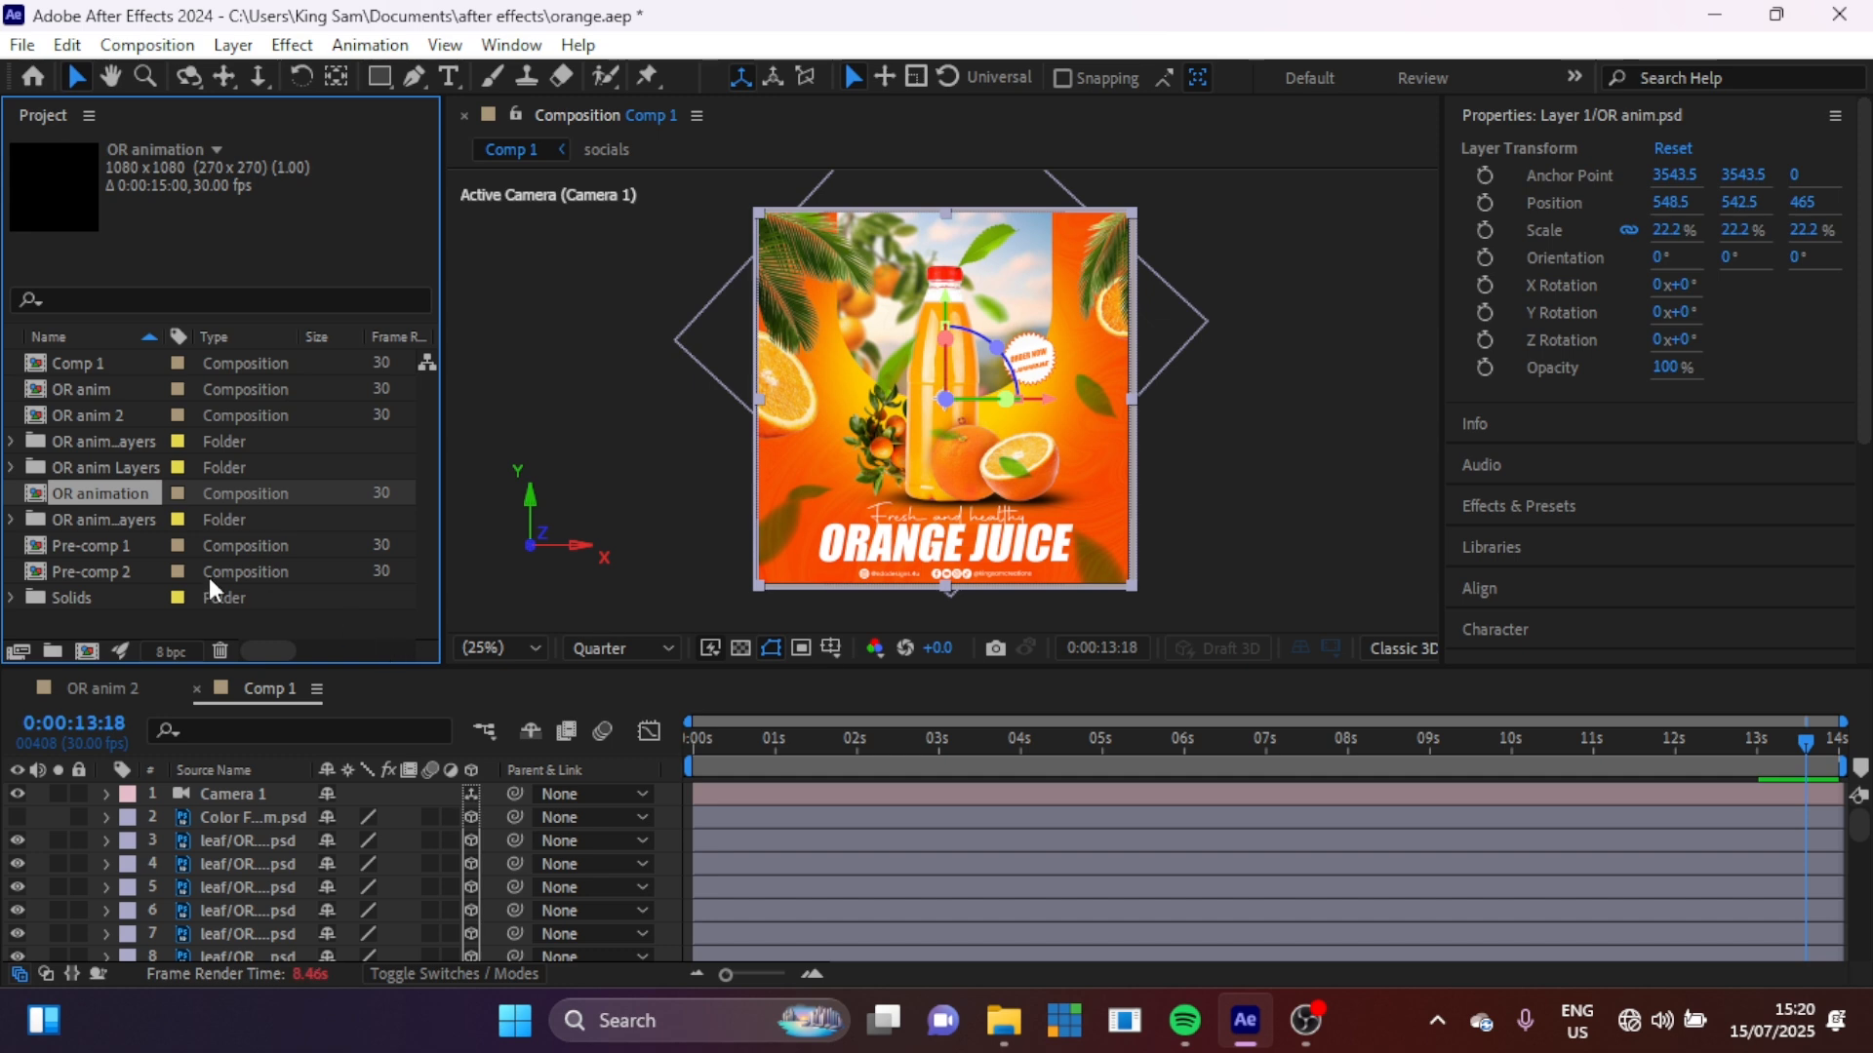
Step: Open the OR animation composition and solo the orange-tree layer (34) together with the background image layer beneath it (35)
double_click(90, 499)
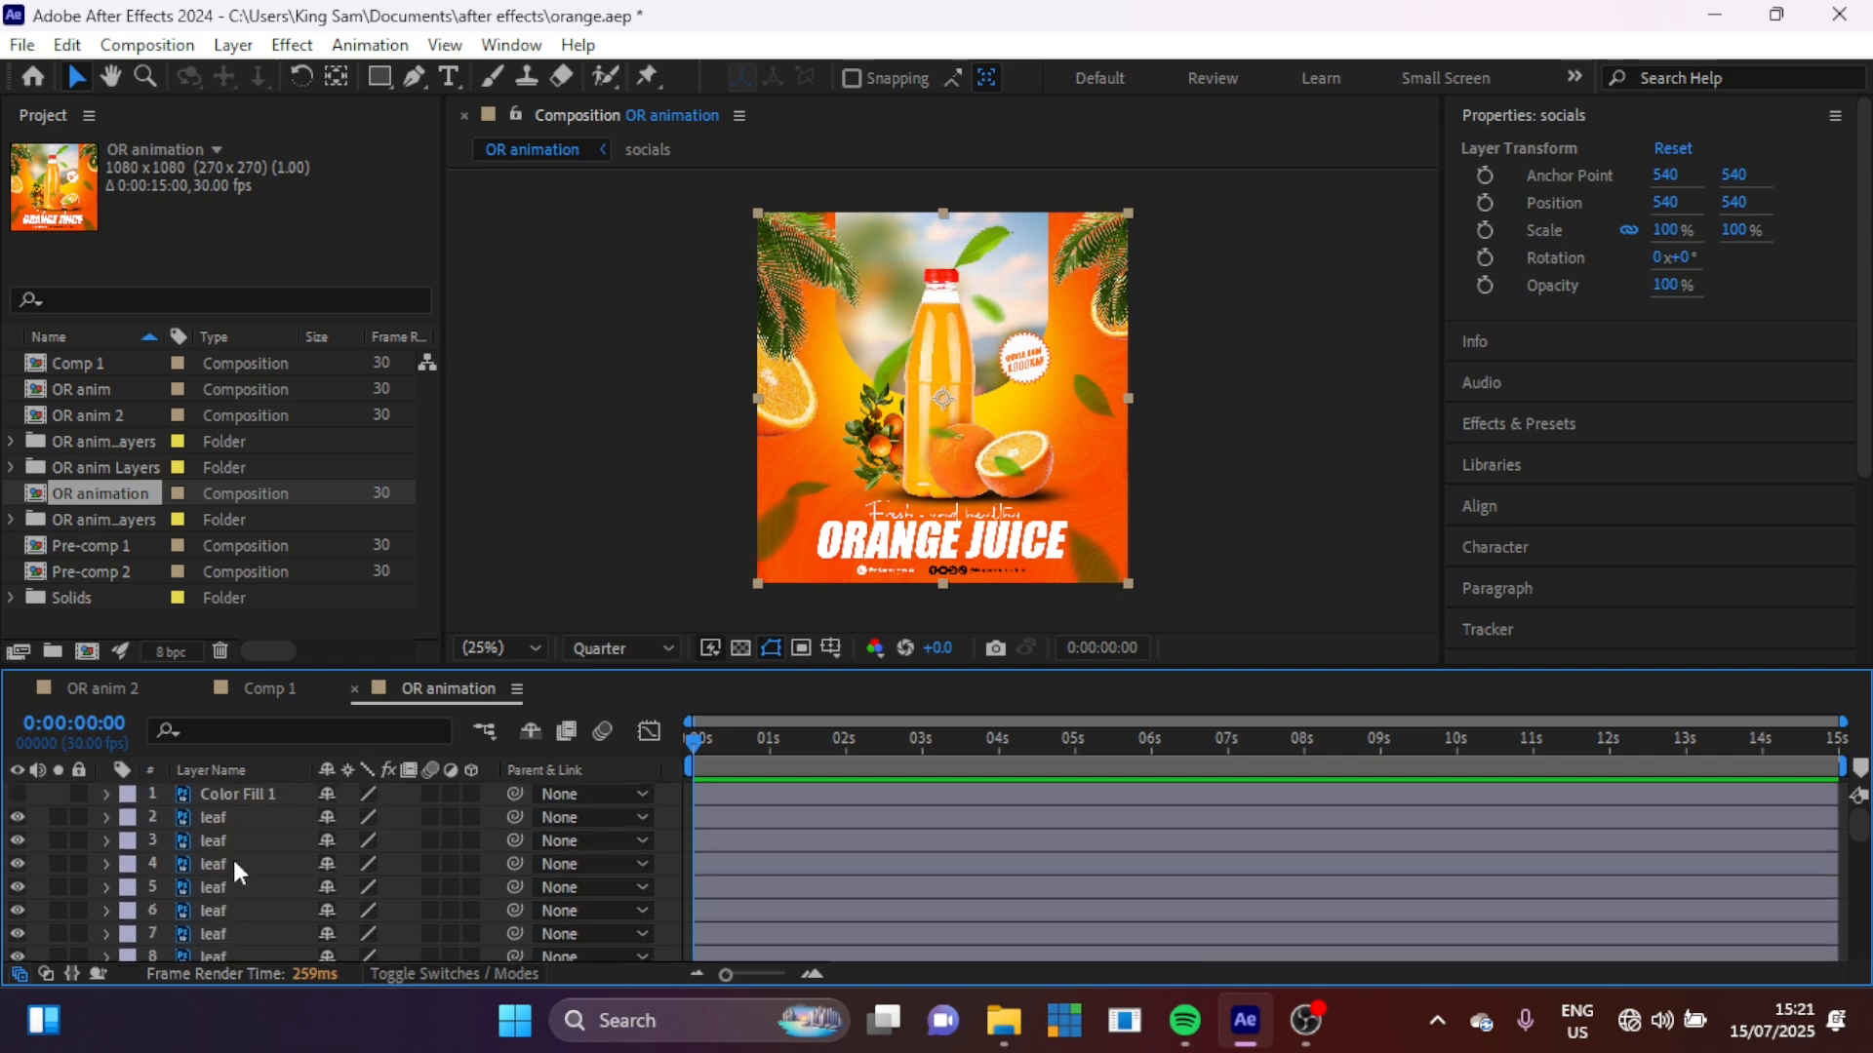
scroll(232, 856, down, 10)
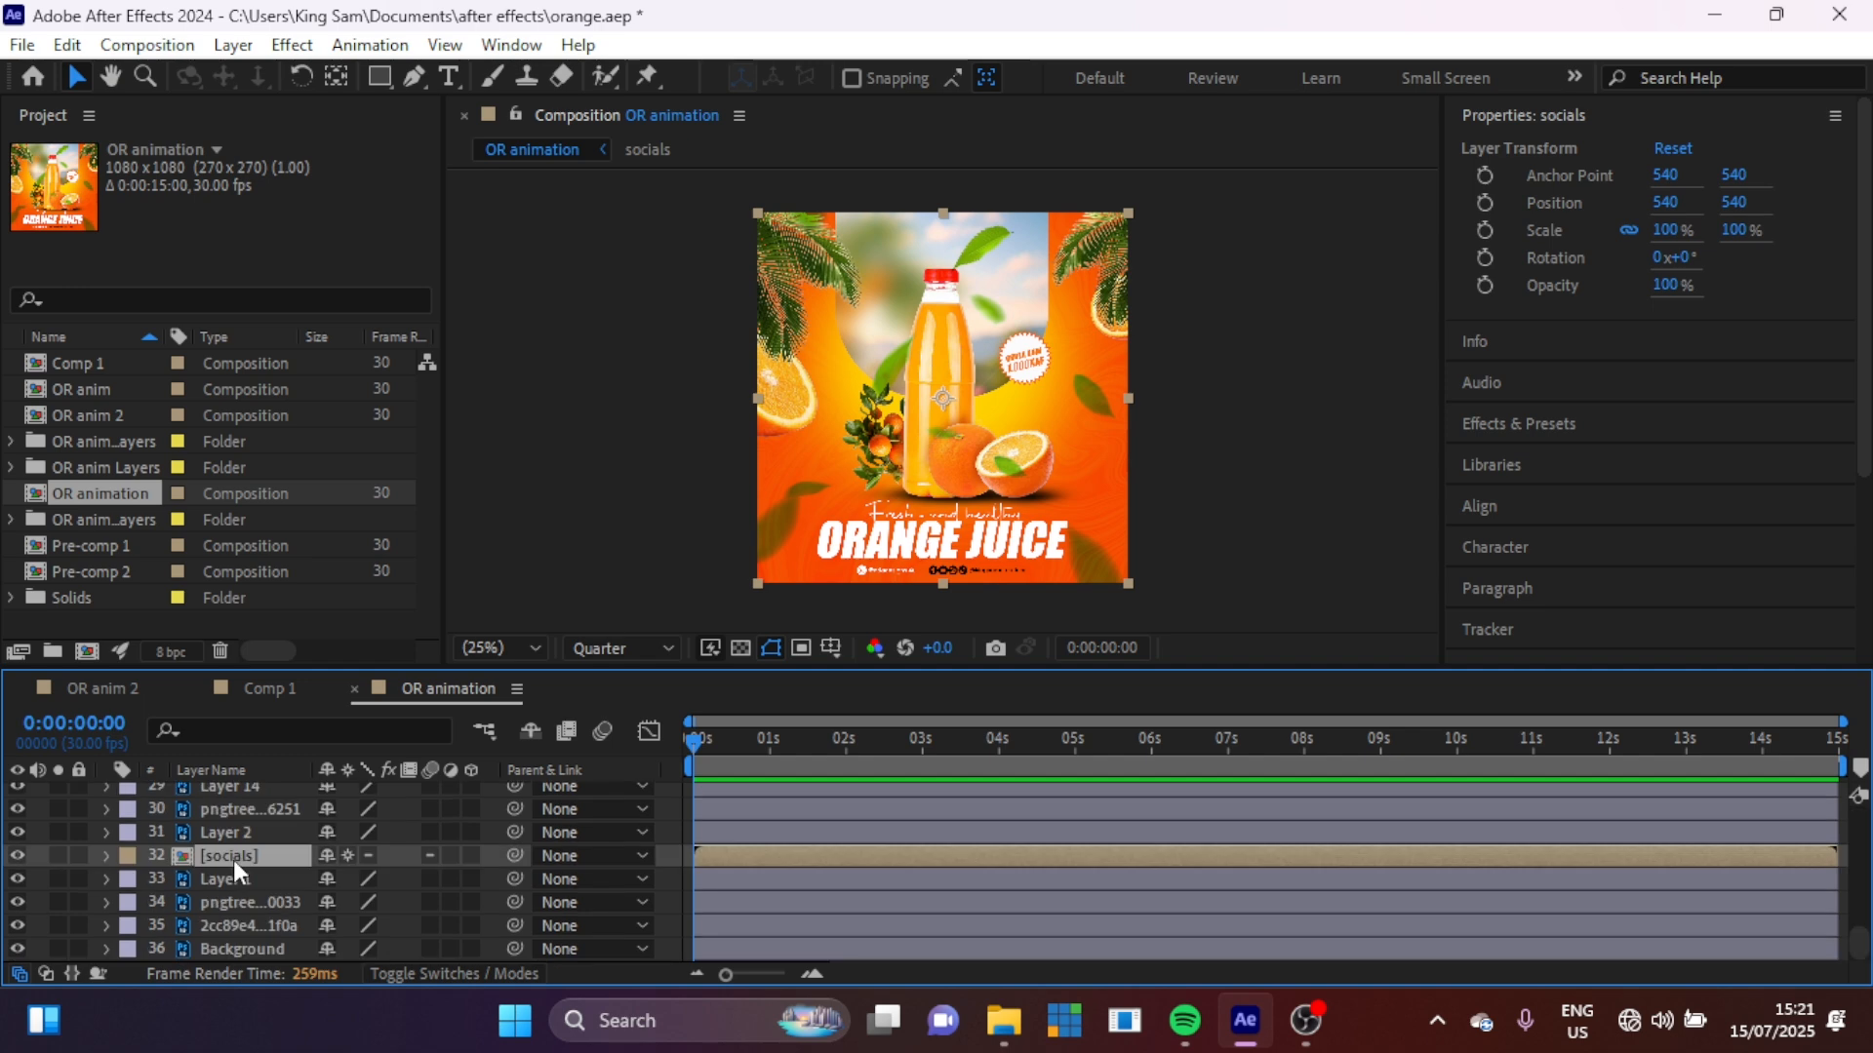
click(58, 905)
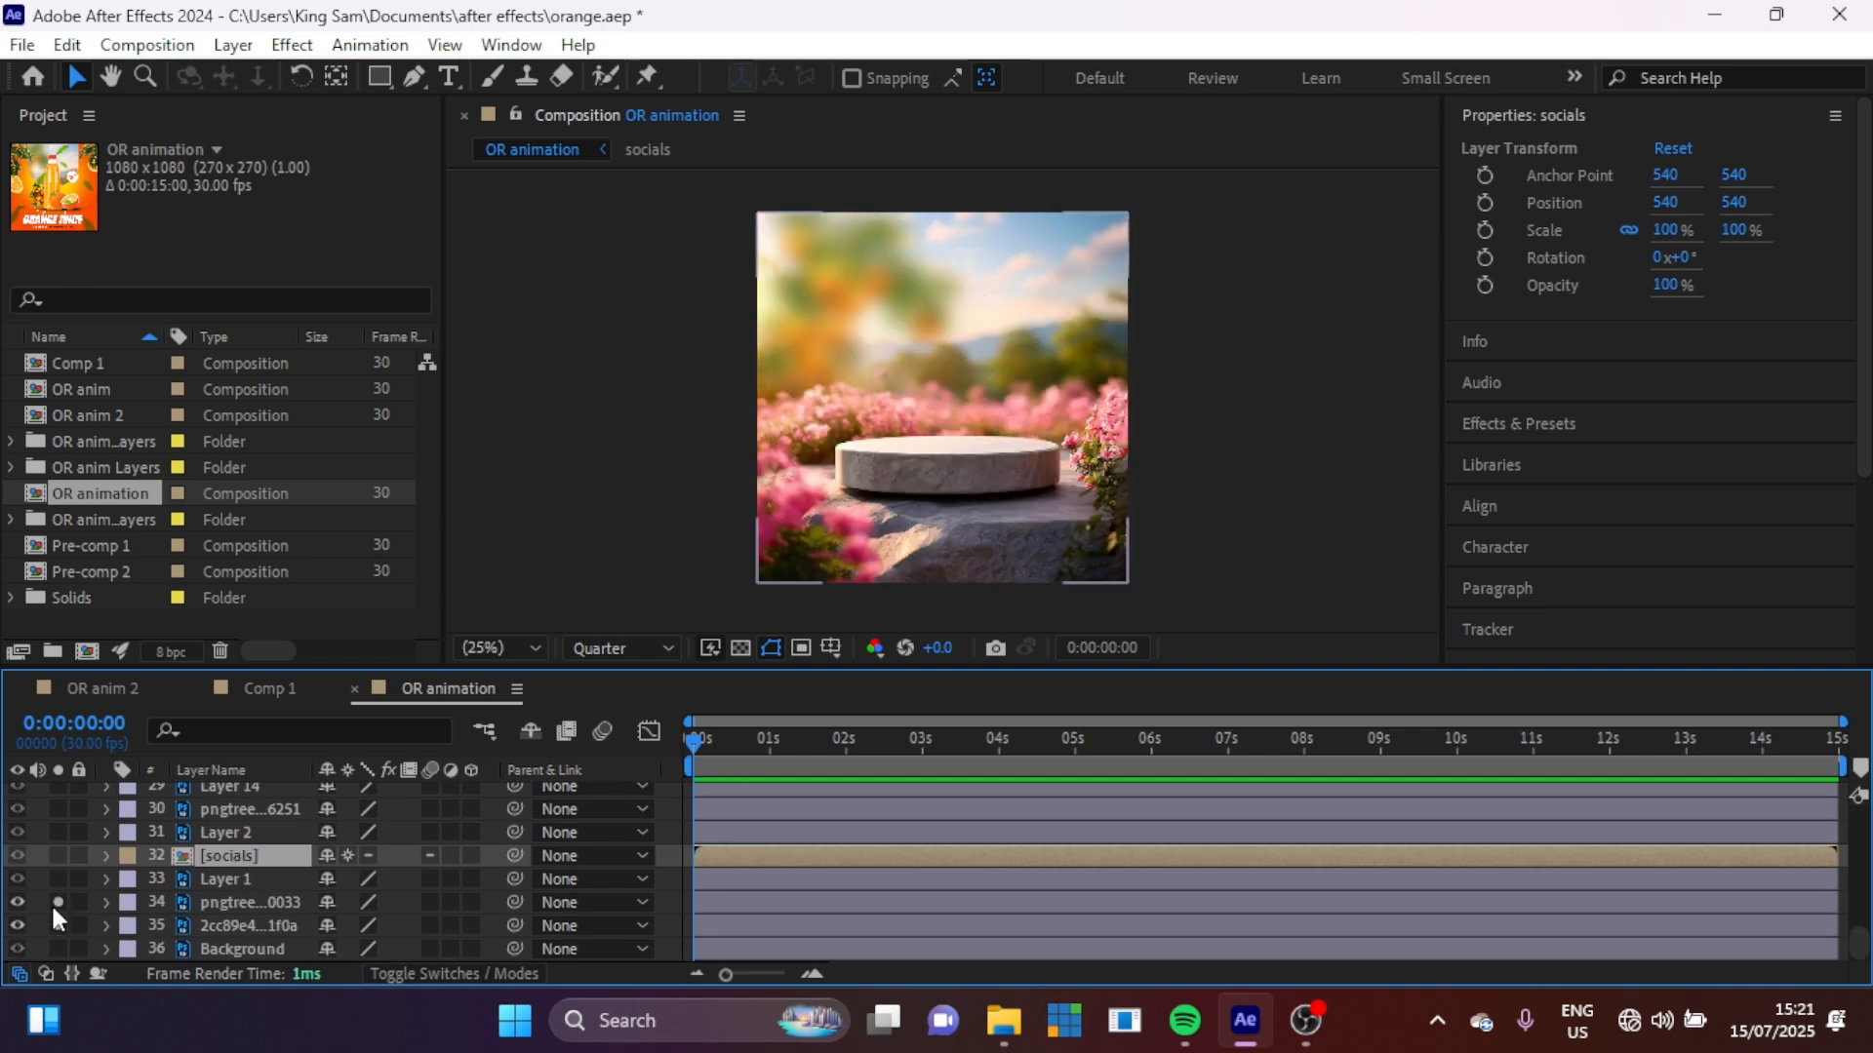
click(247, 944)
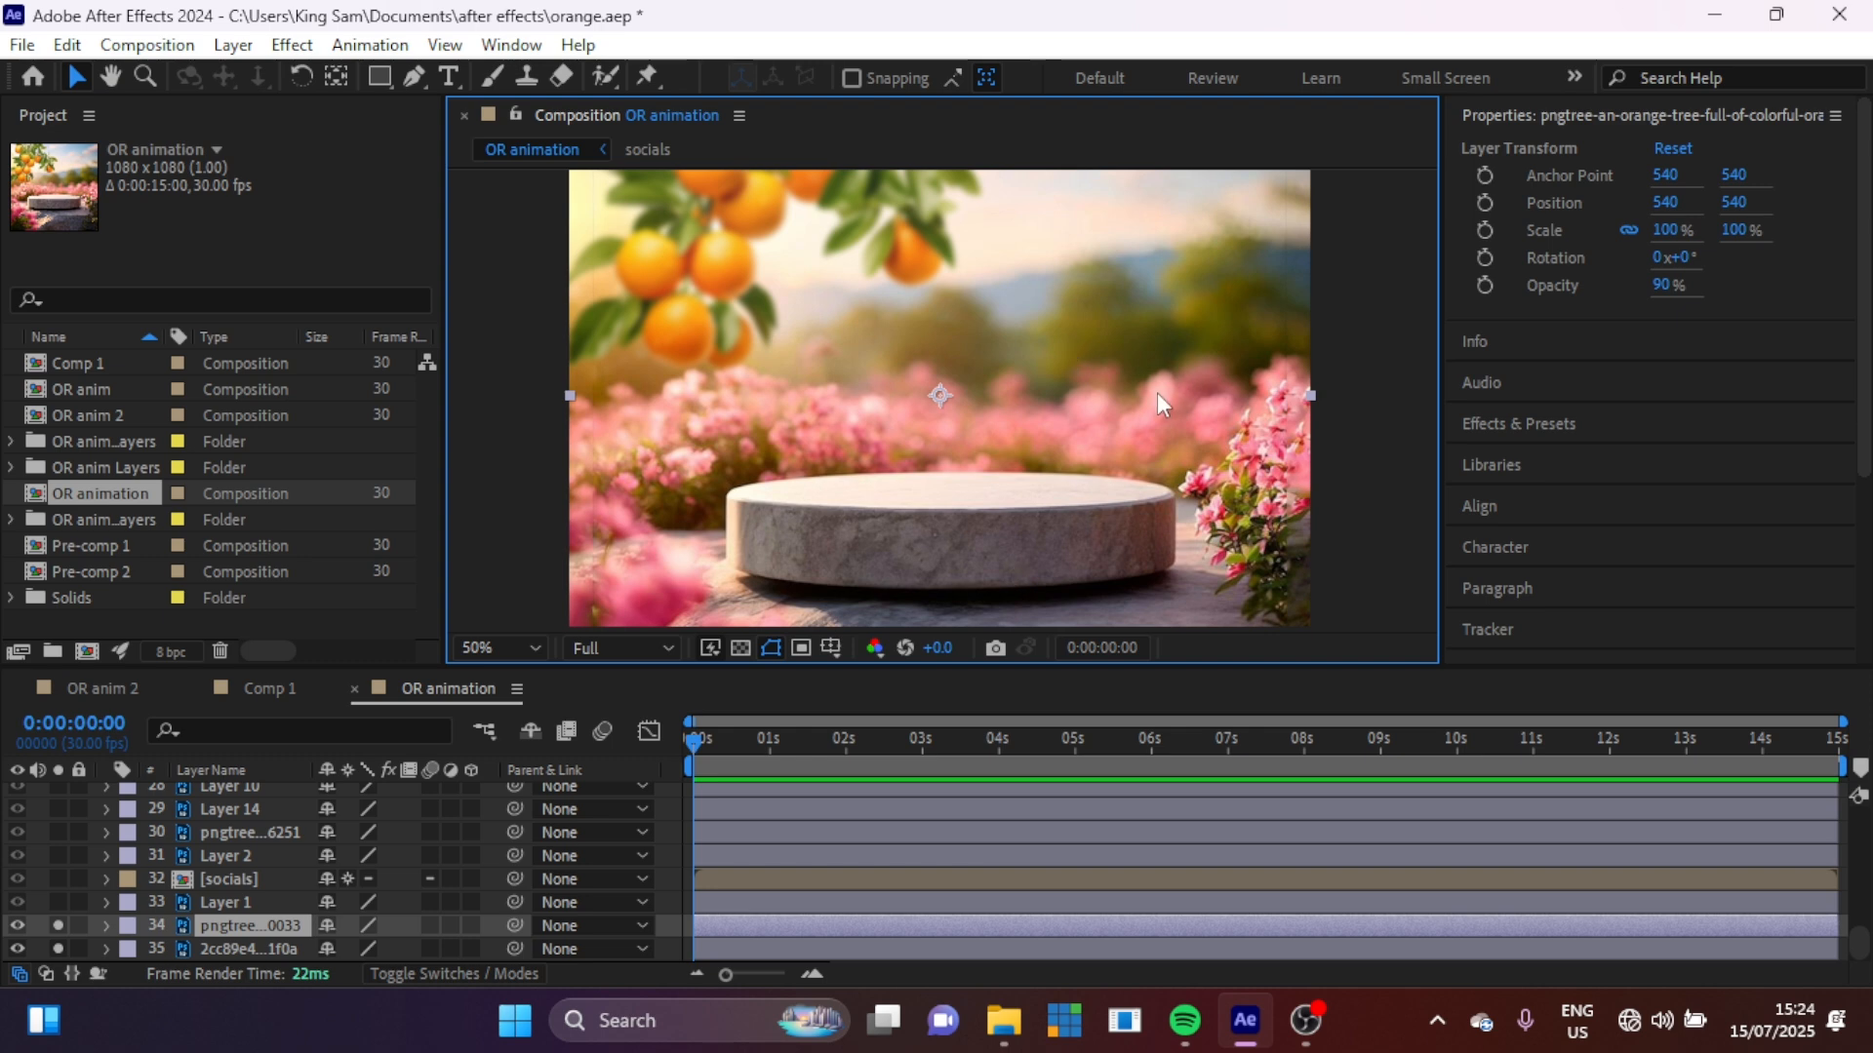
Step: Place four puppet pins on the orange-tree layer: branch top, lower-left leaves, upper stem and the rightmost hanging orange
key(h)
drag(1124, 301, 1144, 472)
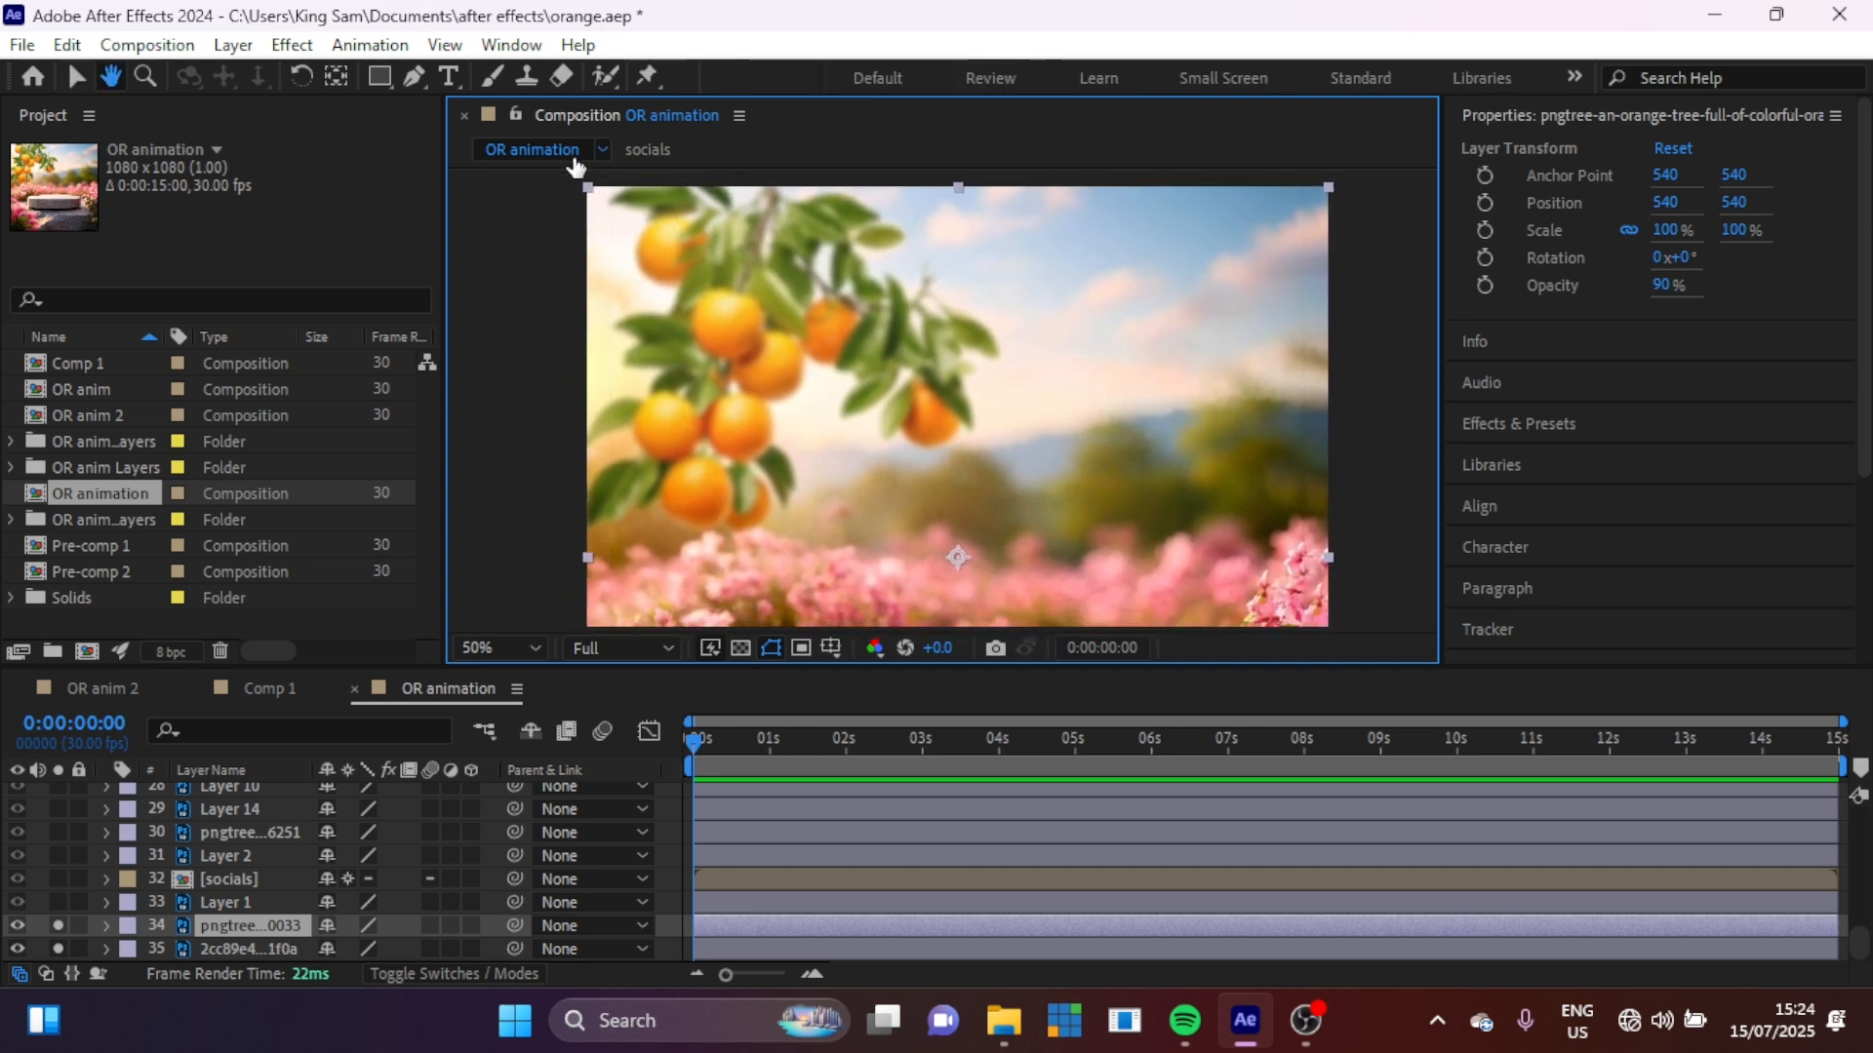
click(646, 76)
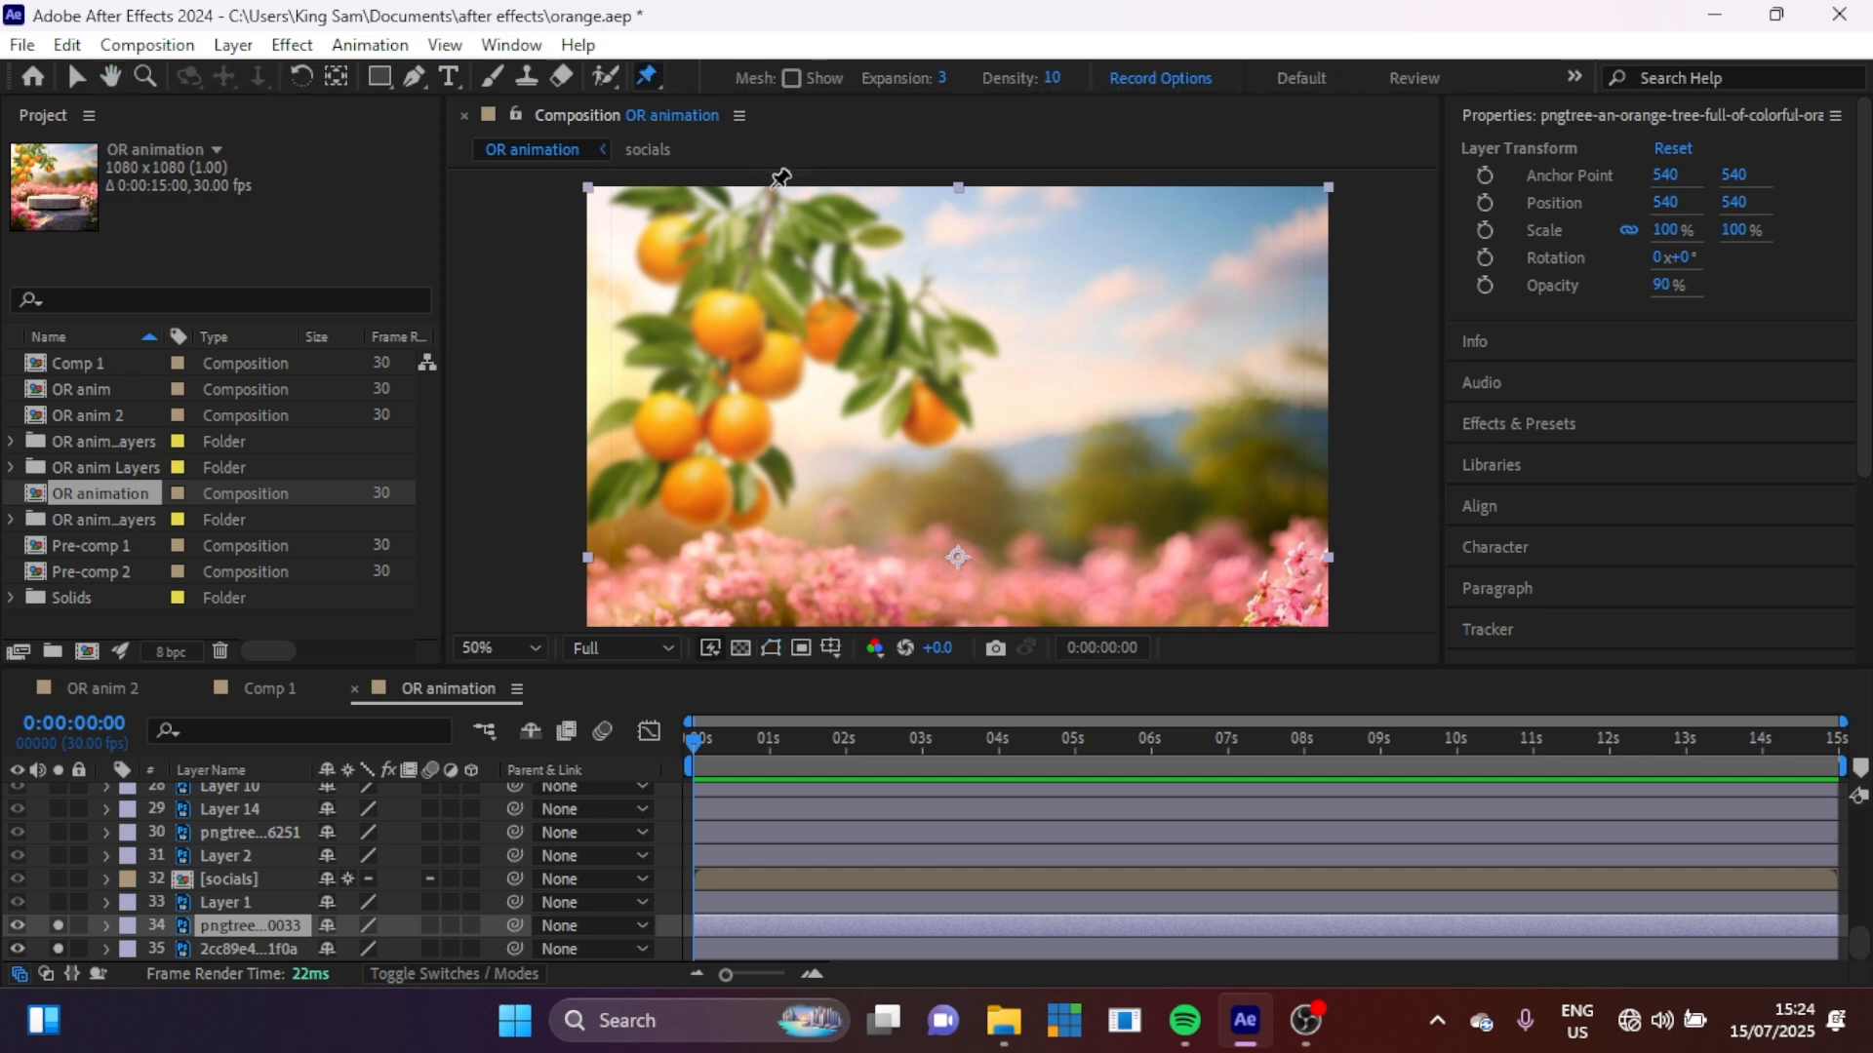
click(770, 188)
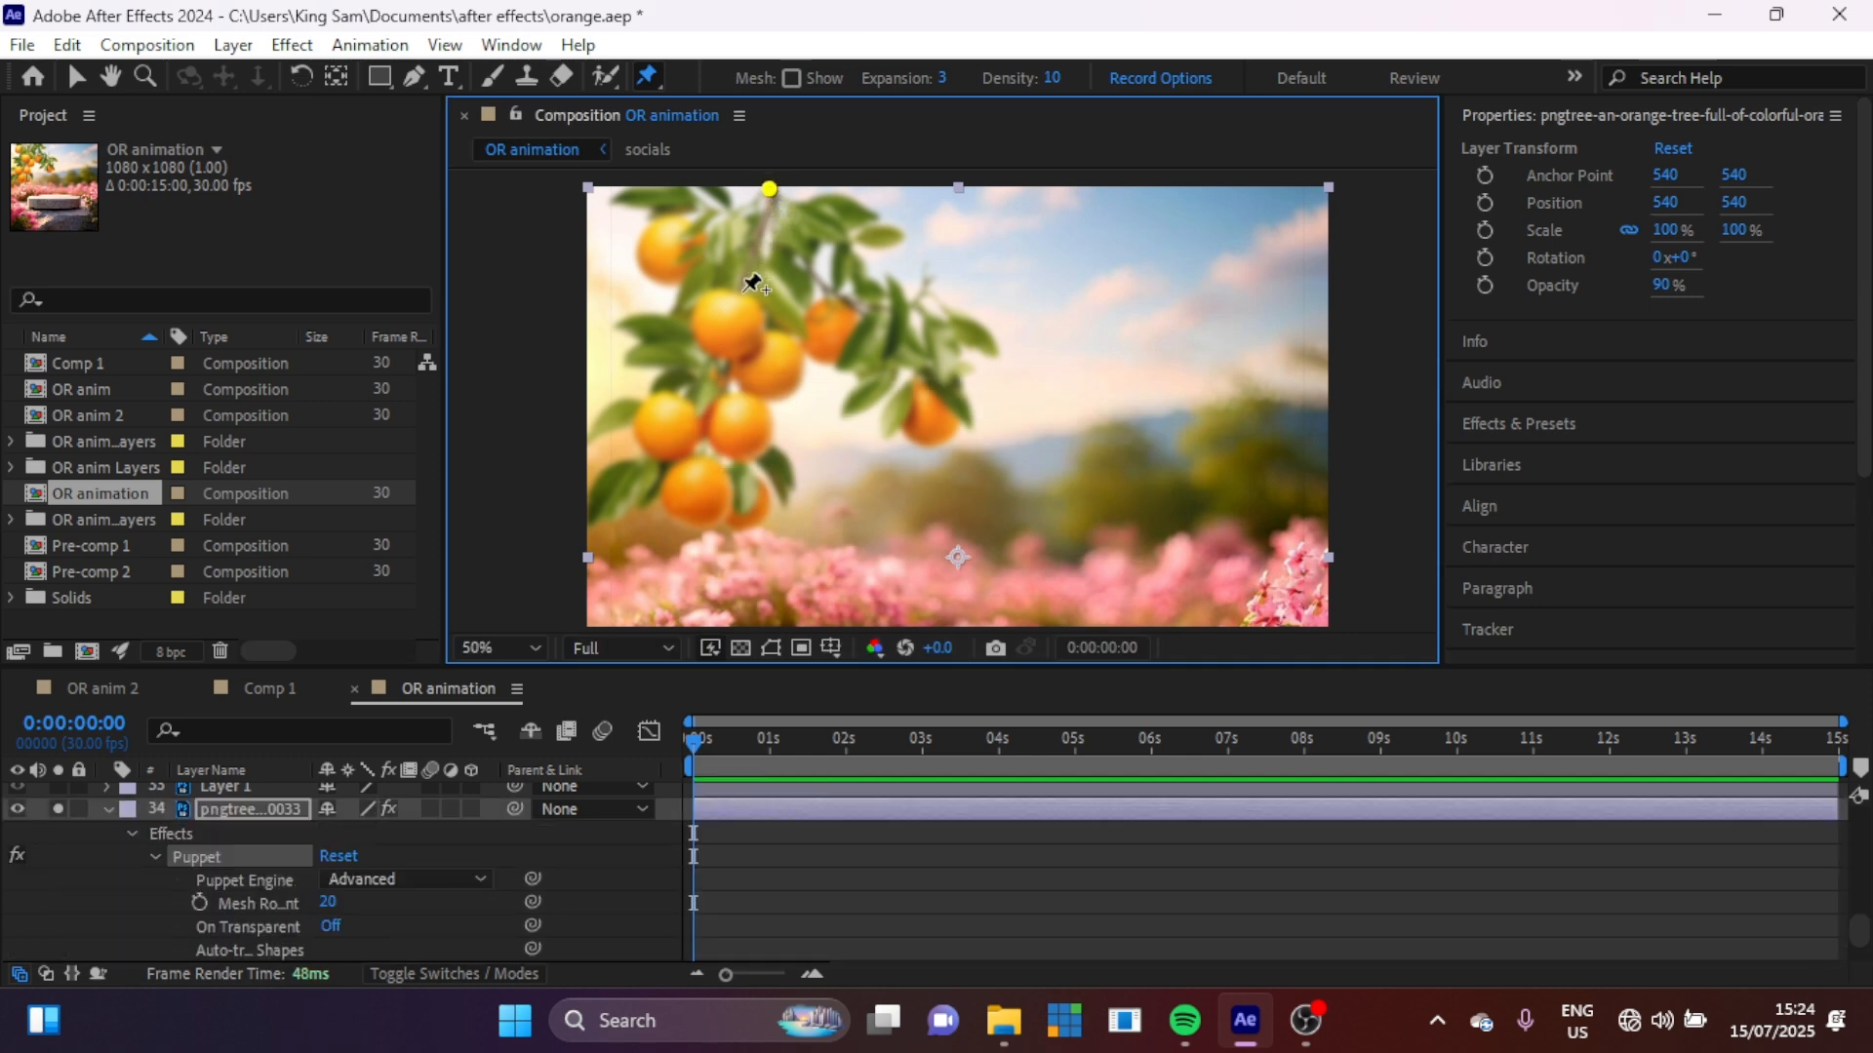
click(612, 510)
click(749, 262)
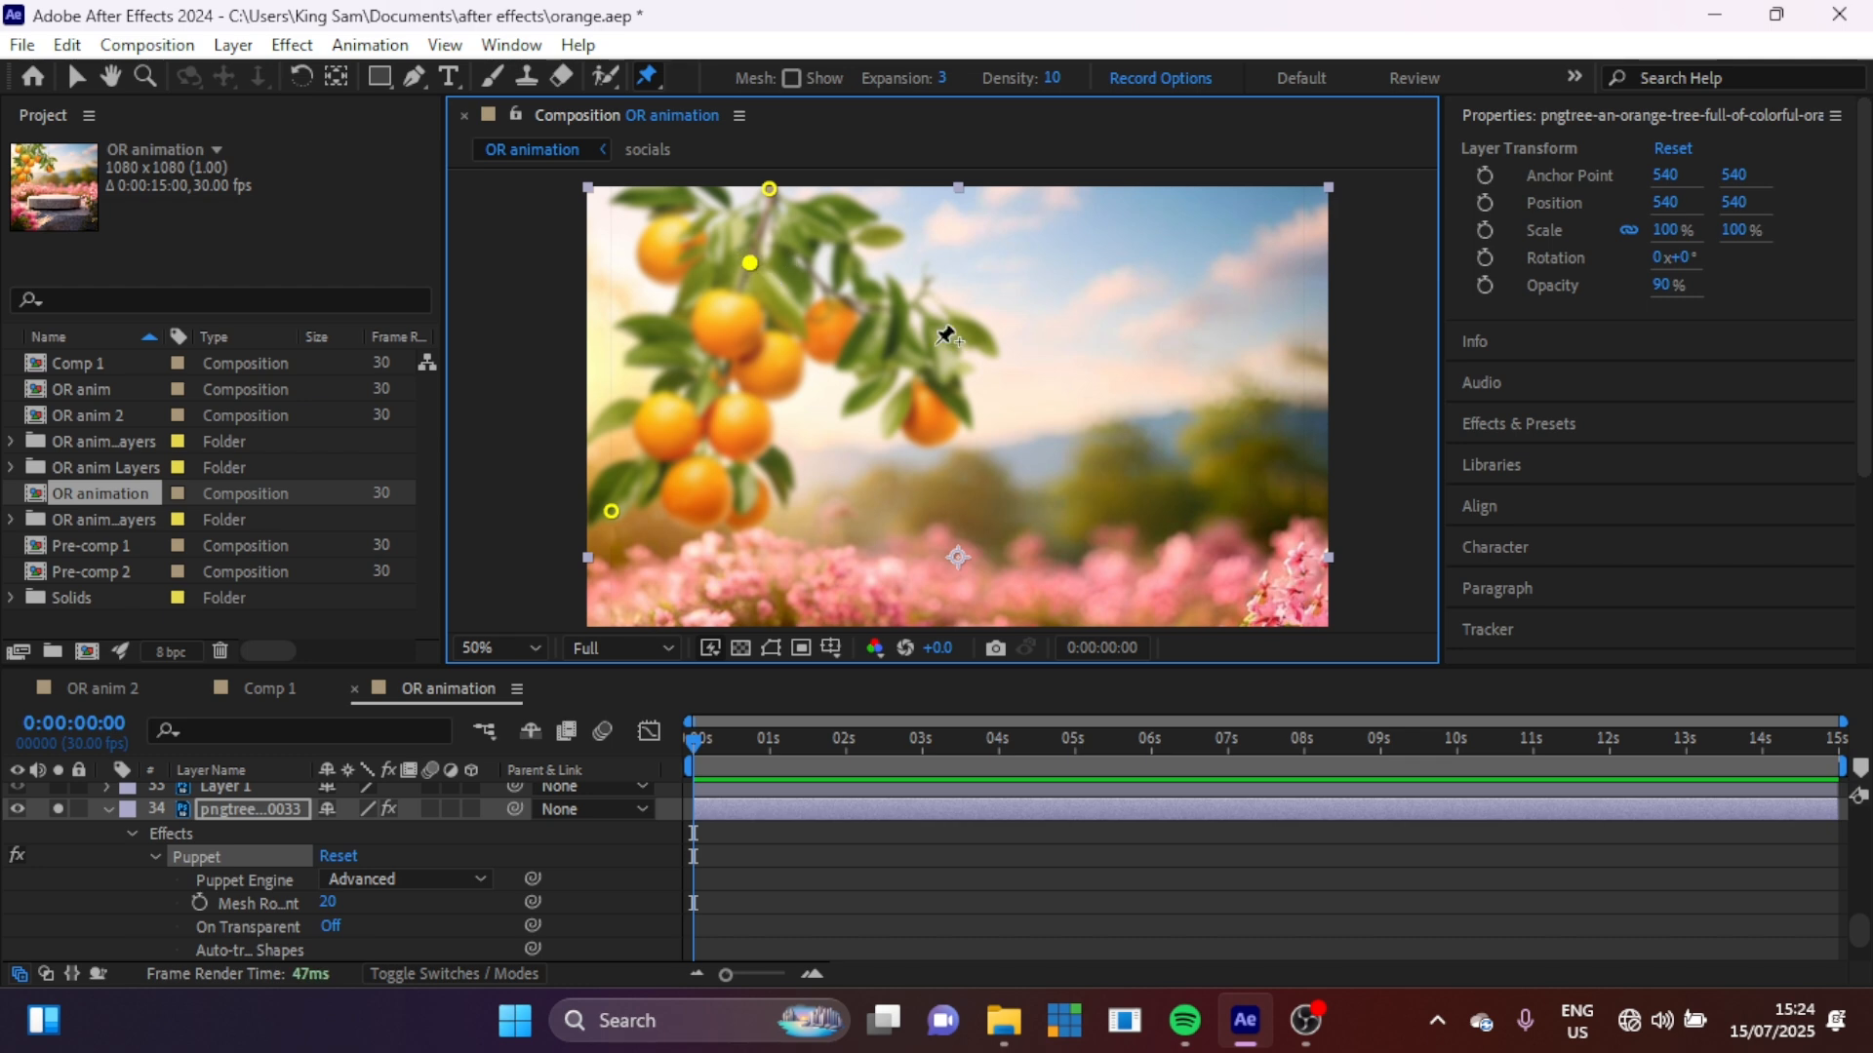
click(954, 408)
Step: At 2 seconds, move the rightmost orange's pin to about 586, 268, the lower-left leaf pin to 136, 494 and the branch-top pin to 270, -10
drag(1842, 722, 1529, 718)
scroll(893, 837, up, 3)
scroll(898, 877, down, 5)
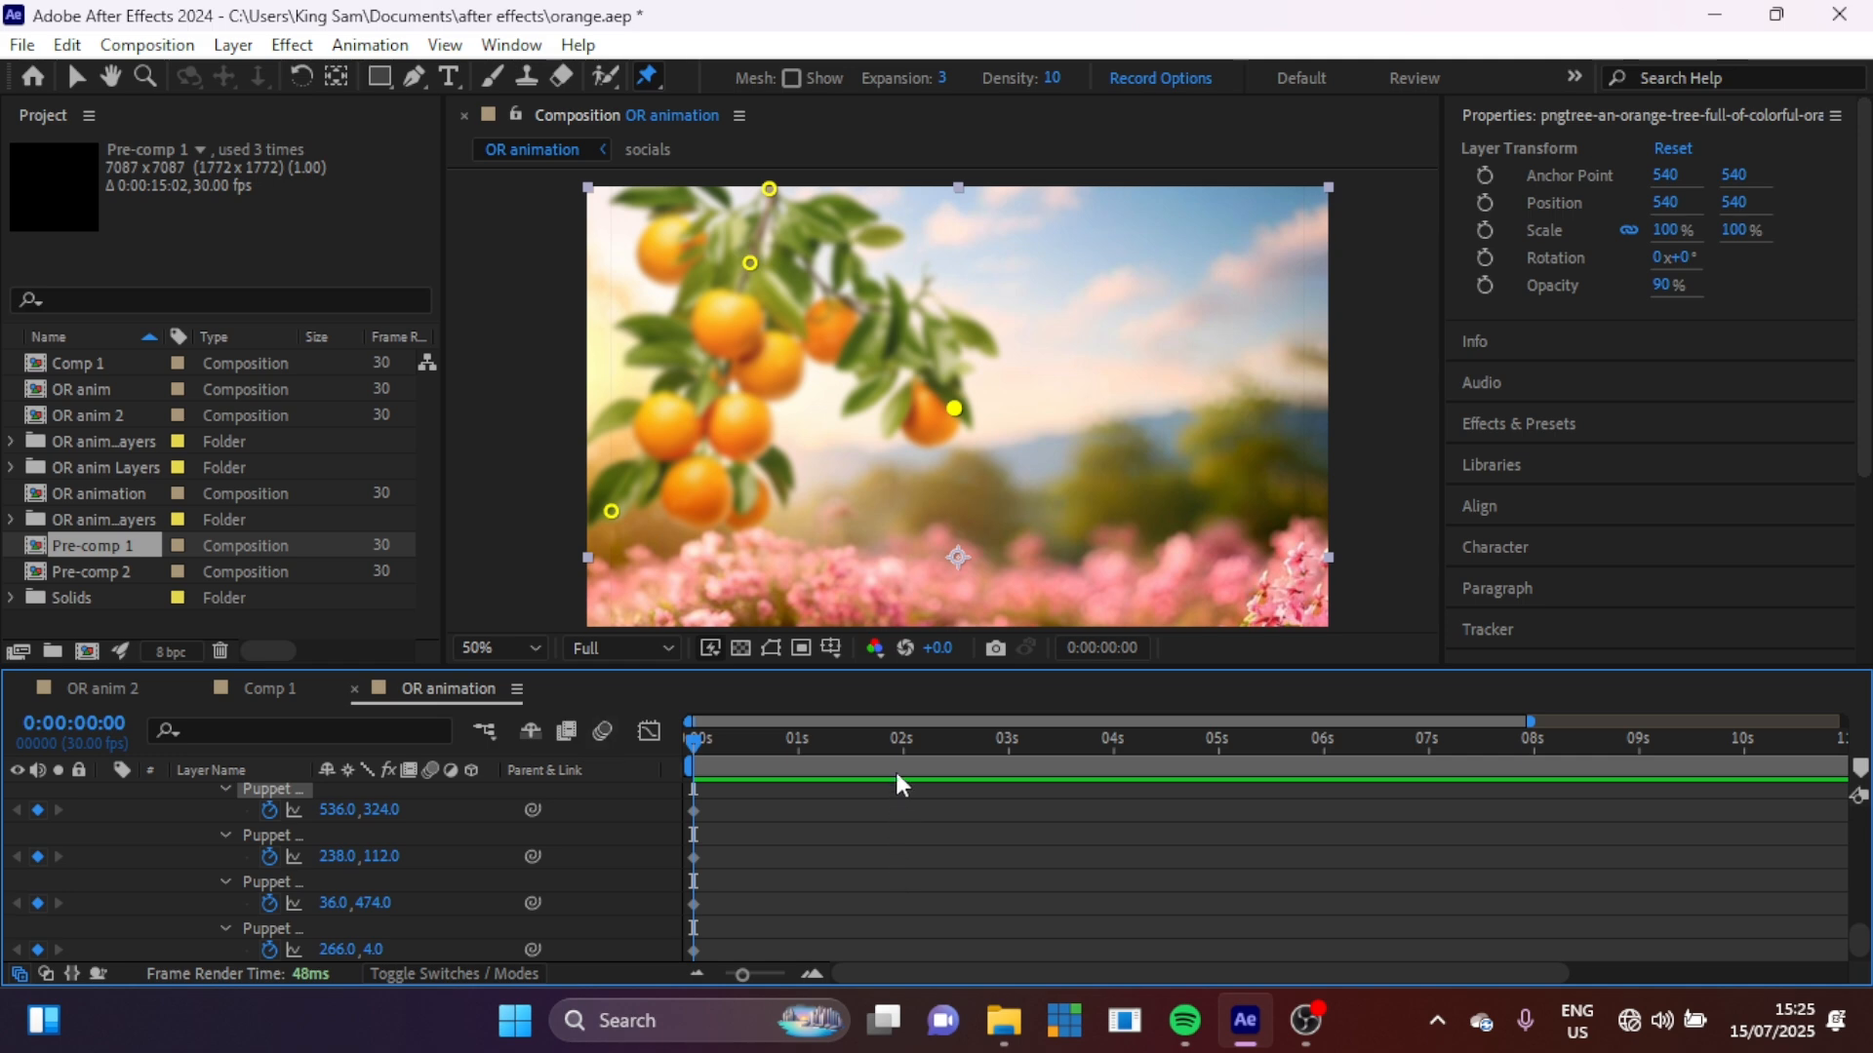
click(903, 742)
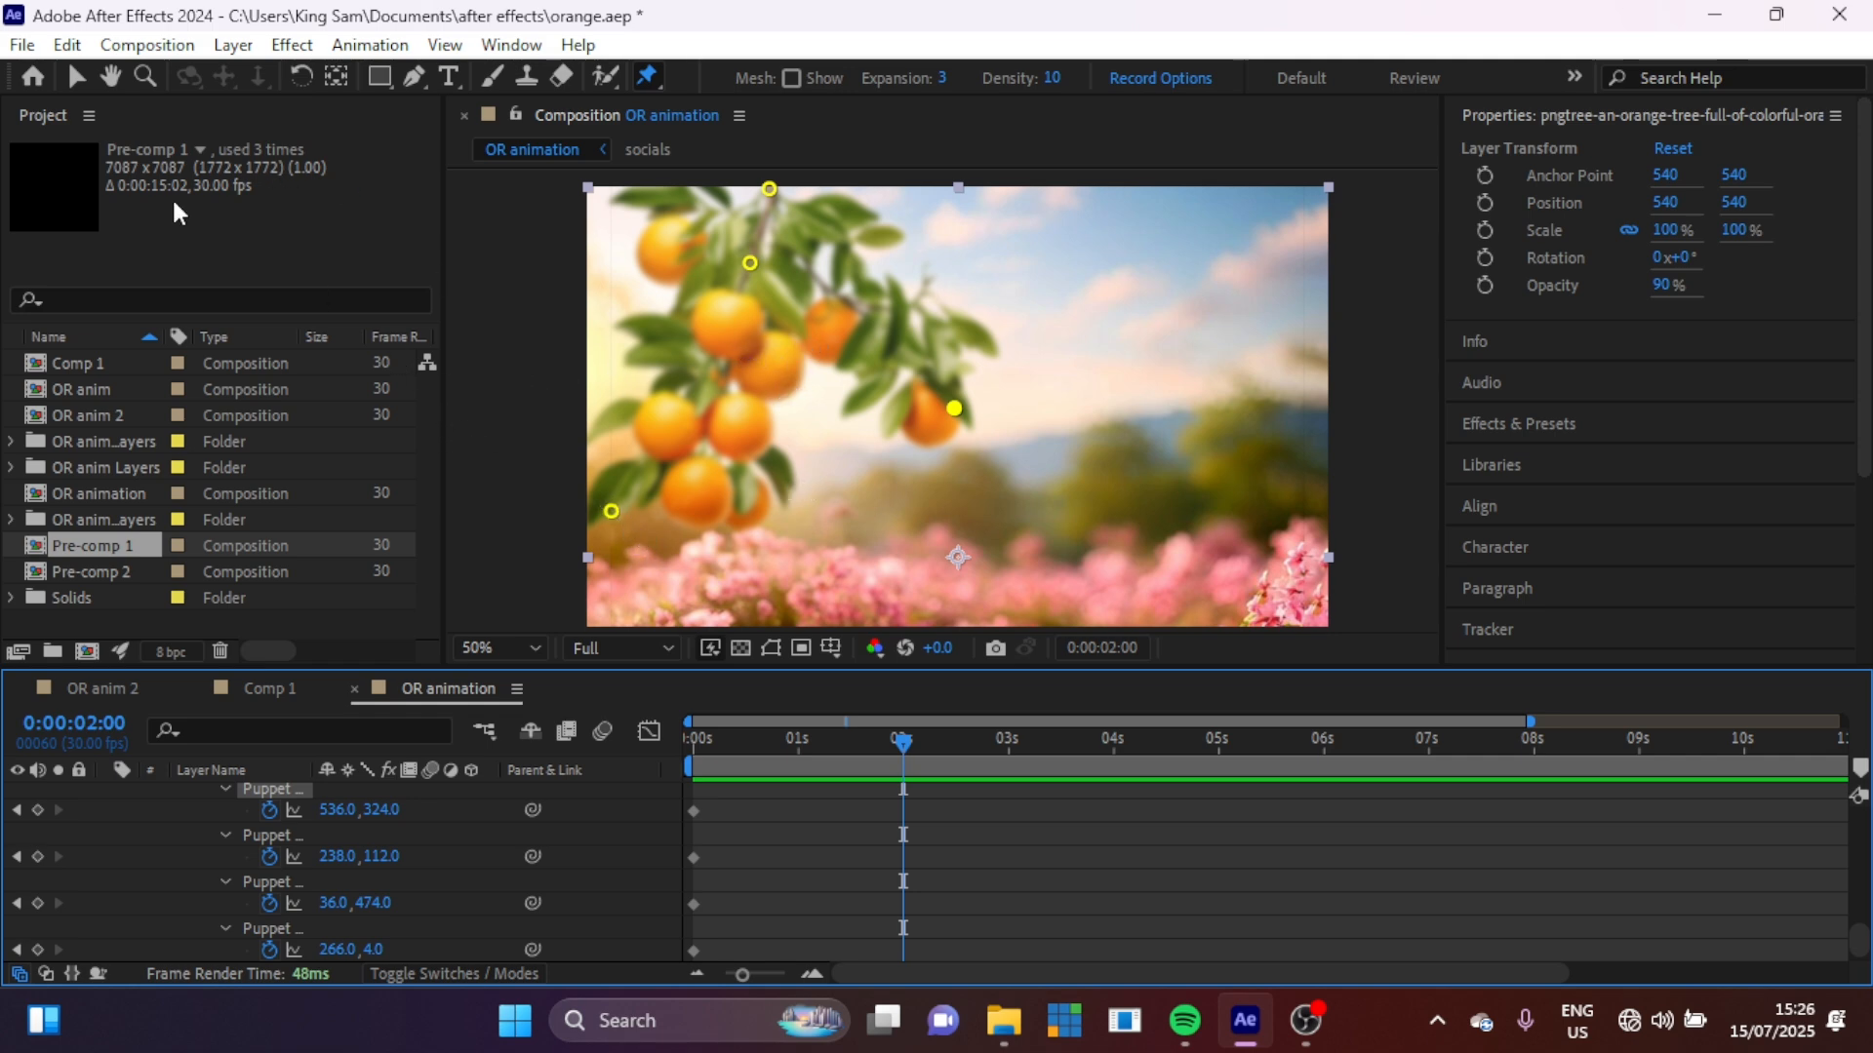
click(77, 80)
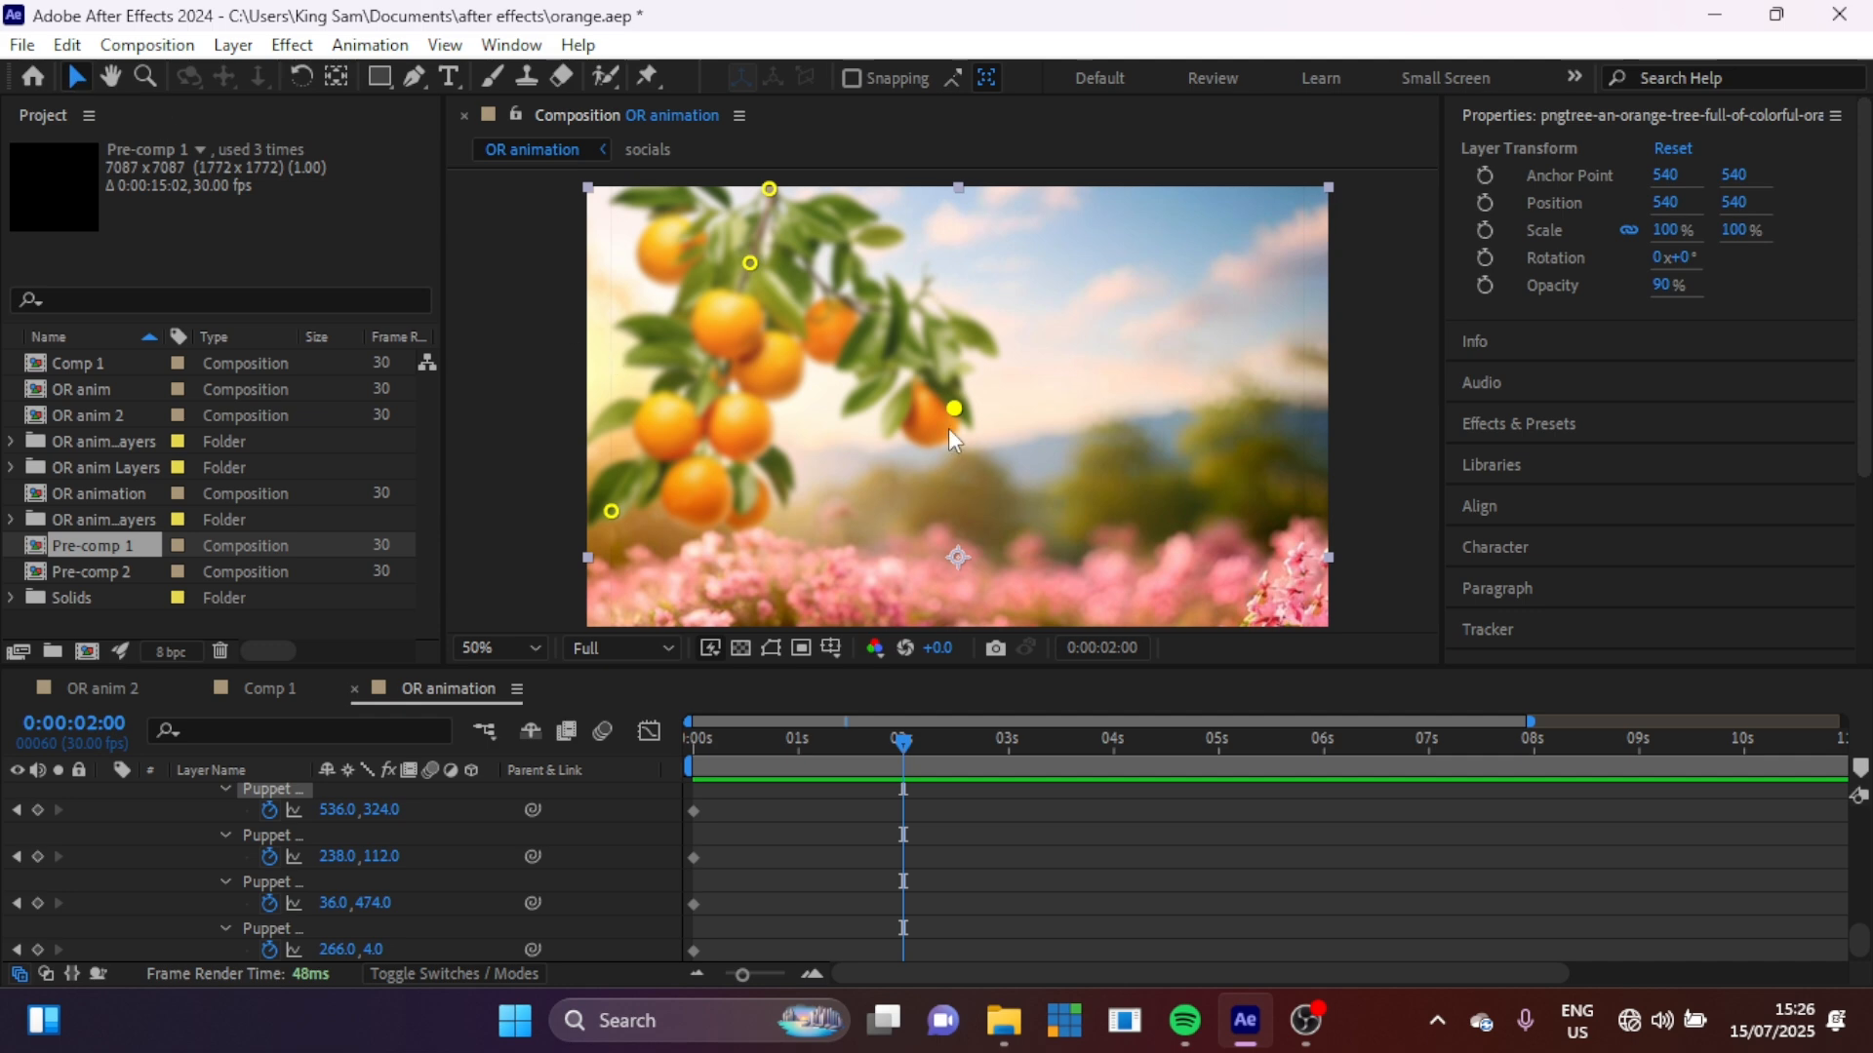
drag(955, 409, 994, 368)
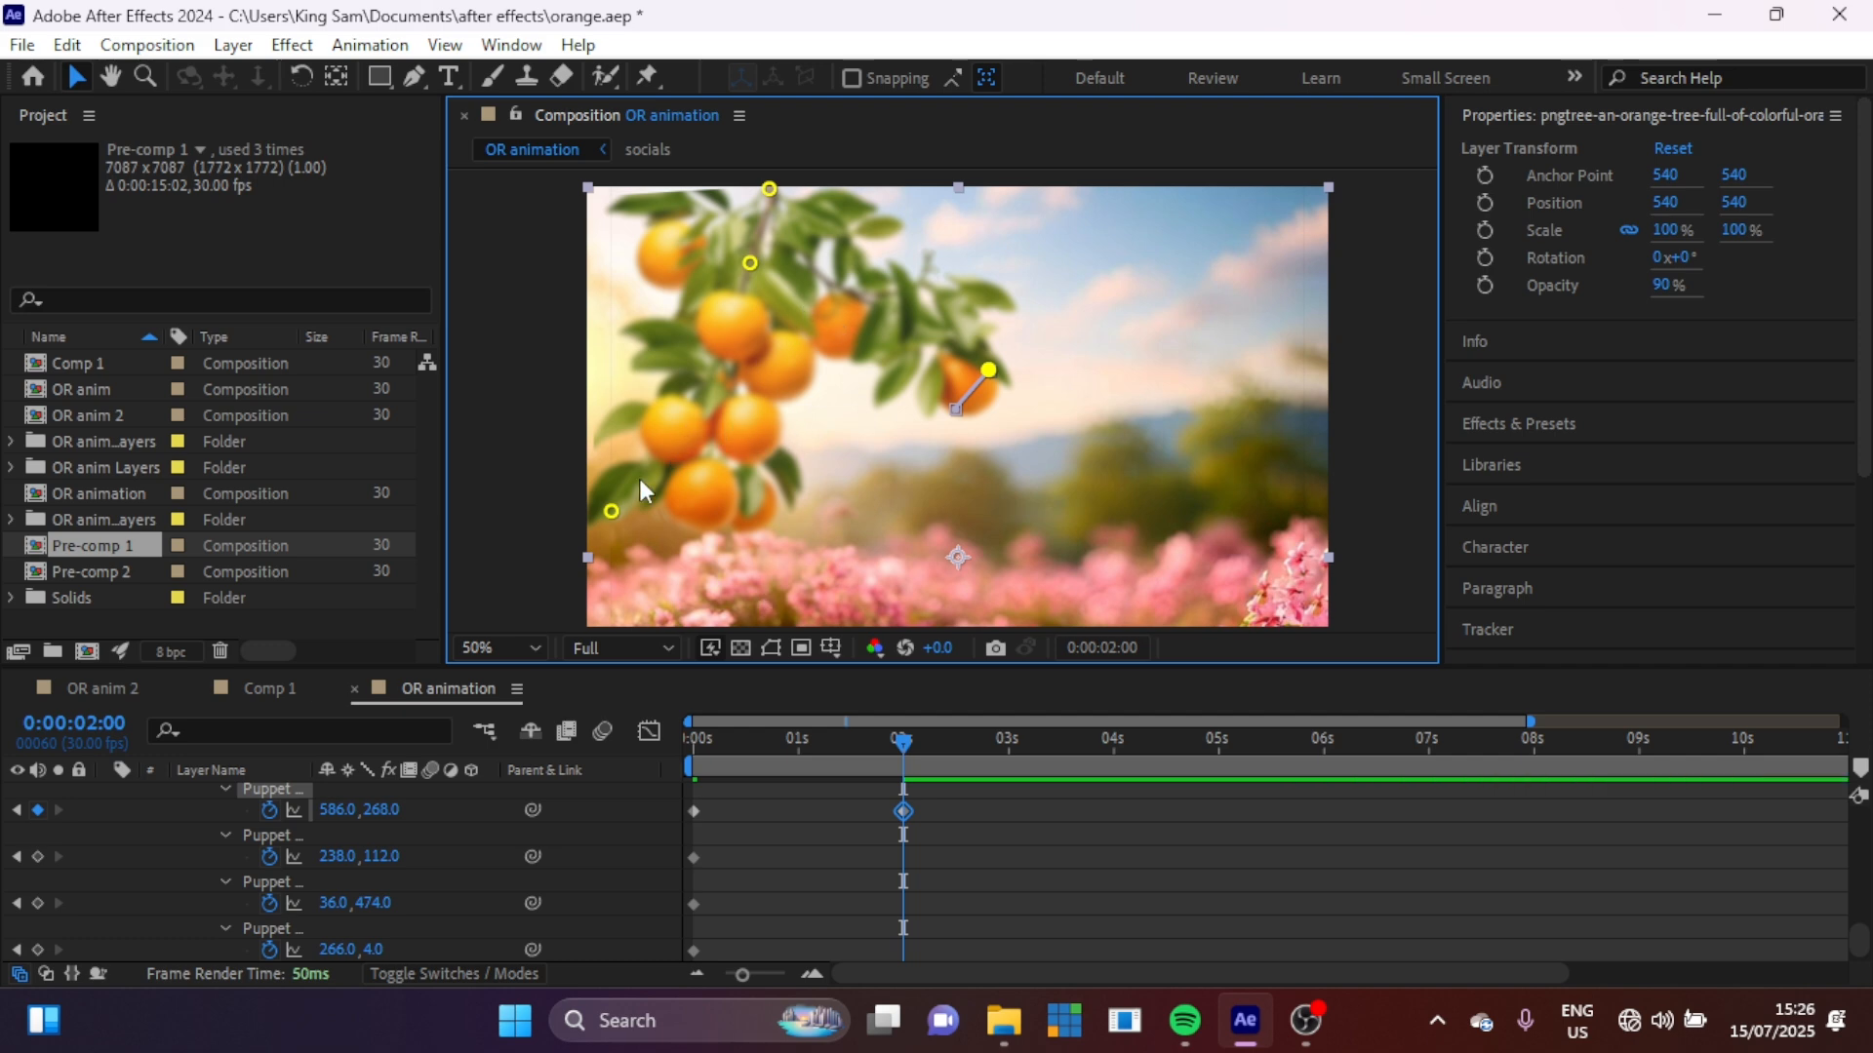
drag(611, 515, 684, 535)
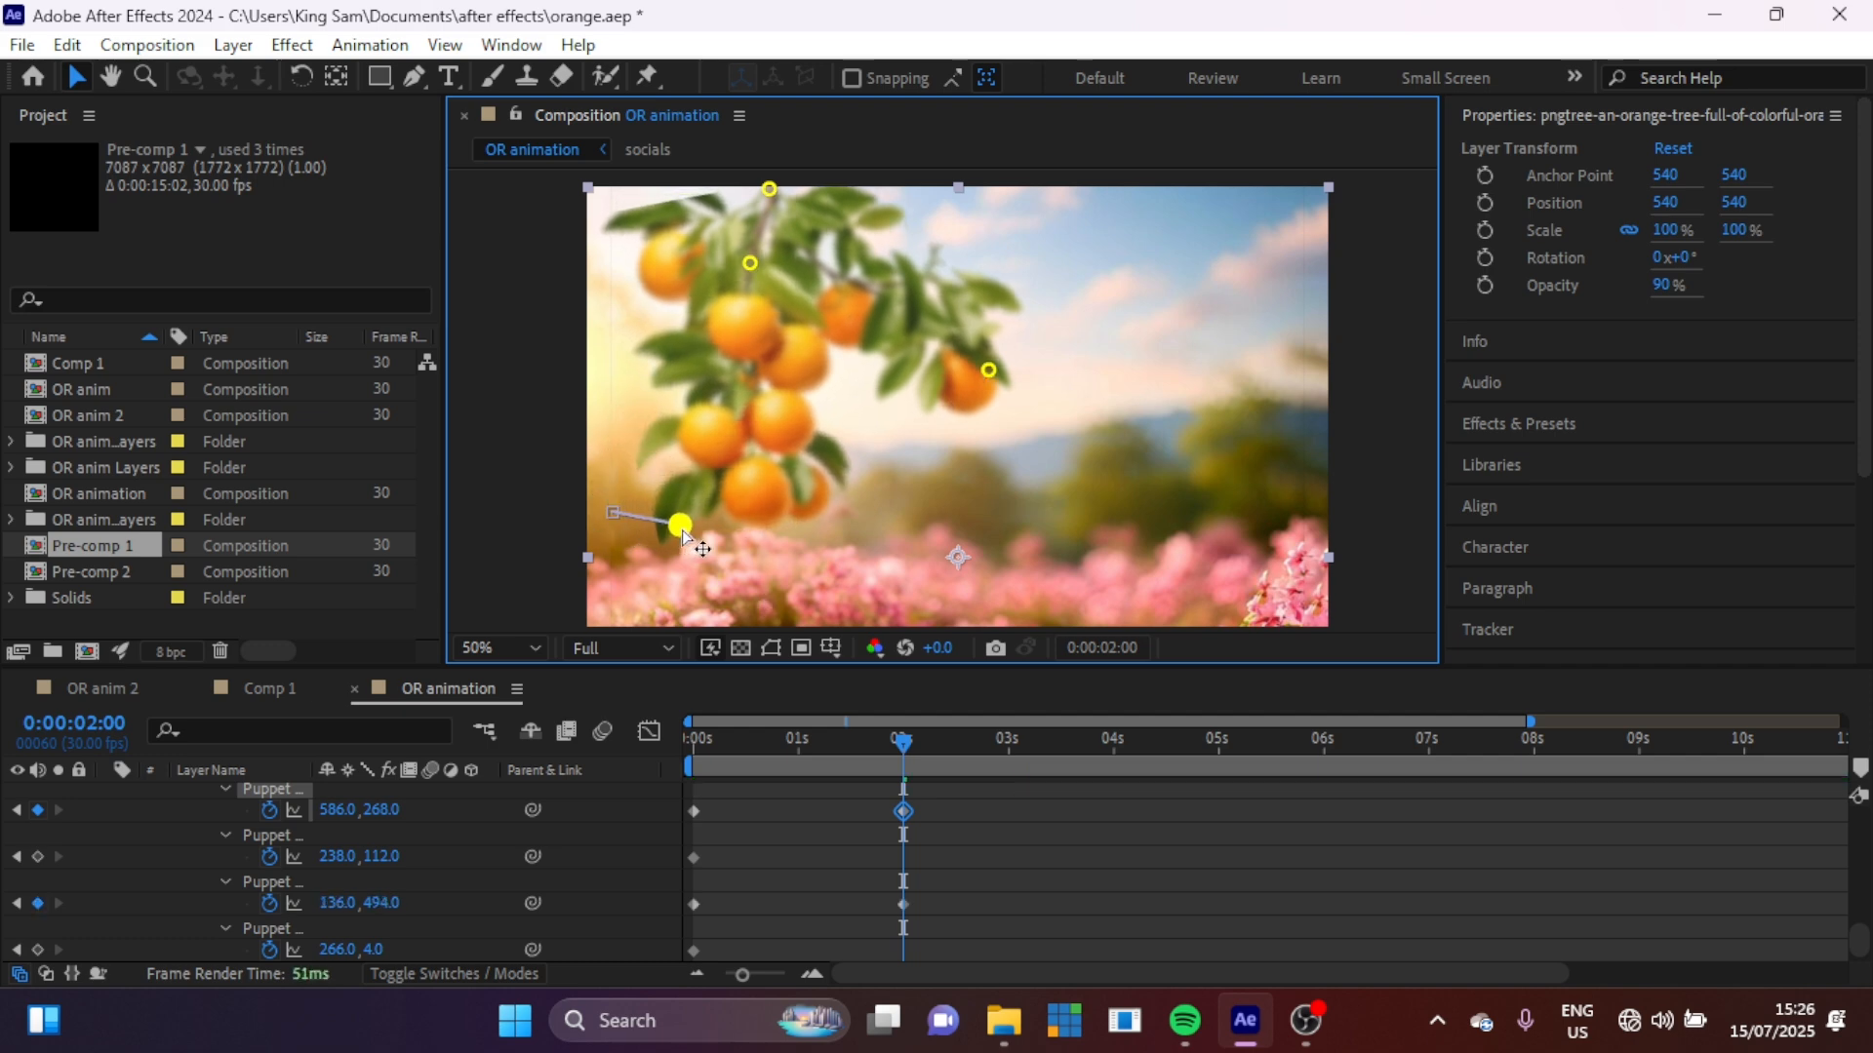
drag(770, 188, 771, 180)
Step: Back at 0 seconds, add a fifth puppet pin on the image's upper edge, left of the branch top, at about 102, 2
drag(757, 741, 669, 735)
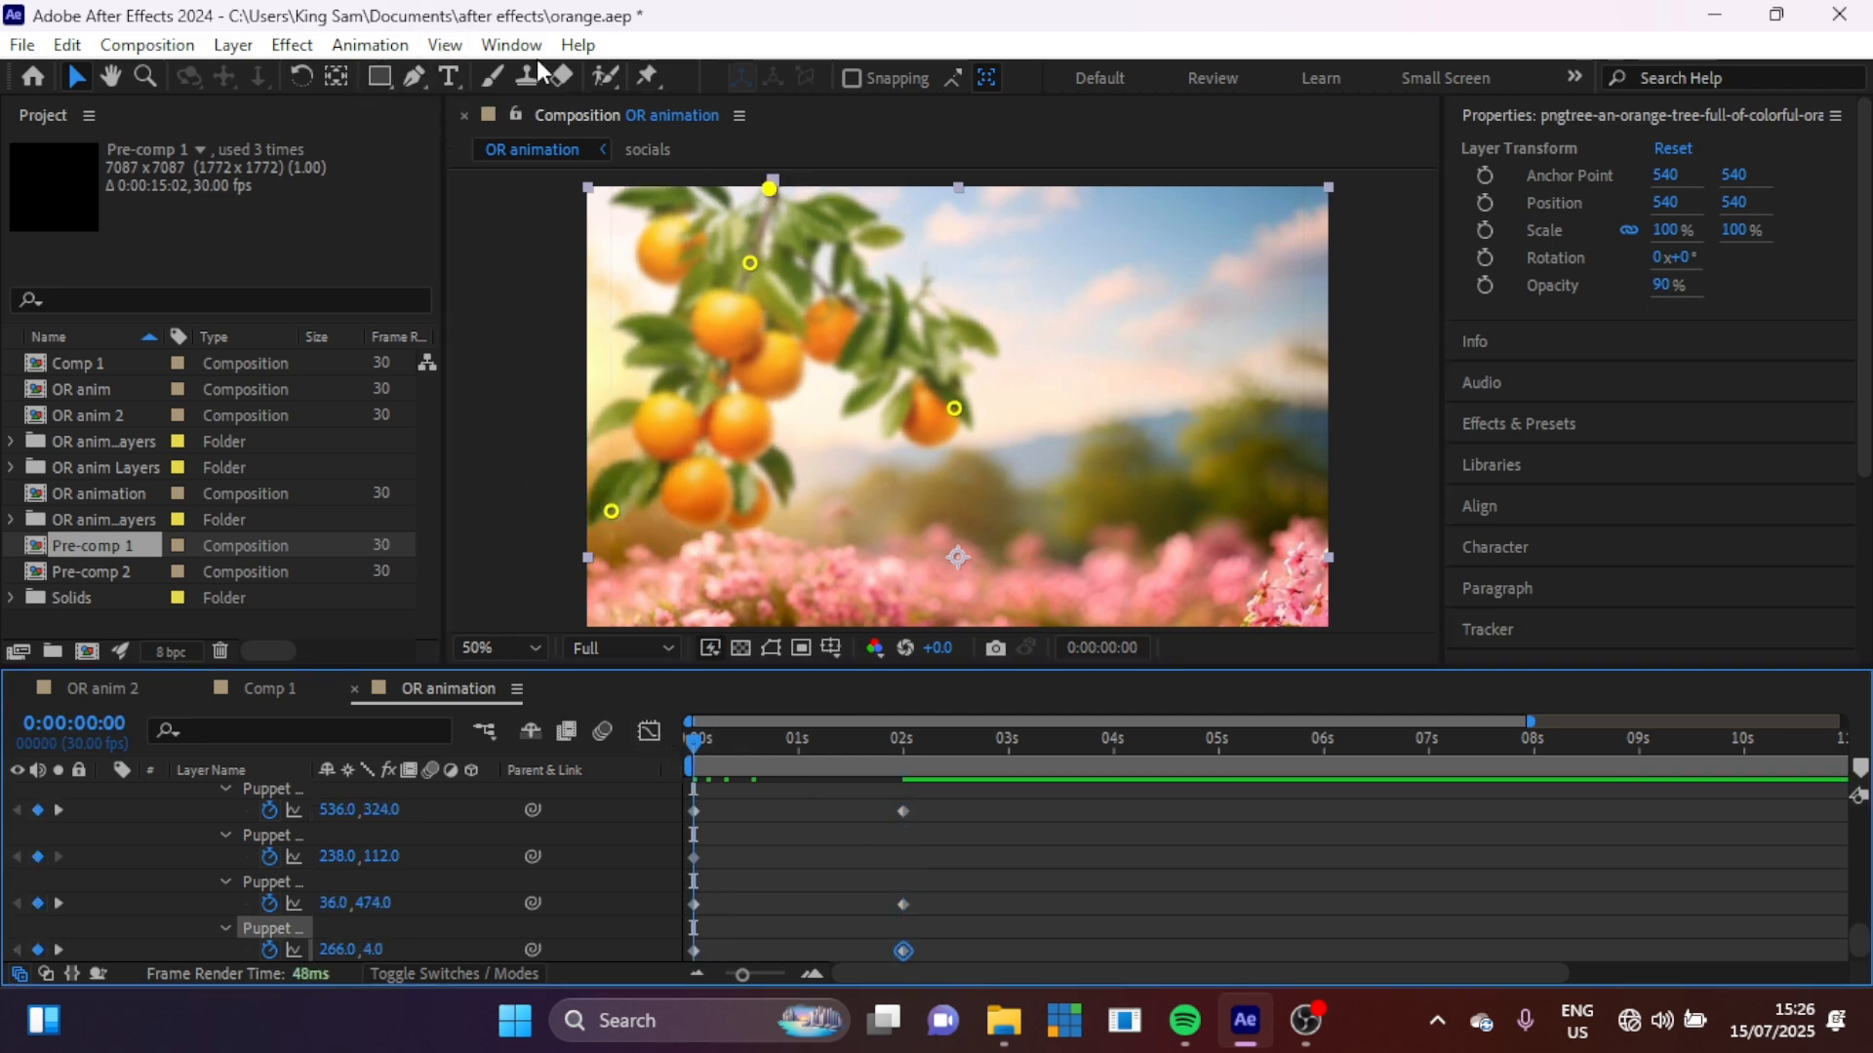
click(647, 76)
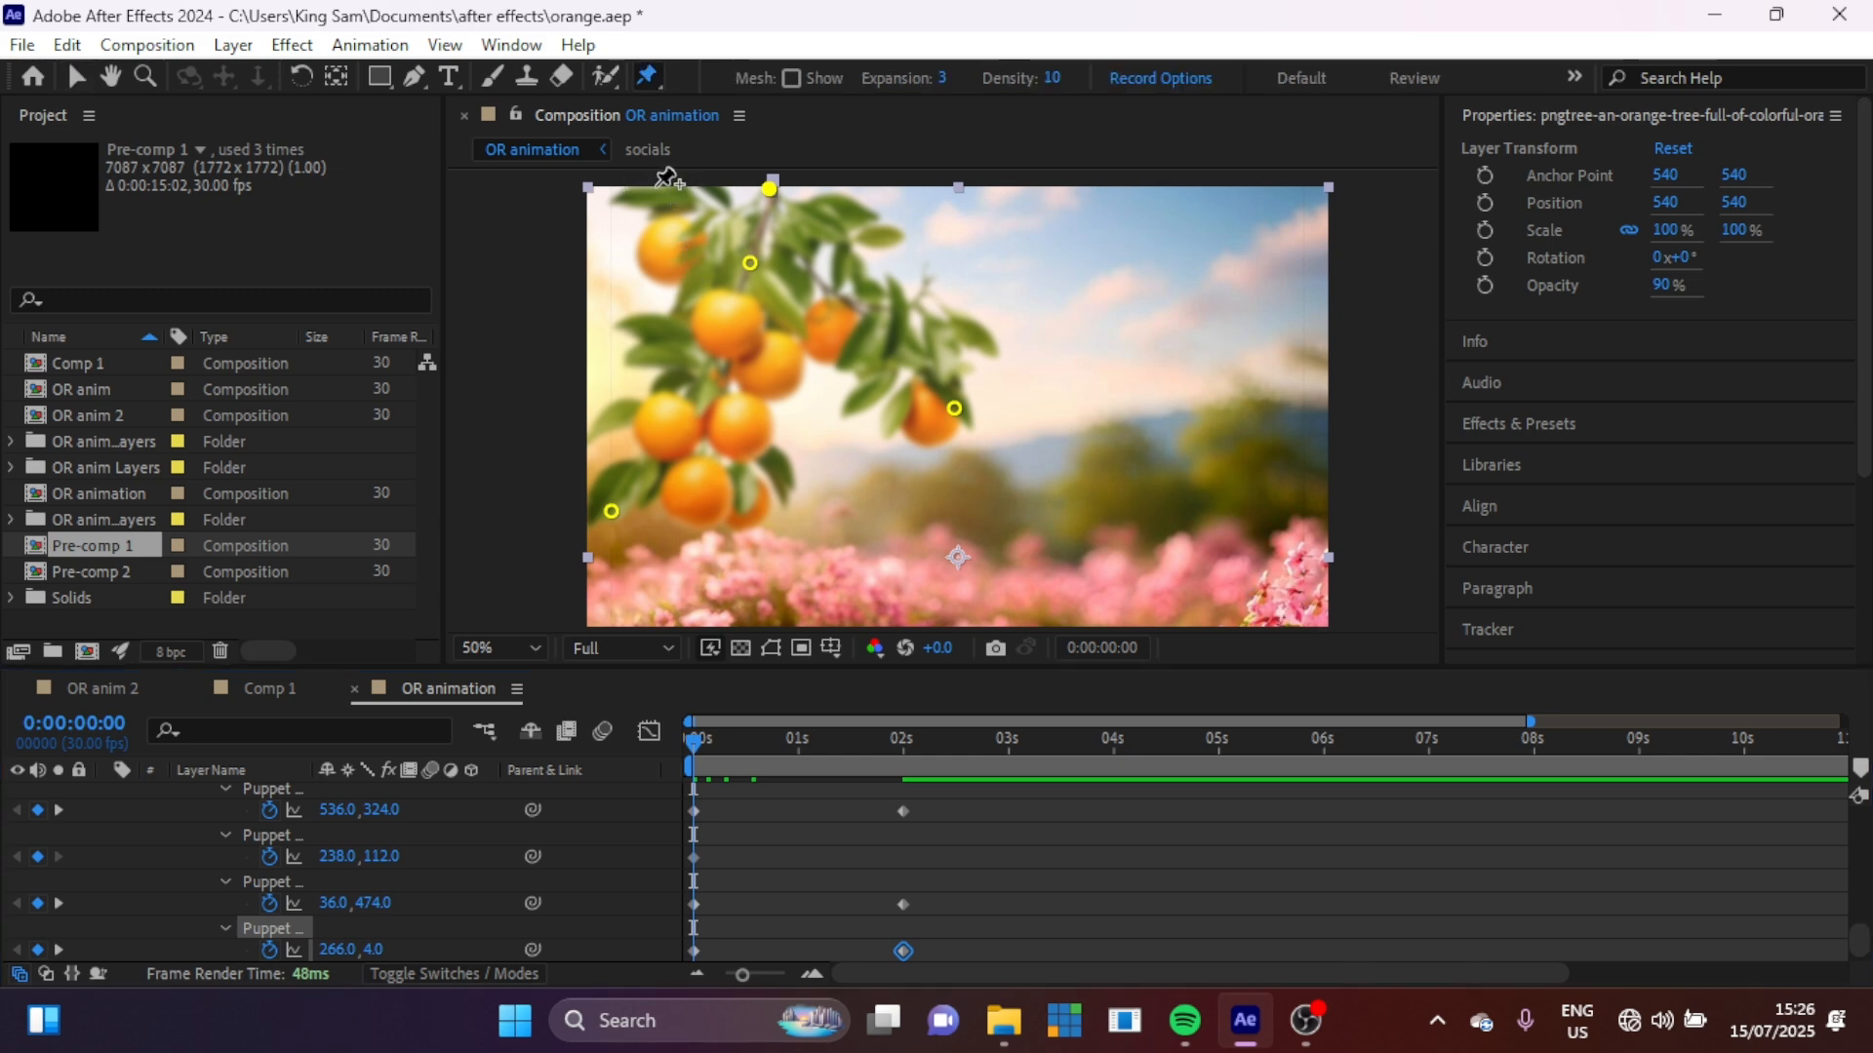
click(902, 738)
Step: Copy all the pins' starting keyframes to 4 seconds and apply Easy Ease to all puppet pin keyframes
drag(759, 809, 653, 934)
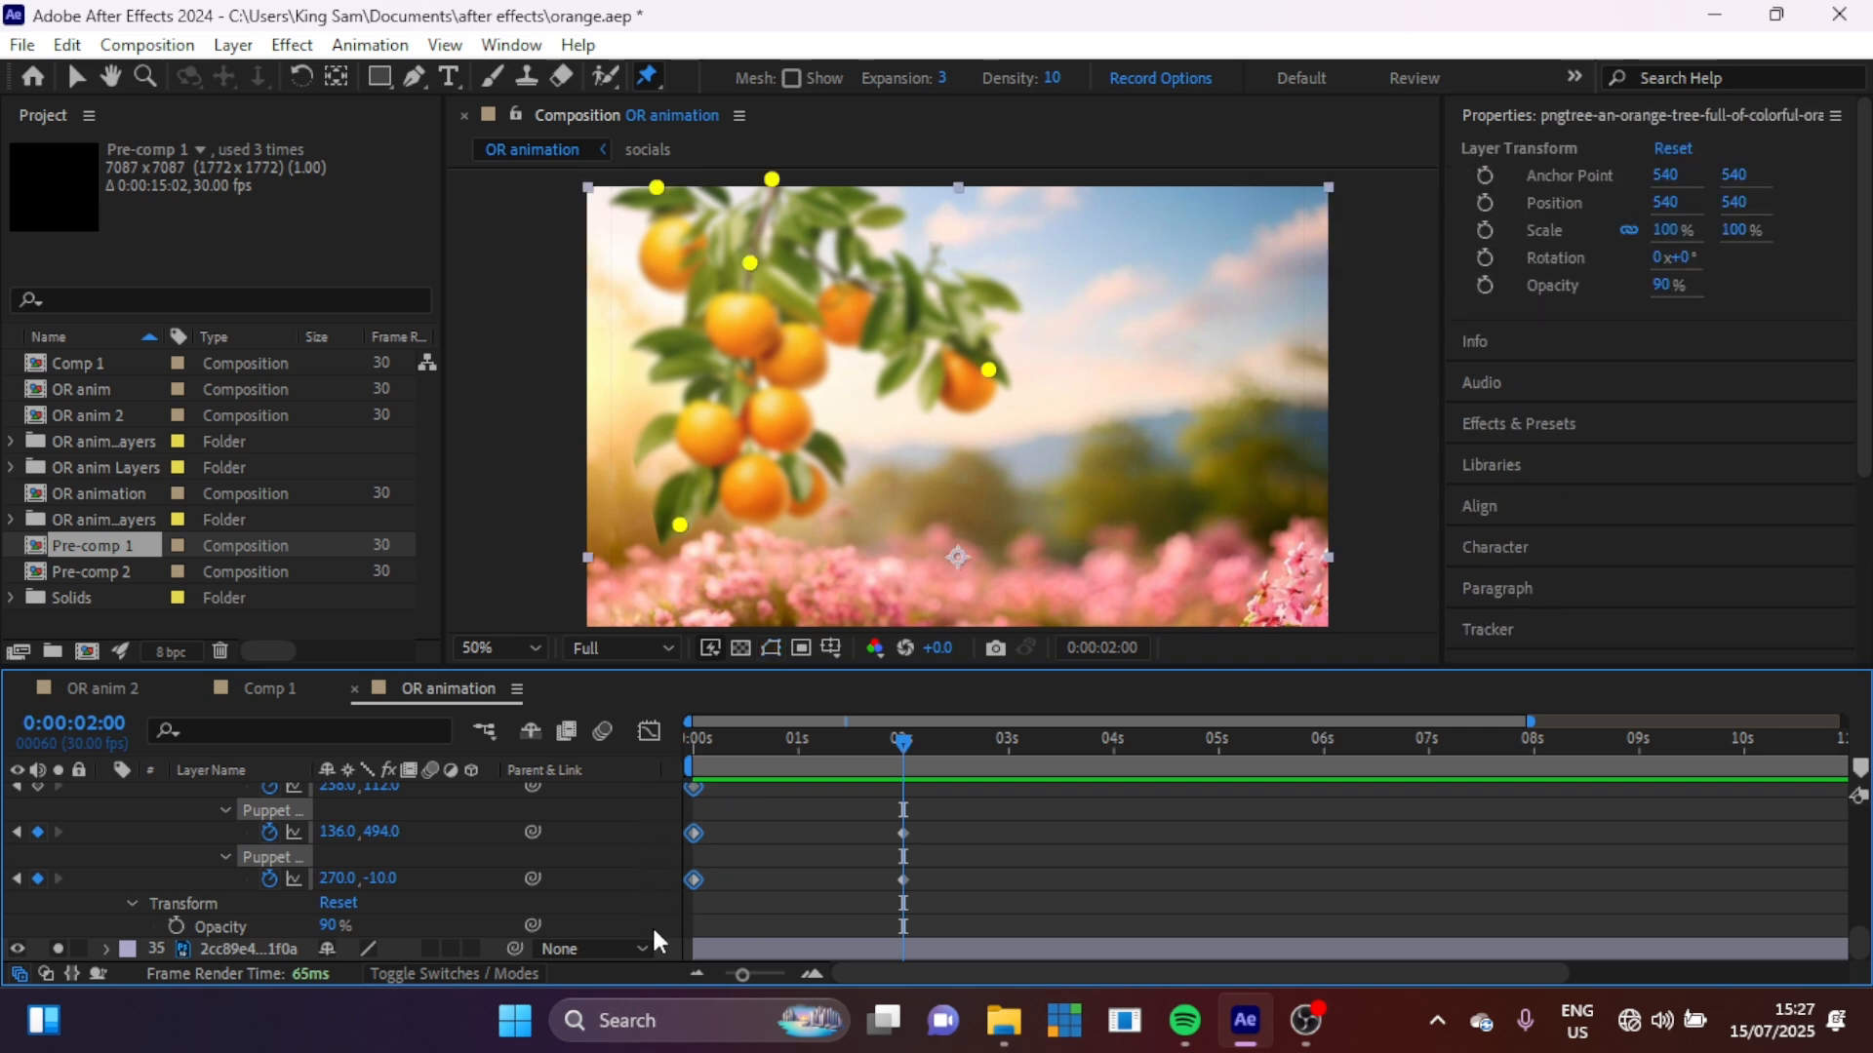
click(1118, 743)
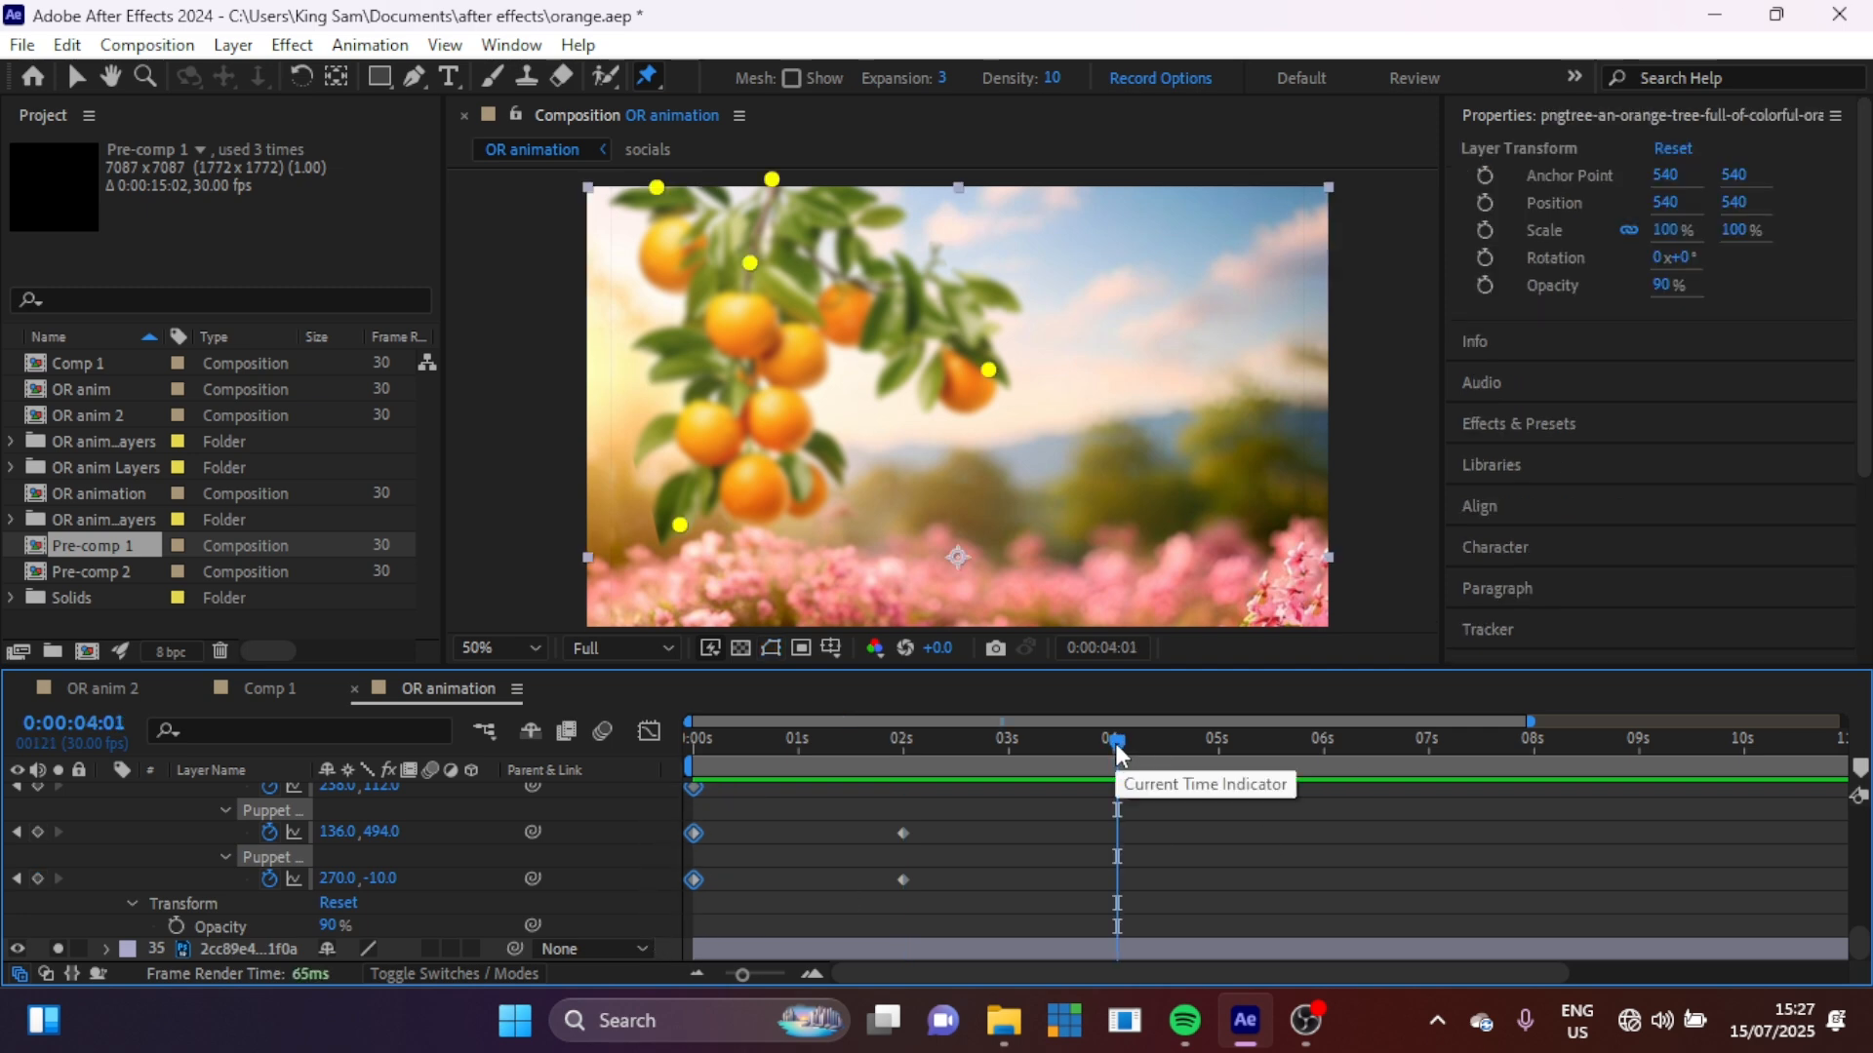
drag(1118, 751, 1111, 751)
key(ctrl+v)
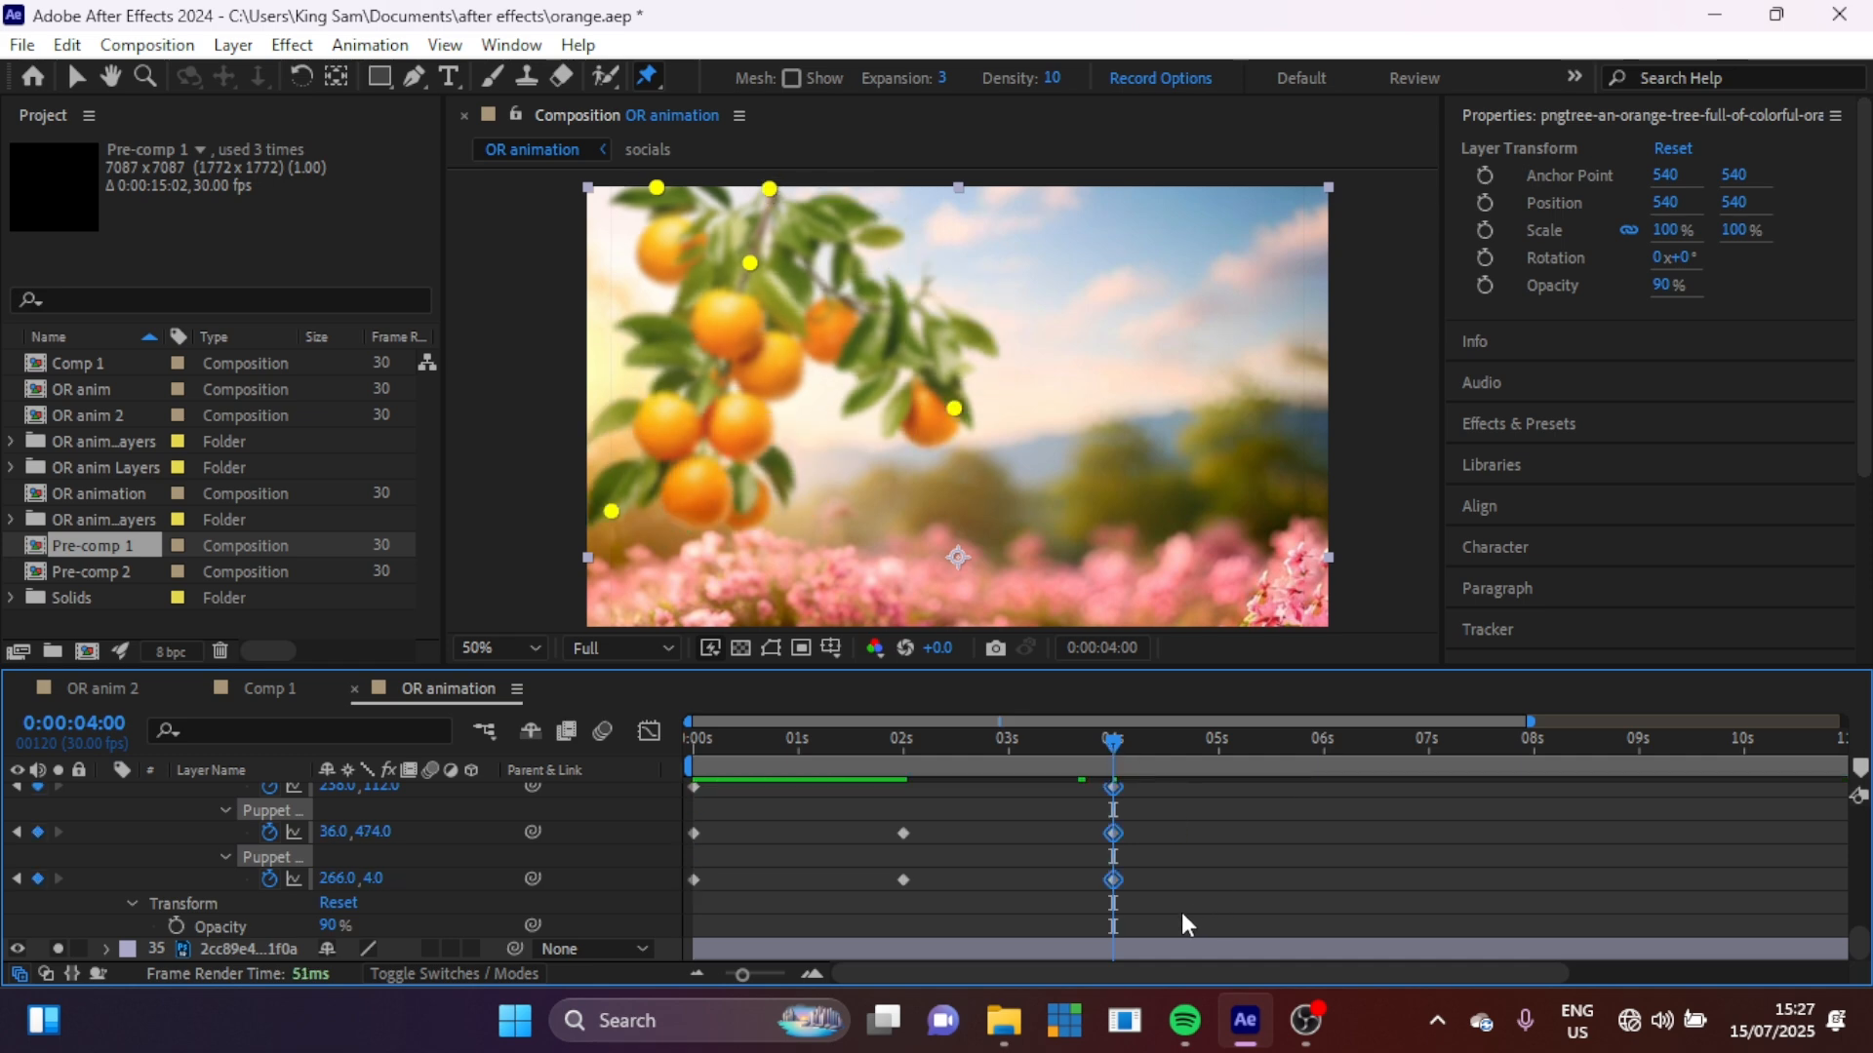
drag(1183, 917, 669, 841)
key(F9)
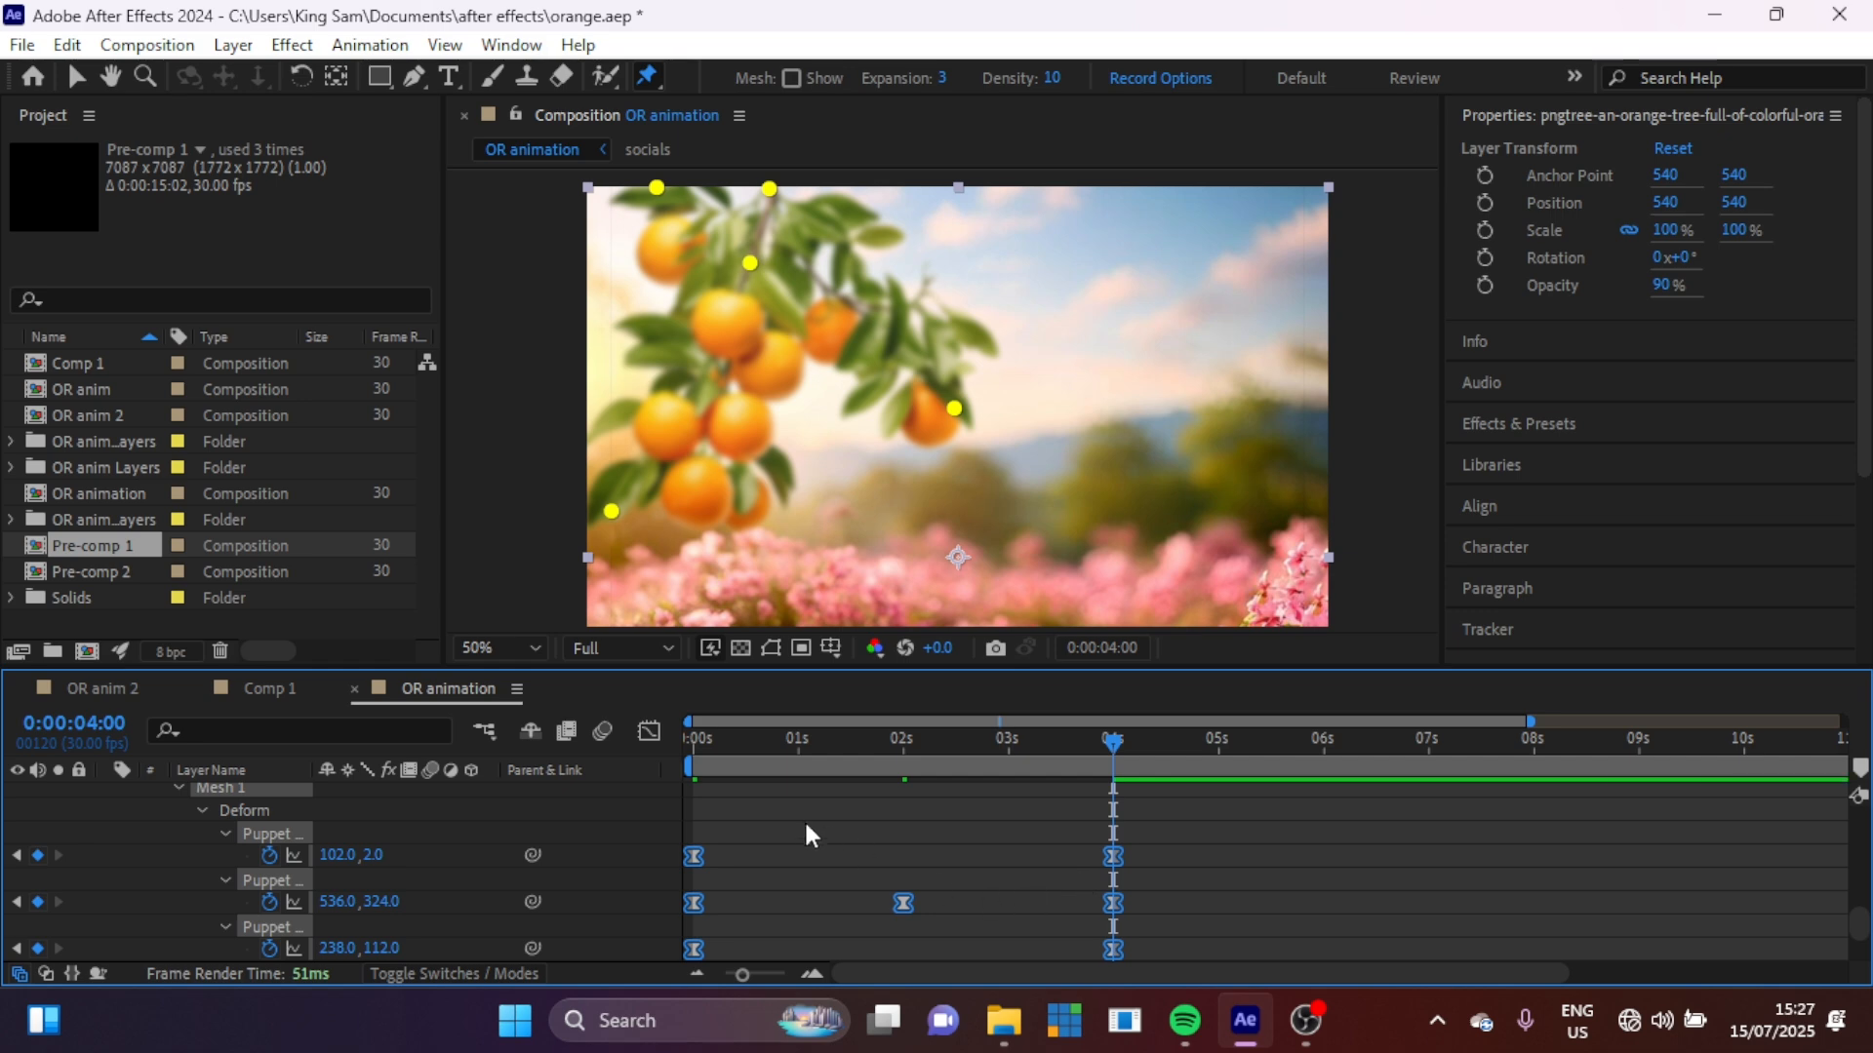
Step: Add a loopOut() expression to the position of the puppet pin on the rightmost hanging orange
click(951, 885)
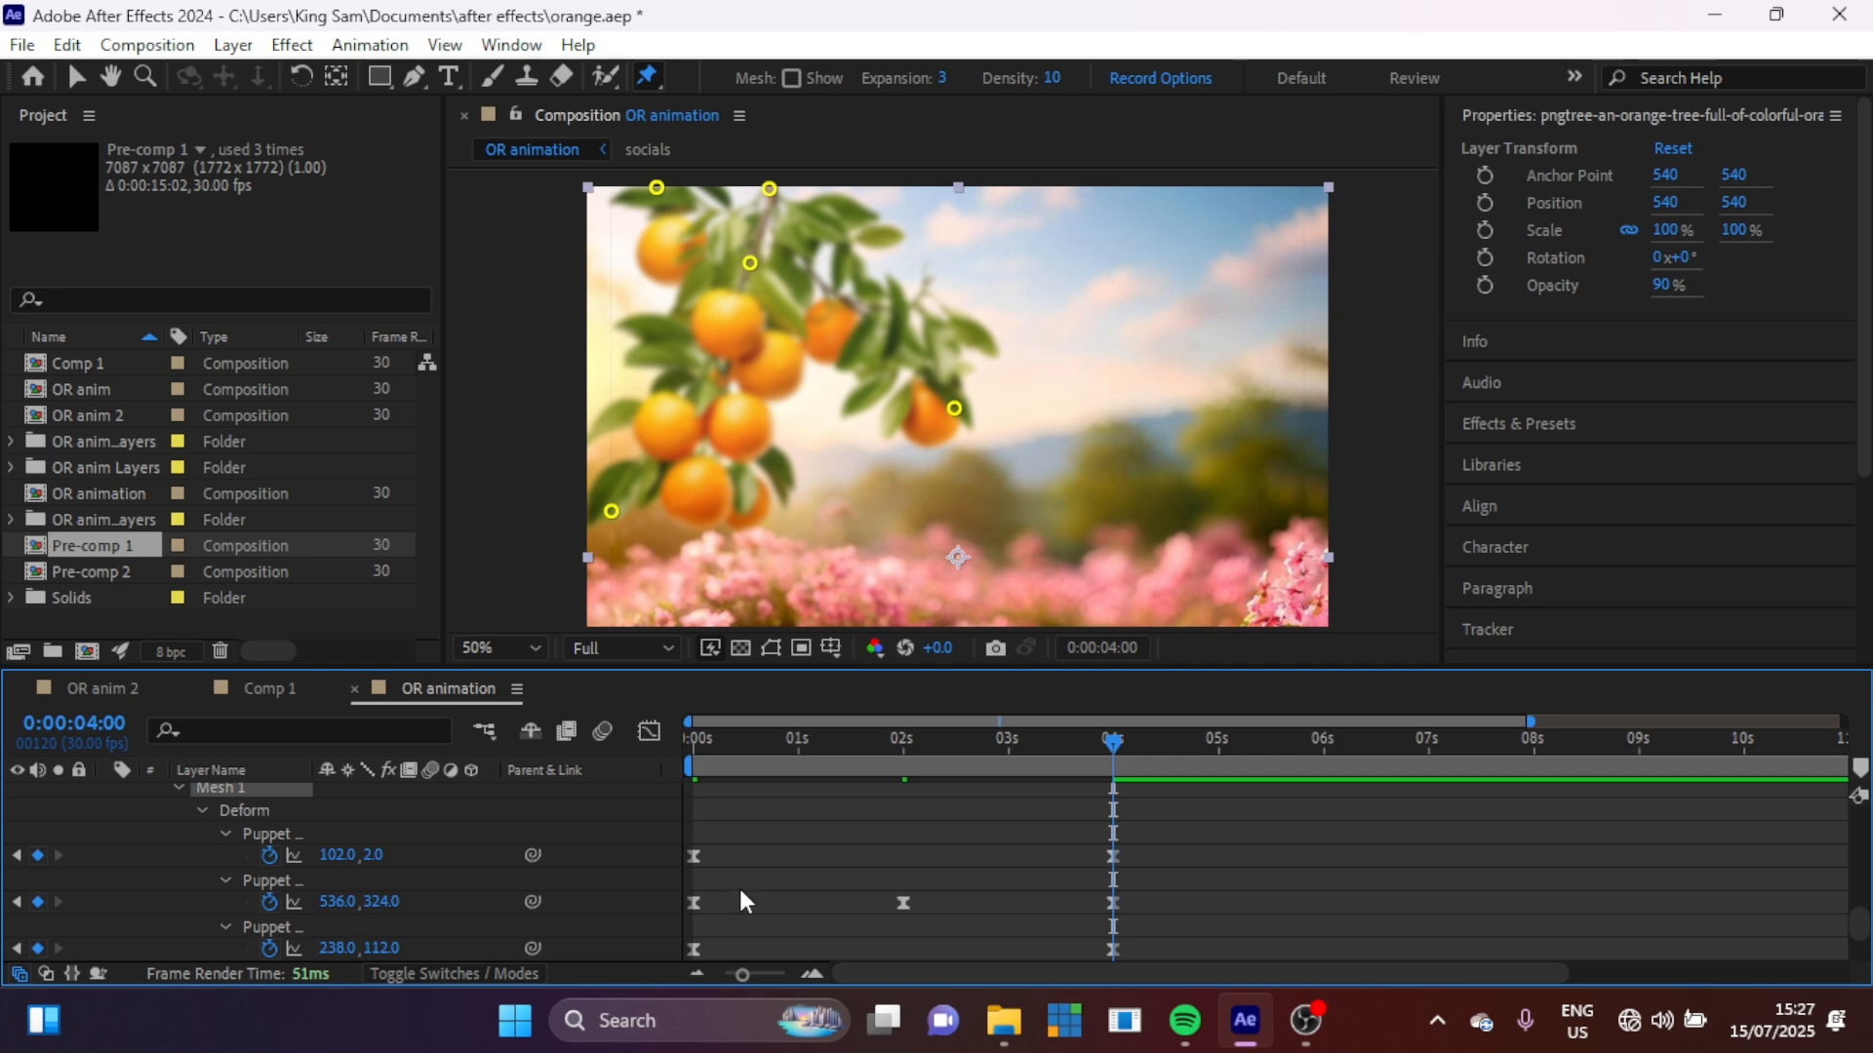
click(902, 749)
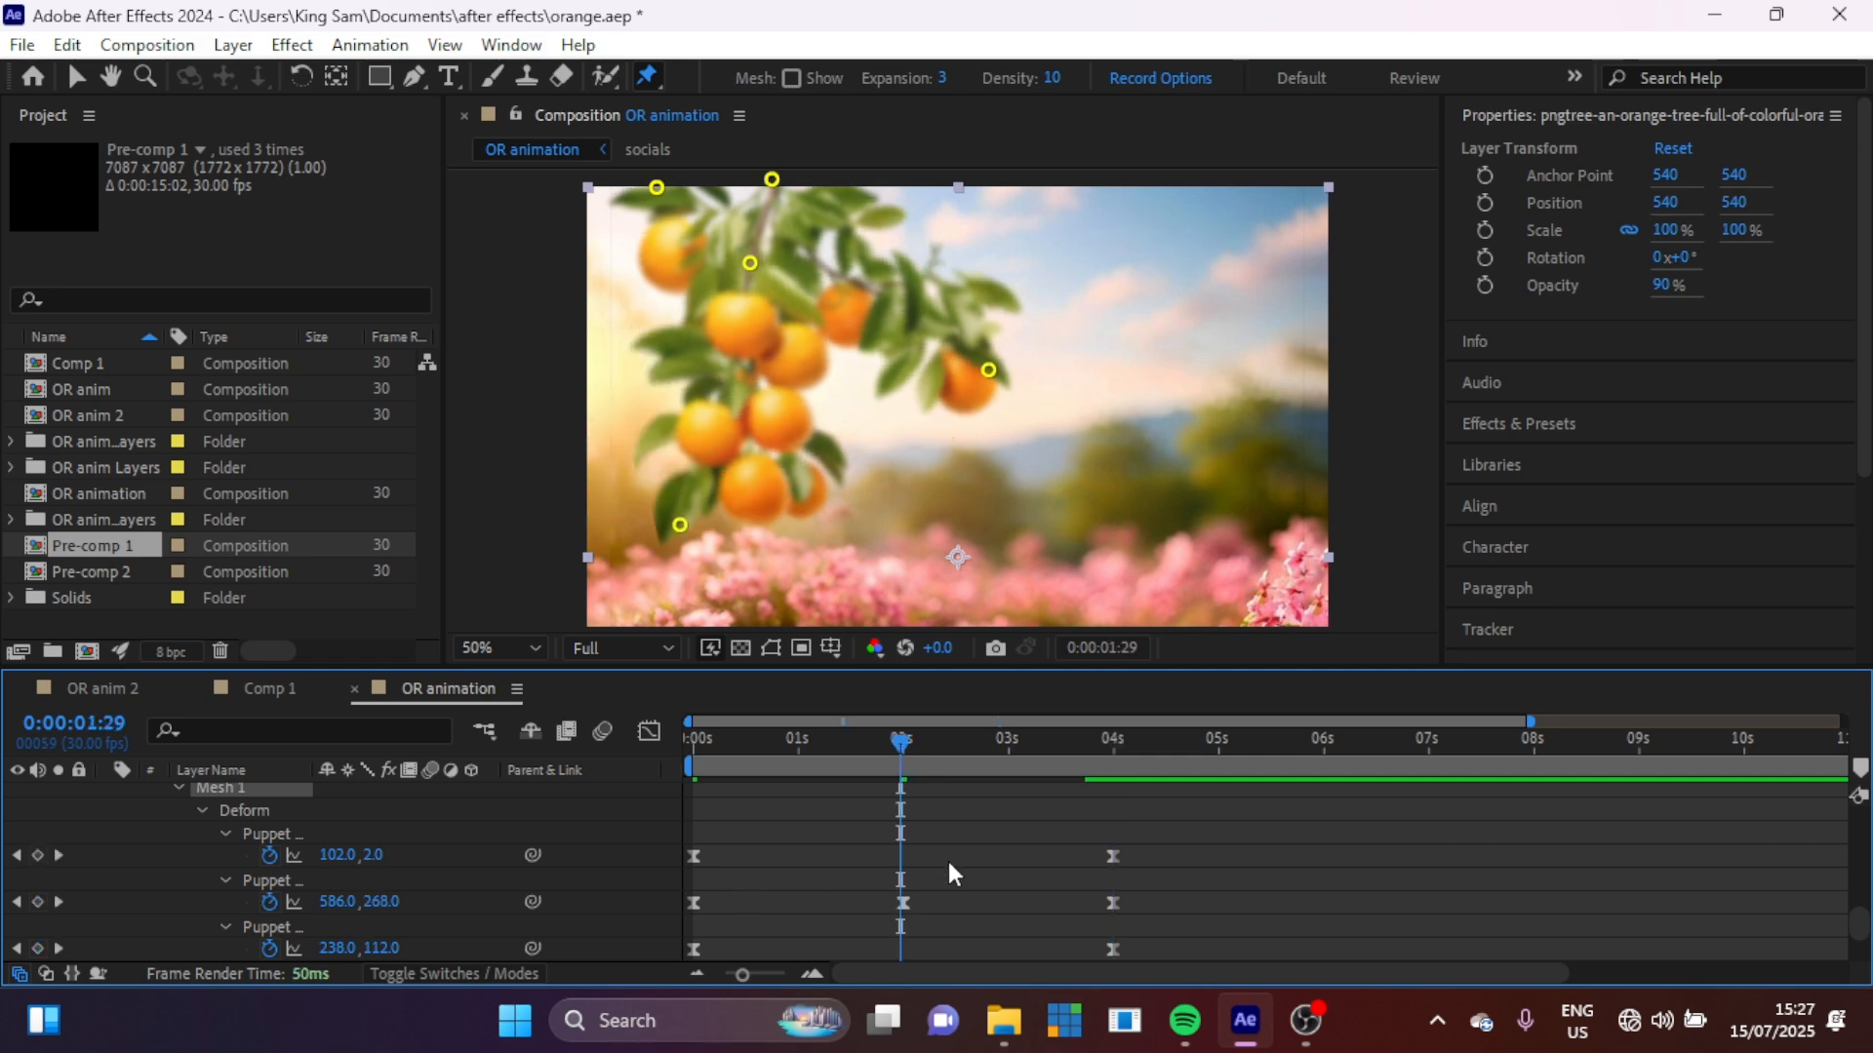
scroll(934, 815, down, 5)
scroll(939, 831, up, 1)
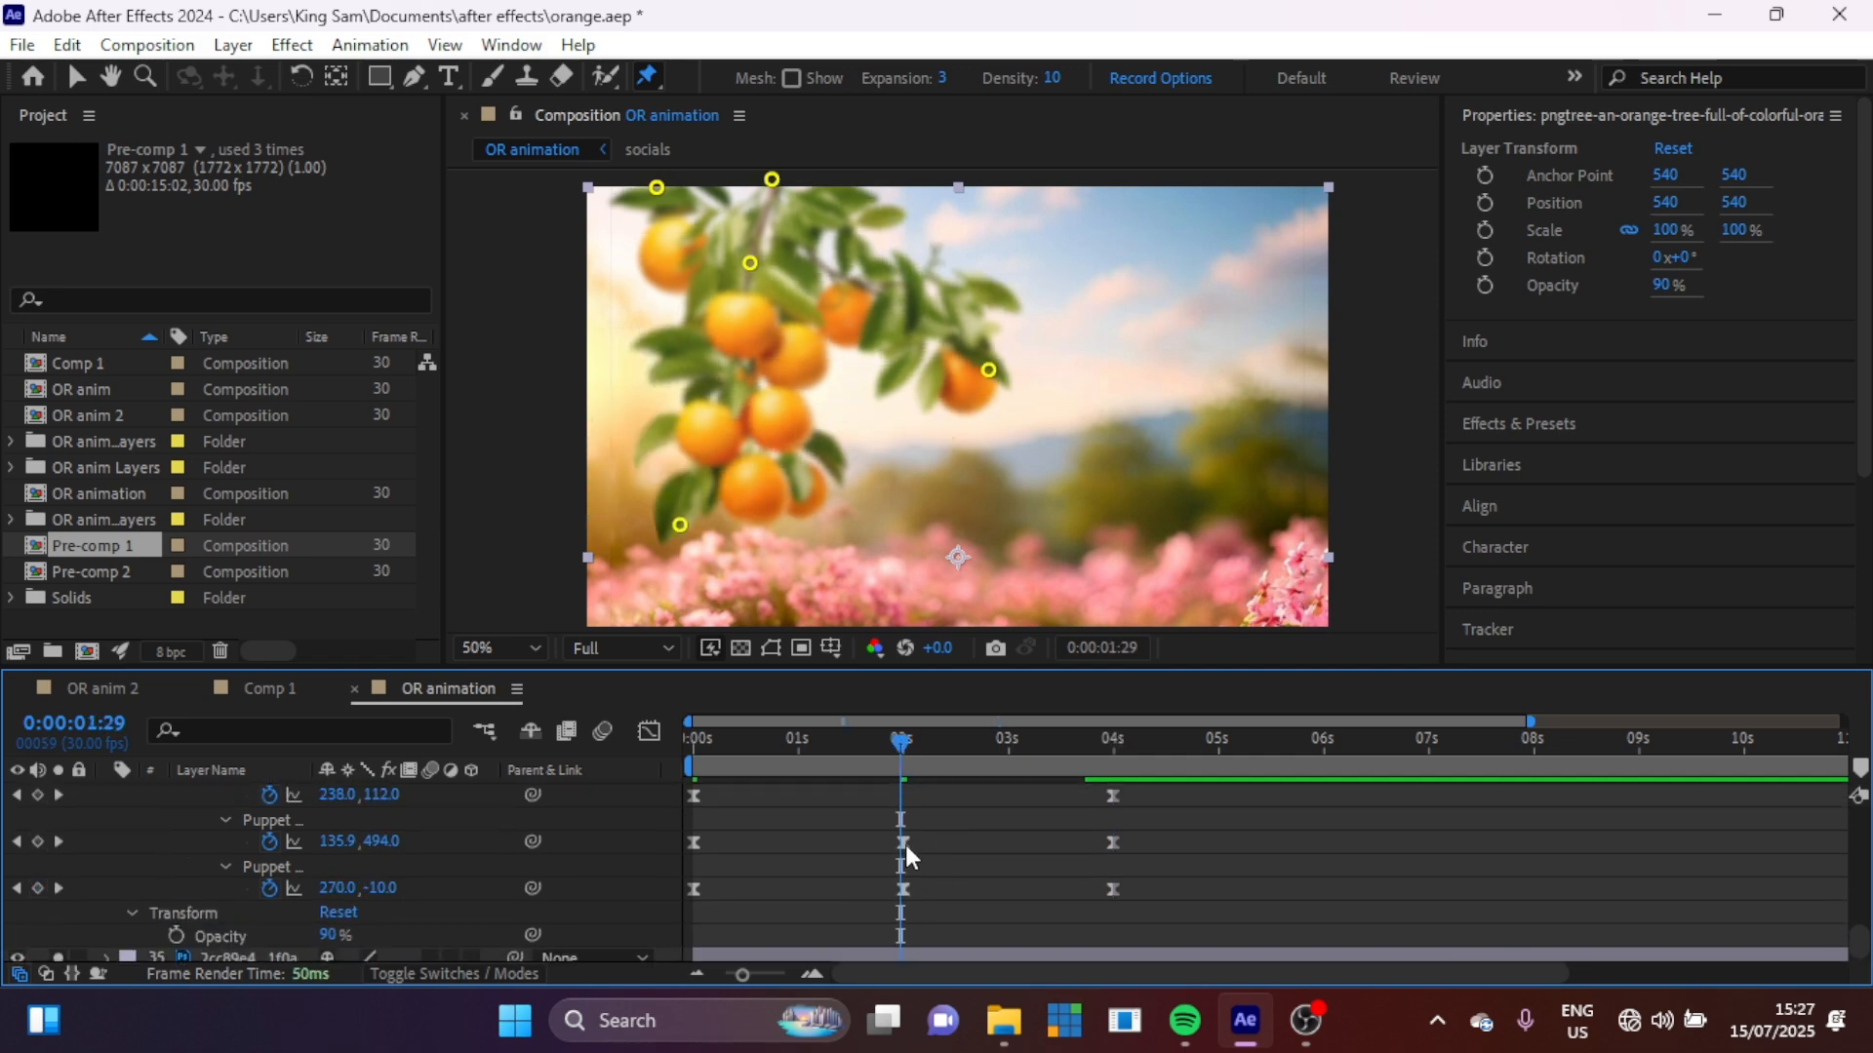
scroll(904, 829, up, 3)
scroll(900, 866, up, 4)
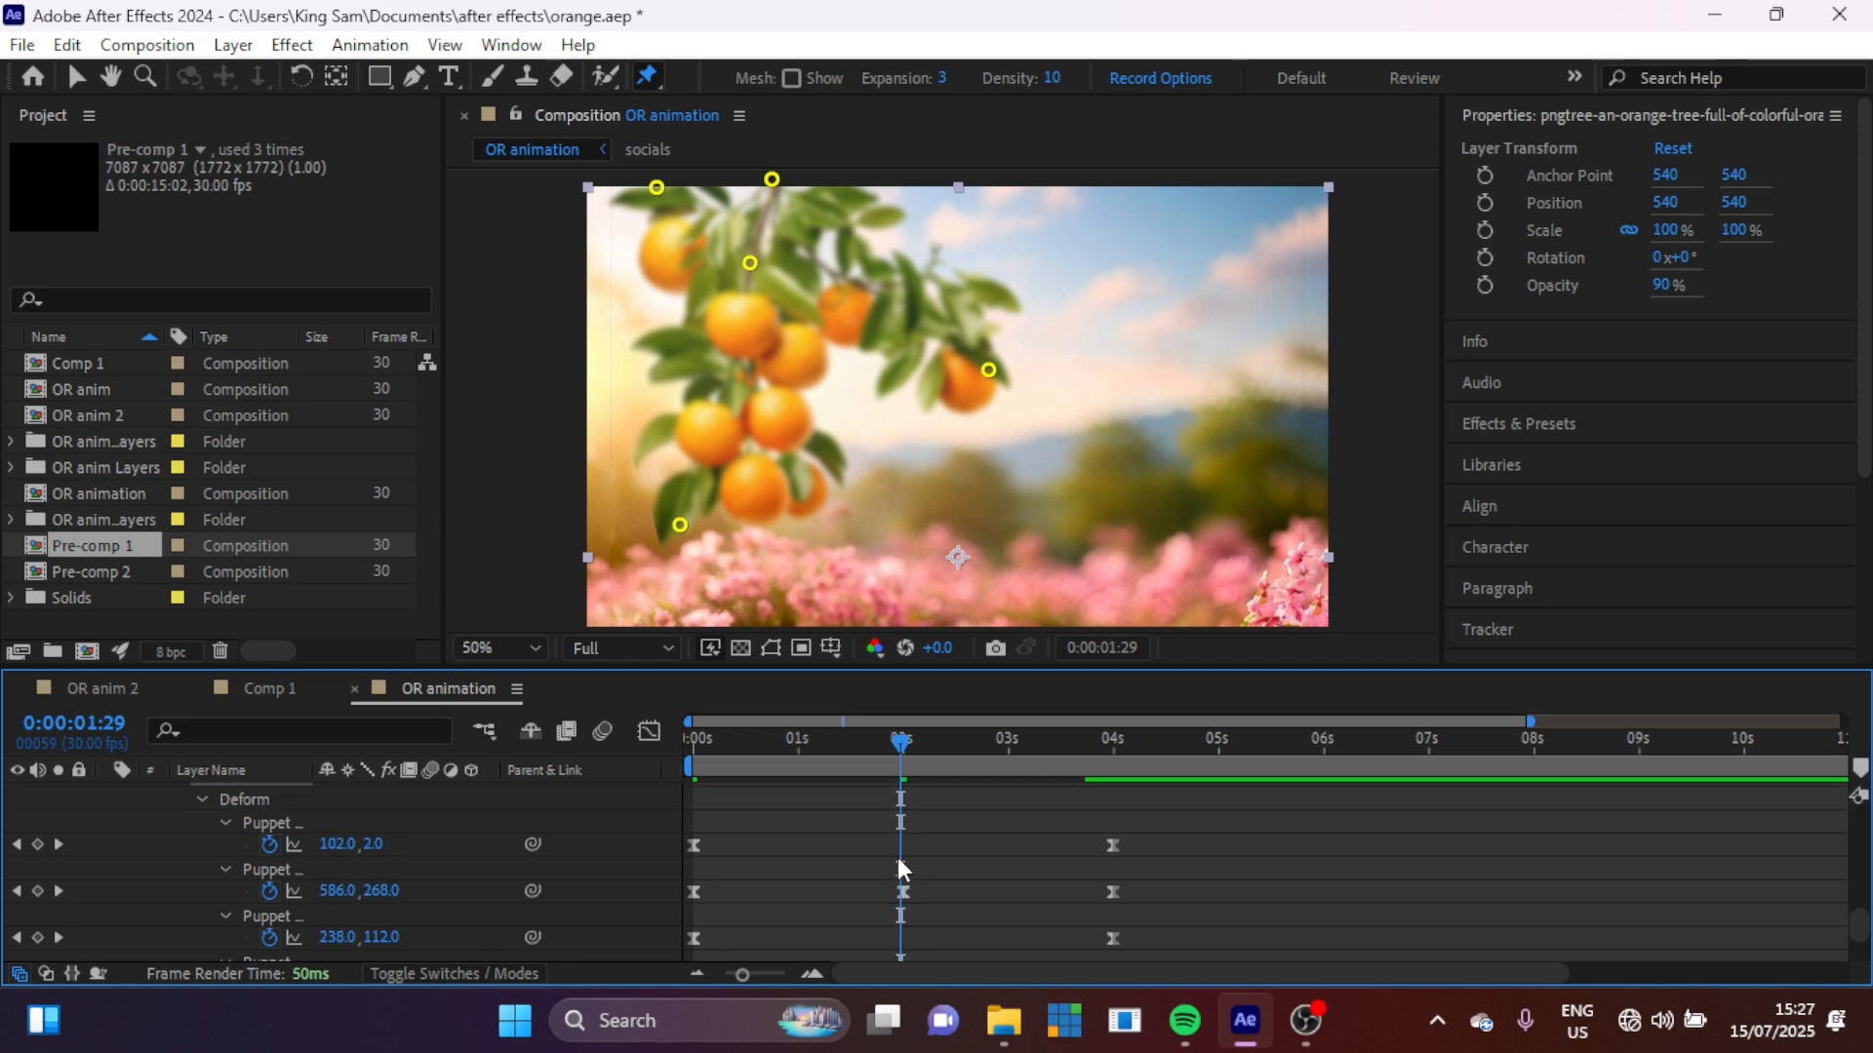
click(903, 932)
alt+click(269, 929)
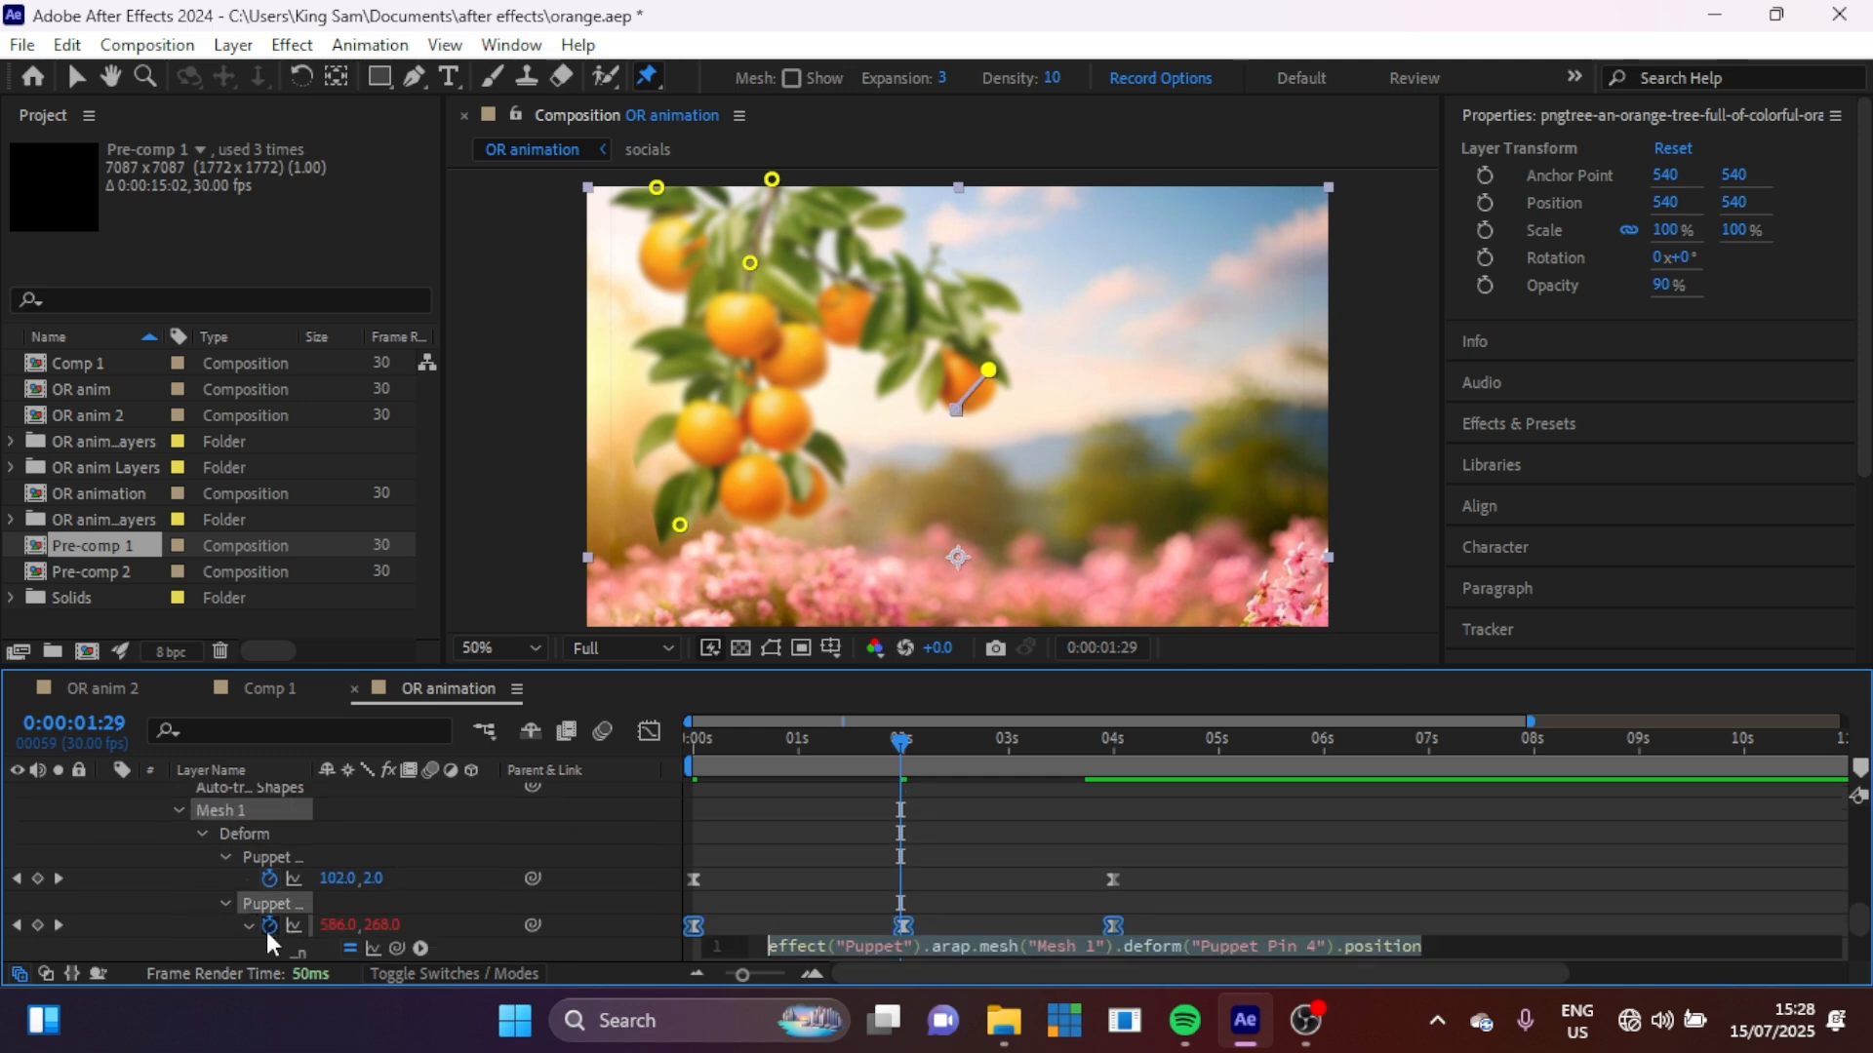
text(loo)
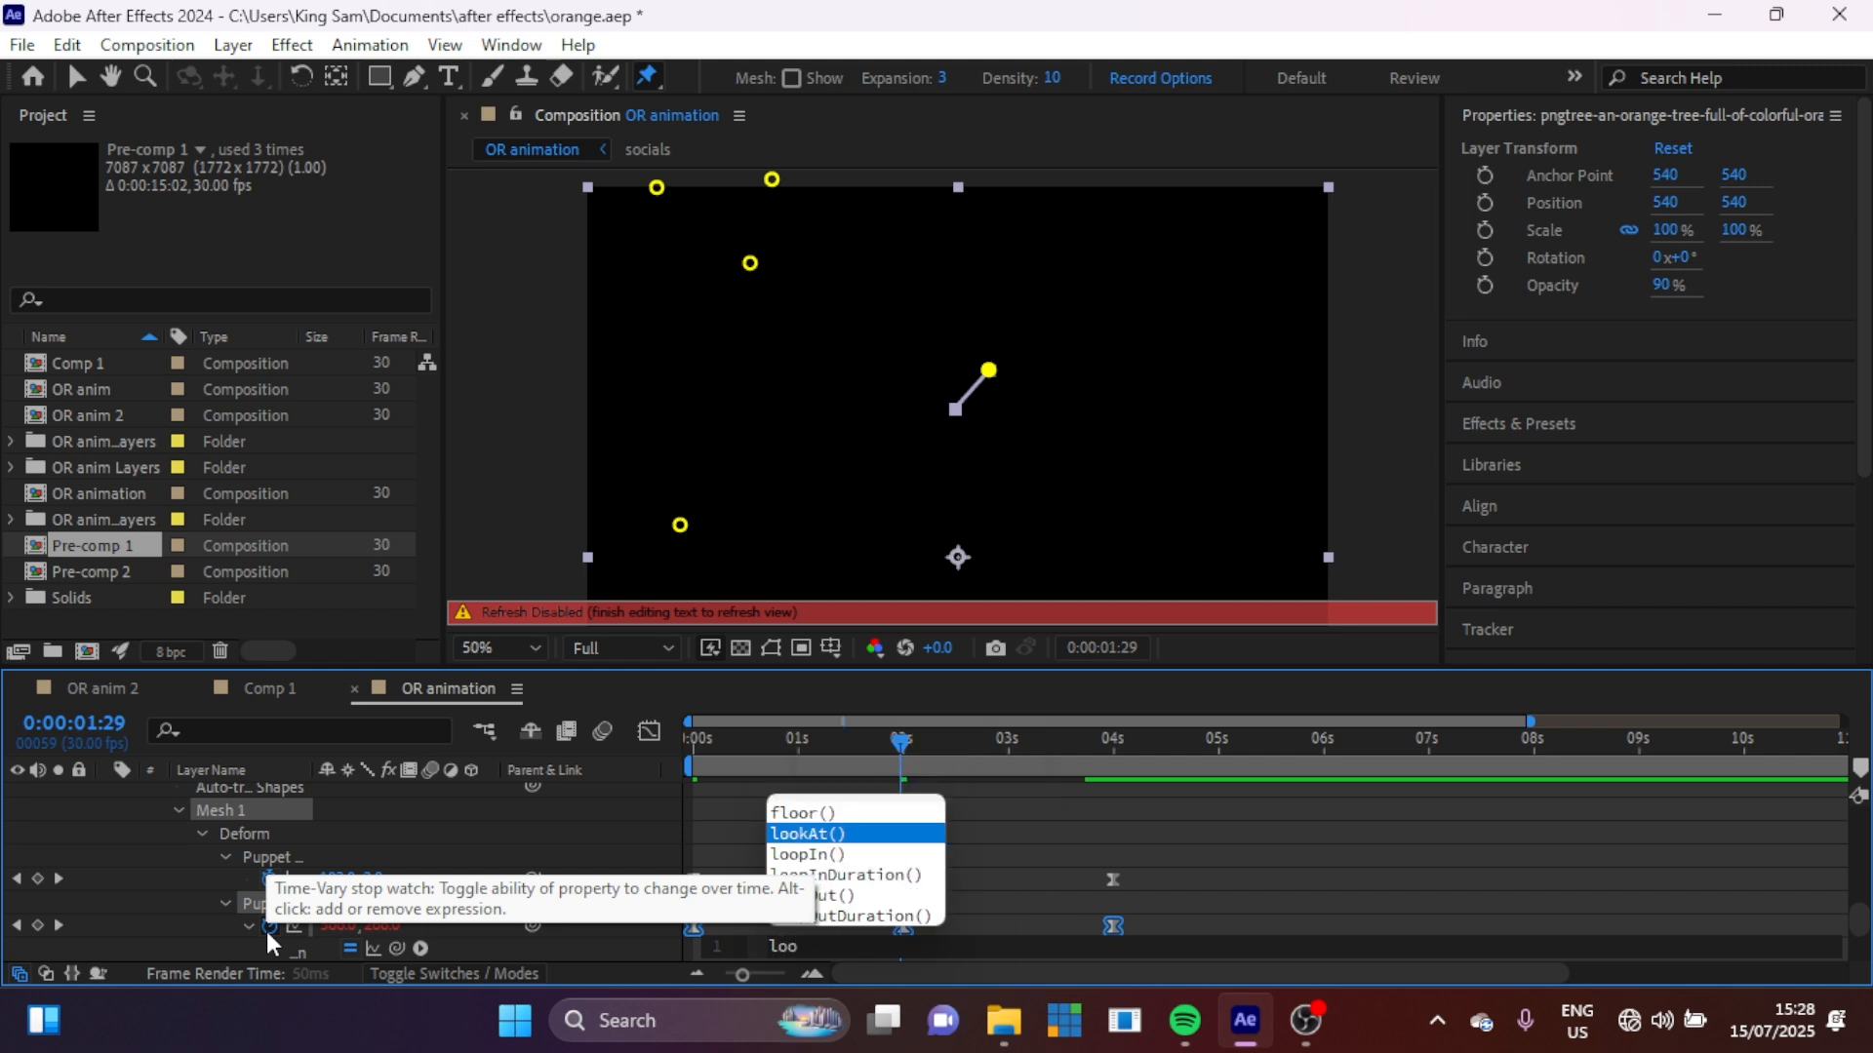
key(Down)
key(Down)
key(Down)
key(Return)
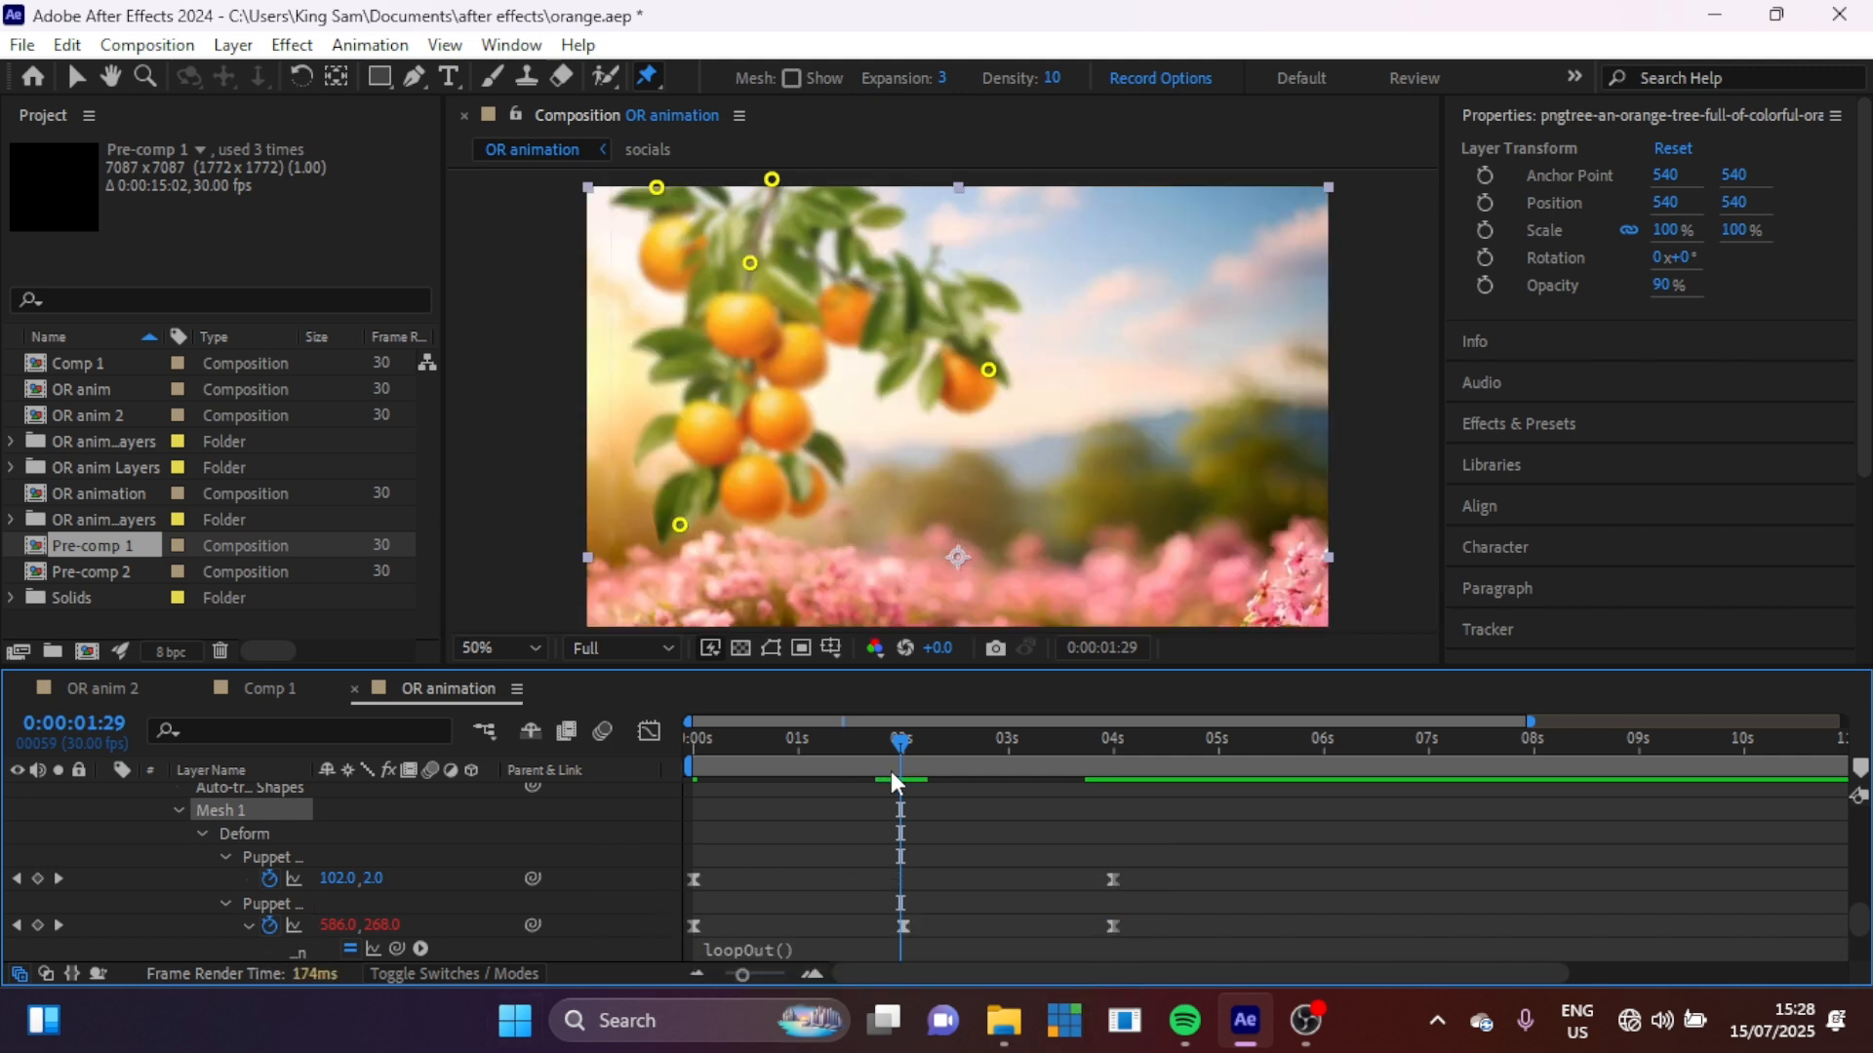
Step: Return to 0 seconds and add a loopOut() expression to the lower-left leaf pin's position
drag(790, 736, 613, 813)
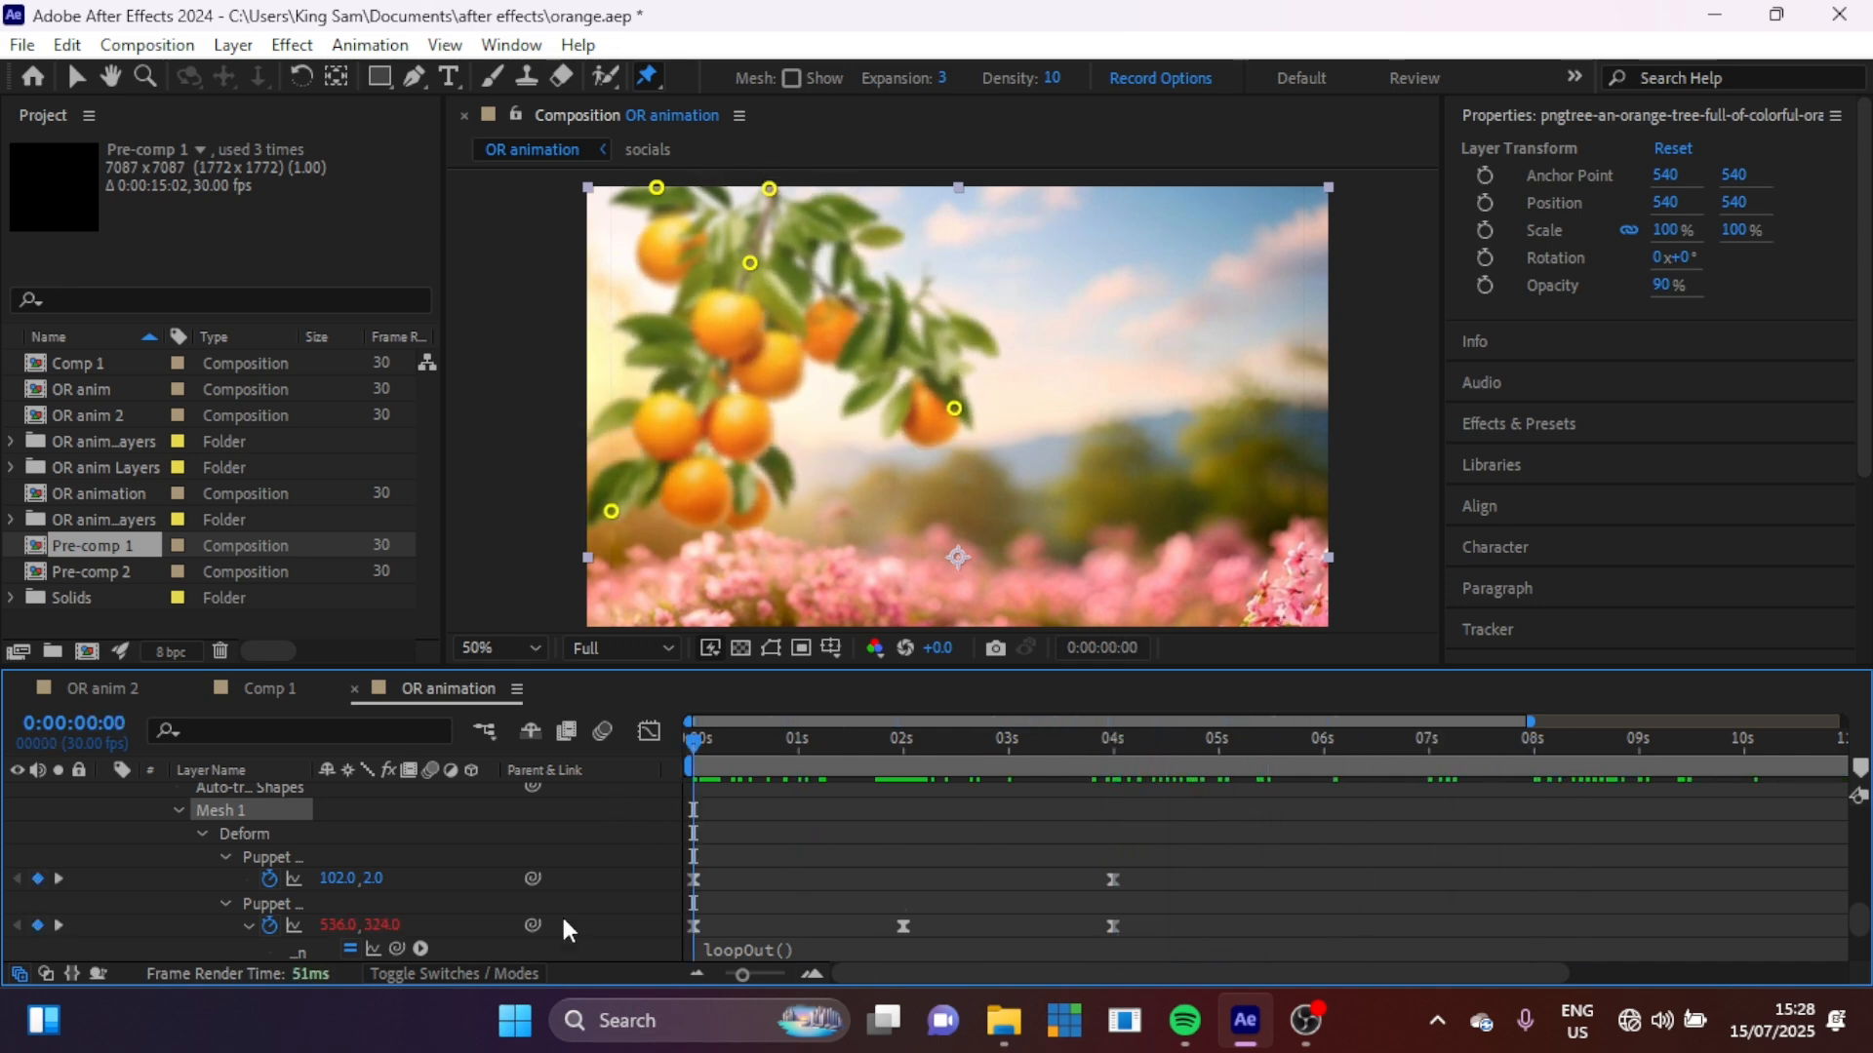
scroll(564, 921, down, 3)
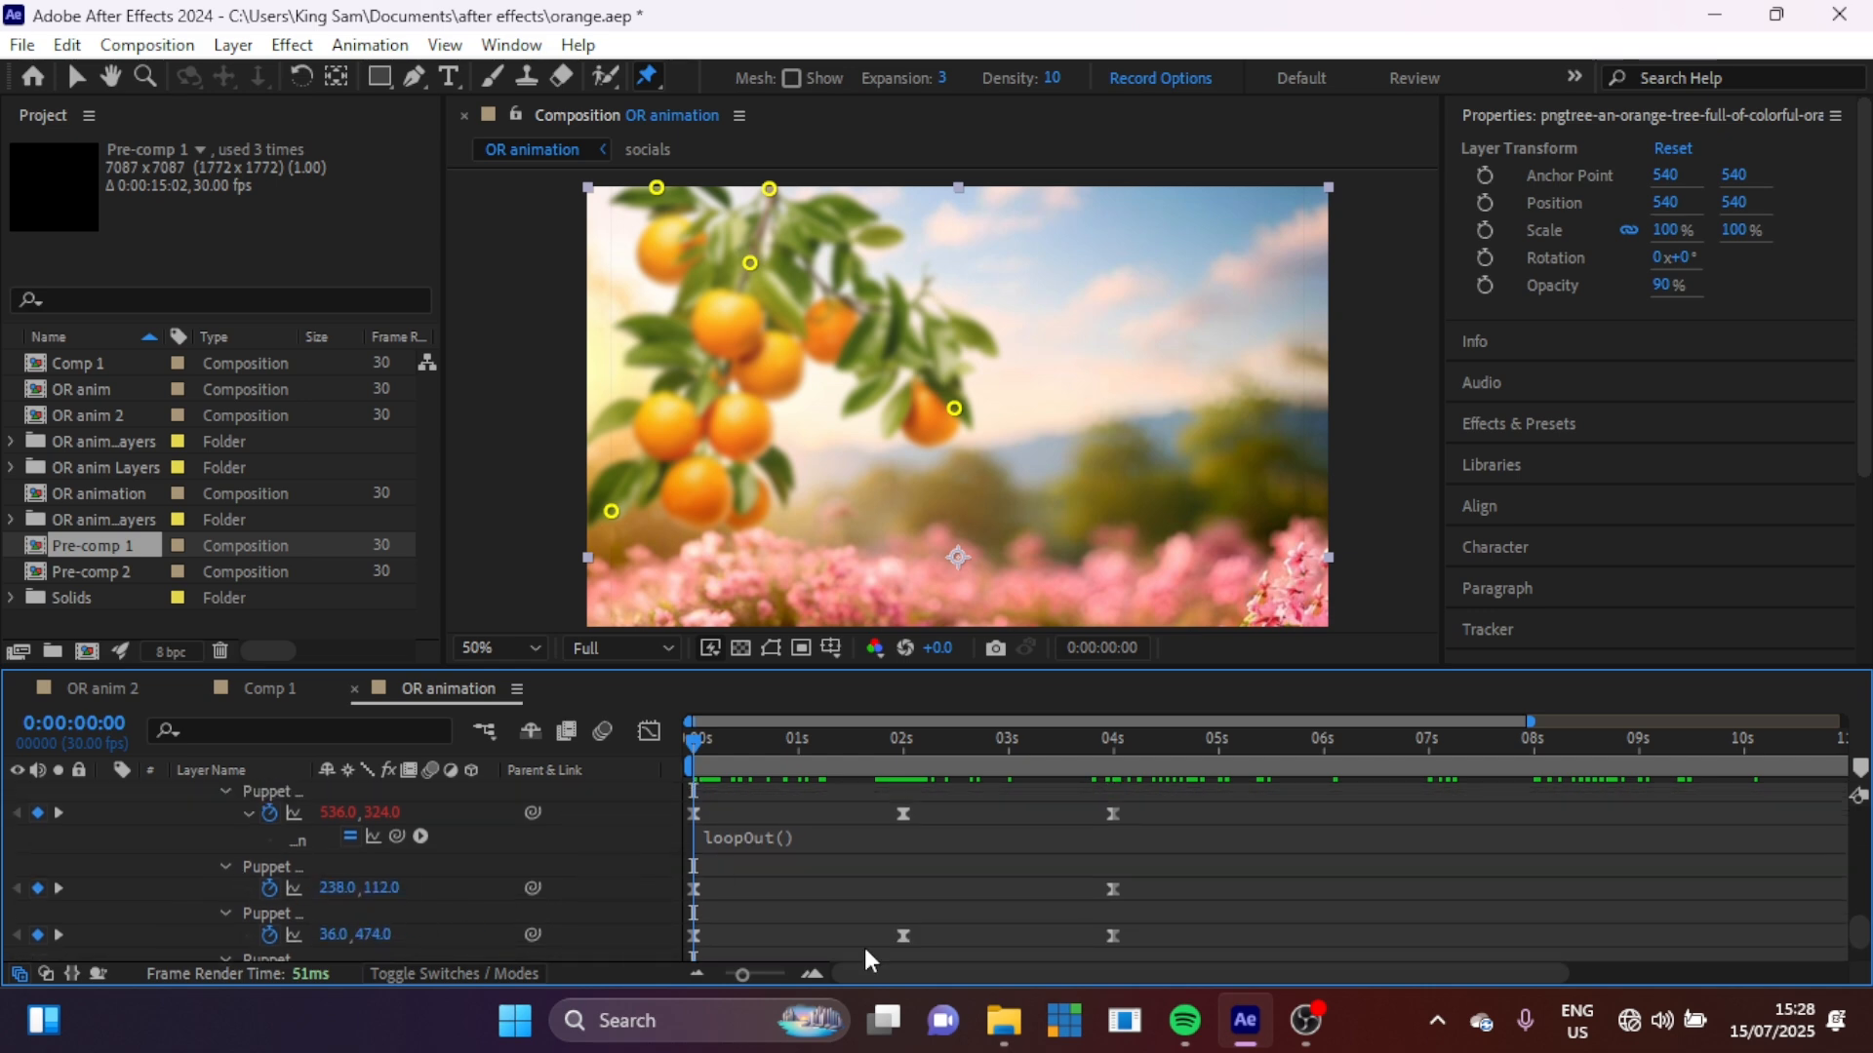
click(903, 936)
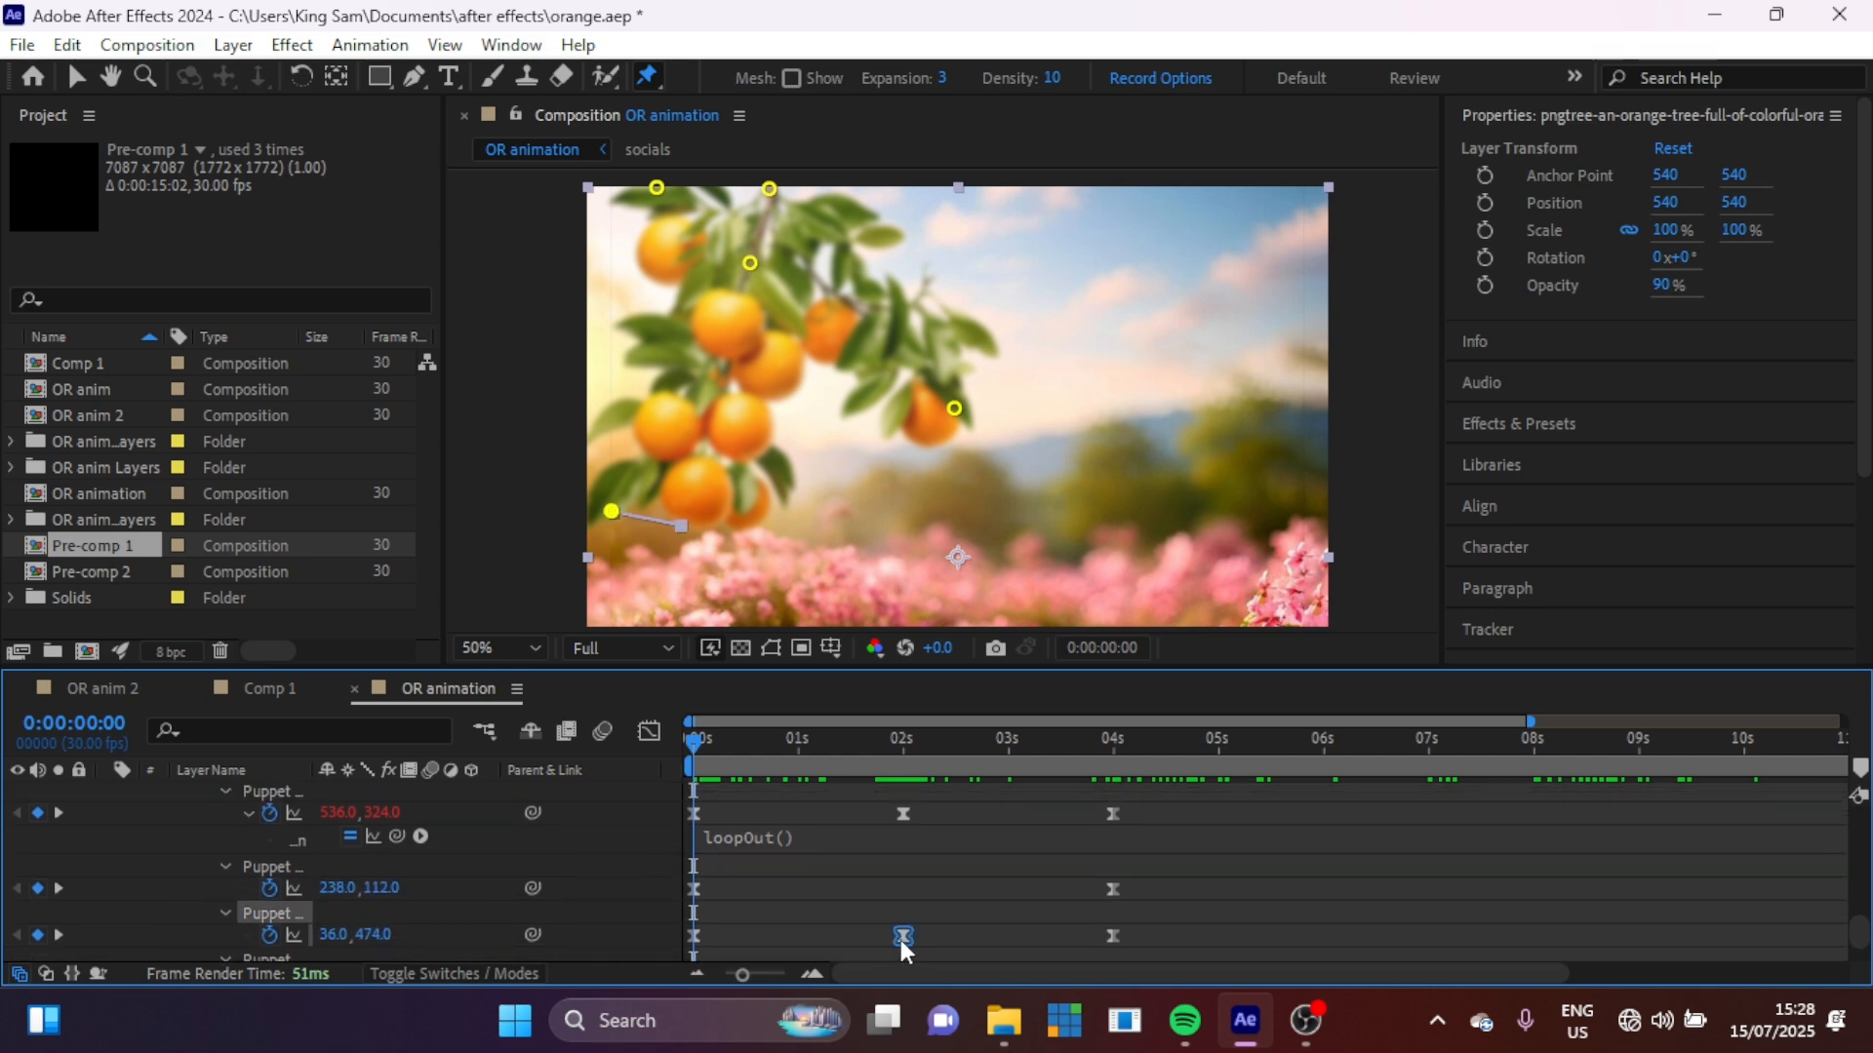
alt+click(269, 936)
text(loopOut())
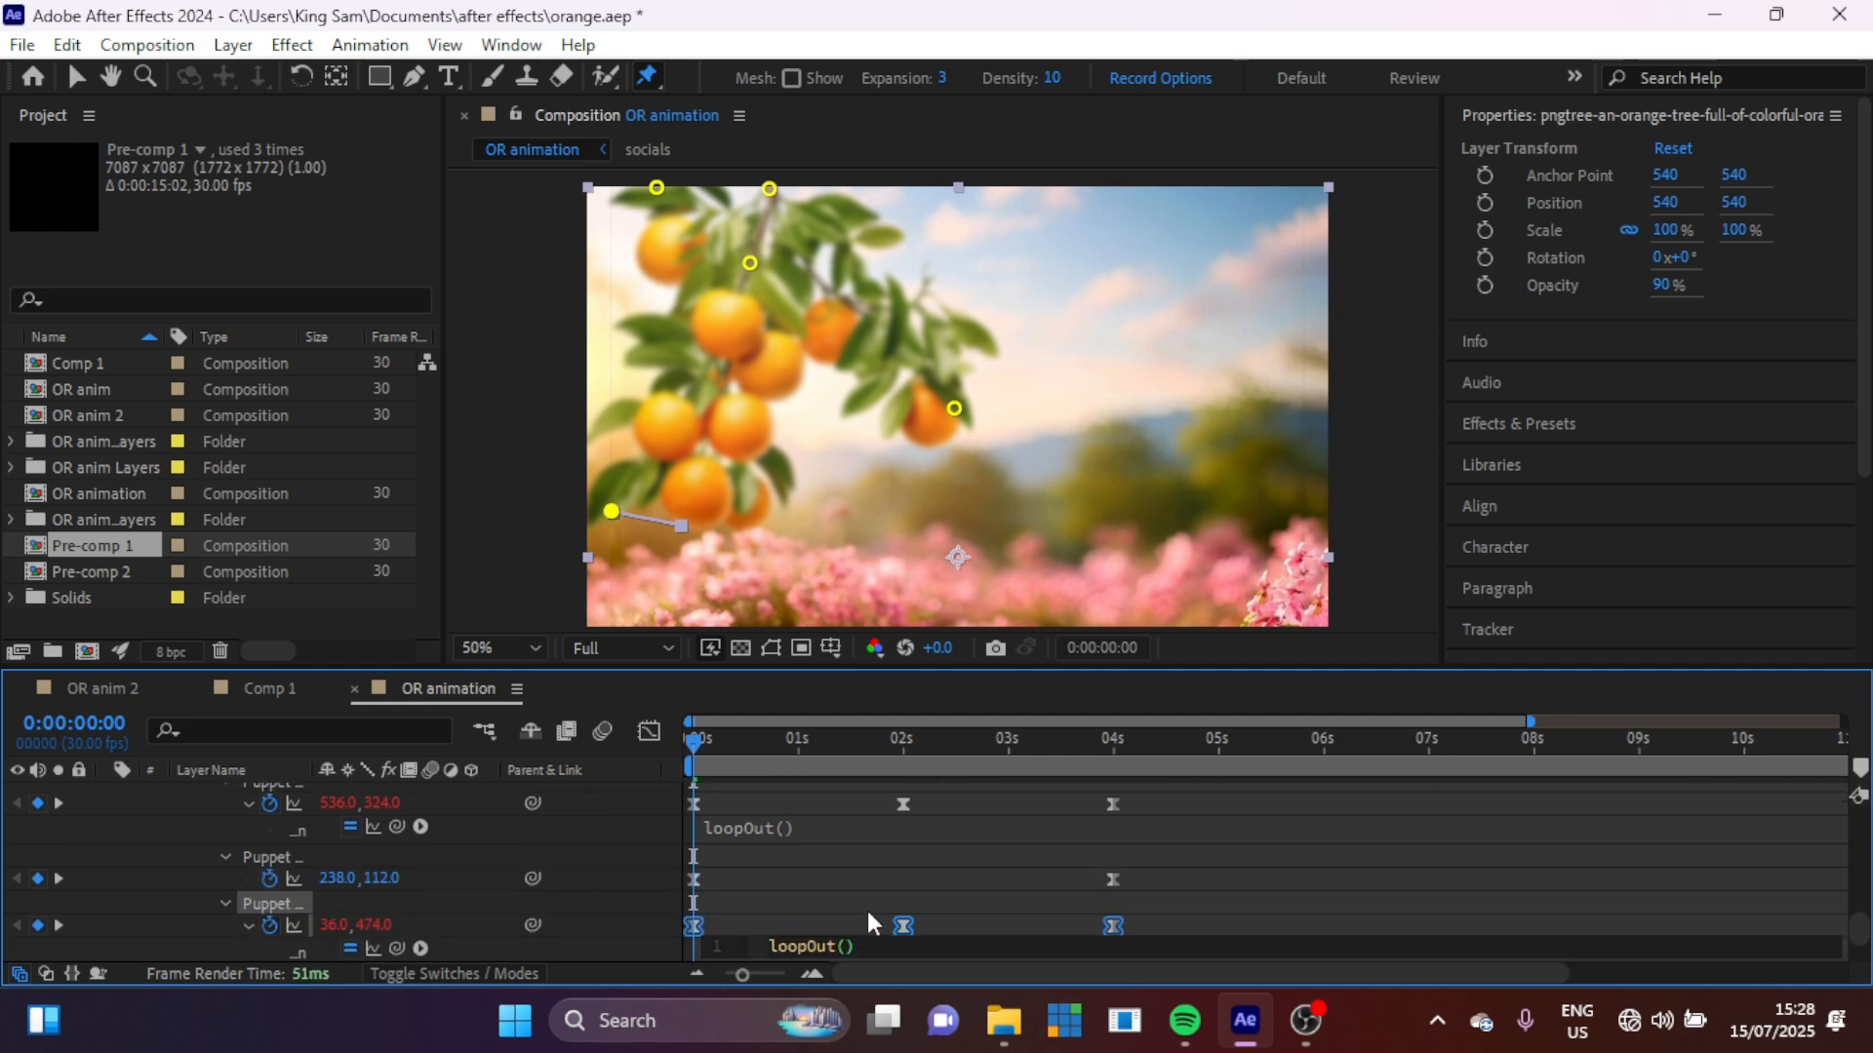
click(810, 876)
Step: Add a loopOut() expression to the branch-top puppet pin's position
scroll(810, 876, down, 3)
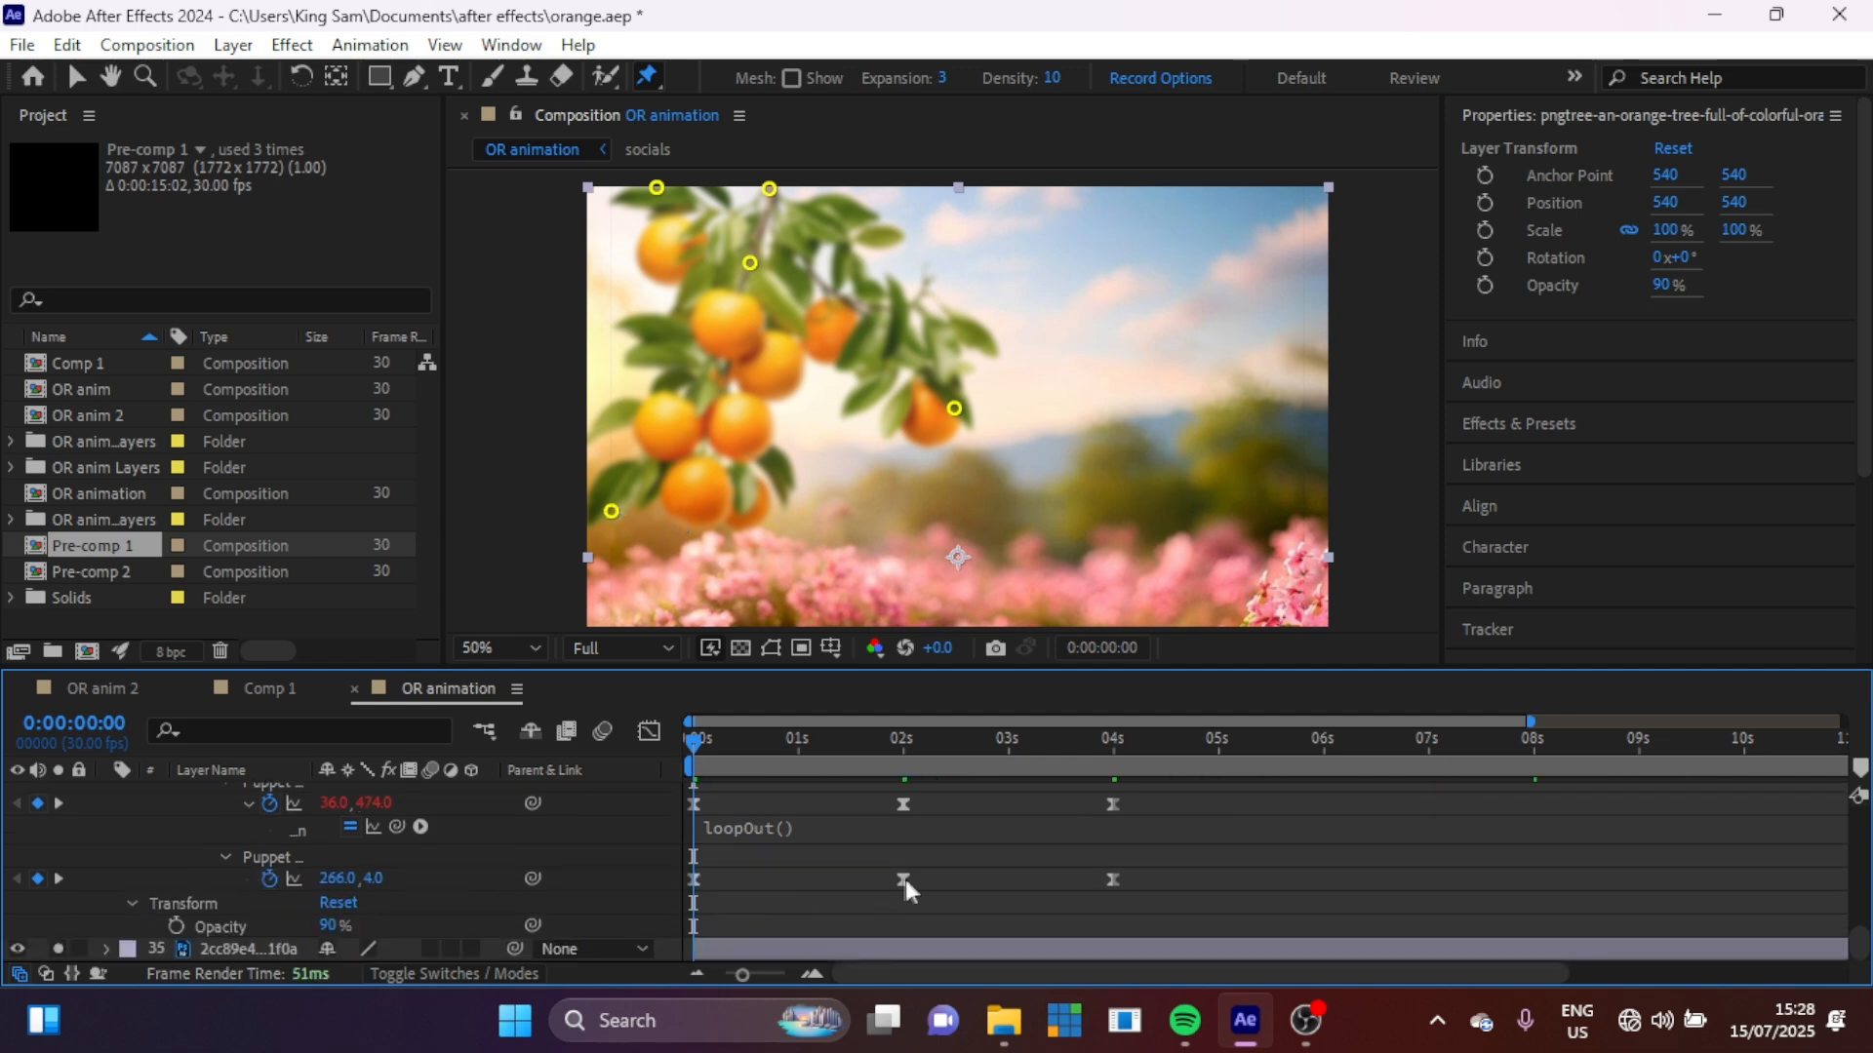
click(903, 880)
alt+click(266, 877)
text(loopOut())
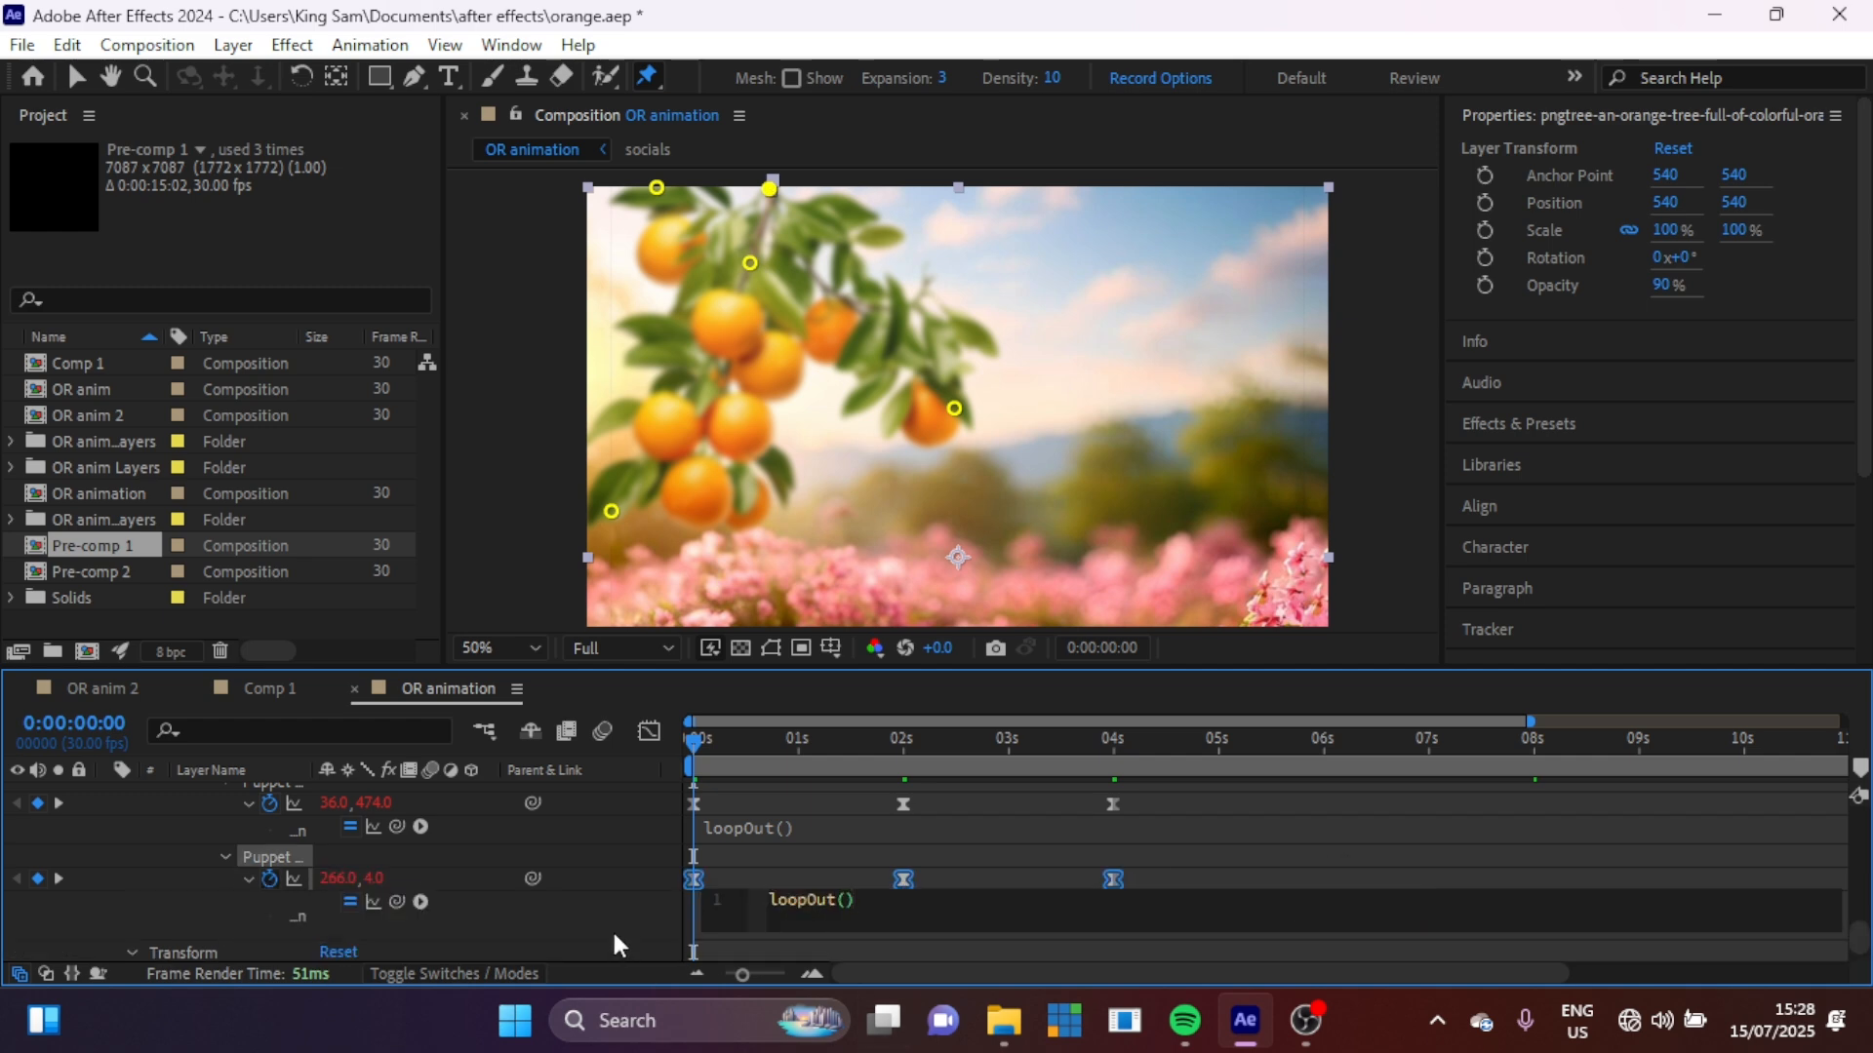
click(753, 751)
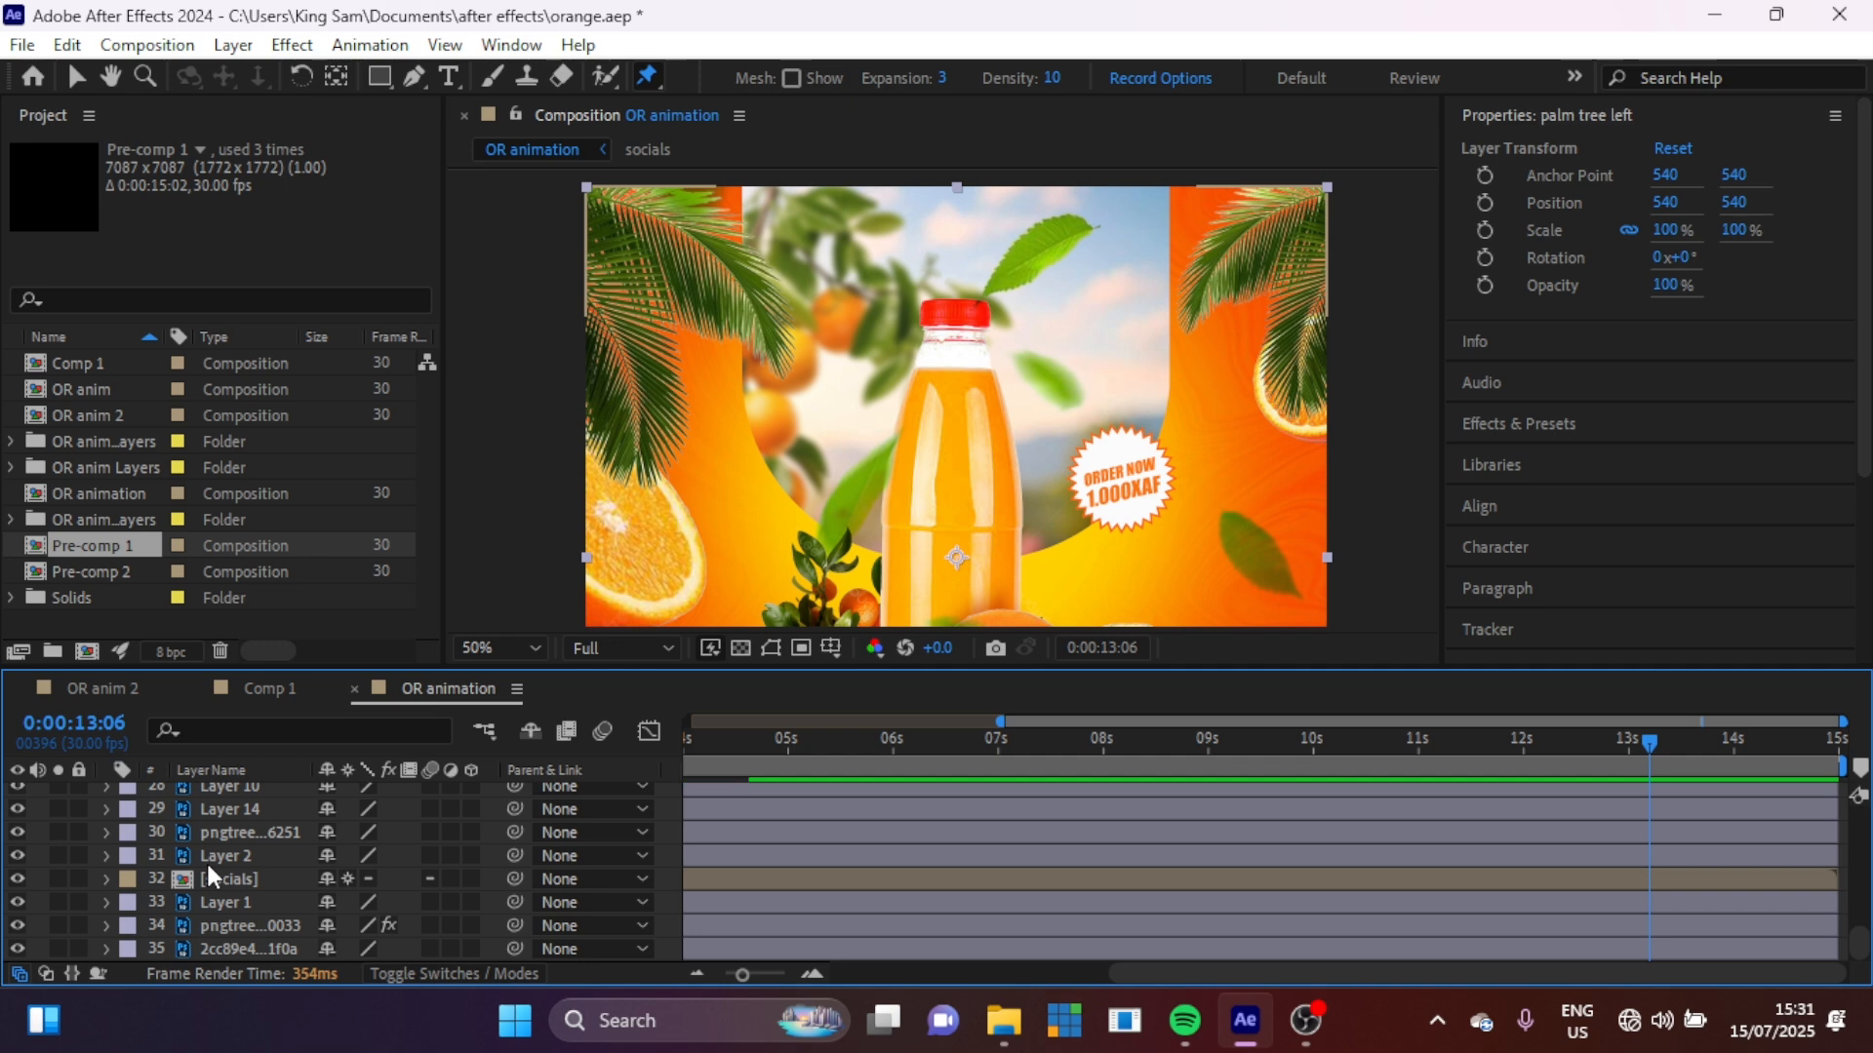
Step: At 0 seconds, place six puppet pins on the palm tree right layer: two on each hanging frond, one on the image's right edge and one at its upper-right corner
scroll(206, 860, up, 10)
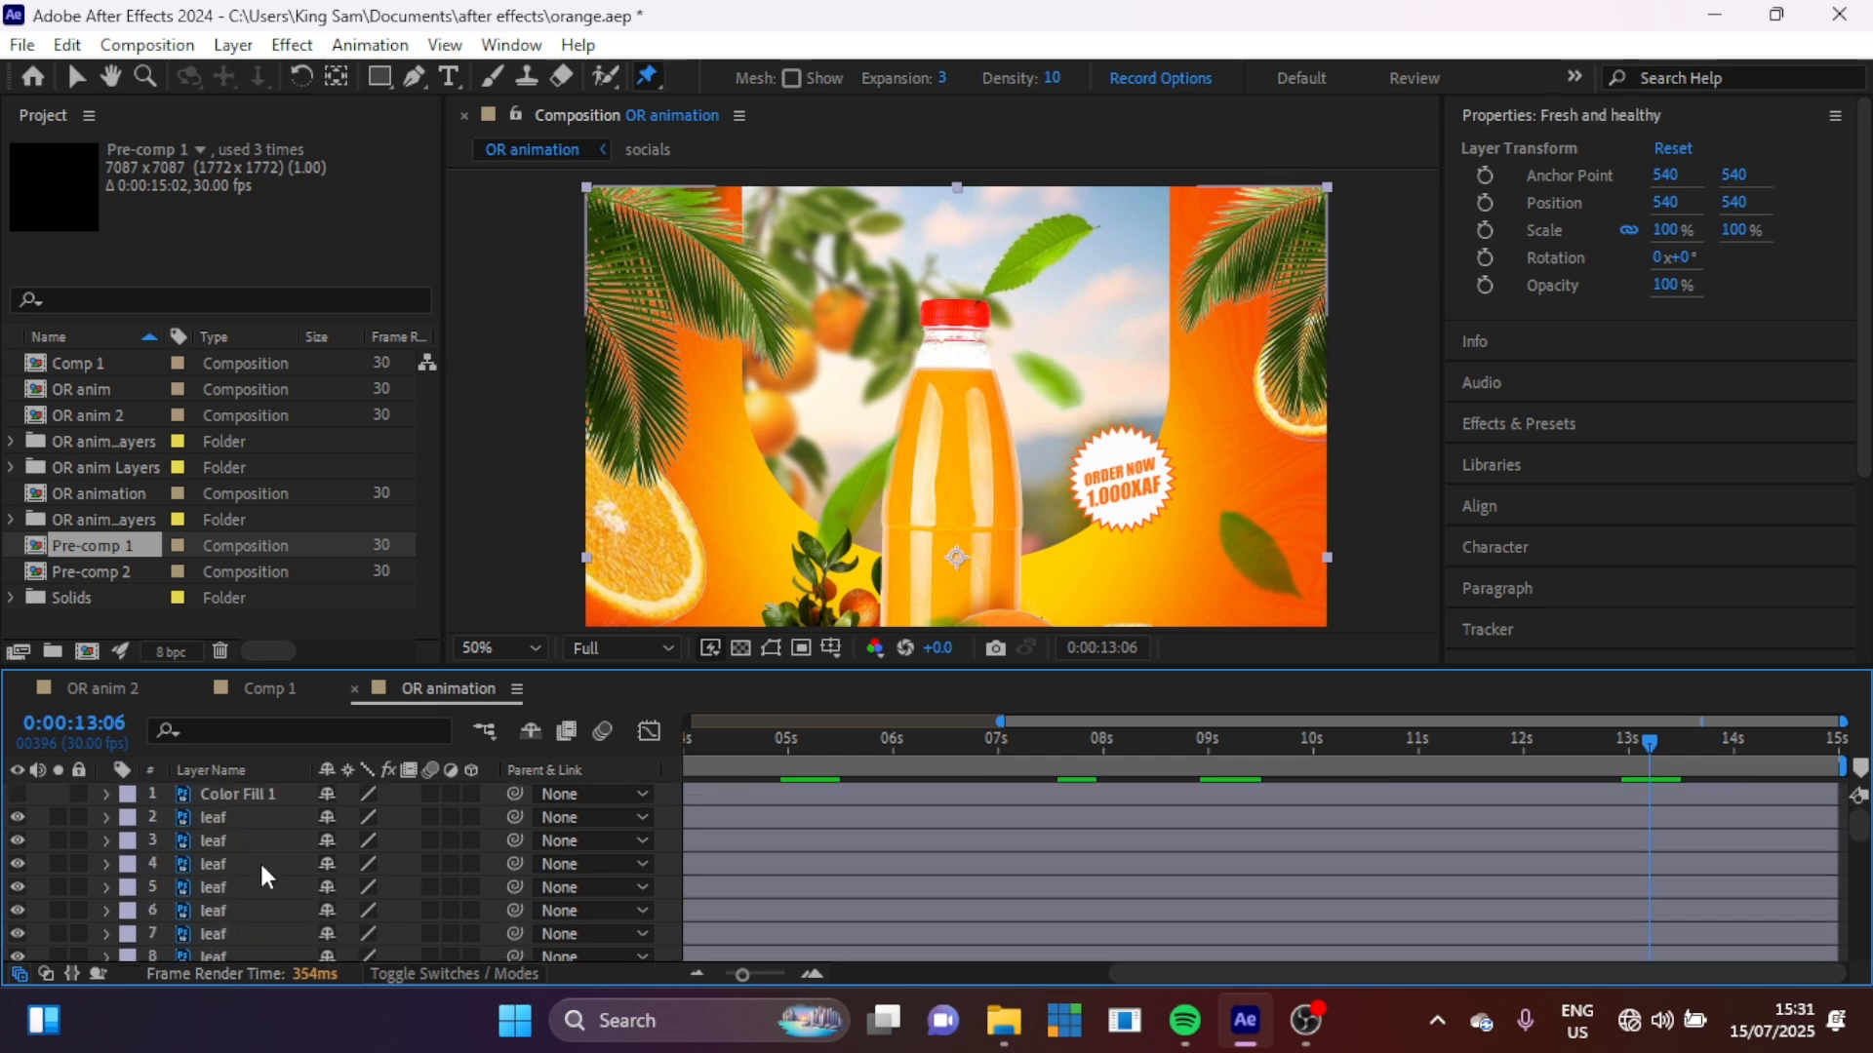
scroll(259, 861, down, 1)
scroll(259, 860, down, 2)
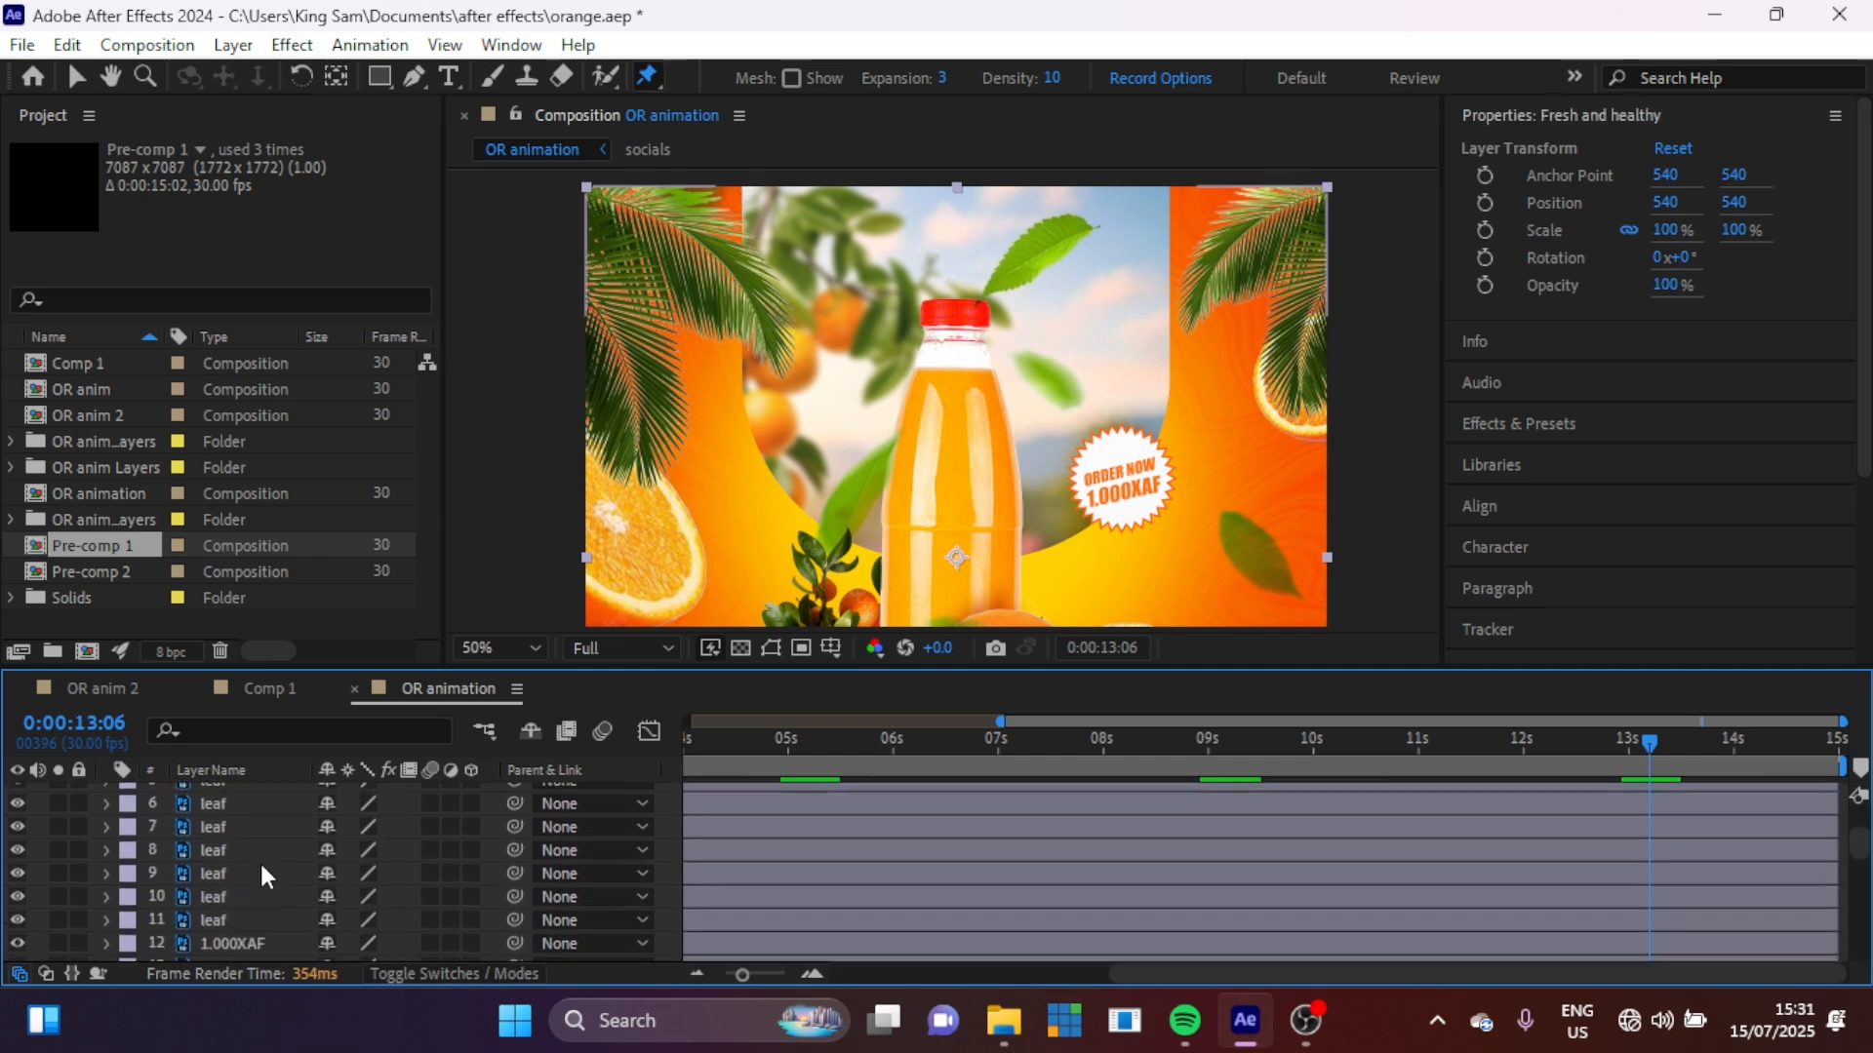
click(261, 879)
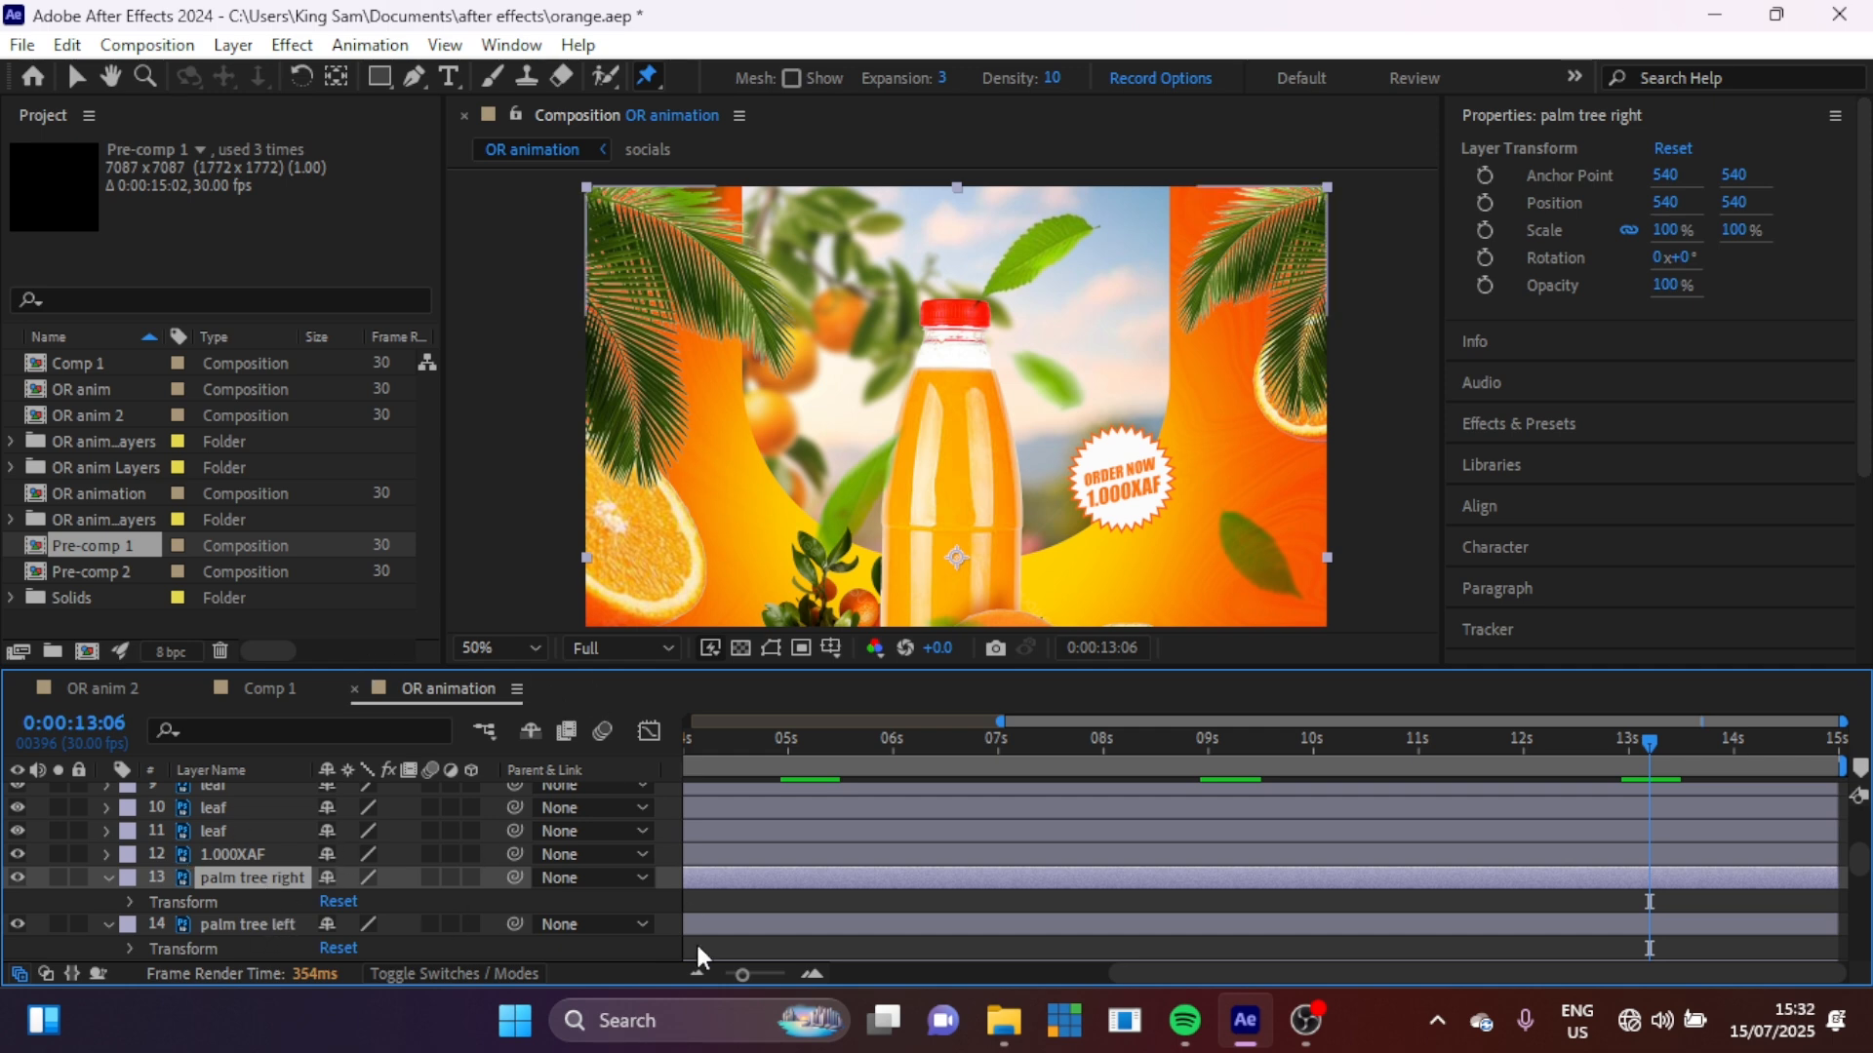
drag(1026, 724, 669, 741)
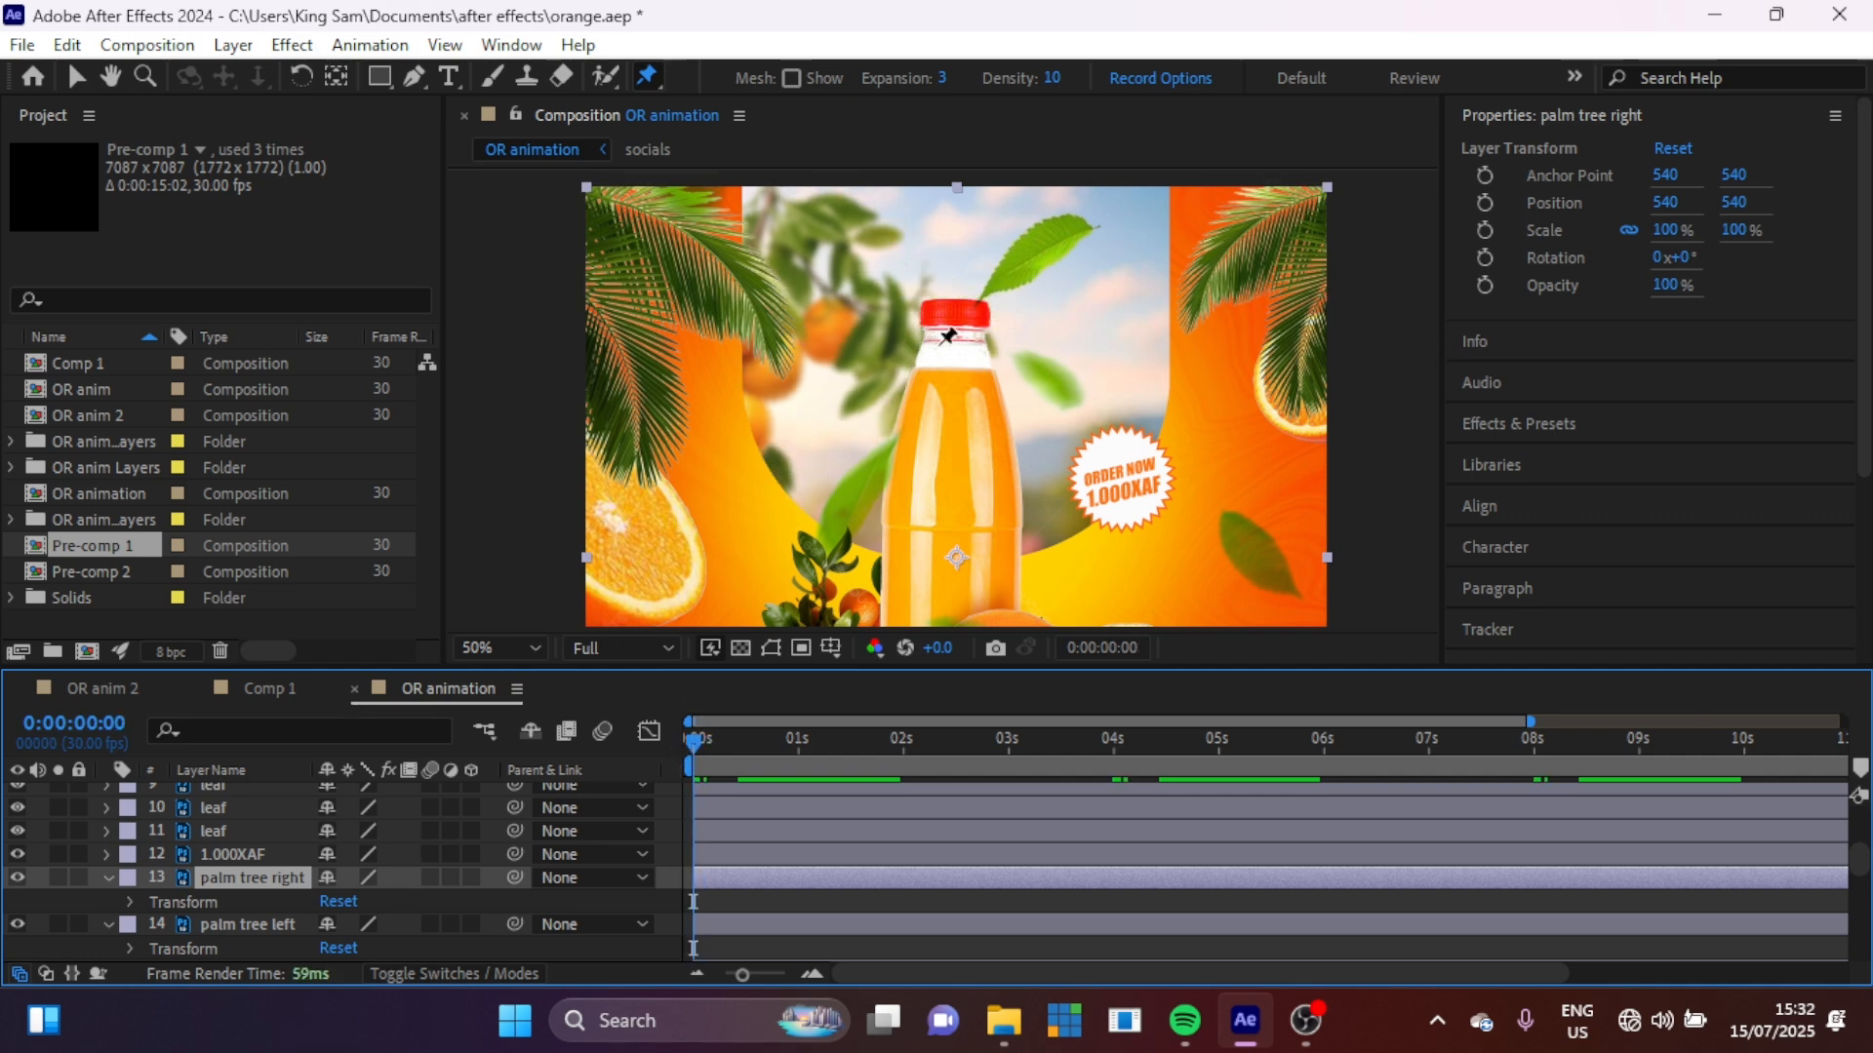
click(1298, 414)
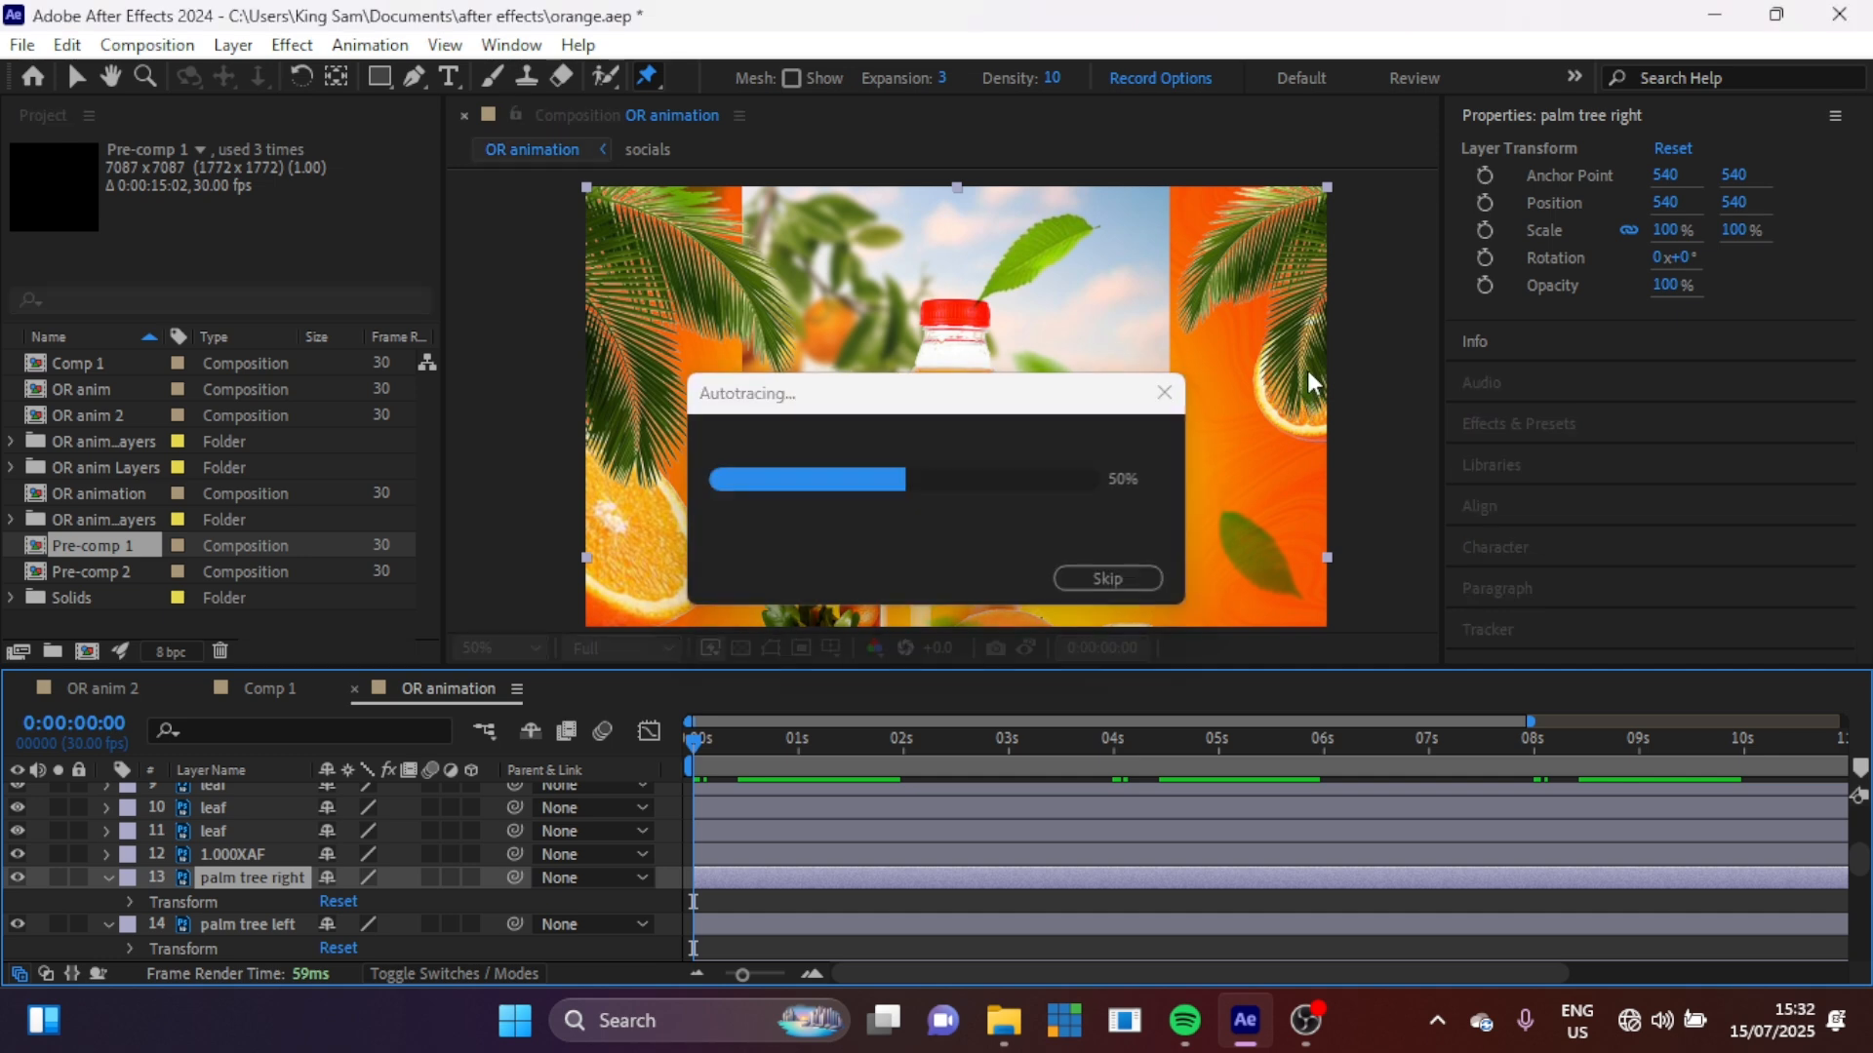
click(1305, 339)
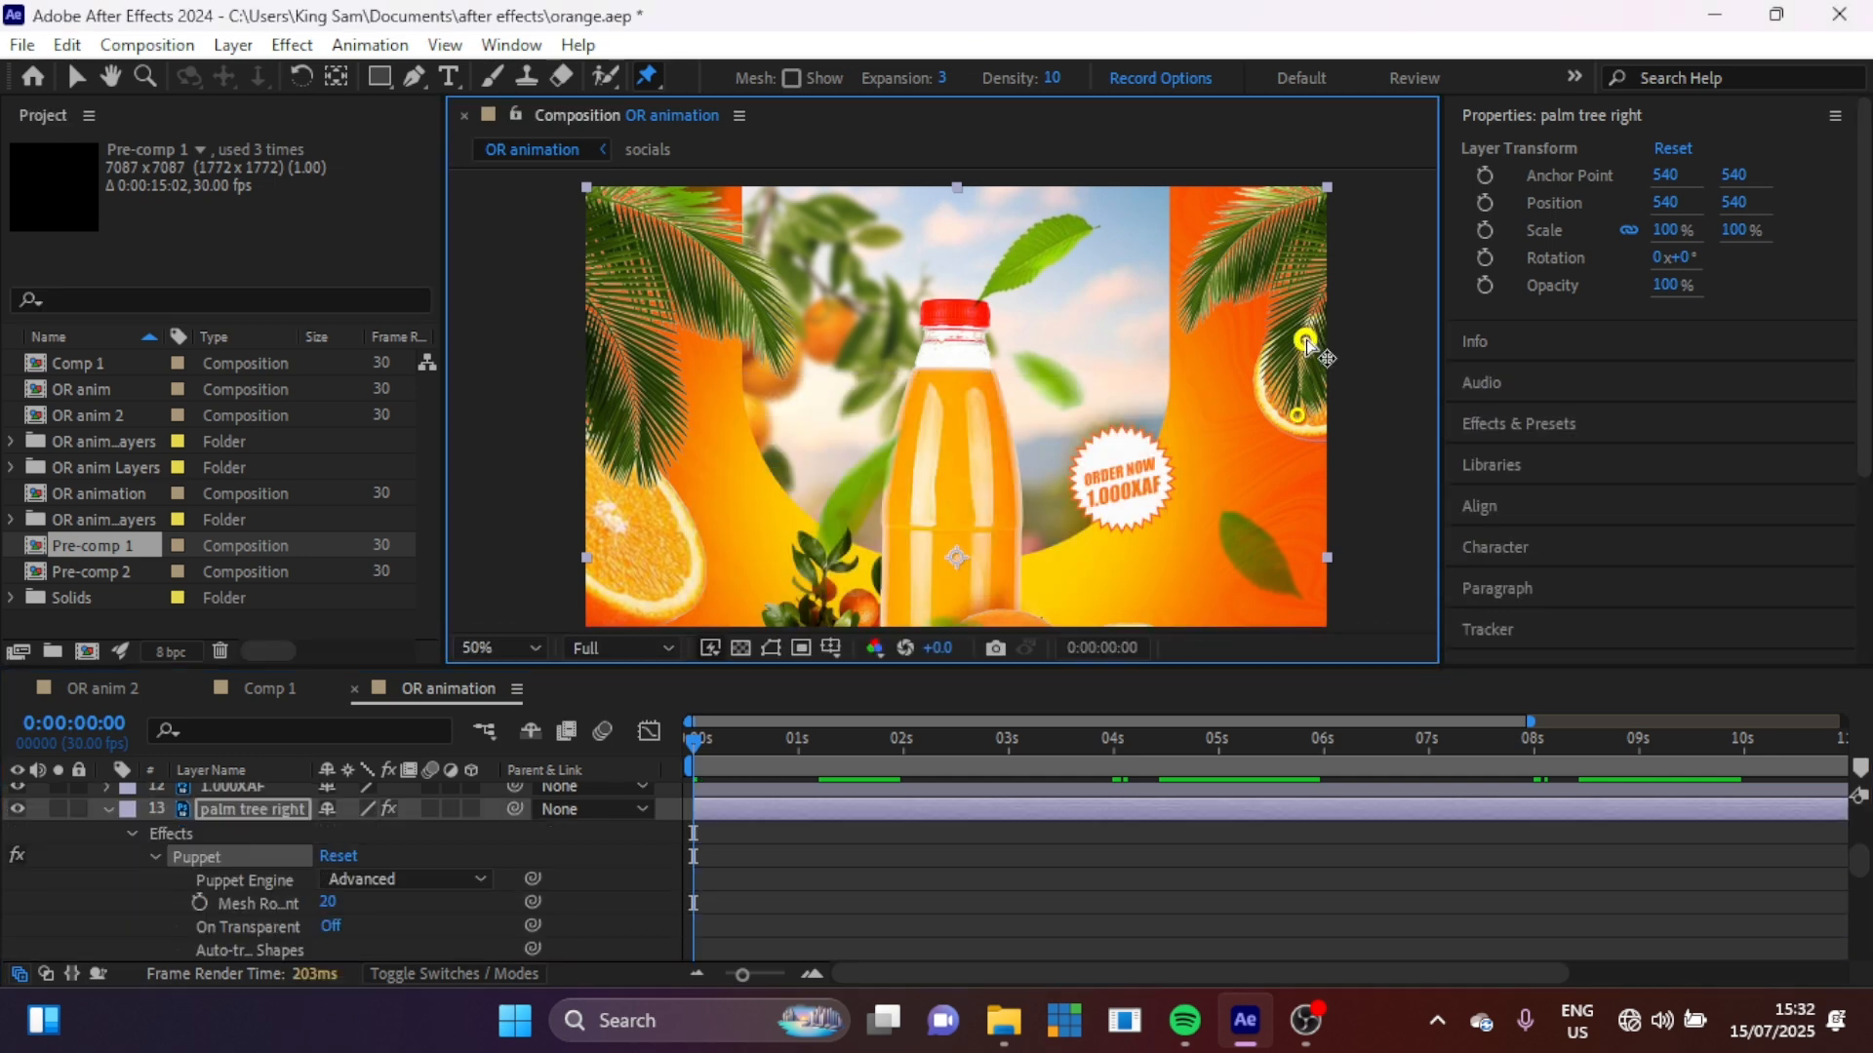
click(1328, 281)
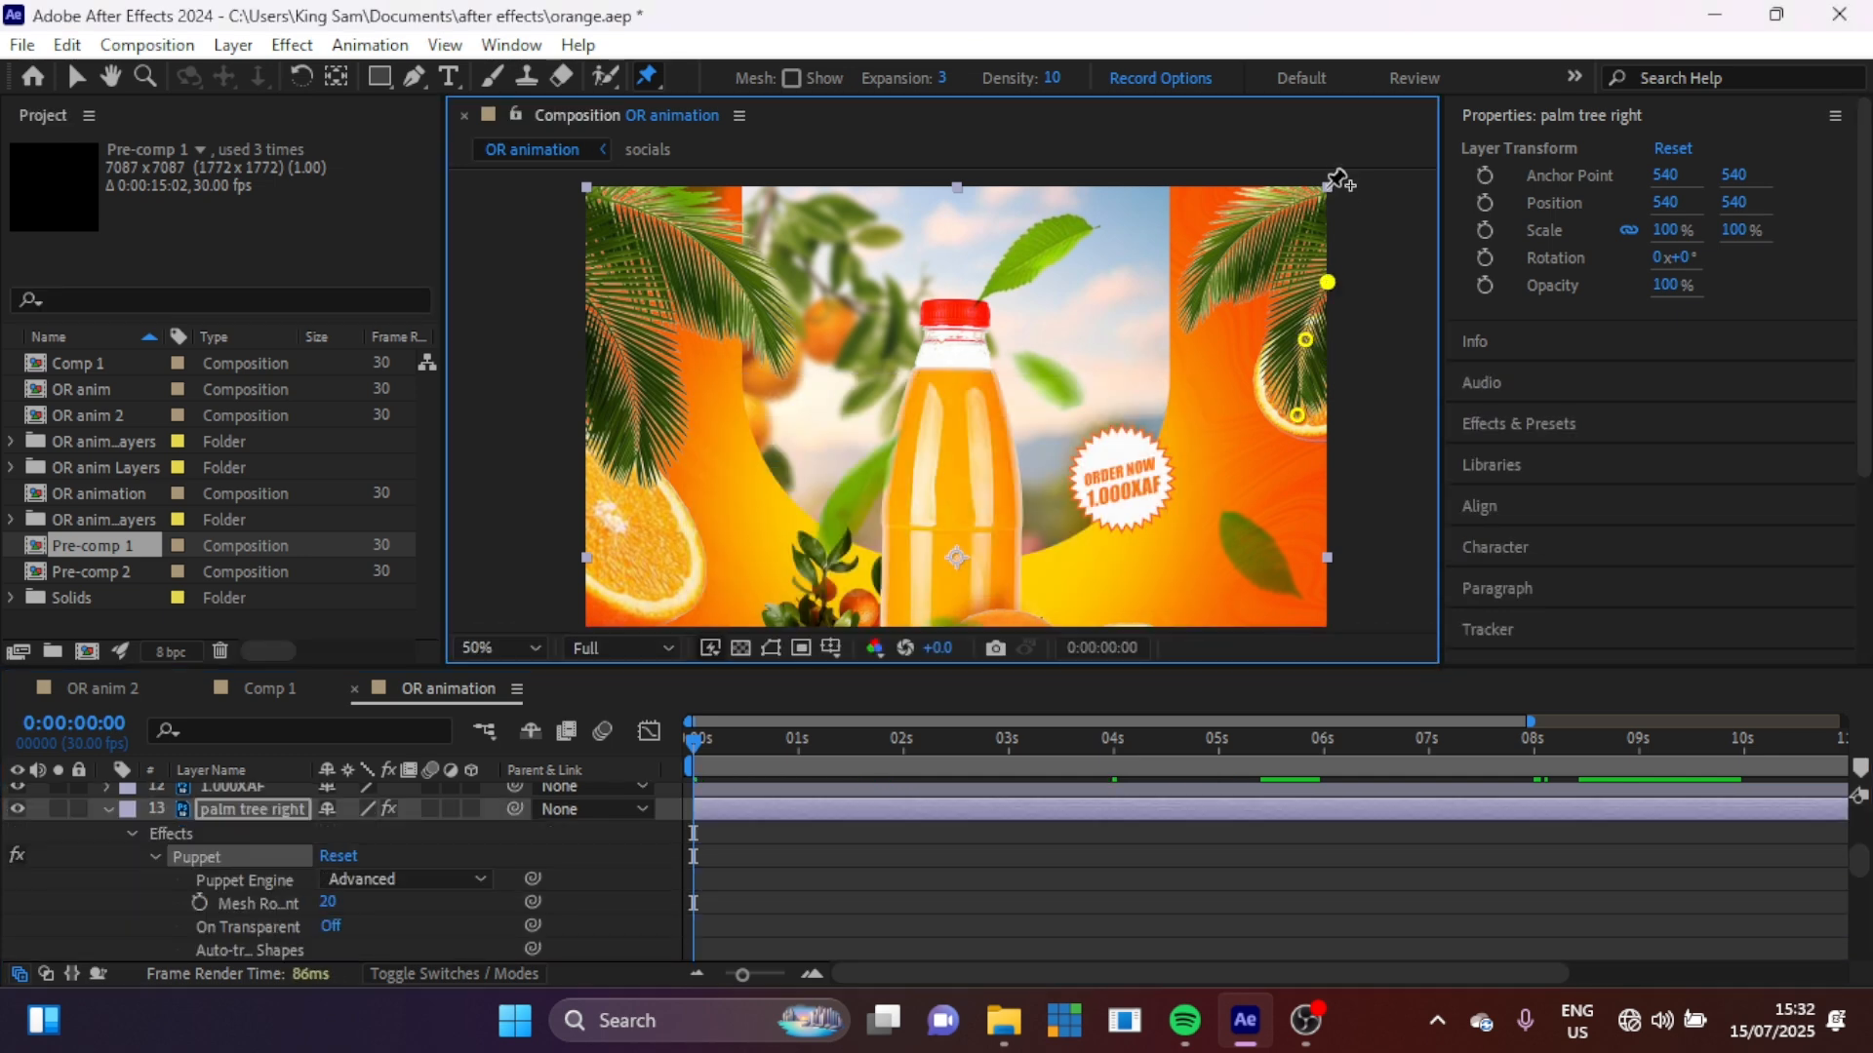
click(1327, 189)
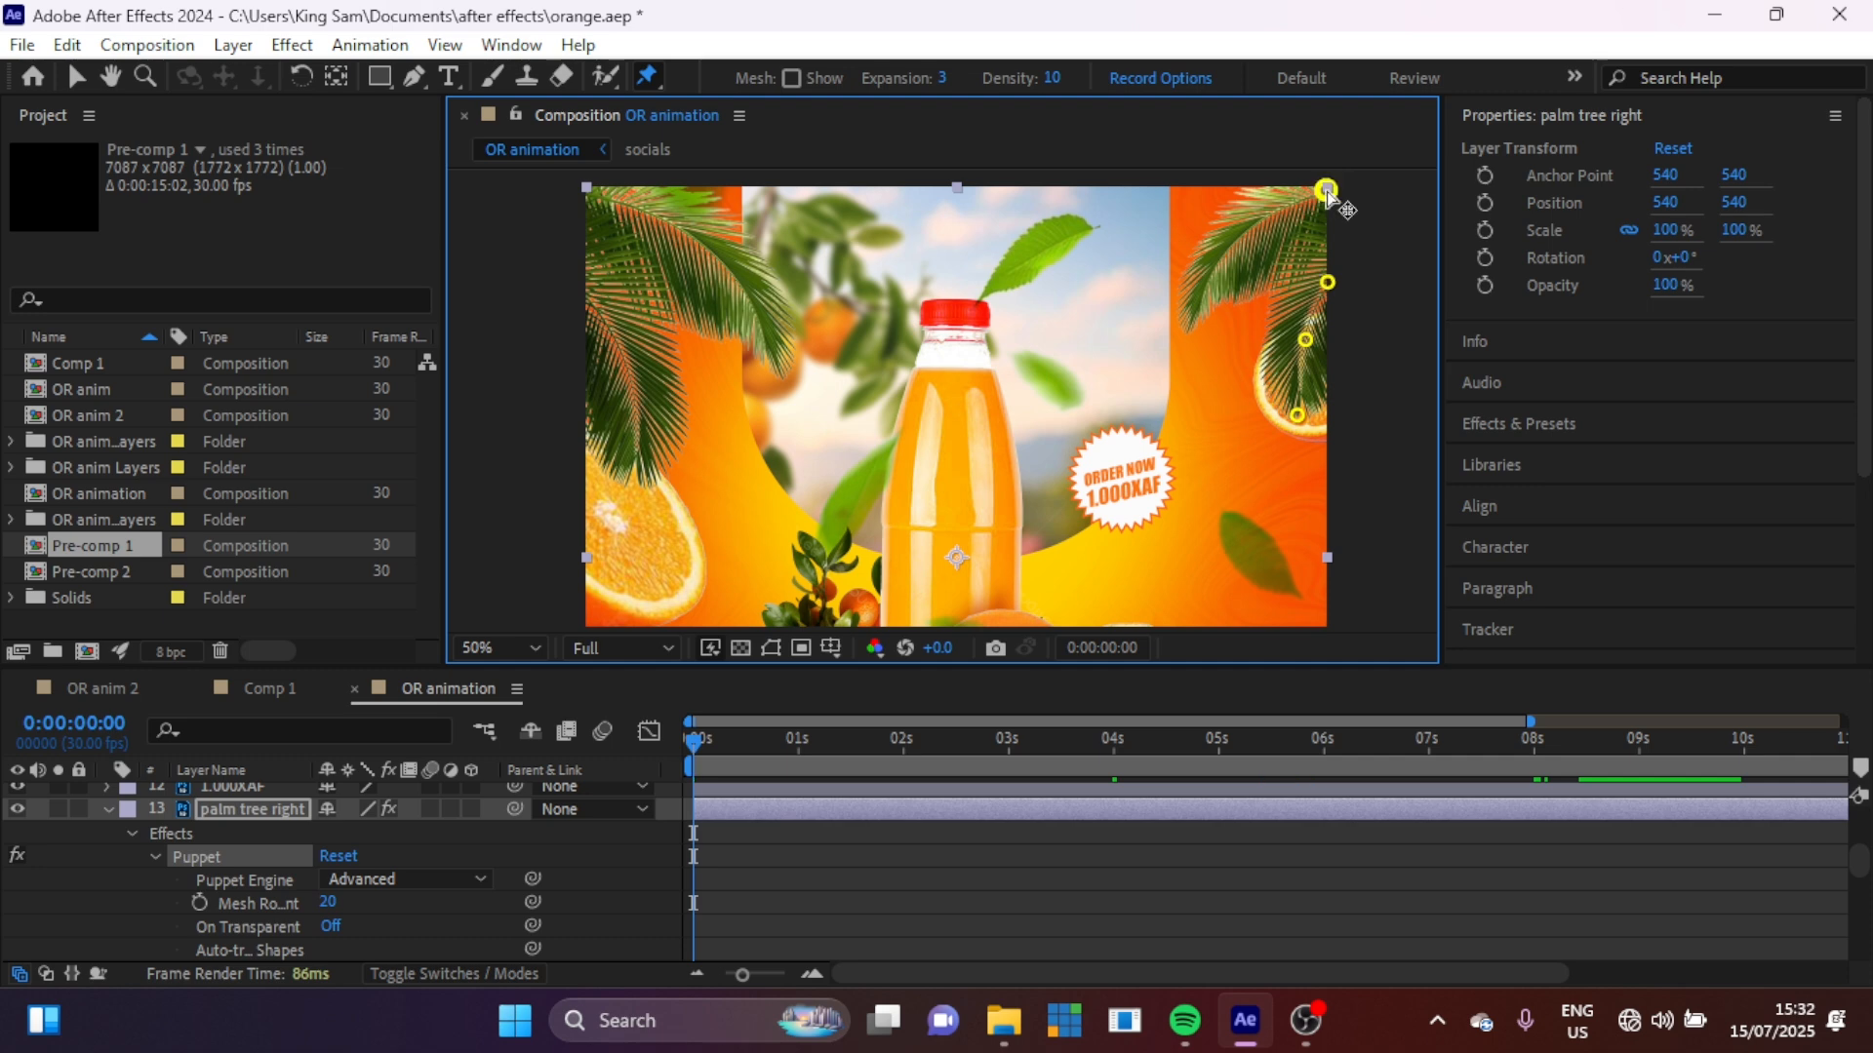
click(1257, 224)
click(1189, 327)
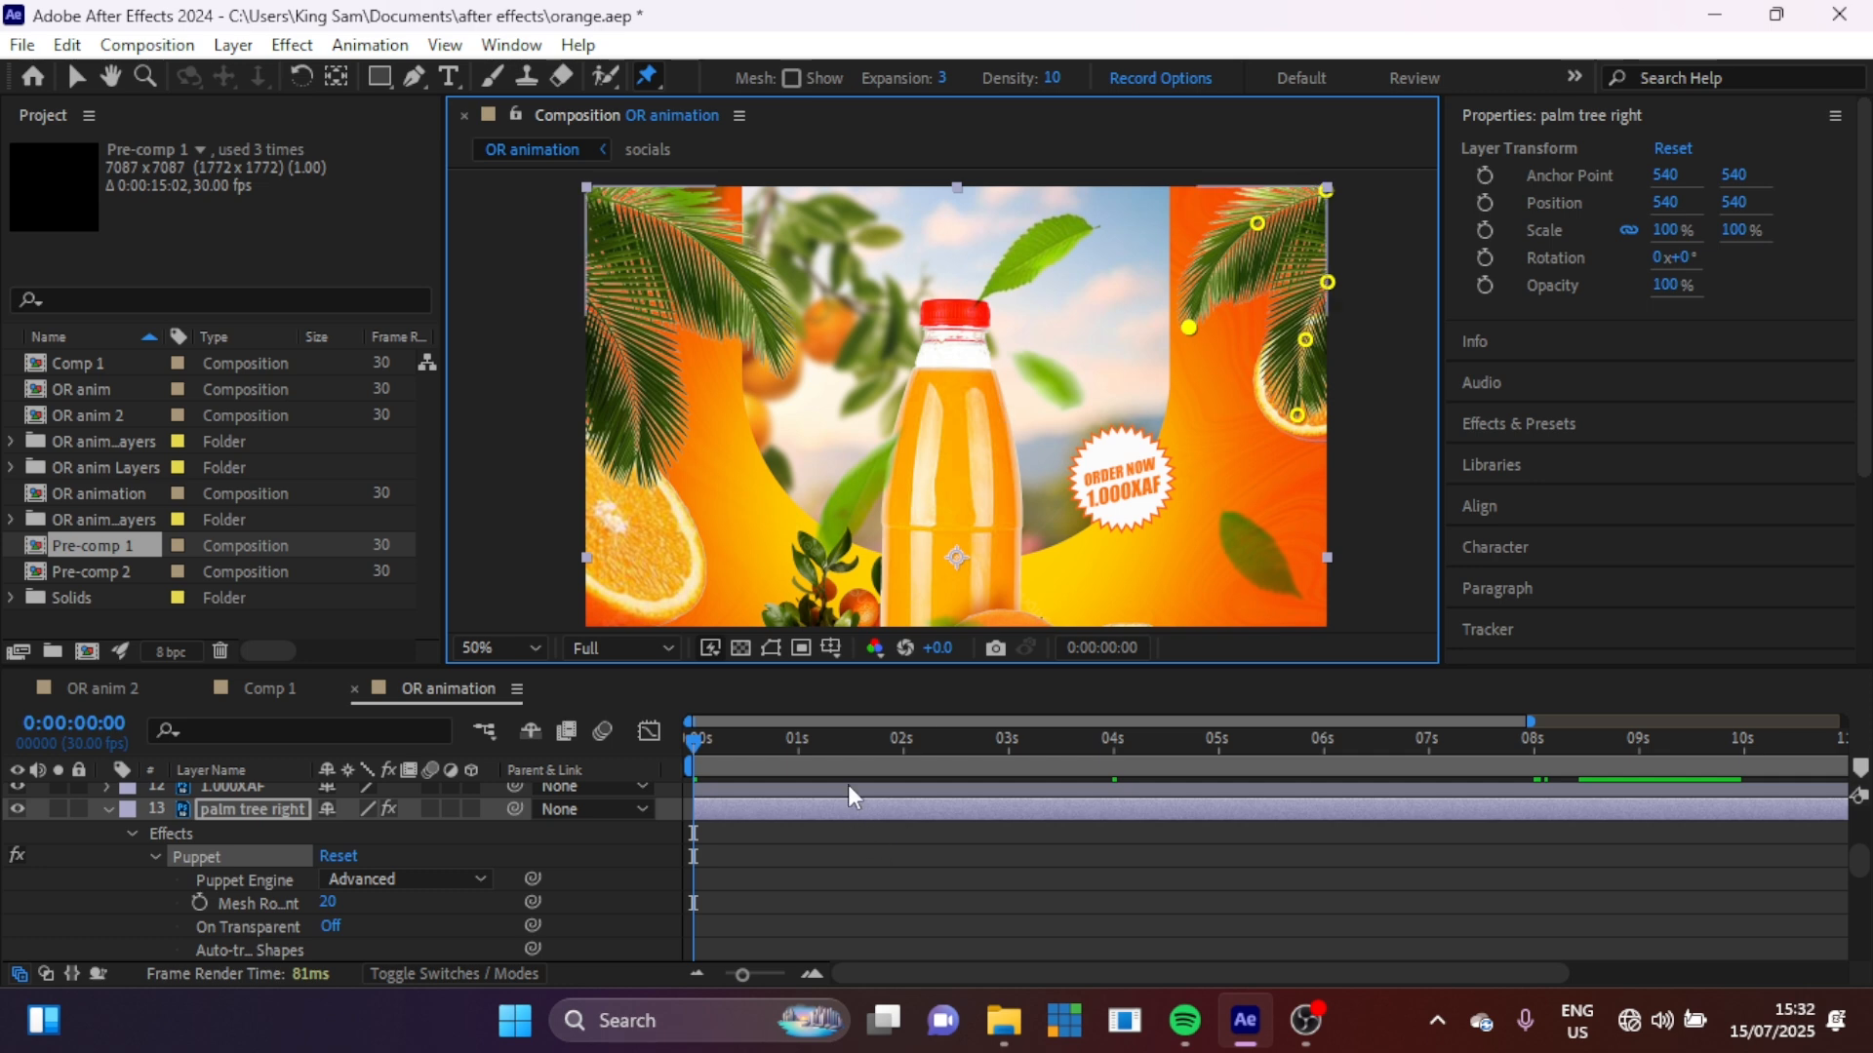
Step: At 2 seconds, move the right-hand frond's tip pin to 1092, 352 and its middle pin to 1076, 226
click(904, 743)
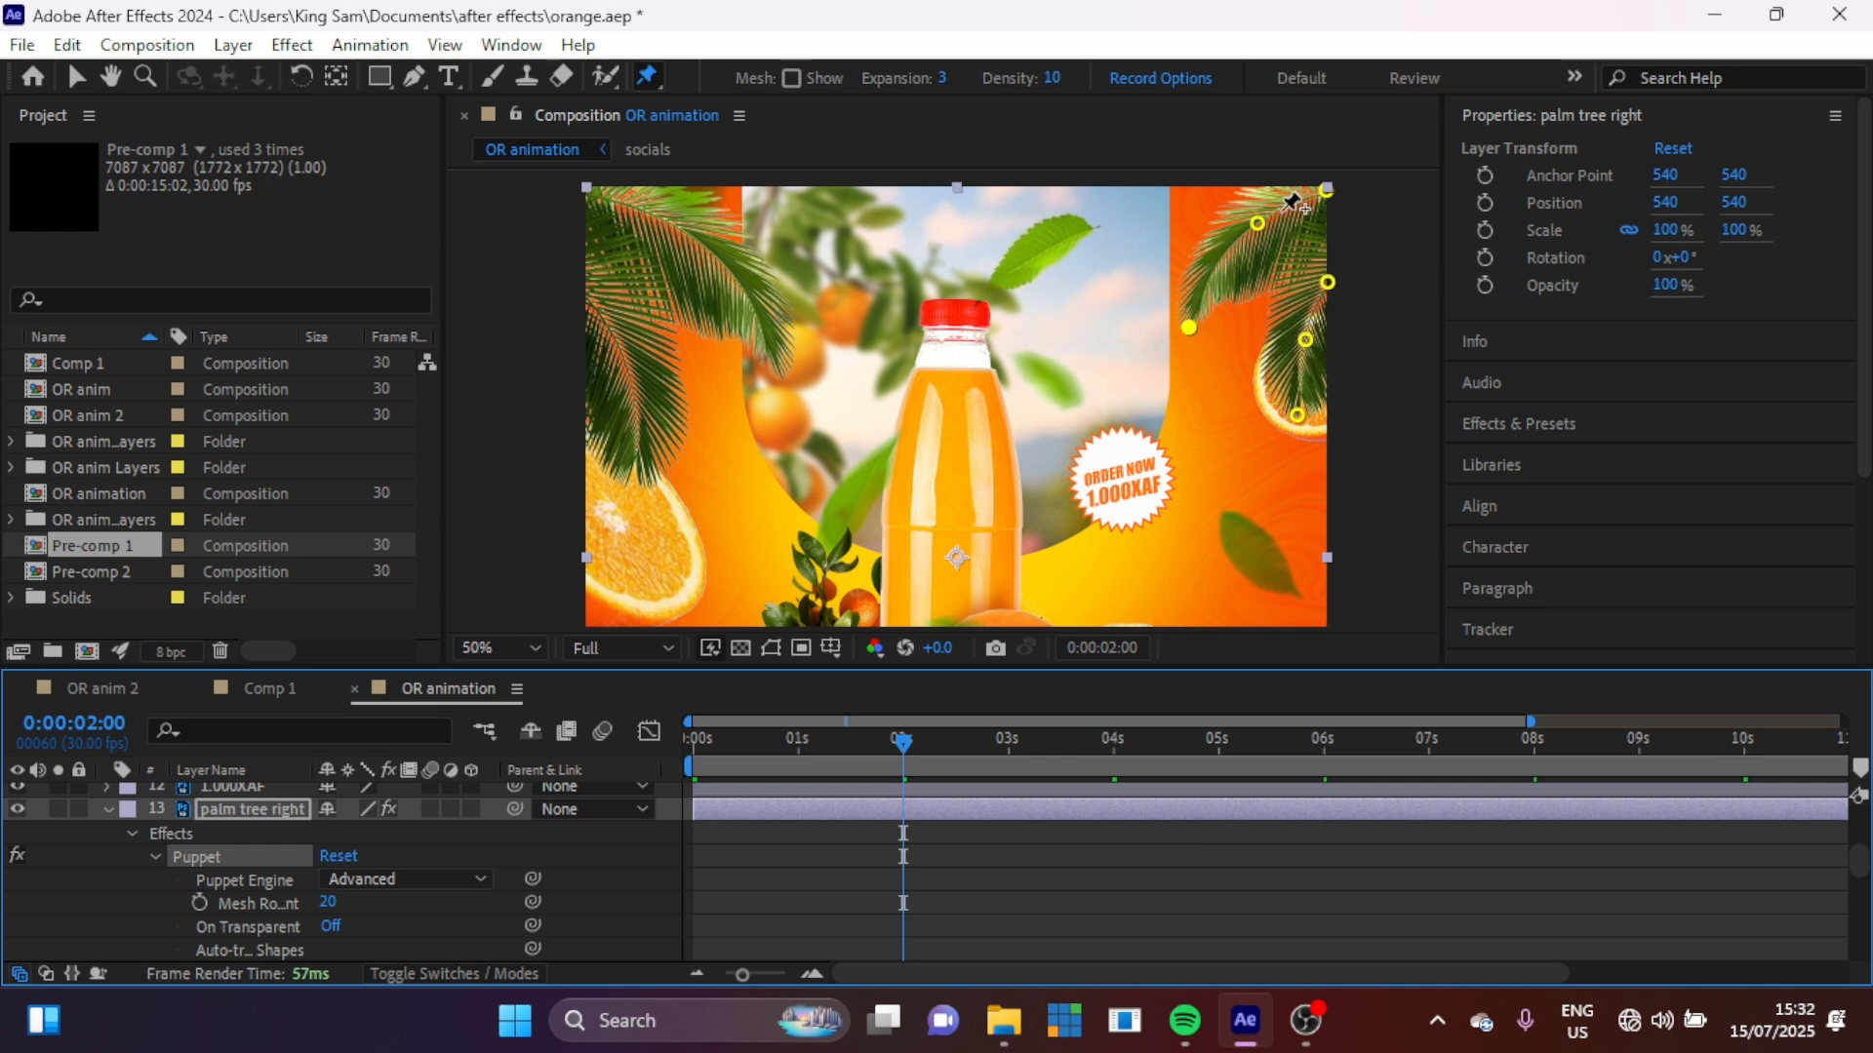
click(1203, 336)
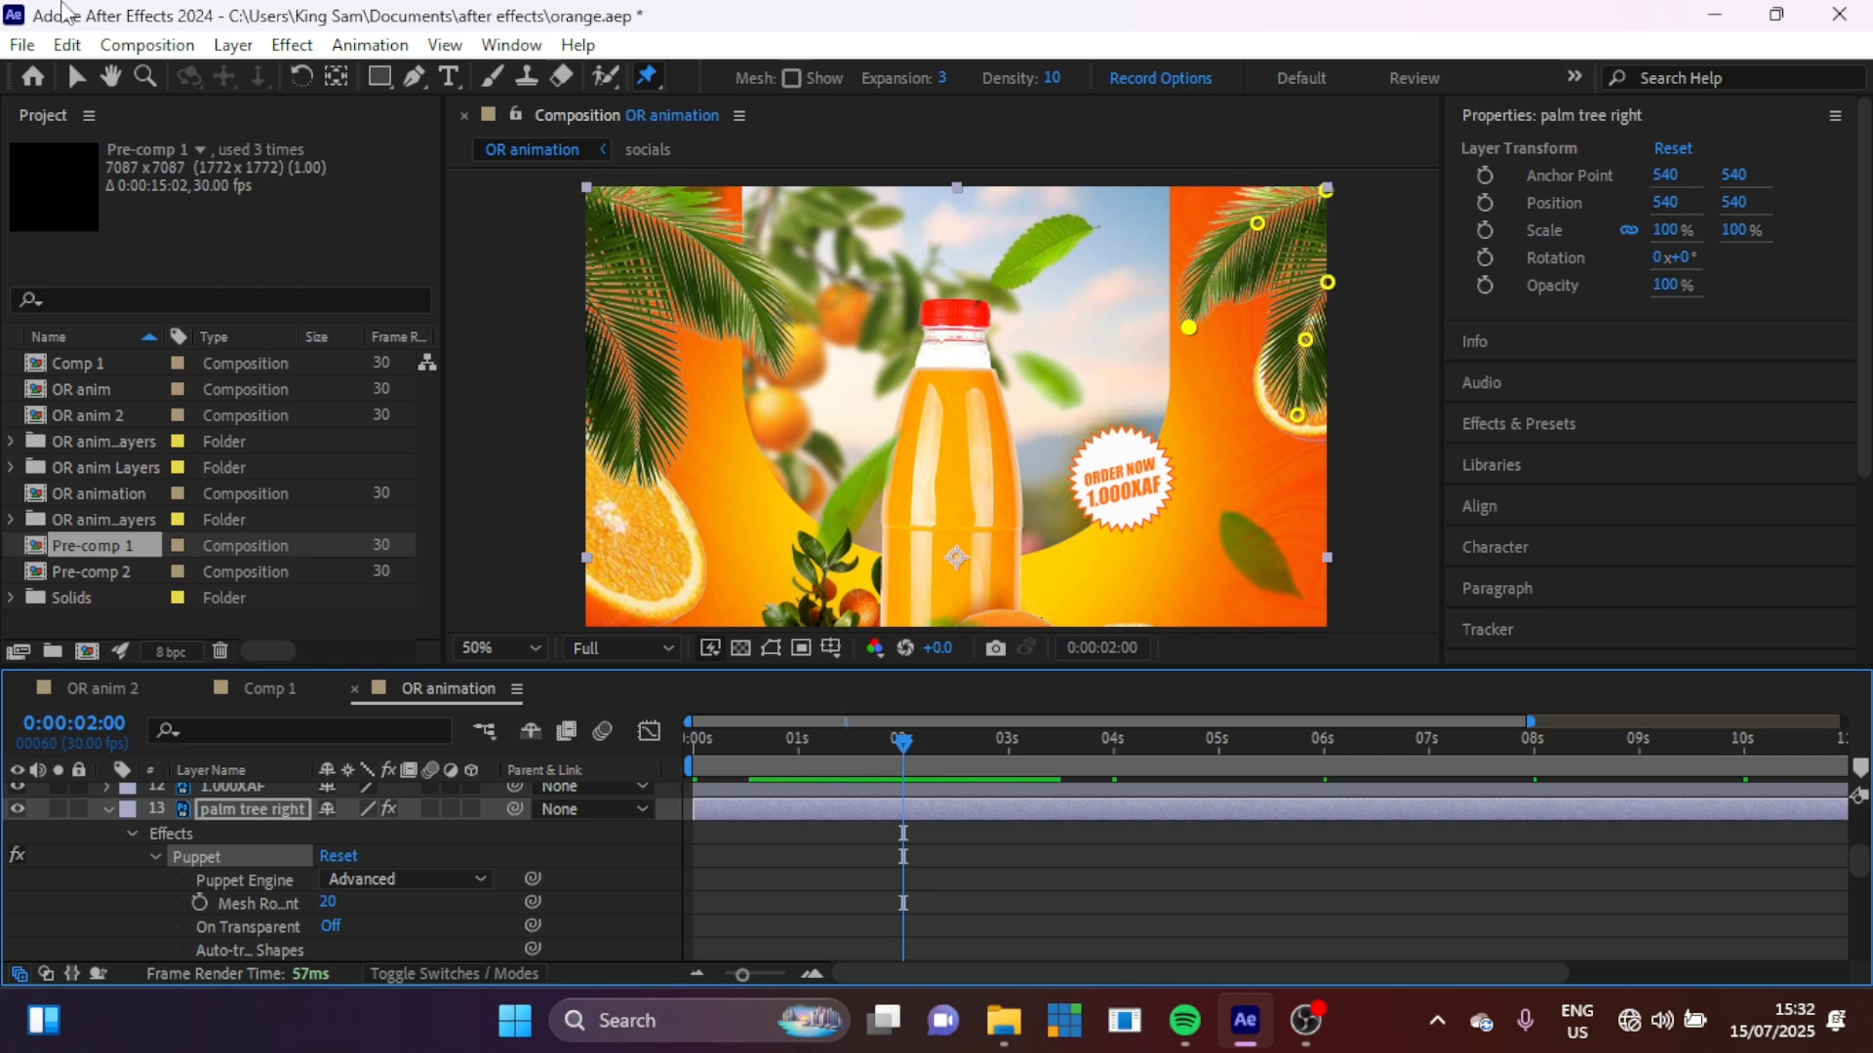
click(74, 78)
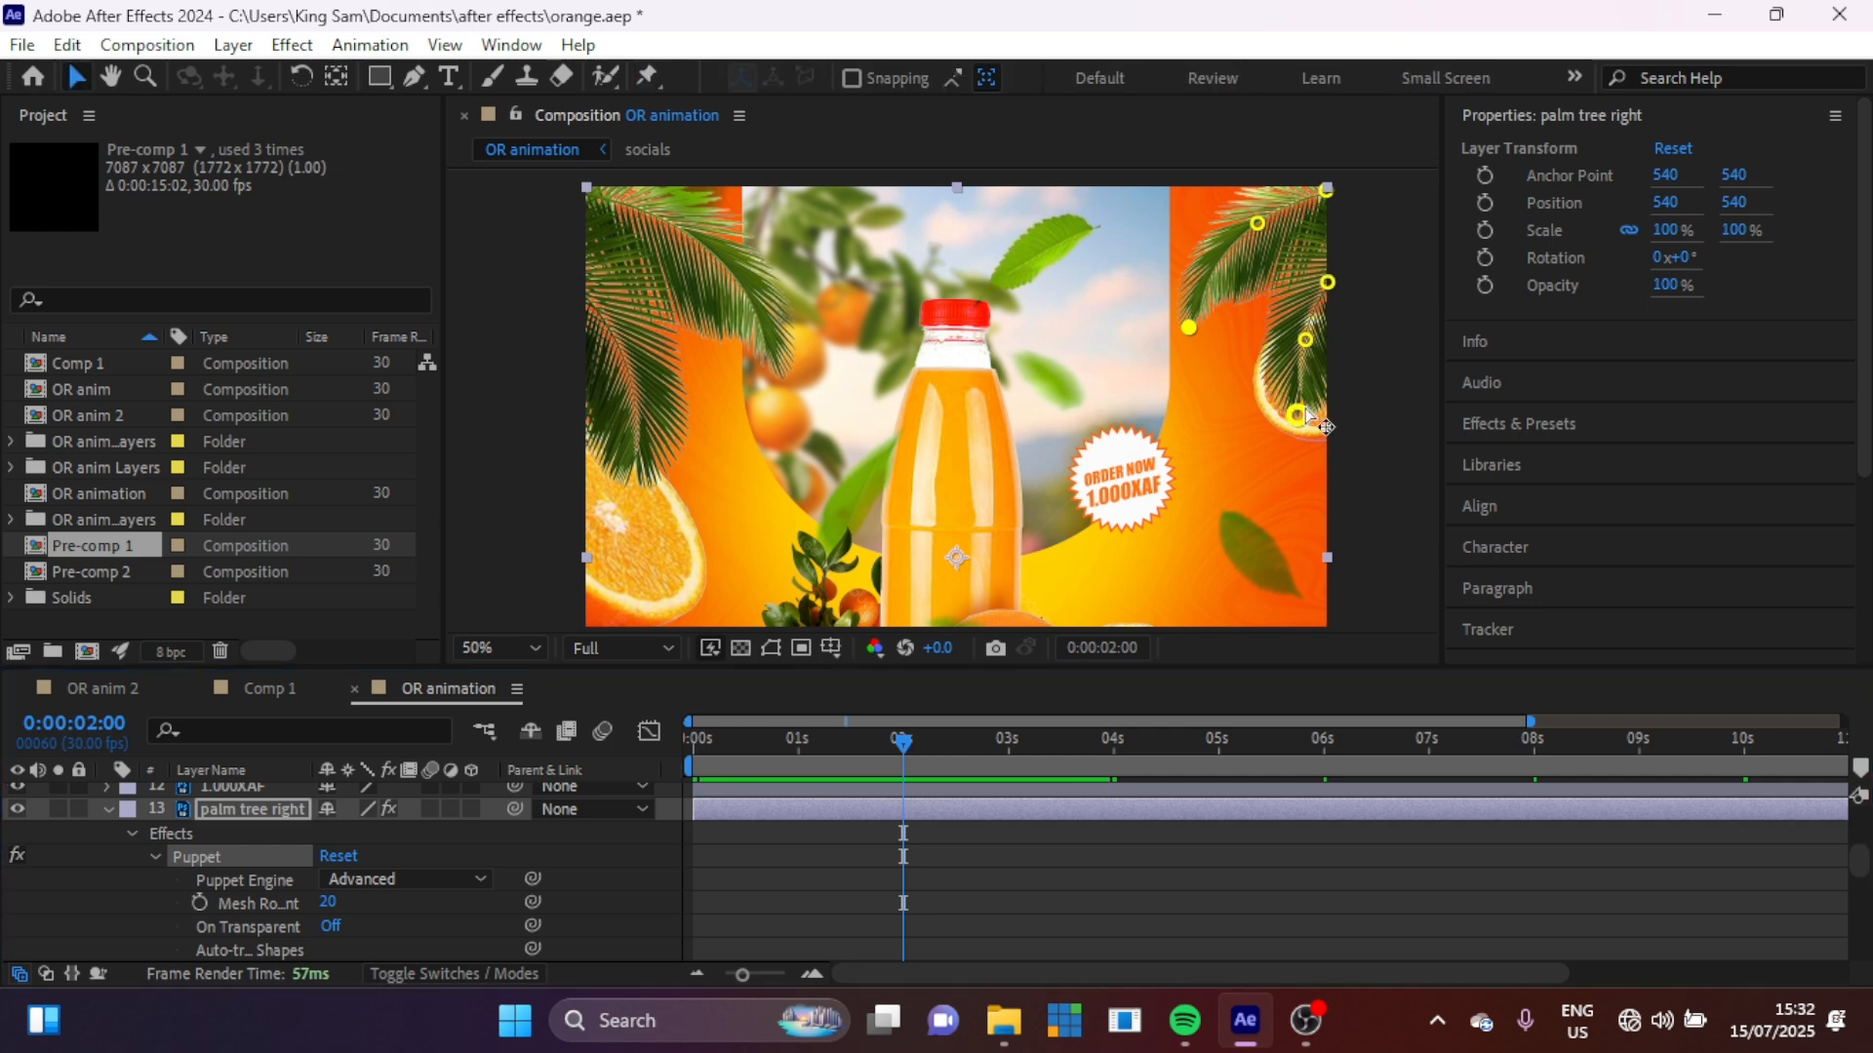
drag(1296, 415, 1333, 429)
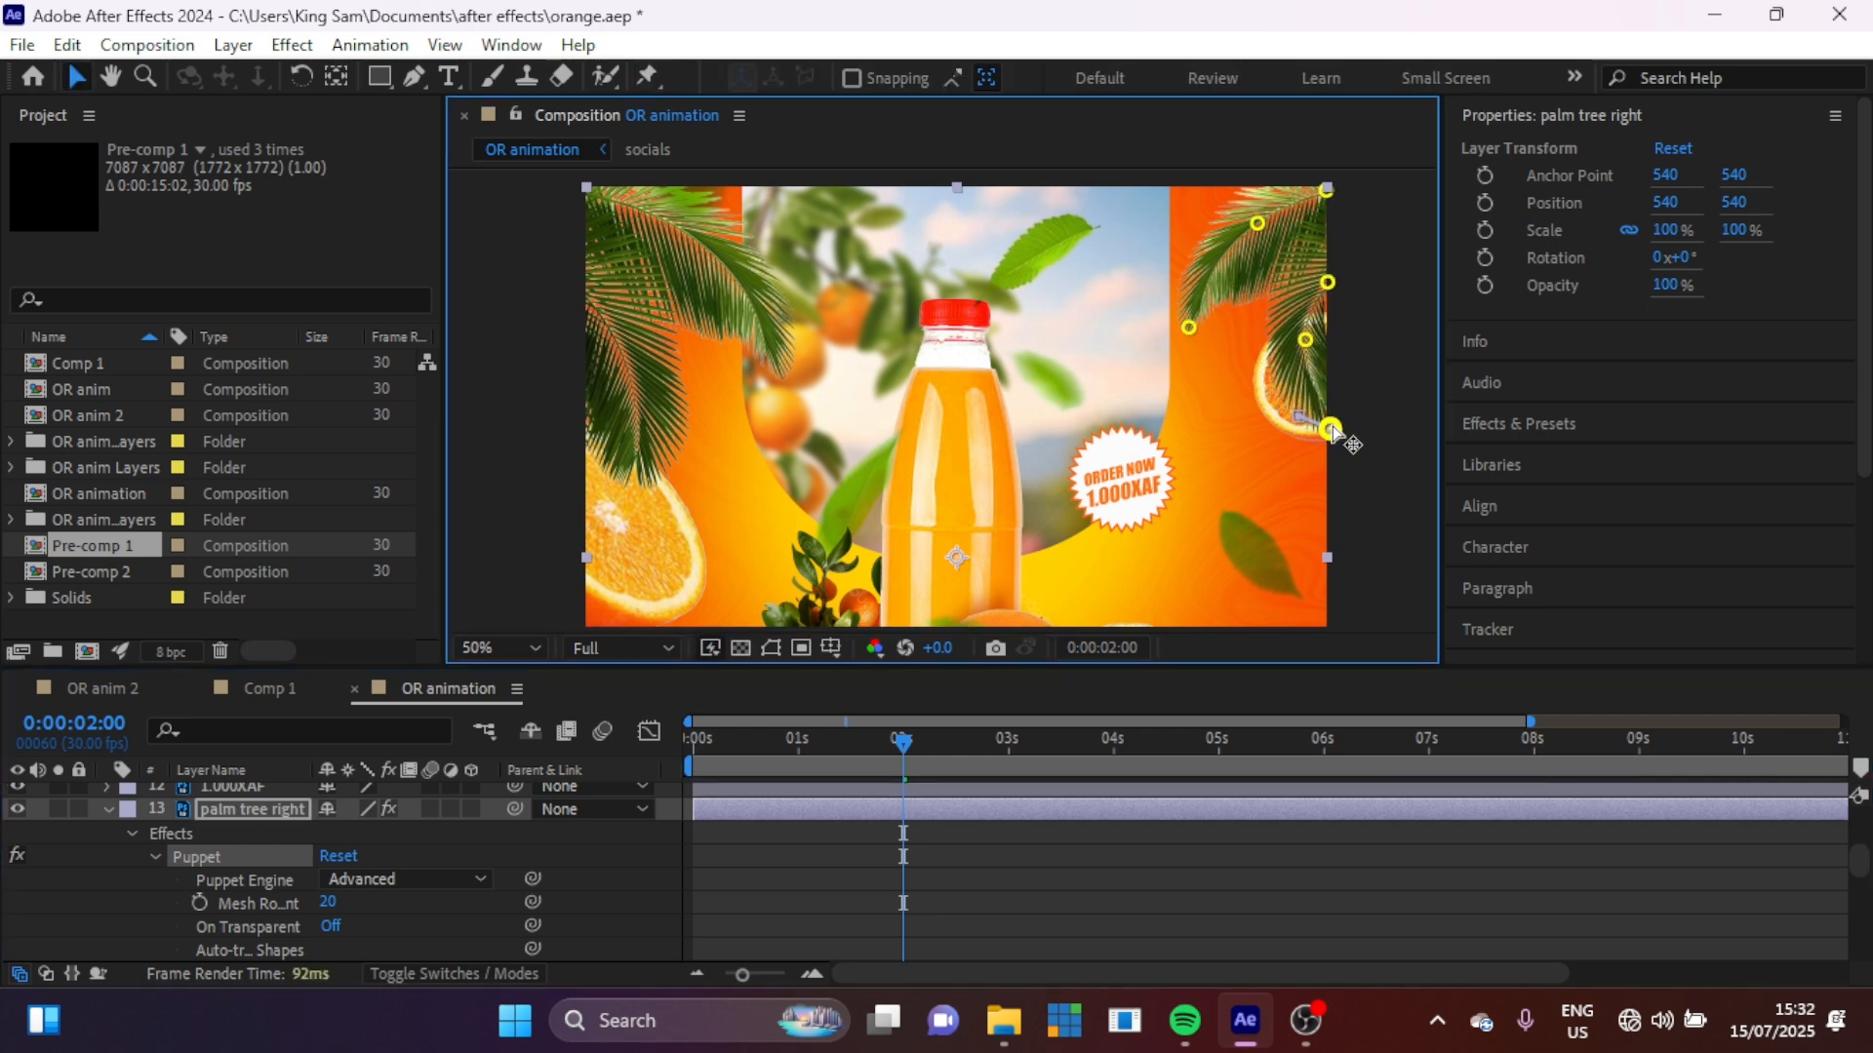
drag(1307, 339, 1323, 341)
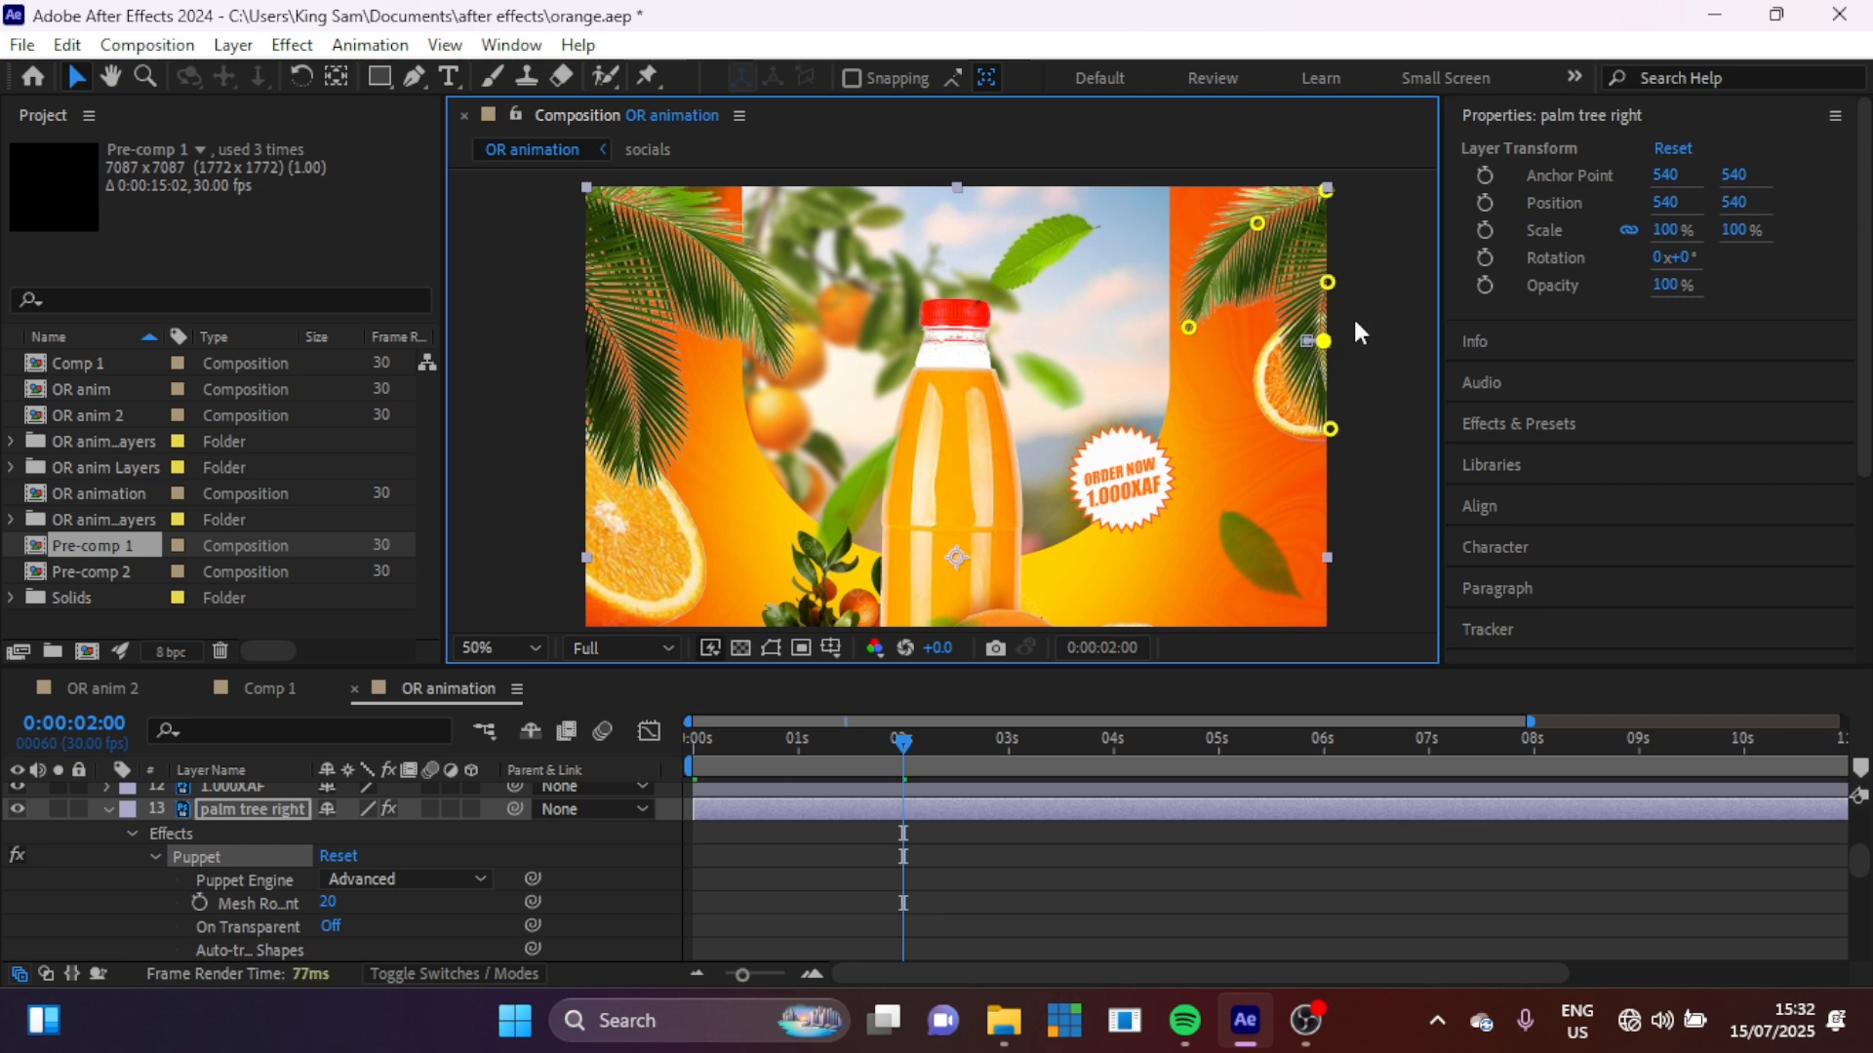
drag(1330, 429, 1335, 430)
Step: Still at 2 seconds, move the left-hand frond's tip pin down and to the right, and its upper pin slightly down
drag(1203, 332, 1214, 365)
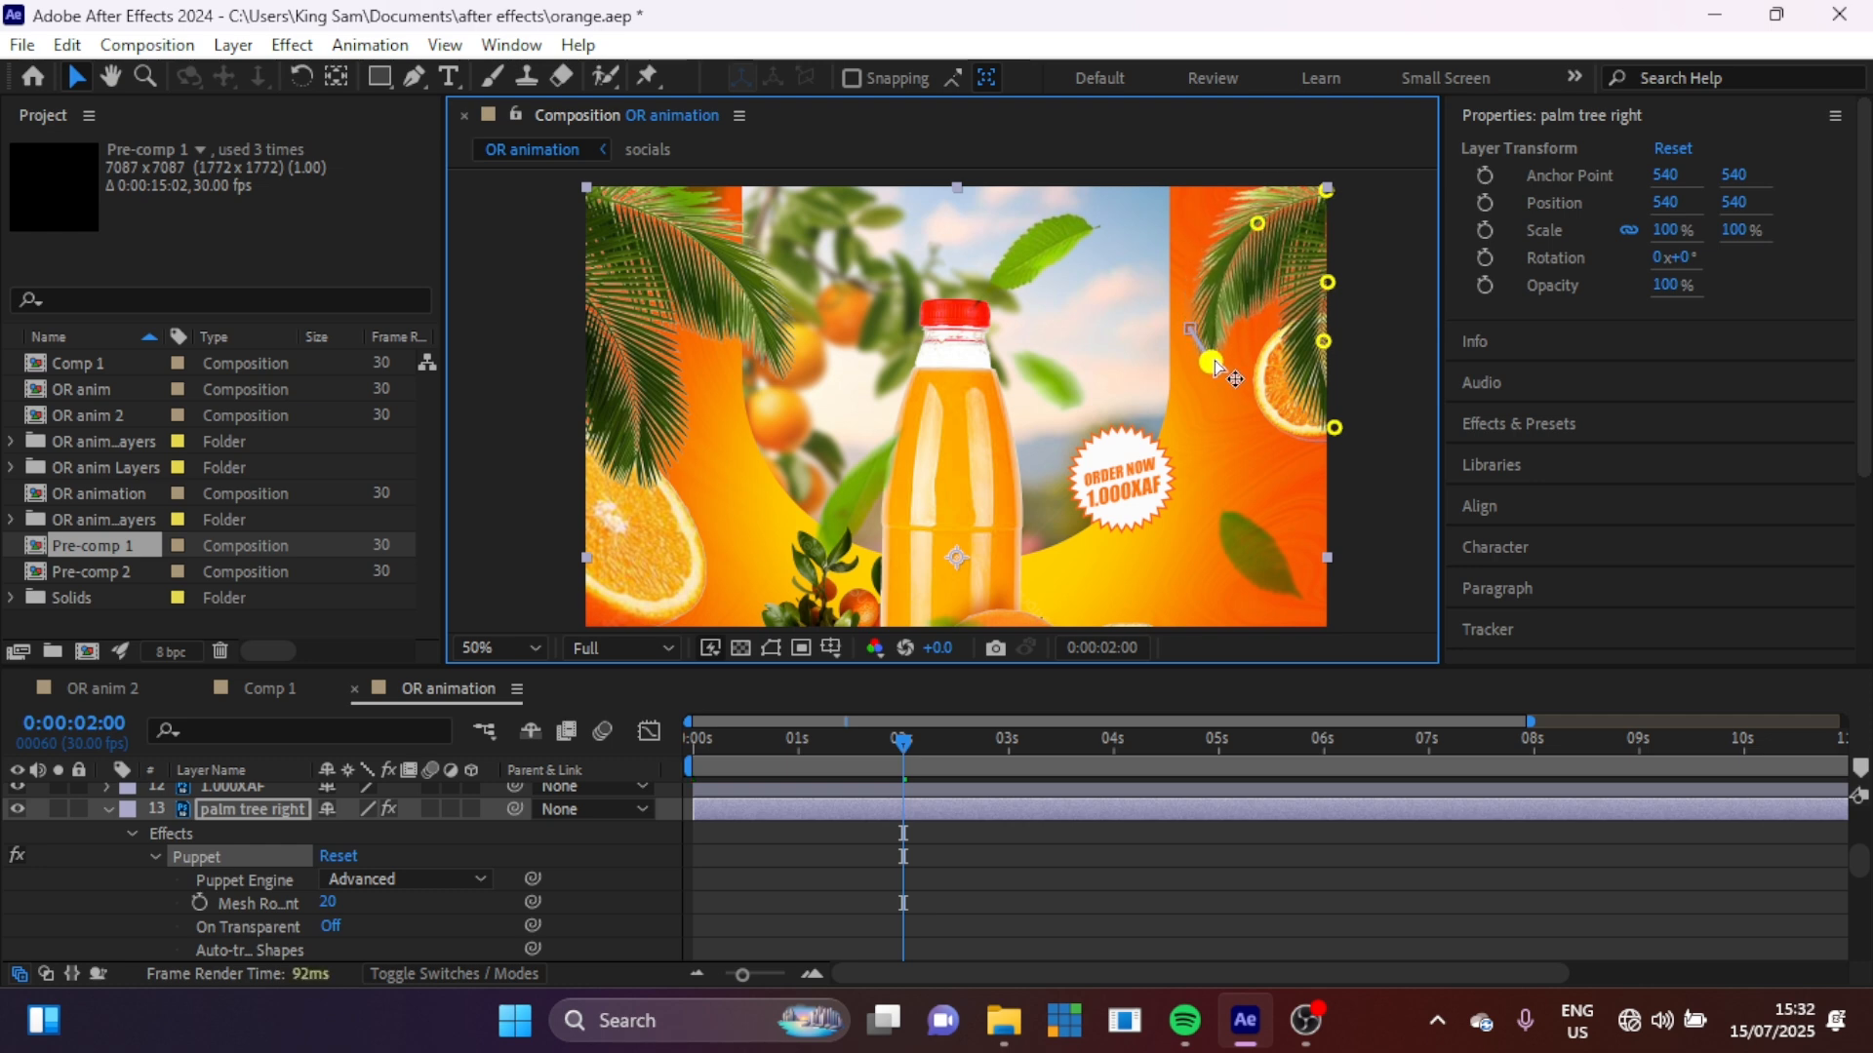
drag(1258, 234, 1263, 254)
drag(1214, 367, 1225, 379)
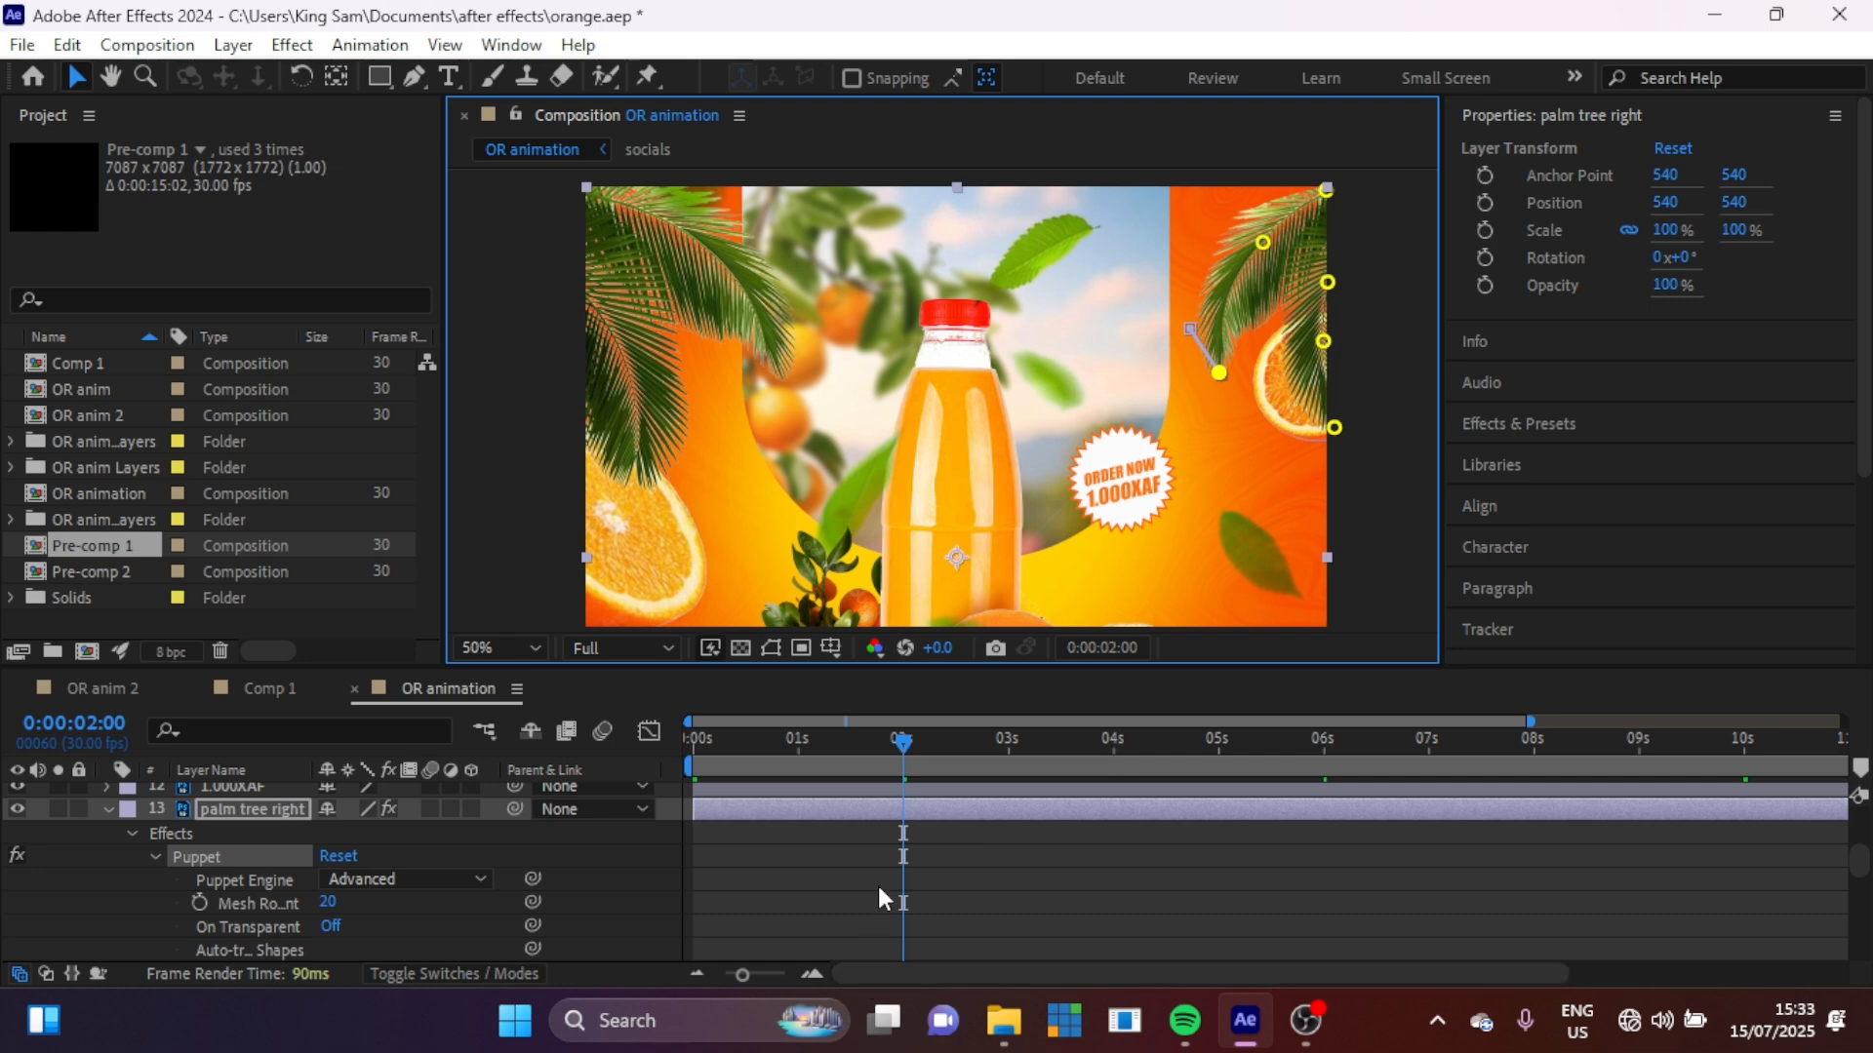
Step: Reveal the palm tree right layer's pin keyframes and copy the ones at 0 seconds to 4 seconds
key(u)
drag(792, 926, 675, 921)
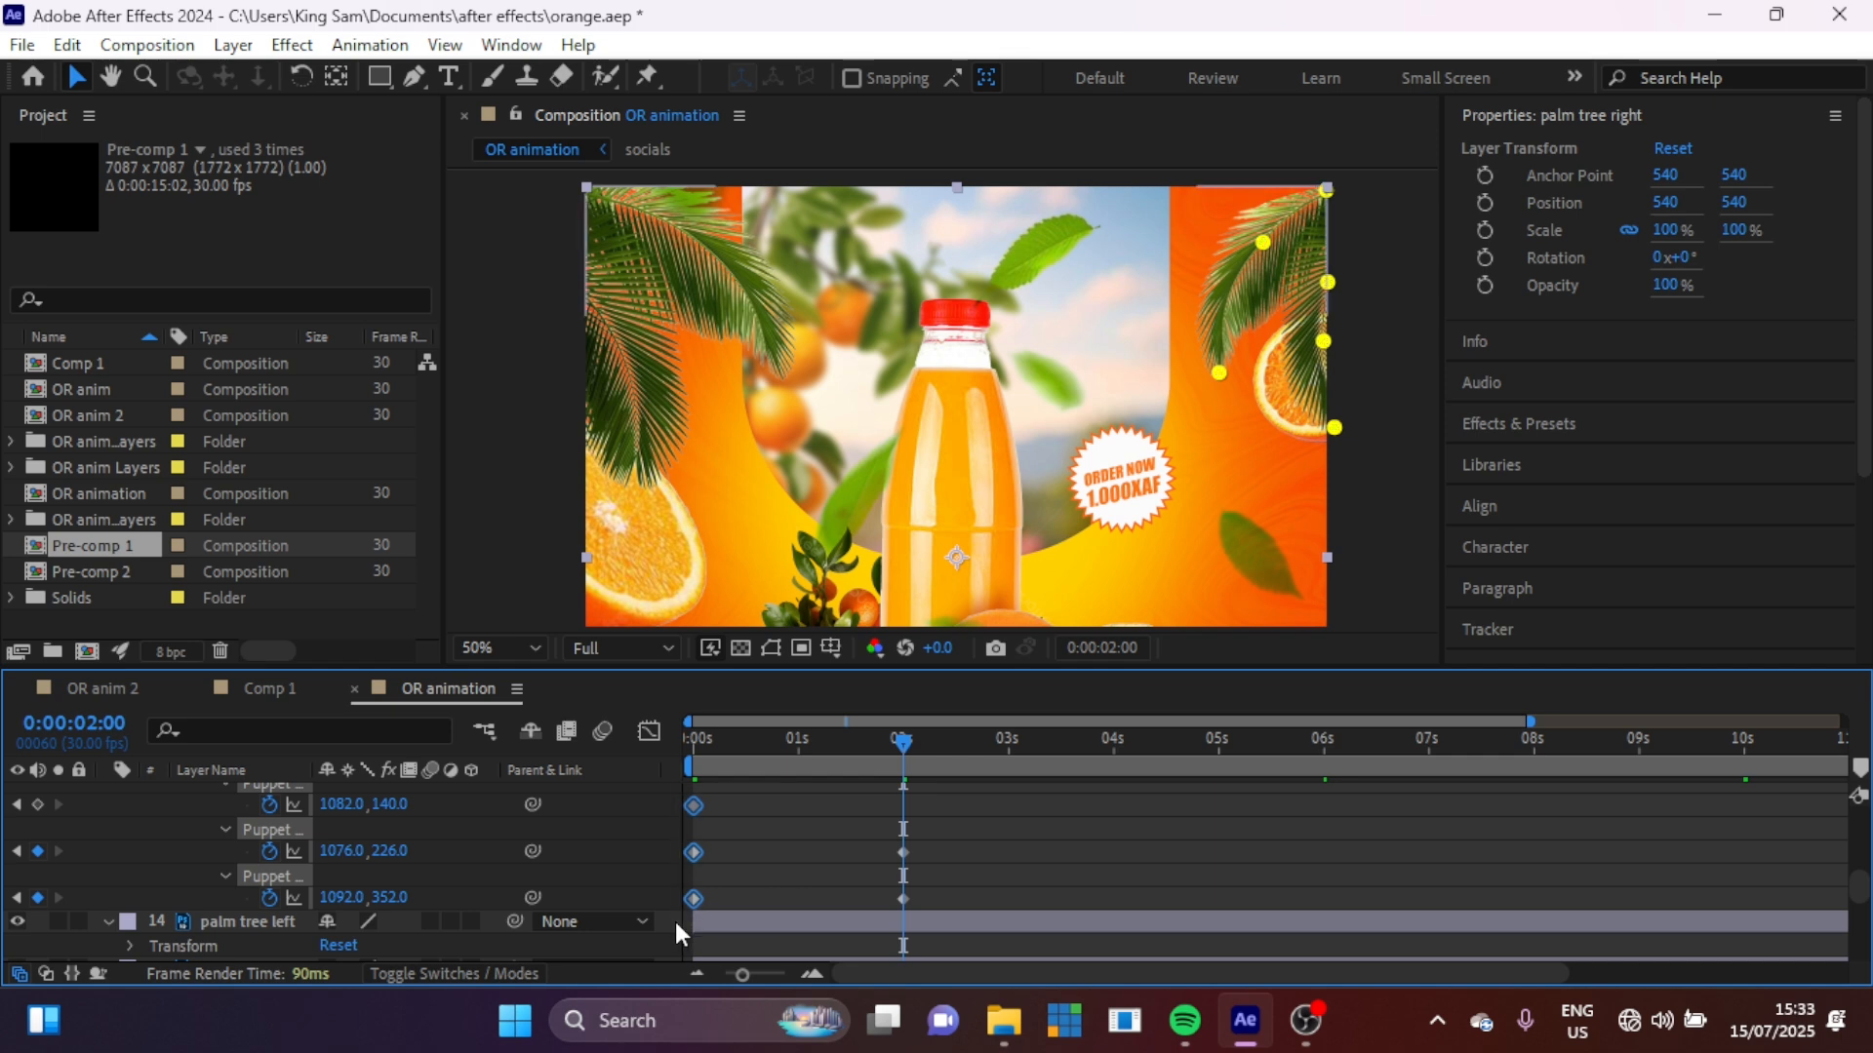
click(1114, 741)
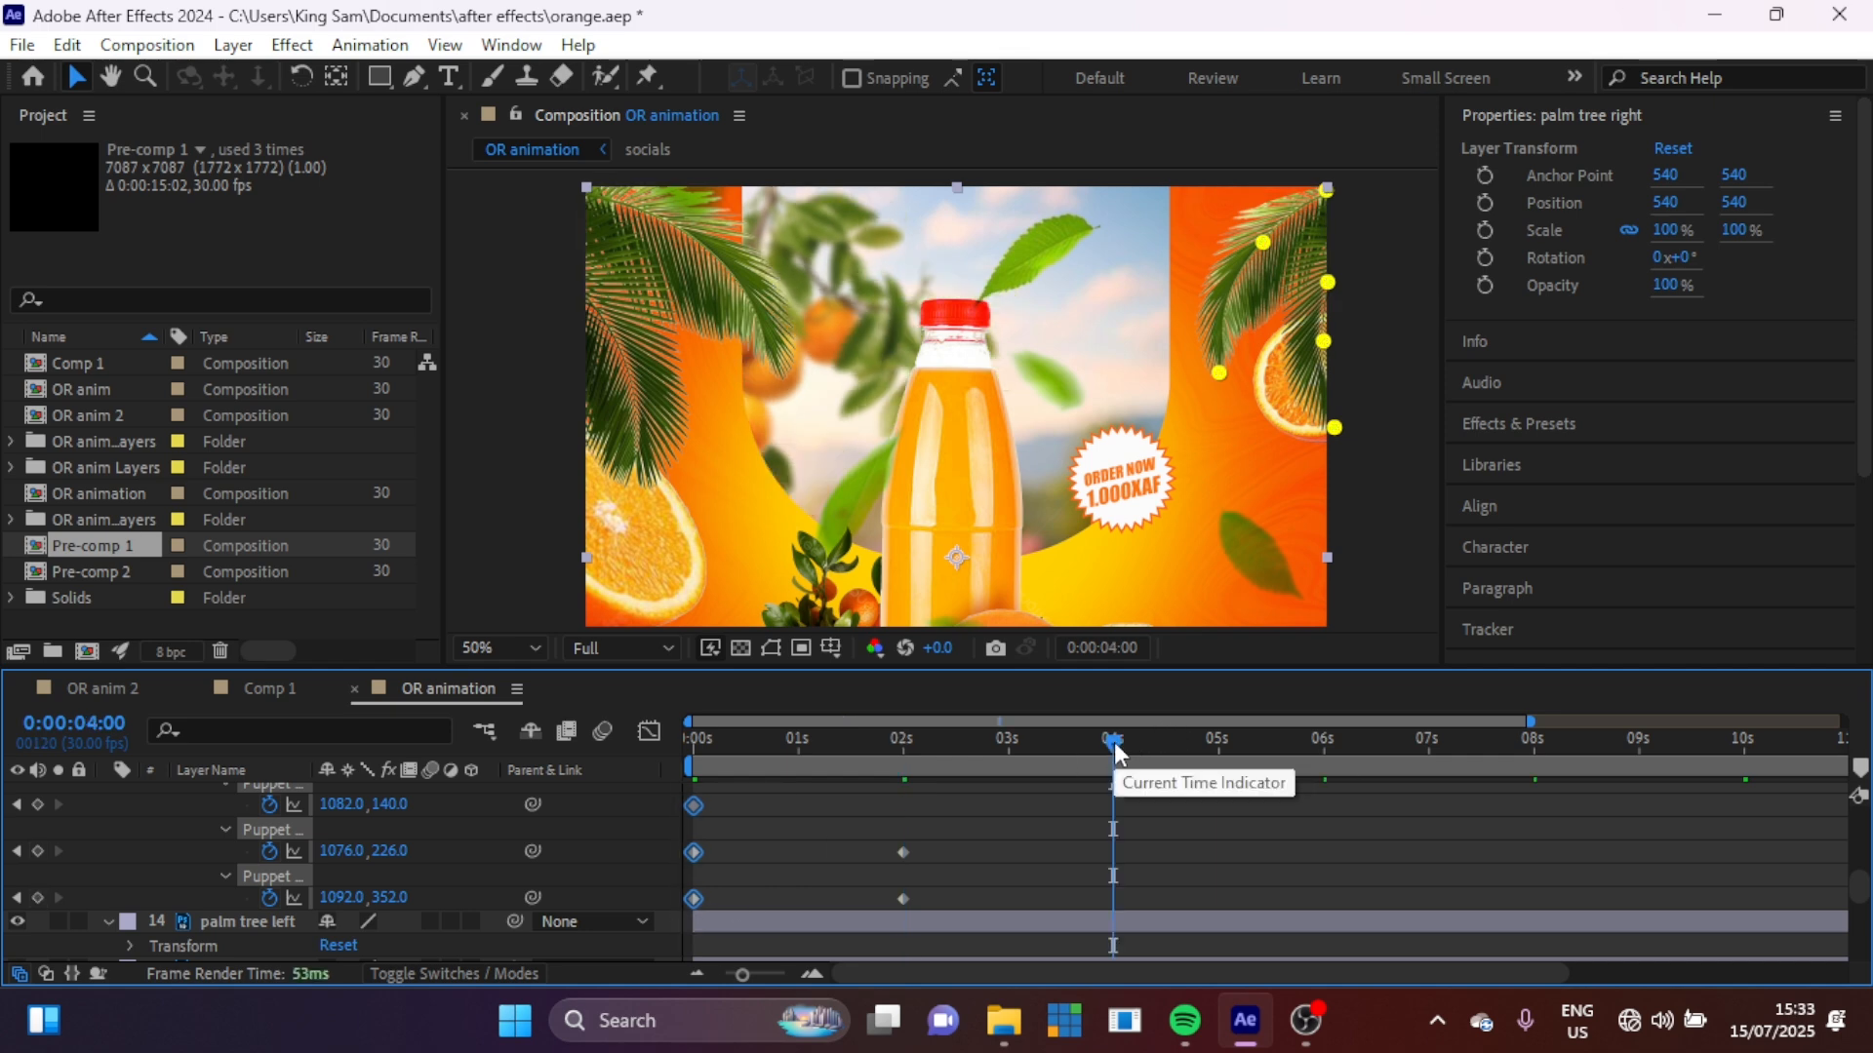
key(ctrl+v)
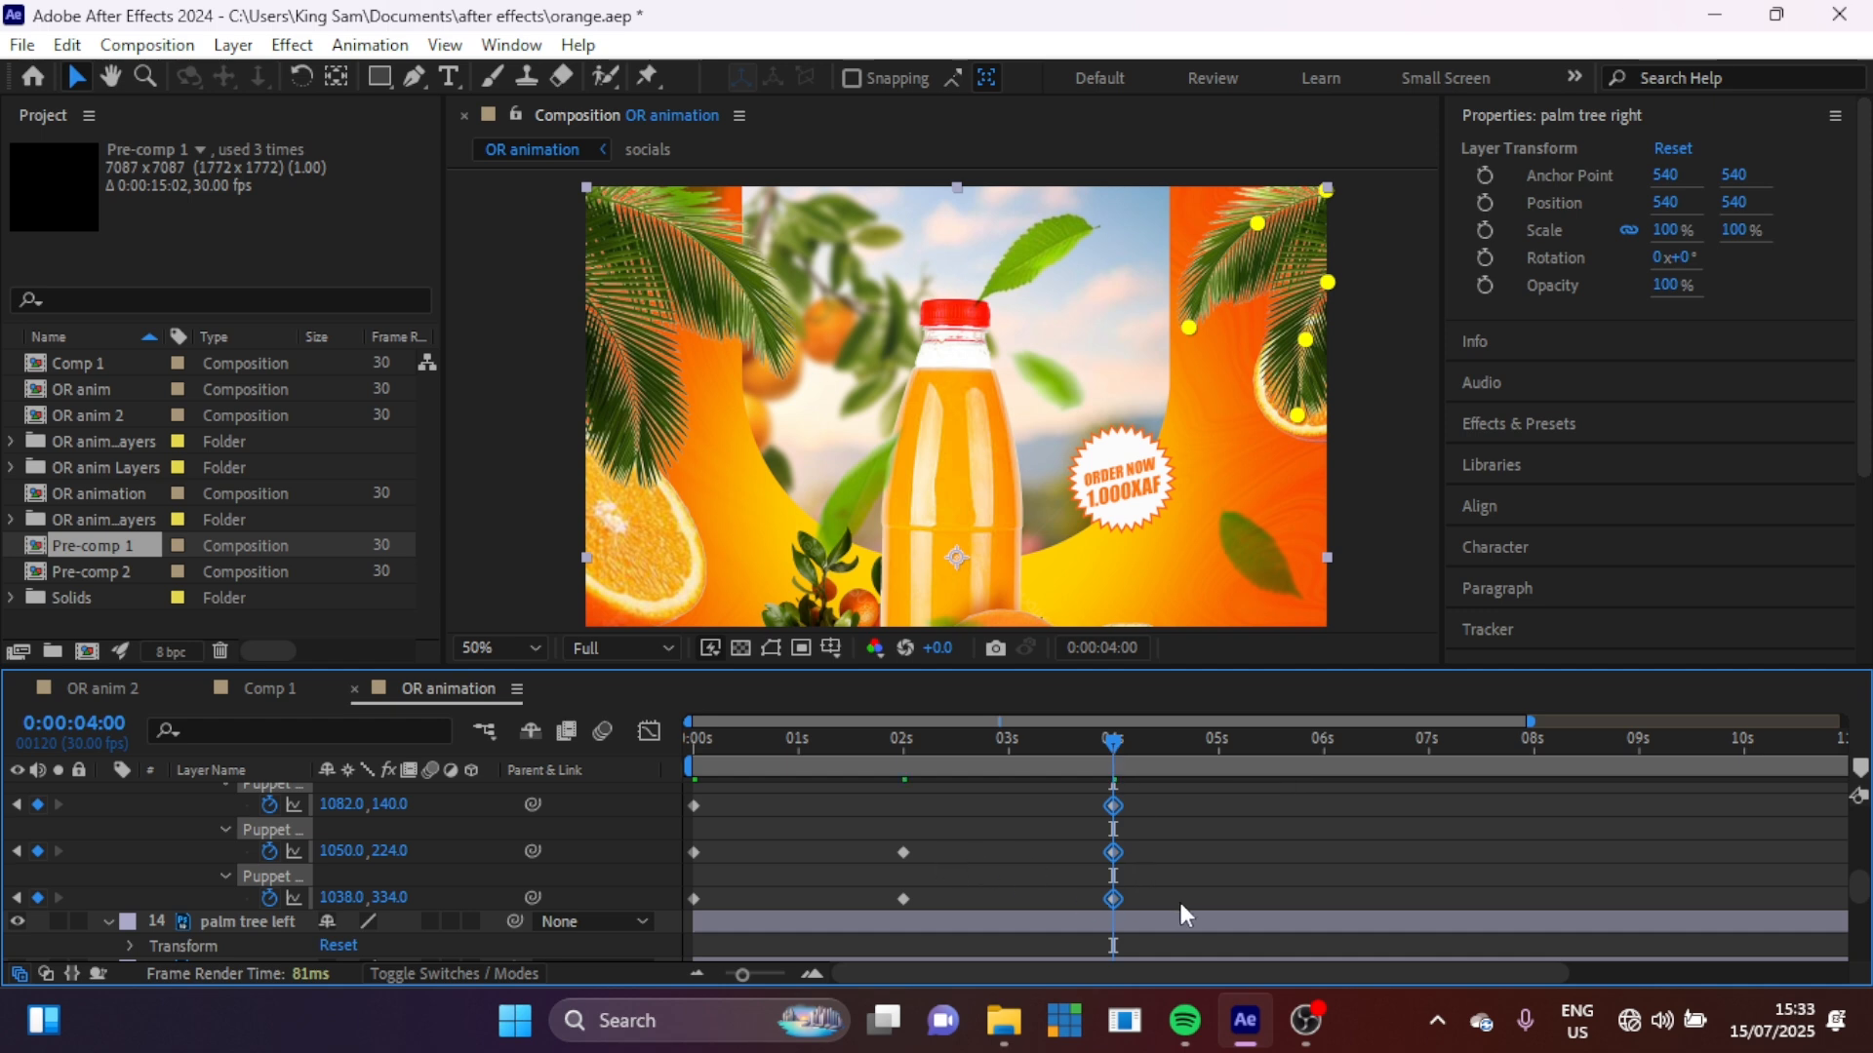
Step: Apply Easy Ease to all puppet pin keyframes of the palm tree right layer
drag(1190, 907, 687, 885)
key(F9)
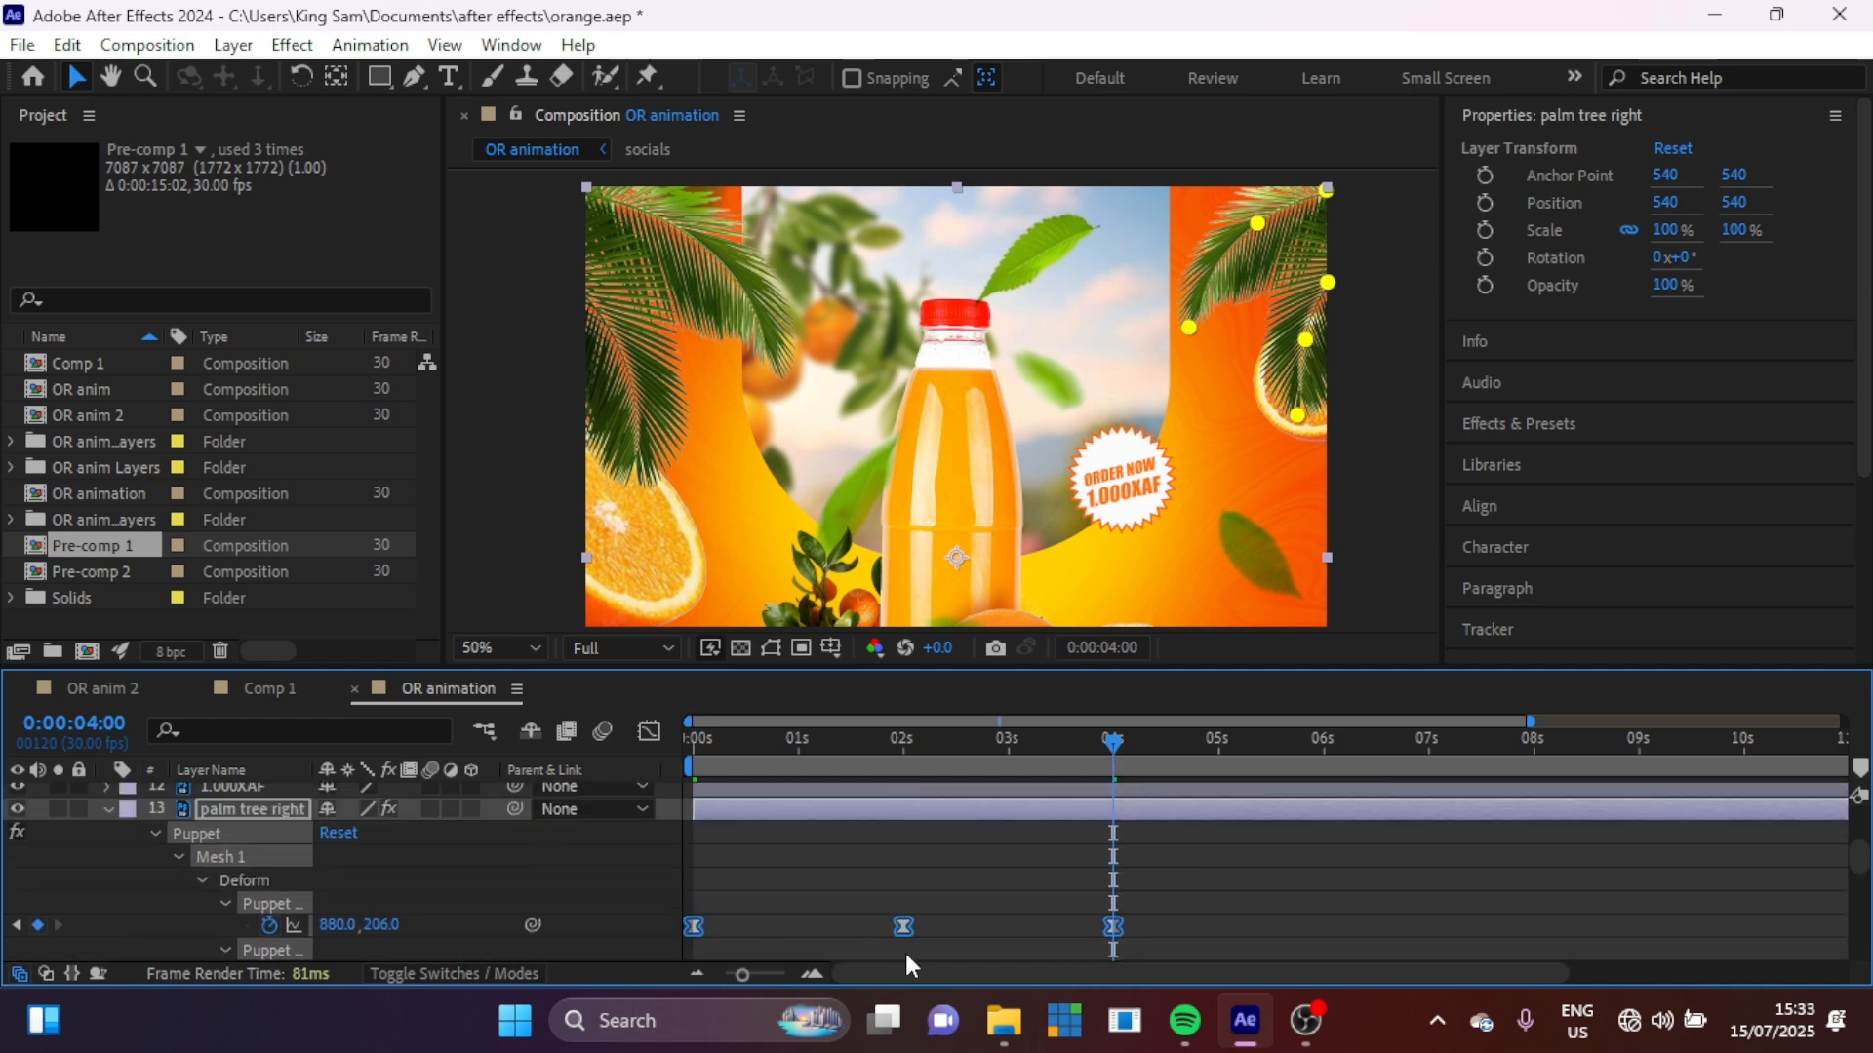
click(862, 928)
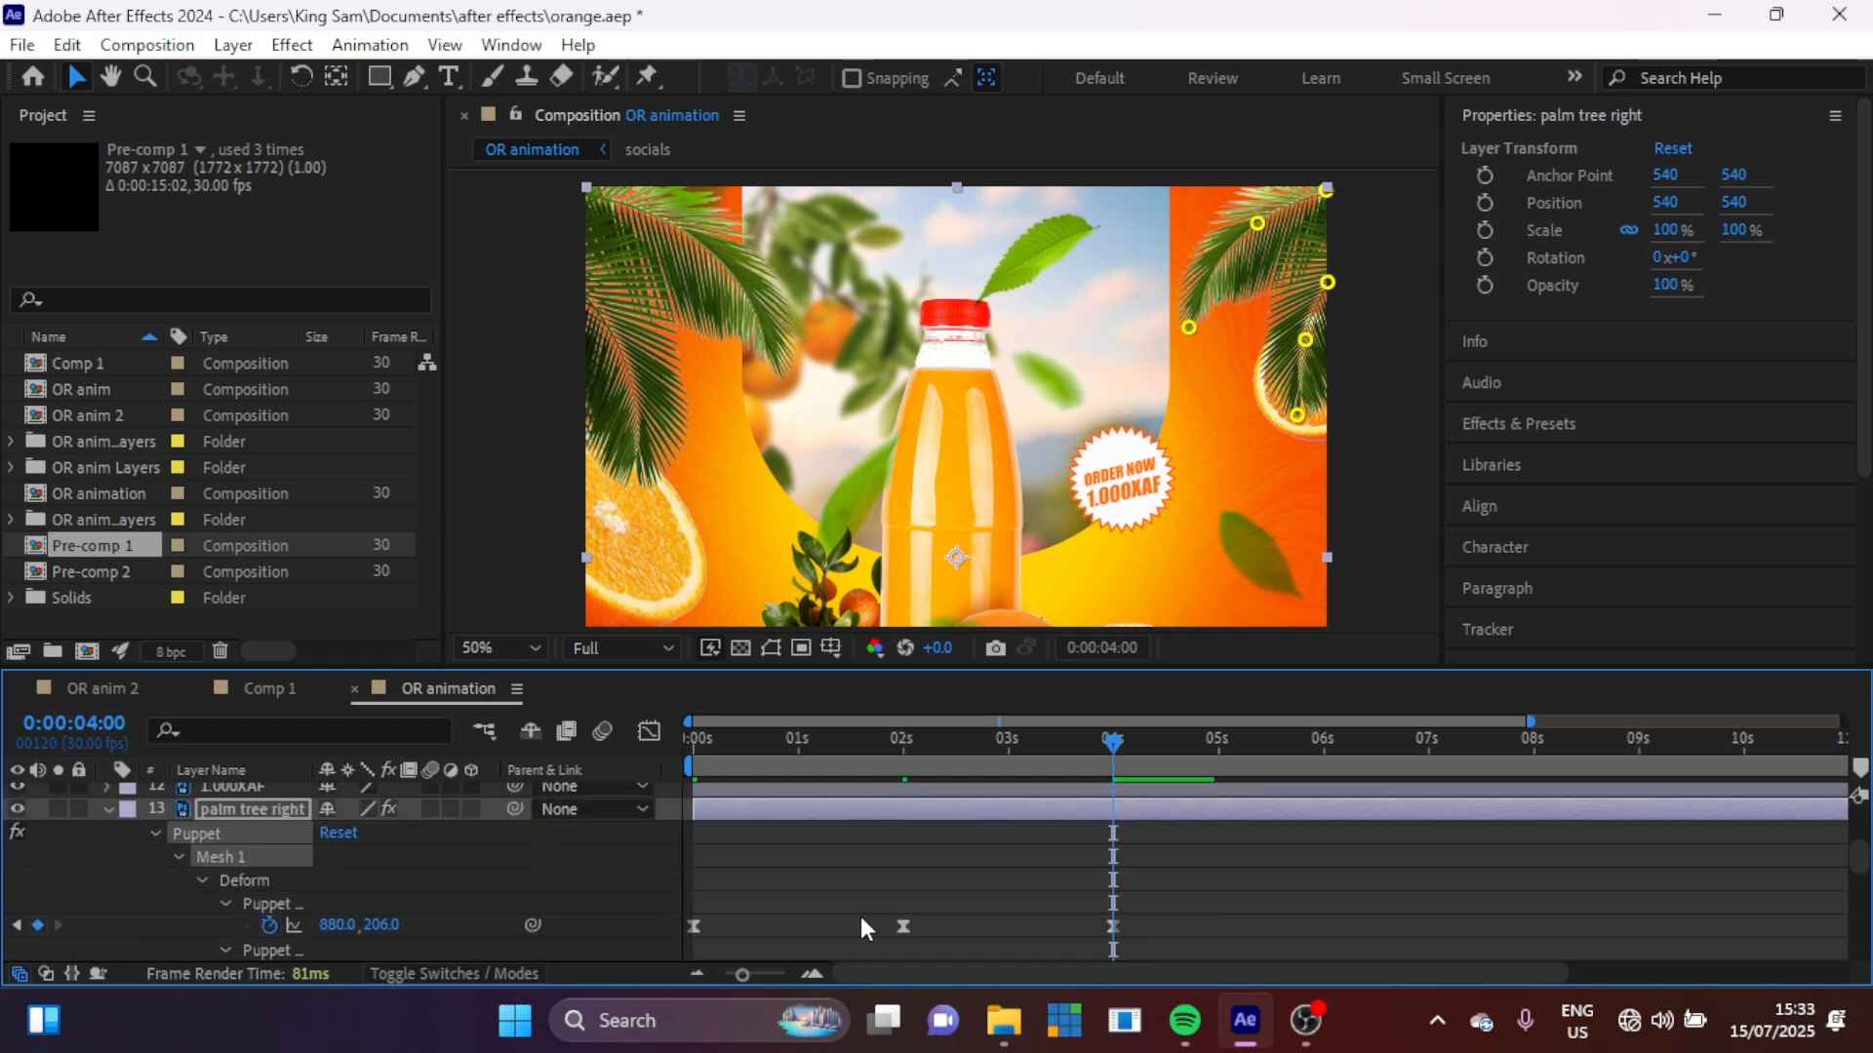
Step: Add a loopOut() expression to the position of each moving puppet pin on the palm tree right layer, then collapse its properties
alt+click(269, 925)
text(loo)
key(Down)
key(Down)
key(Down)
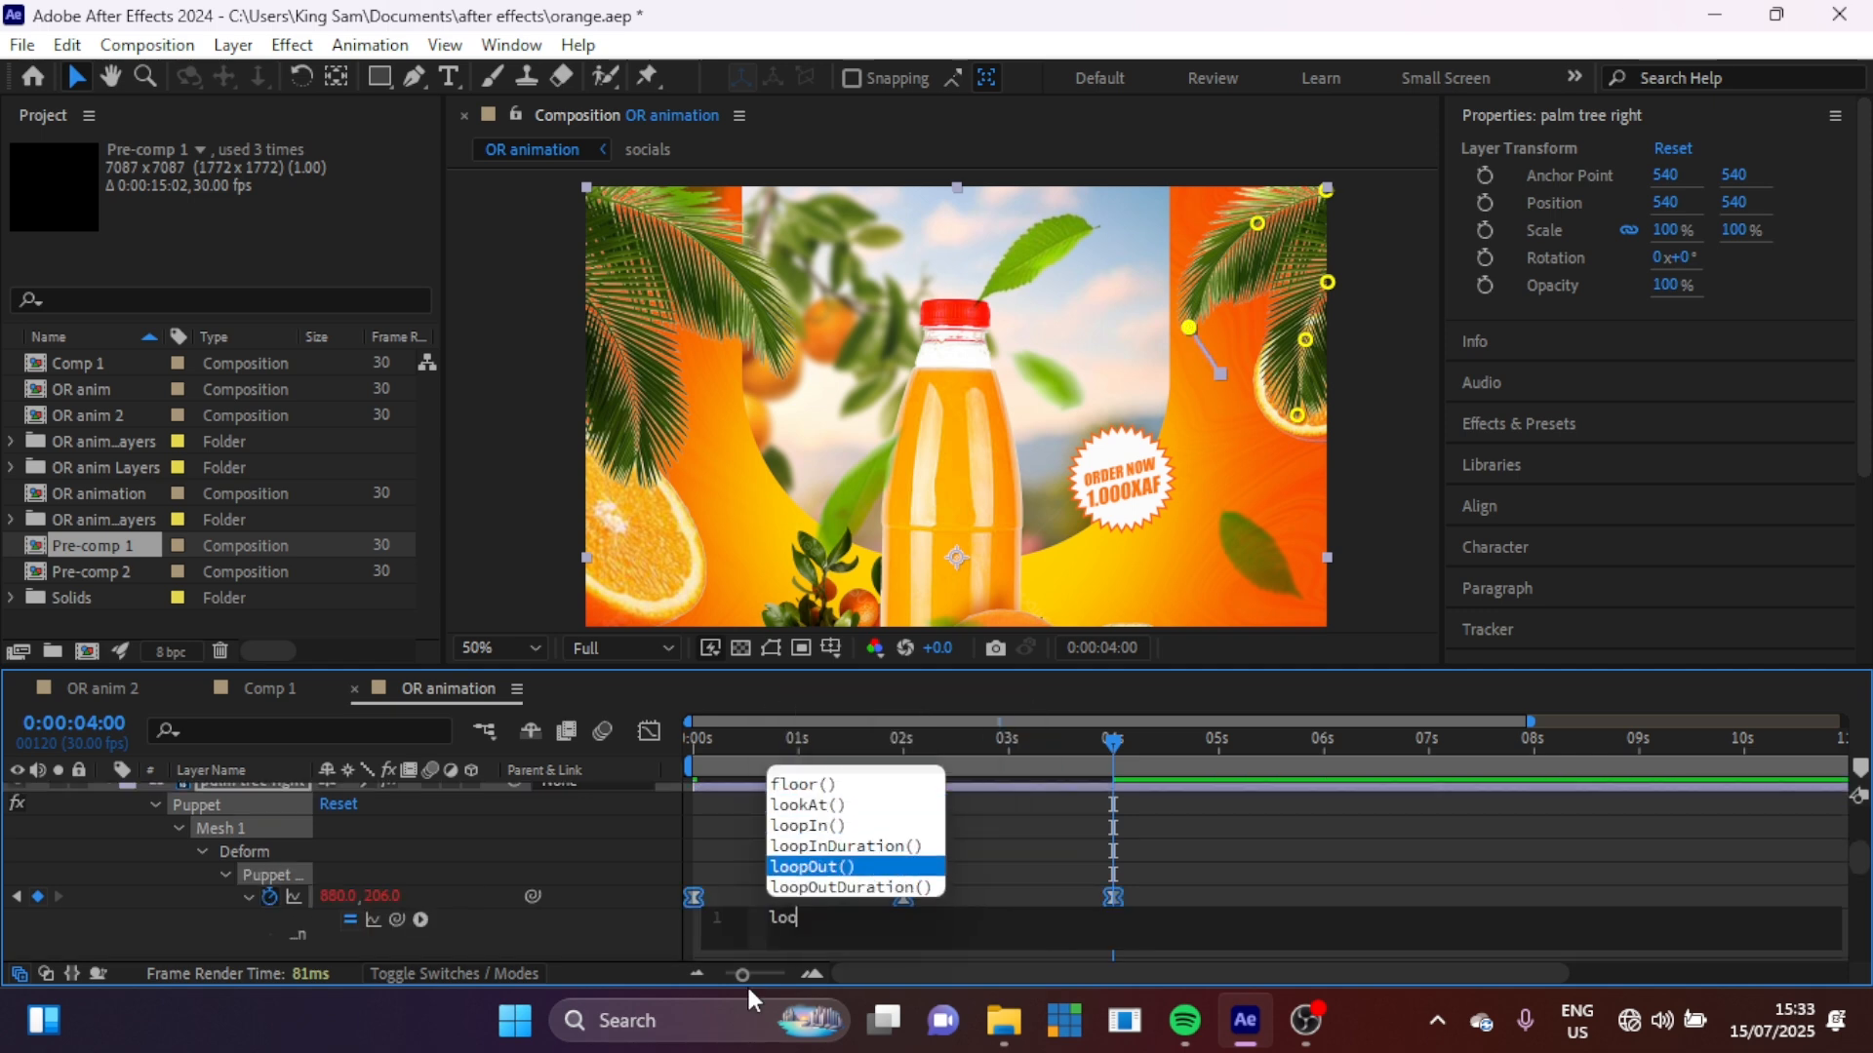
key(Return)
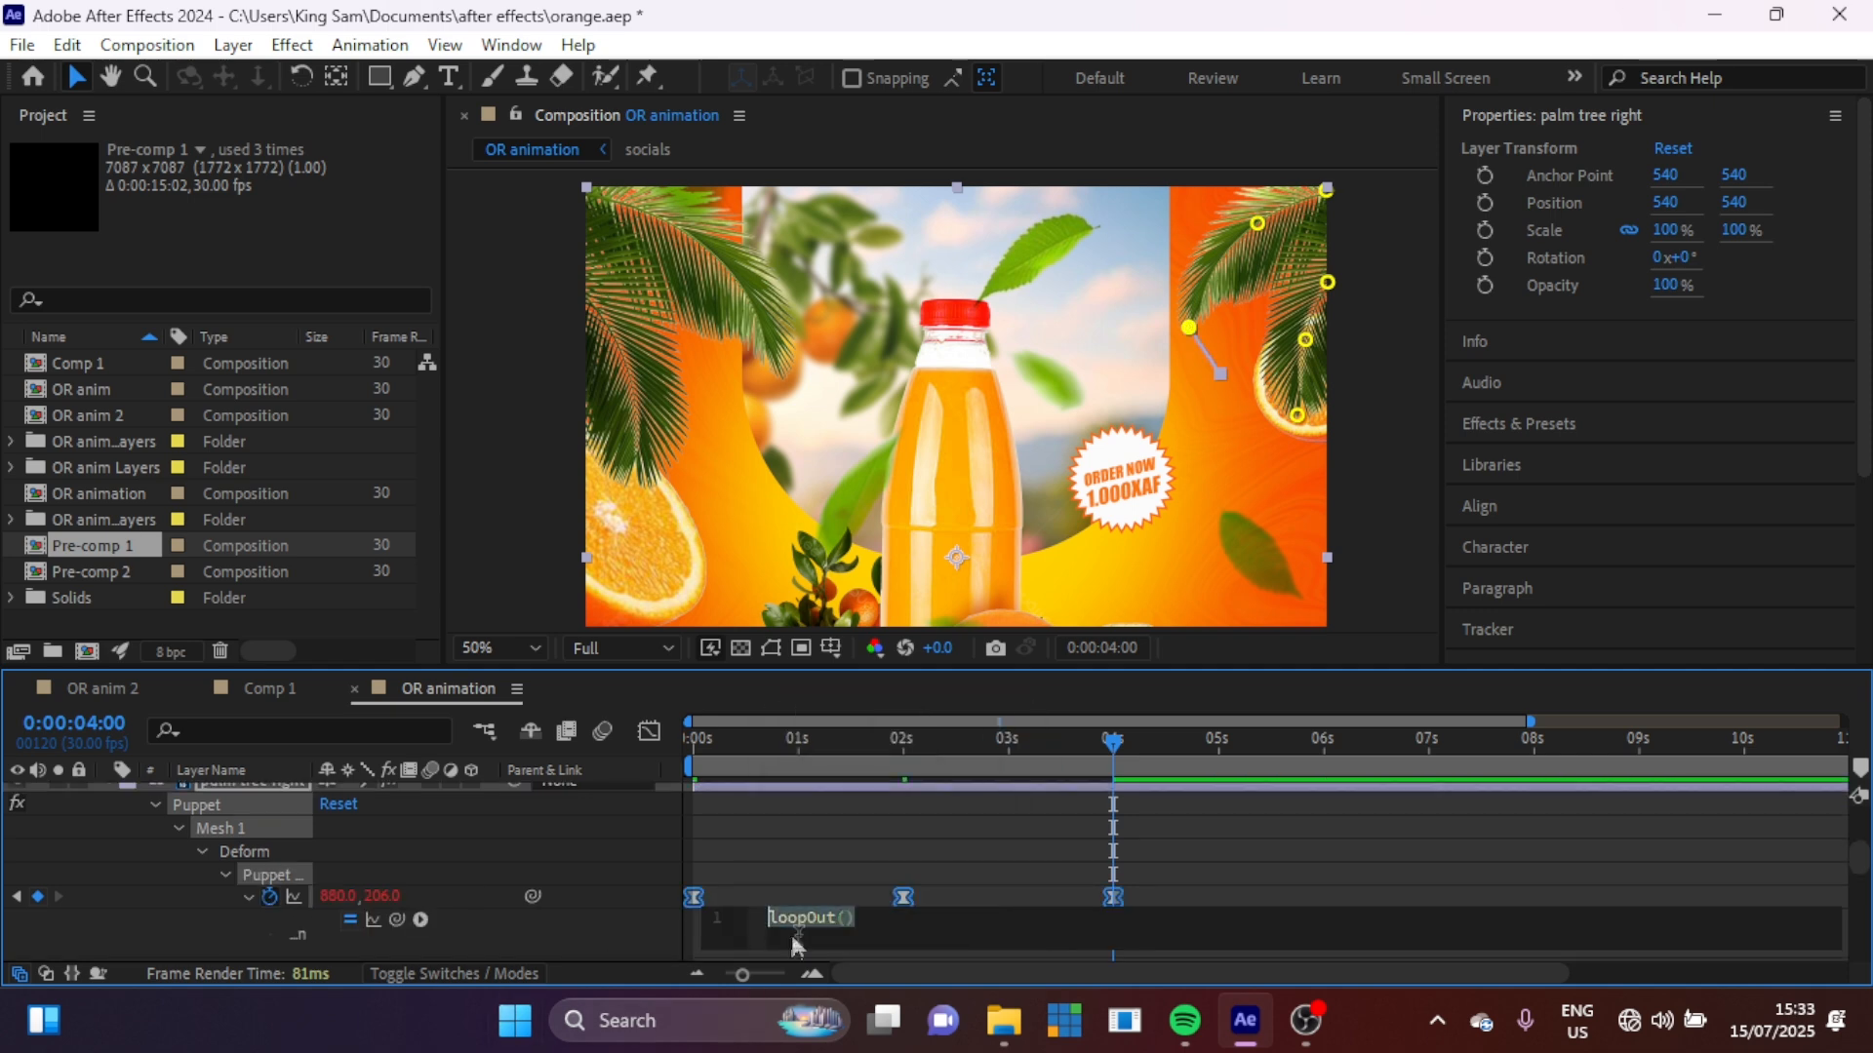
scroll(514, 924, down, 2)
alt+click(269, 862)
scroll(583, 888, up, 2)
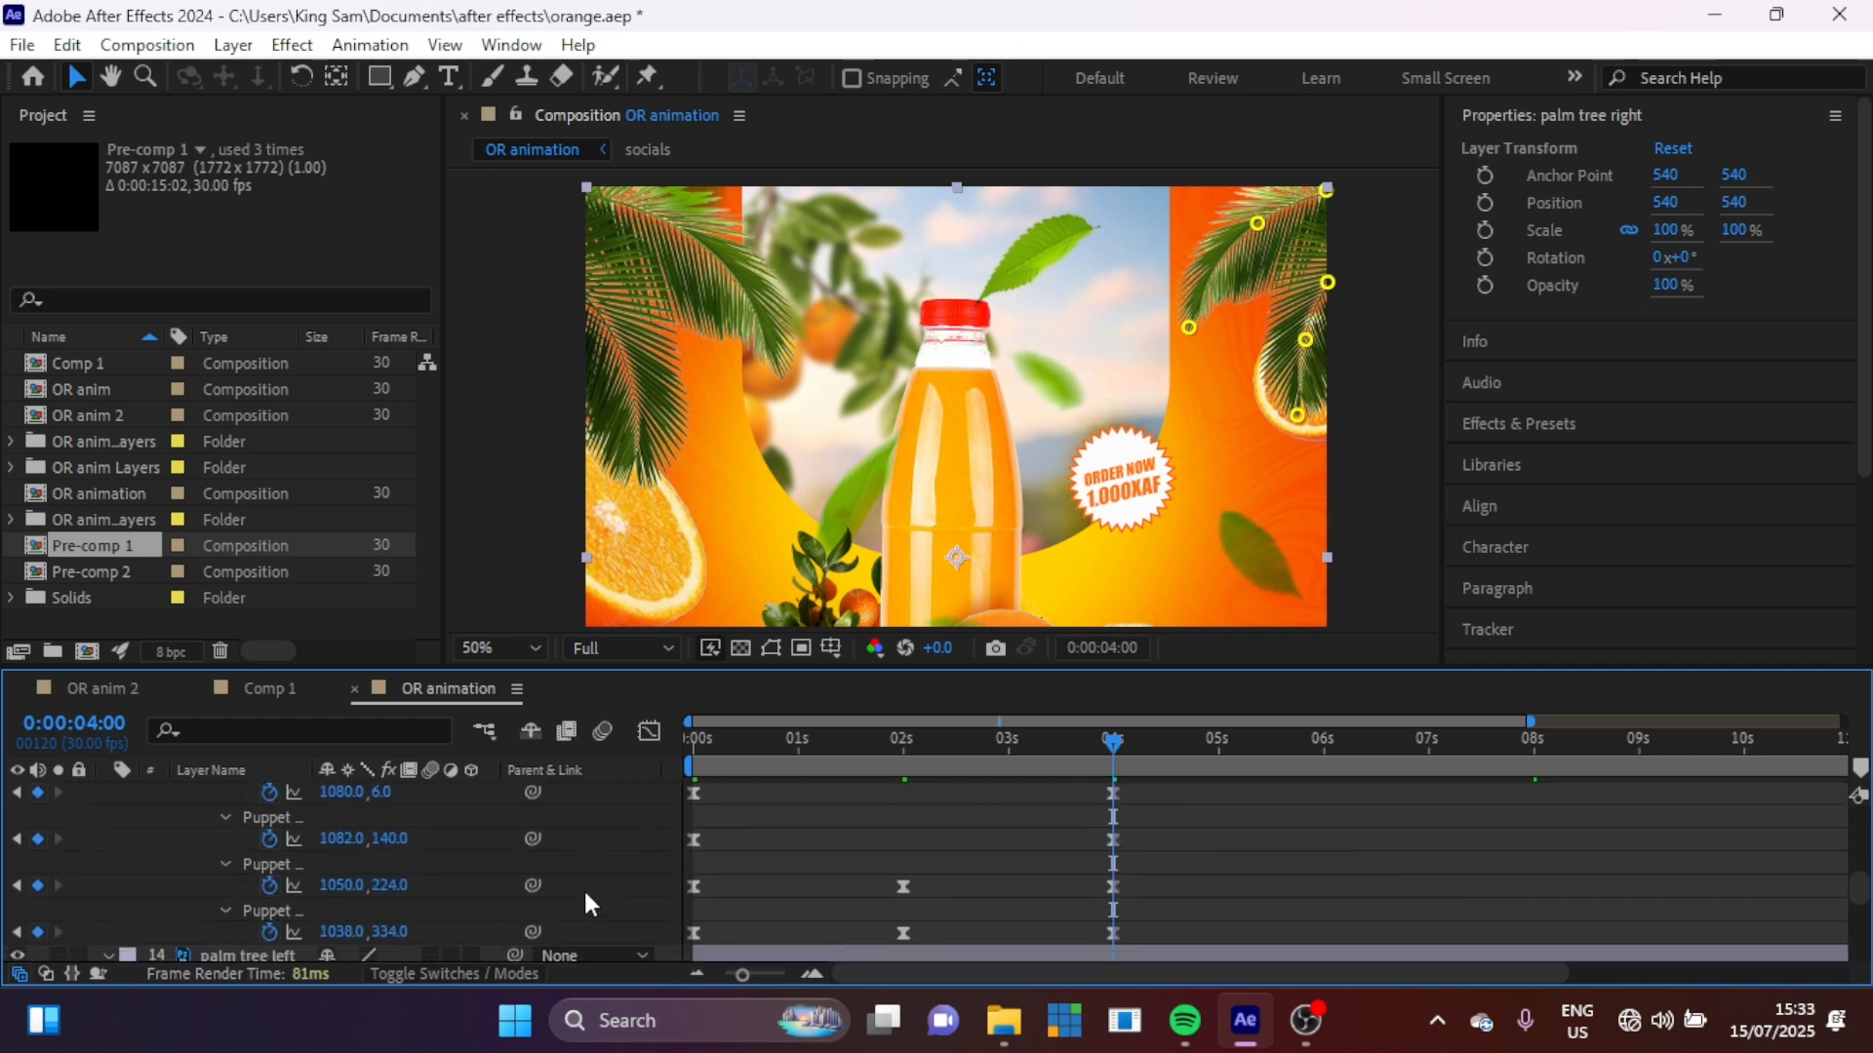
alt+click(270, 939)
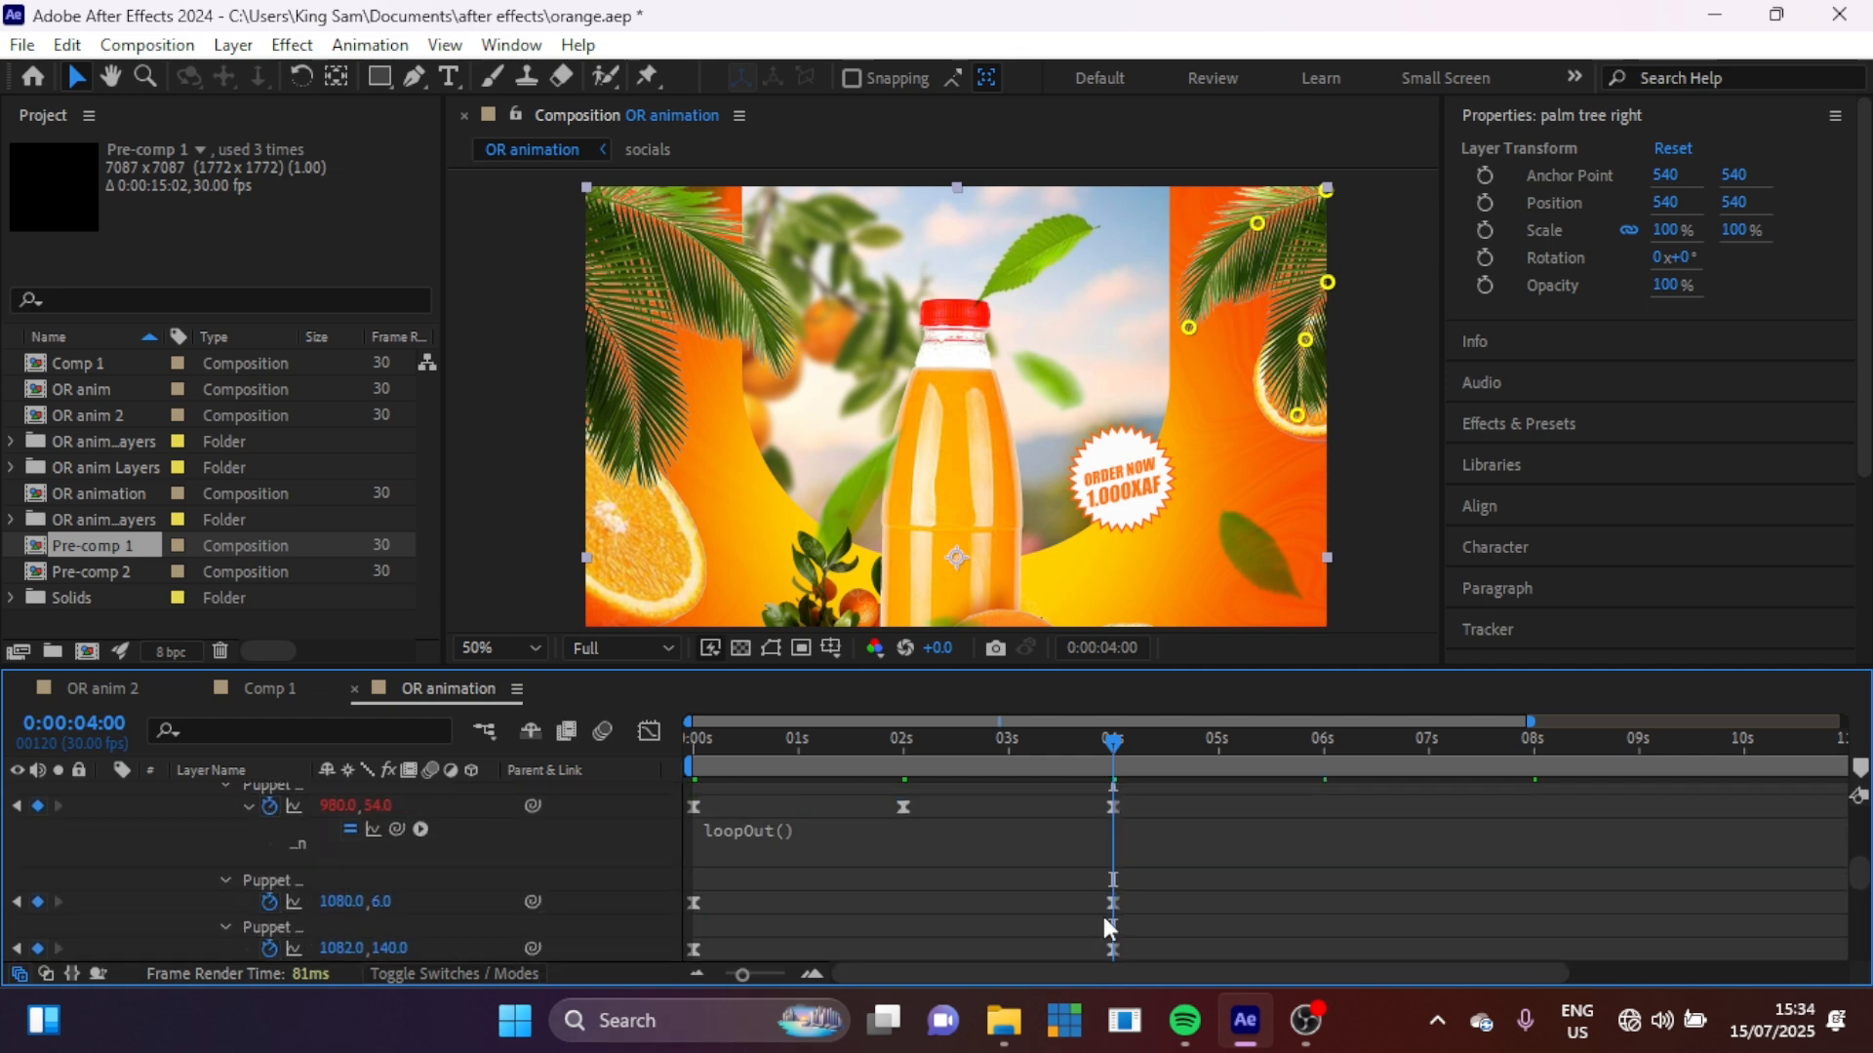
key(u)
Step: At 4 seconds, place six puppet pins on the palm tree left layer, at the tips, middles and bases of its two fronds
ctrl+click(236, 864)
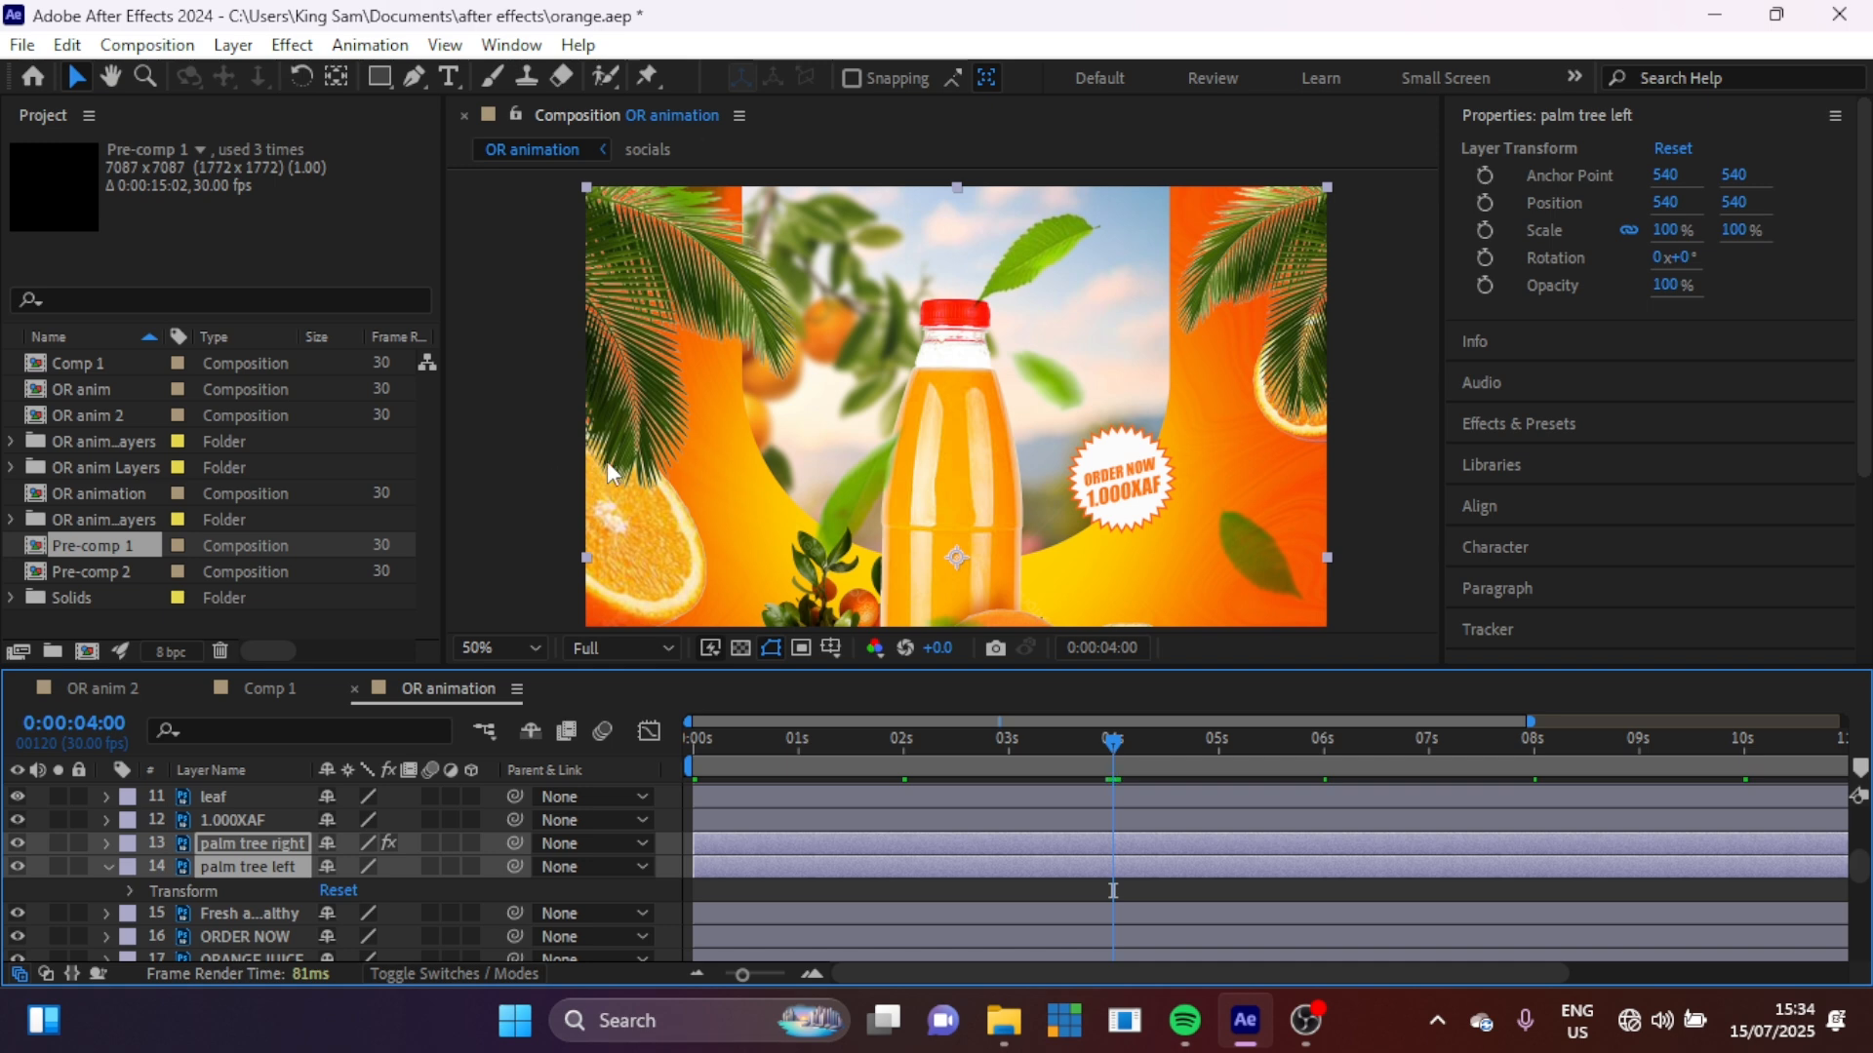
click(652, 75)
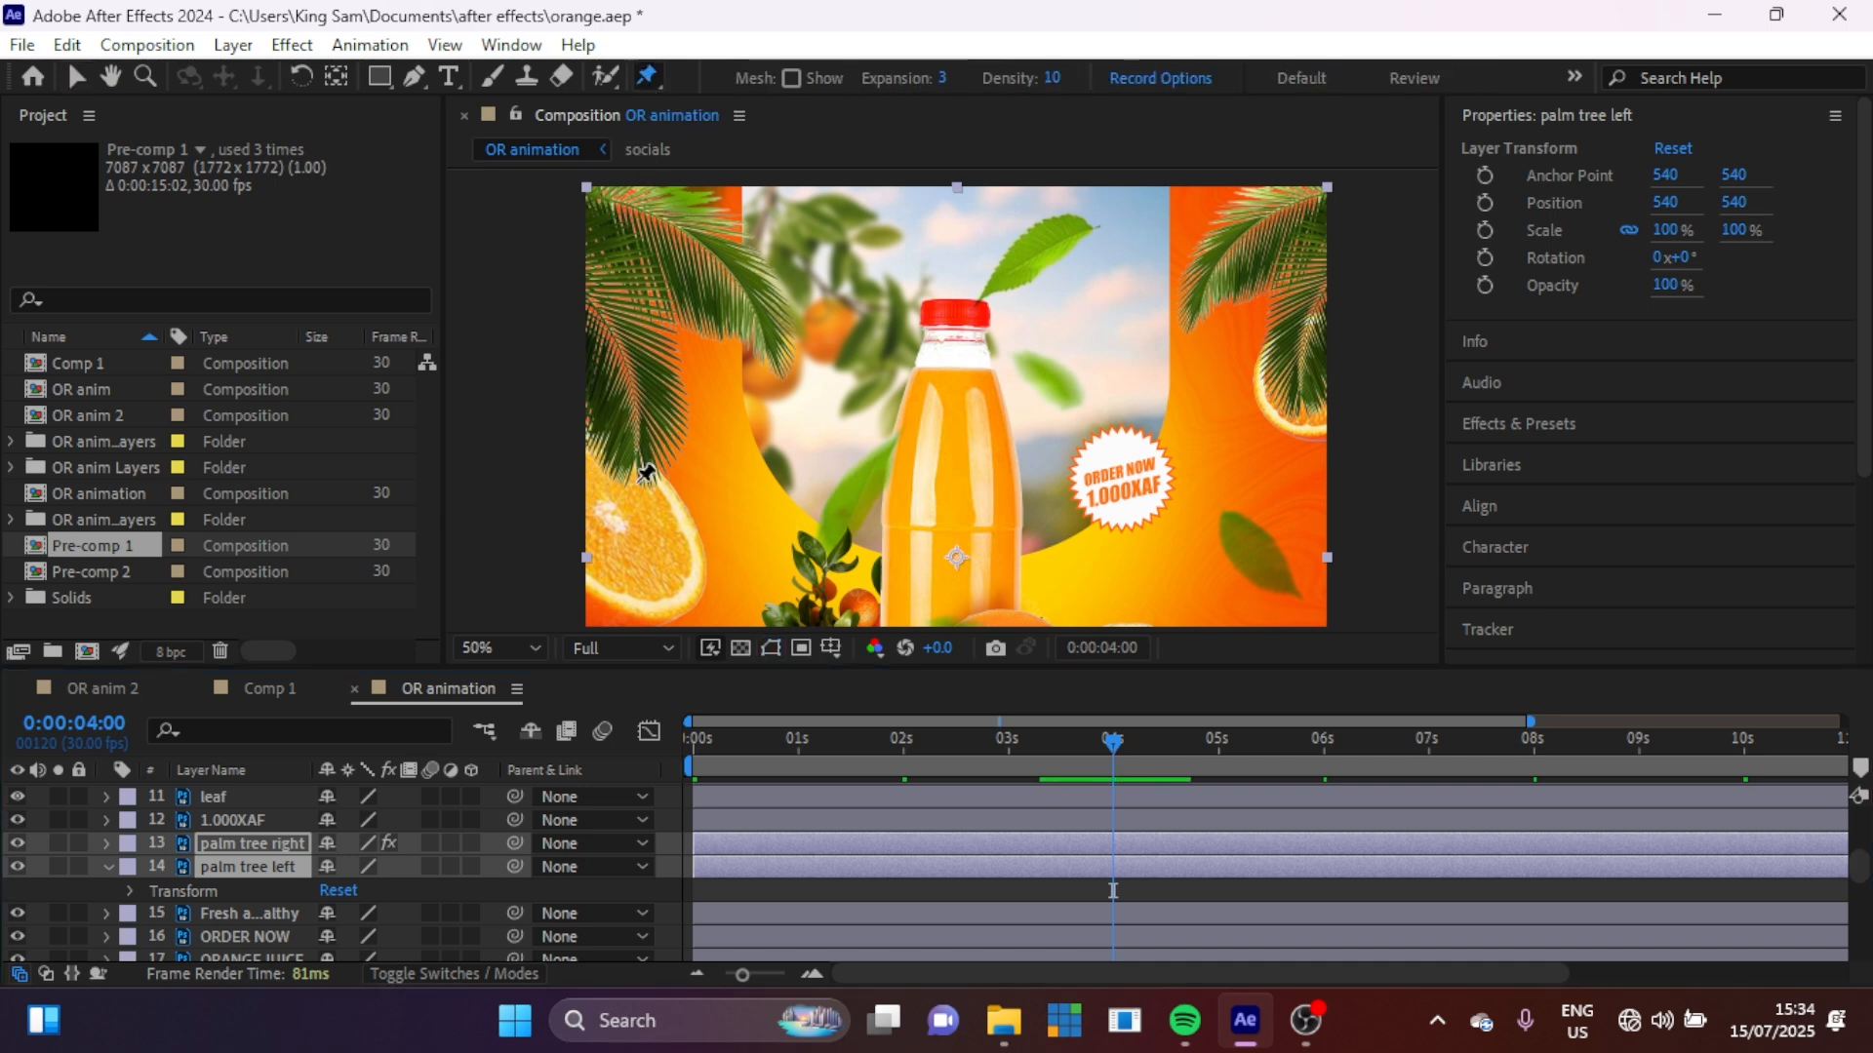
click(640, 484)
click(627, 370)
click(585, 292)
click(778, 378)
click(719, 257)
click(585, 193)
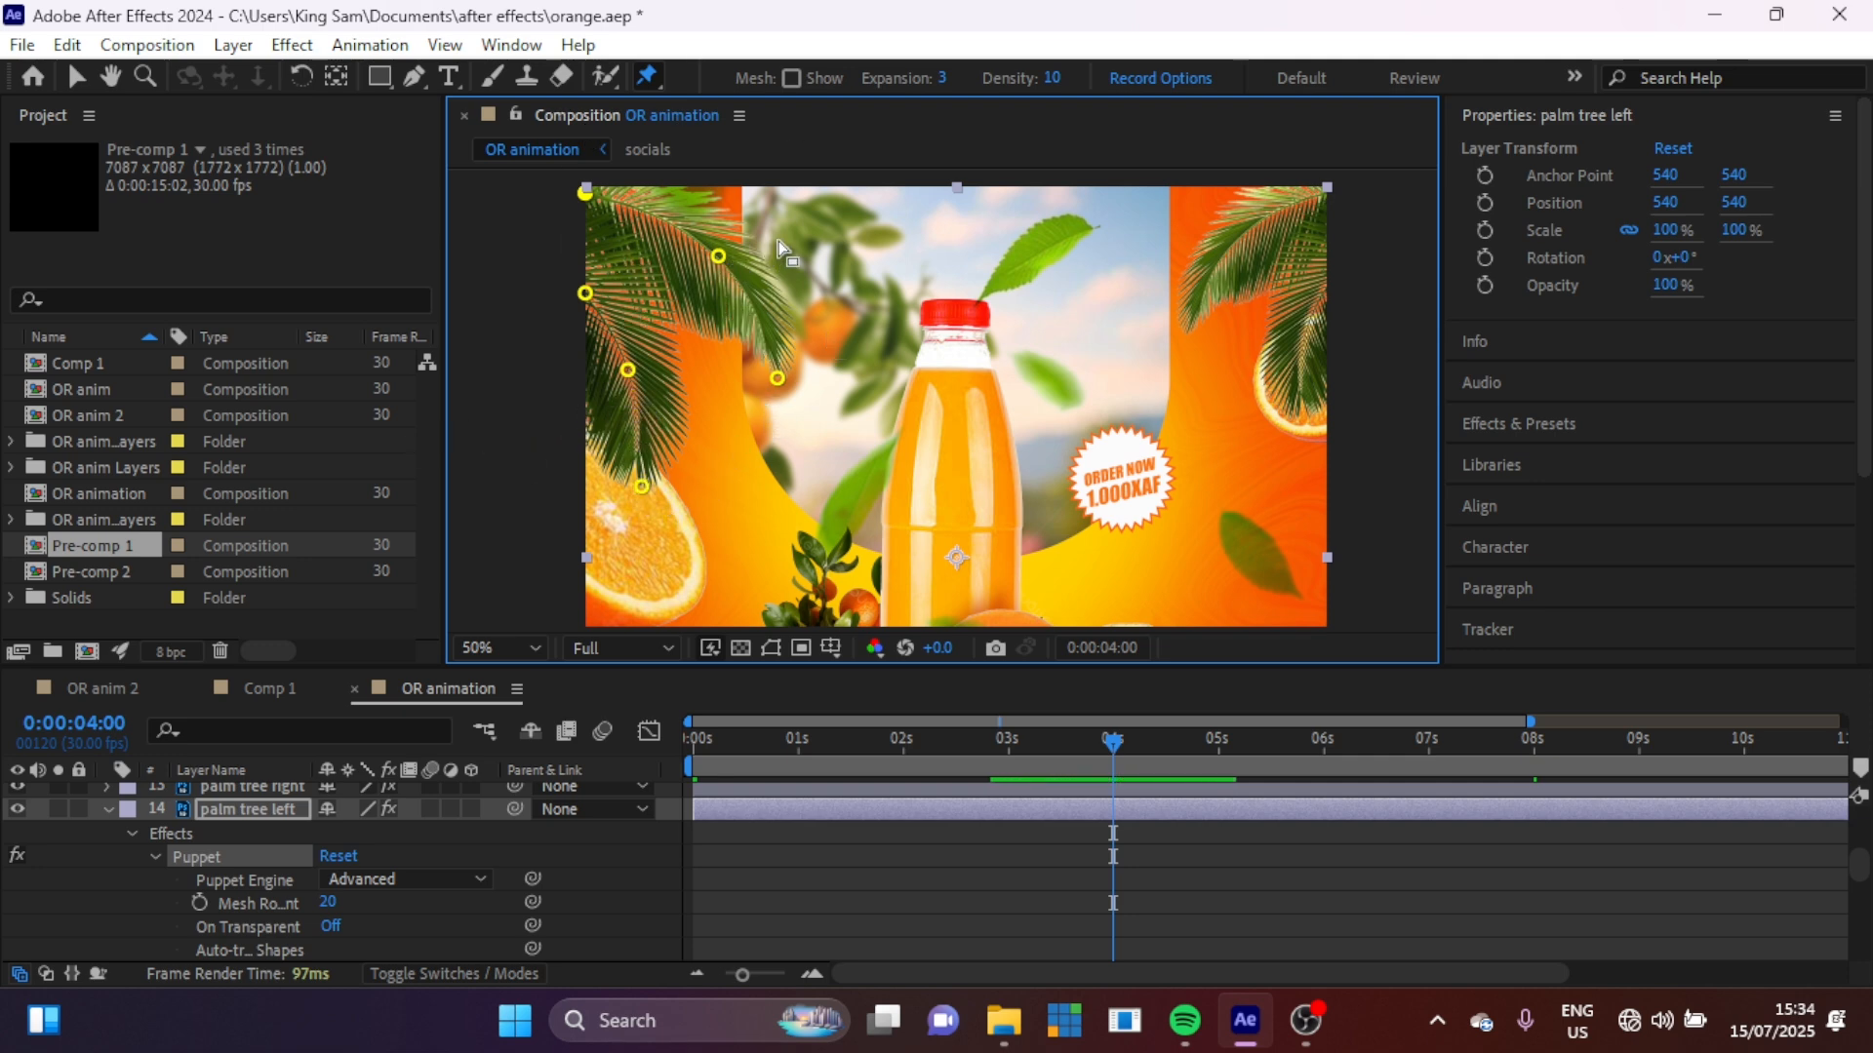
Step: At 2 seconds, move the middle pin of the palm tree left layer's upper frond slightly to the right and up
click(904, 756)
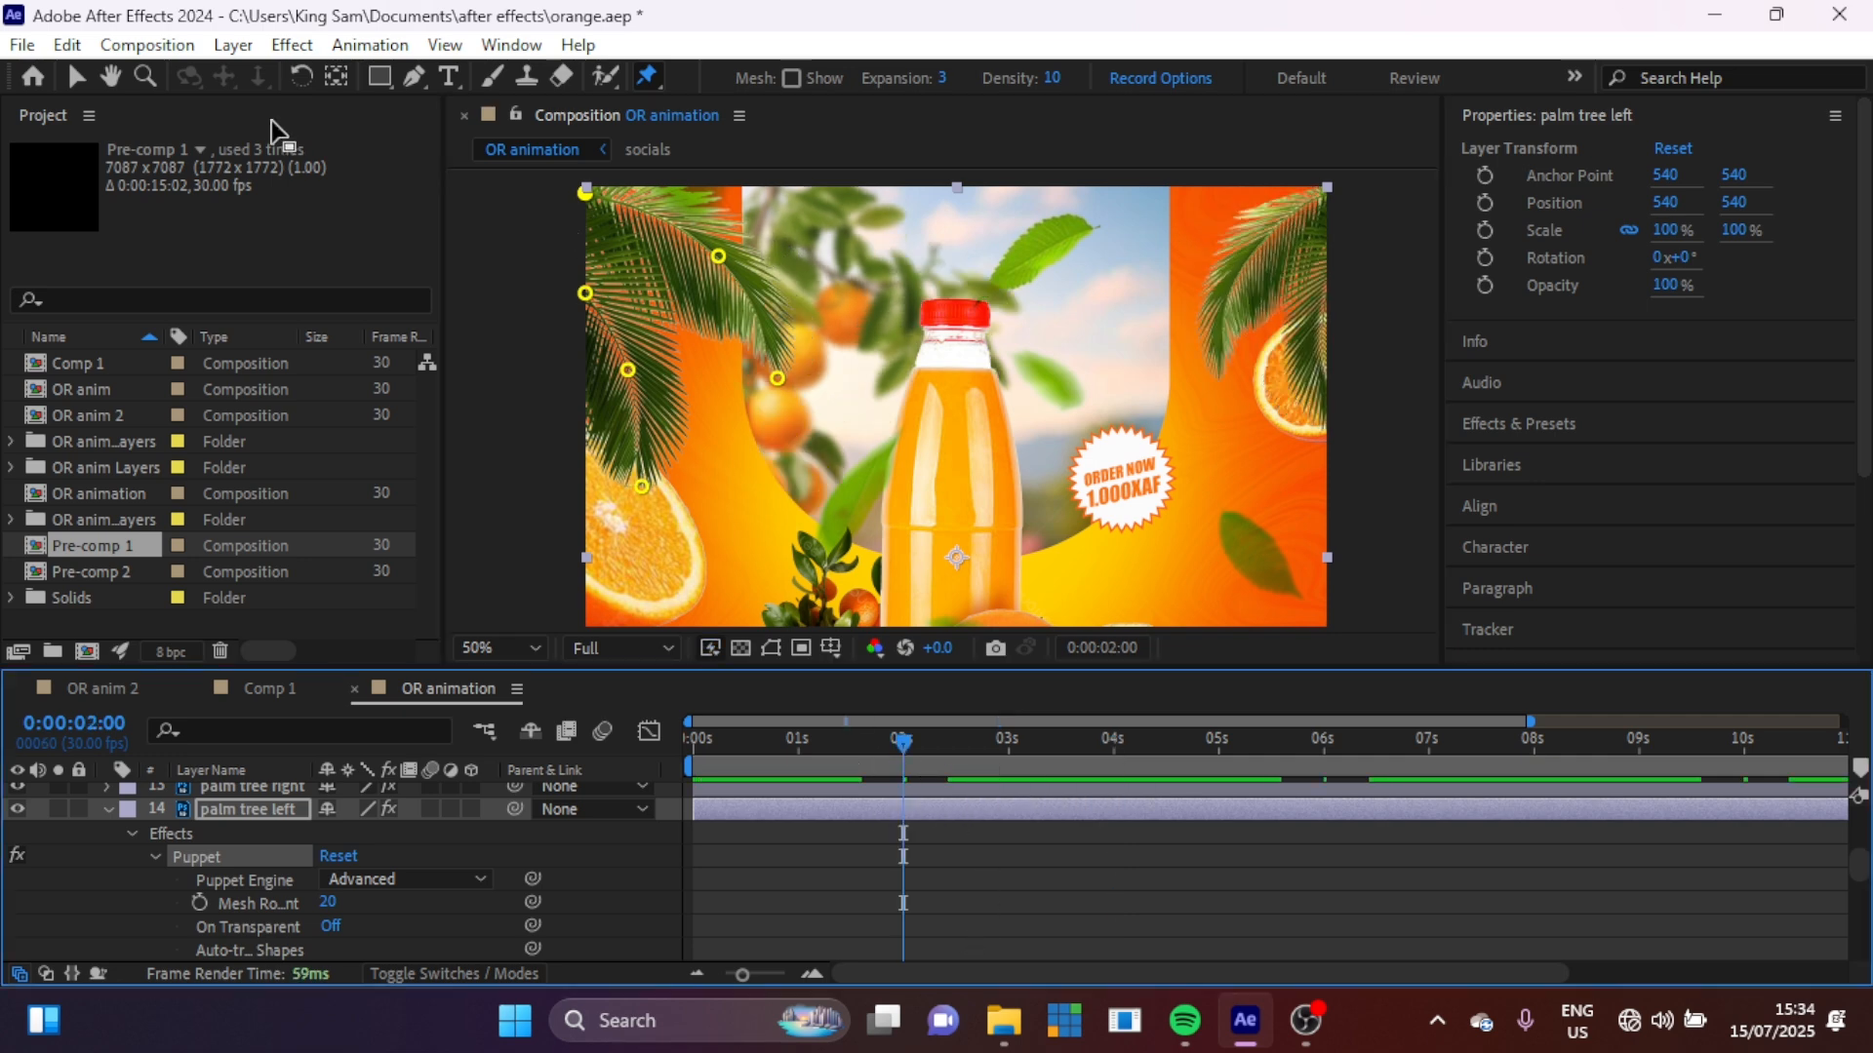
click(76, 75)
drag(718, 256, 737, 250)
Step: Reveal the palm tree left layer's pin keyframes and copy the ones at 4 seconds to 0 seconds
key(u)
drag(1073, 856, 1179, 963)
key(ctrl+c)
drag(903, 745, 611, 749)
key(ctrl+v)
Step: Apply Easy Ease to the palm tree left layer's pin keyframes and add a loopOut() expression to its moving pins
drag(1166, 862, 682, 854)
key(F9)
alt+click(270, 925)
text(loopOut())
click(582, 940)
scroll(581, 892, down, 1)
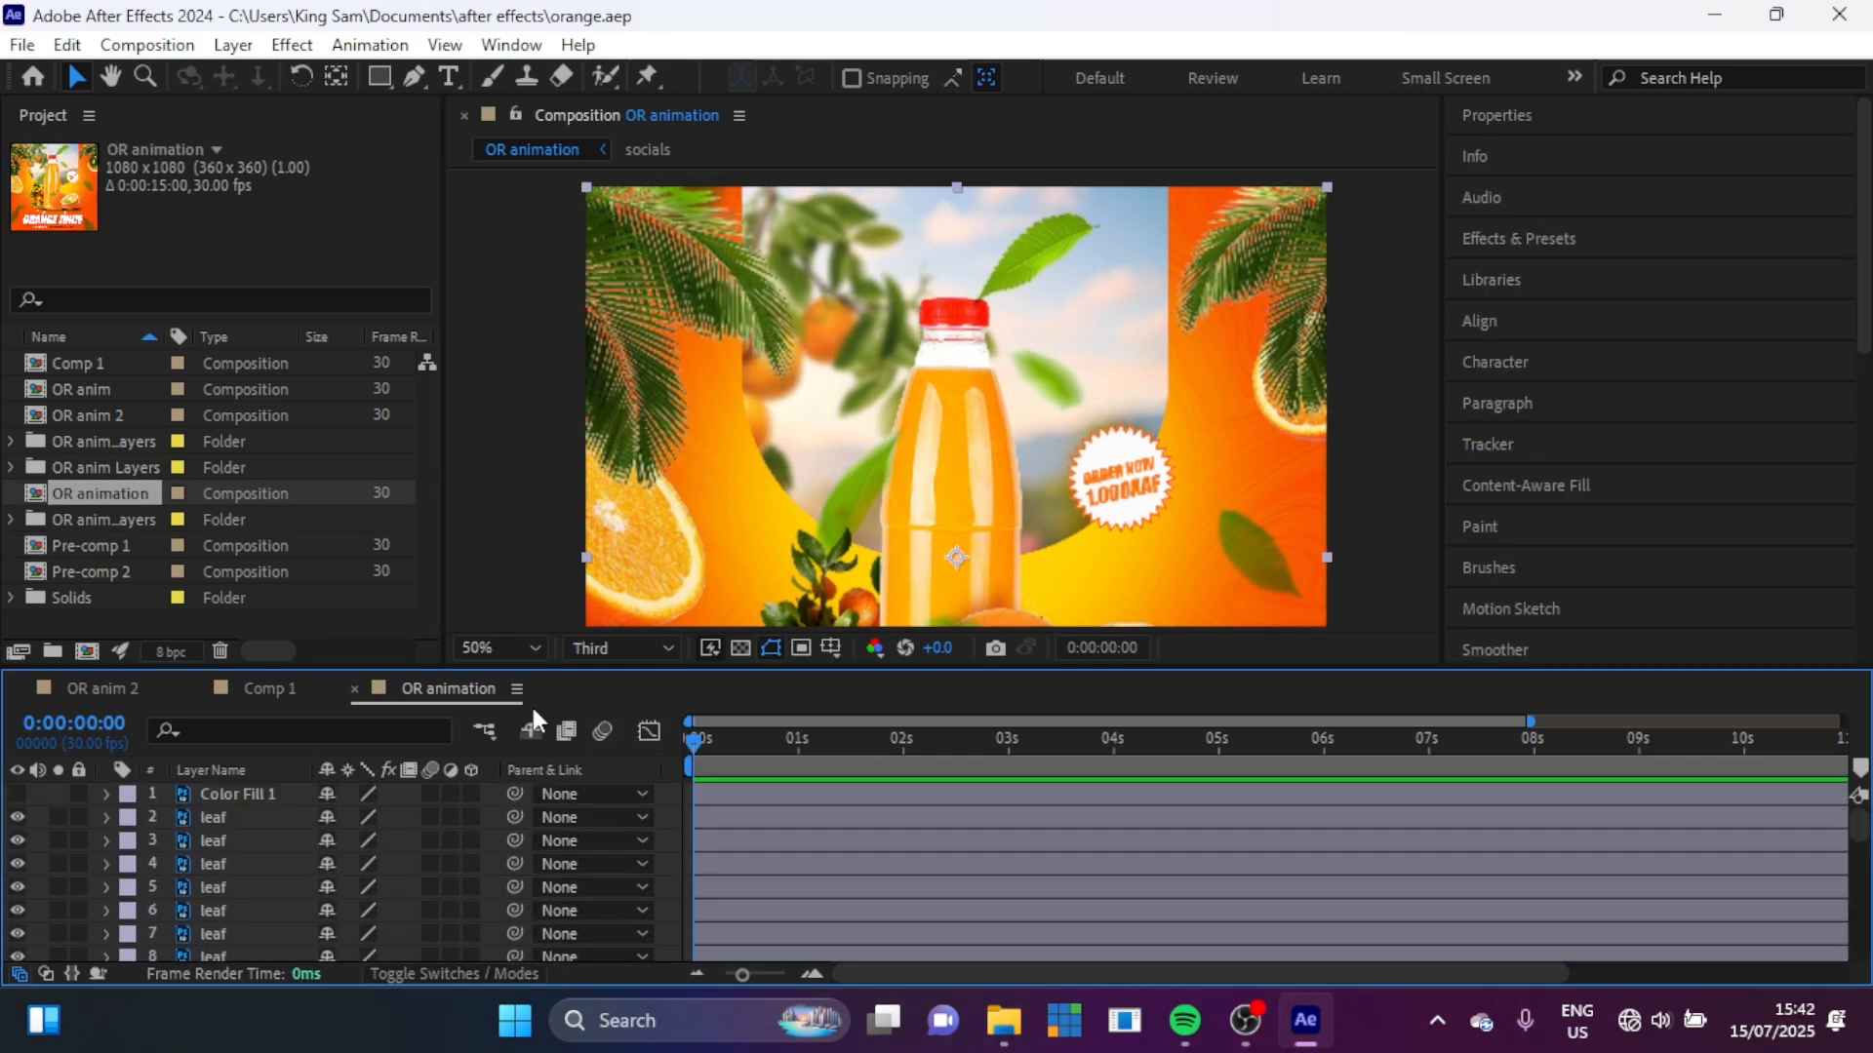
Step: Preview the OR animation composition from the start to check the sway of the palm leaves
key(space)
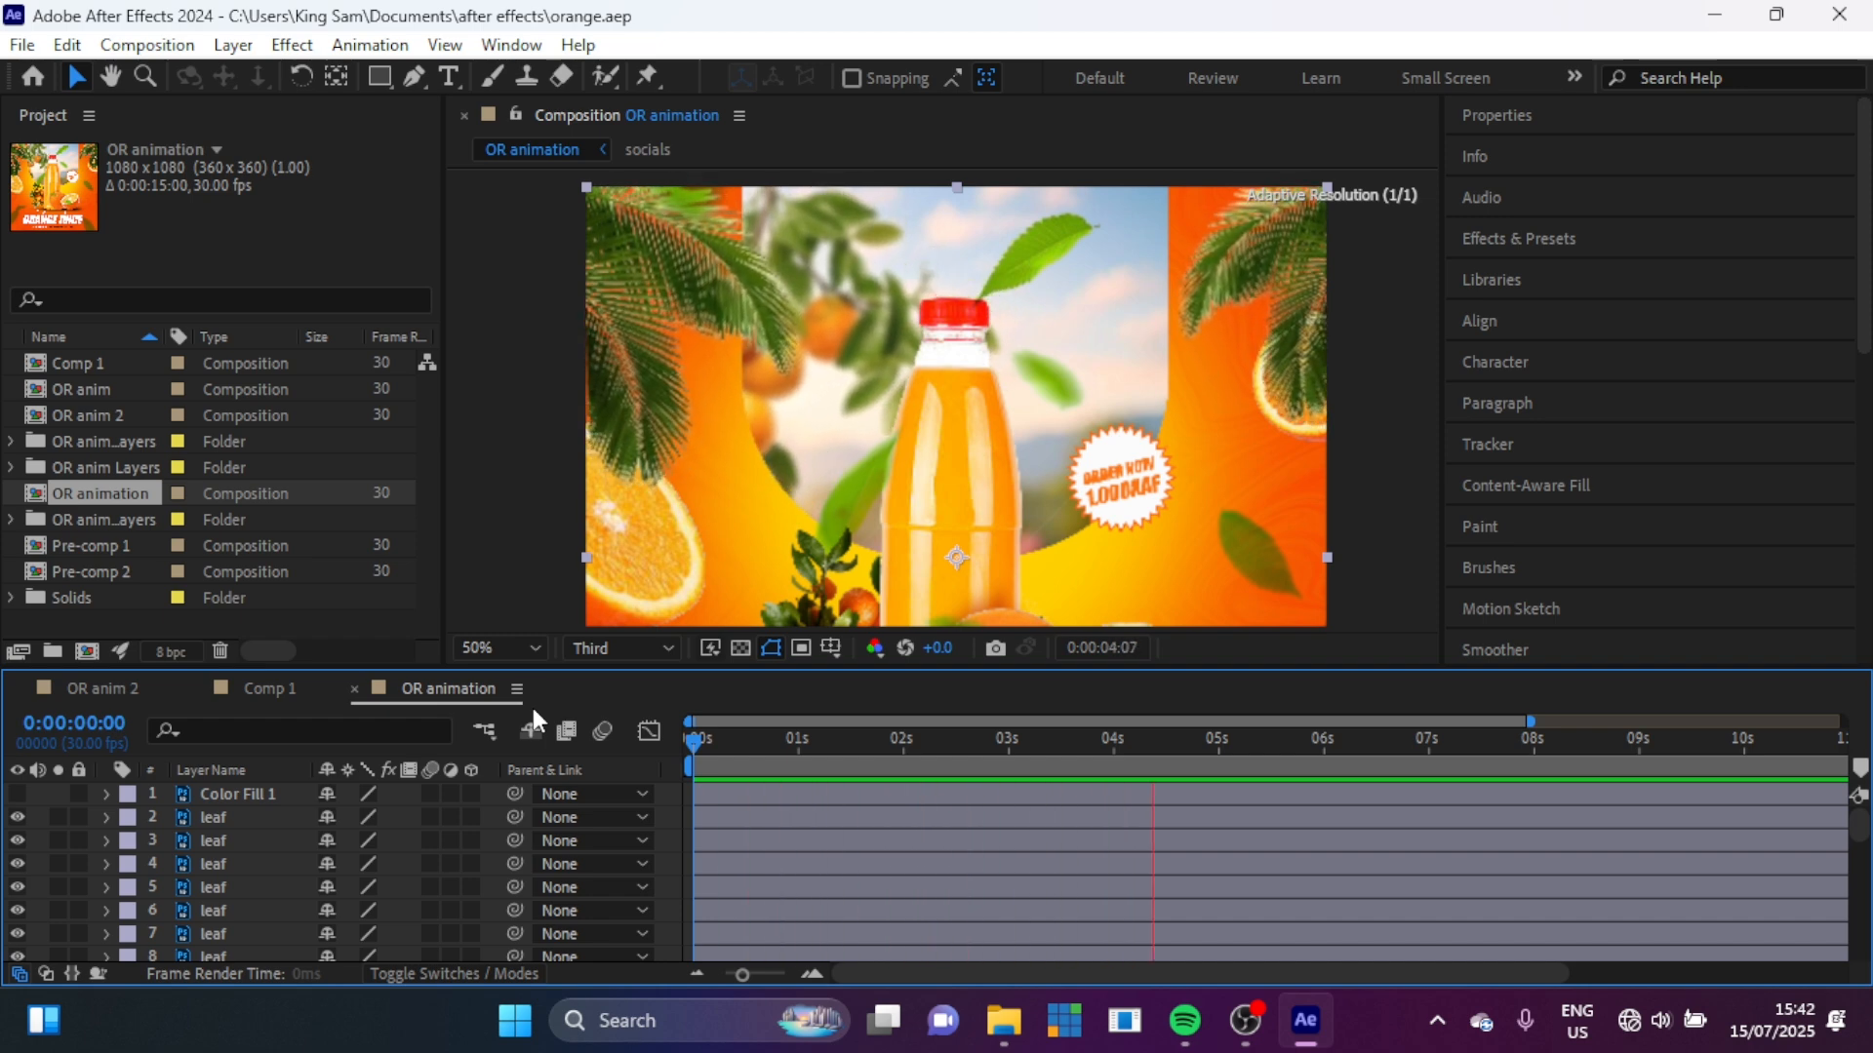
key(space)
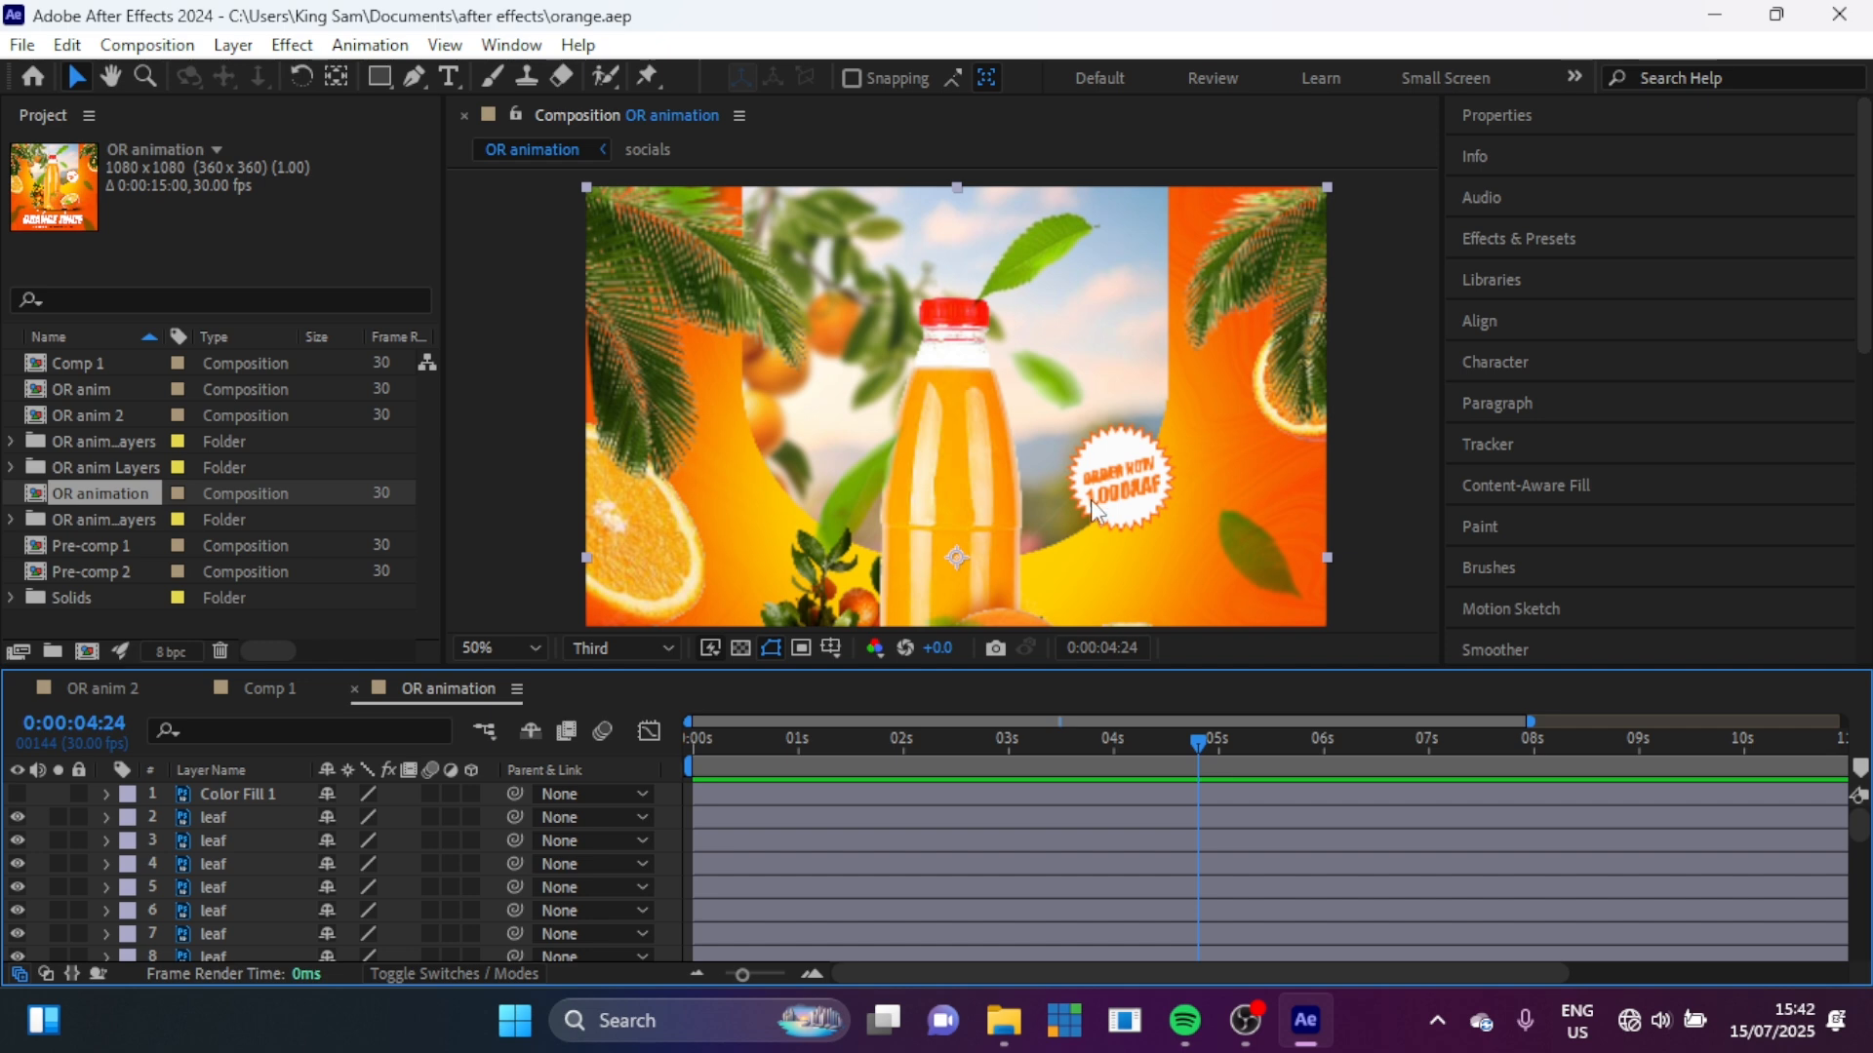
Step: Identify the layer of the small orange plant beside the bottle by toggling its visibility, and select that pngtree...6251 layer
key(h)
drag(1041, 523, 1038, 309)
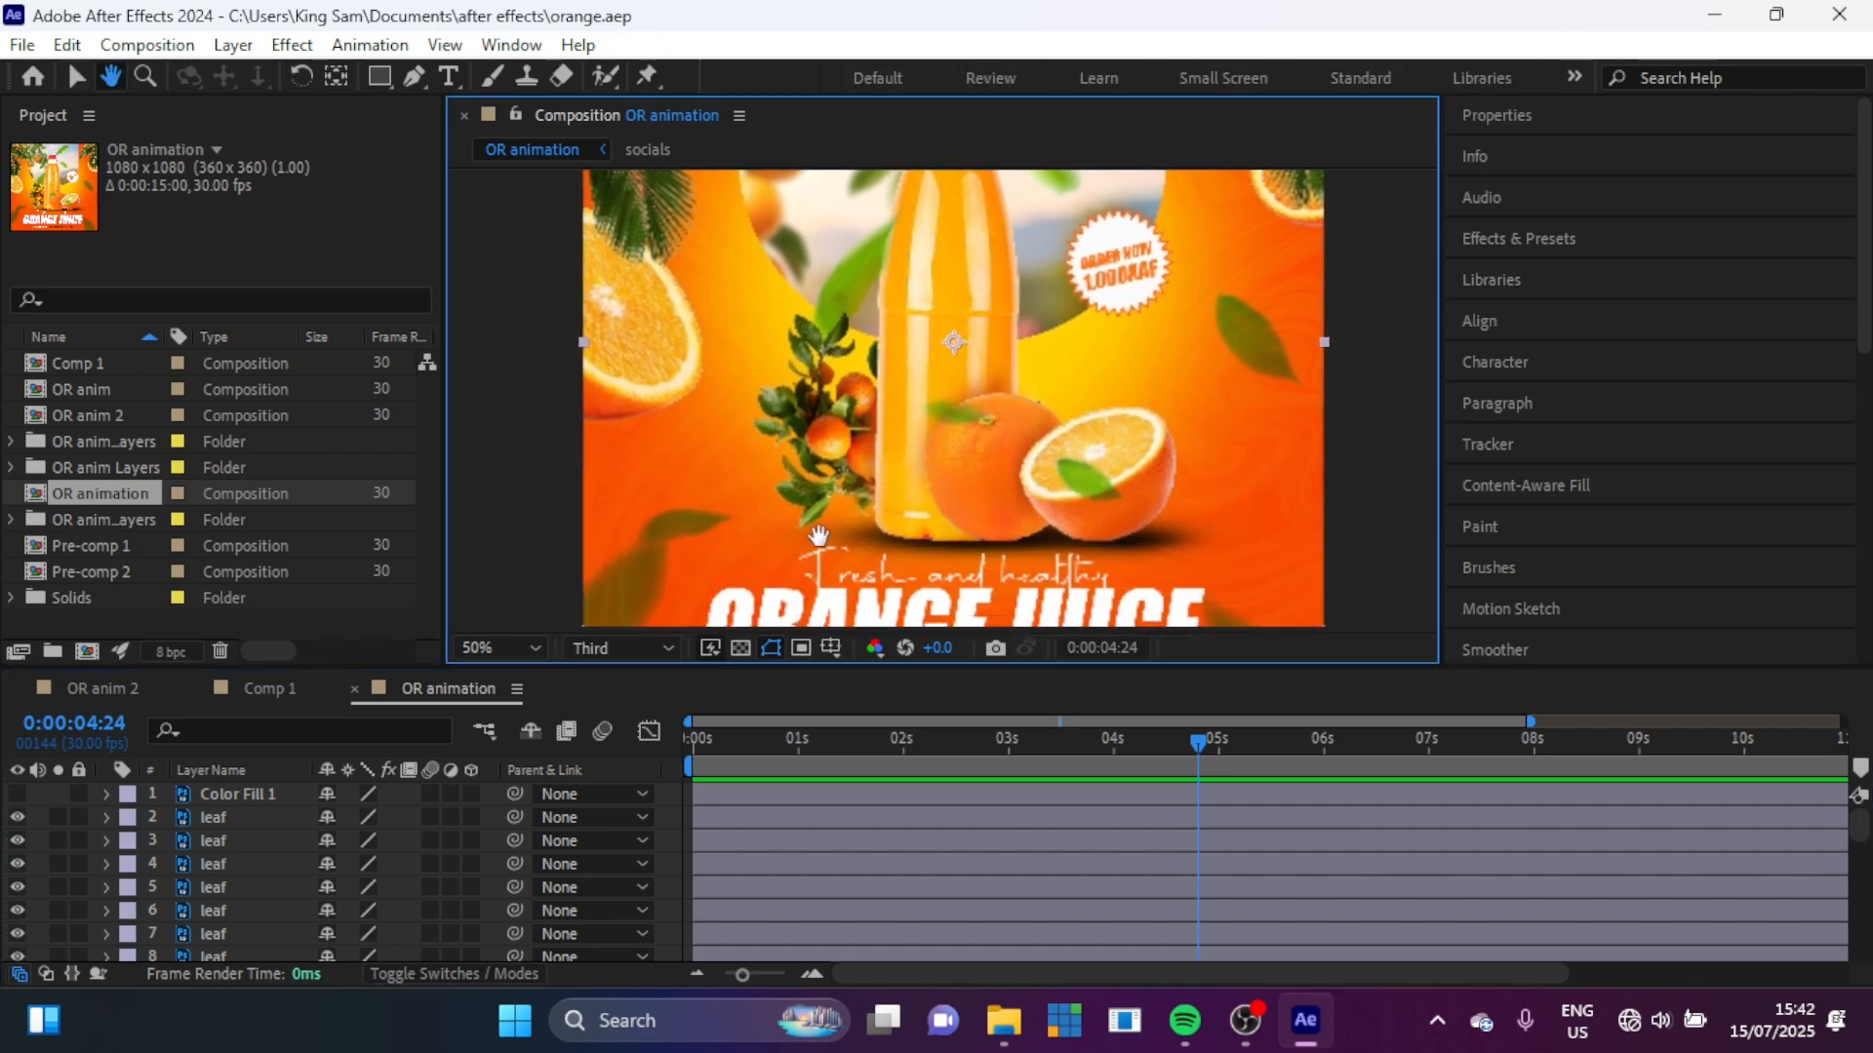
click(647, 77)
scroll(237, 854, down, 8)
scroll(238, 858, down, 1)
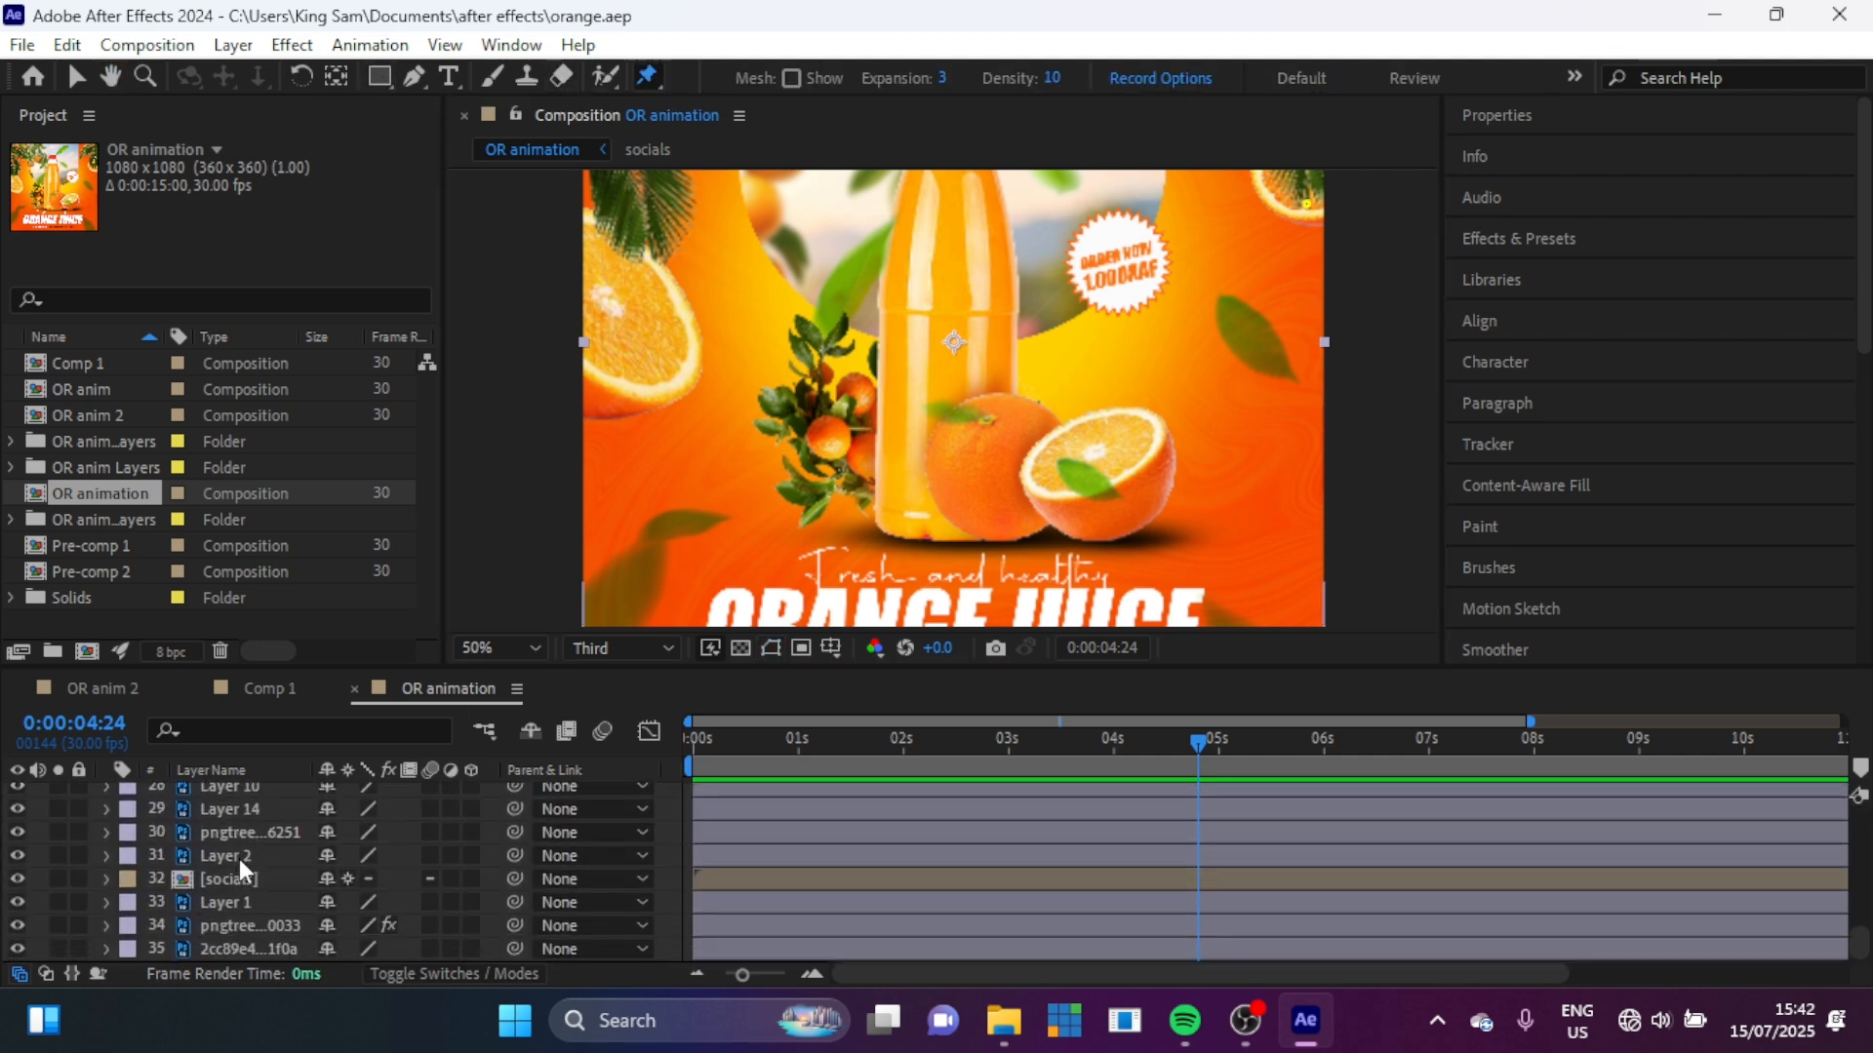
click(17, 843)
click(17, 842)
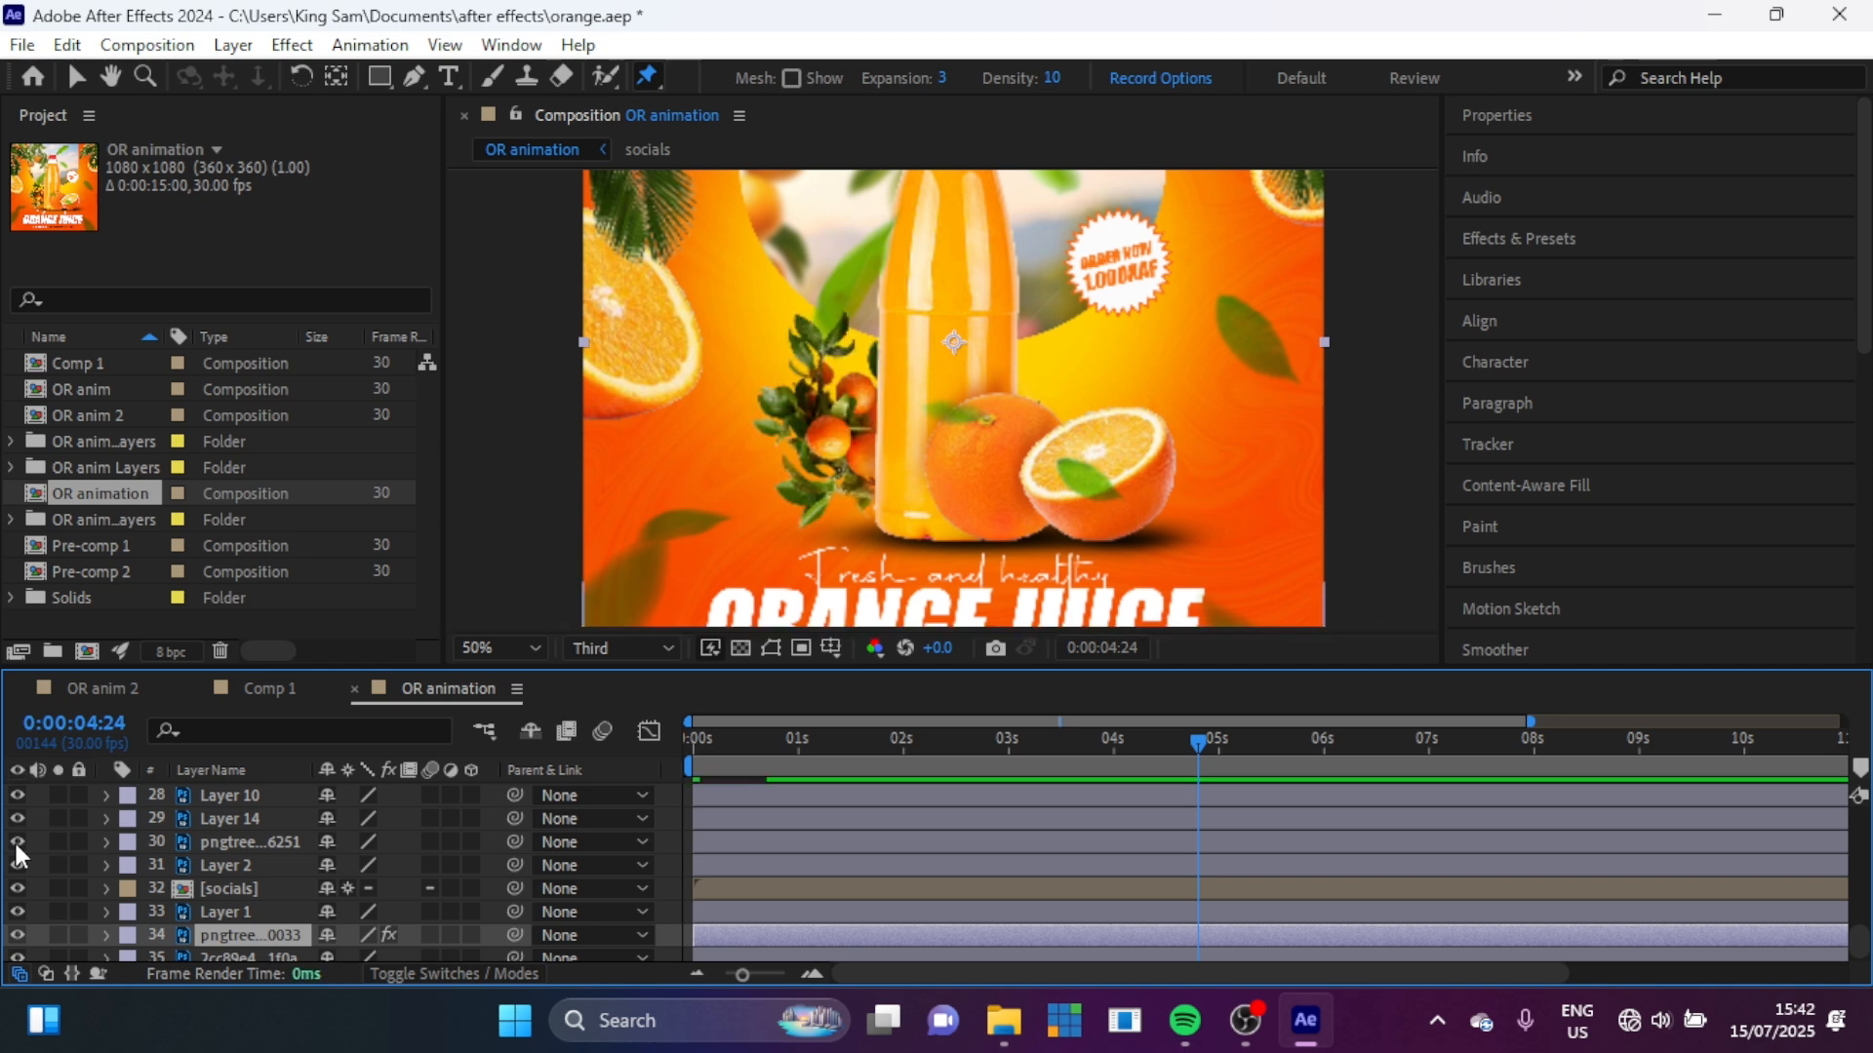
click(282, 846)
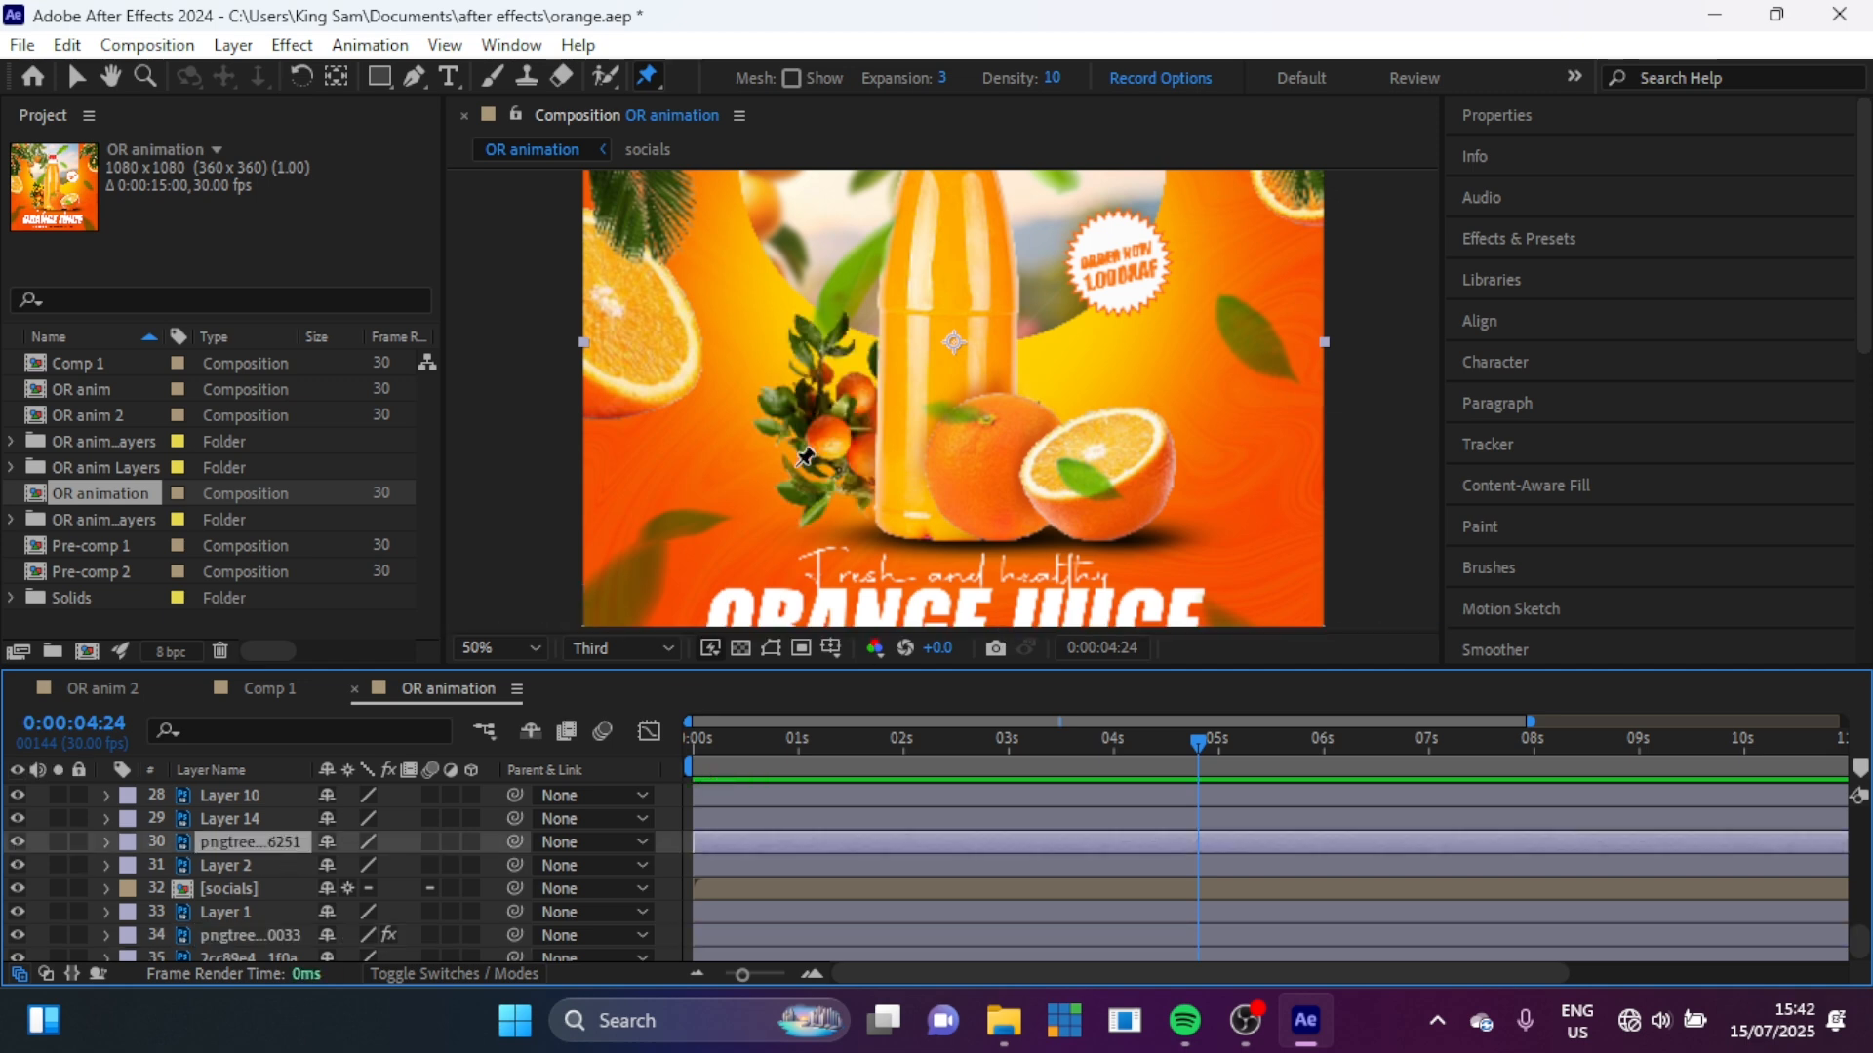
Step: Set the composition preview to 100% magnification and Half resolution, framed on the small orange plant
key(period)
key(period)
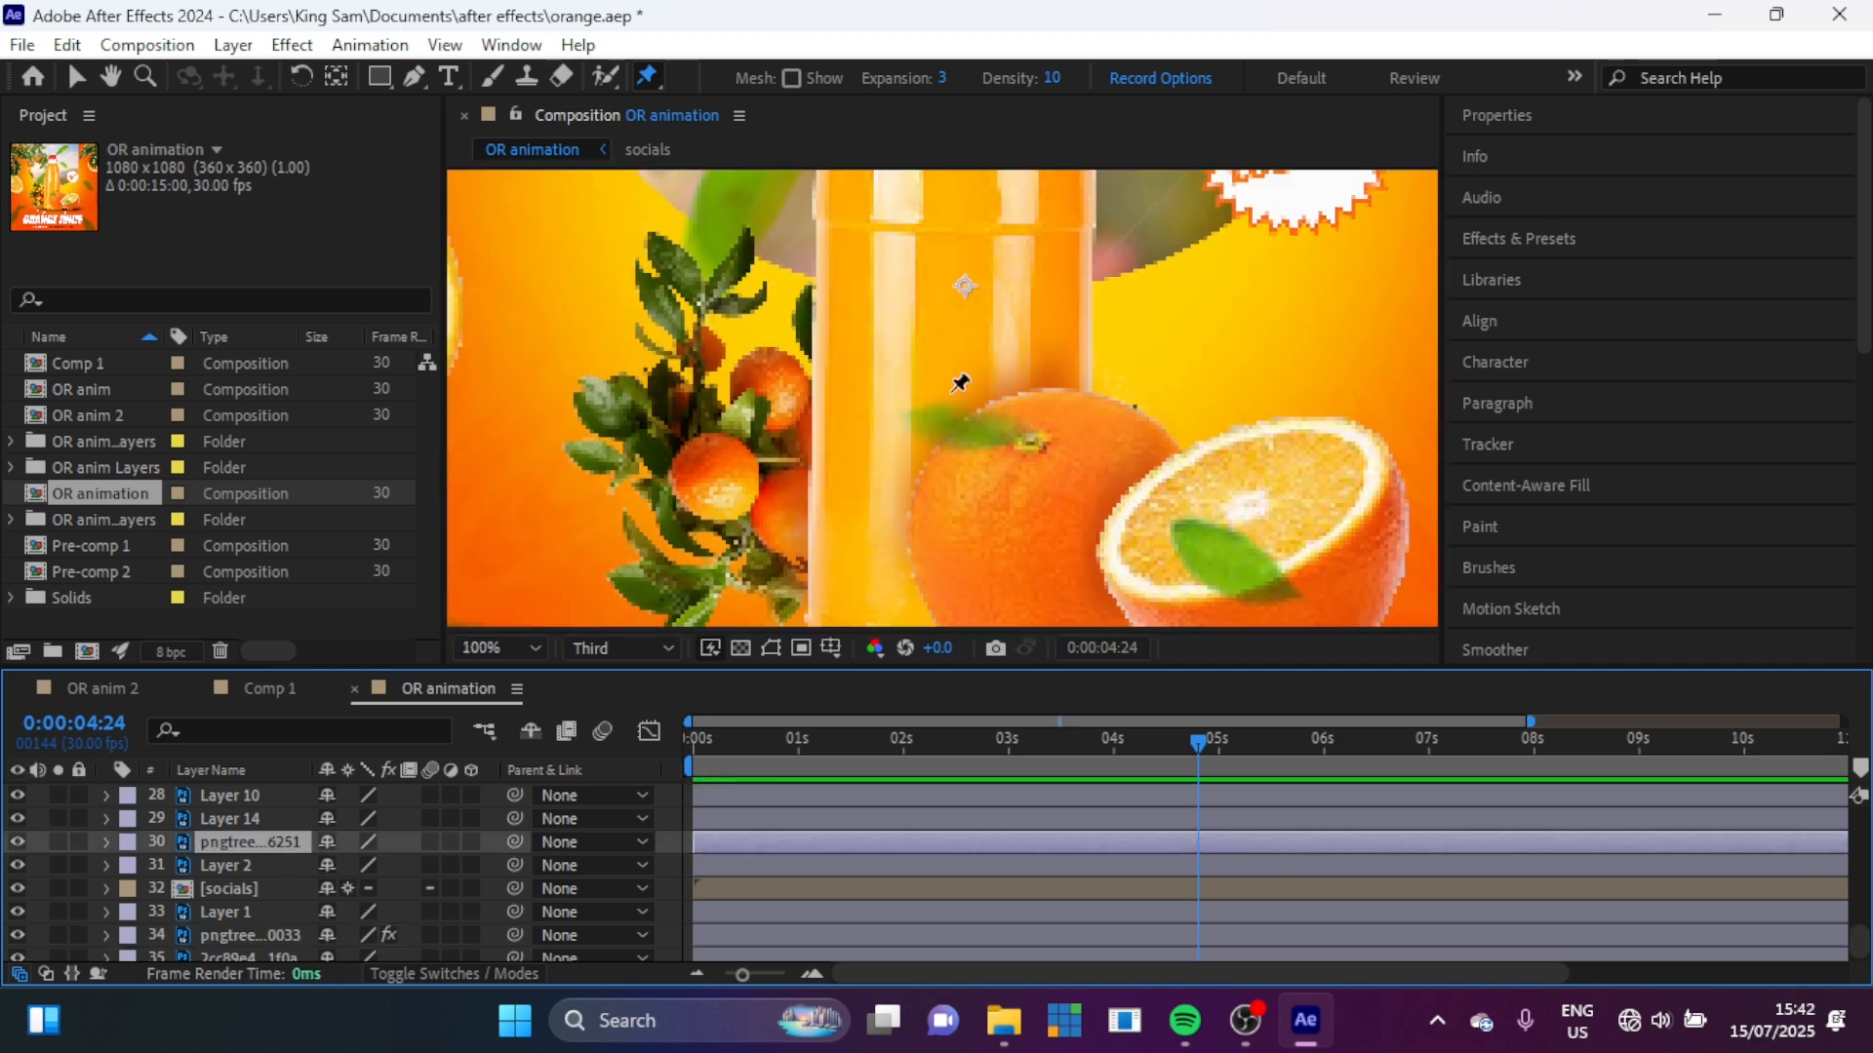
key(h)
drag(897, 505, 895, 449)
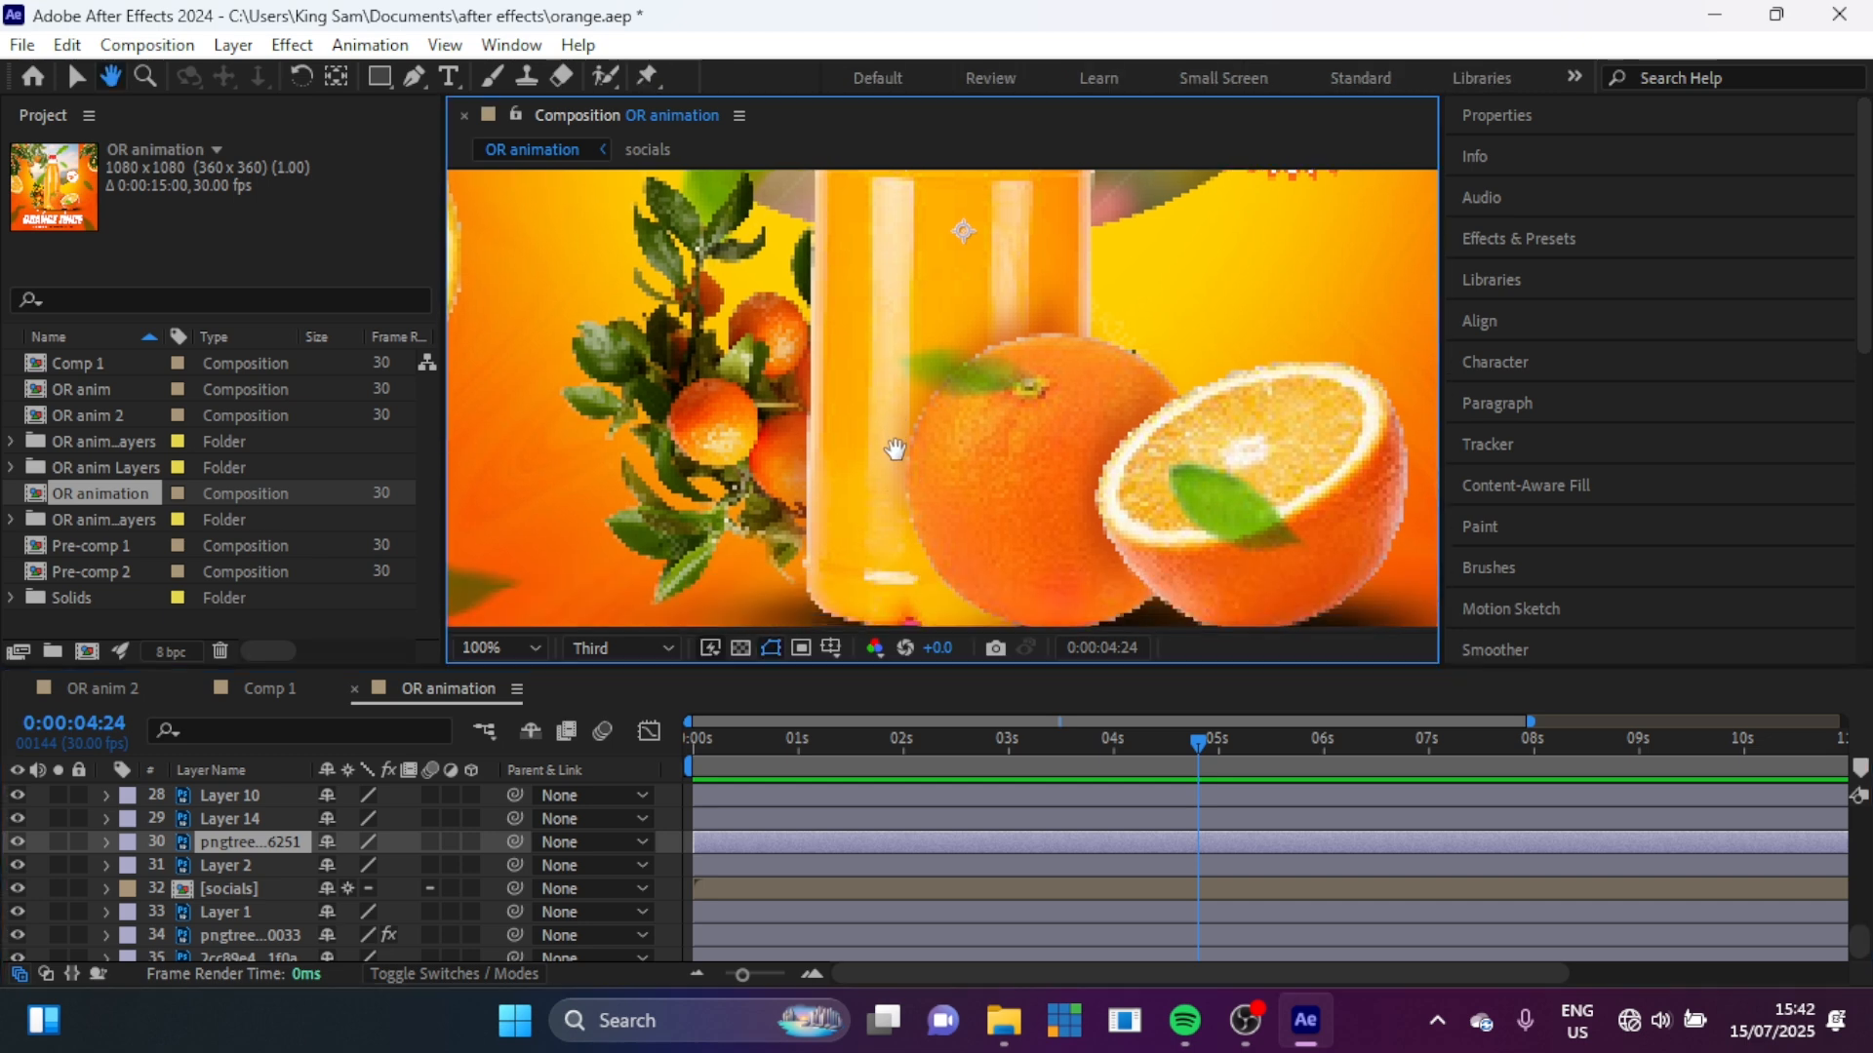
click(639, 660)
click(624, 738)
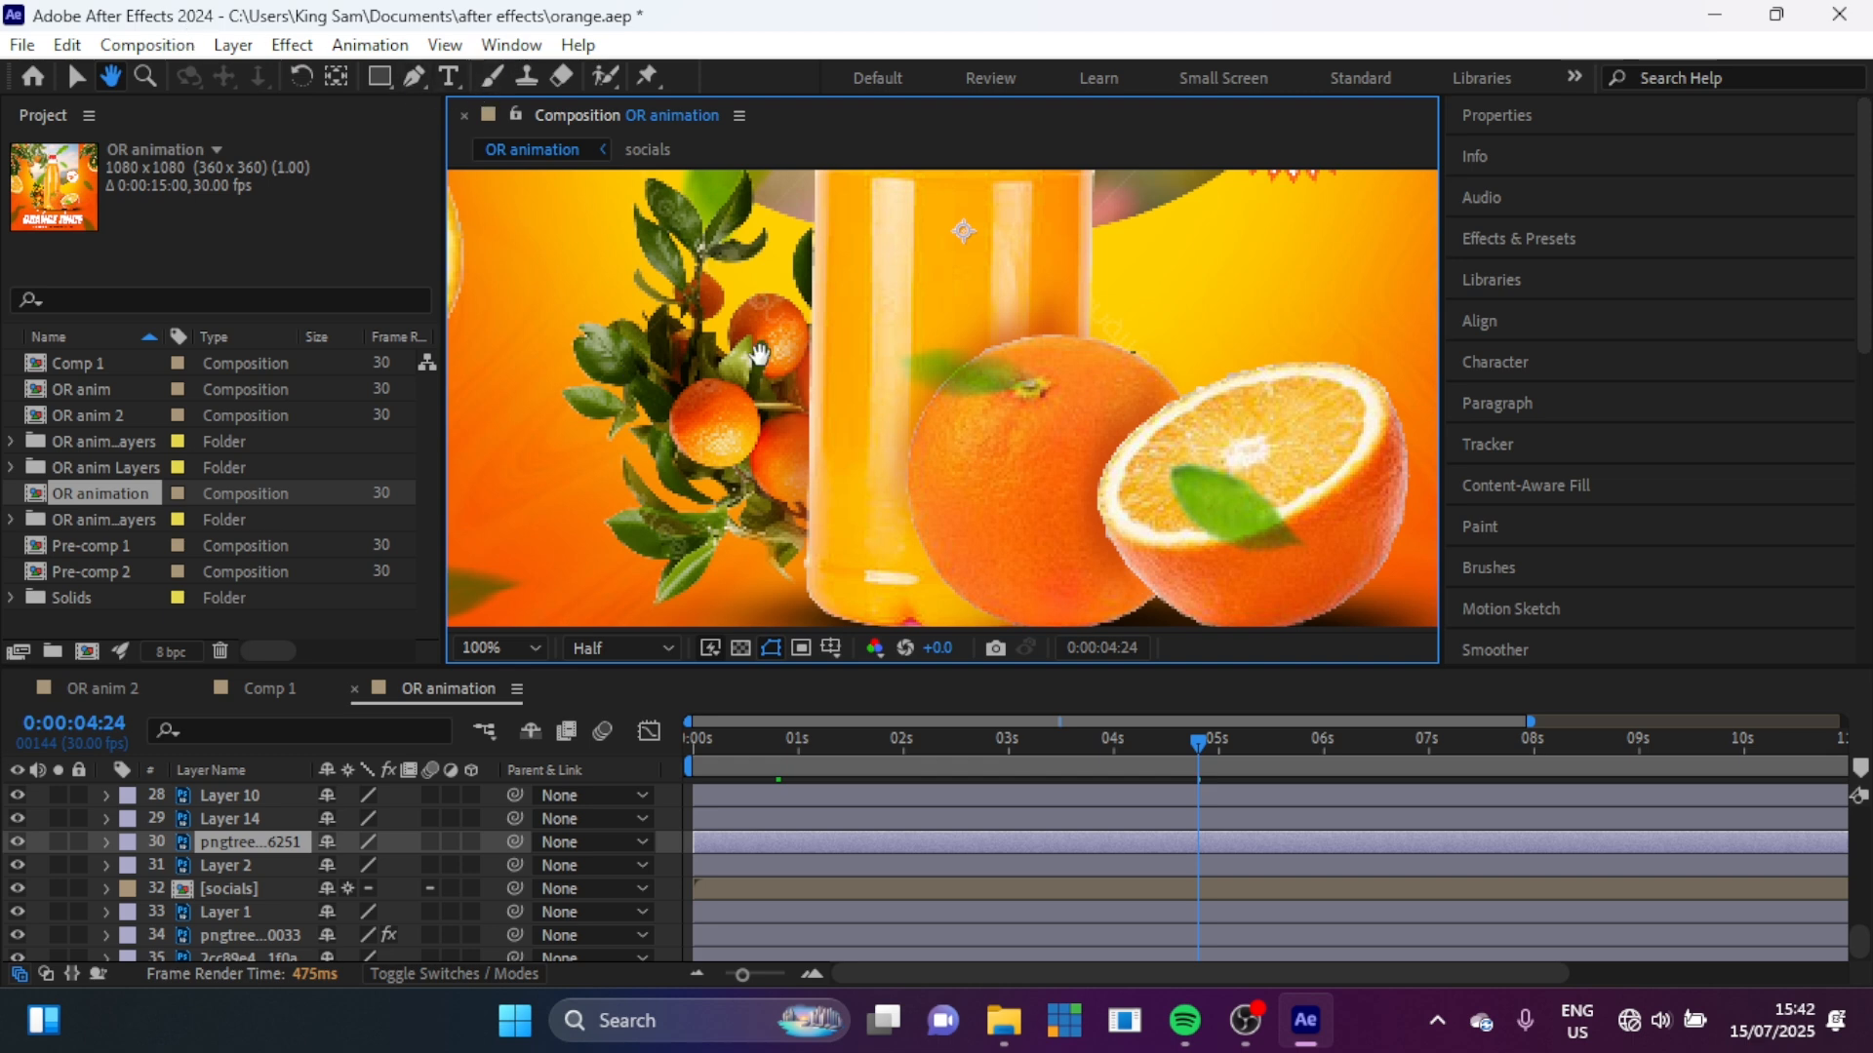
Step: At 0 seconds, place nine puppet pins on the small orange plant, along its stem and at its outer leaf tips
drag(745, 747, 663, 747)
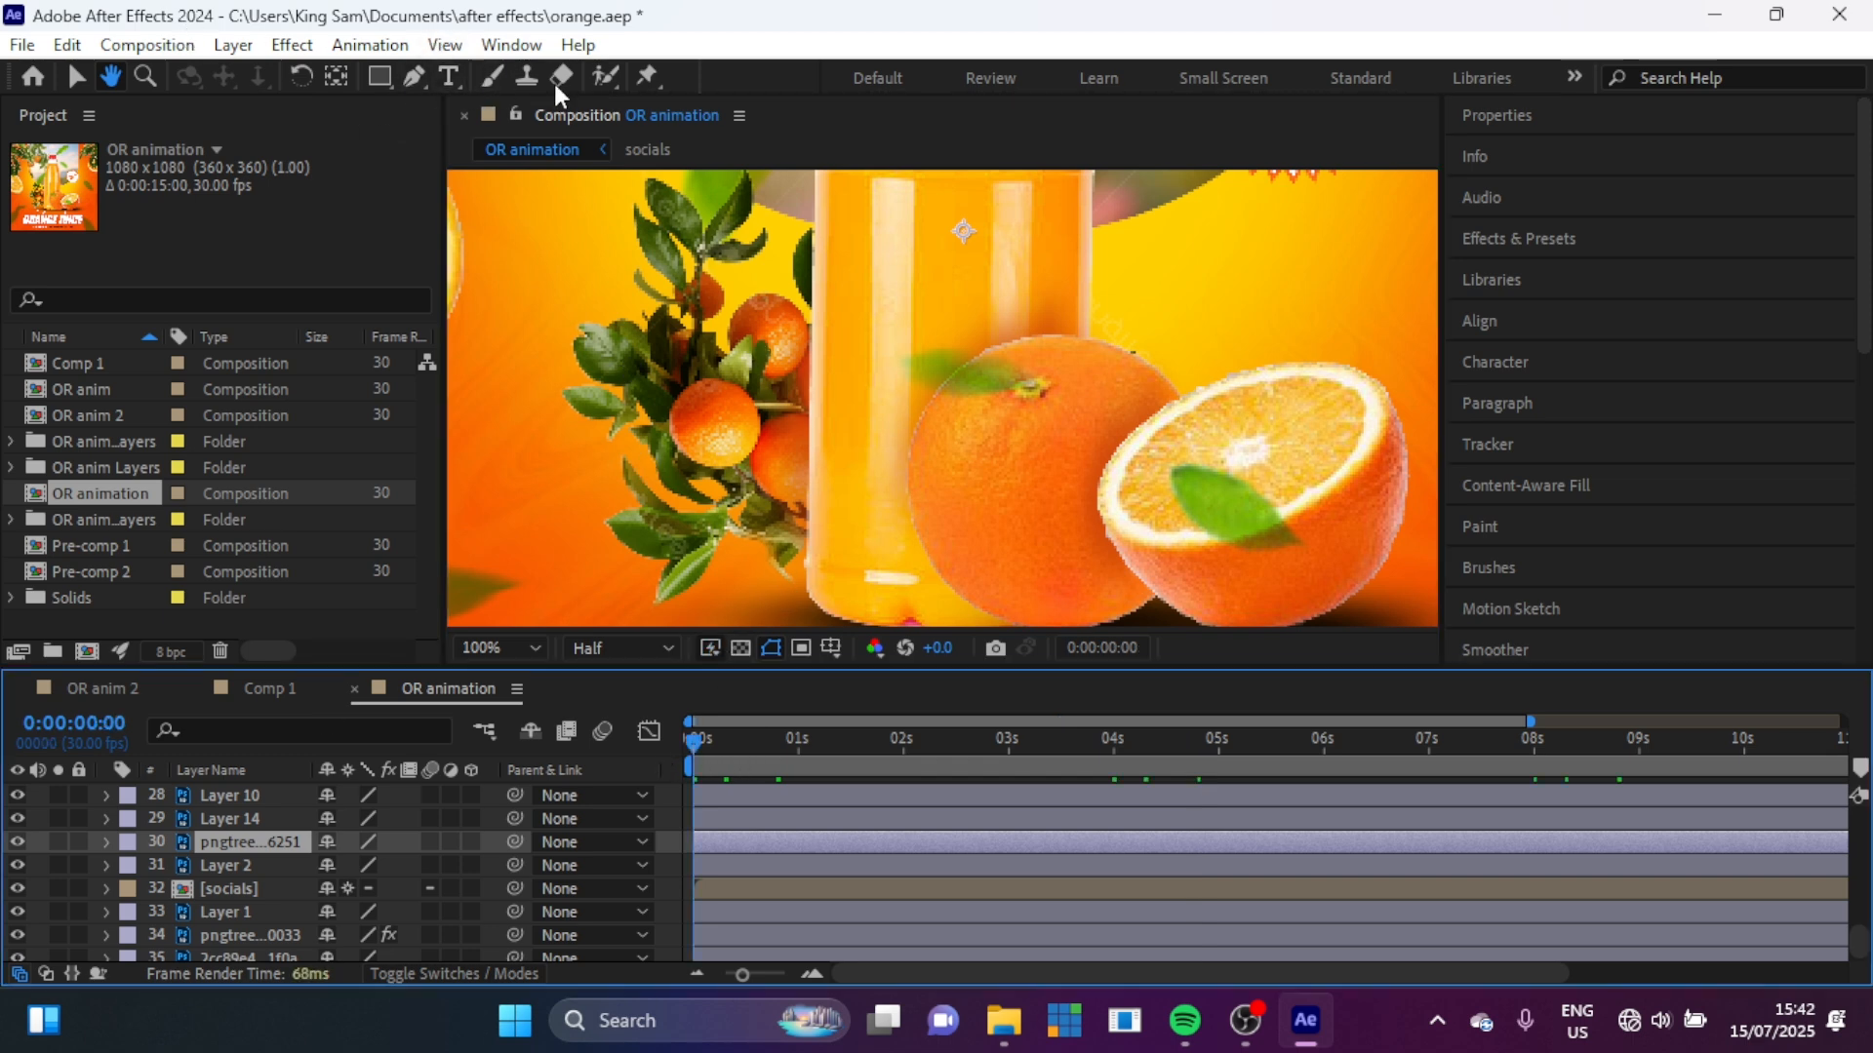
click(647, 74)
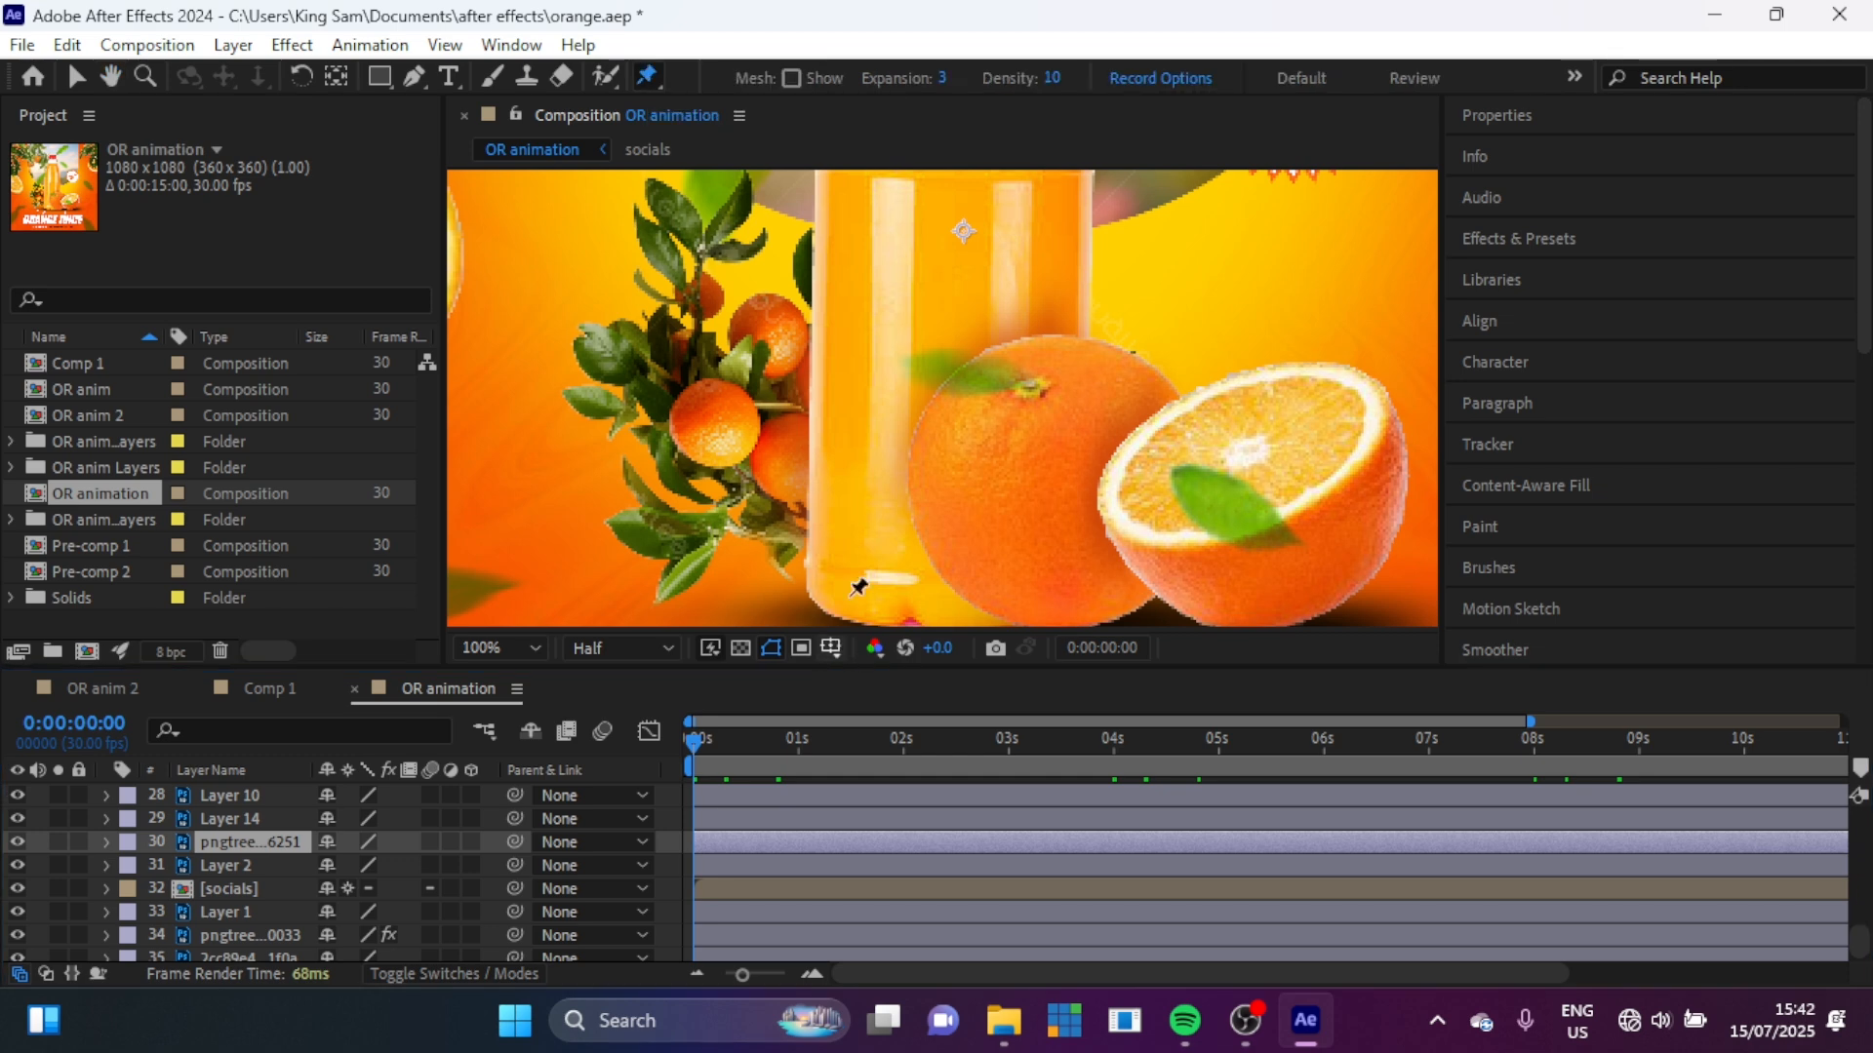
click(748, 490)
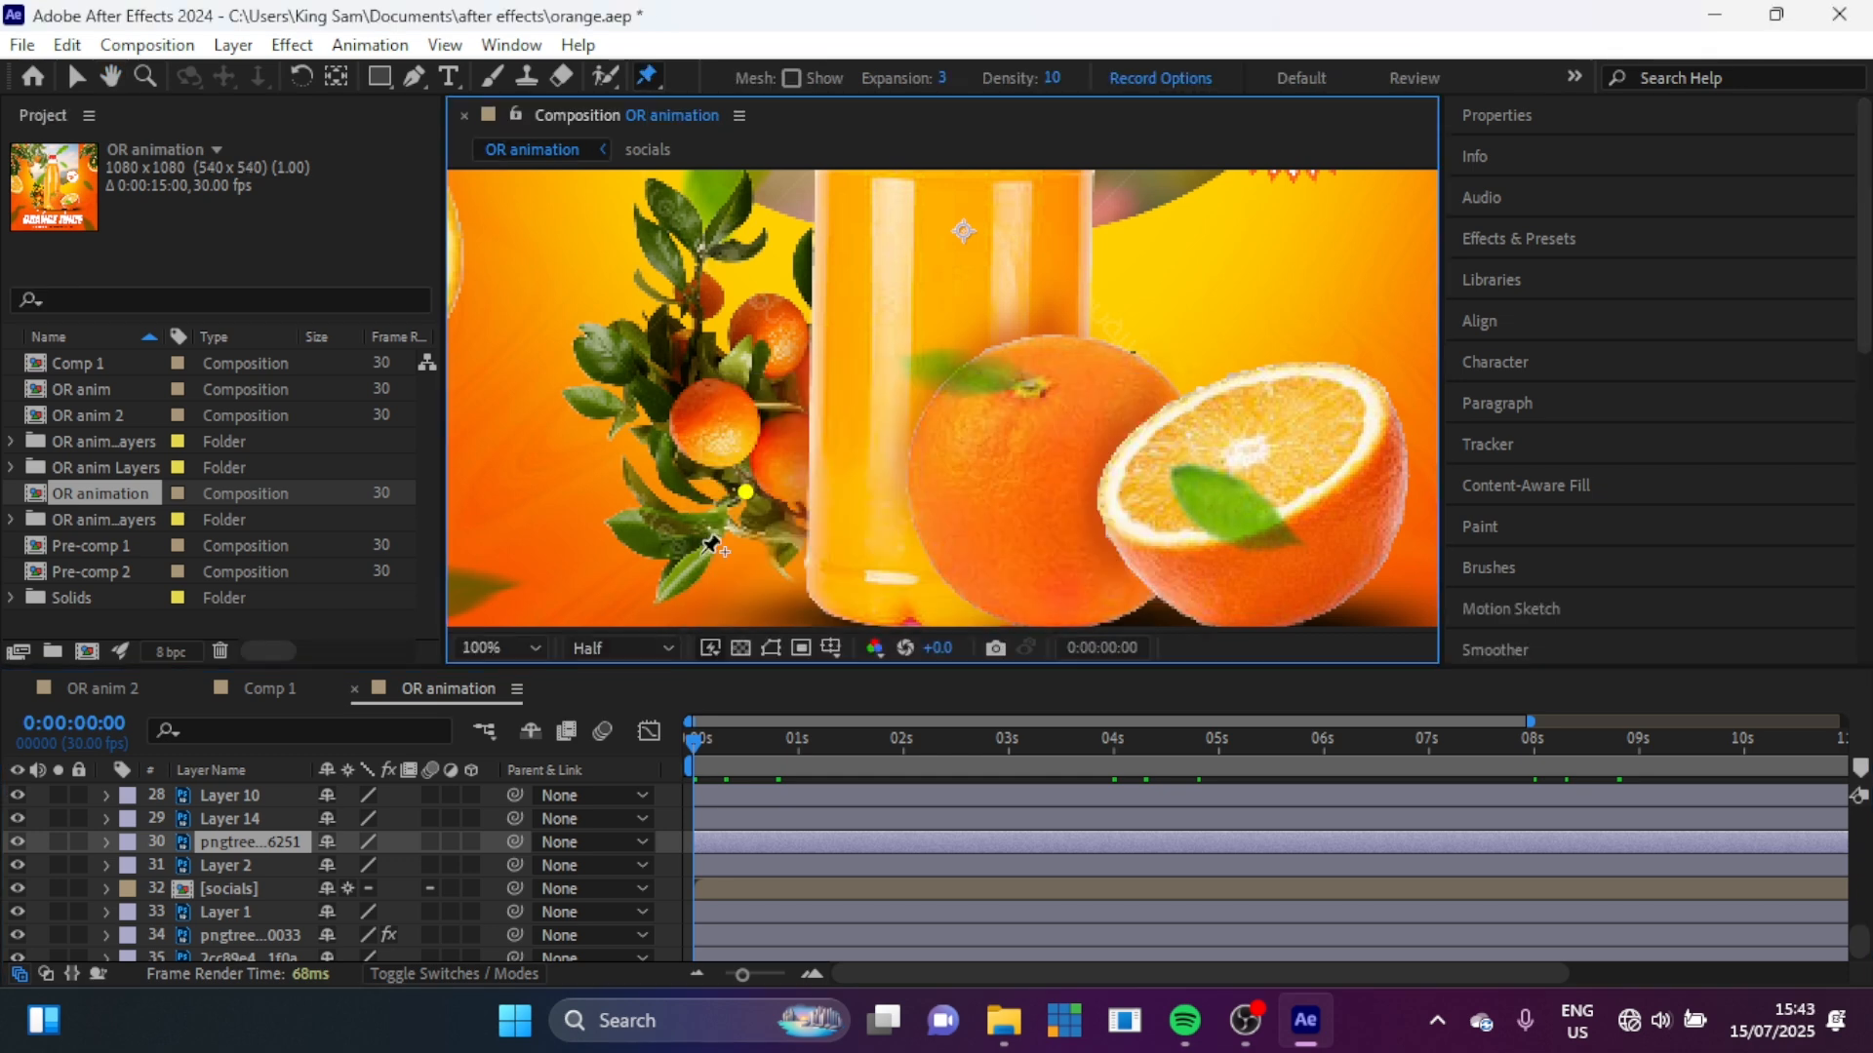
click(657, 601)
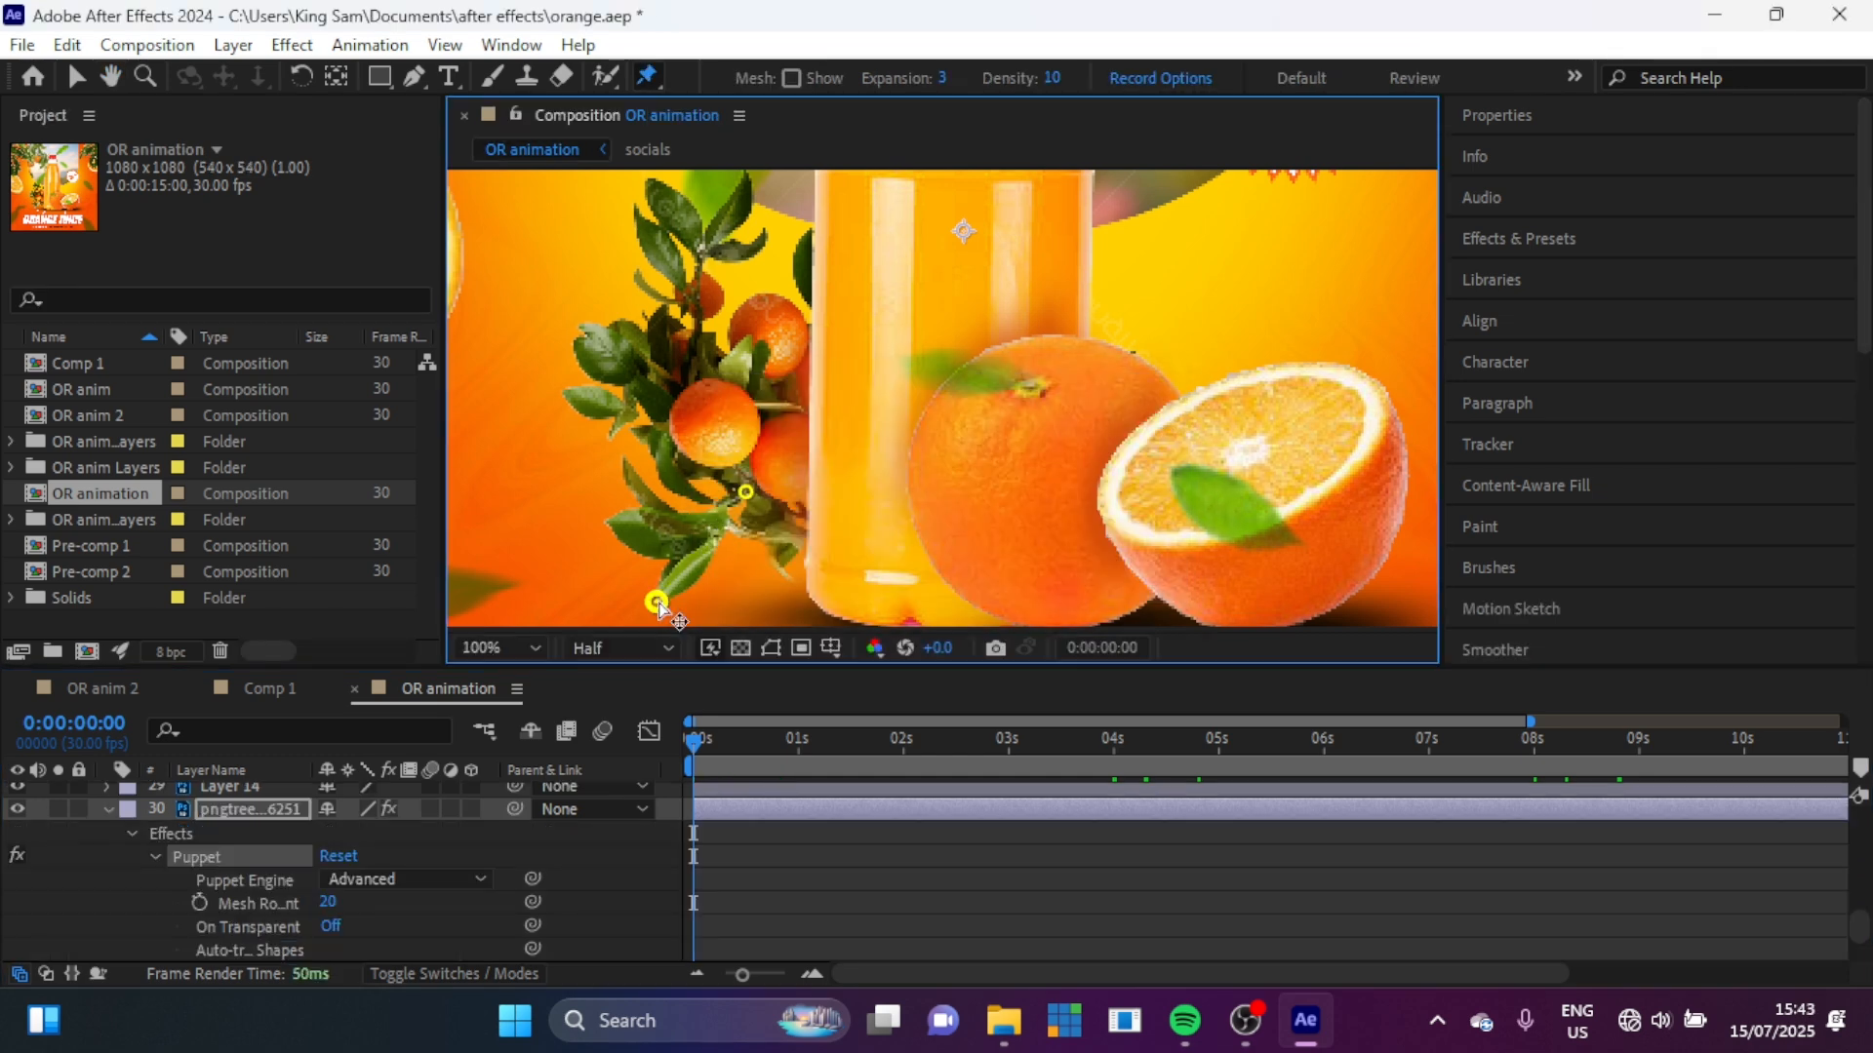
click(625, 465)
click(745, 177)
click(652, 178)
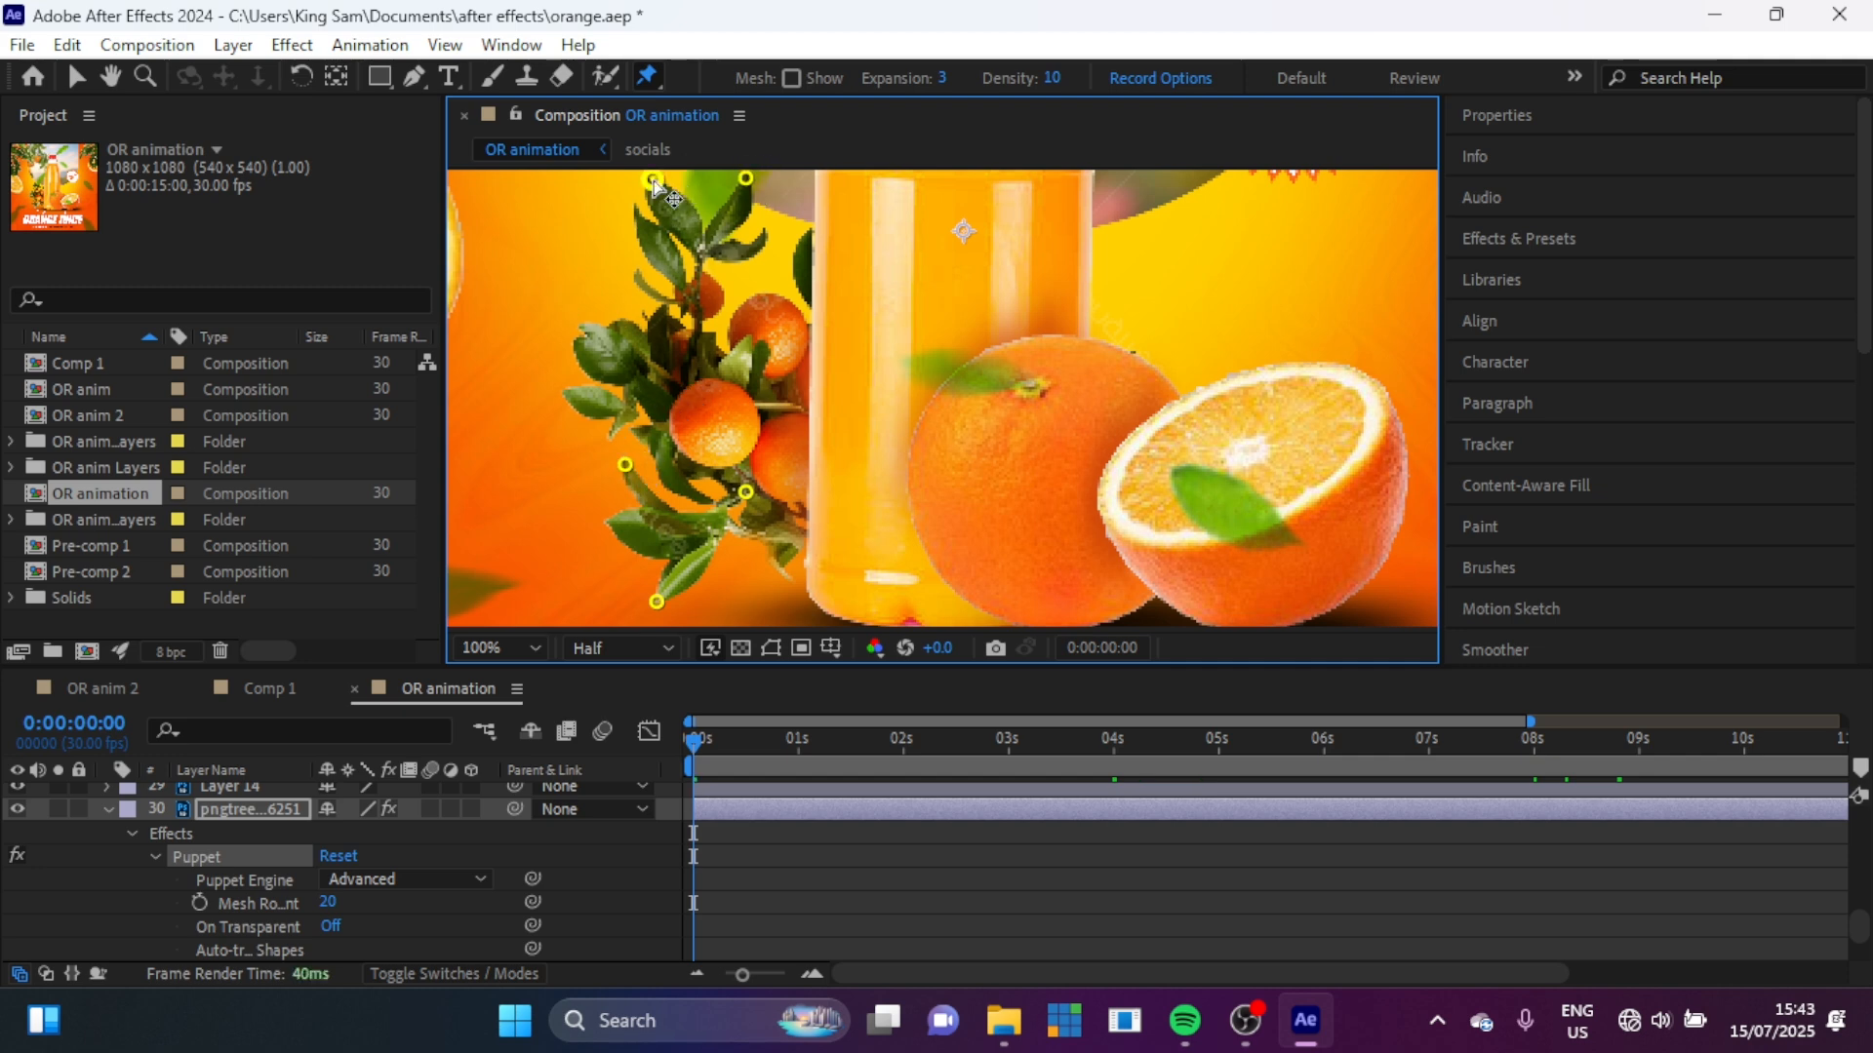
click(765, 231)
click(577, 328)
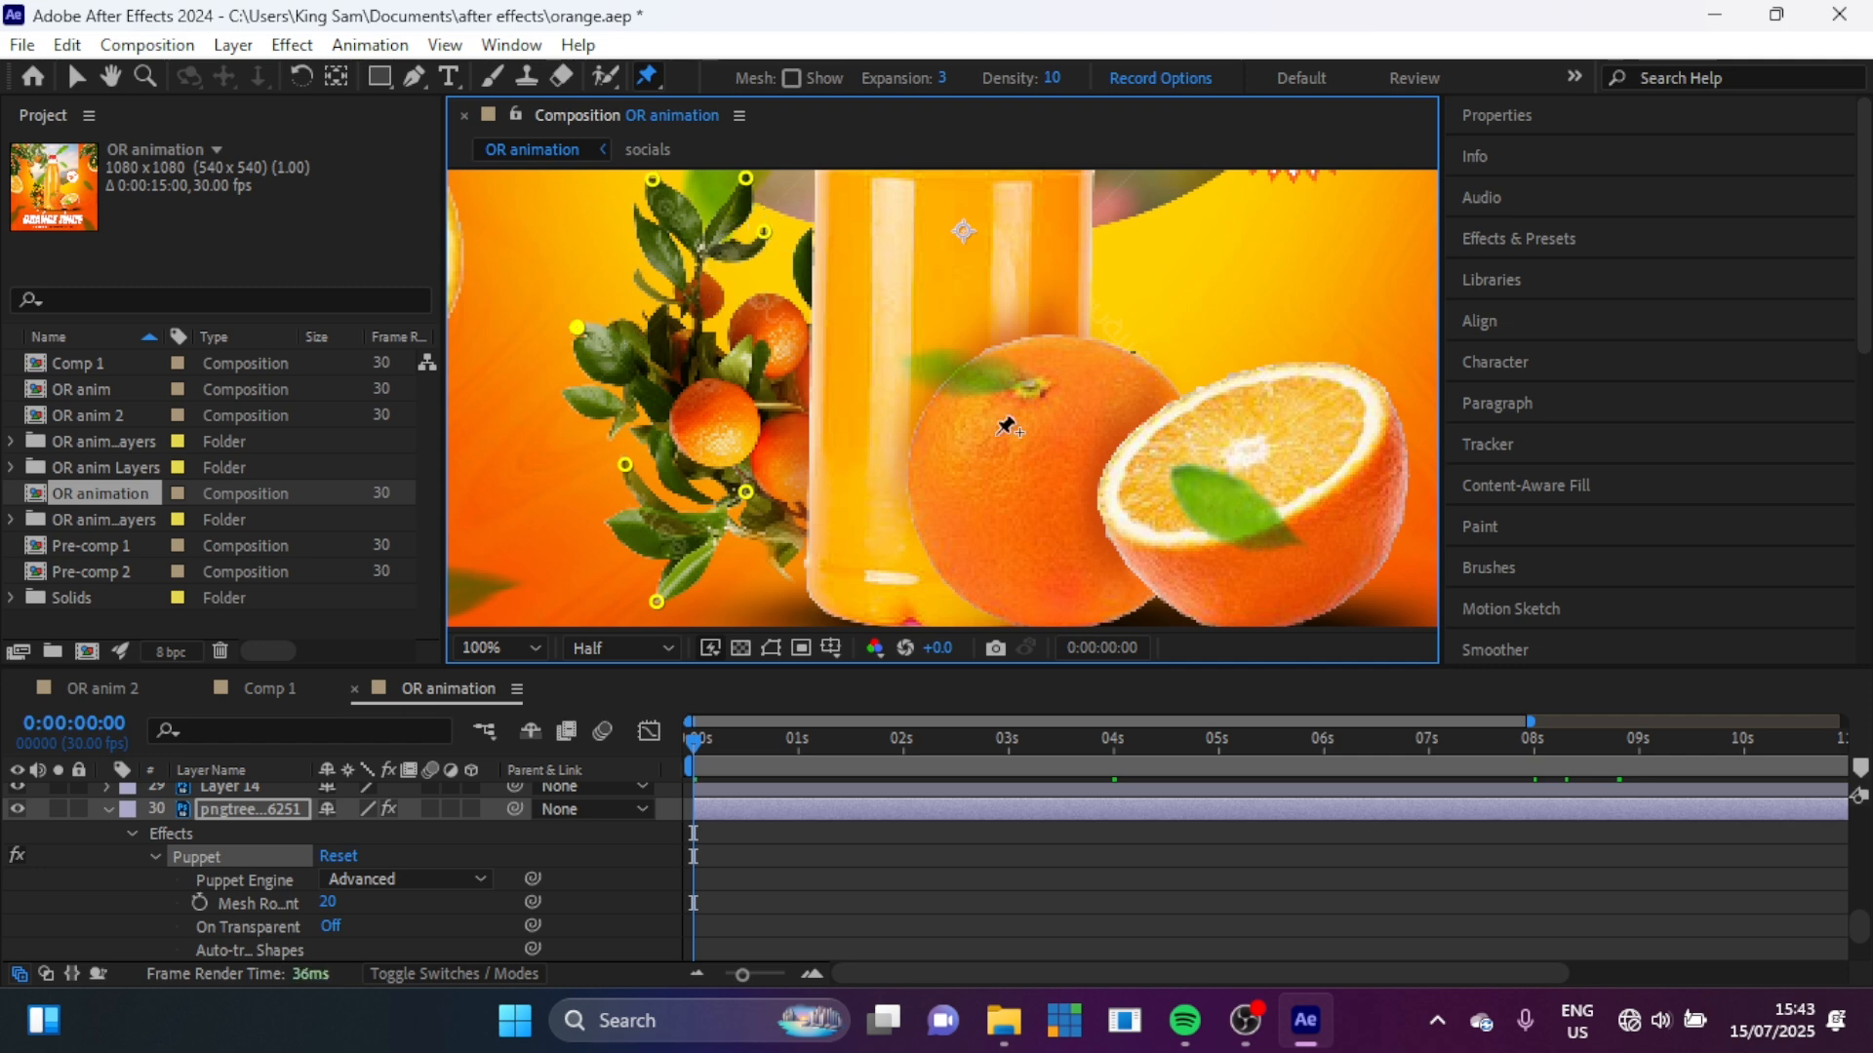
click(687, 383)
click(699, 317)
Step: At 2 seconds, move the plant's upper pins to the right, its outer side pins inward and up, and its lowest leaf pin up
click(79, 78)
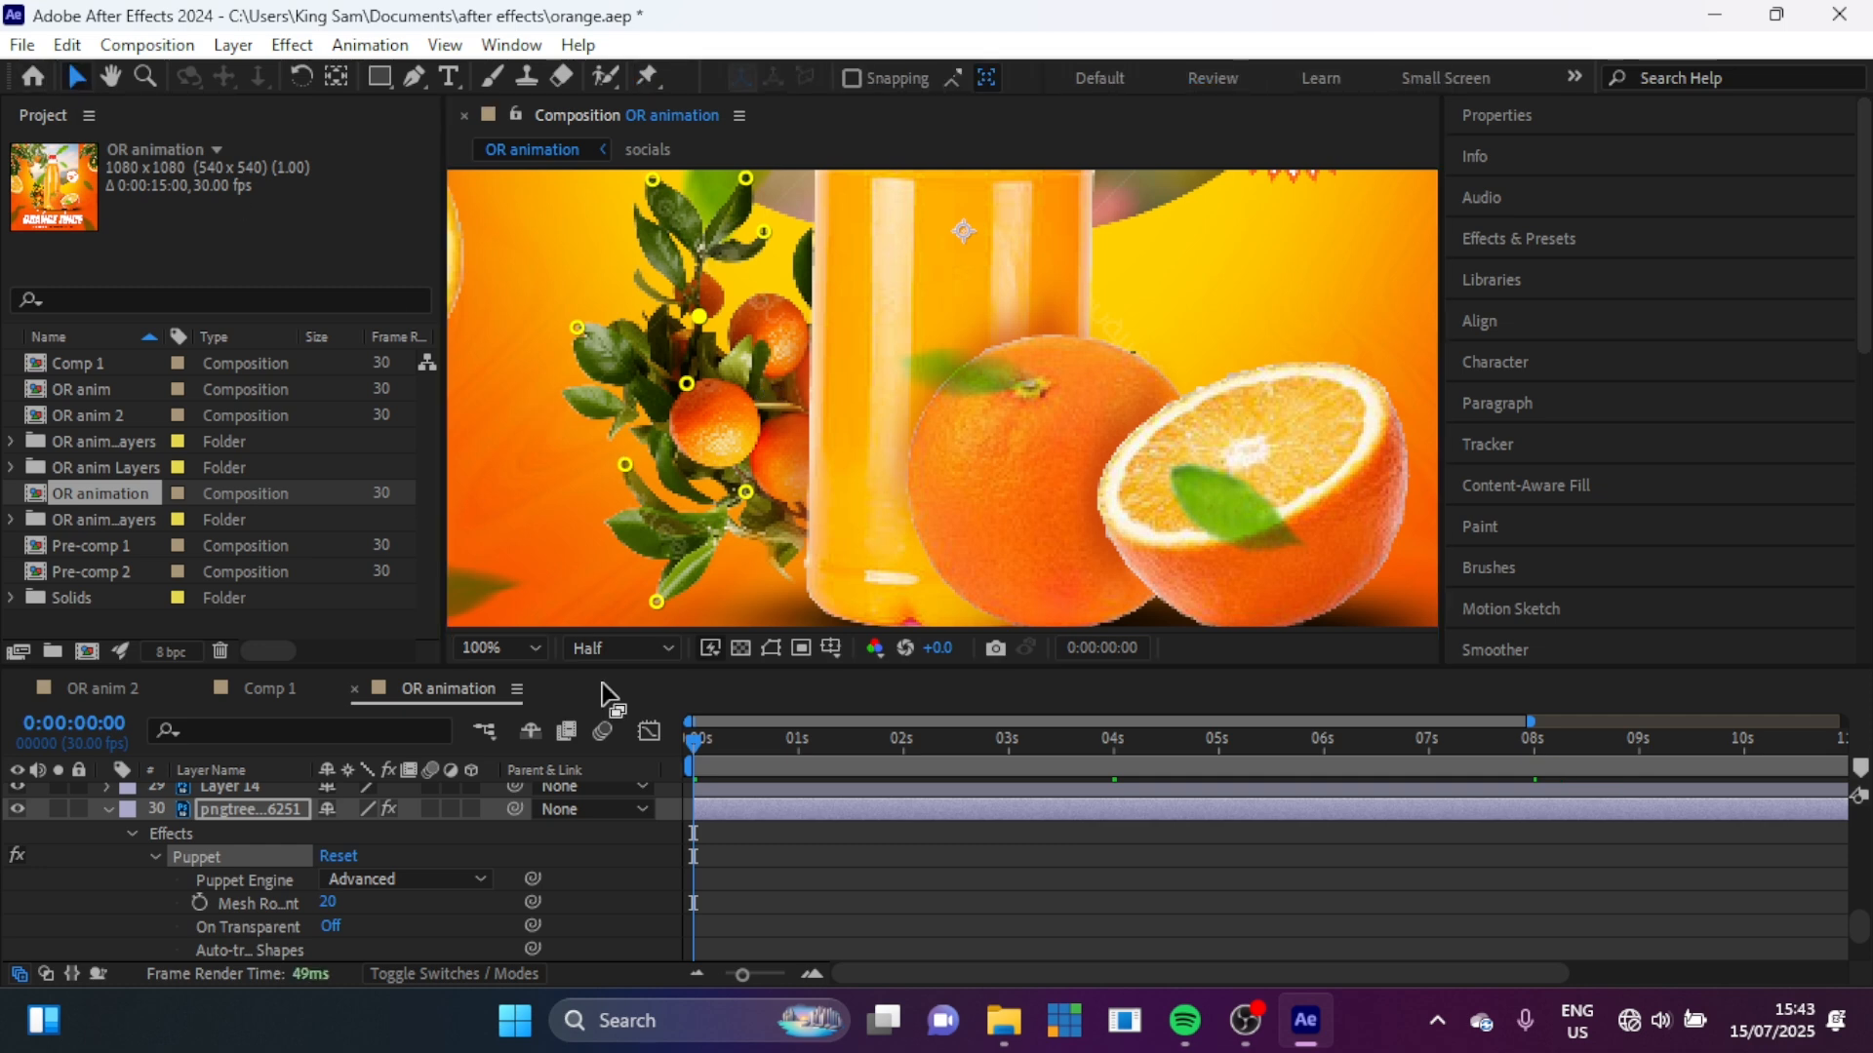
click(902, 741)
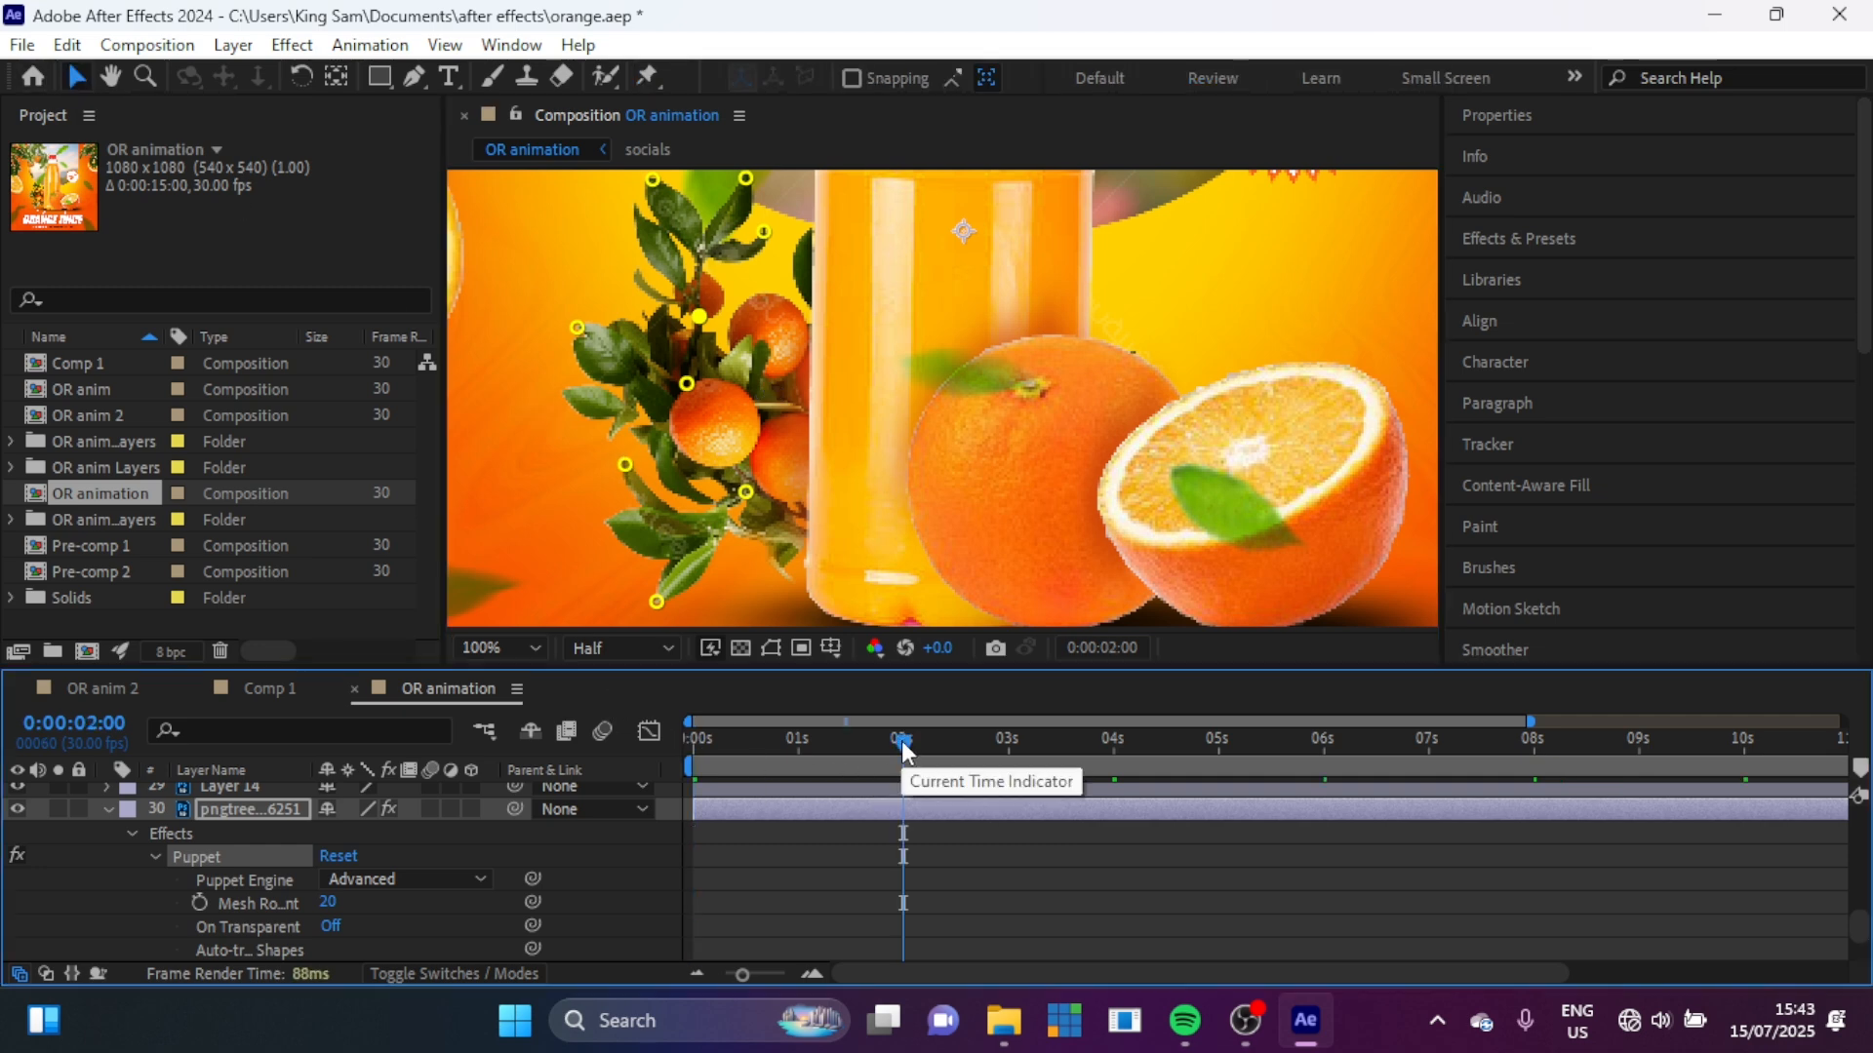
drag(764, 233, 778, 244)
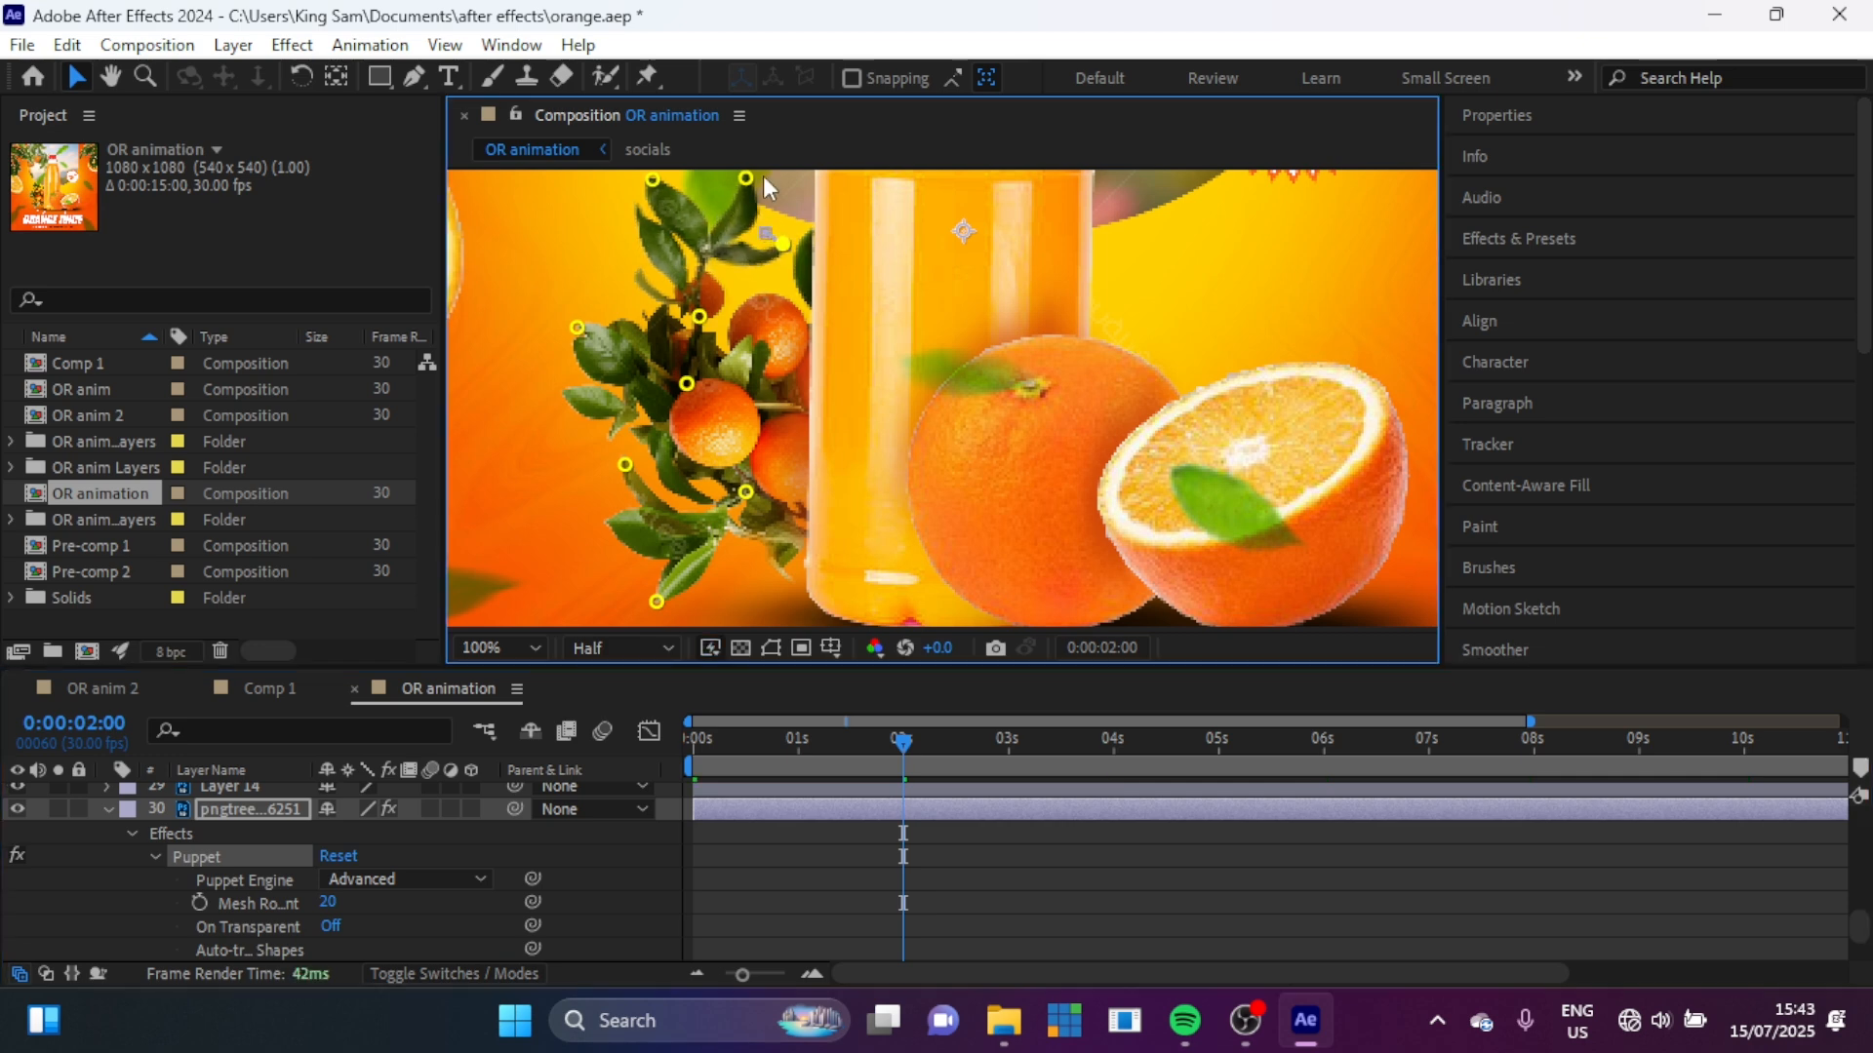
drag(751, 175, 778, 194)
drag(653, 179, 717, 189)
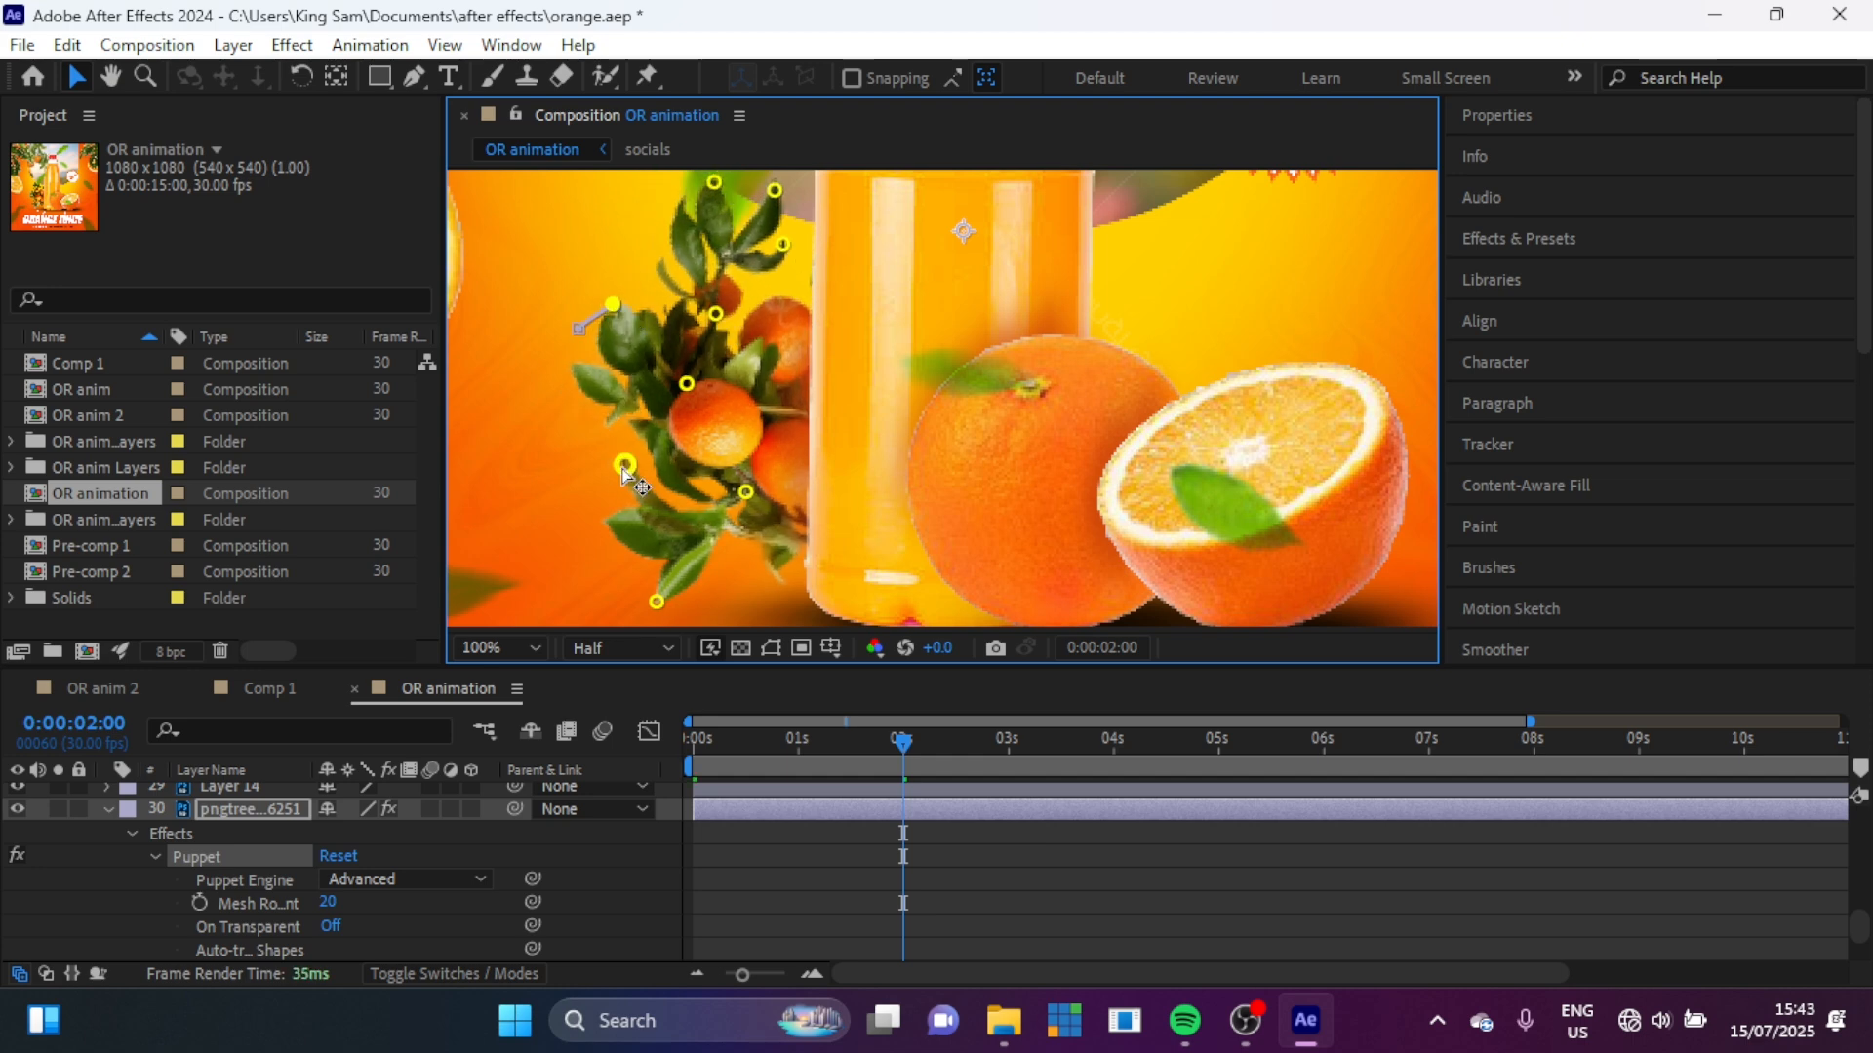
drag(657, 603, 653, 555)
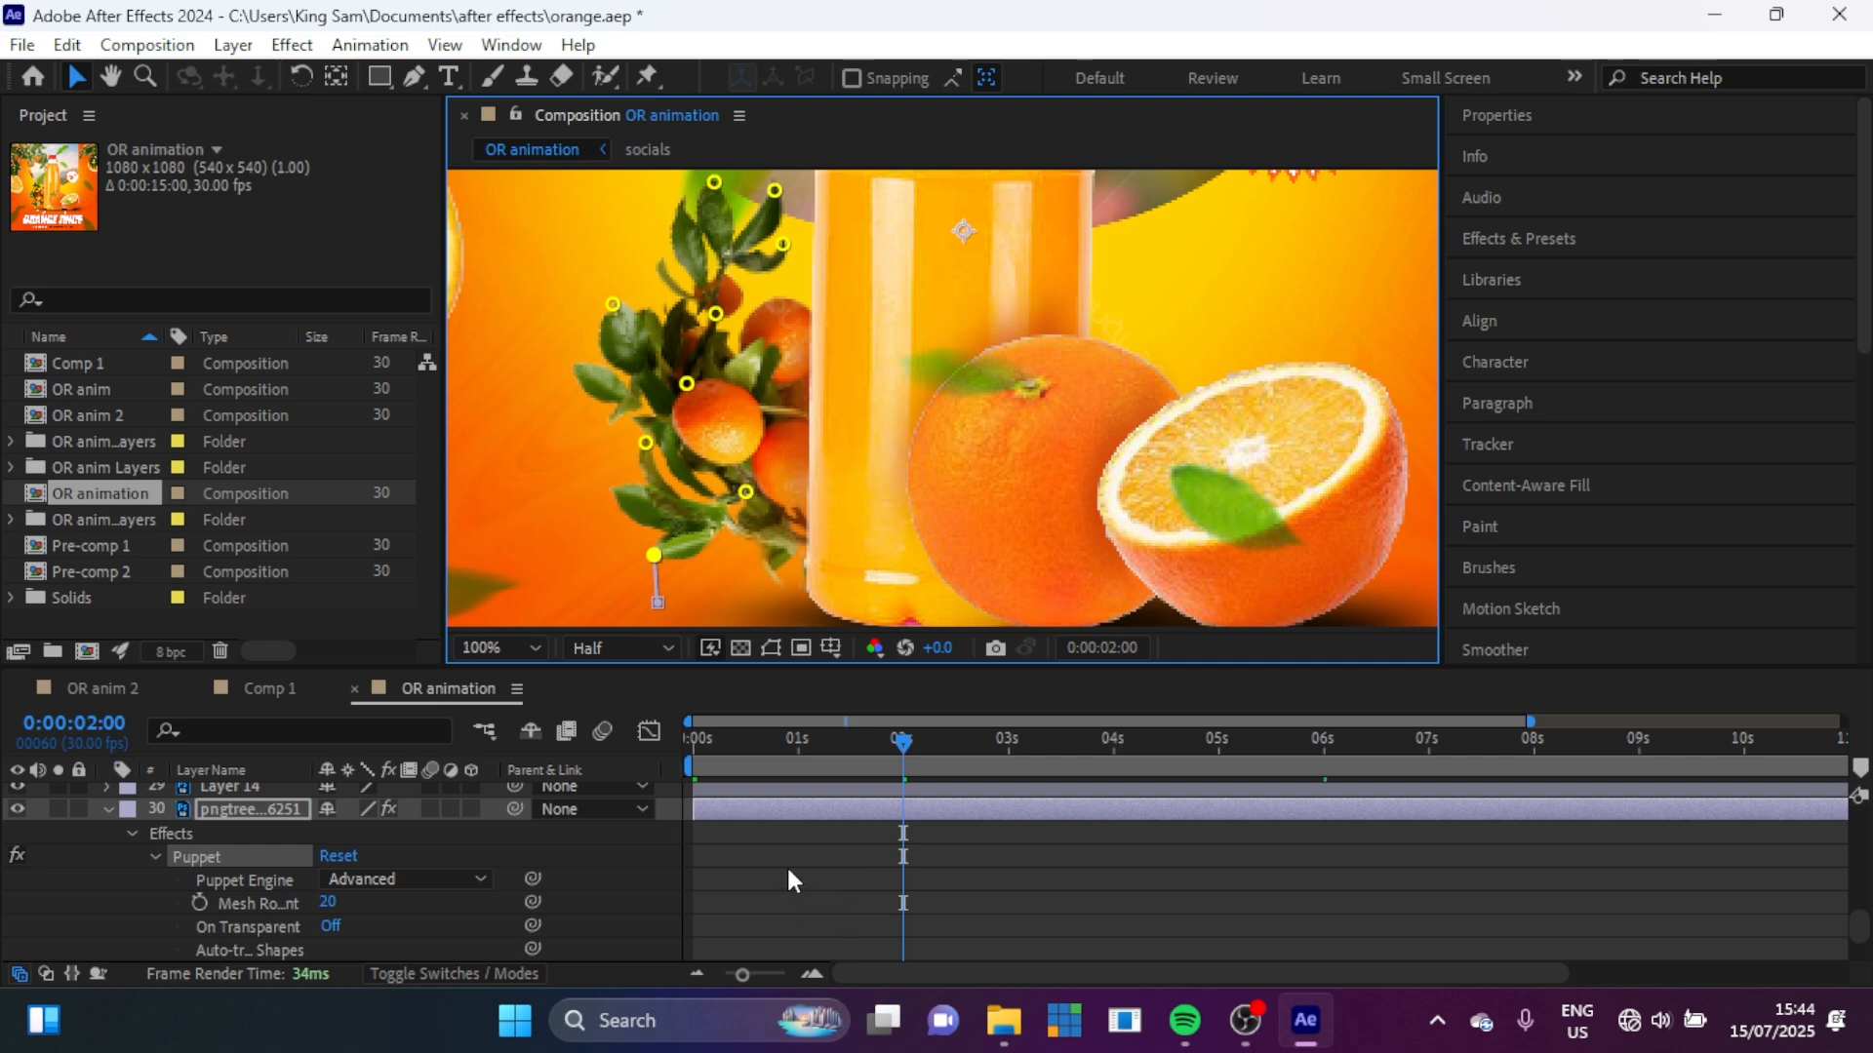
Step: Copy the orange plant's pin keyframes from 0 seconds to 4 seconds and apply Easy Ease to all its pin keyframes
key(u)
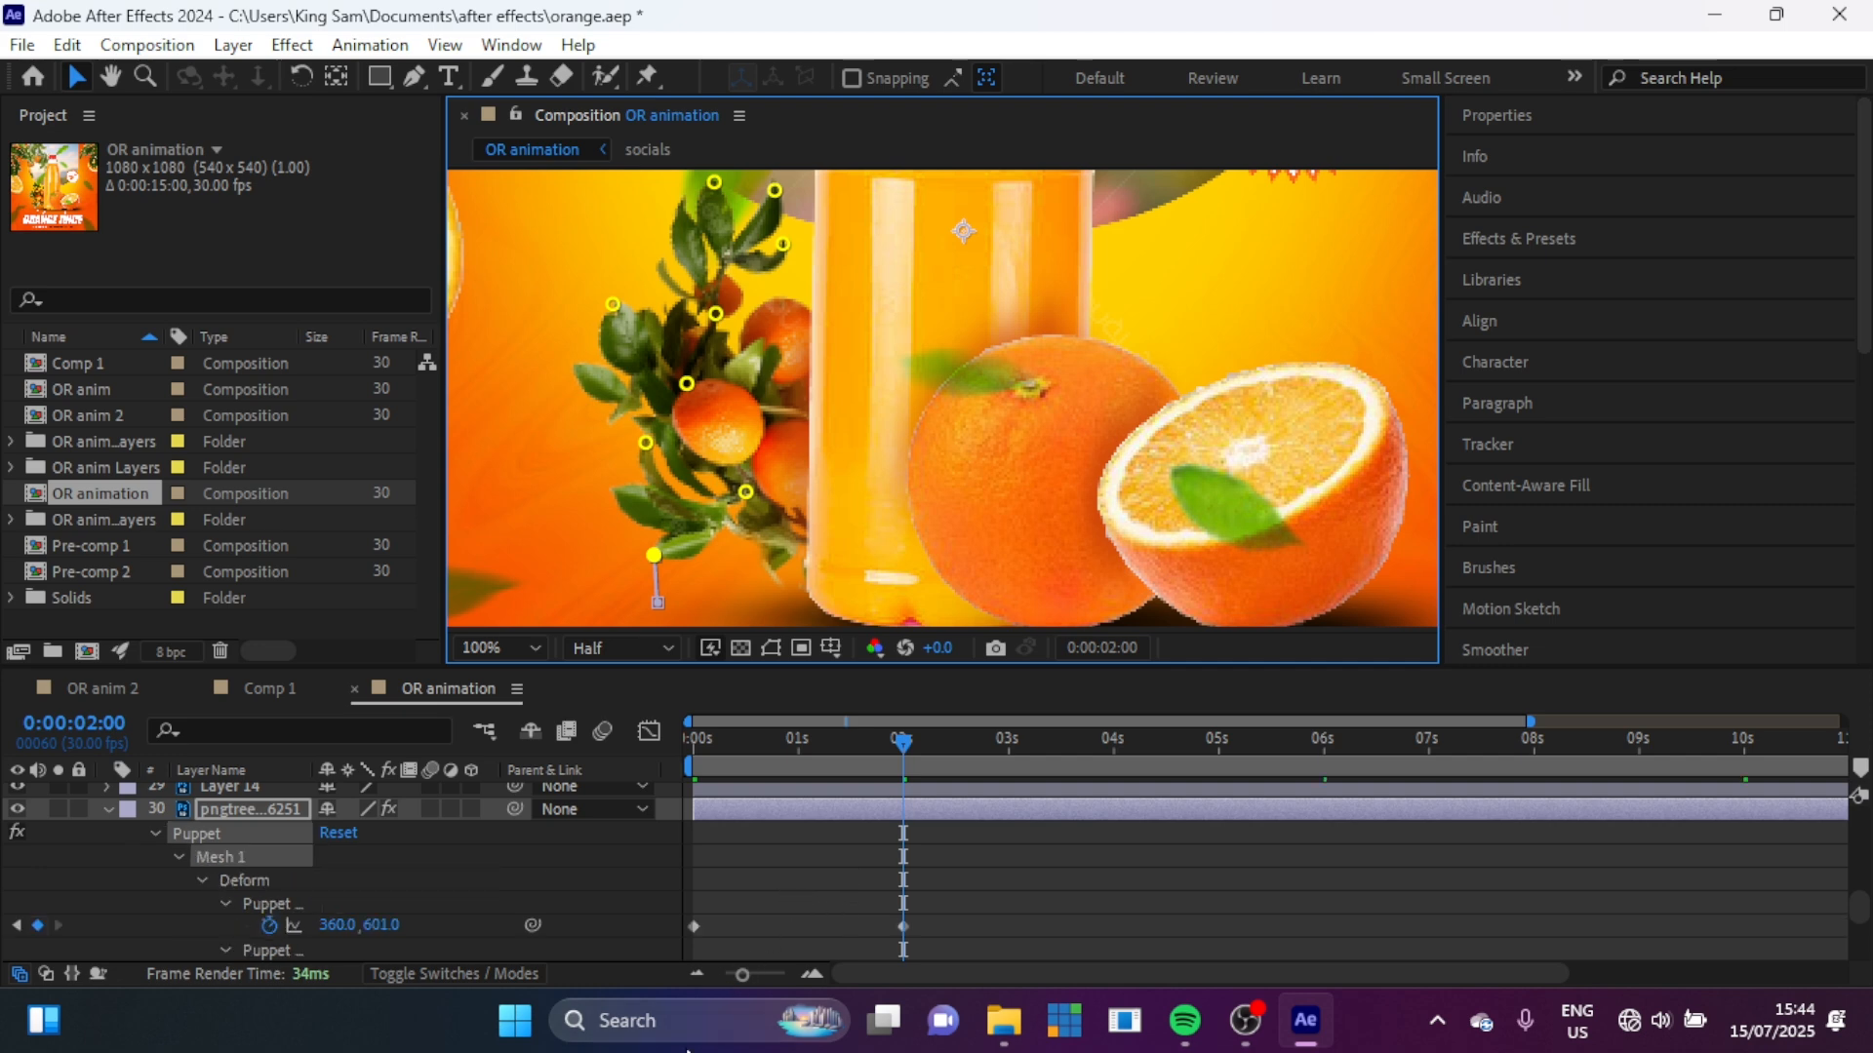
drag(749, 907, 675, 847)
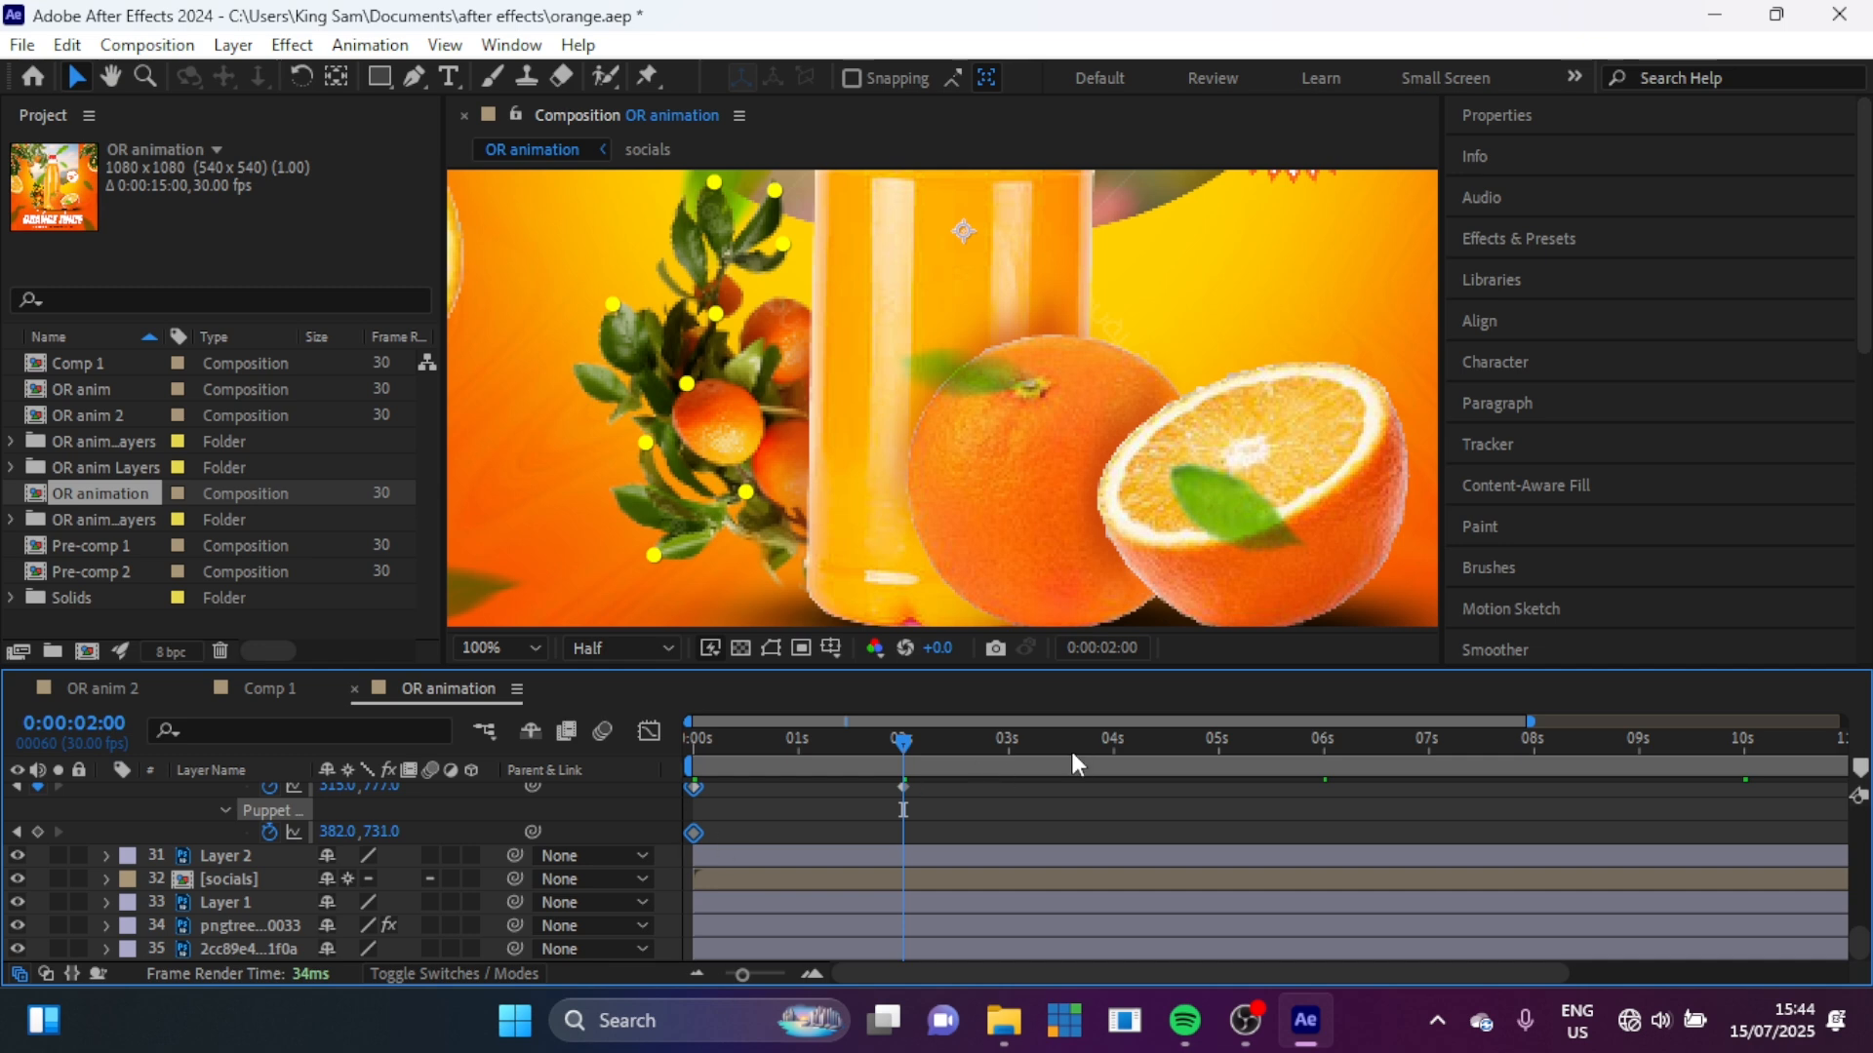
click(1112, 742)
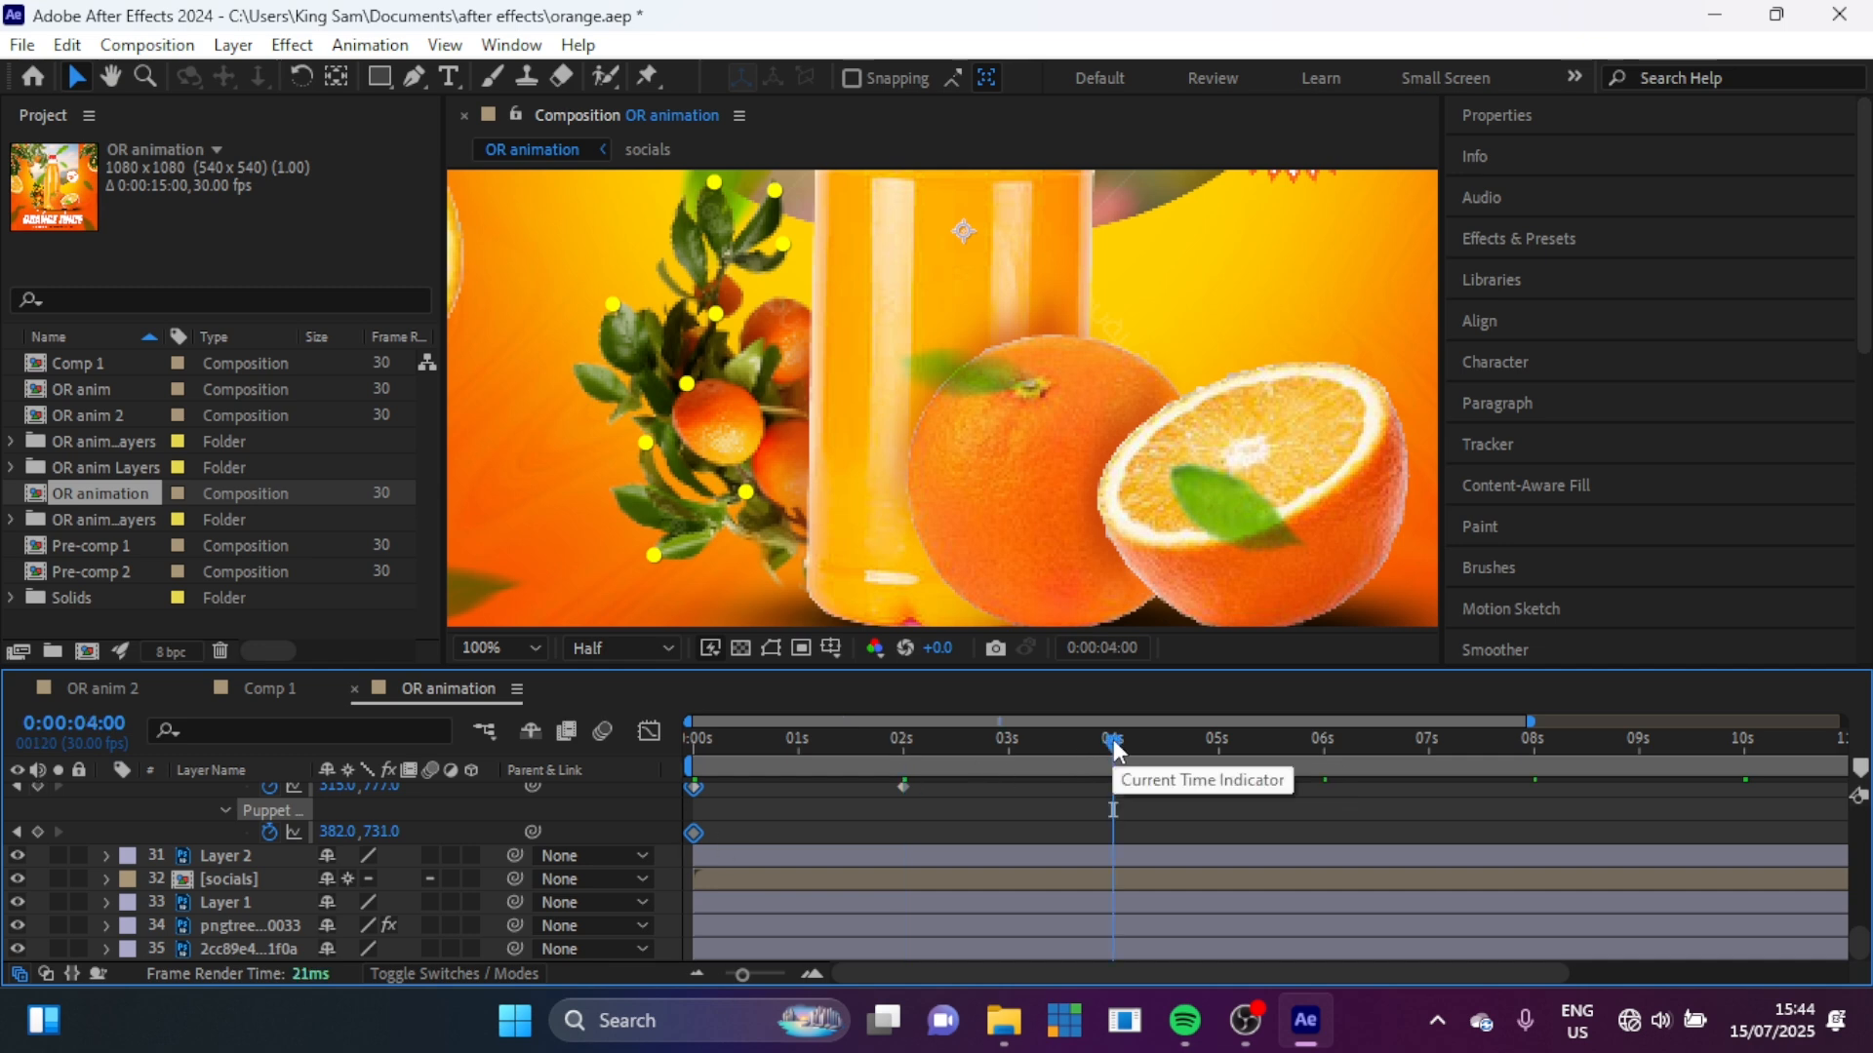
key(ctrl+v)
scroll(669, 854, up, 6)
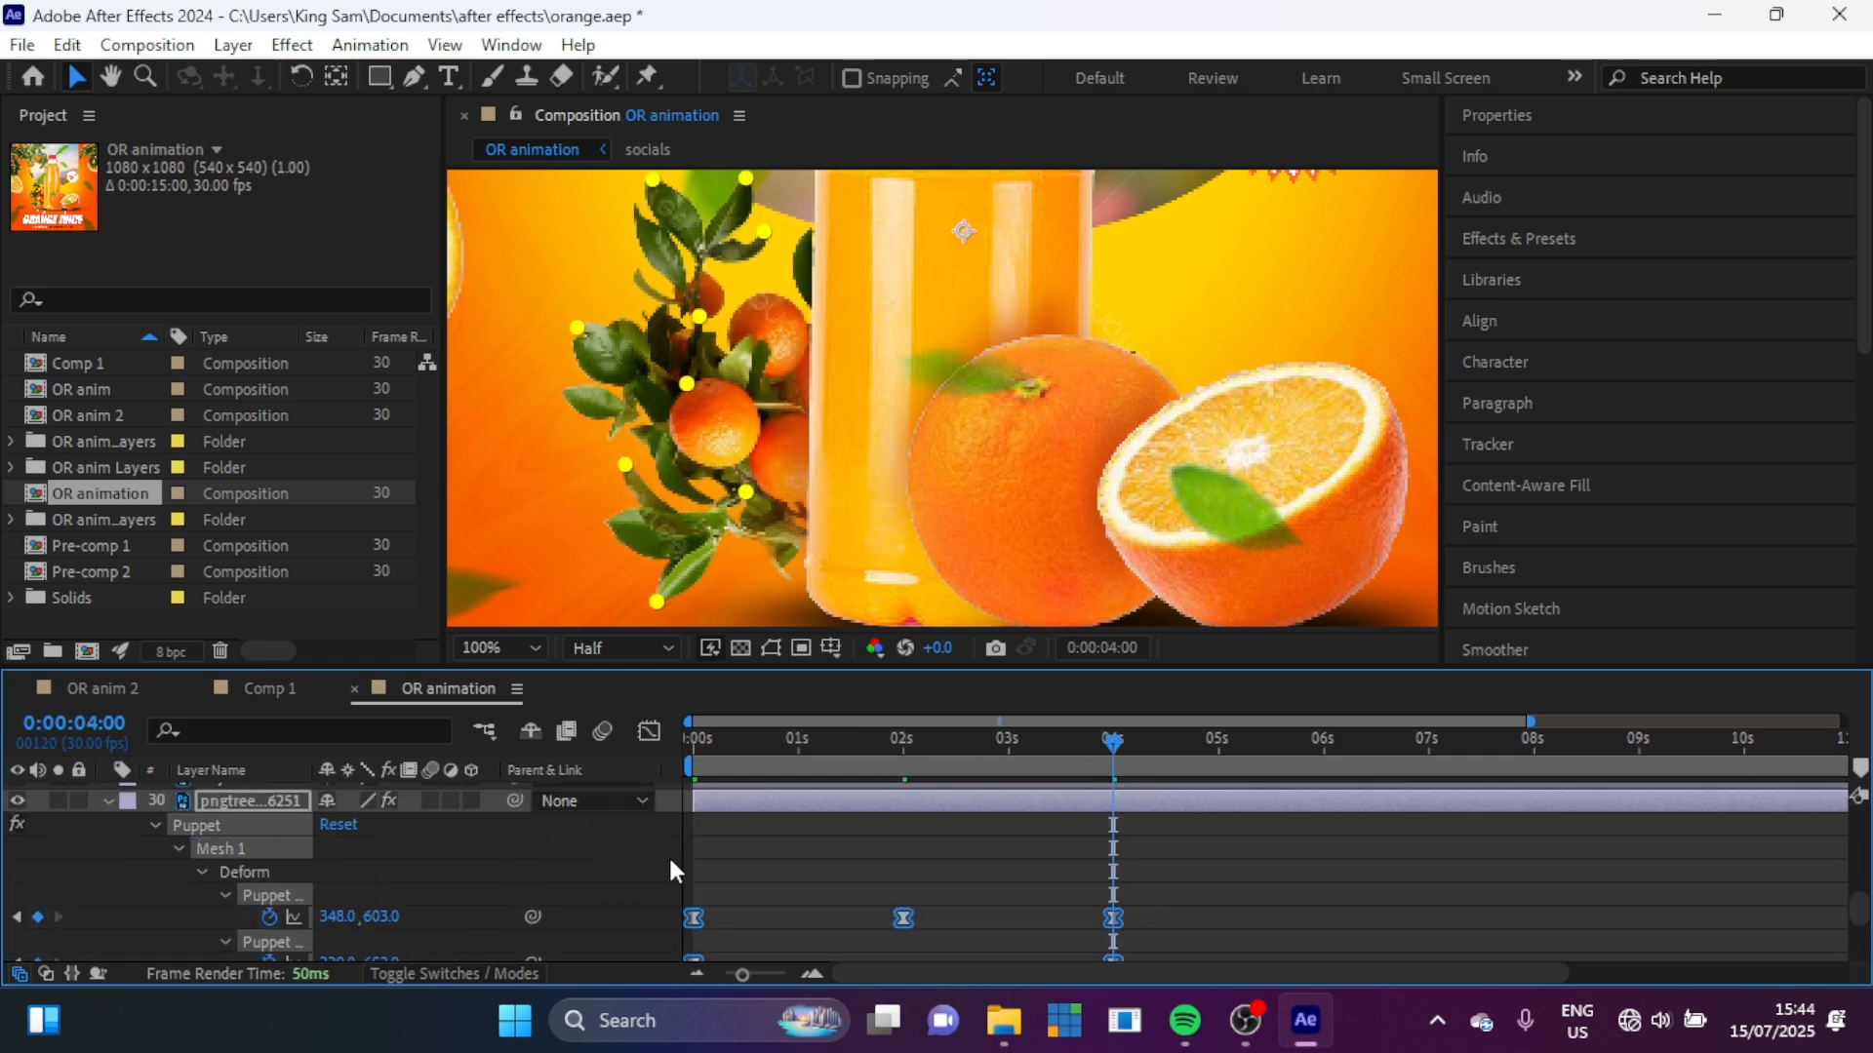
Step: Add a loopOut() expression to the position of the orange plant layer's moving puppet pins
alt+click(270, 918)
text(loopOut())
click(448, 928)
scroll(449, 928, down, 3)
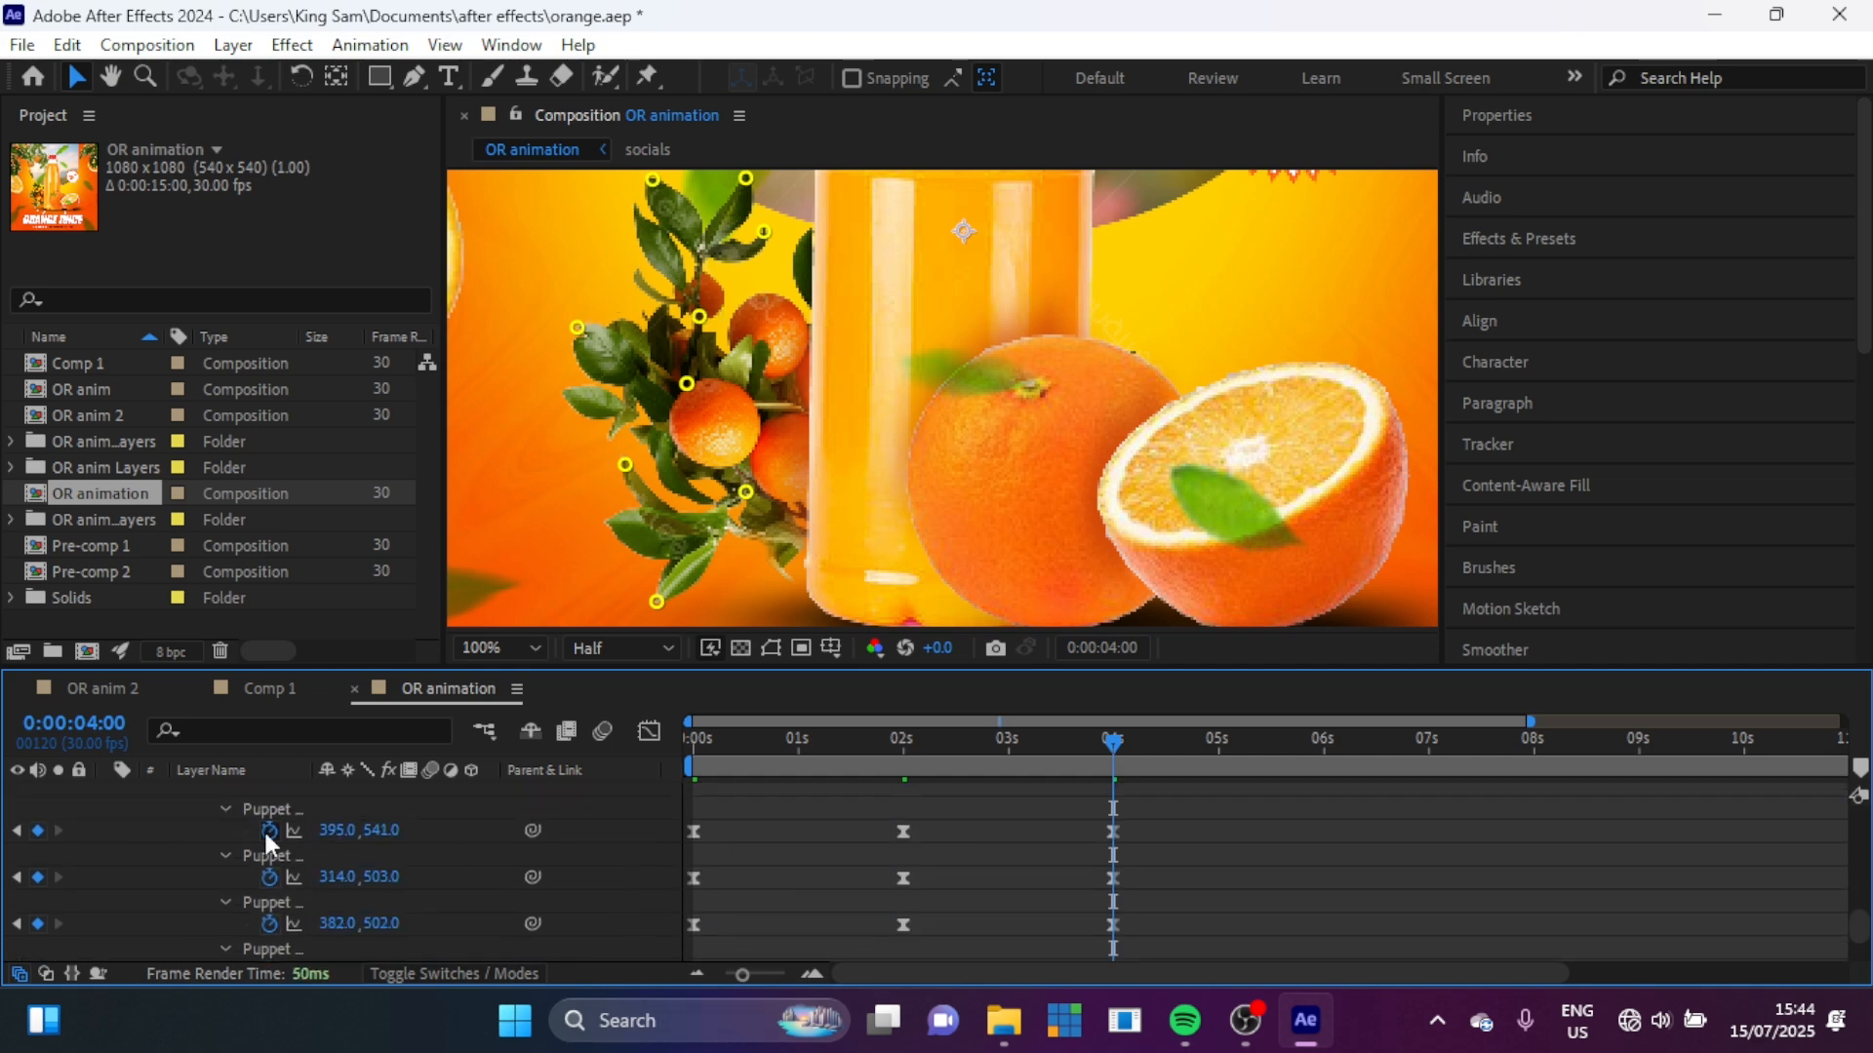
scroll(478, 926, down, 3)
alt+click(269, 889)
text(loopOut())
click(395, 940)
scroll(395, 940, up, 3)
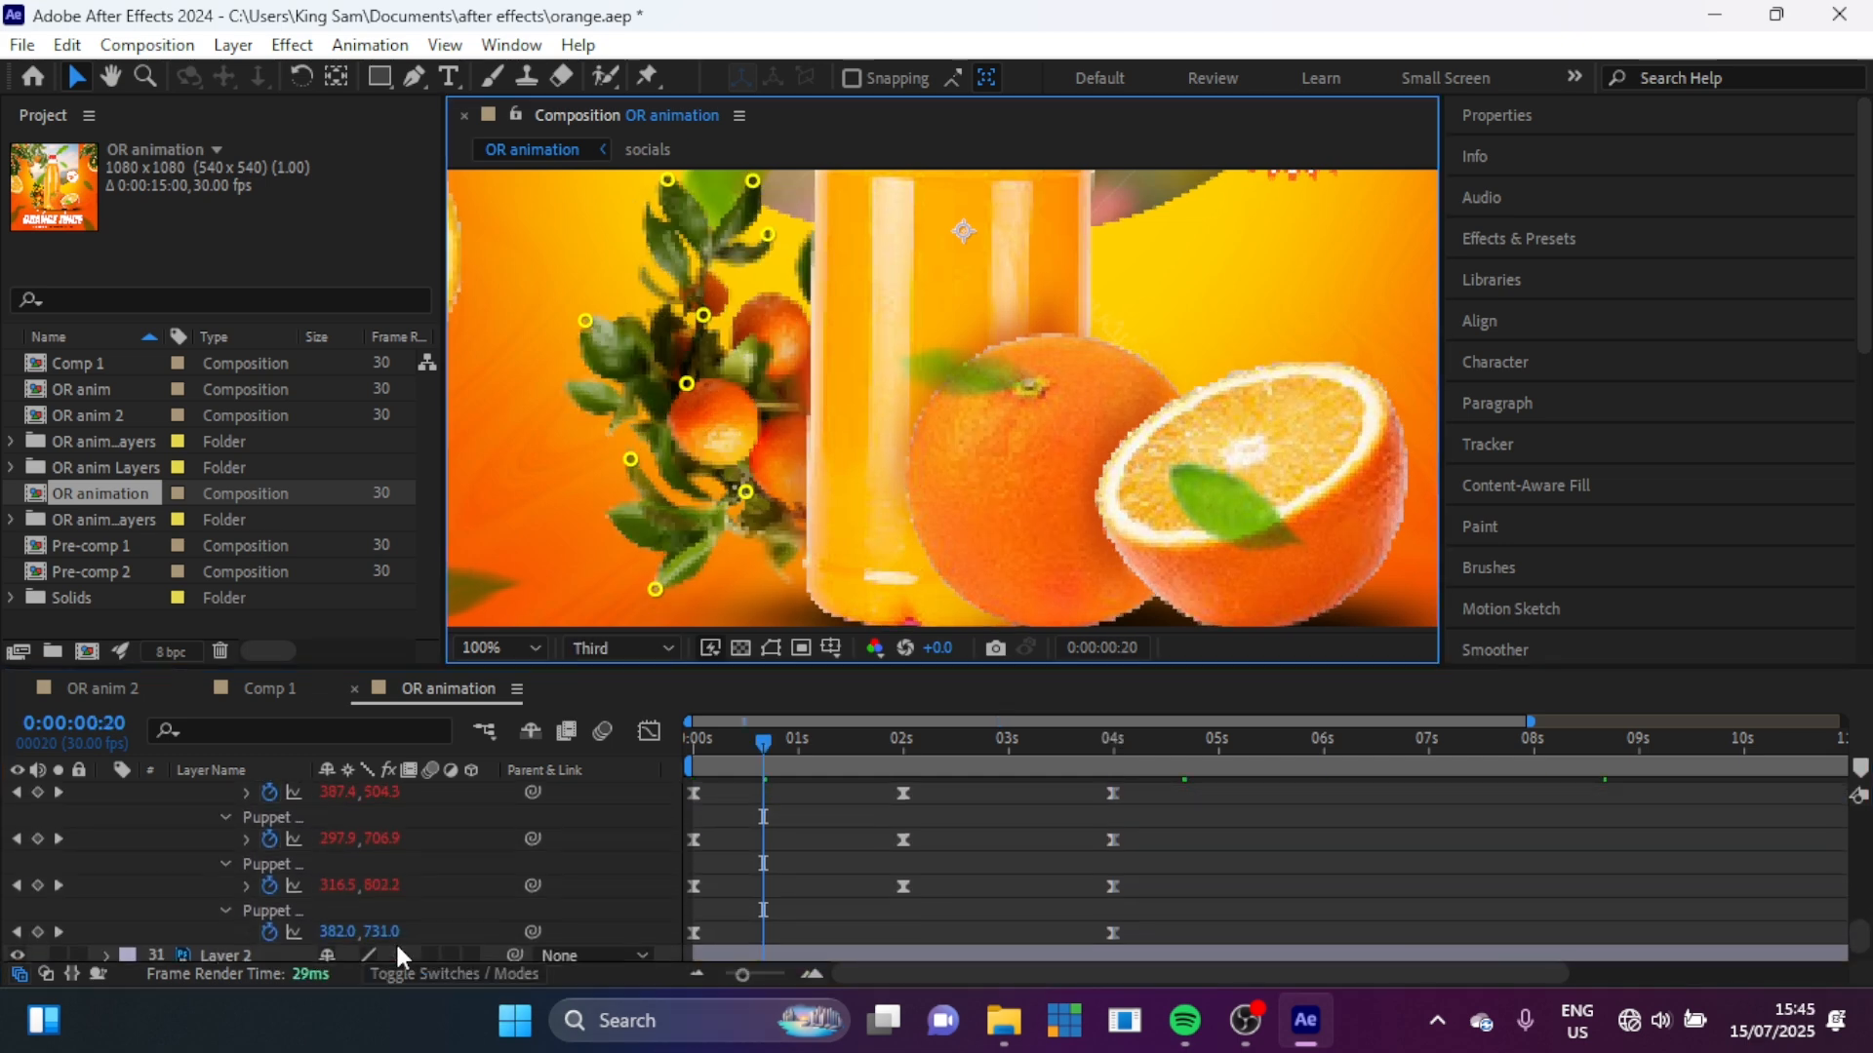
Step: Collapse the orange plant layer's puppet properties and fit the whole composition in the viewer
scroll(395, 940, up, 3)
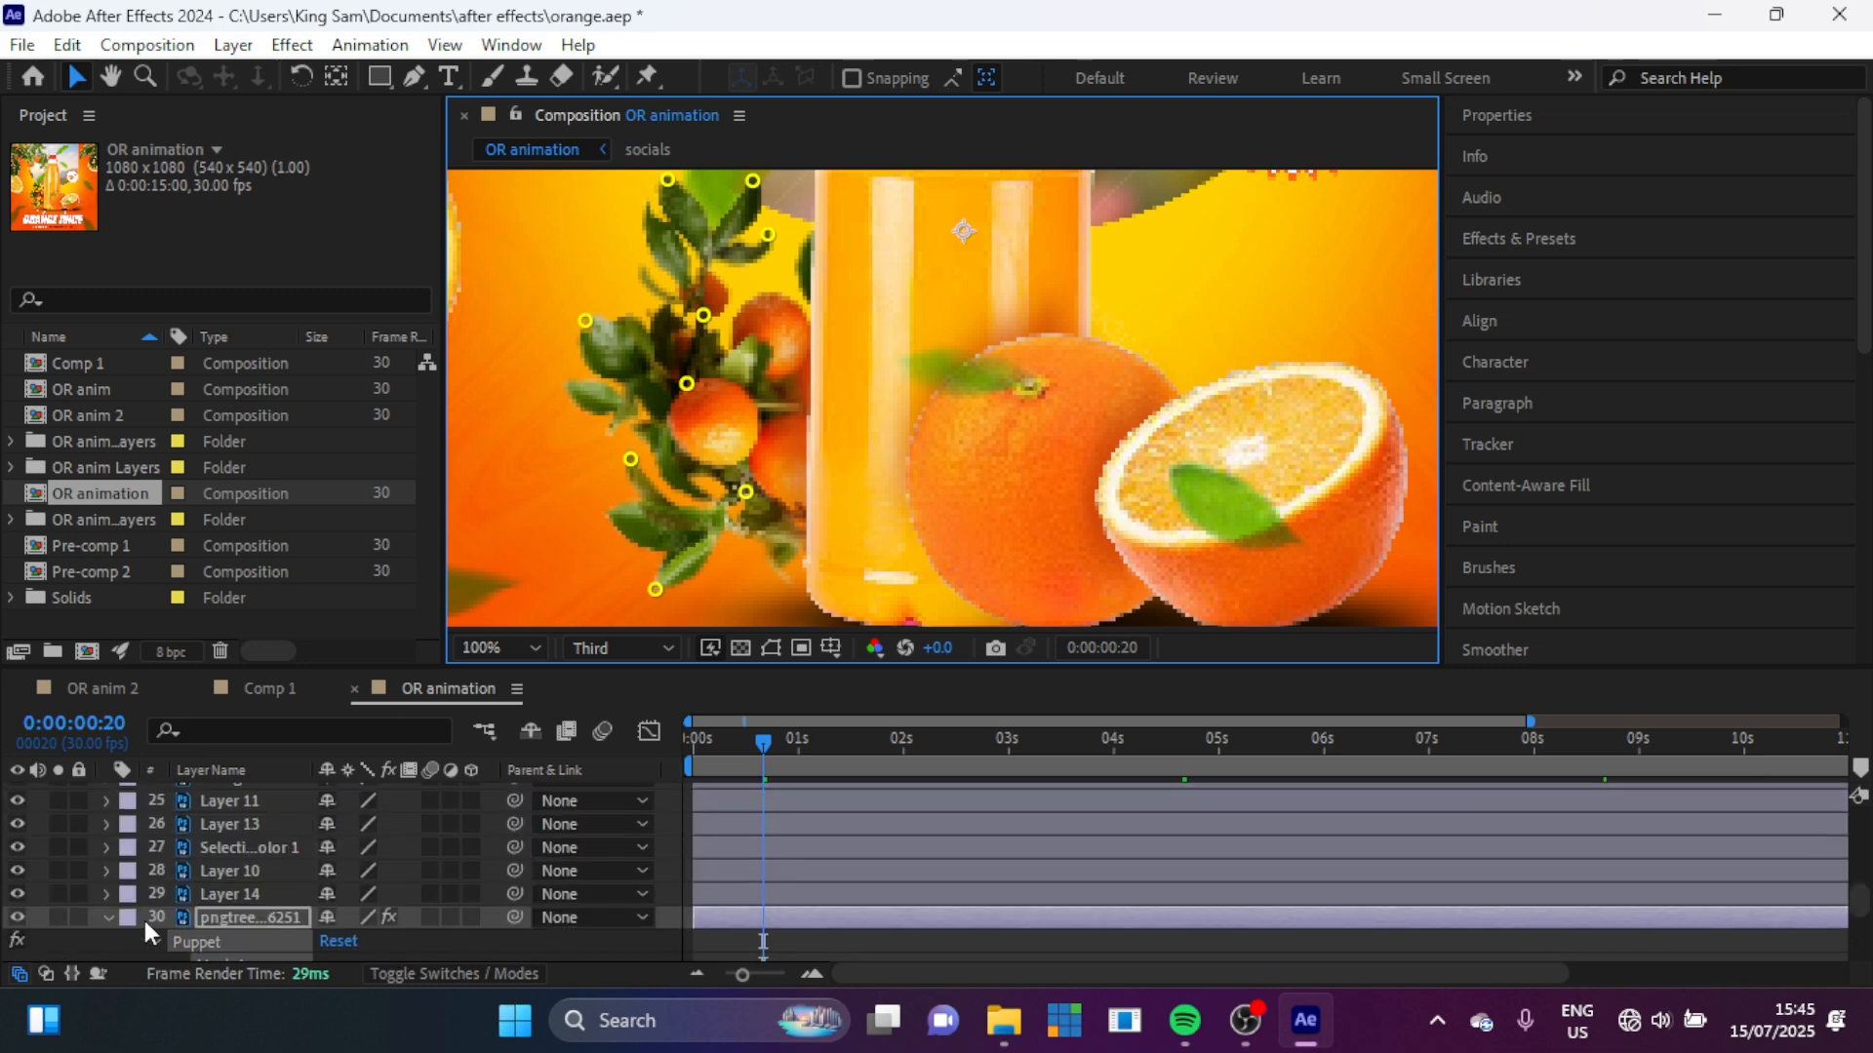
click(106, 917)
click(499, 649)
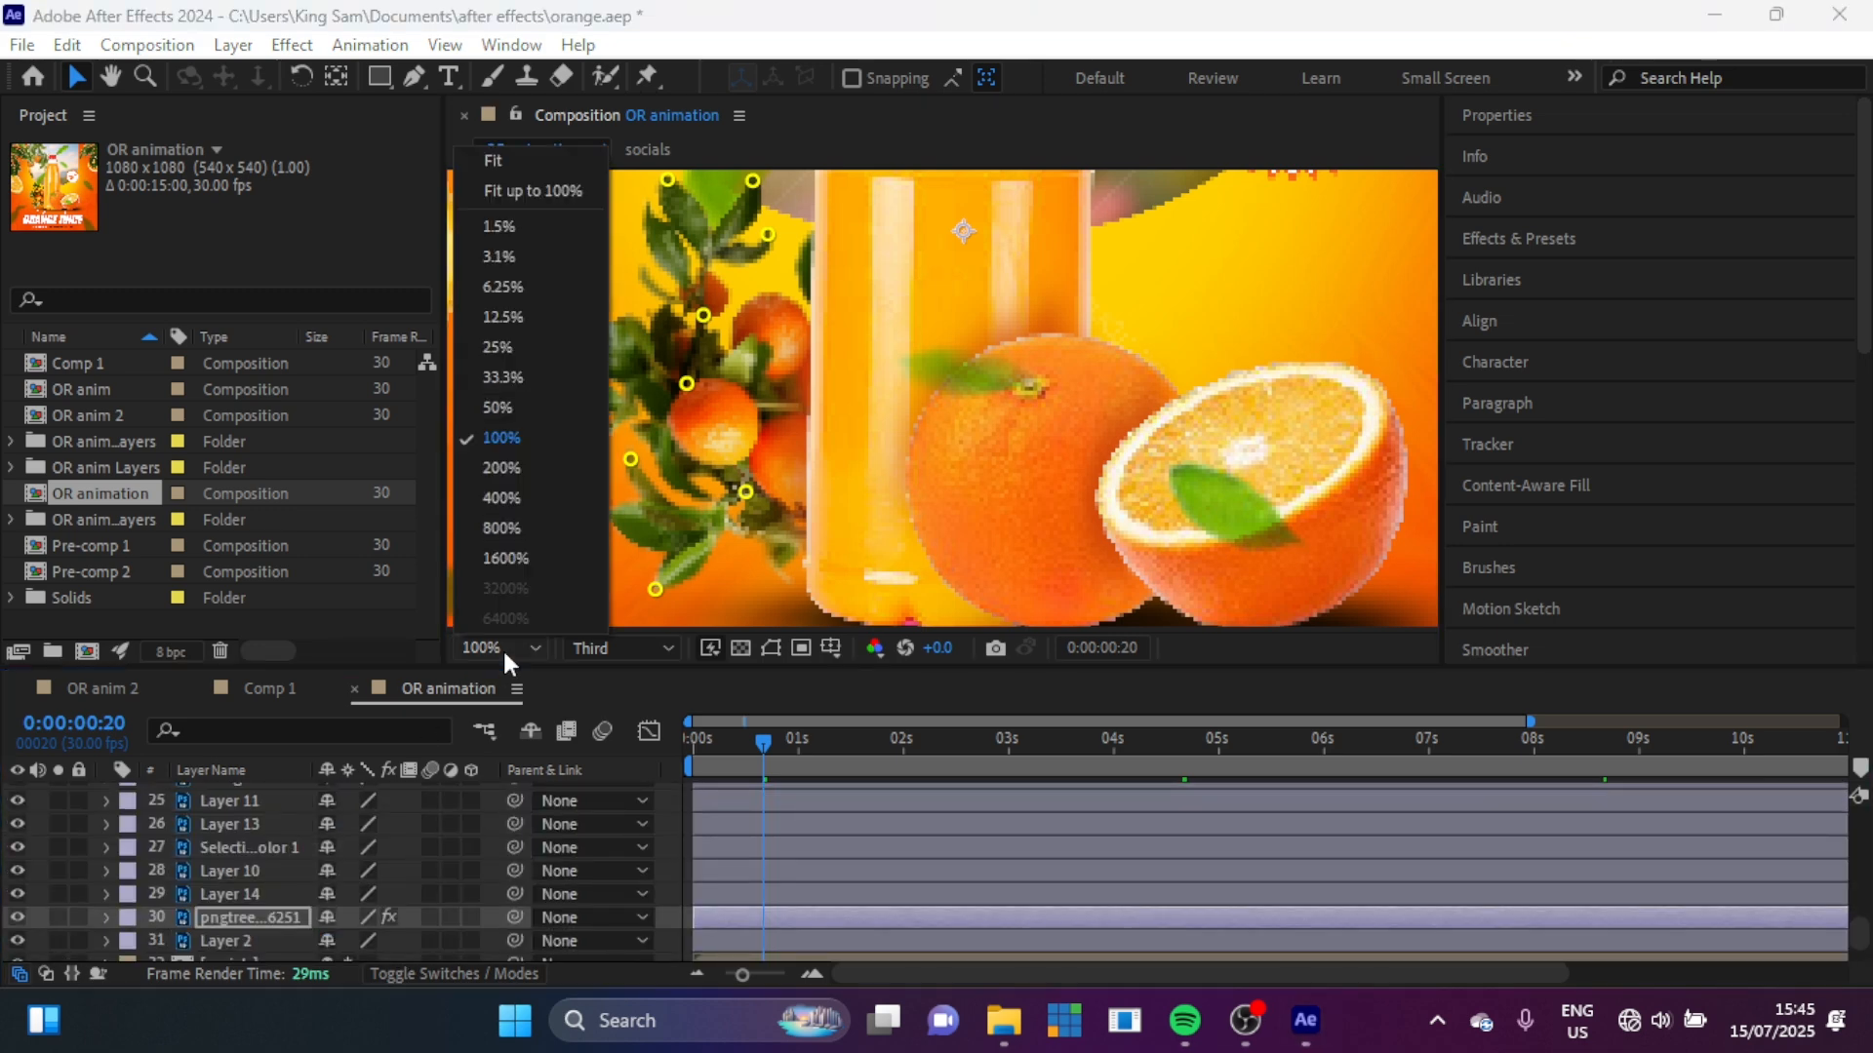
click(513, 154)
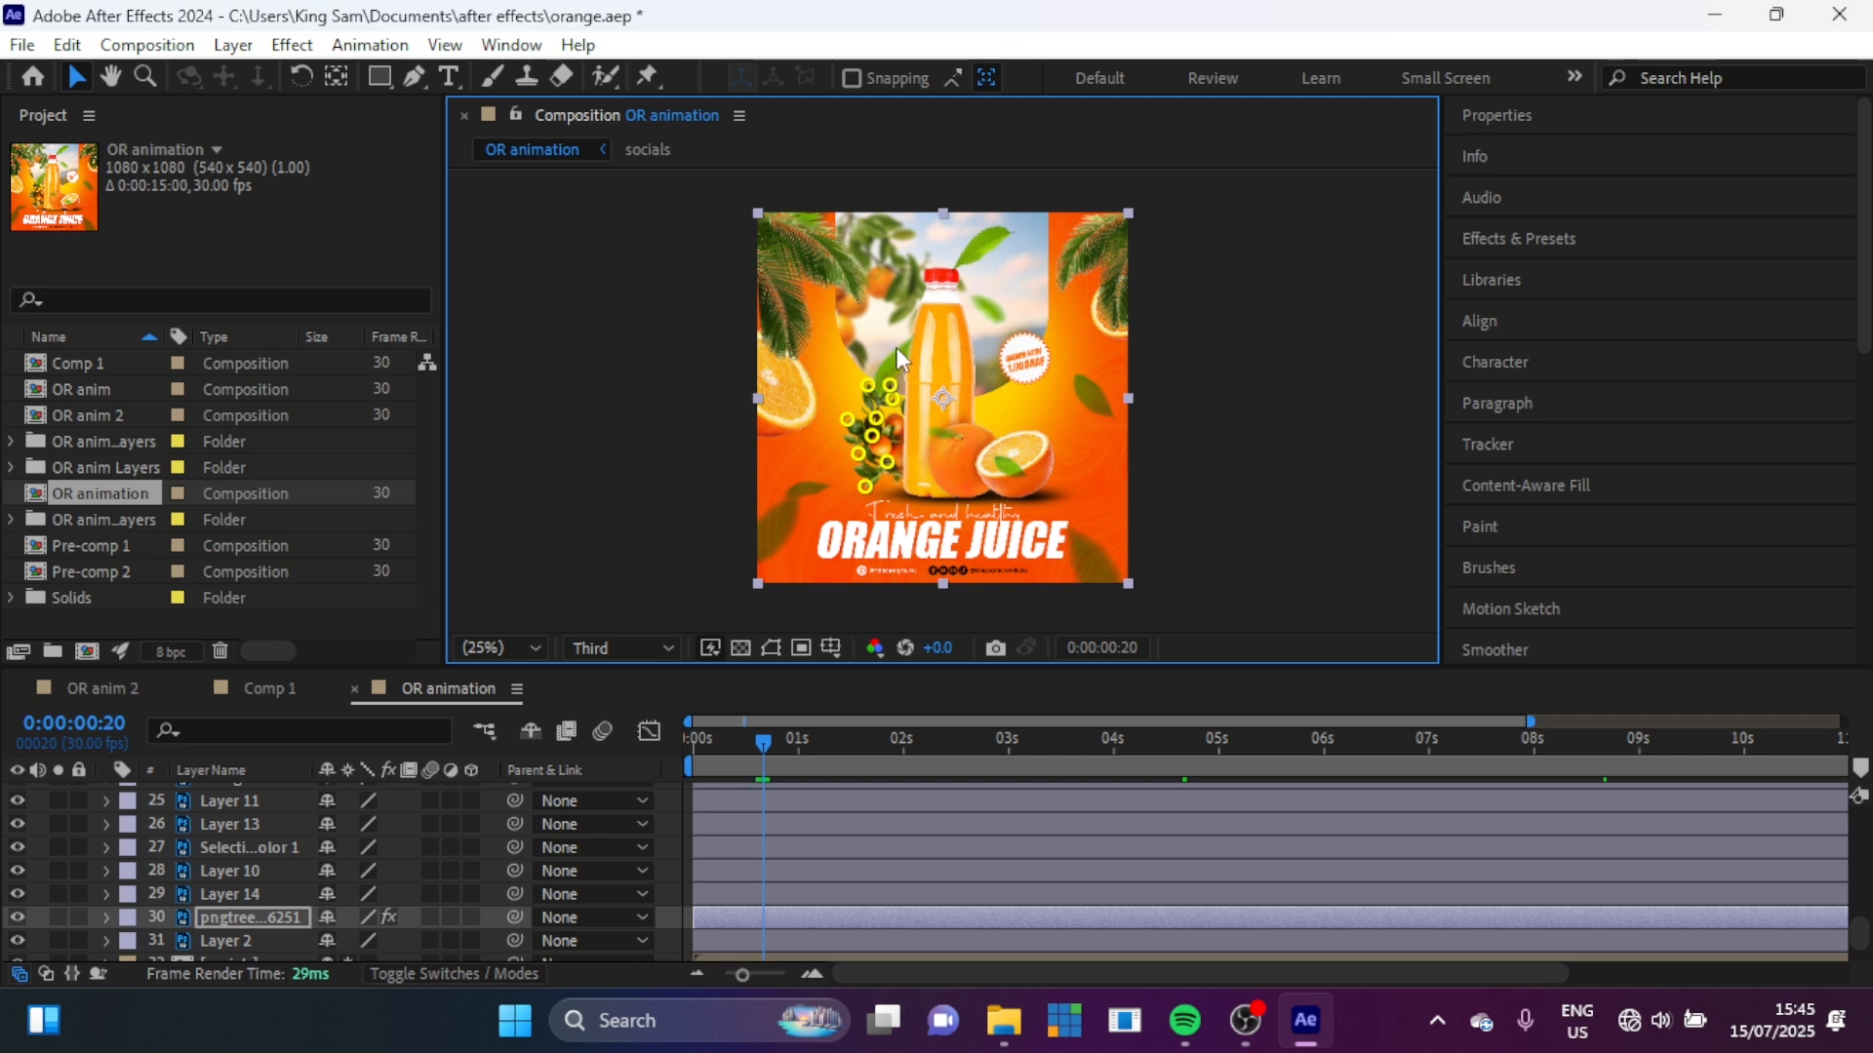
Step: Add the expression wiggle(1,10) to the first leaf layer's position, copy the expression text and collapse it
scroll(208, 875, up, 8)
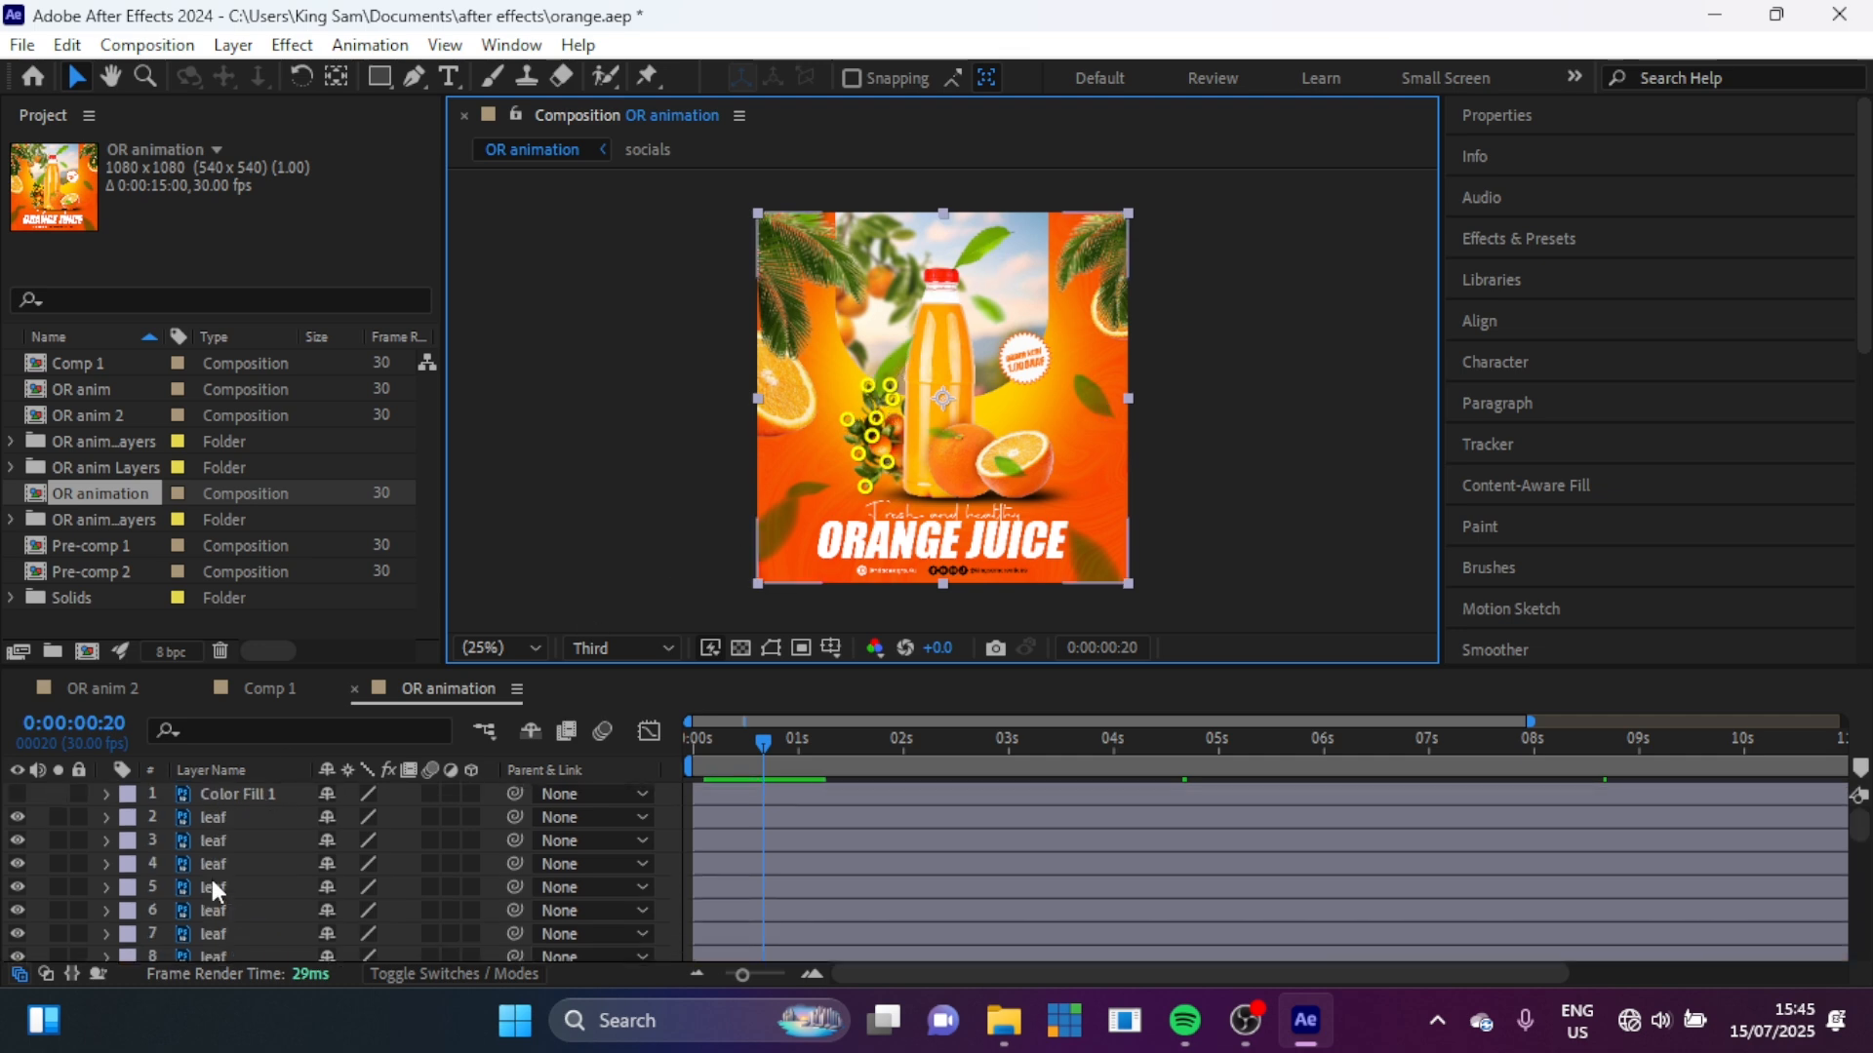
click(224, 820)
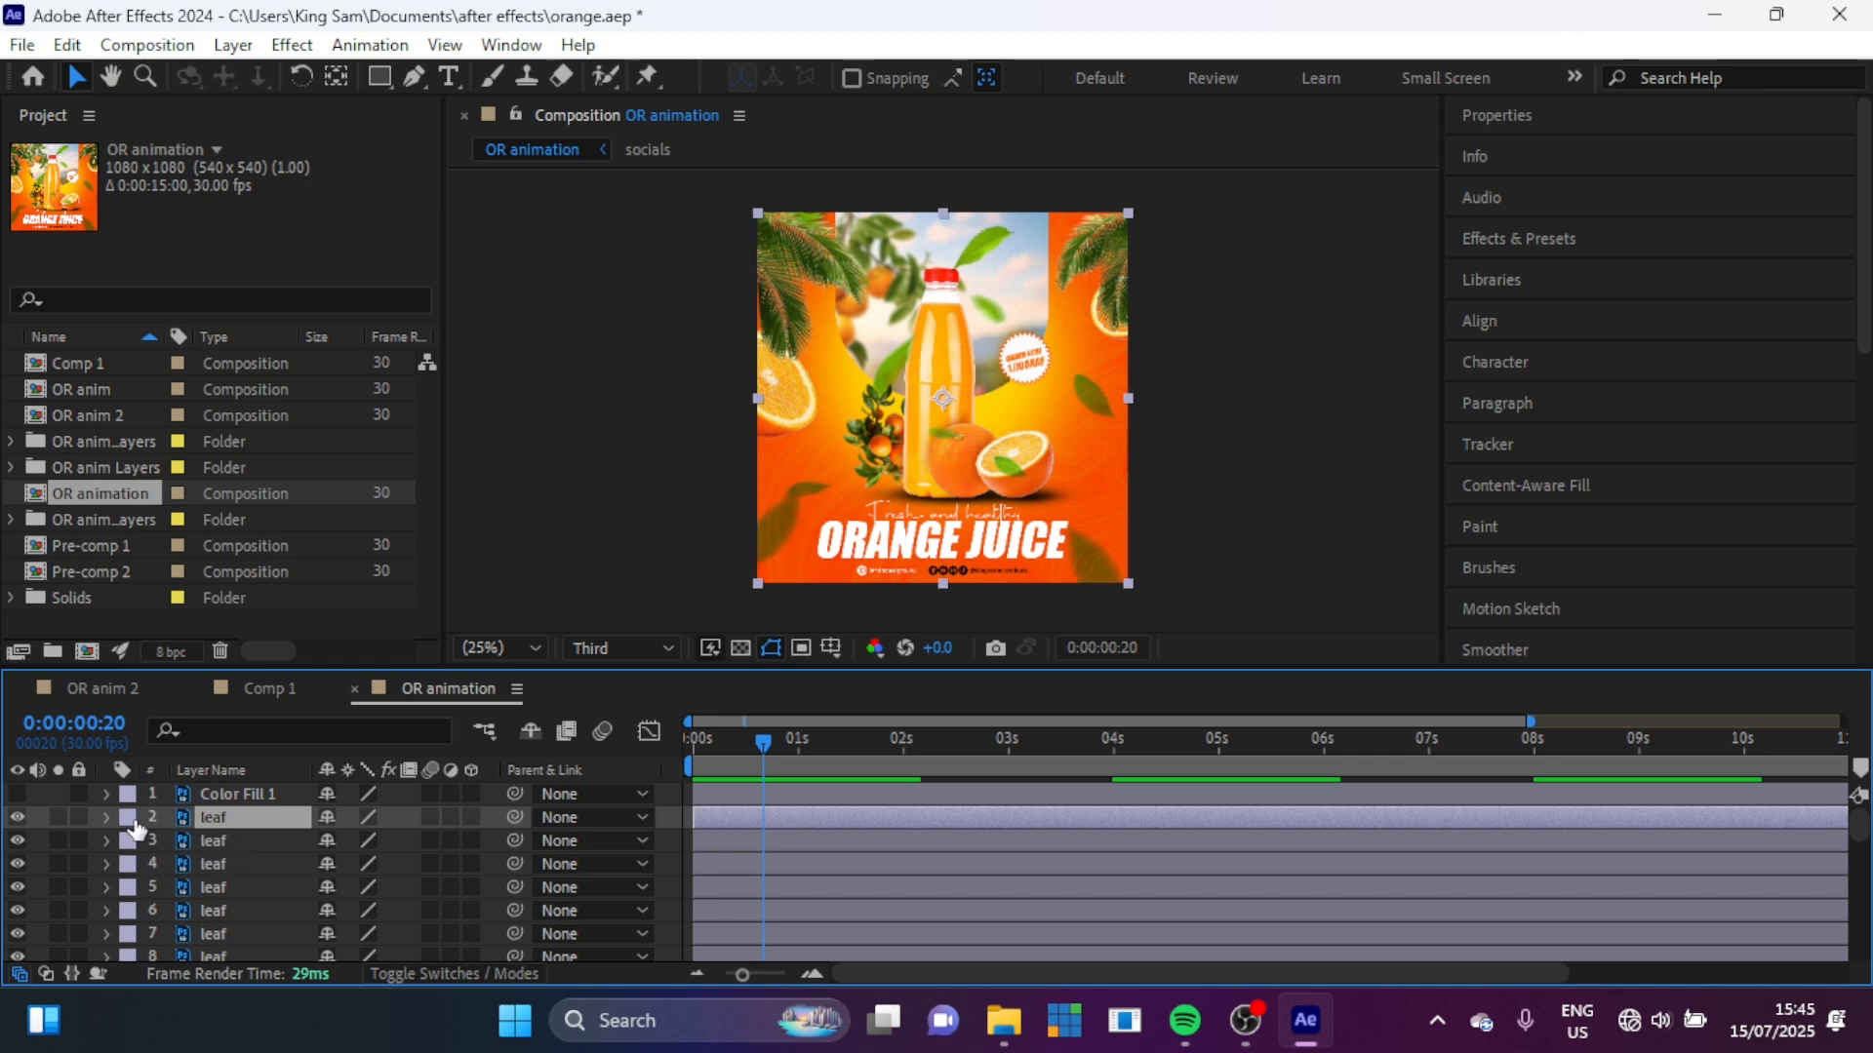
key(p)
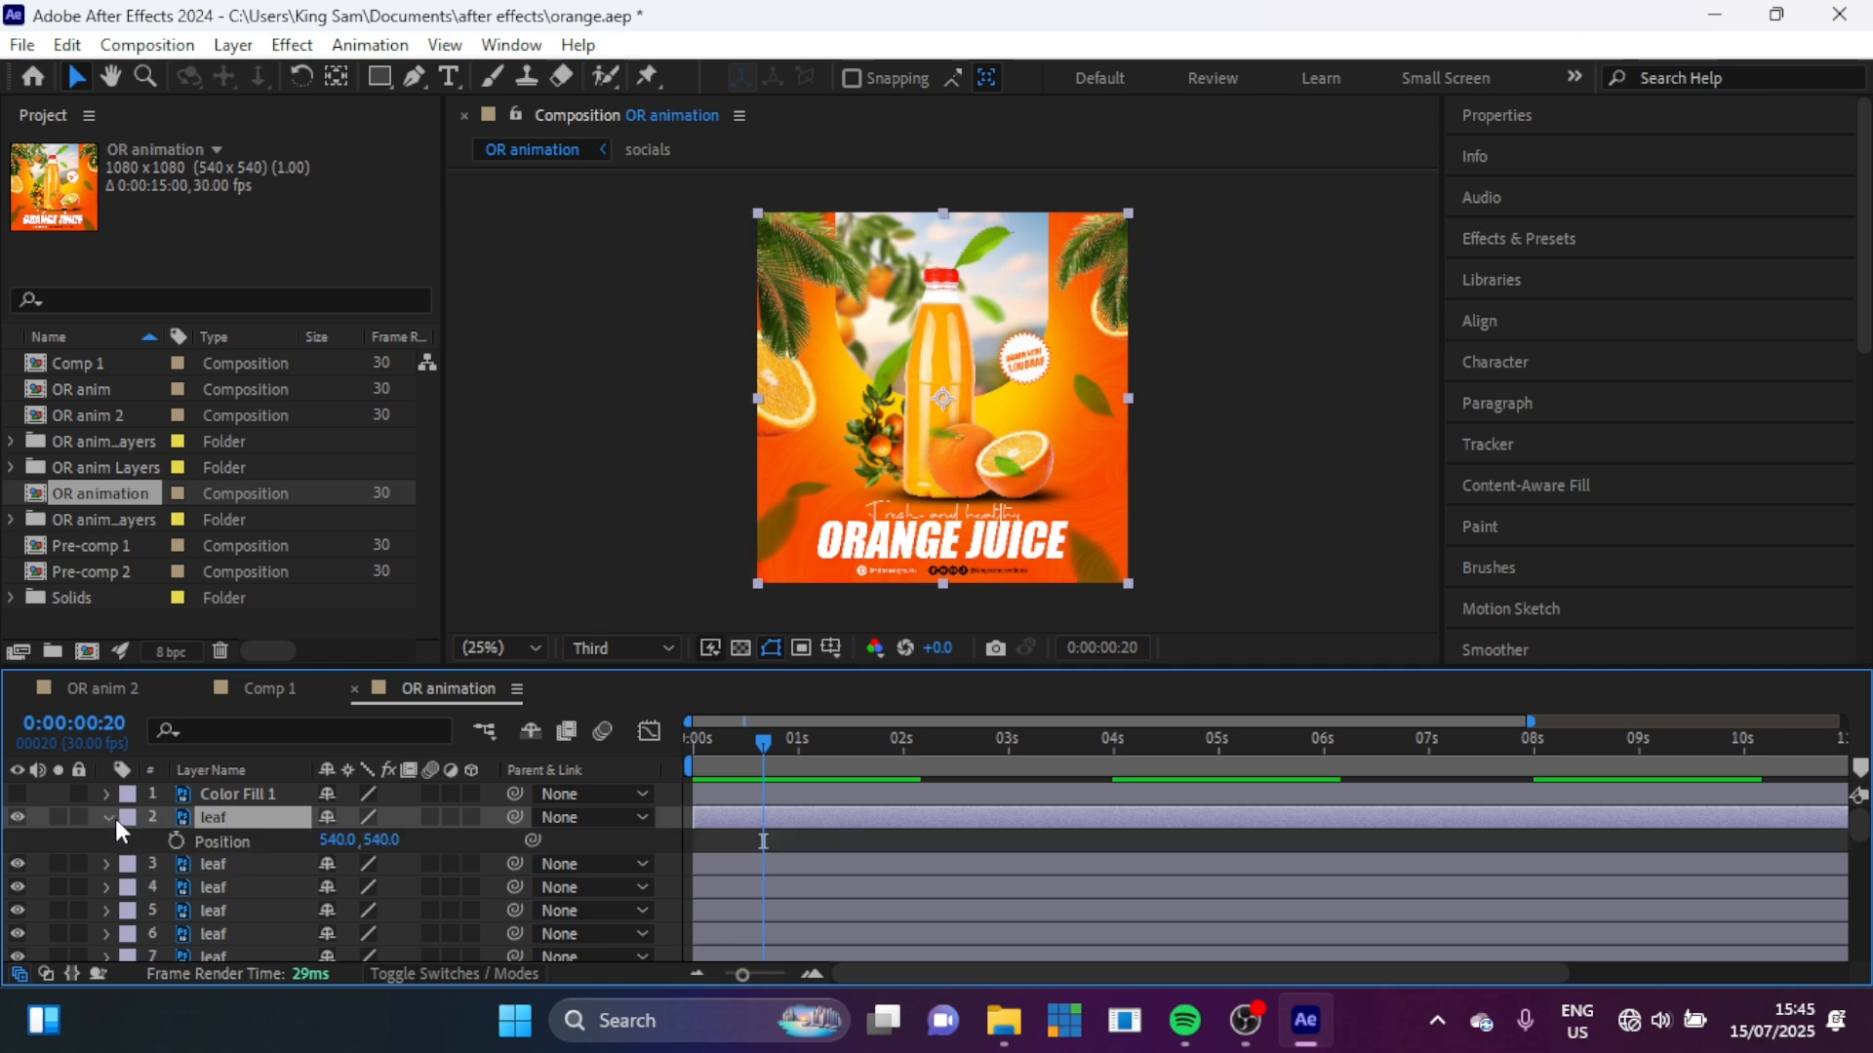
alt+click(189, 834)
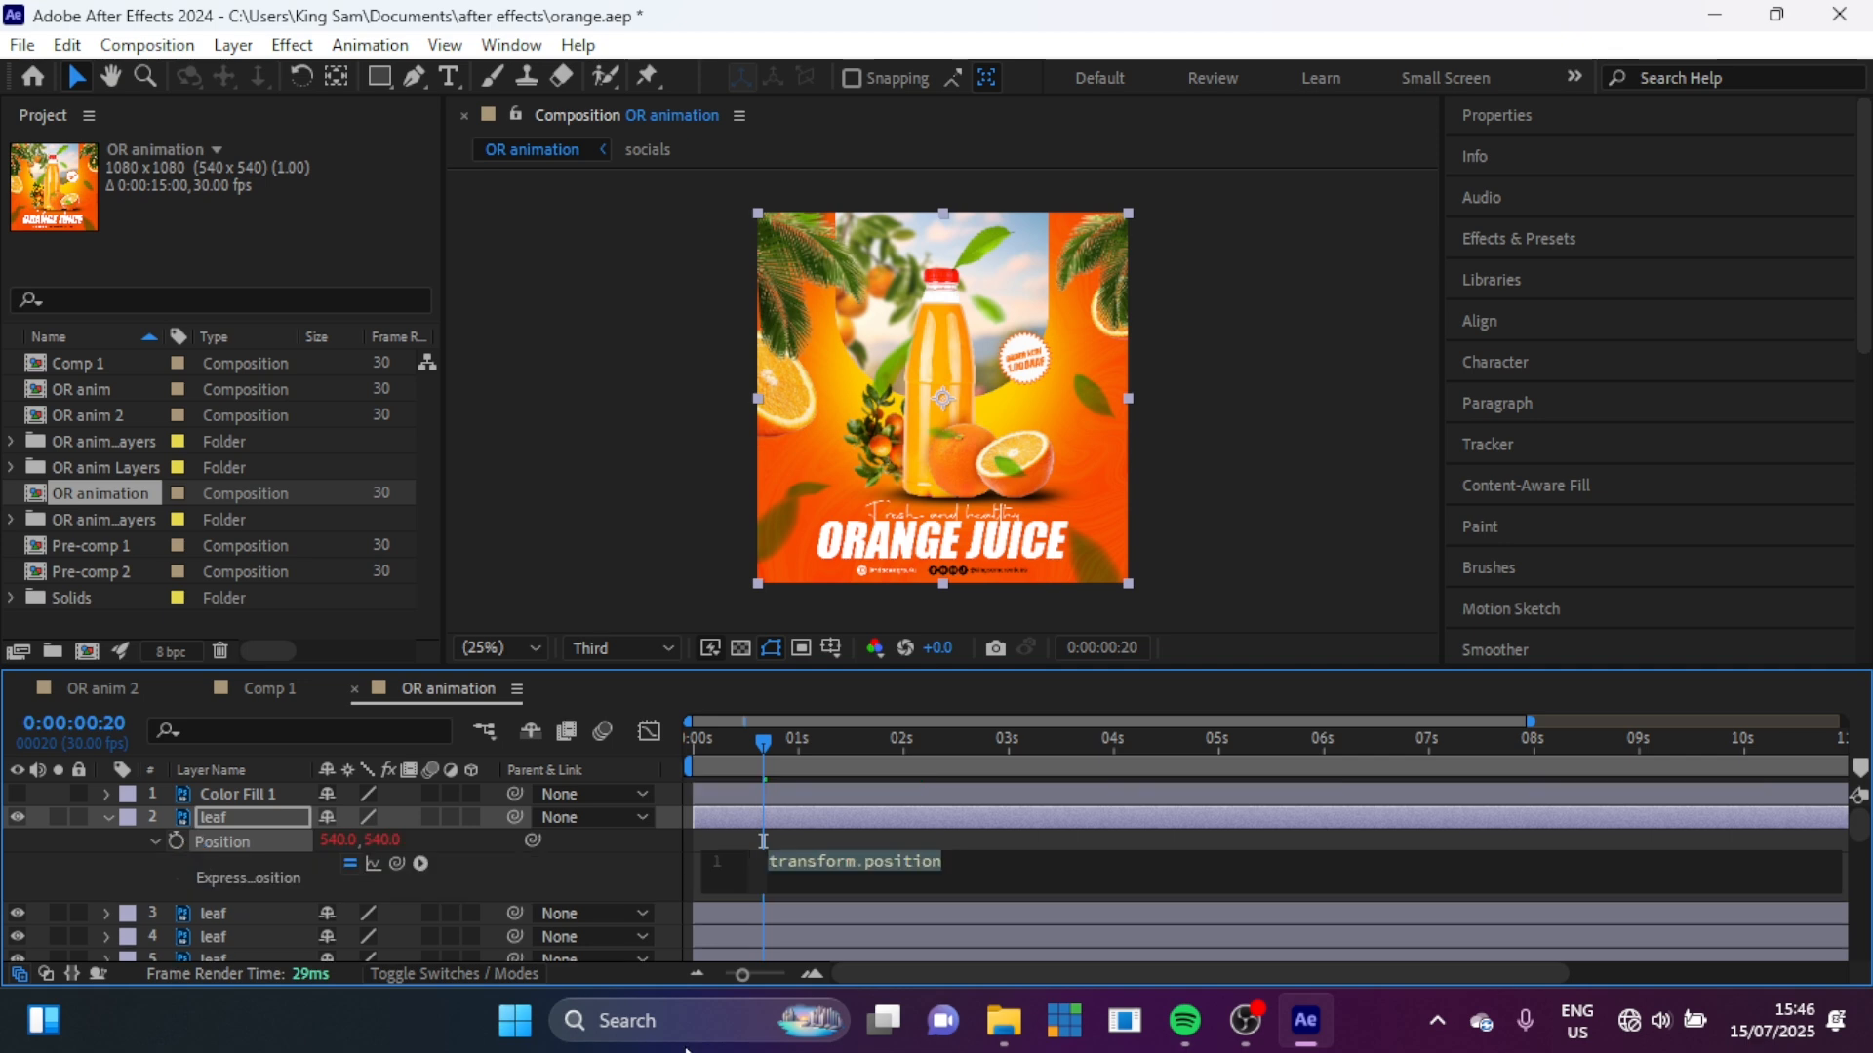
text(wiggl)
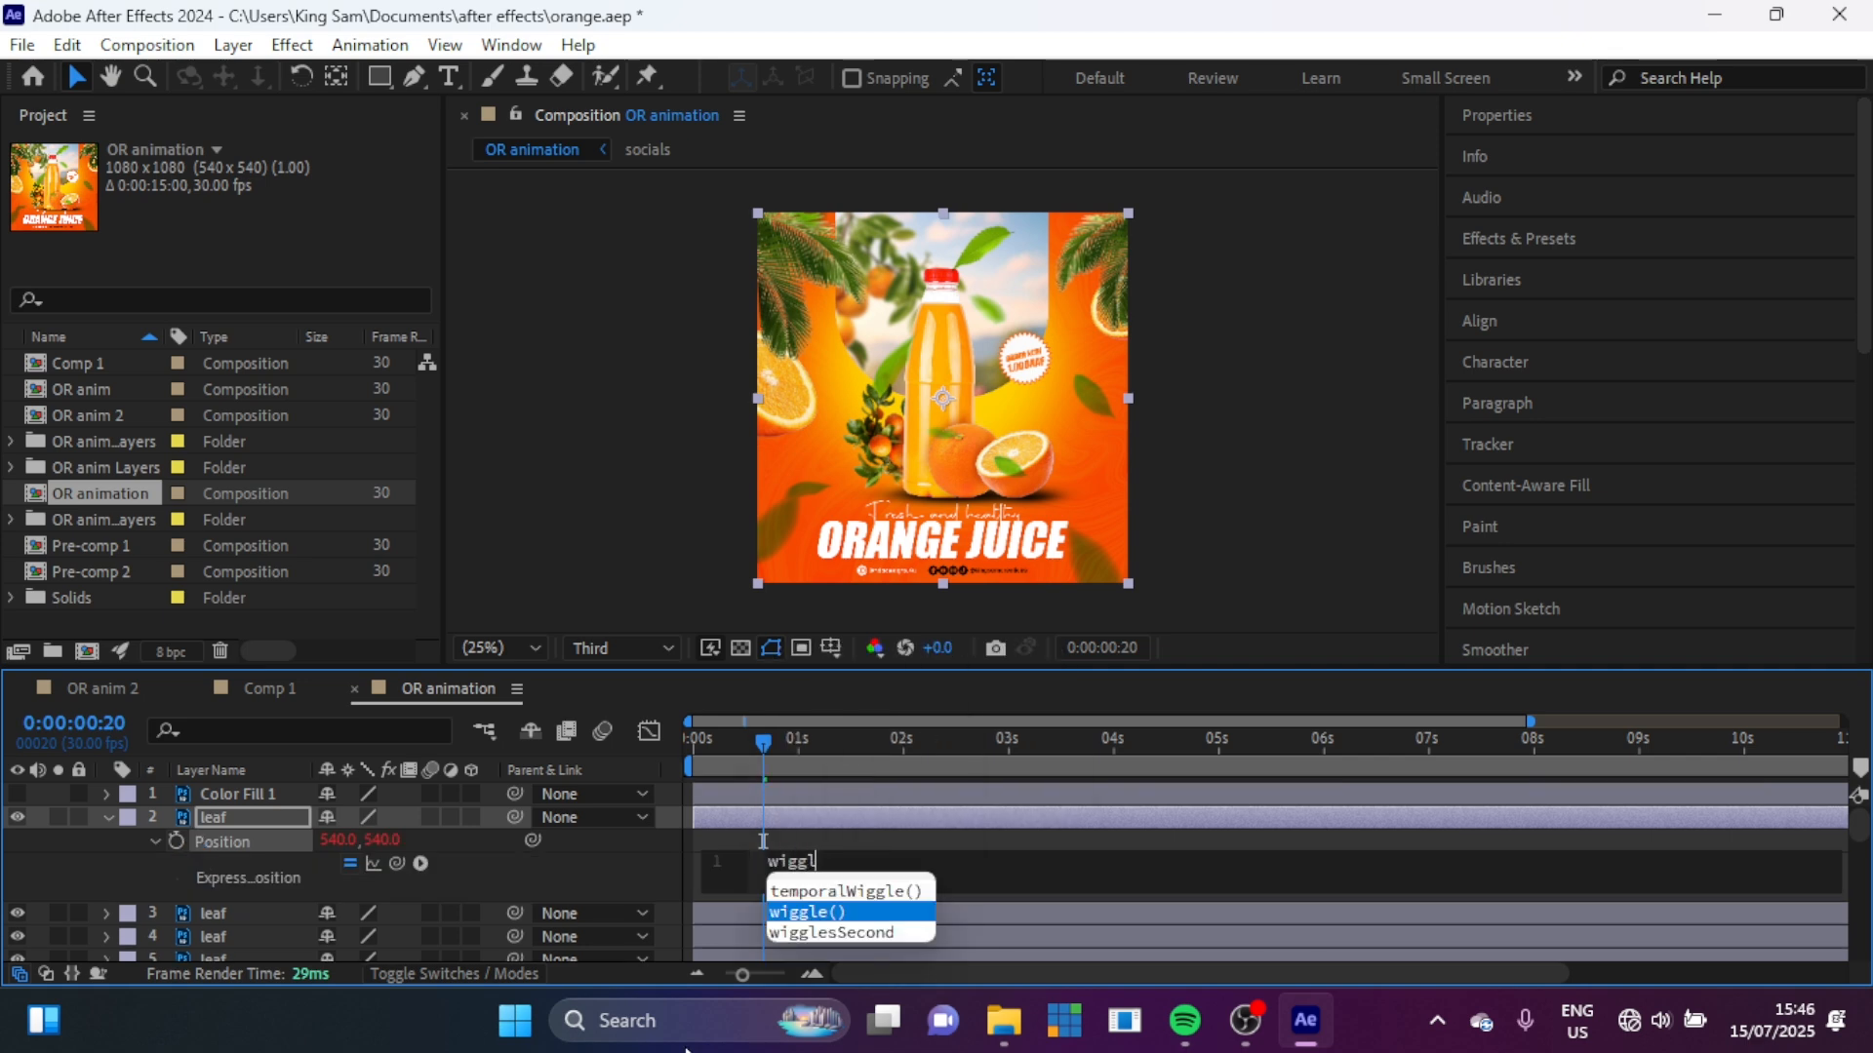
text(e)
key(Return)
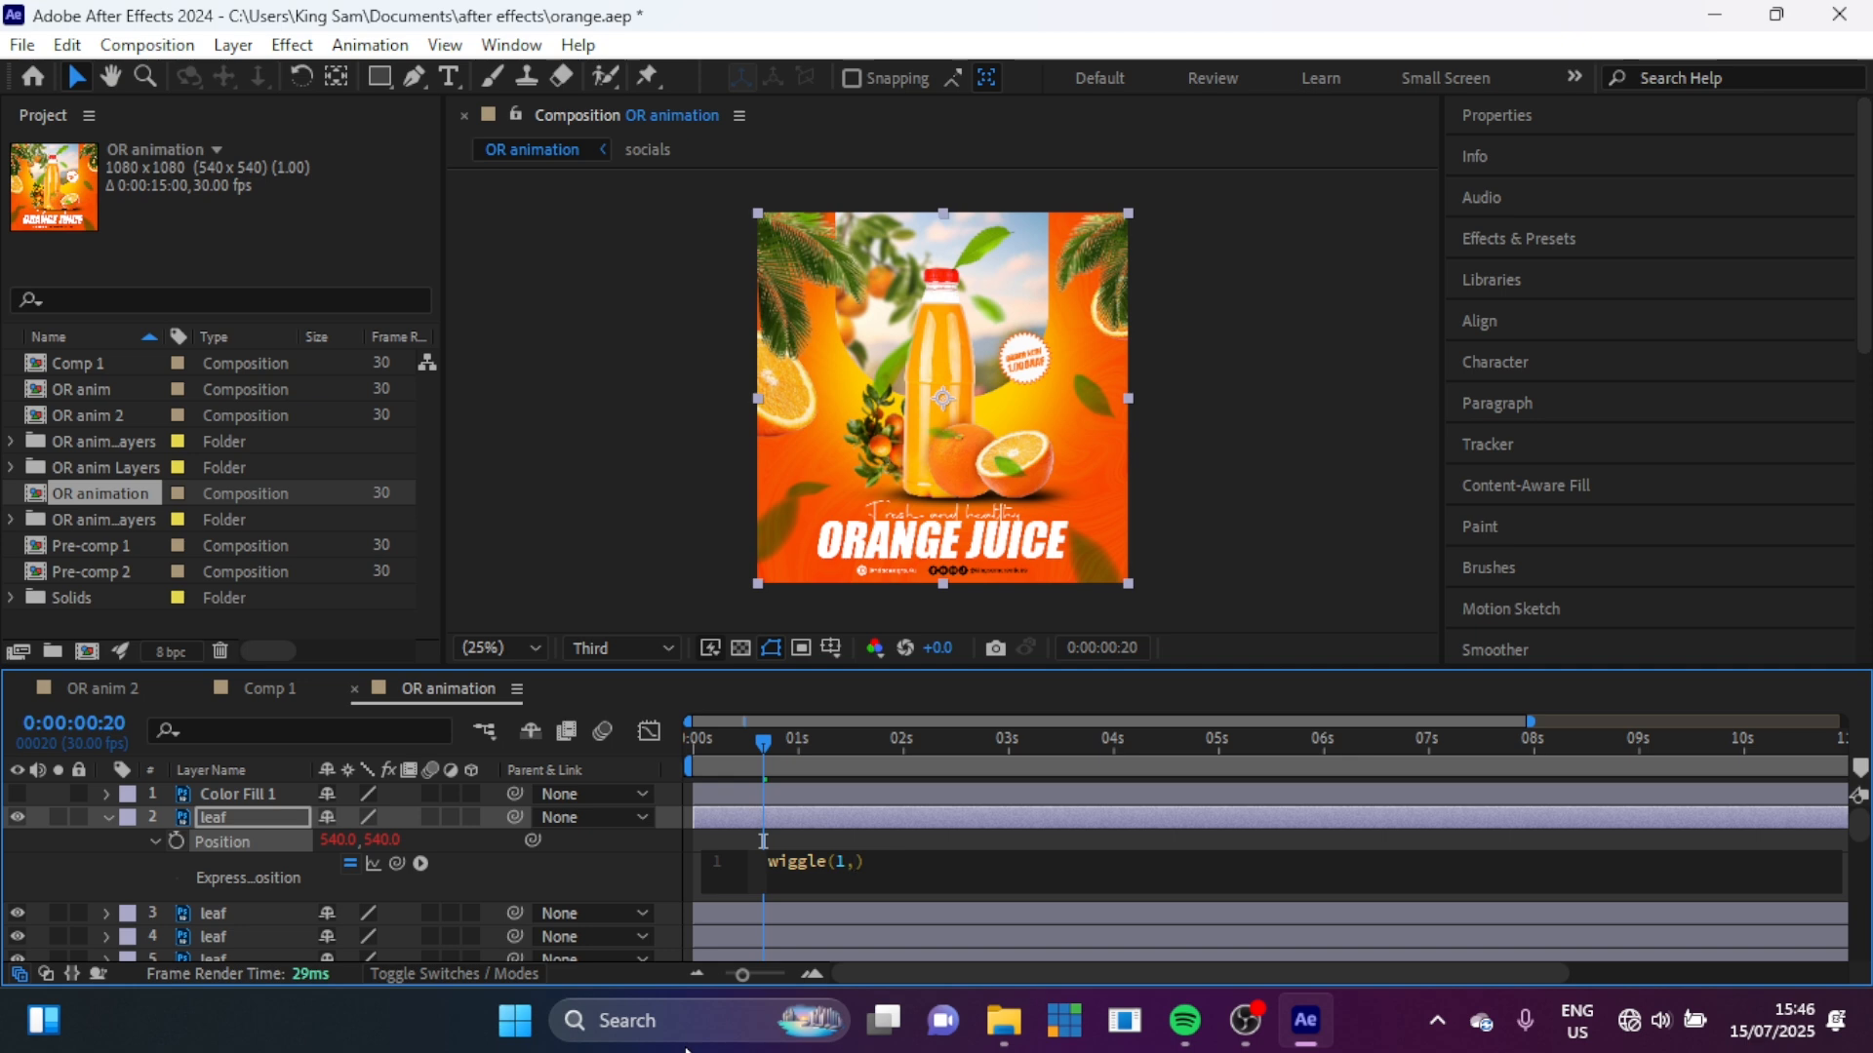
click(948, 846)
click(909, 866)
key(ctrl+c)
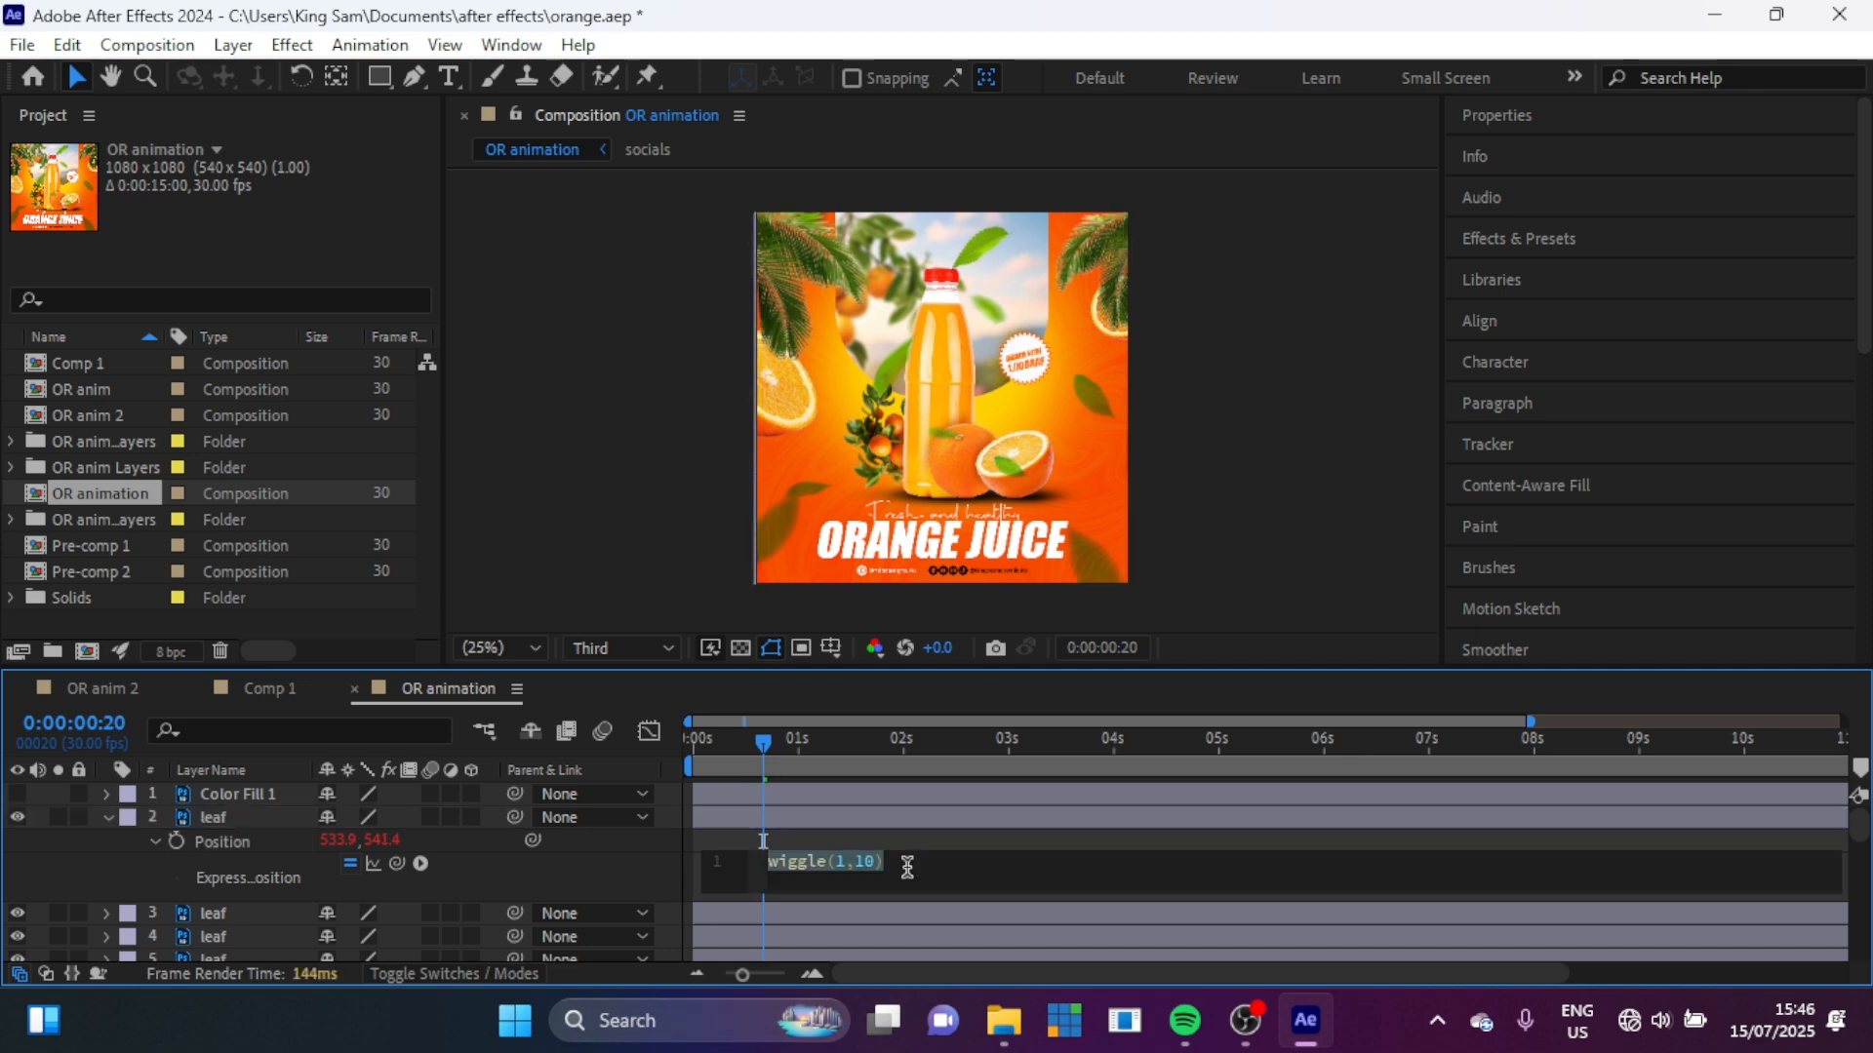
click(532, 856)
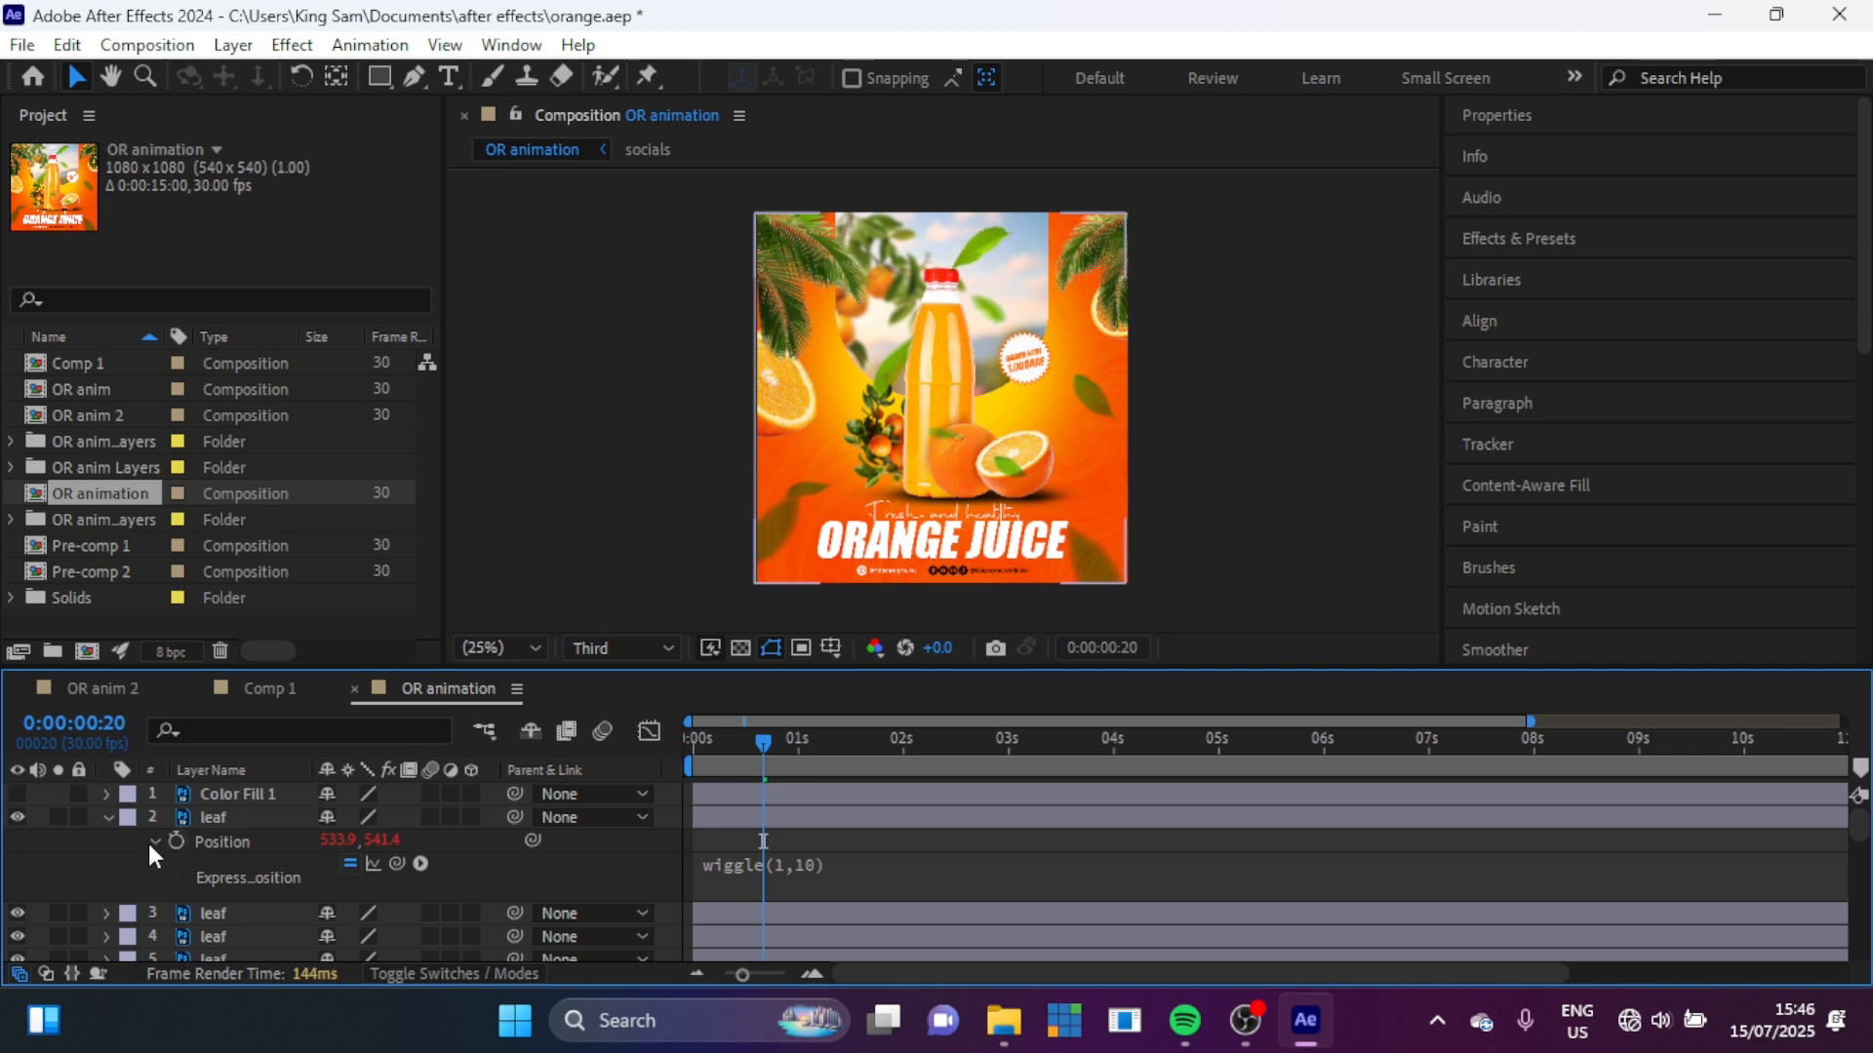
click(153, 840)
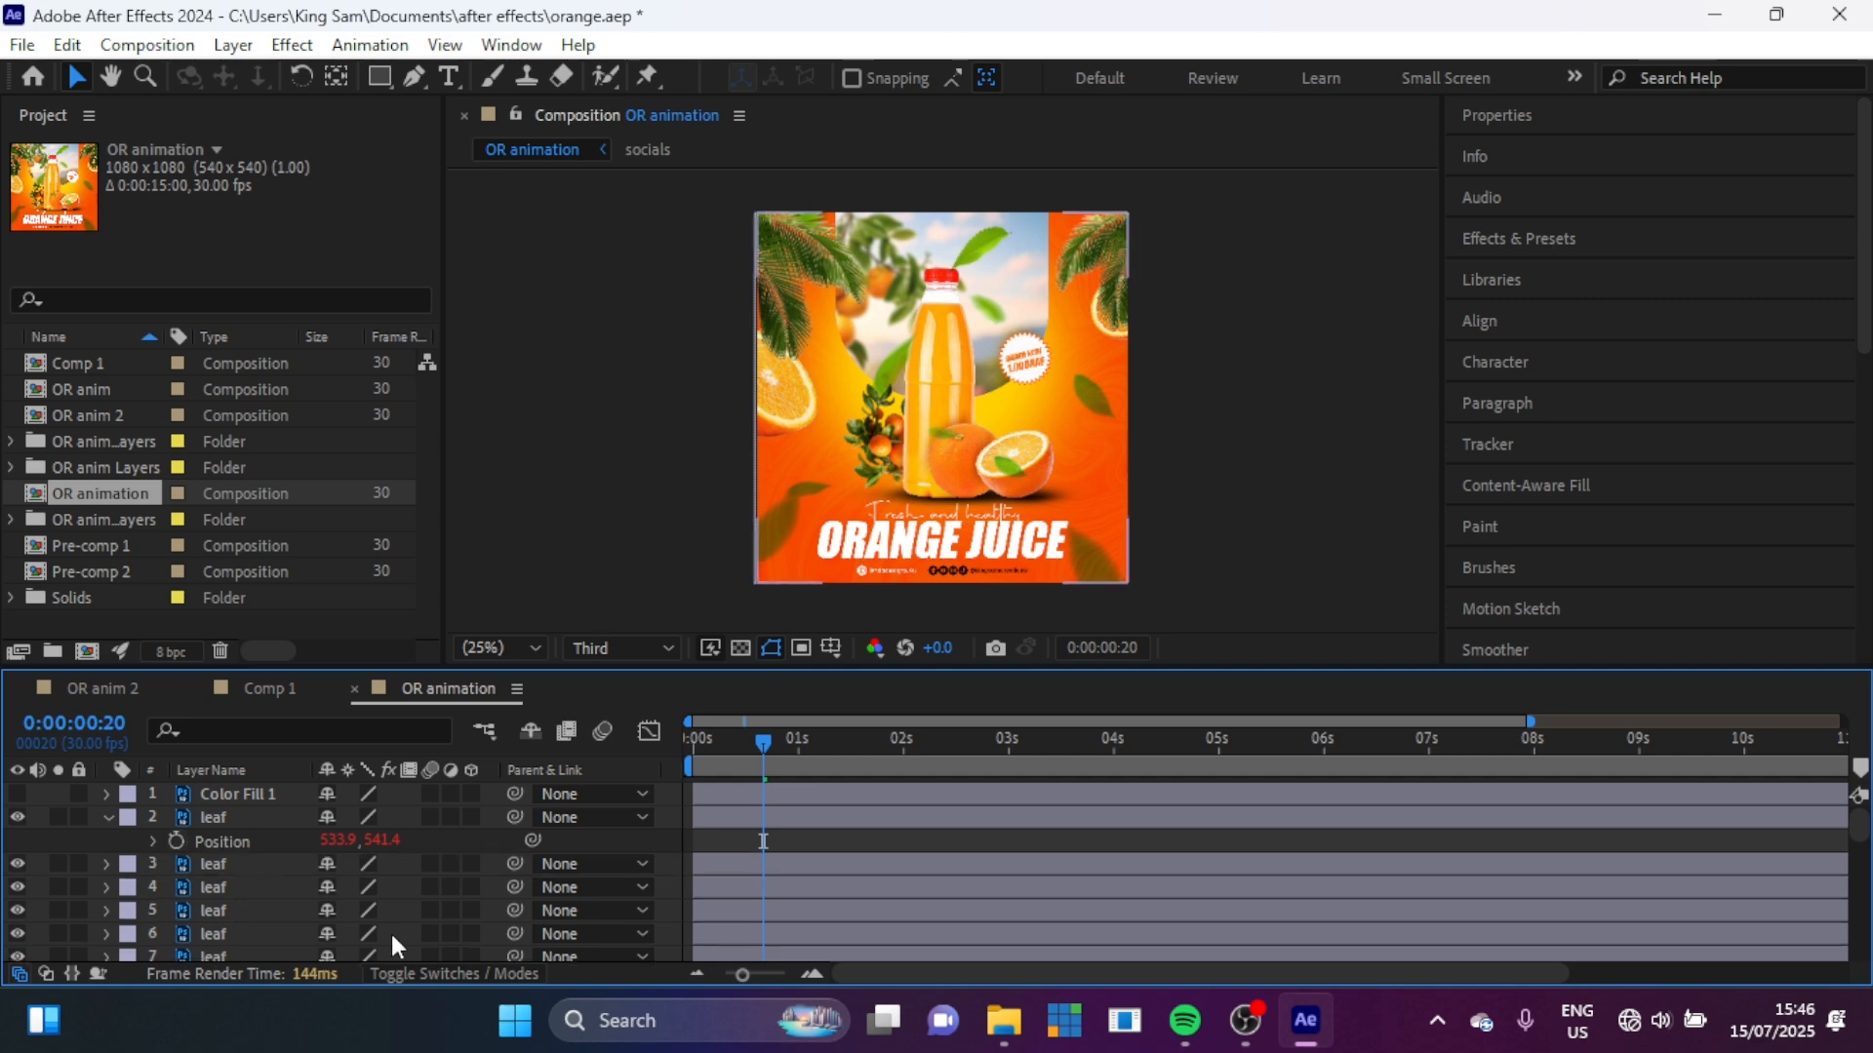
Step: Paste the wiggle(1,10) expression into the position of each remaining leaf layer
click(105, 864)
click(243, 864)
key(p)
key(ctrl+v)
scroll(219, 901, down, 2)
click(202, 843)
alt+click(175, 871)
key(ctrl+v)
alt+click(176, 876)
key(ctrl+v)
alt+click(176, 886)
key(ctrl+v)
click(137, 907)
scroll(148, 928, down, 2)
scroll(148, 942, down, 2)
alt+click(178, 889)
key(ctrl+v)
Step: Preview the wiggling leaves, collapse the last leaf layer and replay the animation from 0 seconds
key(space)
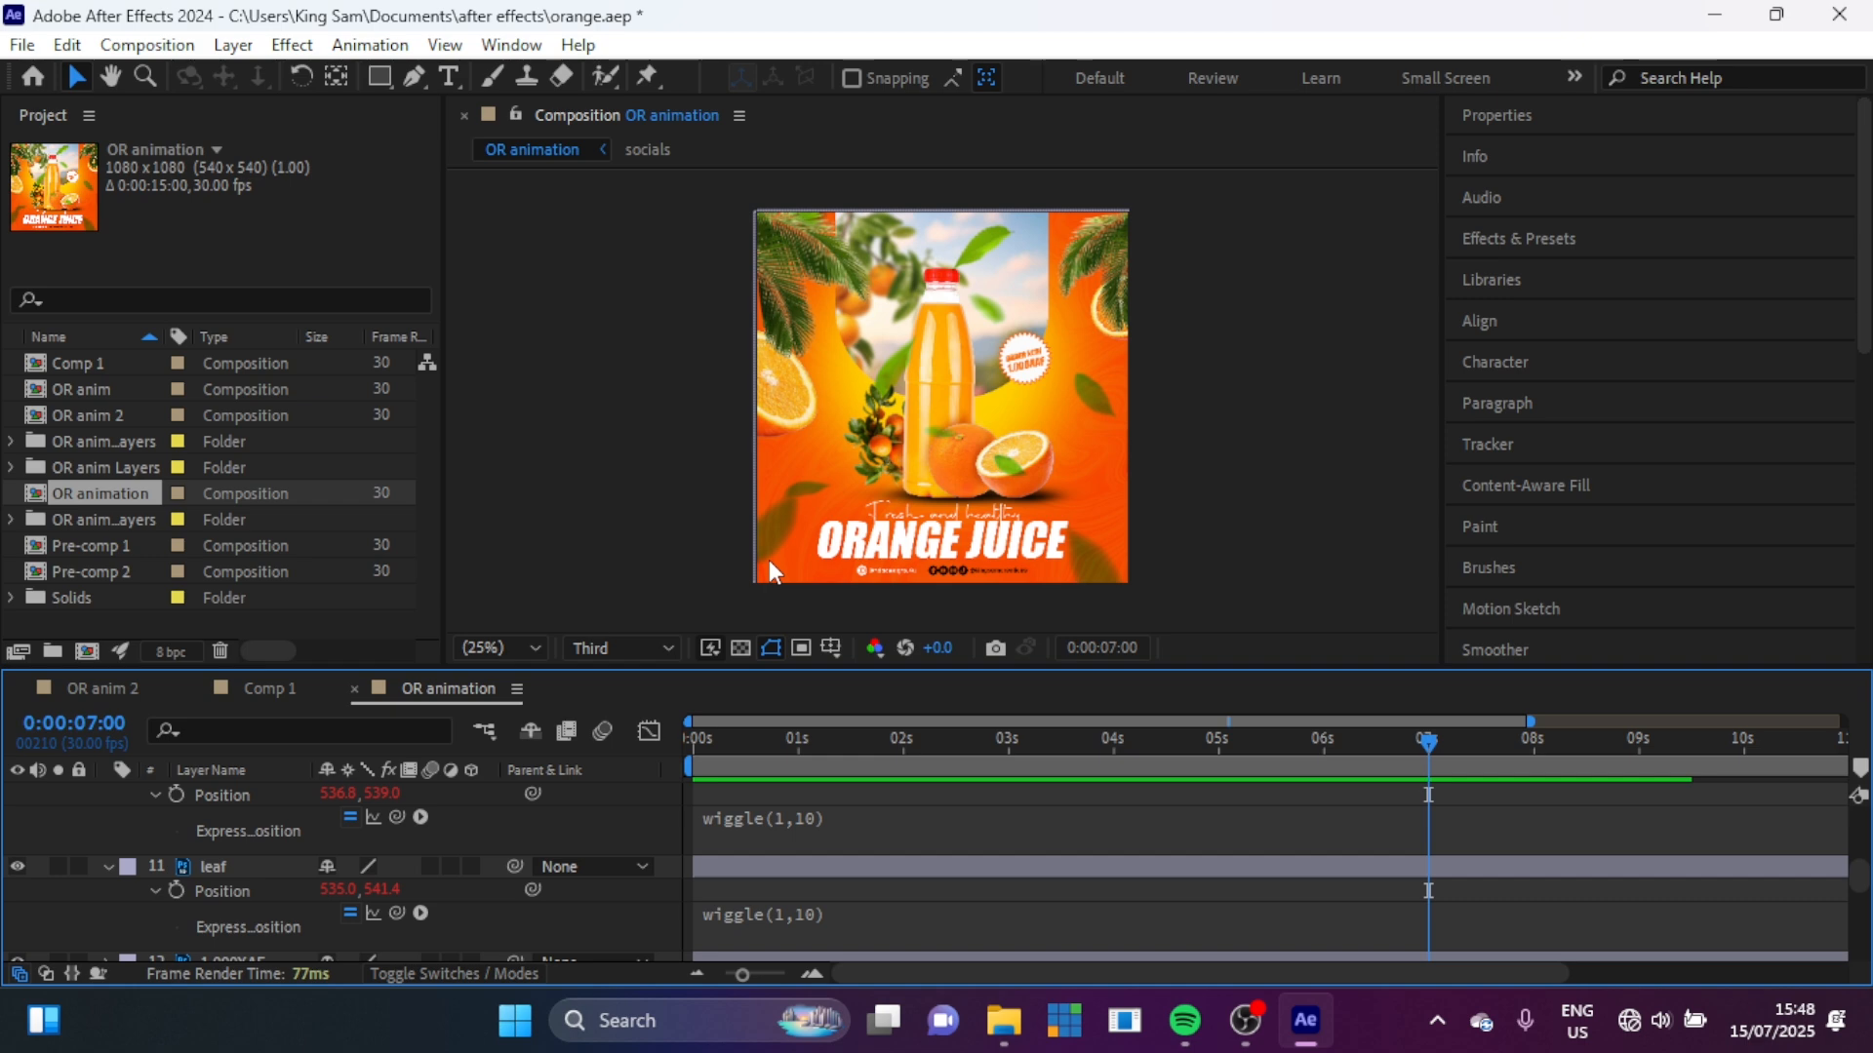
drag(1186, 743, 1178, 740)
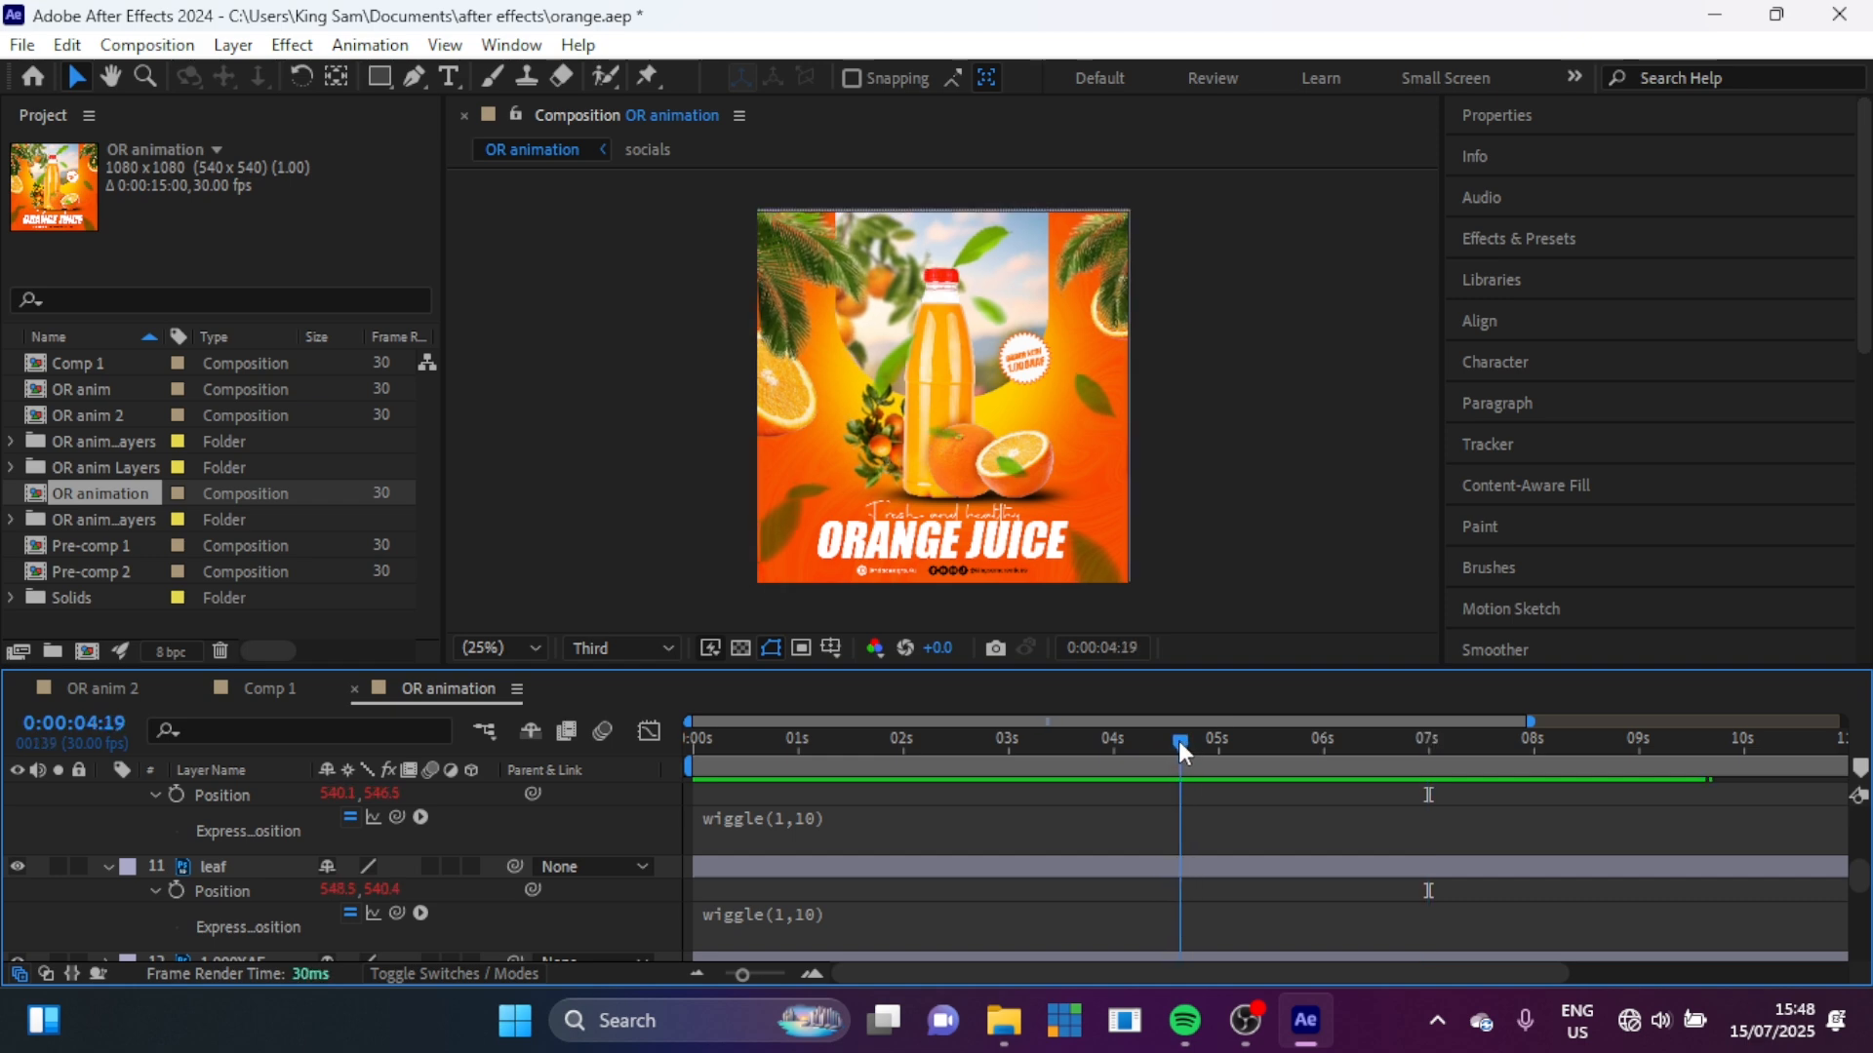
click(109, 866)
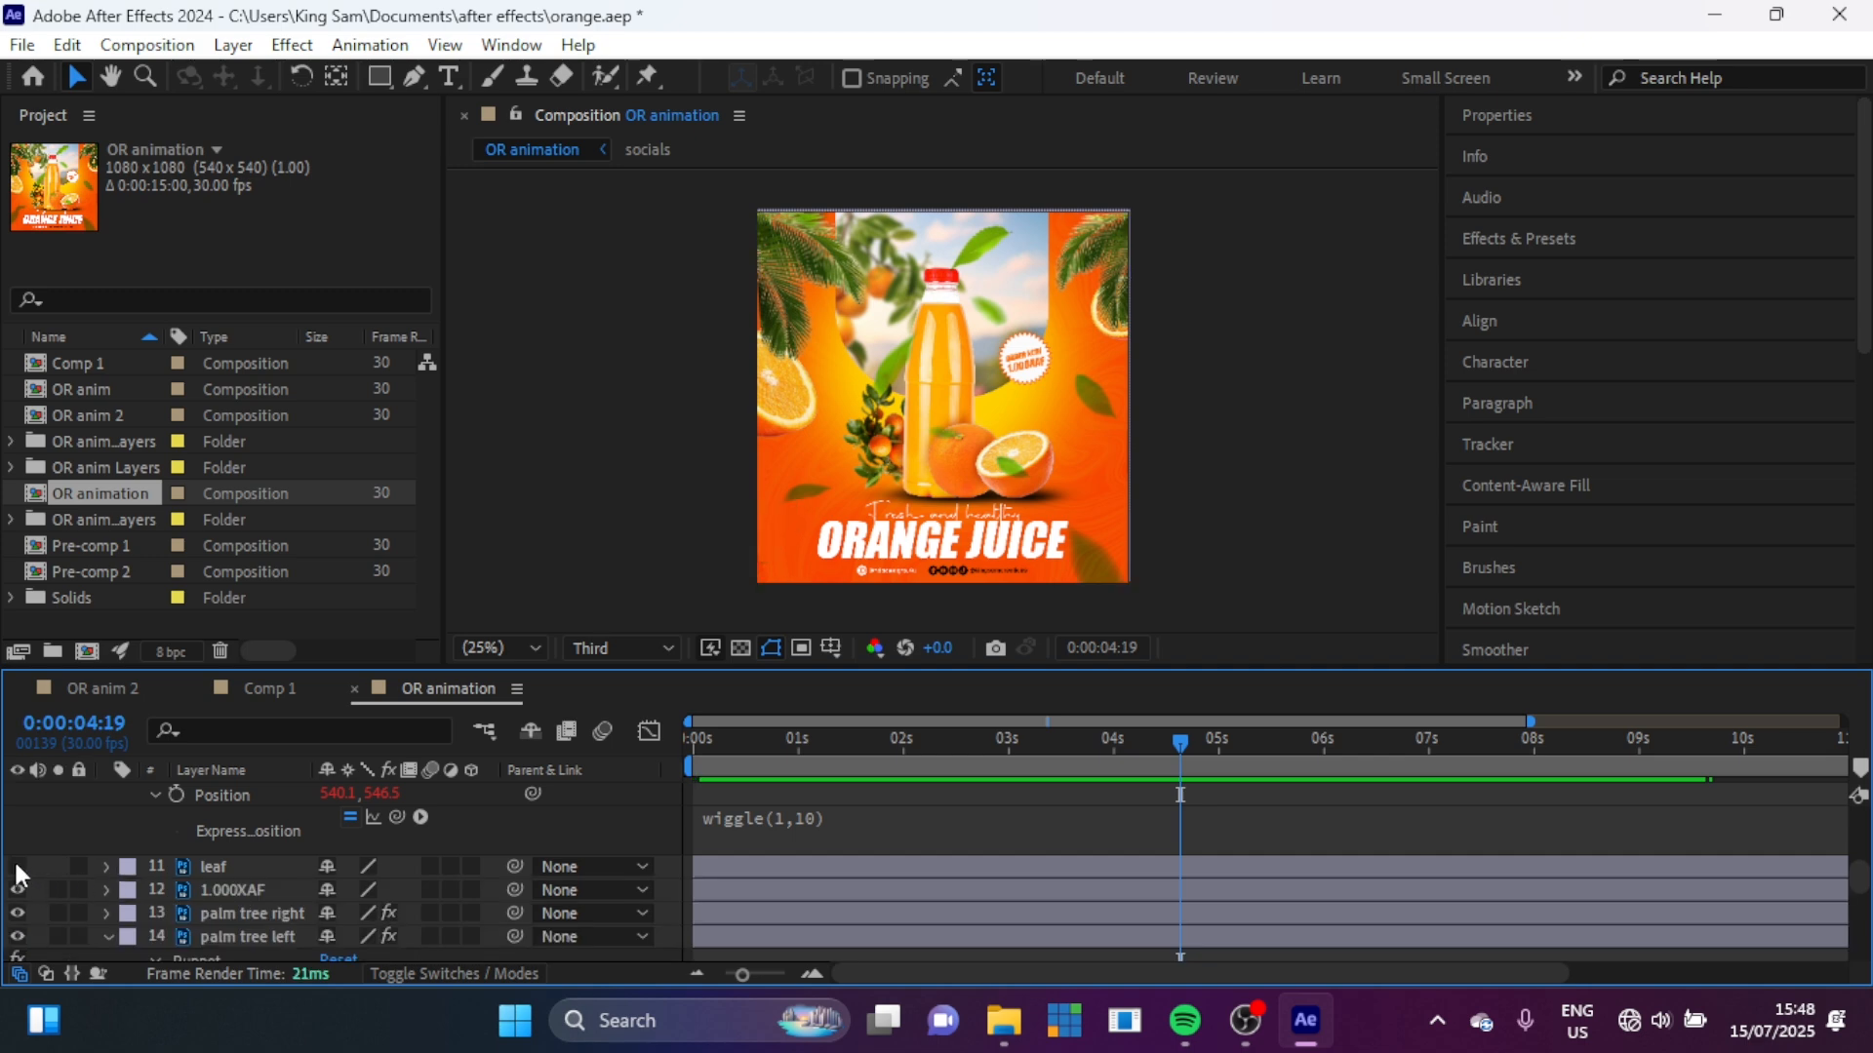
click(225, 868)
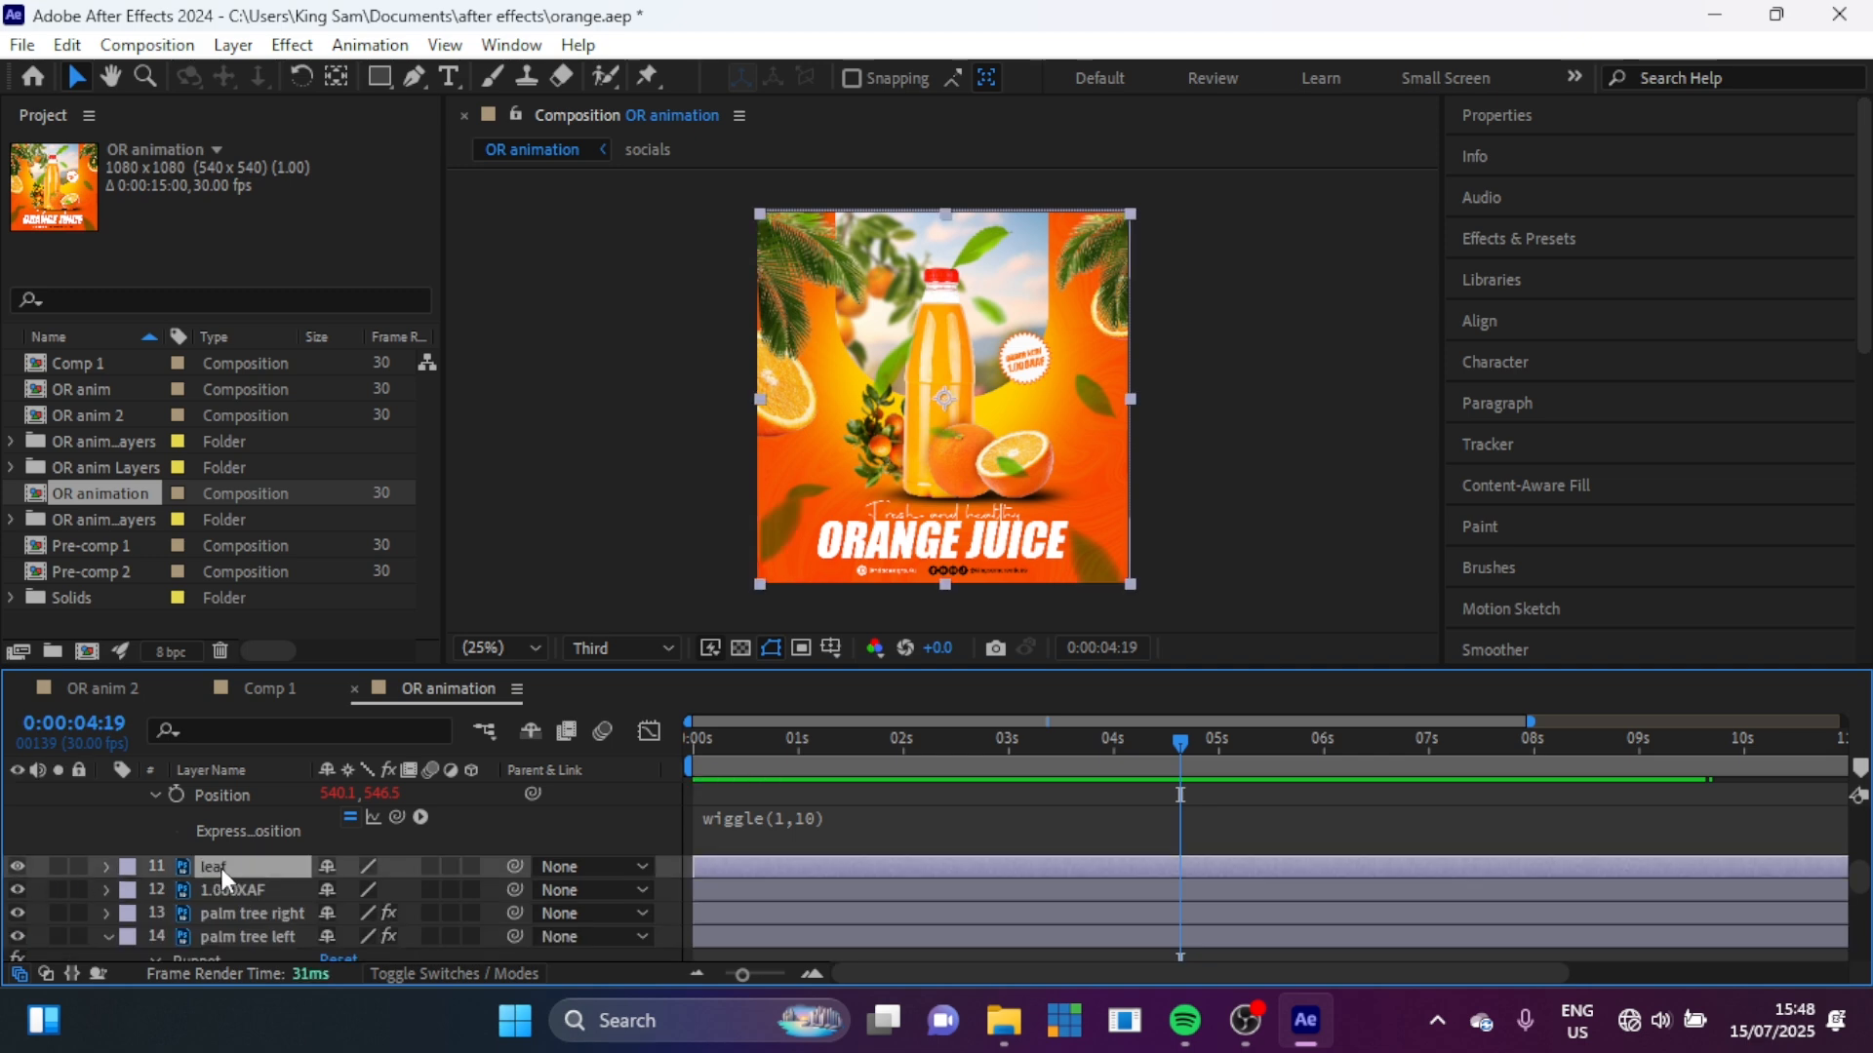
key(Return)
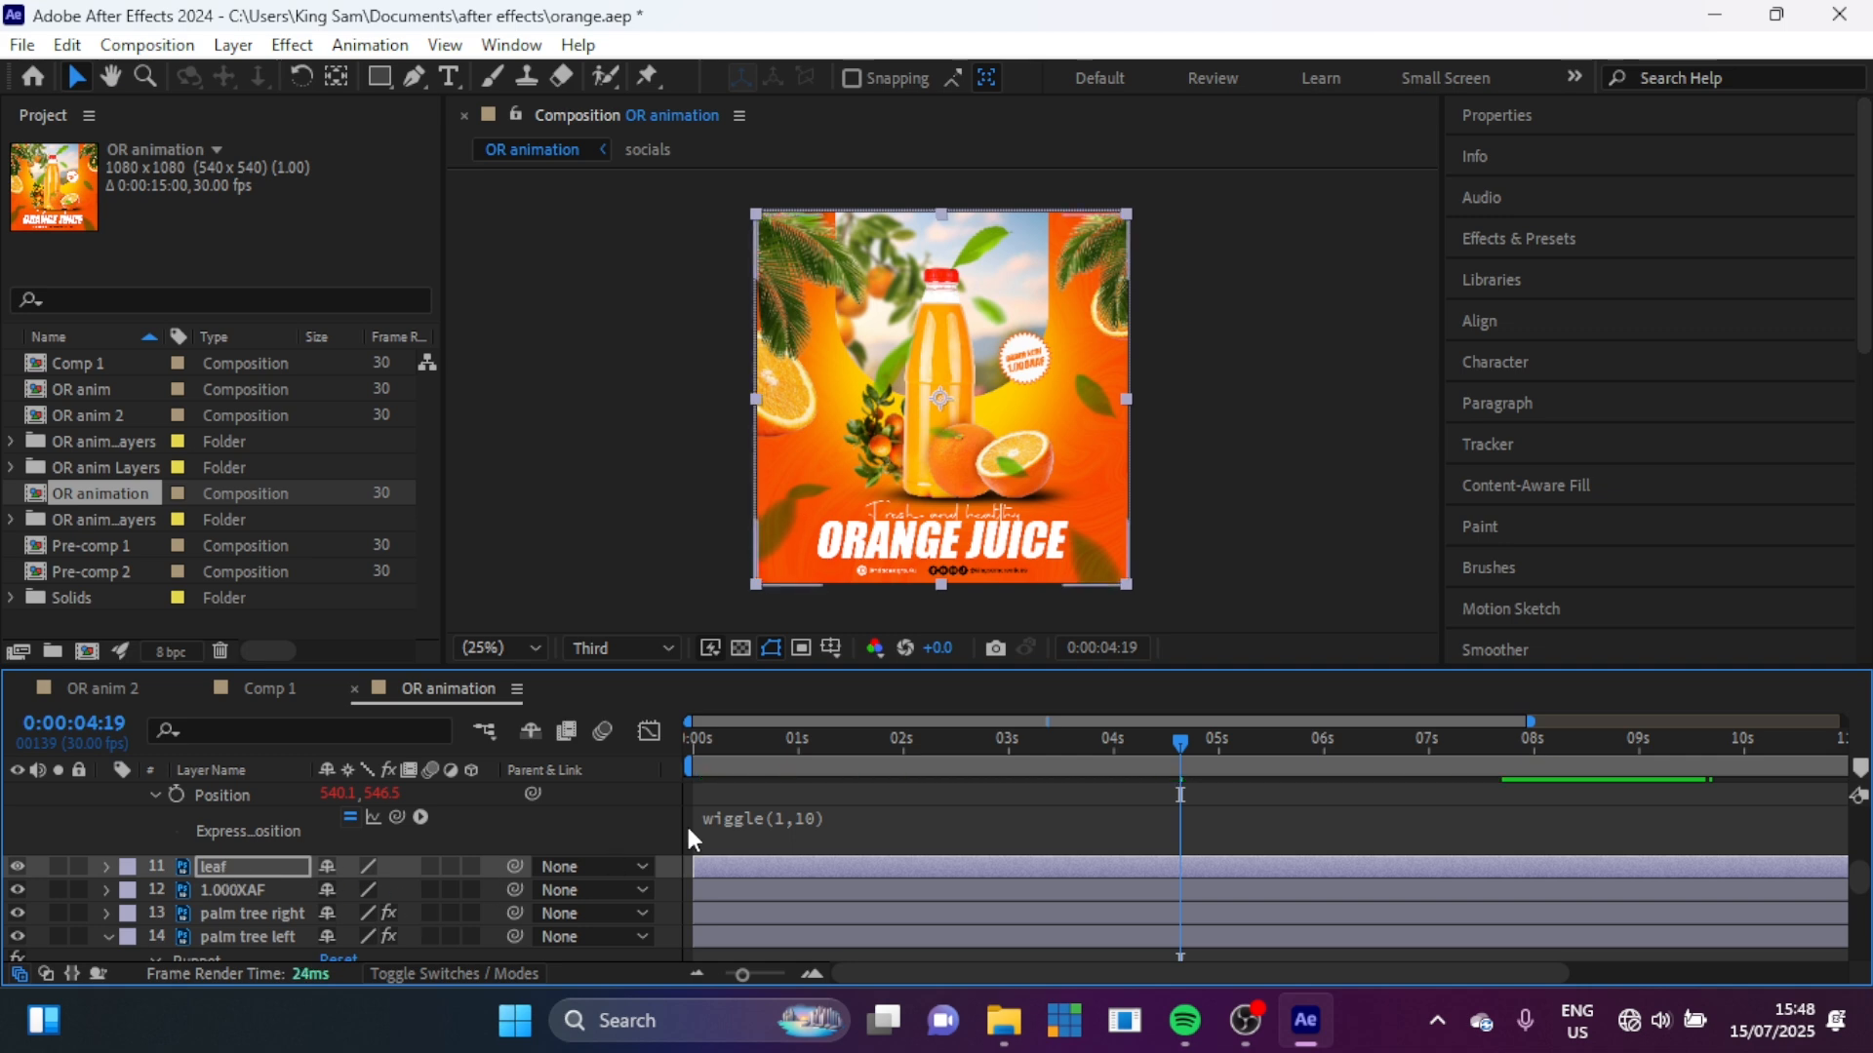
drag(752, 739, 547, 623)
key(space)
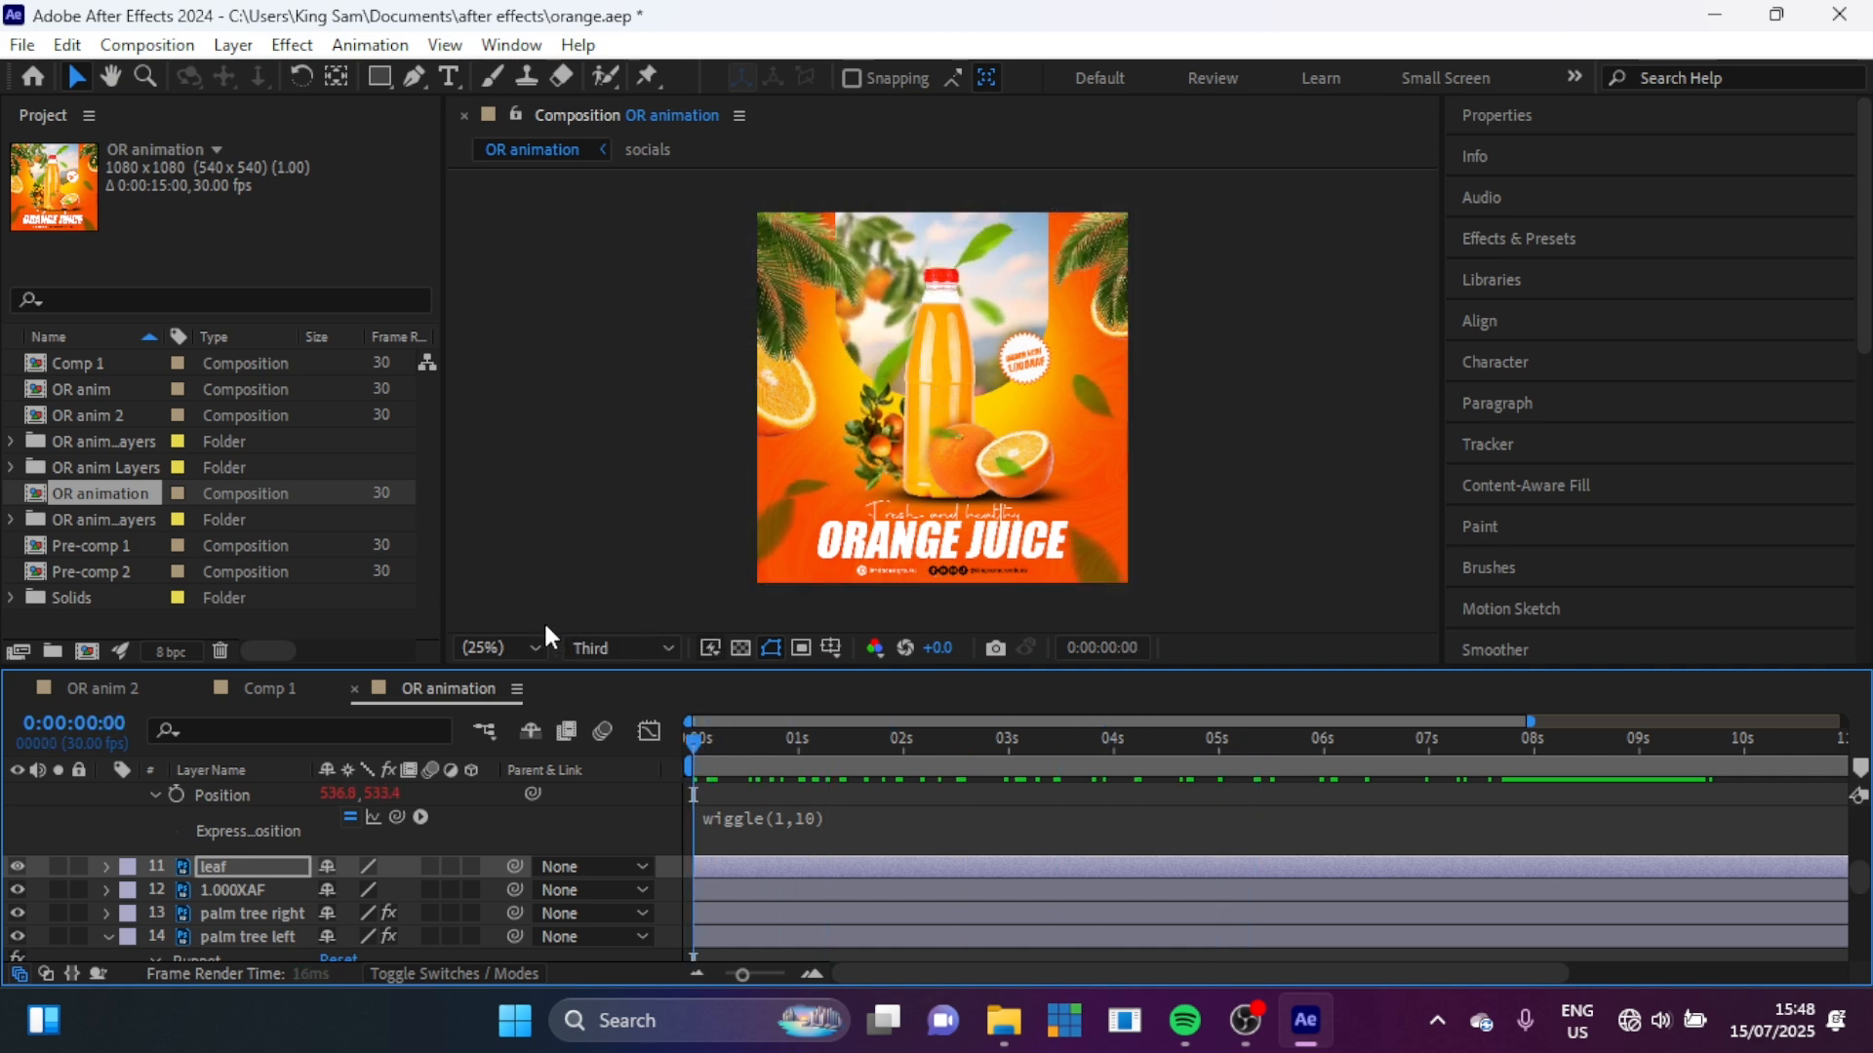
Step: Create a null object and place it directly above the Seal 1 layer in the layer stack
scroll(256, 817, down, 10)
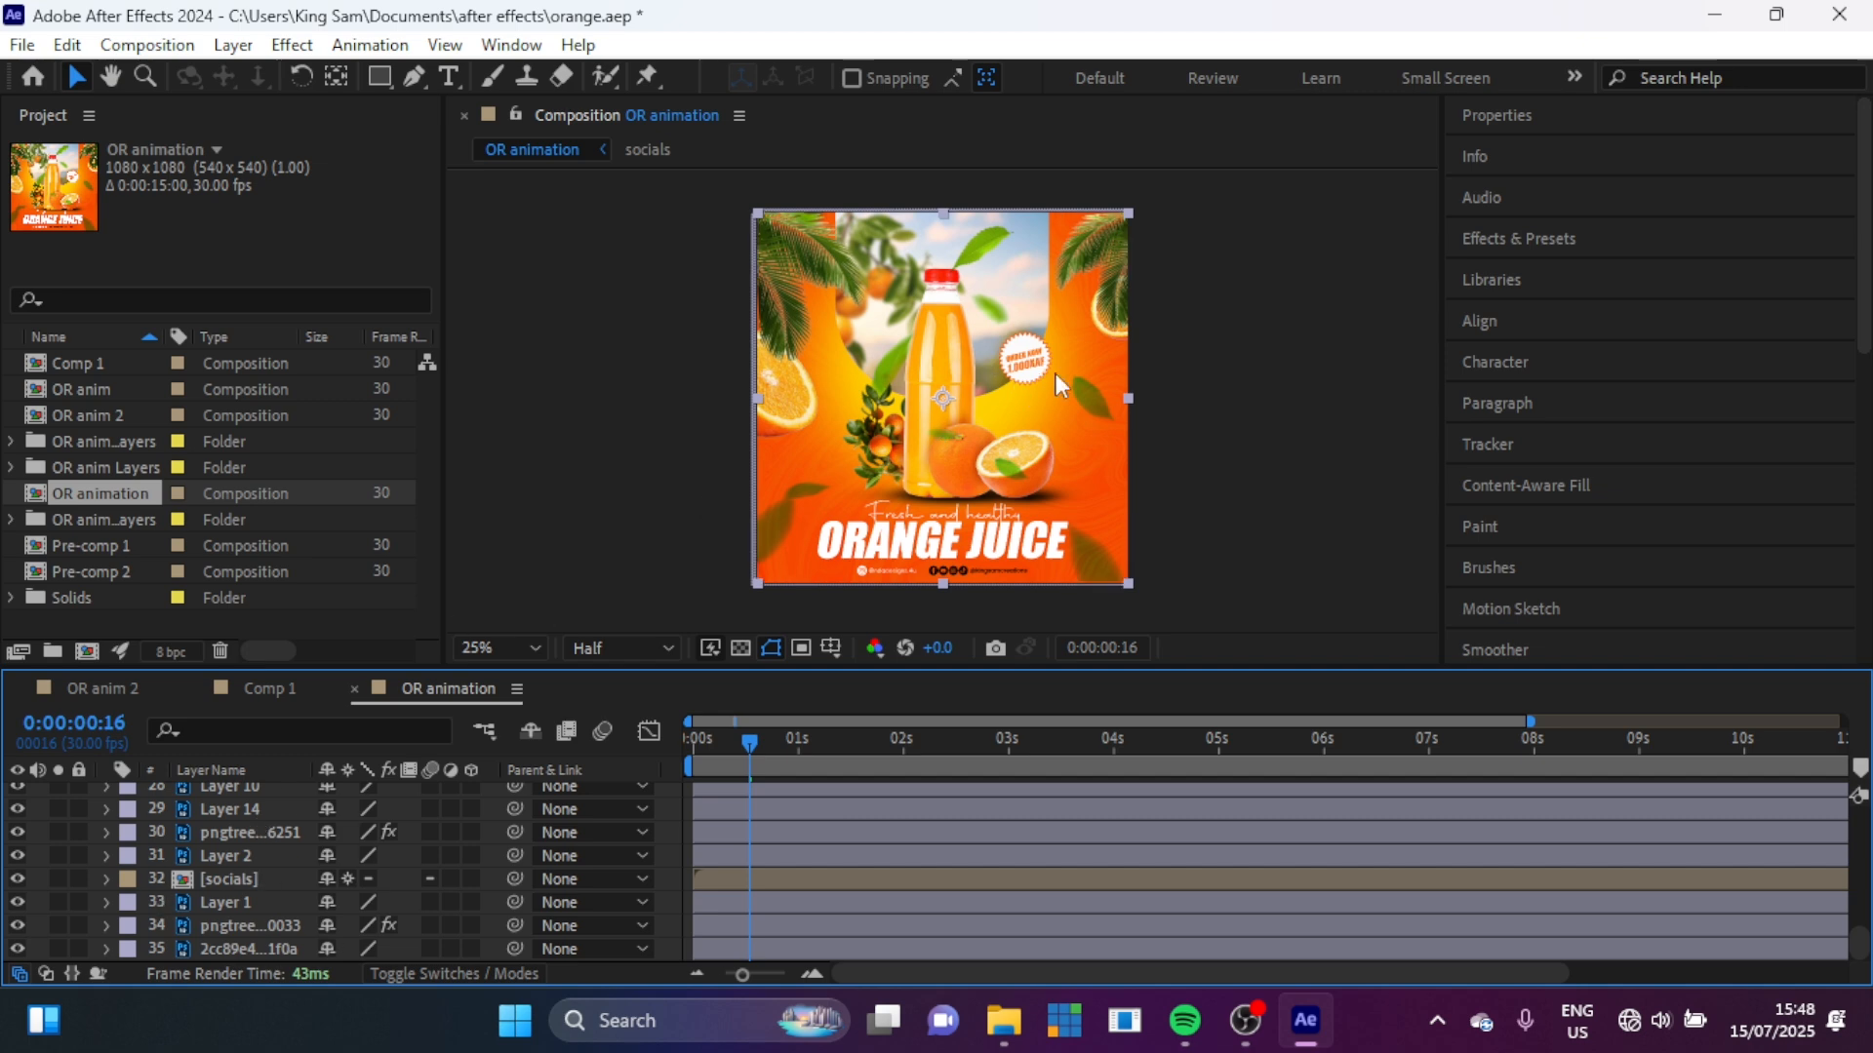
scroll(207, 857, up, 5)
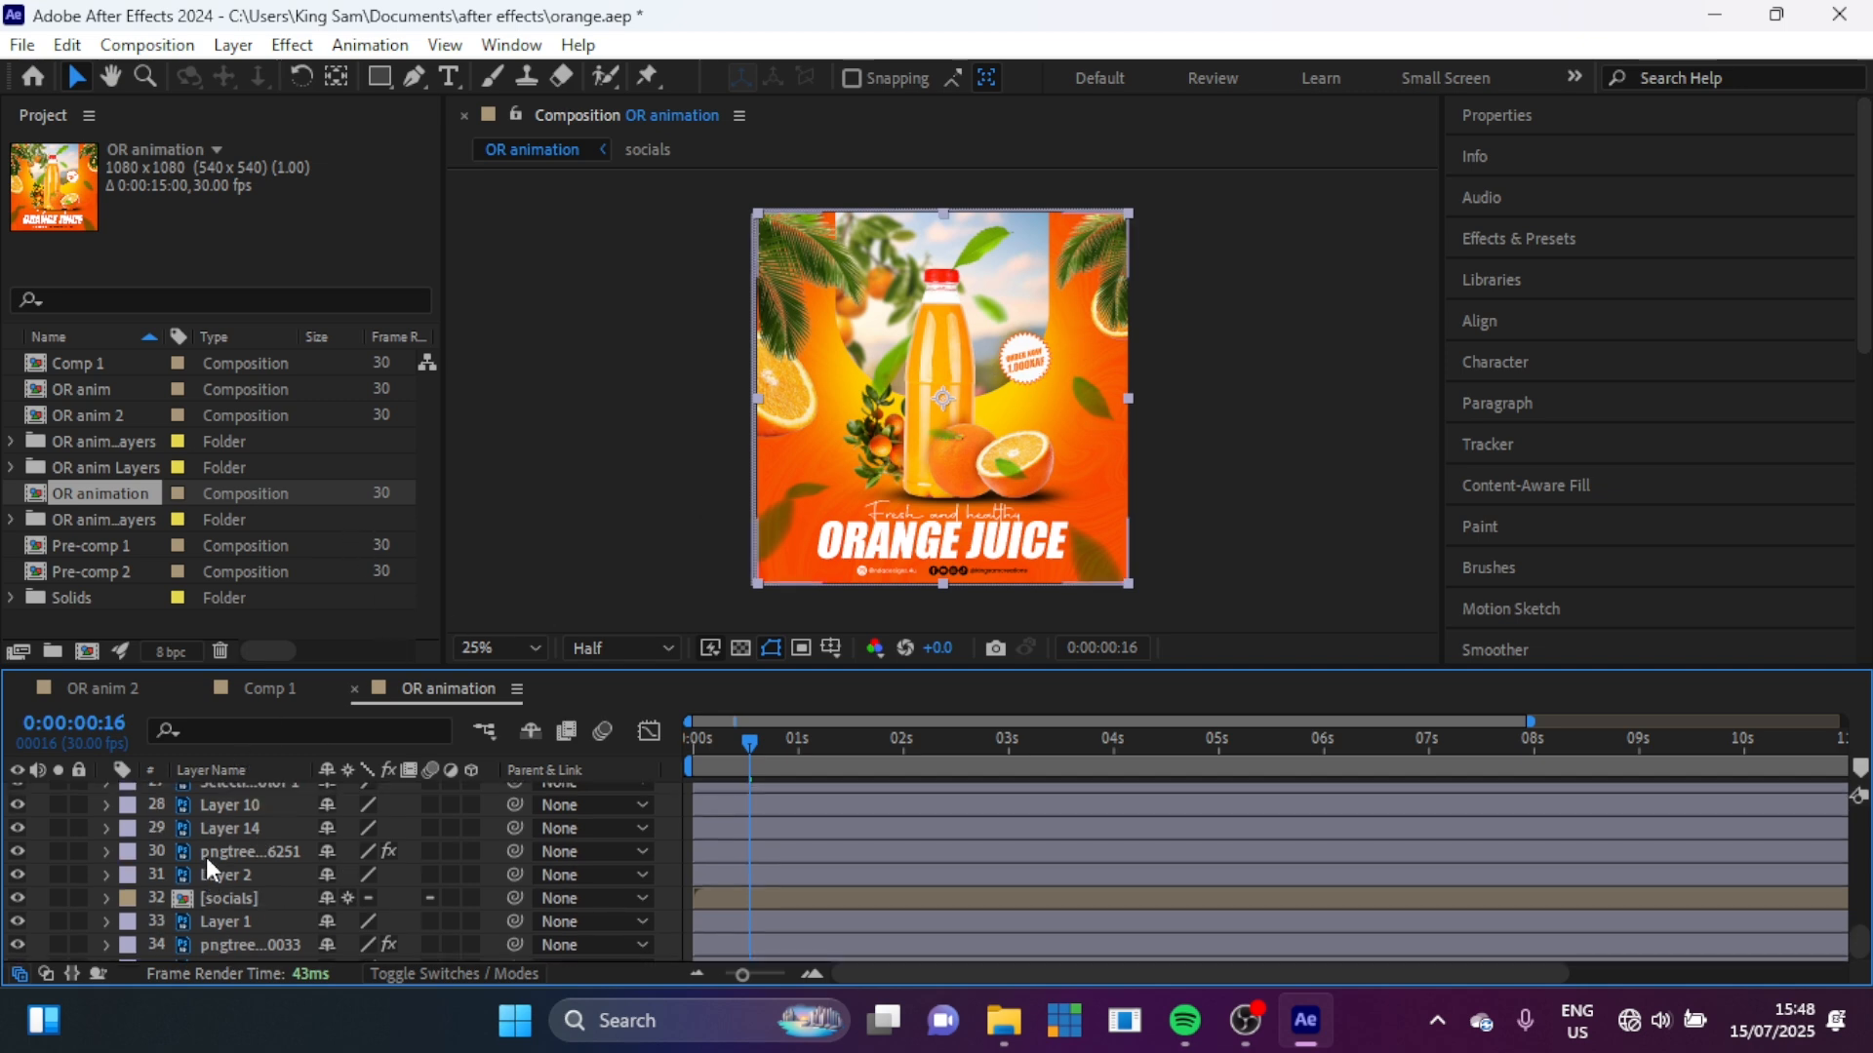
scroll(207, 857, up, 3)
click(207, 858)
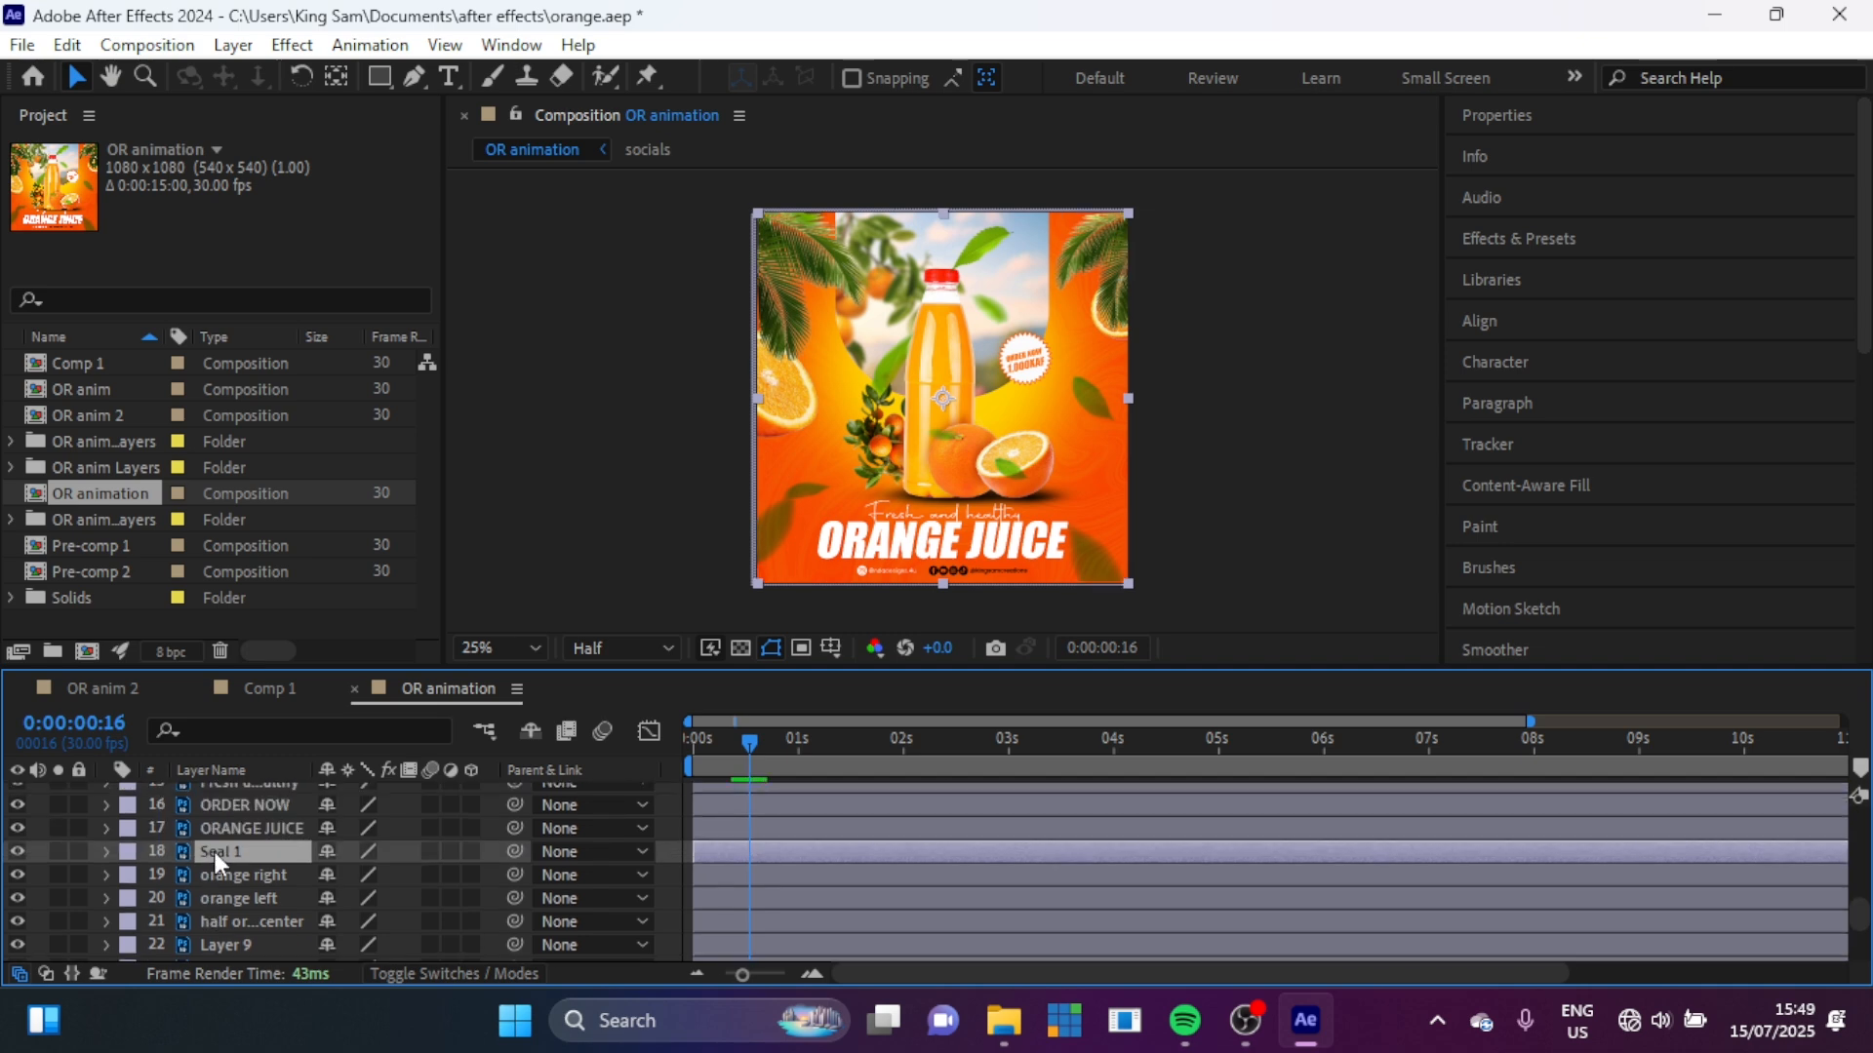
right_click(37, 848)
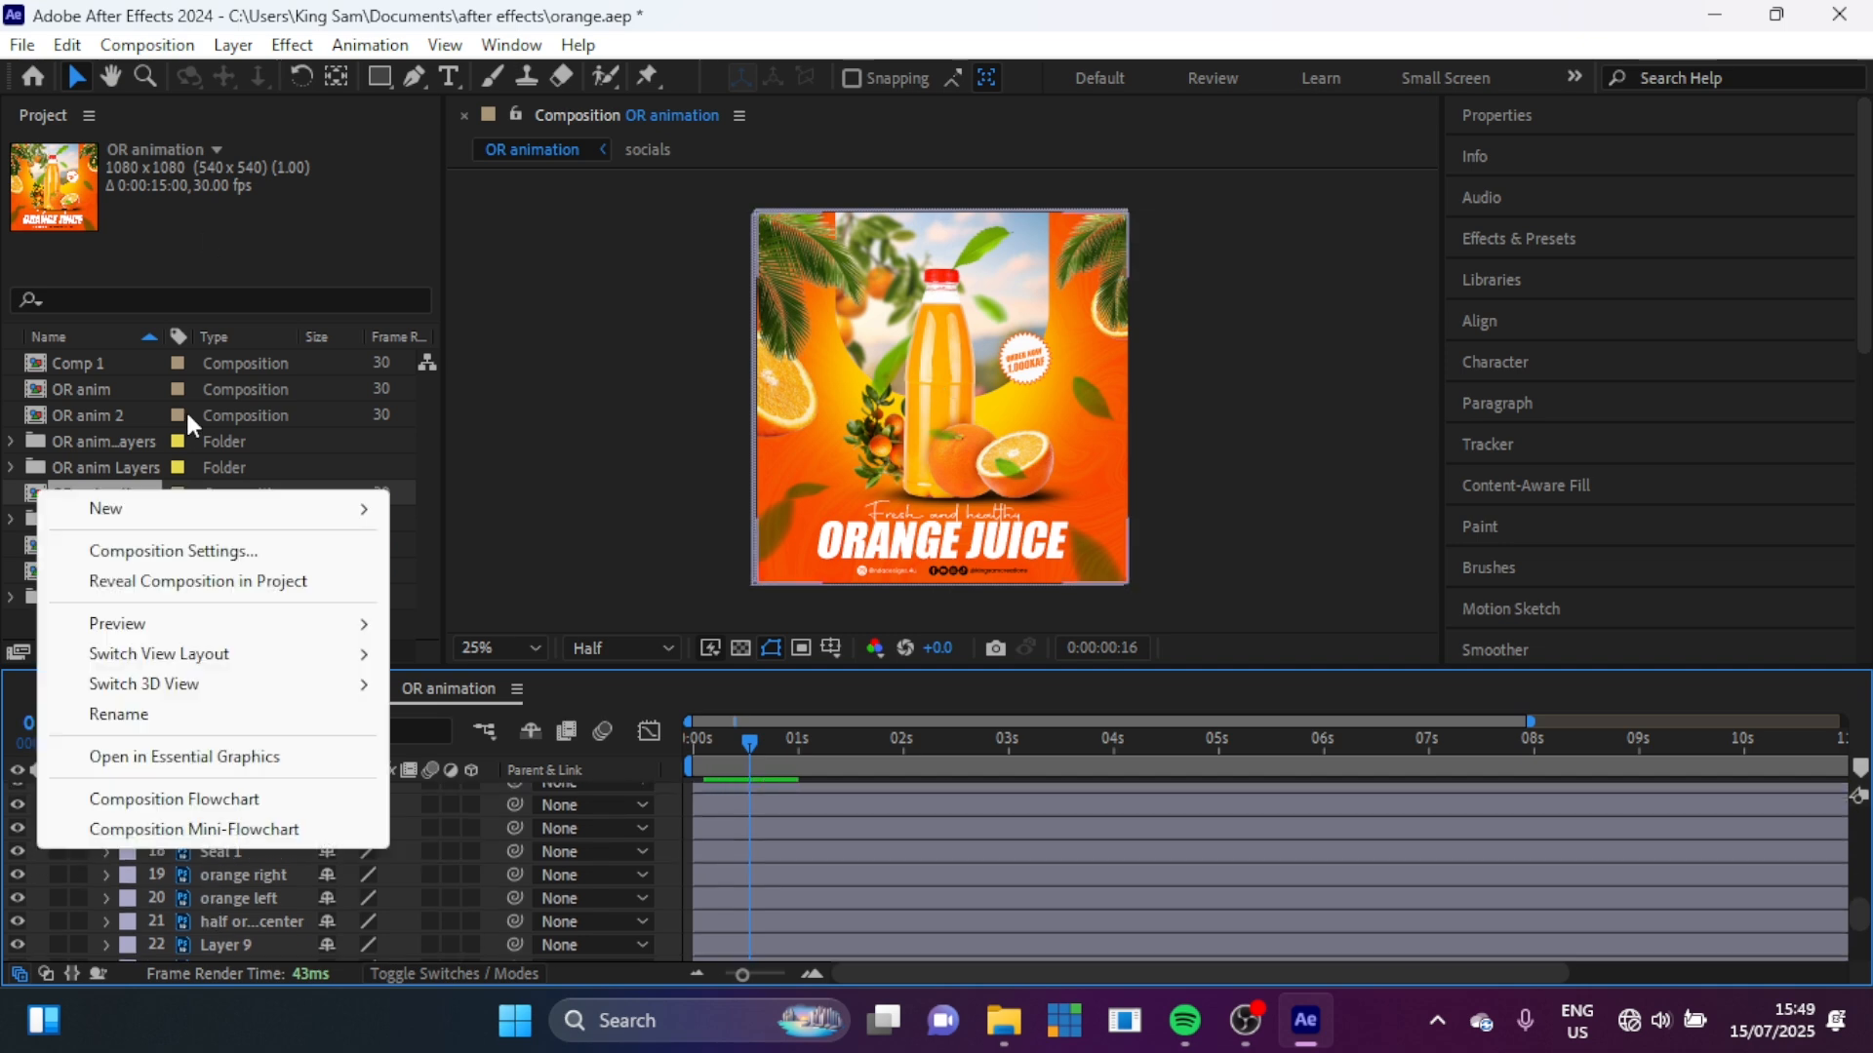
mouse_move(141, 525)
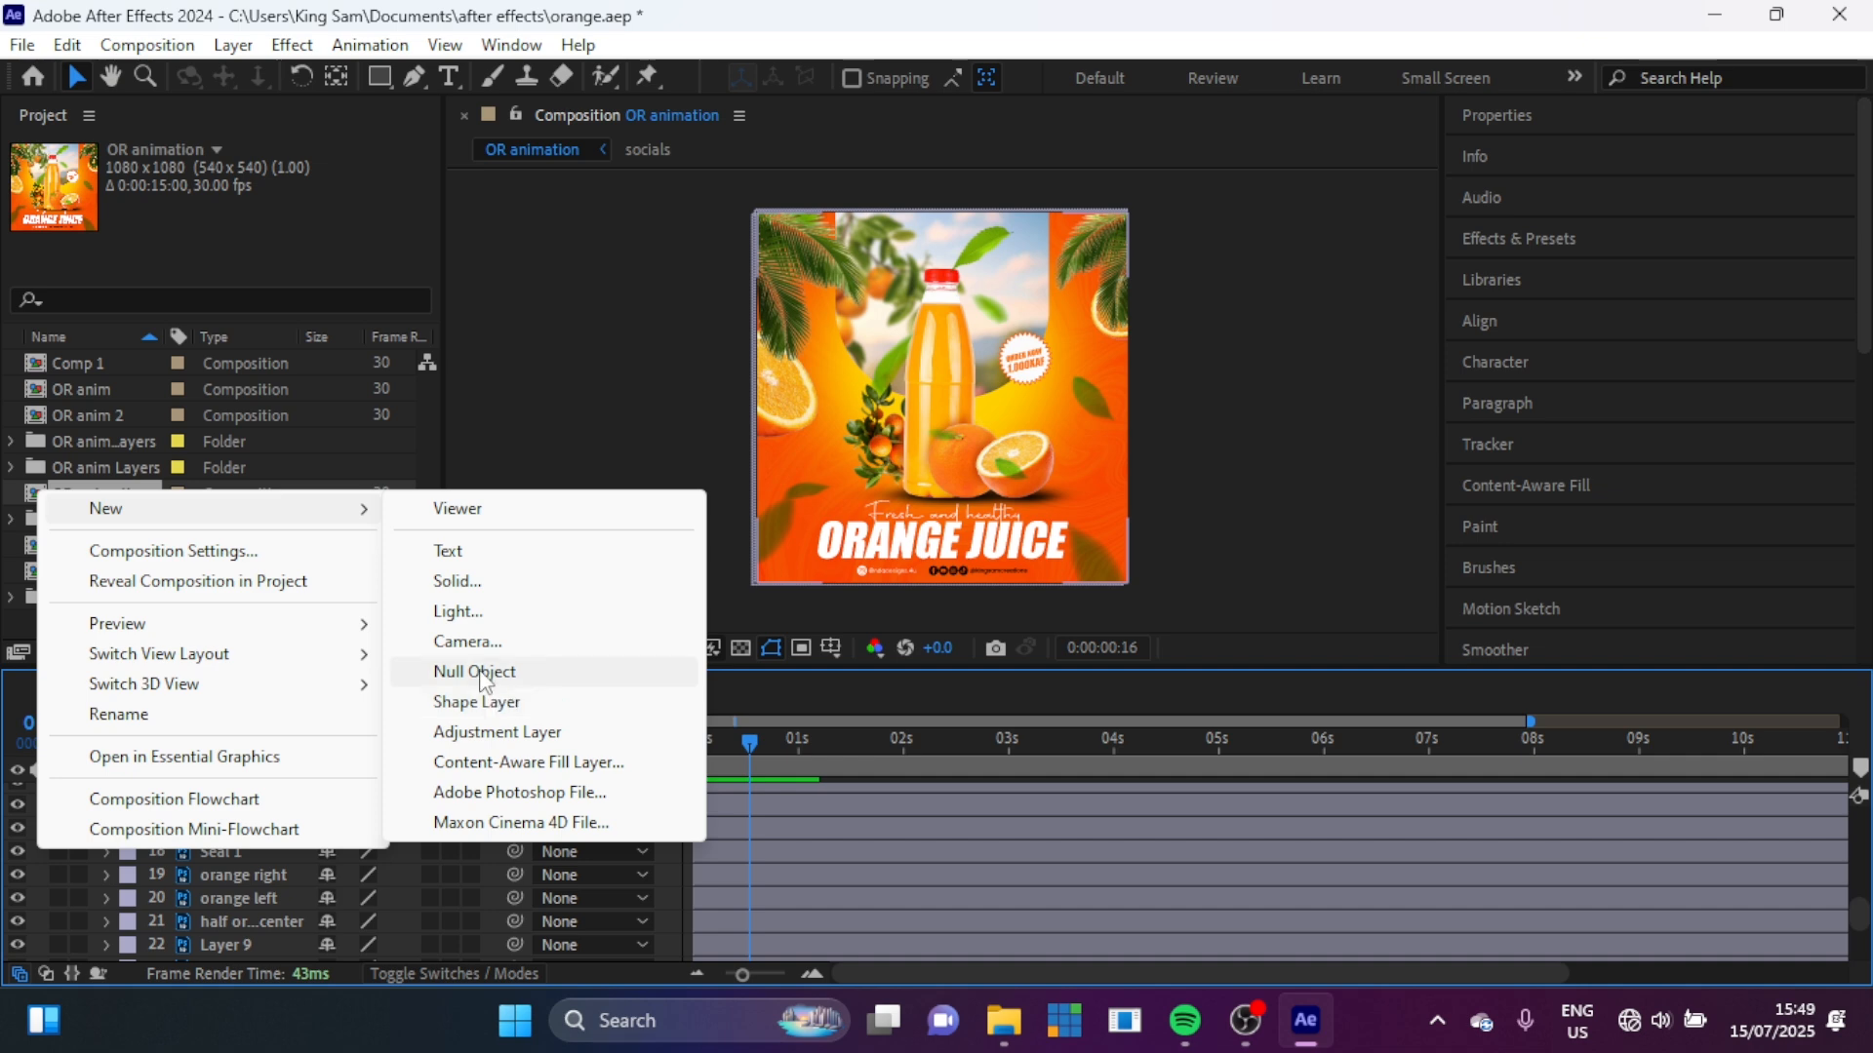
click(532, 672)
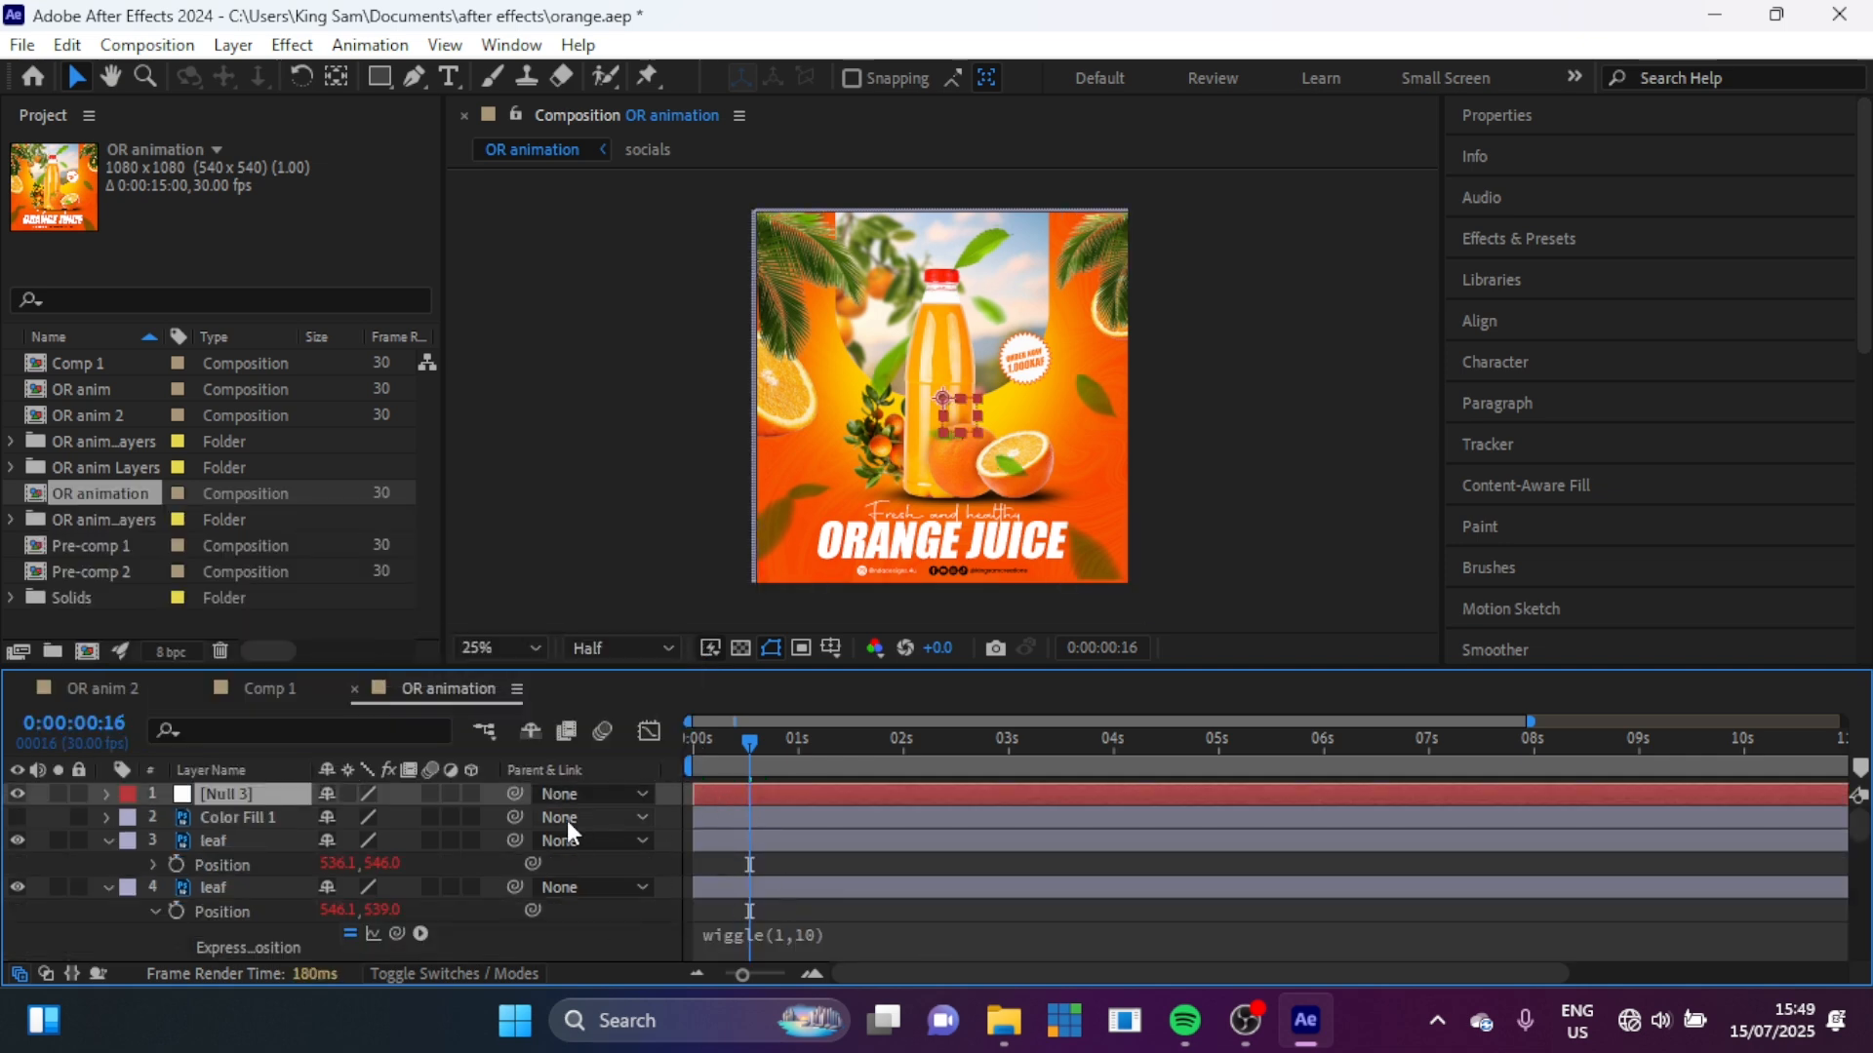
mouse_move(275, 798)
mouse_down()
mouse_move(277, 960)
mouse_move(264, 814)
mouse_up()
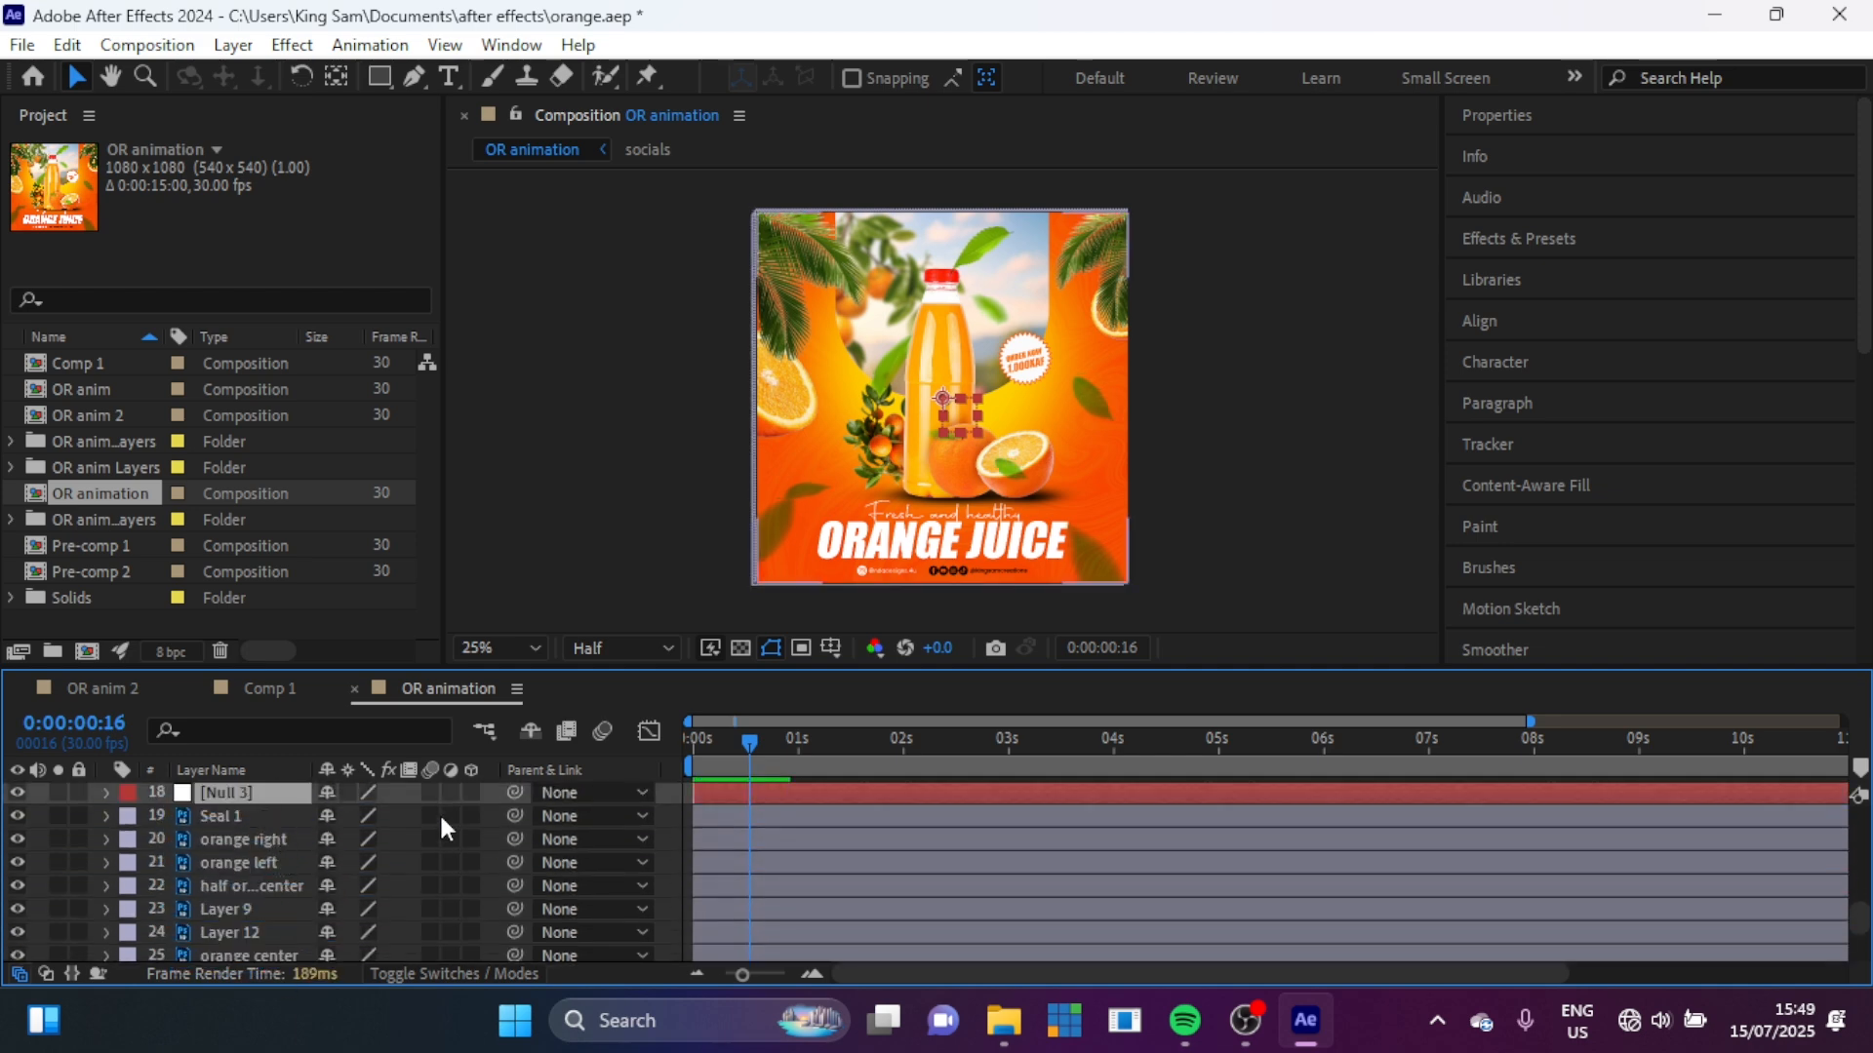
Step: Centre the null's anchor point on the seal badge and keyframe its rotation from 0 at 0 seconds to 3 revolutions at 0:00:14:29
click(332, 75)
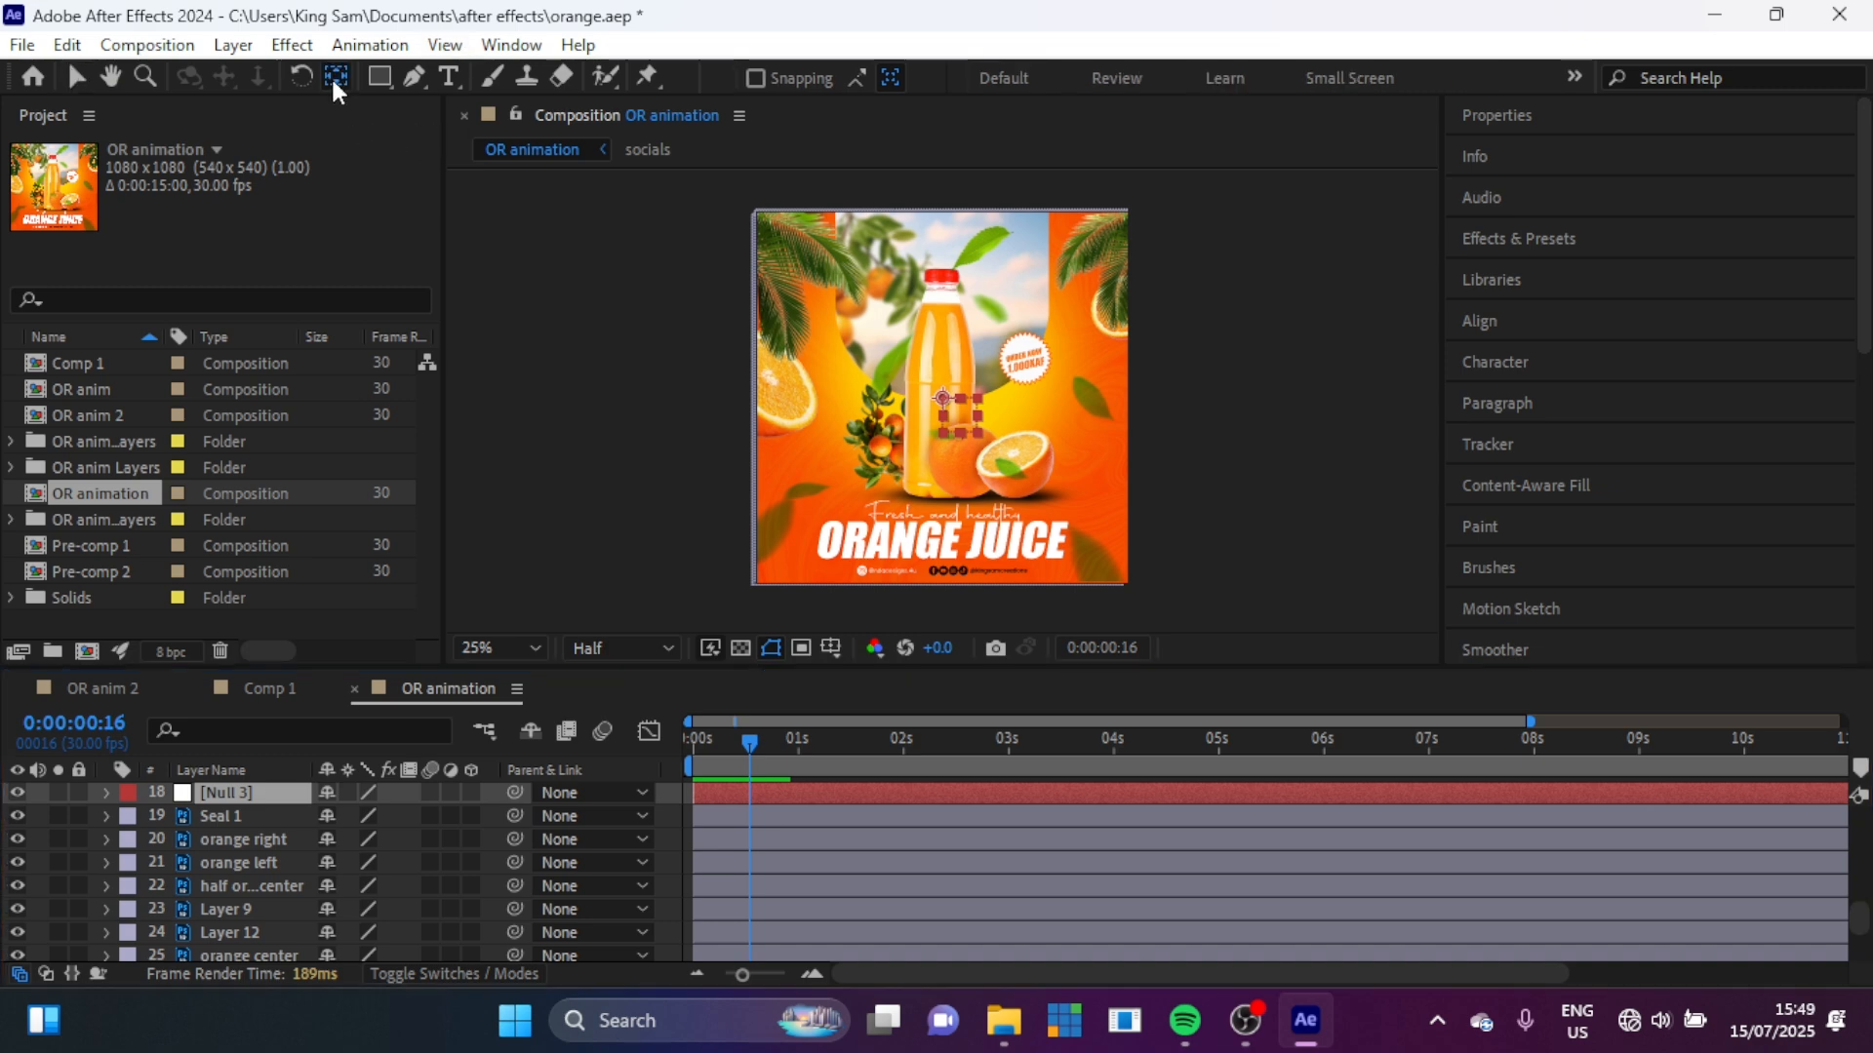
drag(942, 398, 1027, 364)
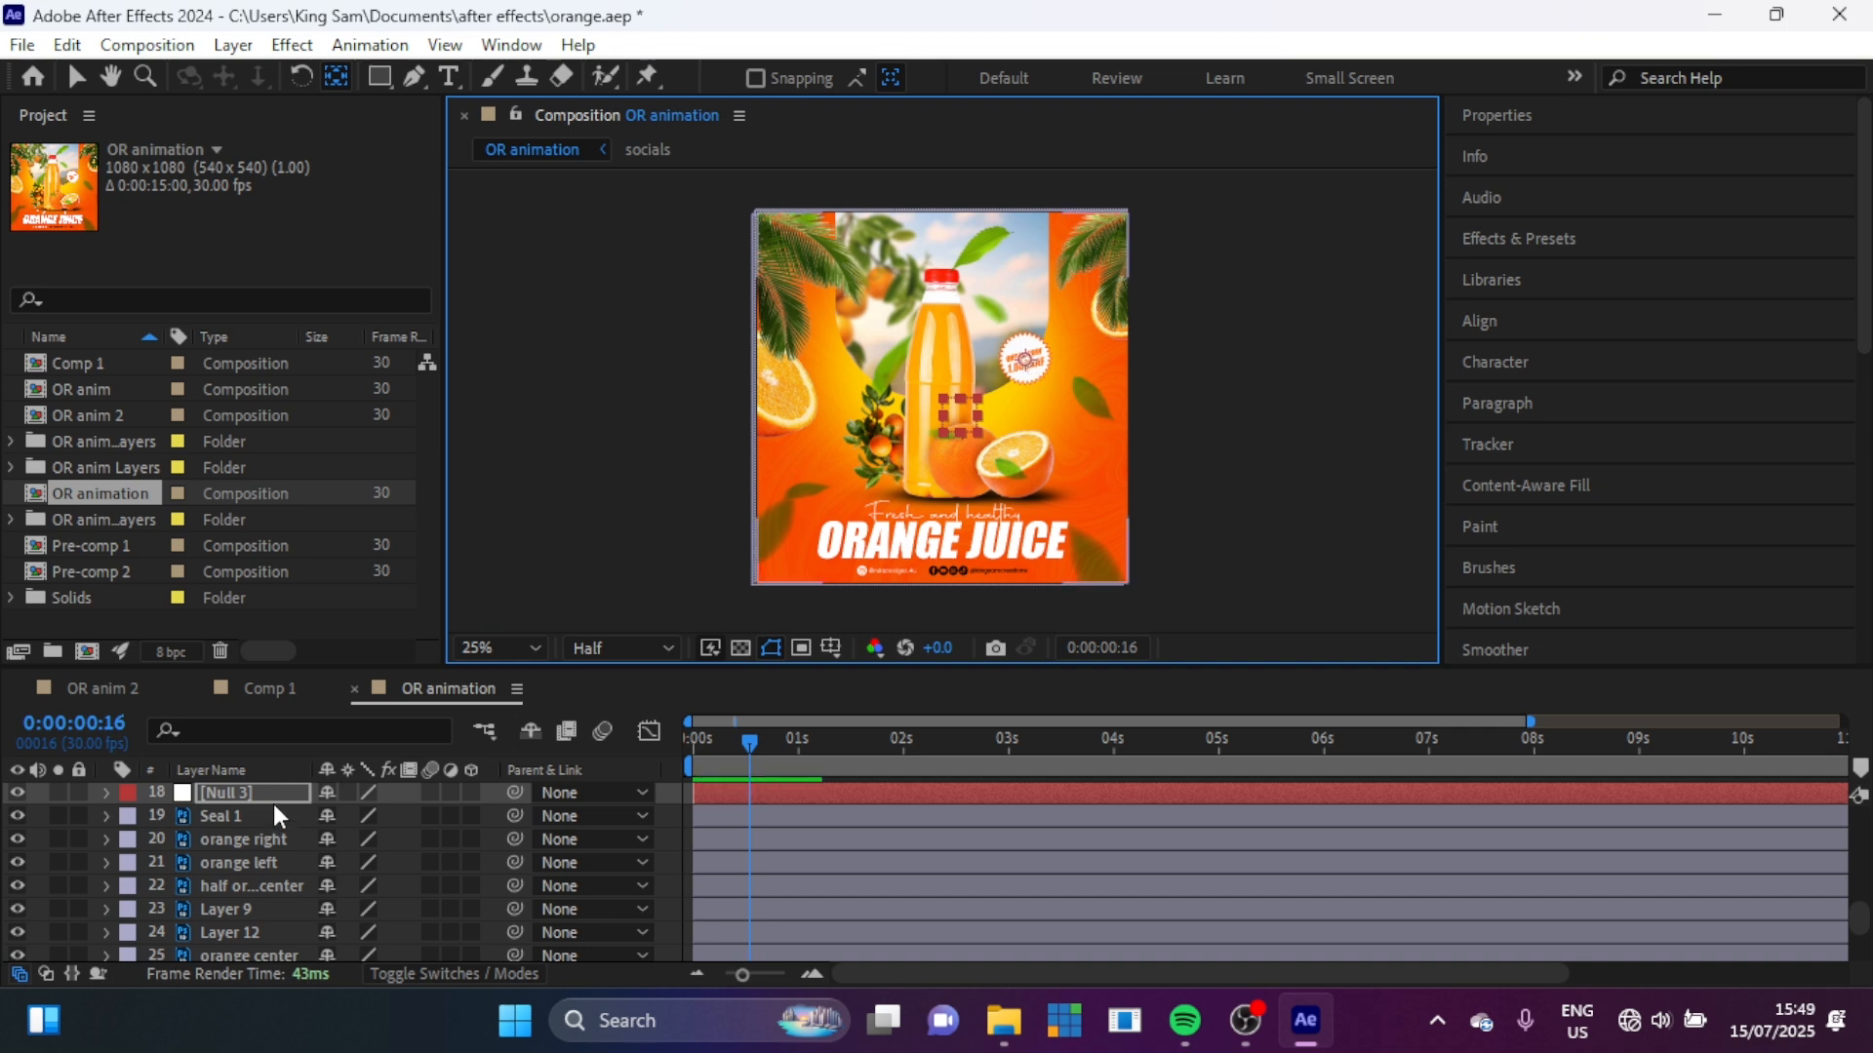
key(r)
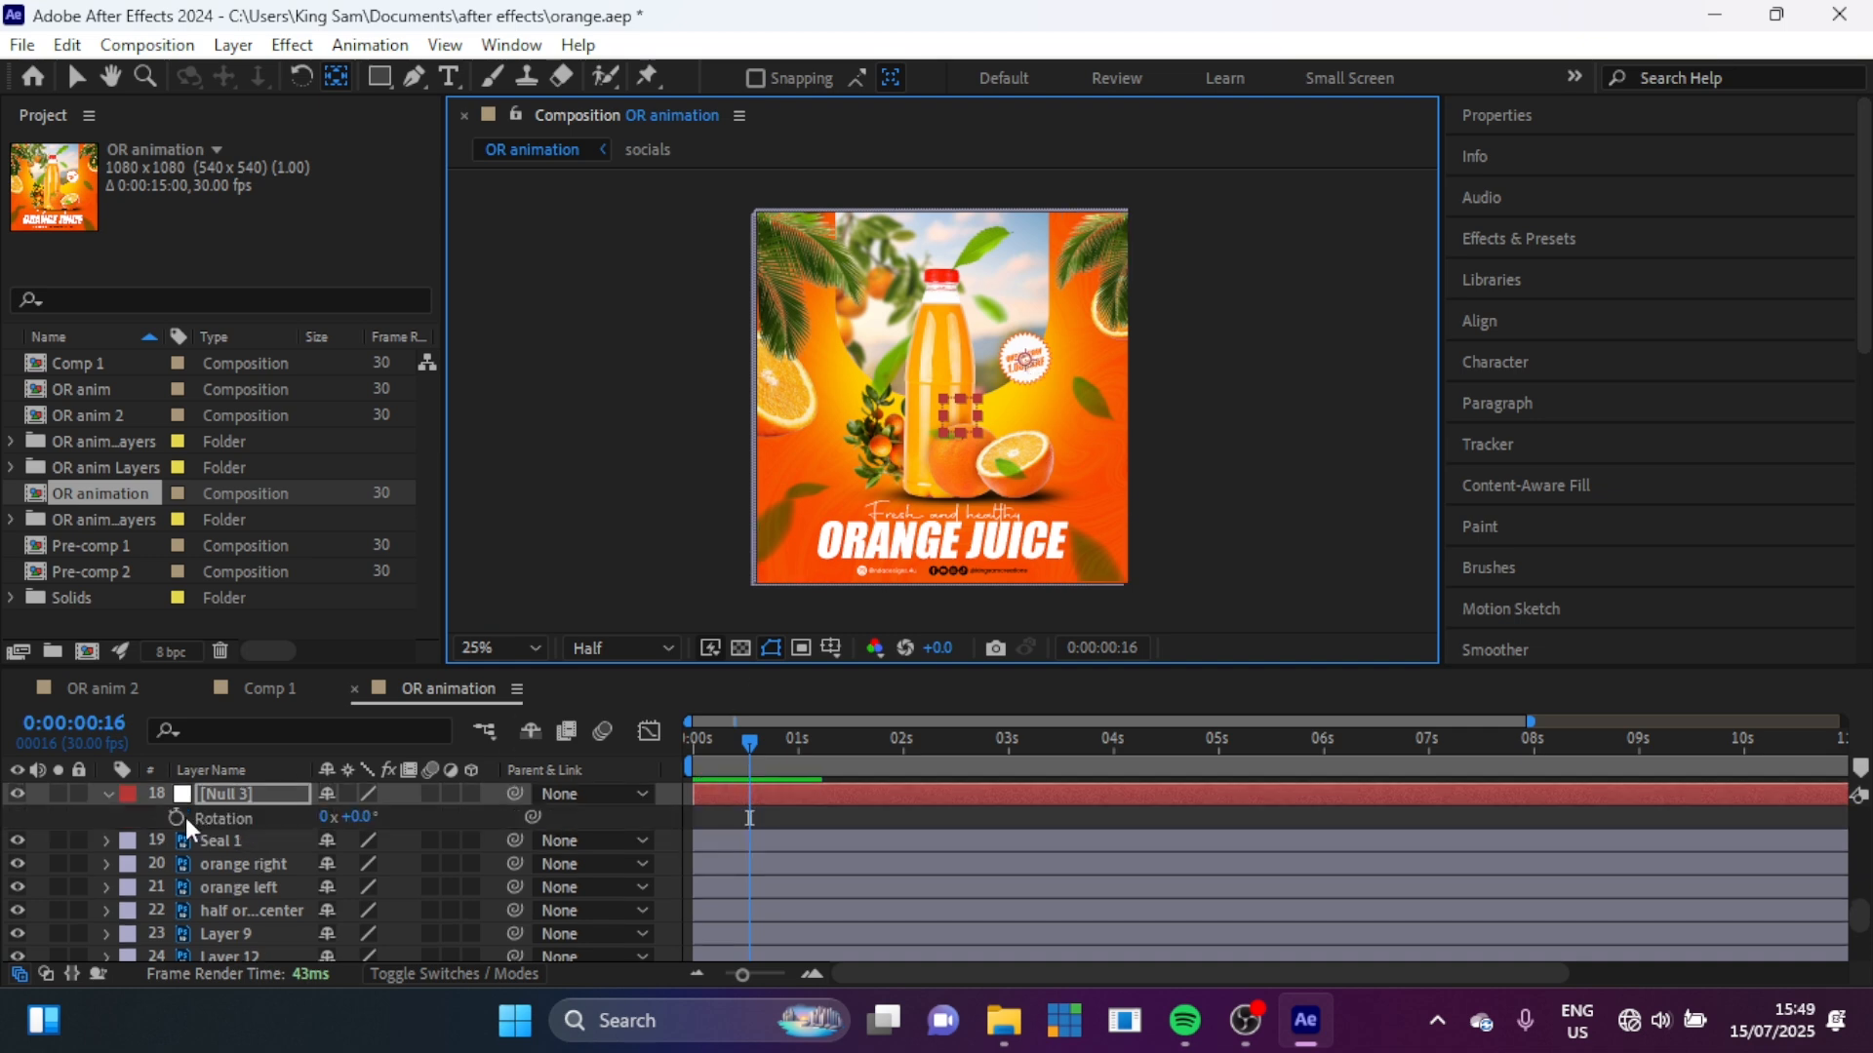
drag(716, 755, 665, 745)
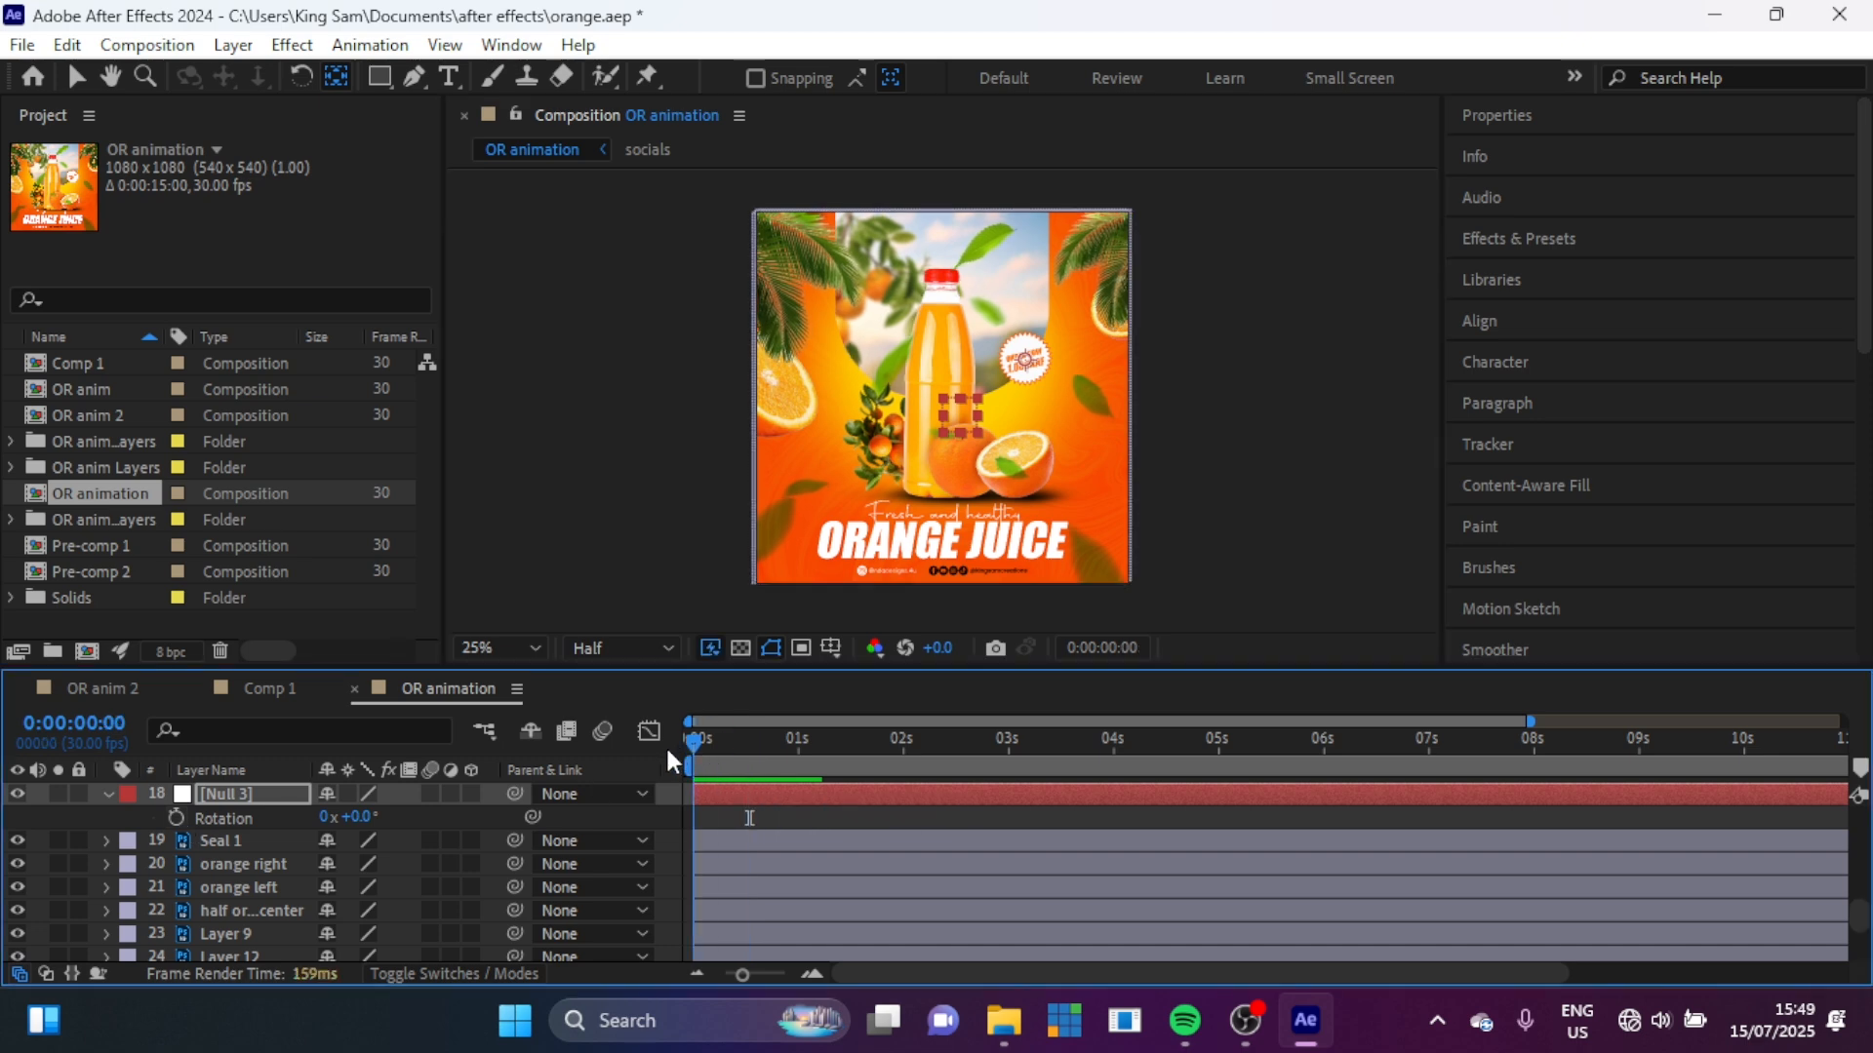
click(176, 816)
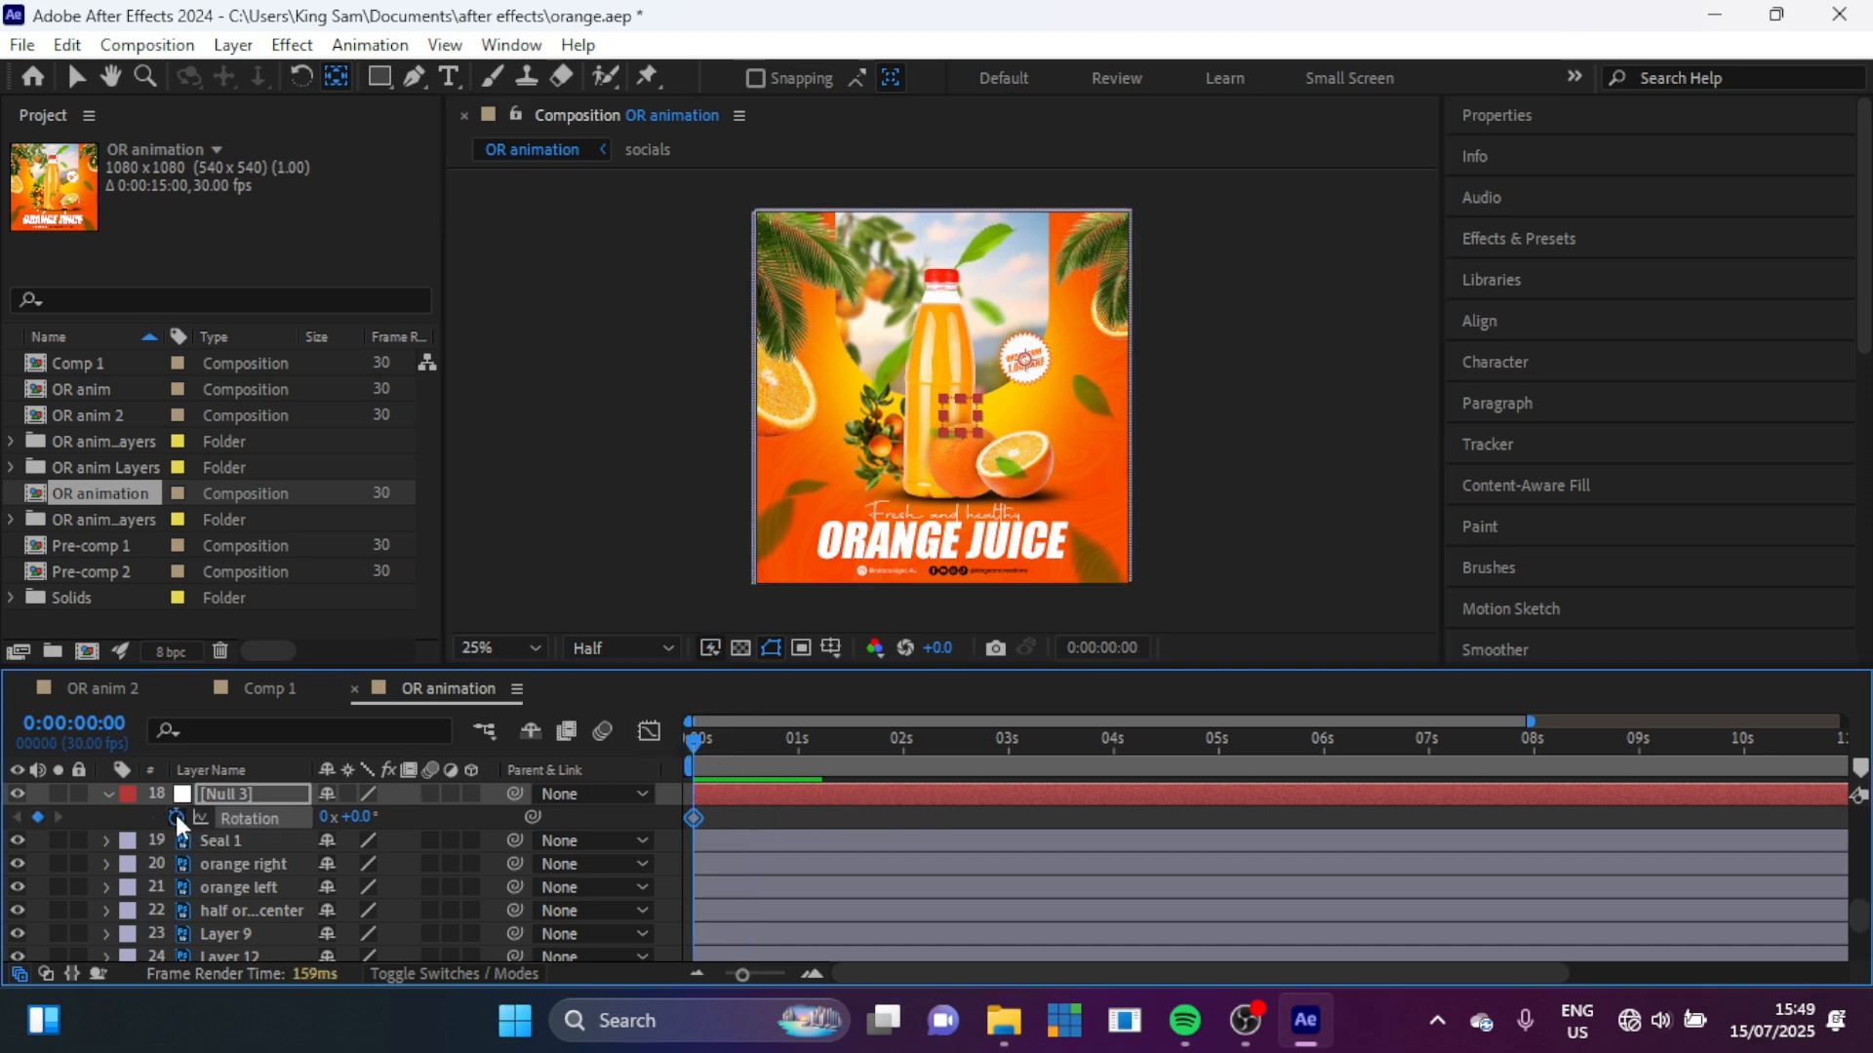
drag(1734, 767, 1865, 746)
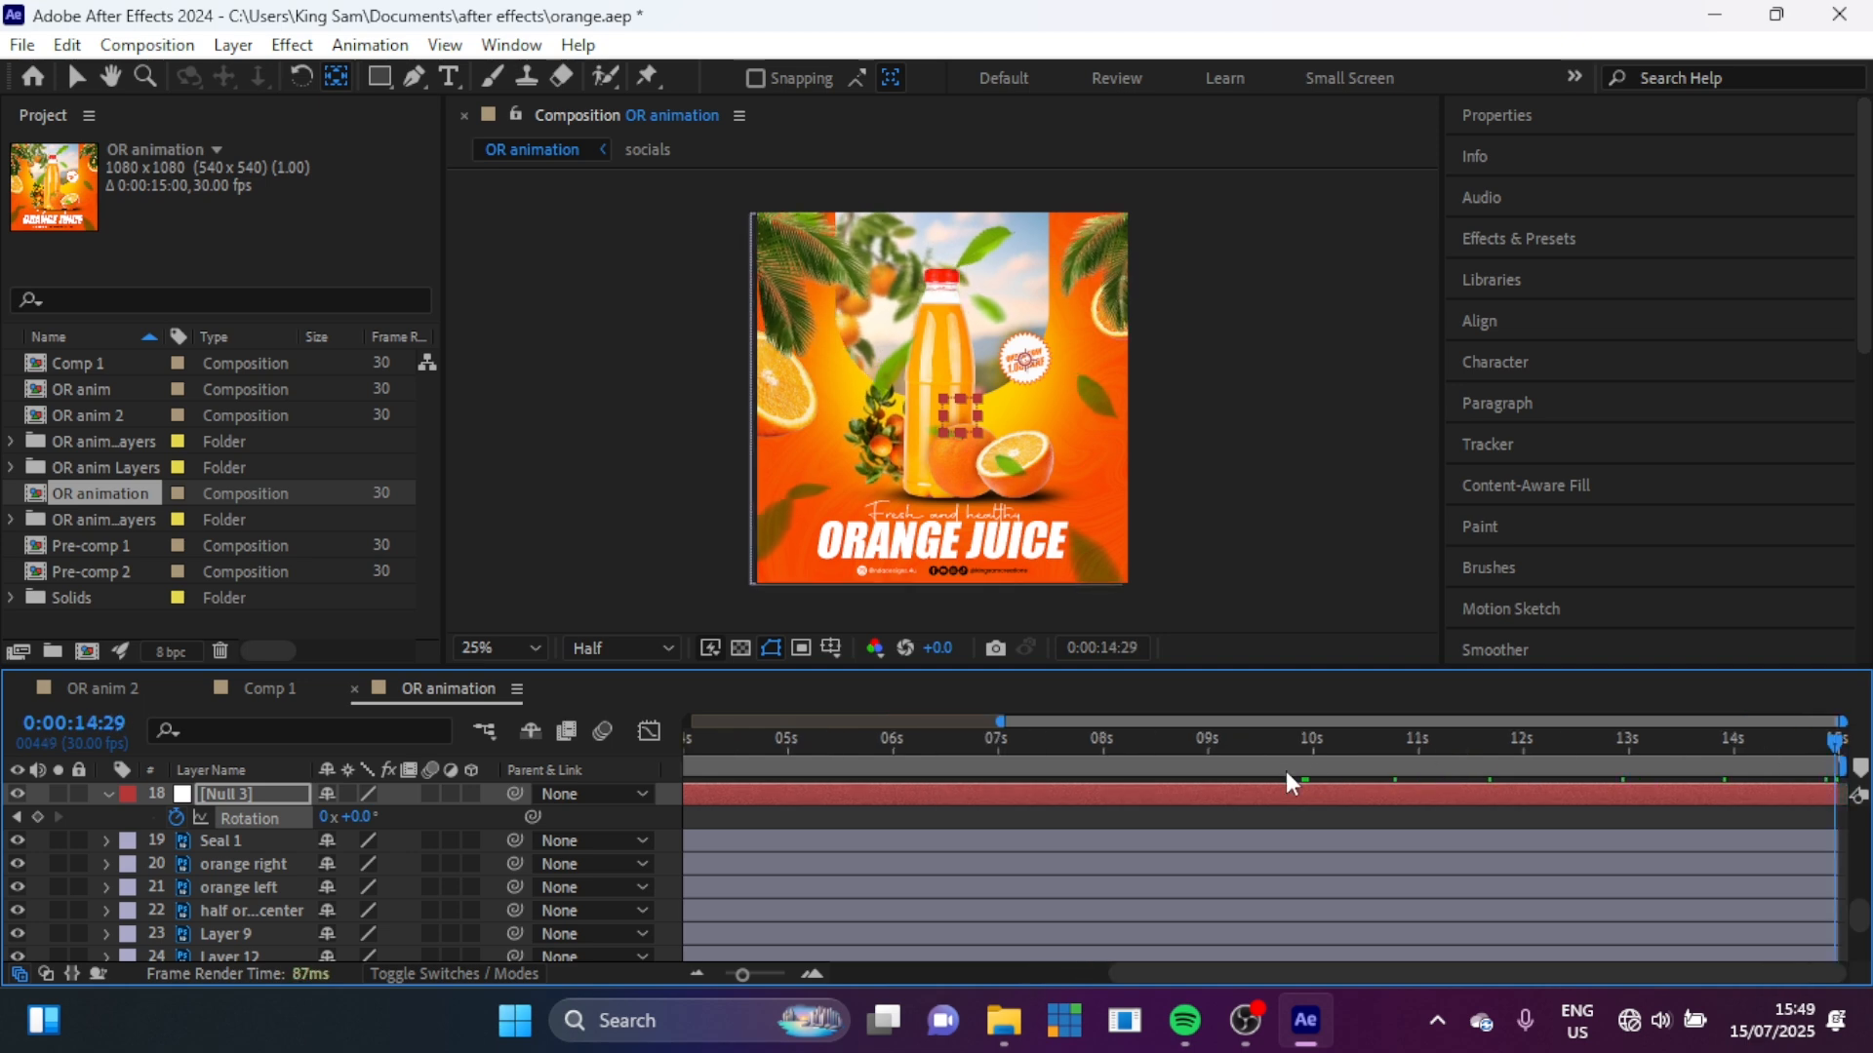
click(327, 816)
text(3)
key(Return)
Step: Parent the Seal 1 layer to the null and preview the badge's rotation from about 10 seconds
click(111, 841)
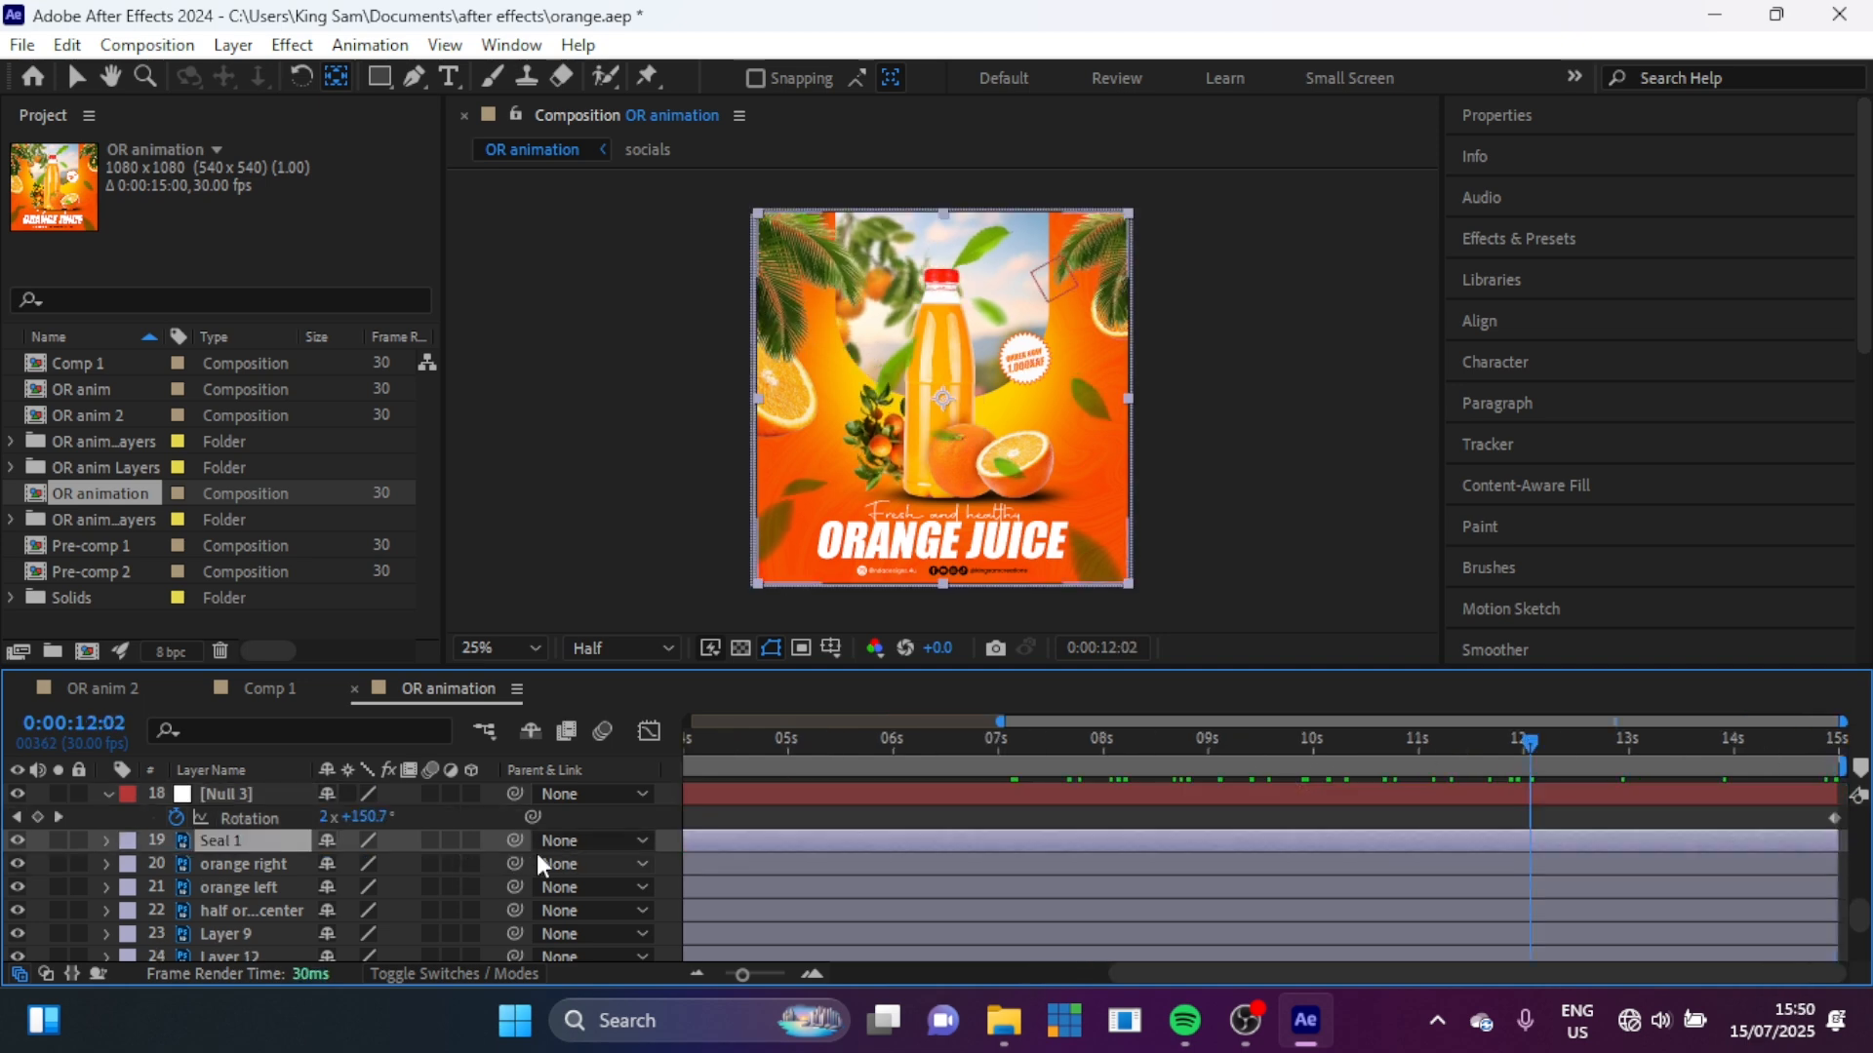
drag(513, 840, 232, 900)
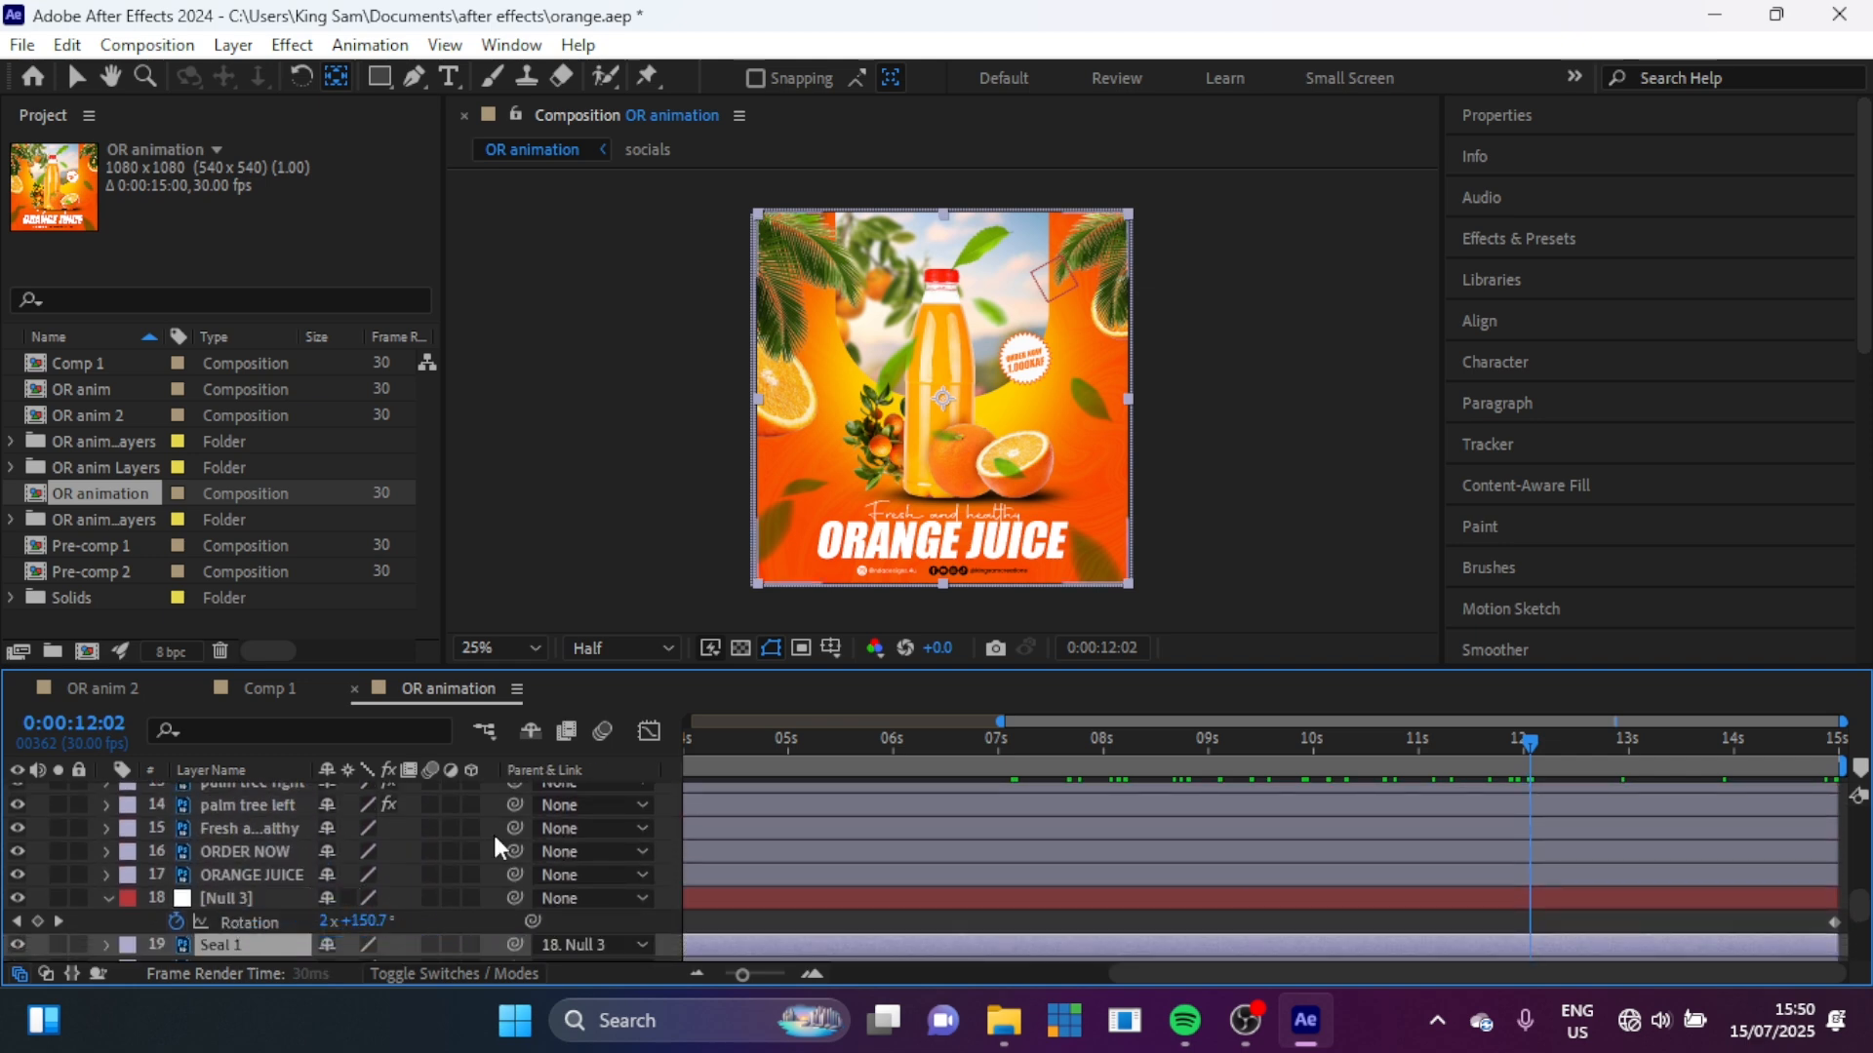
drag(1045, 723, 1322, 733)
key(period)
key(period)
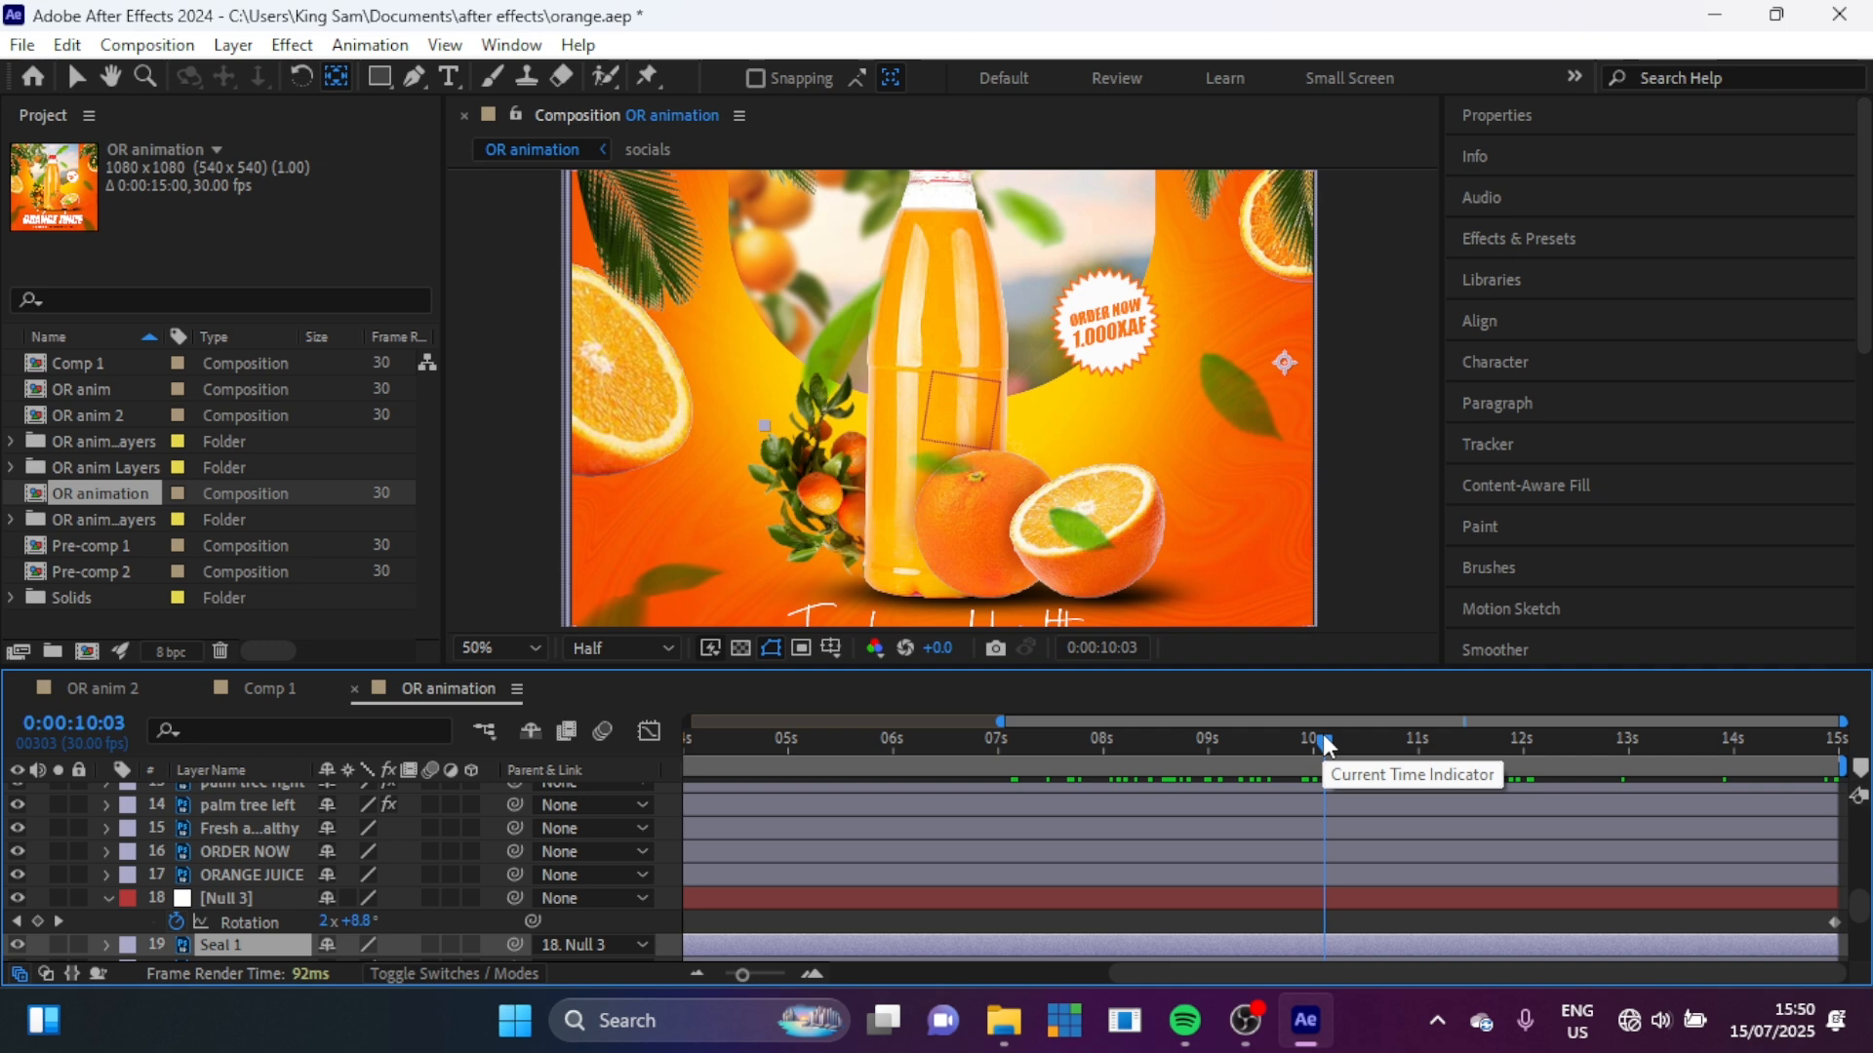
key(space)
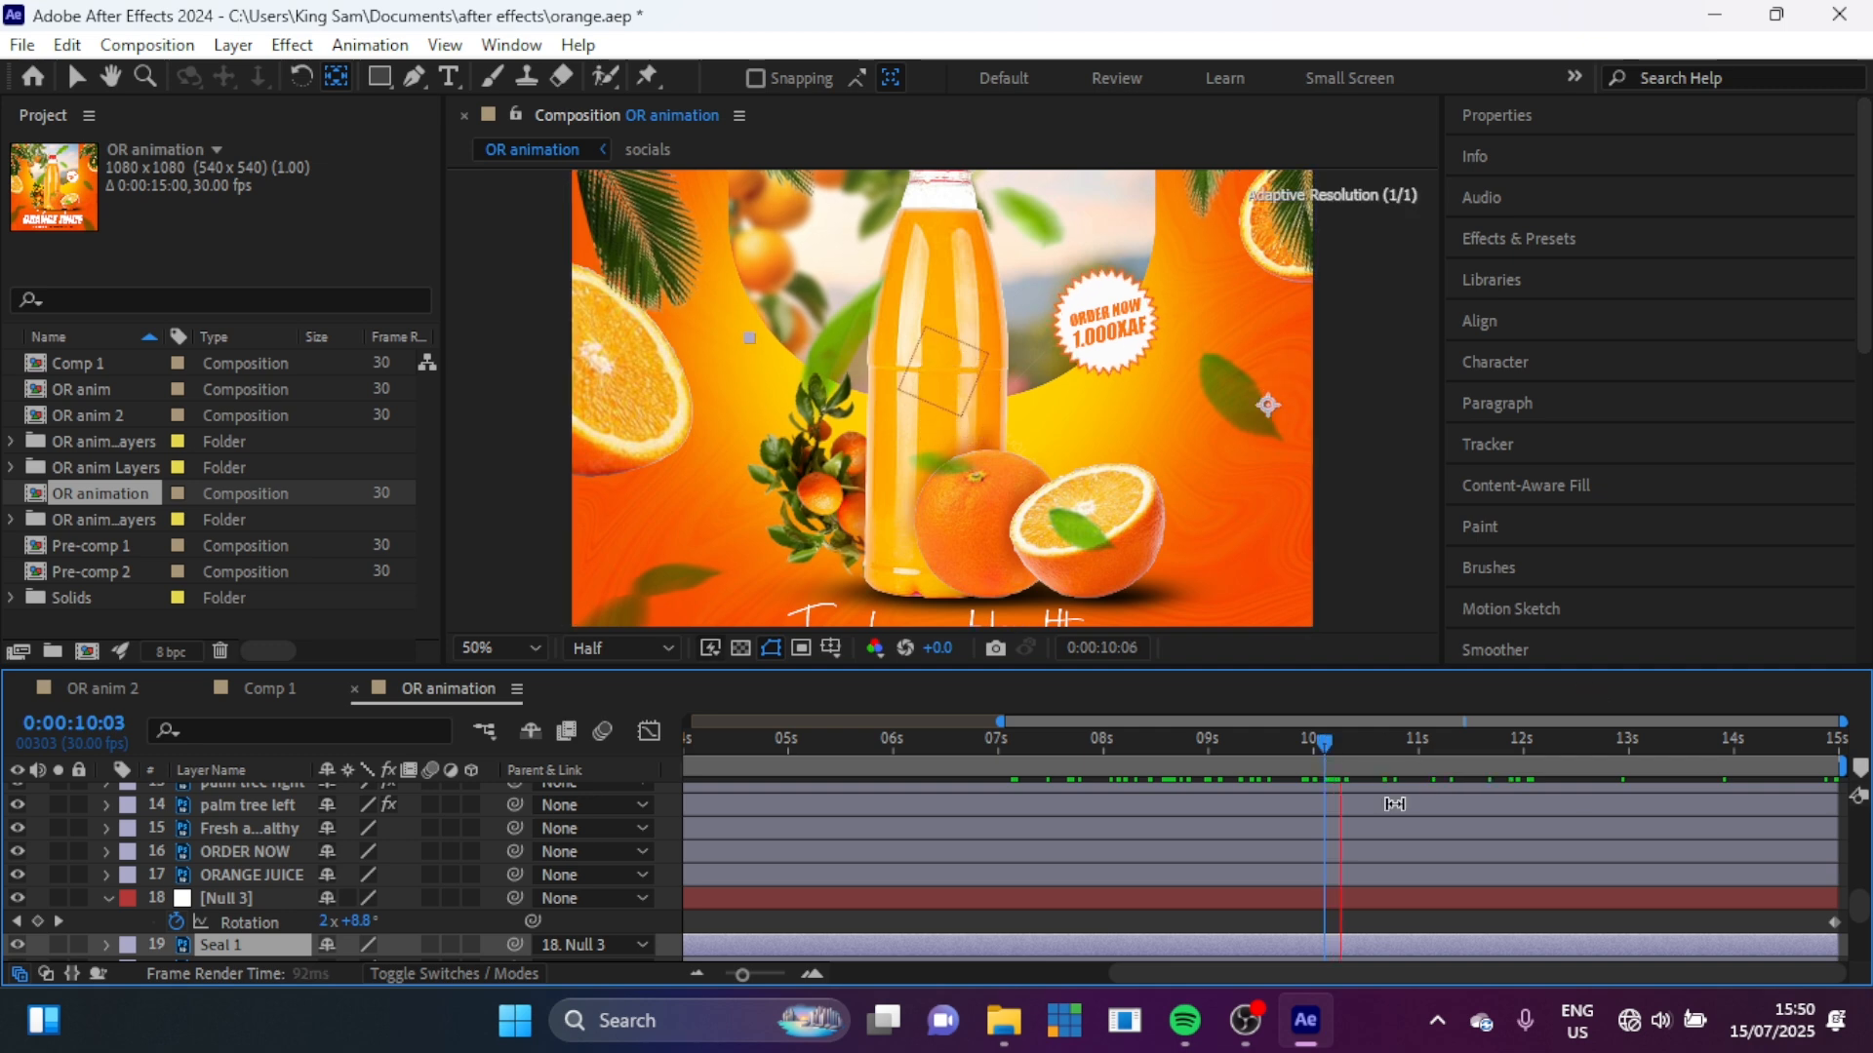
Step: Scrub the seal badge's rotation to about 0:00:11:29 and view the whole composition at 25%
drag(1346, 746, 1523, 749)
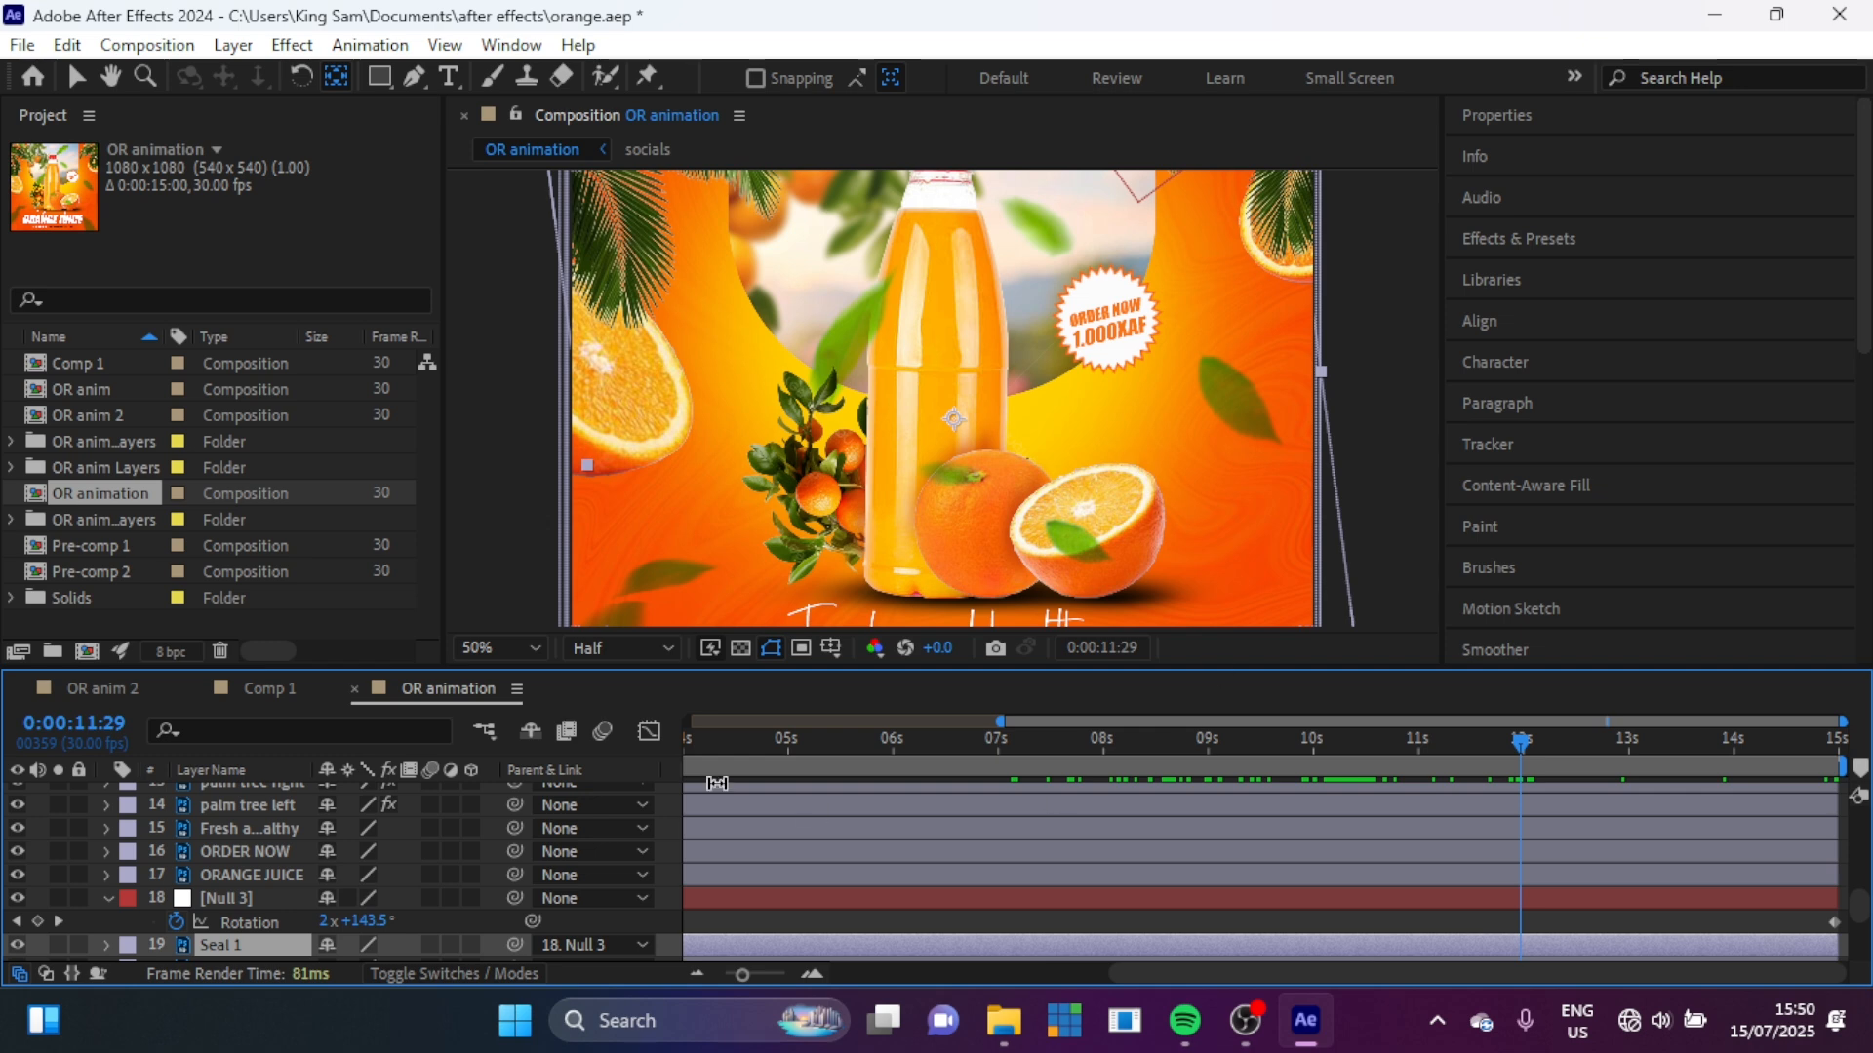
click(263, 898)
key(comma)
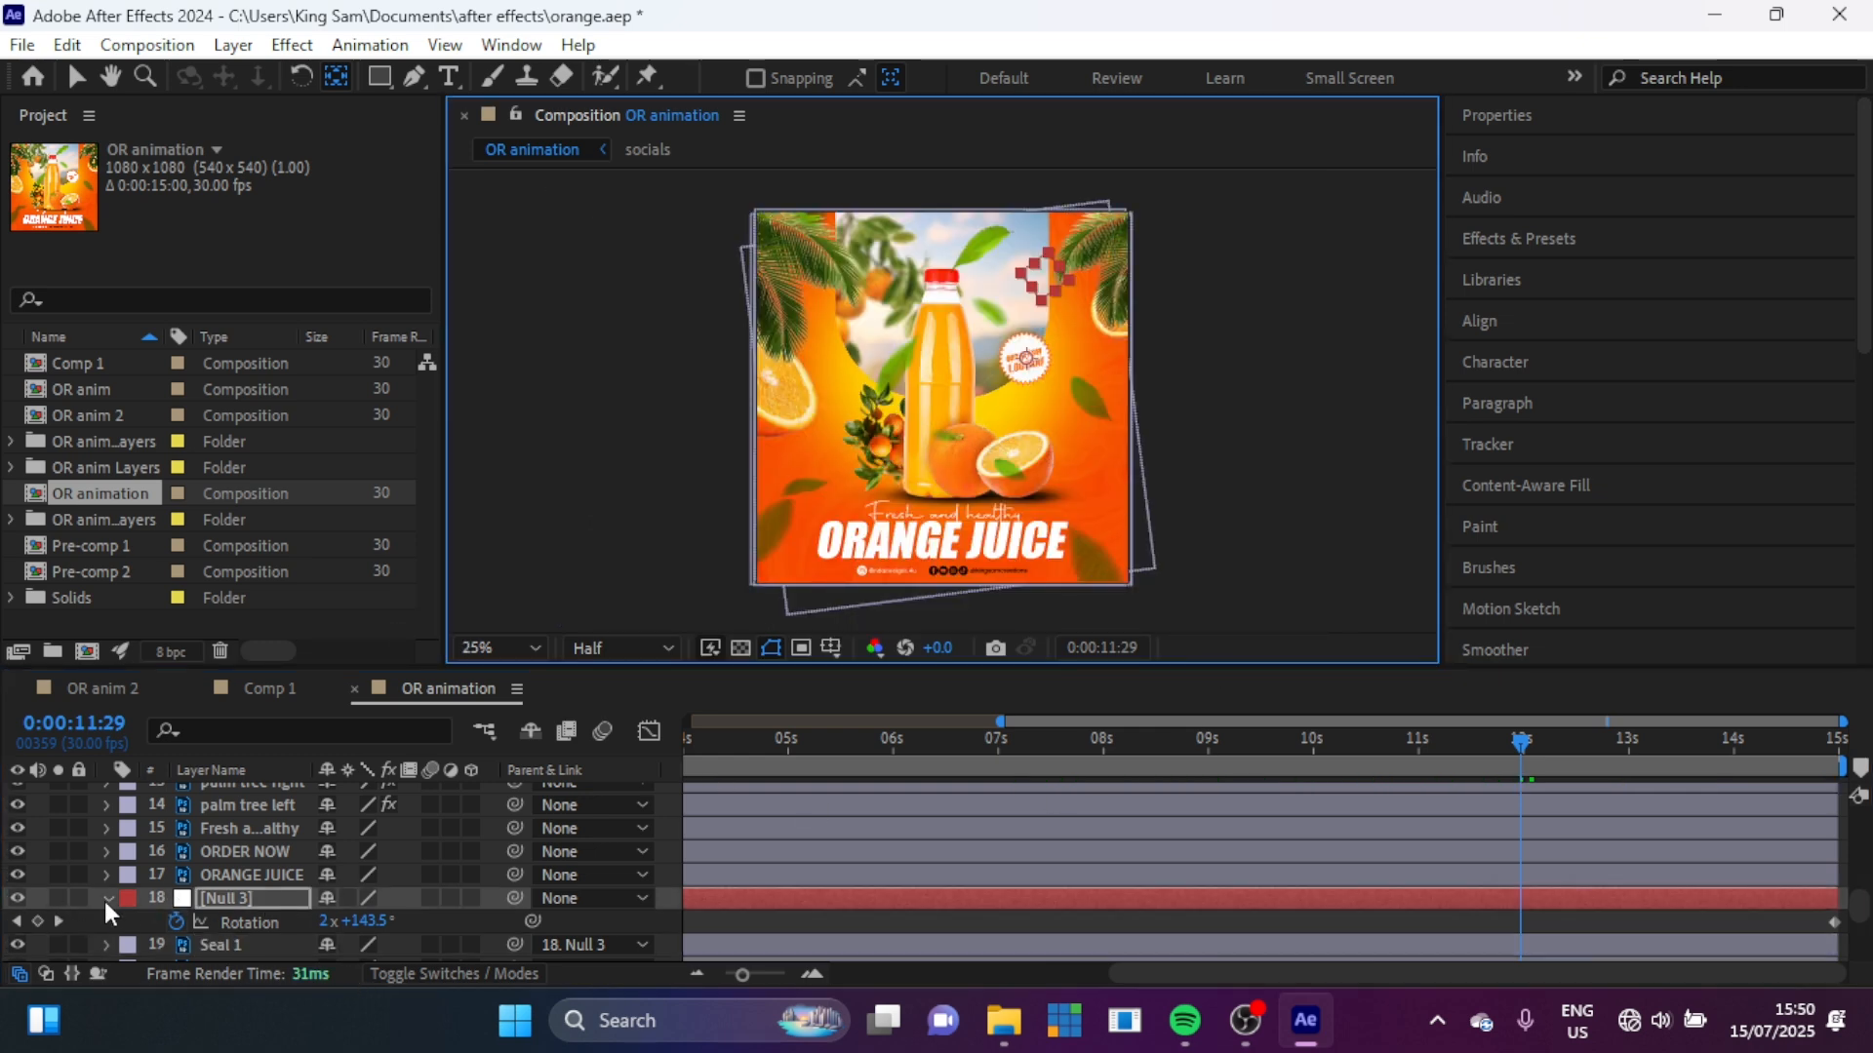
click(125, 919)
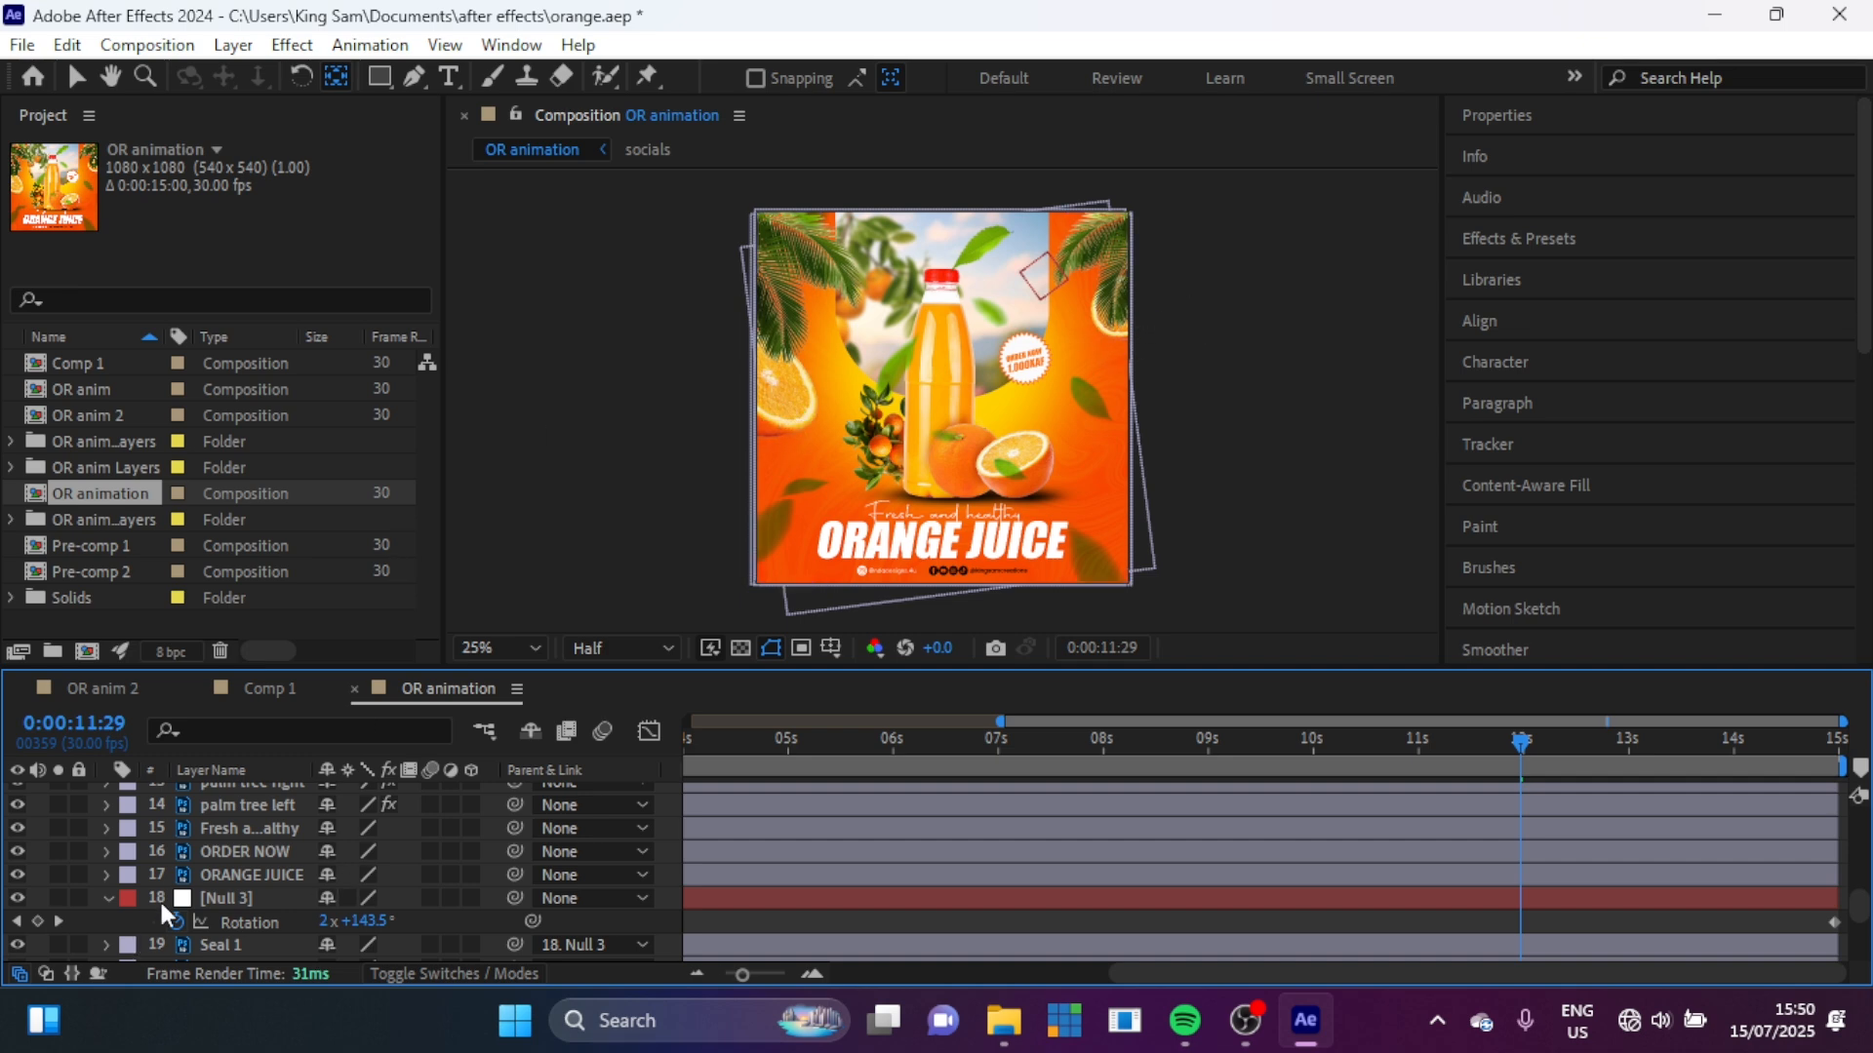
Step: Add the expression wiggle(1, 10) to the Position of the orange right layer
scroll(204, 864, up, 5)
scroll(203, 858, up, 3)
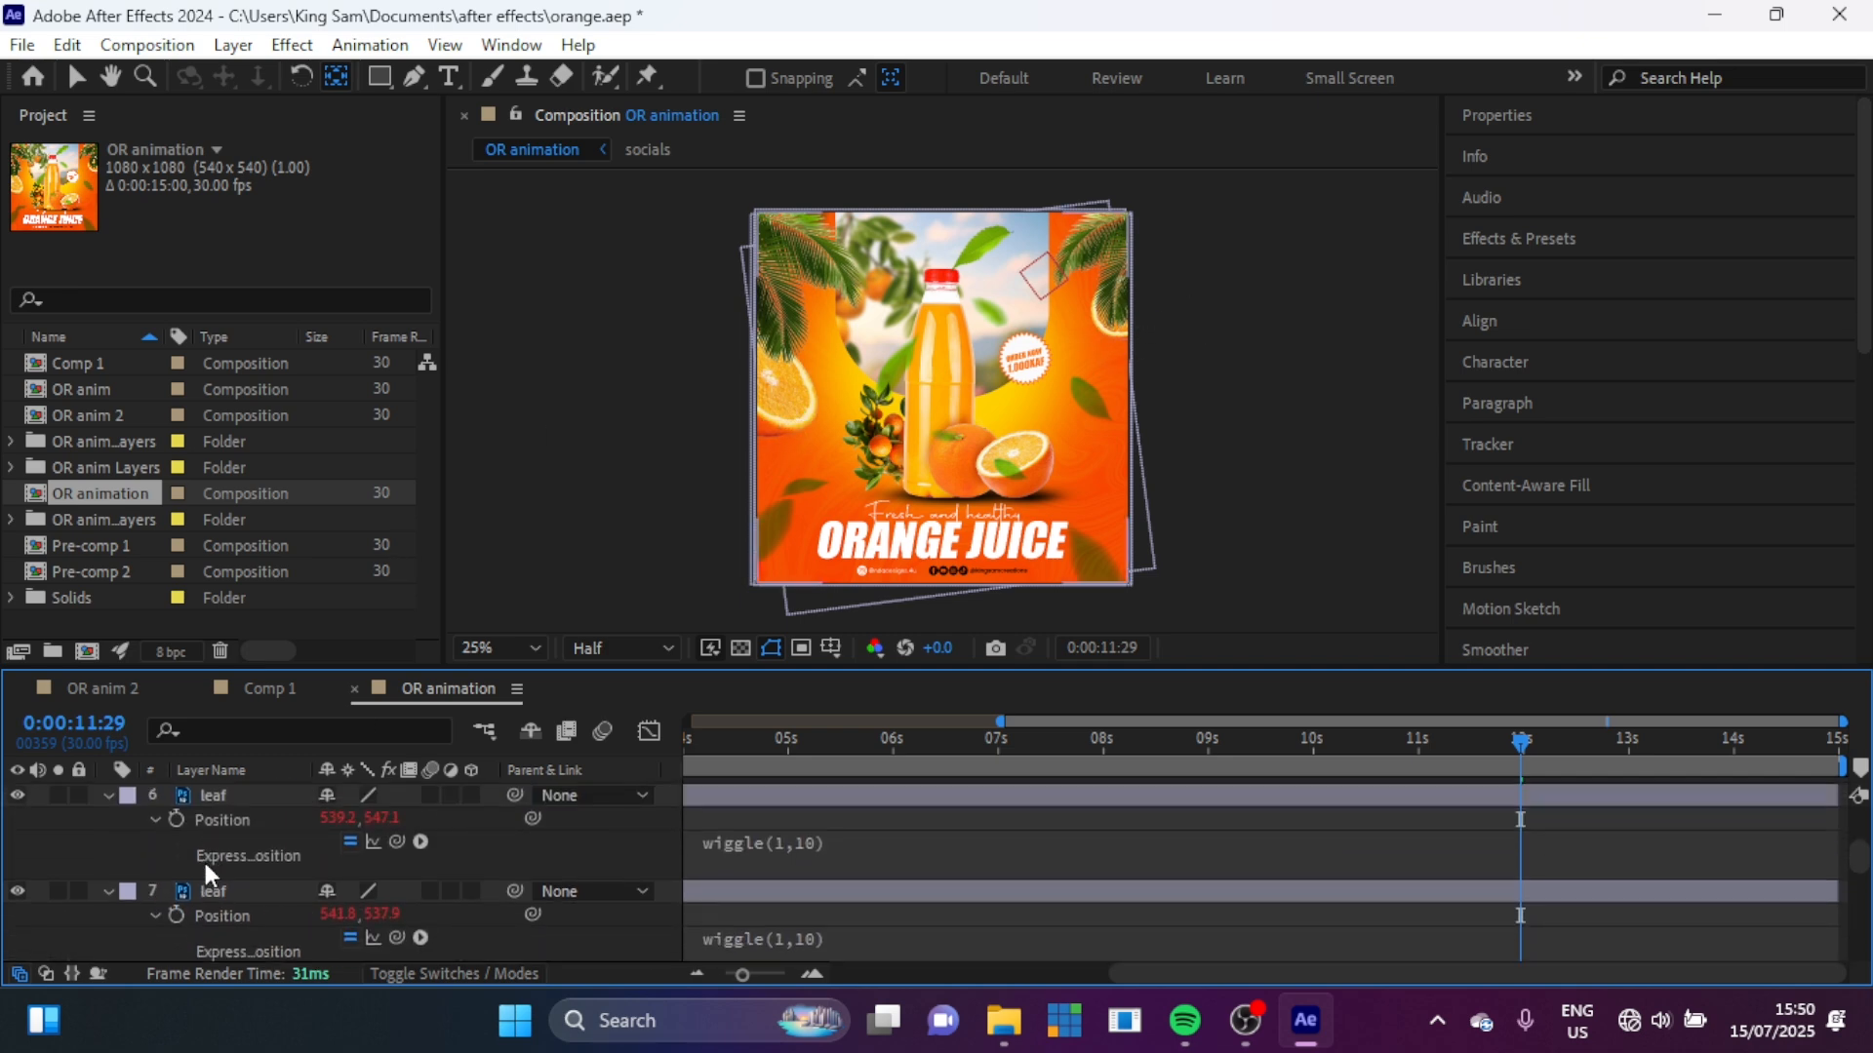
scroll(203, 859, down, 10)
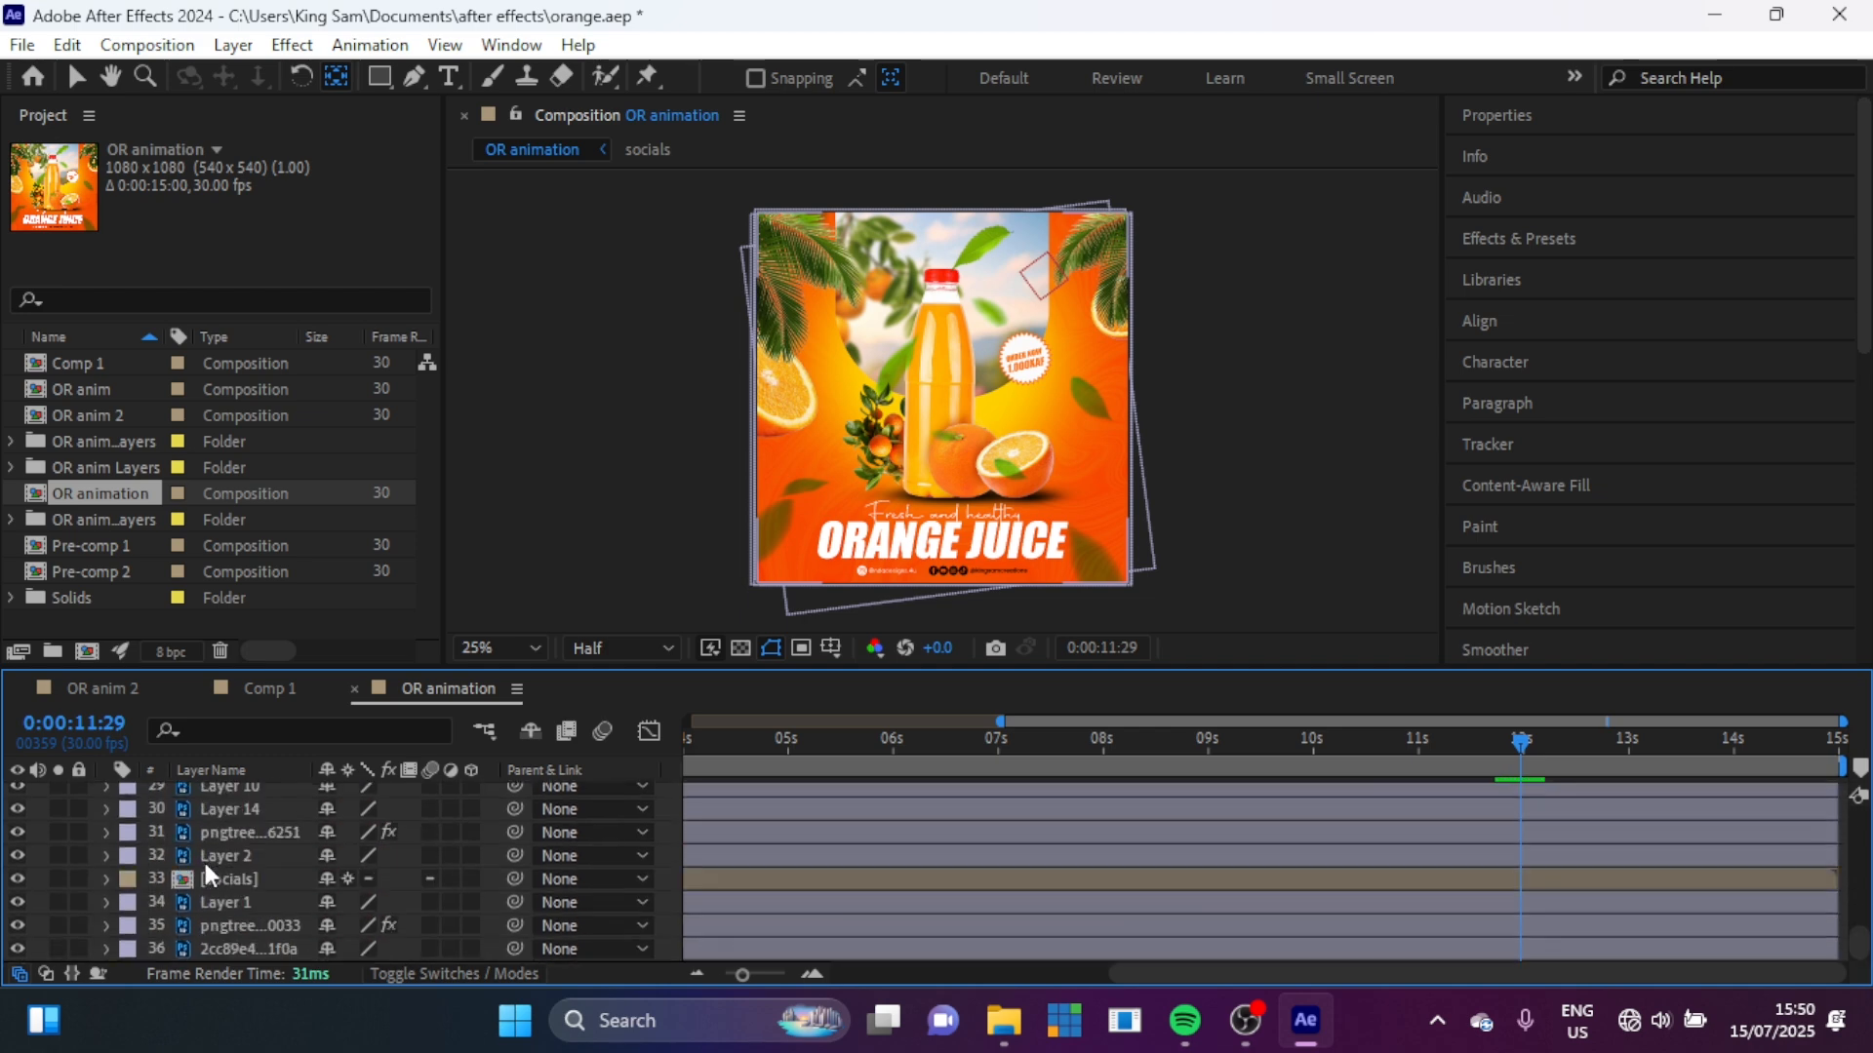
scroll(204, 863, up, 5)
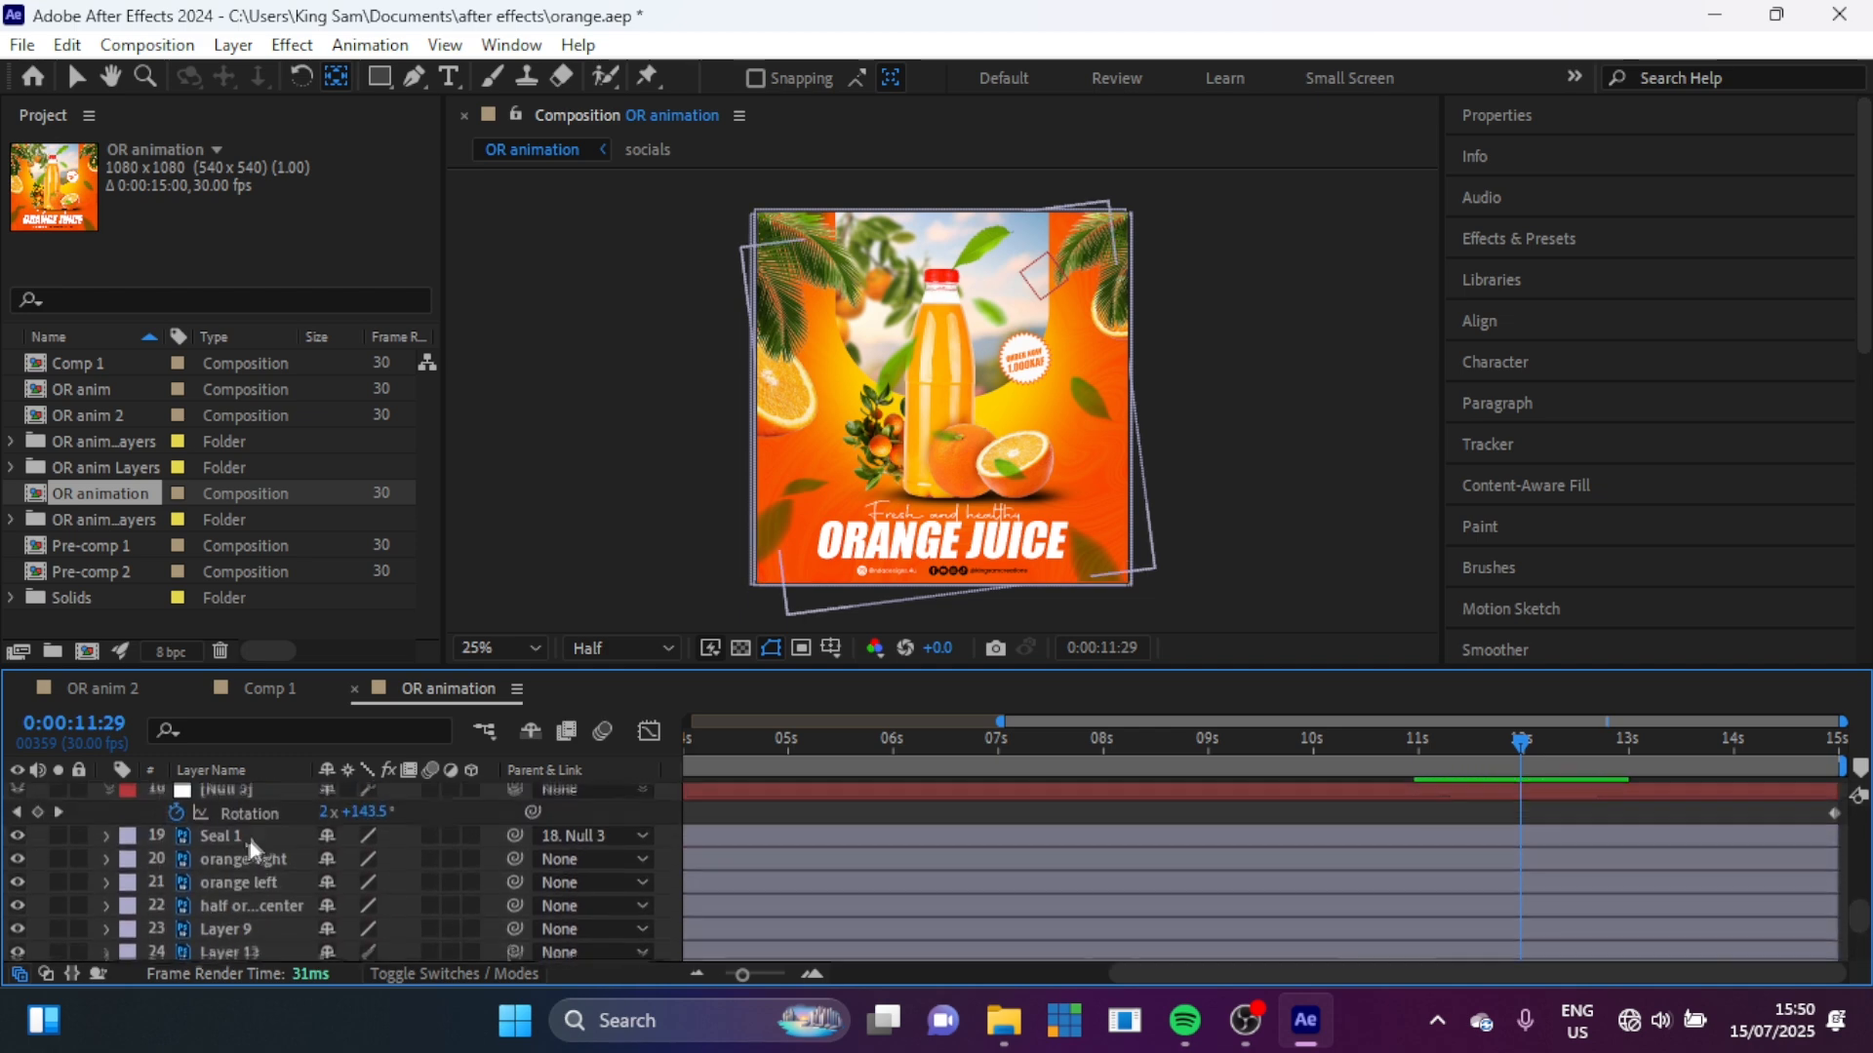
scroll(236, 934, down, 3)
scroll(236, 935, down, 1)
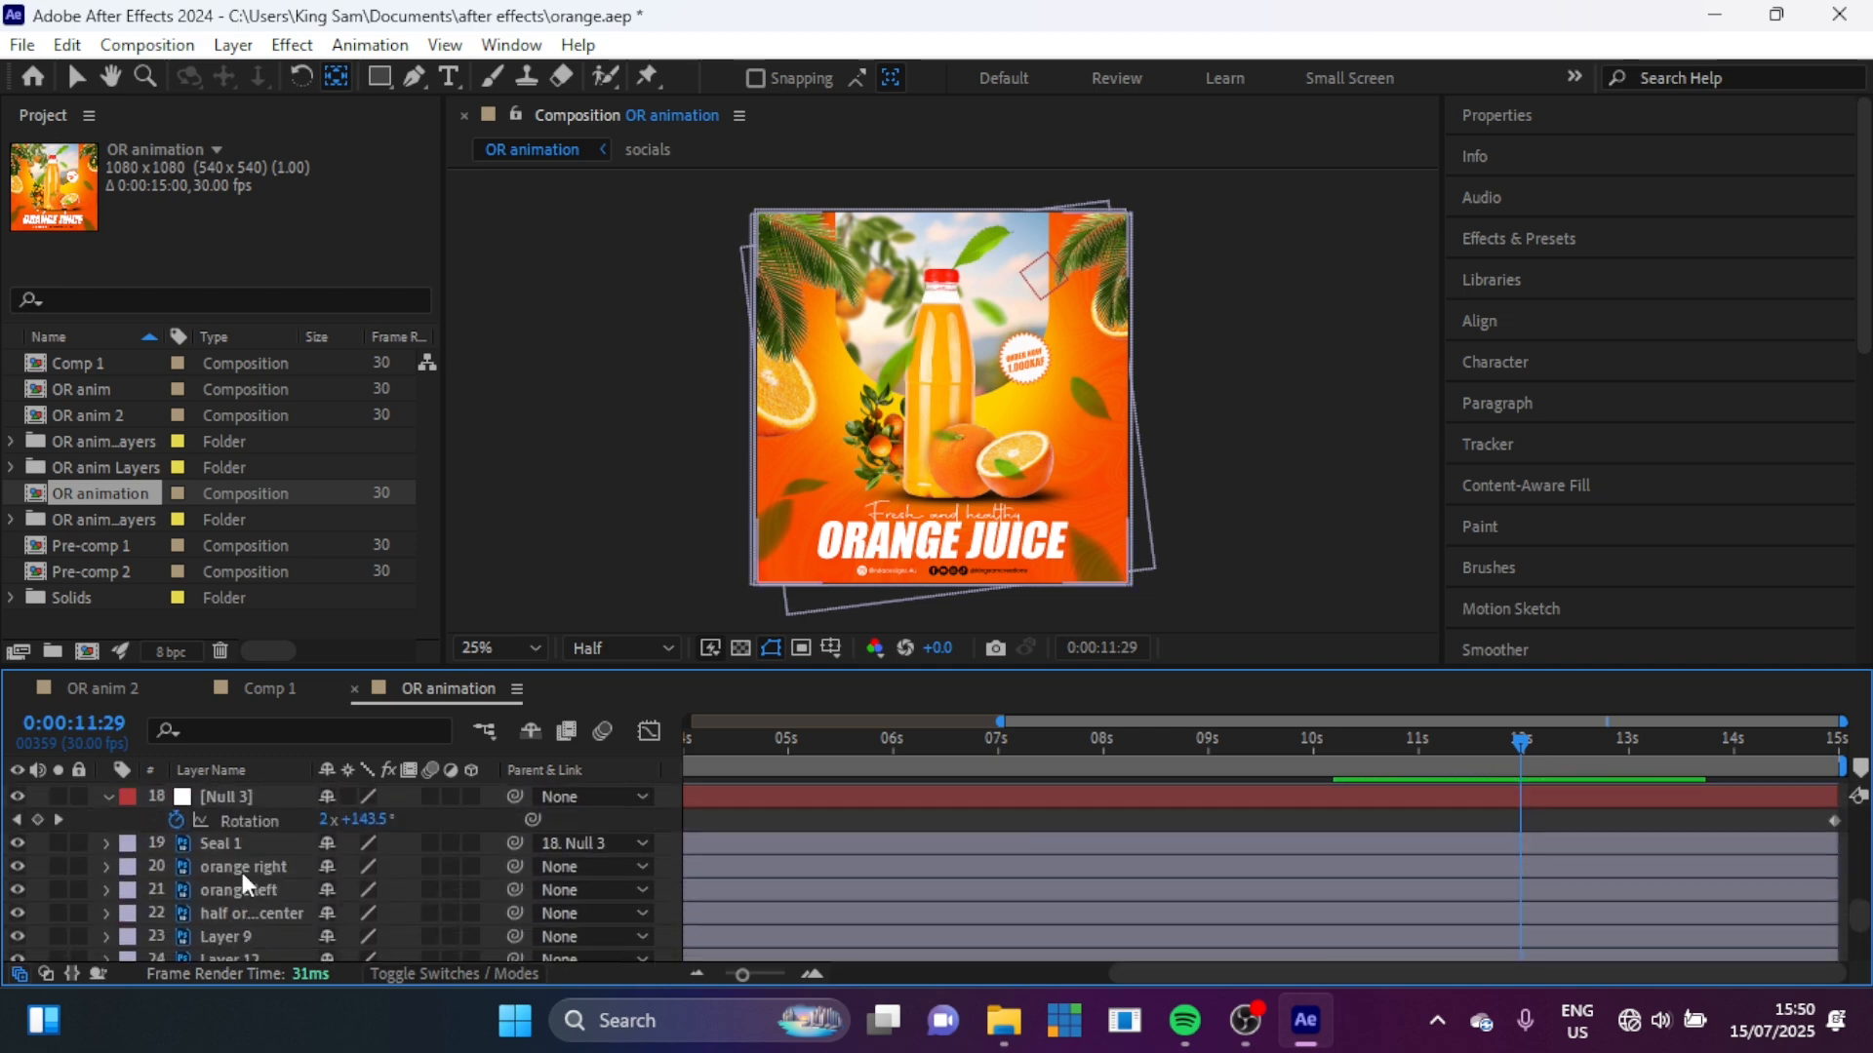
click(242, 870)
key(p)
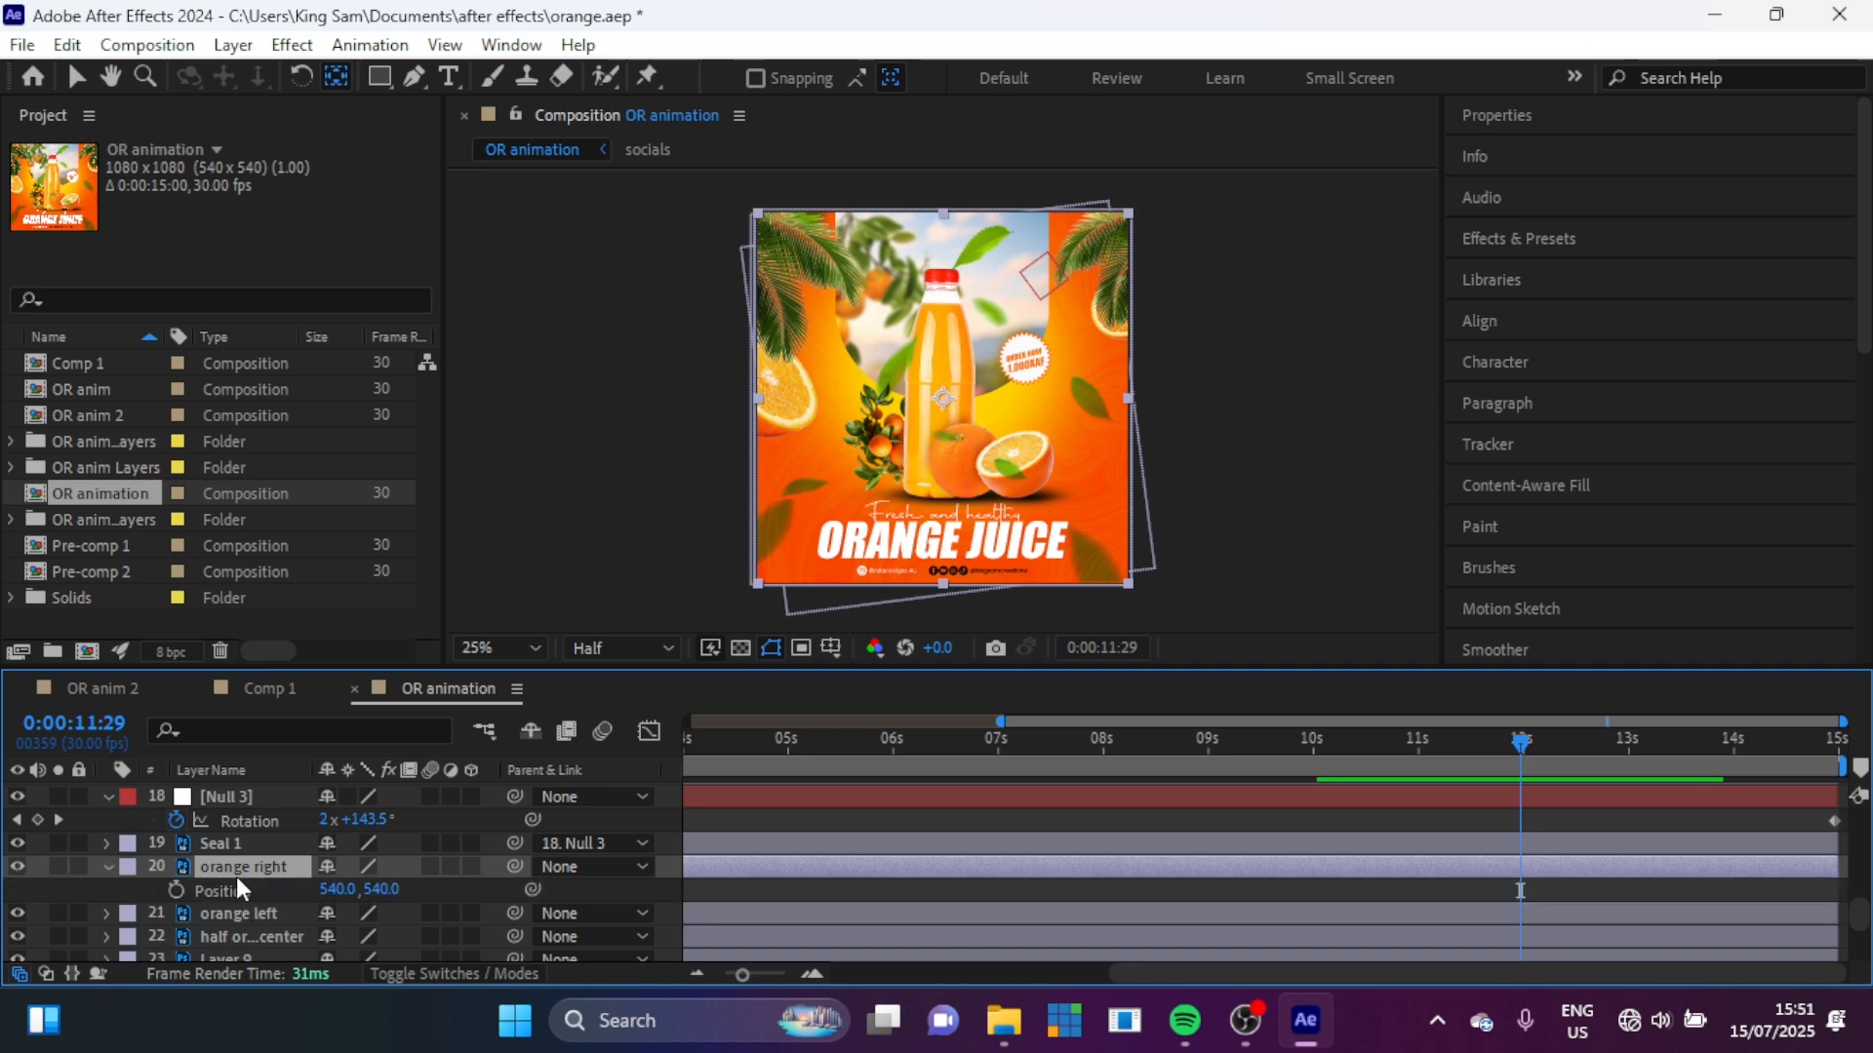
alt+click(178, 890)
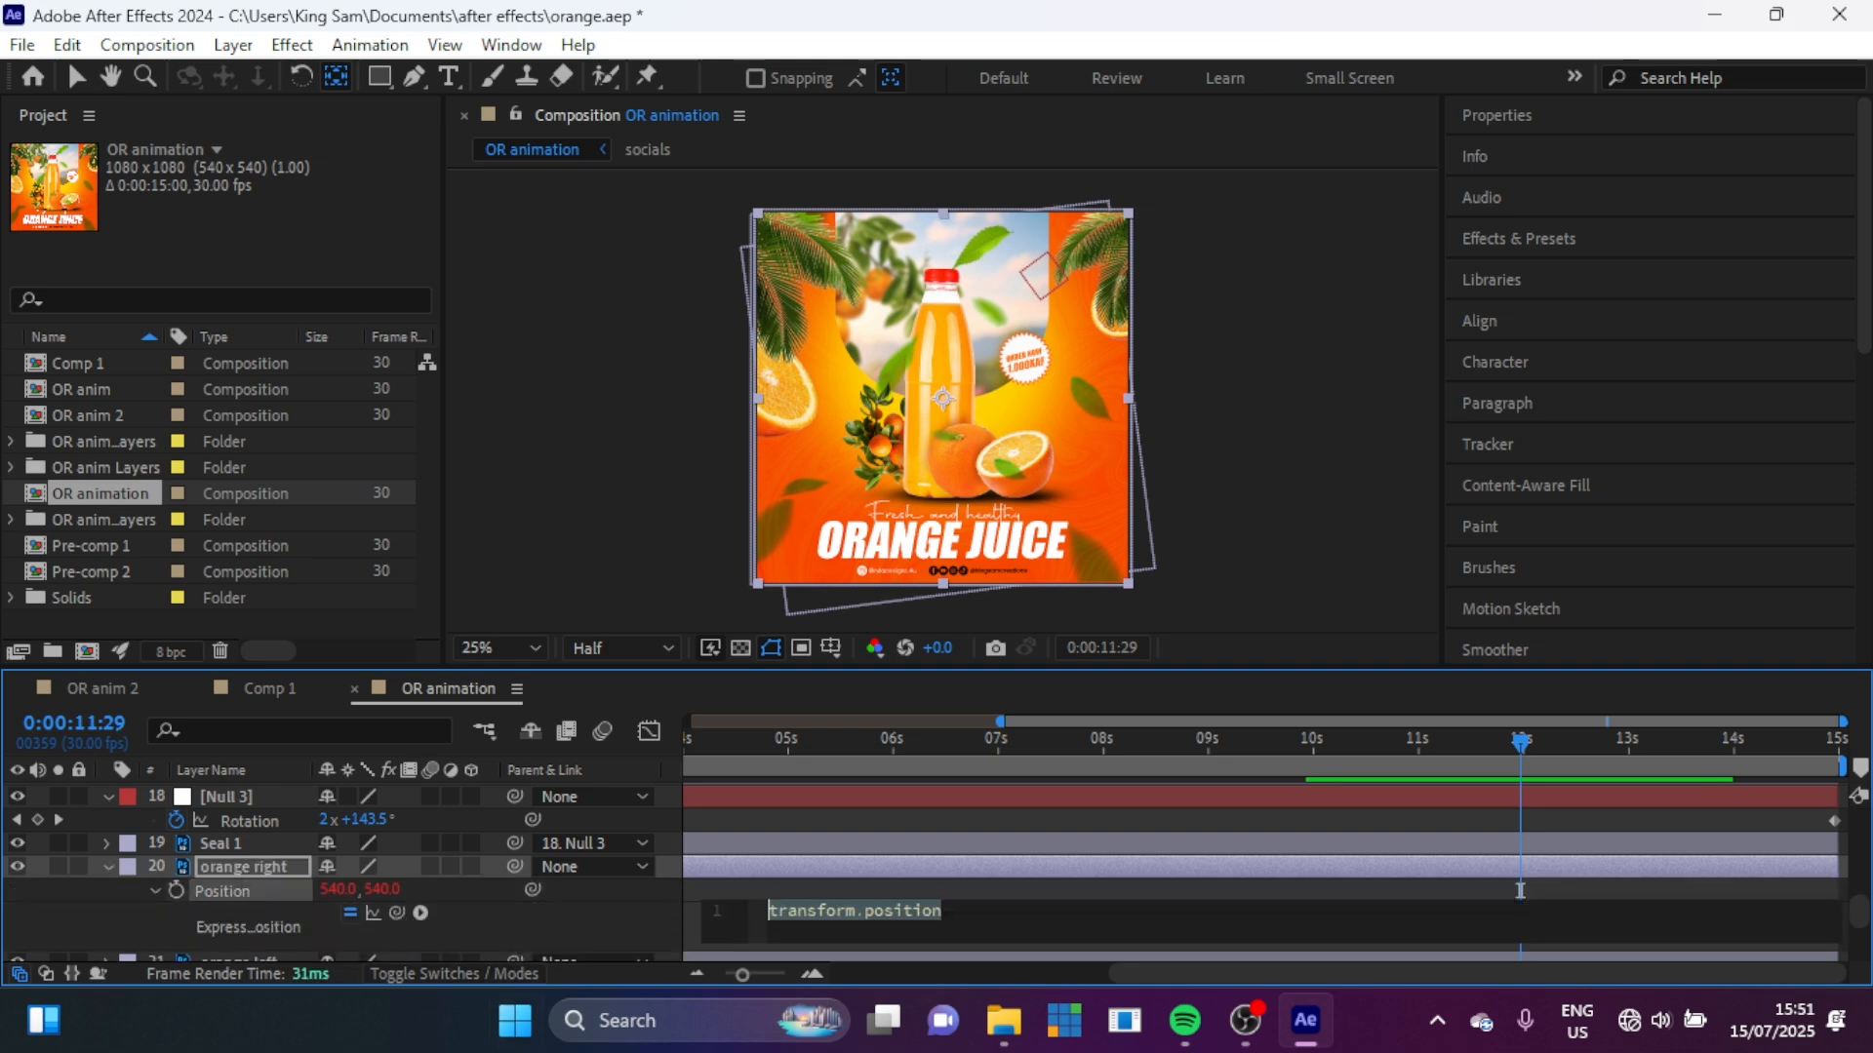
text(wi)
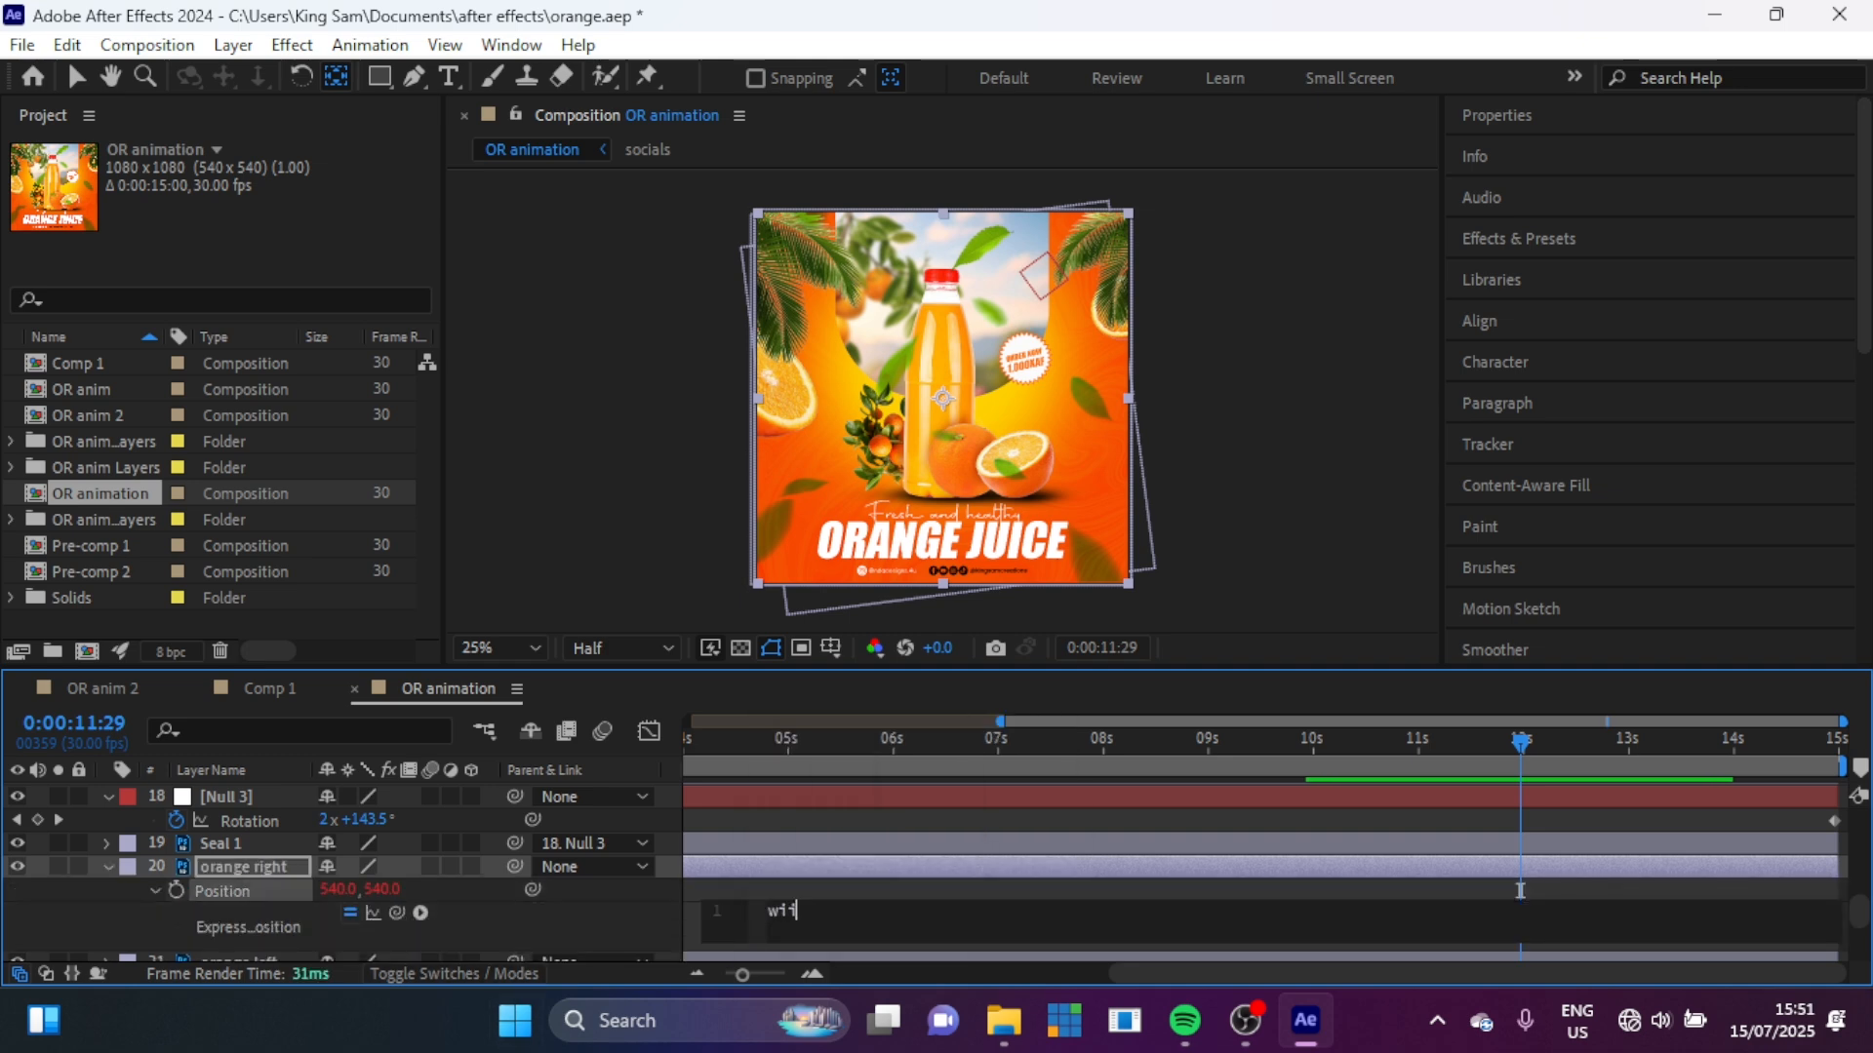
key(Down)
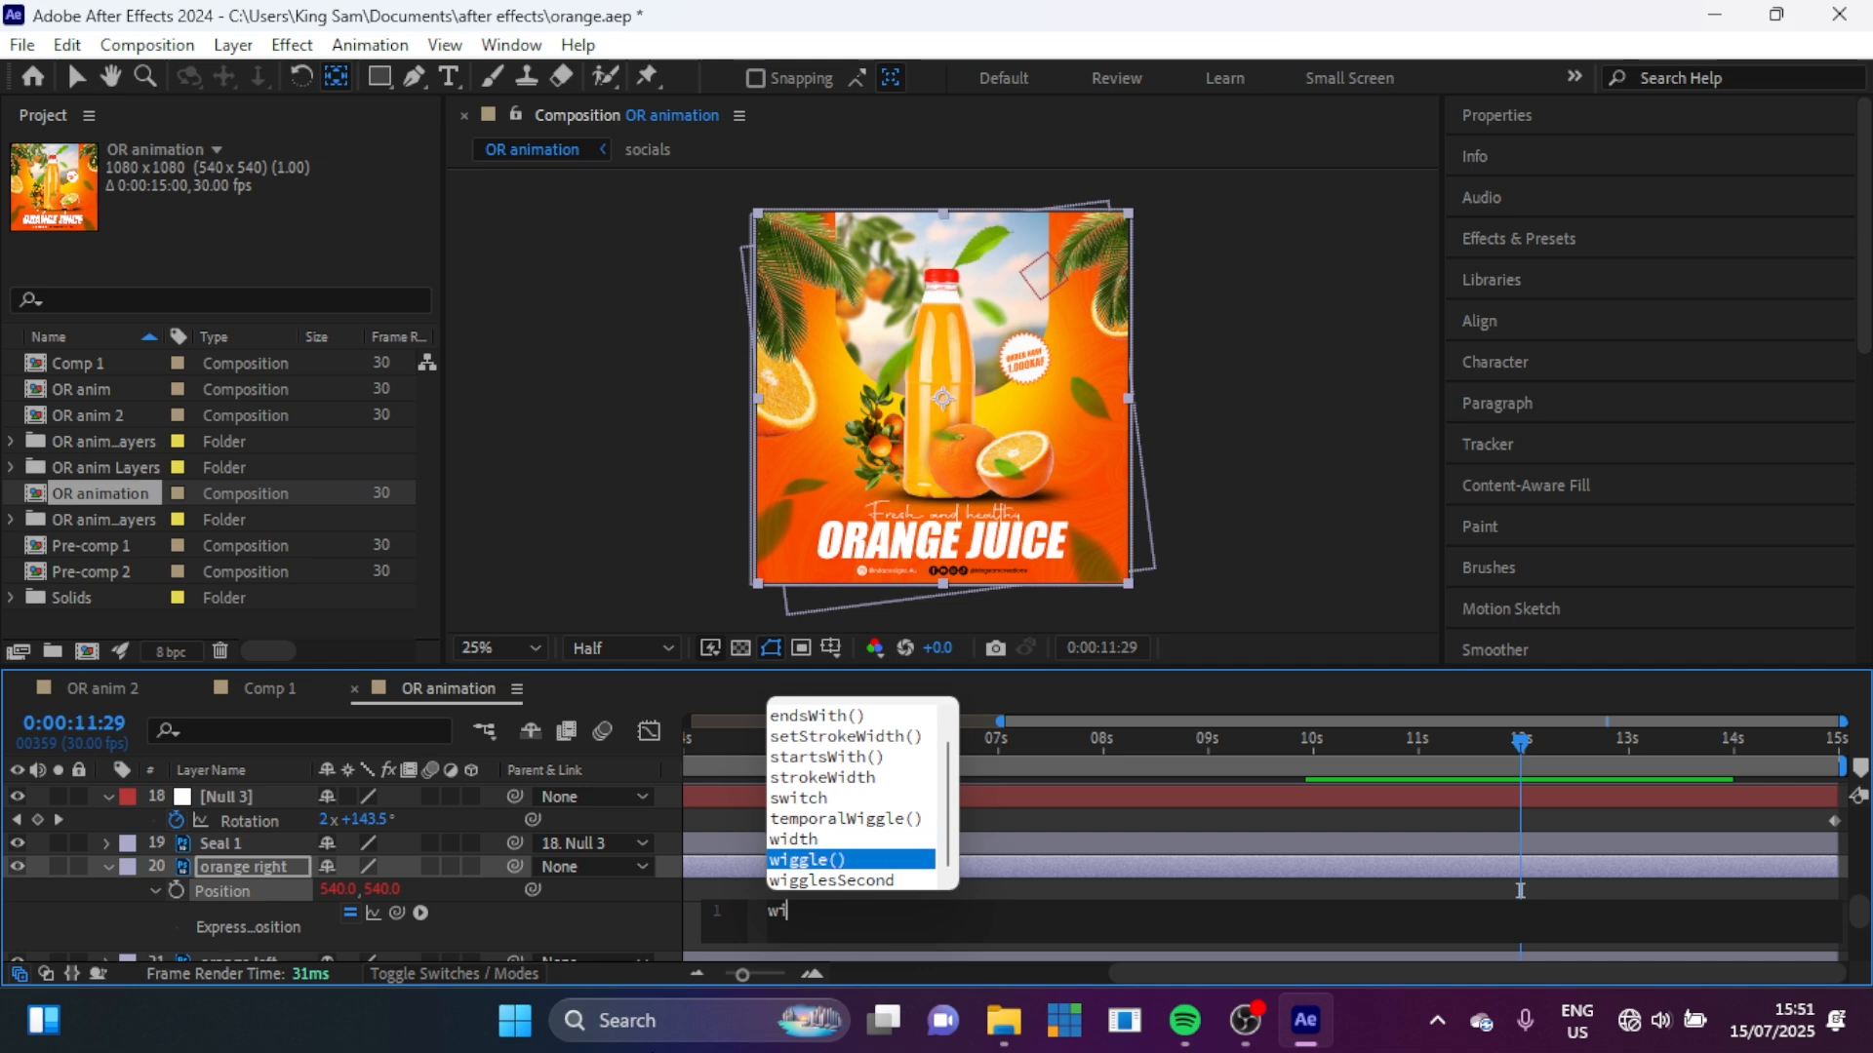
key(Return)
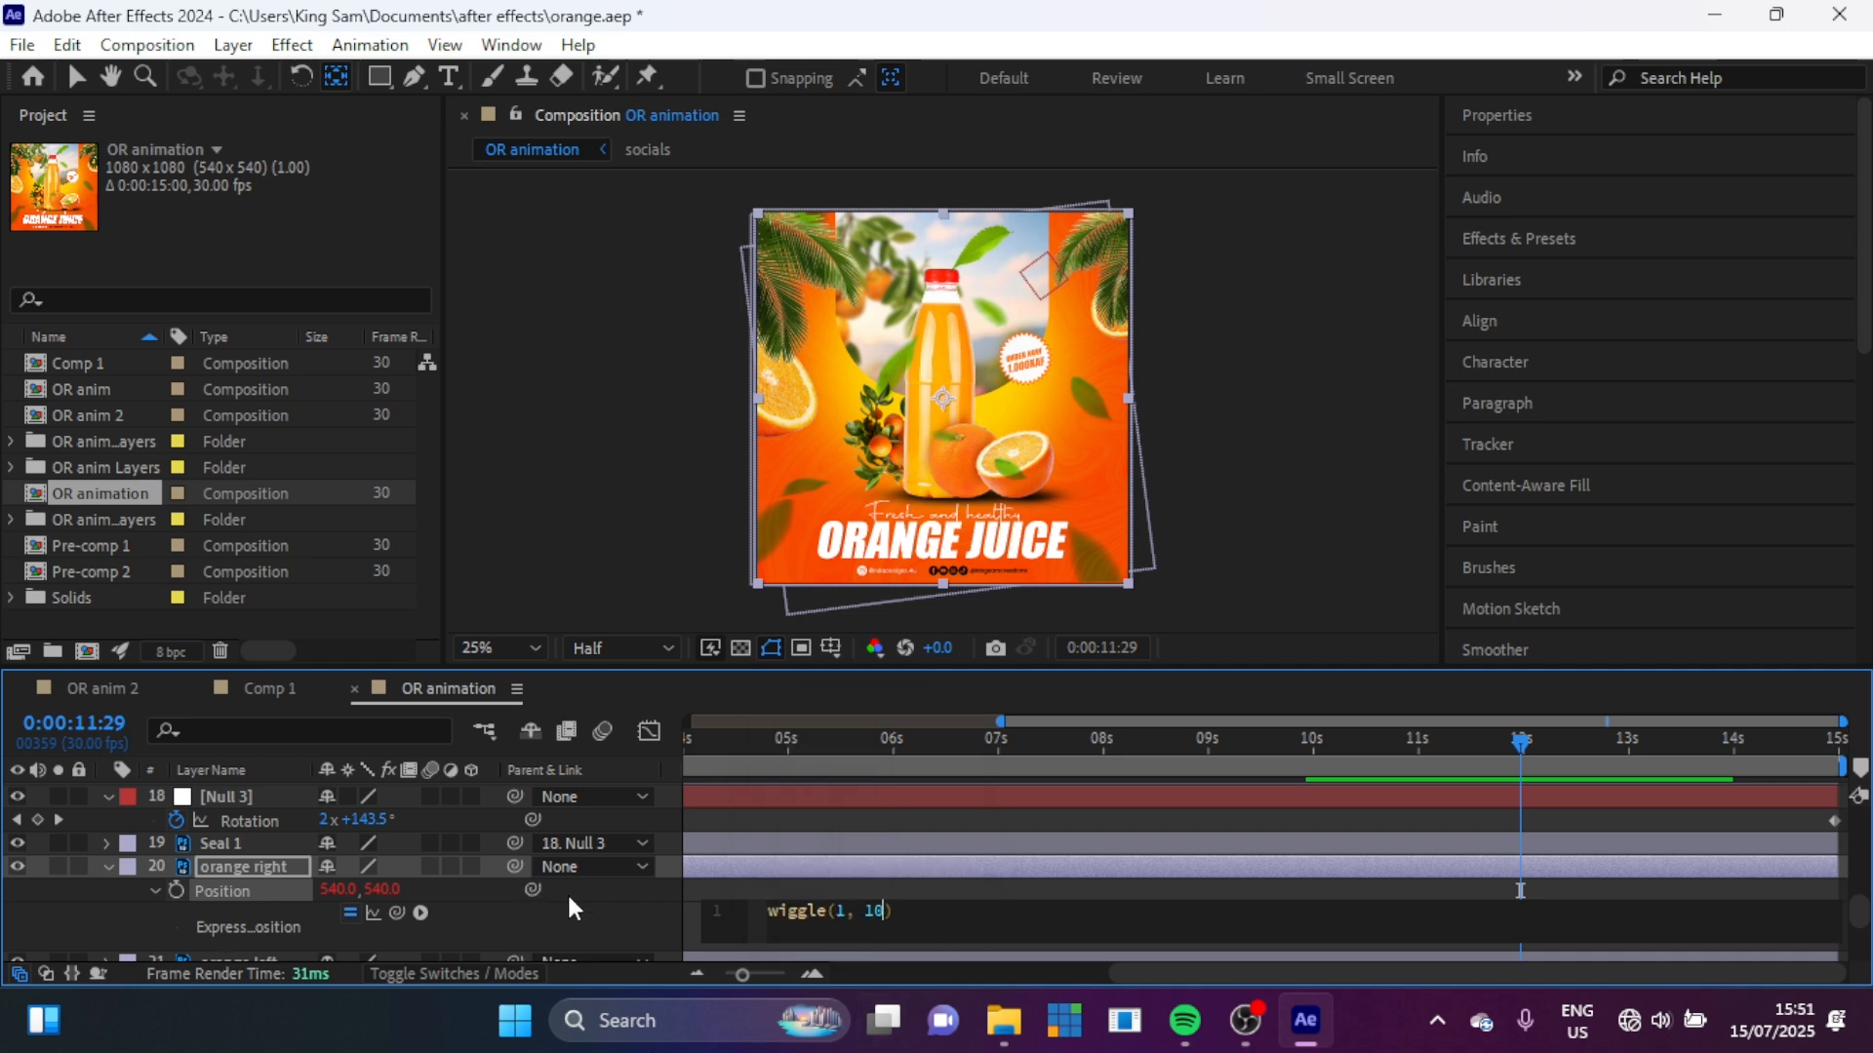
click(595, 892)
Step: Add the expression wiggle(1, 10) to the Position of the orange left layer
click(244, 958)
scroll(197, 902, down, 2)
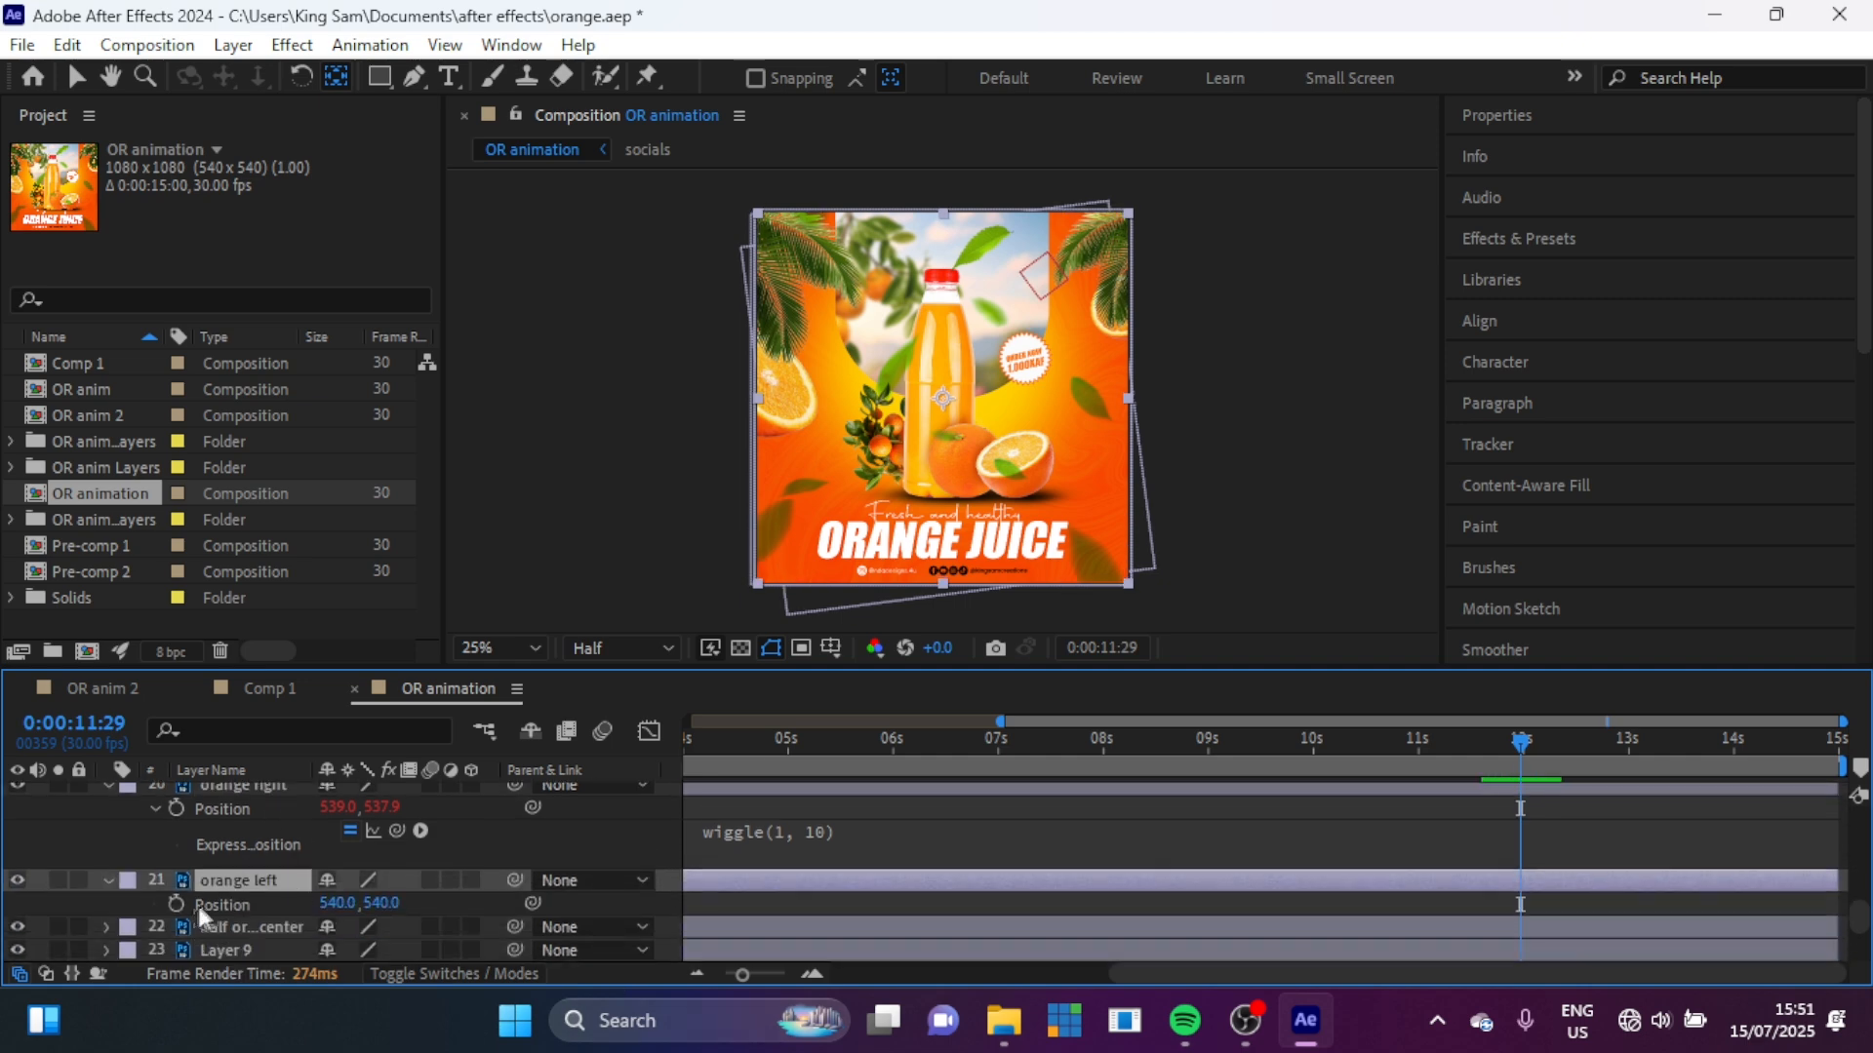
alt+click(177, 903)
text(wi)
key(Return)
text(1, 10)
click(933, 920)
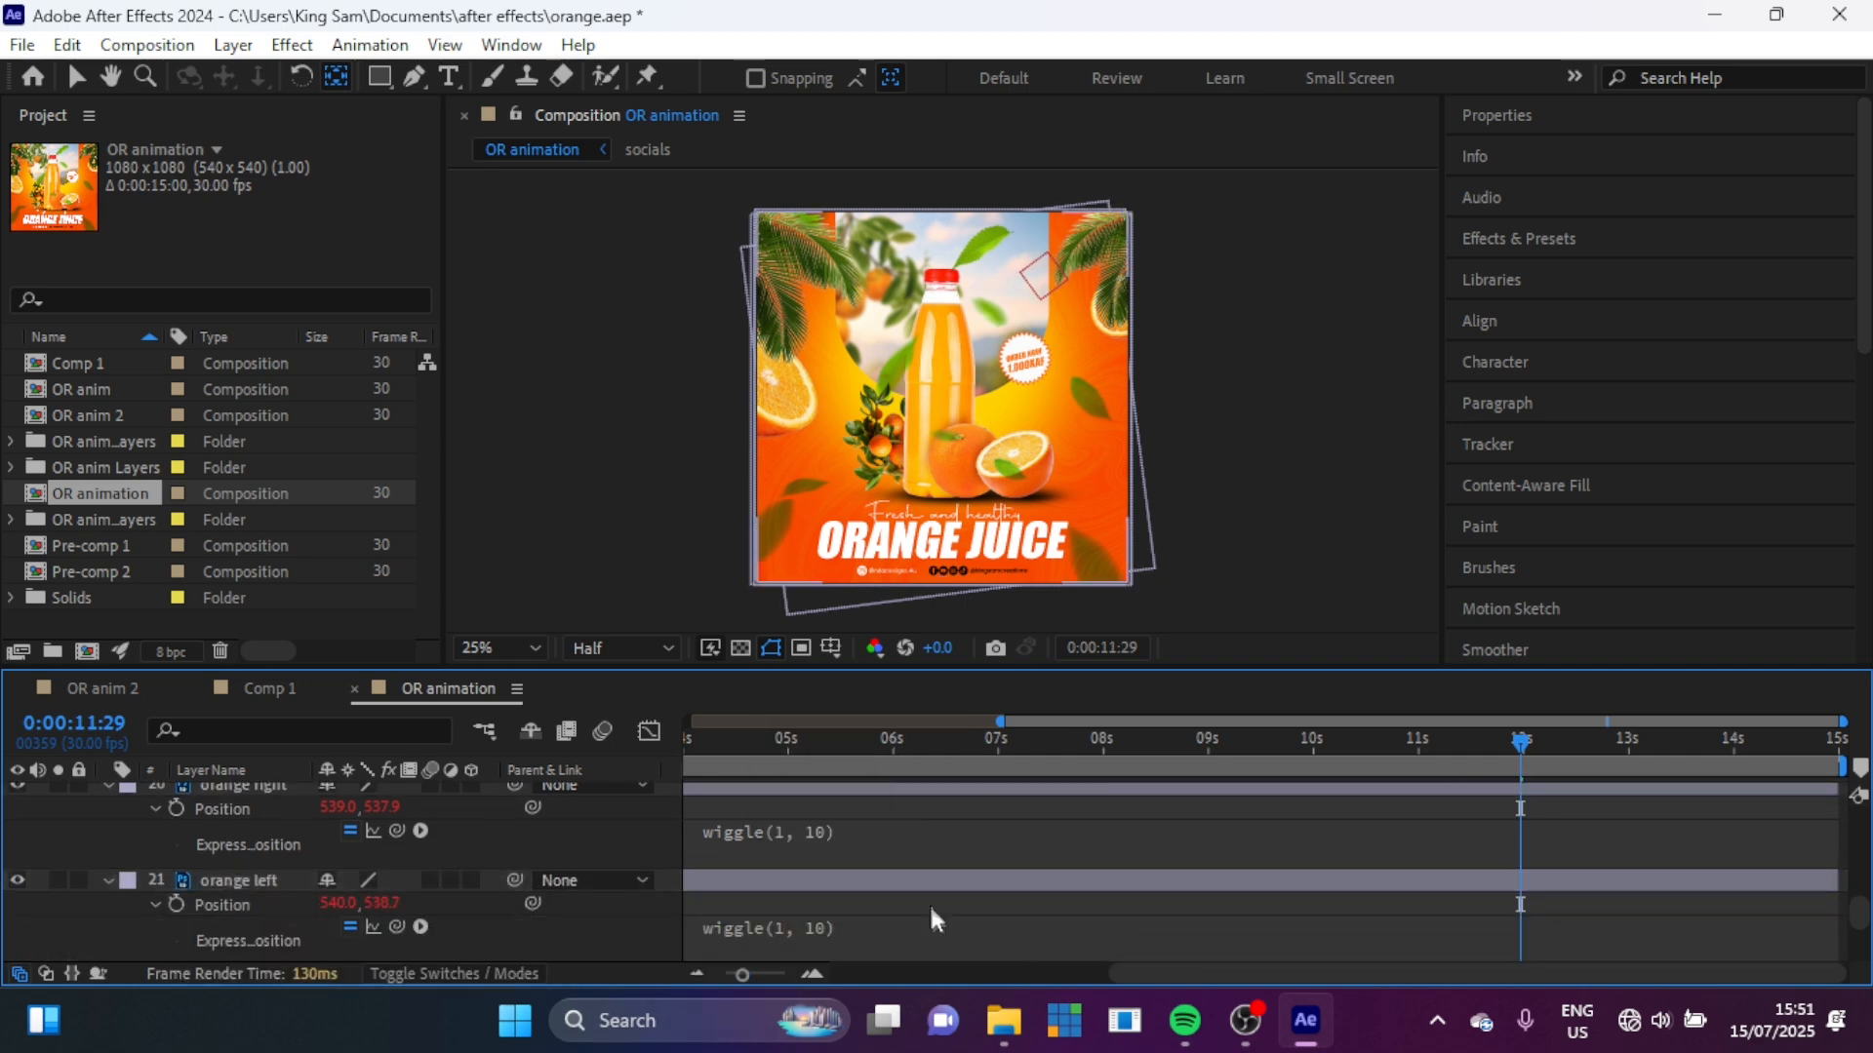
Step: Show the full 15-second timeline and preview the wiggling oranges from the start
key(;)
key(Home)
key(space)
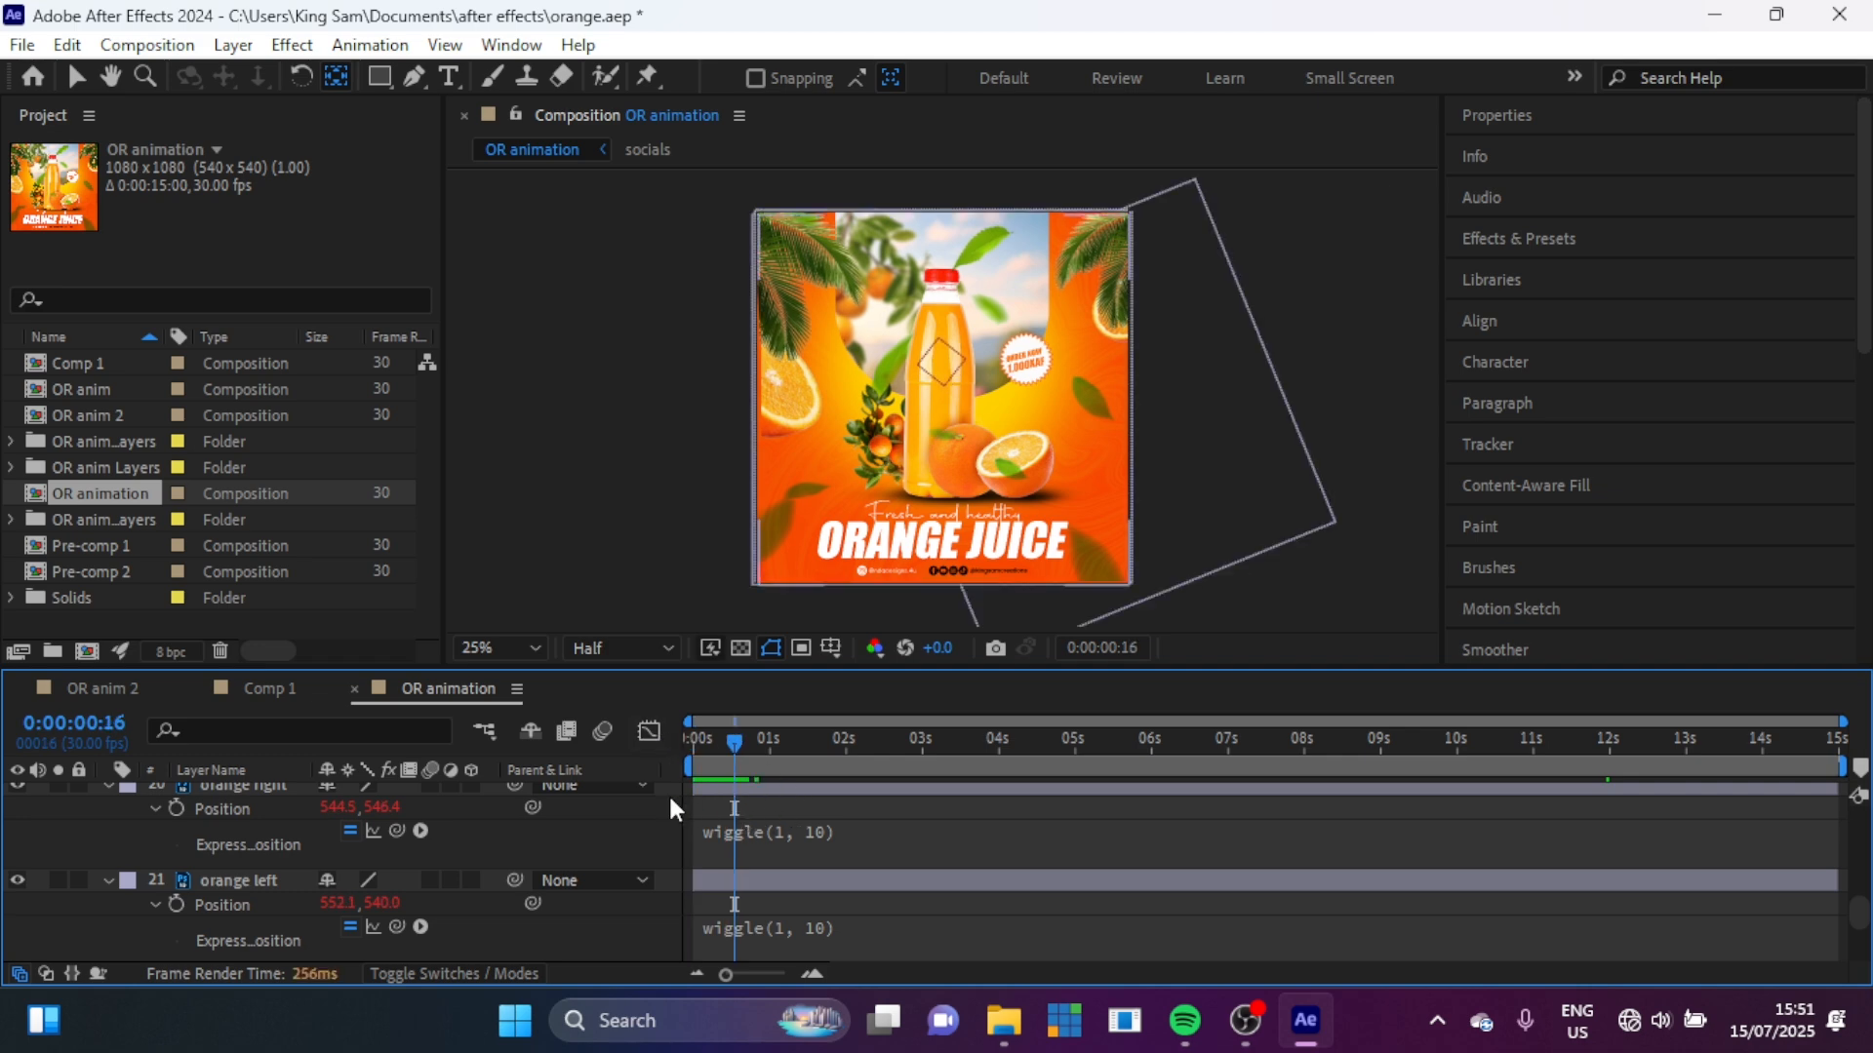
Step: Nudge the orange right layer 4 px to the right at 0:00:00:16
click(732, 793)
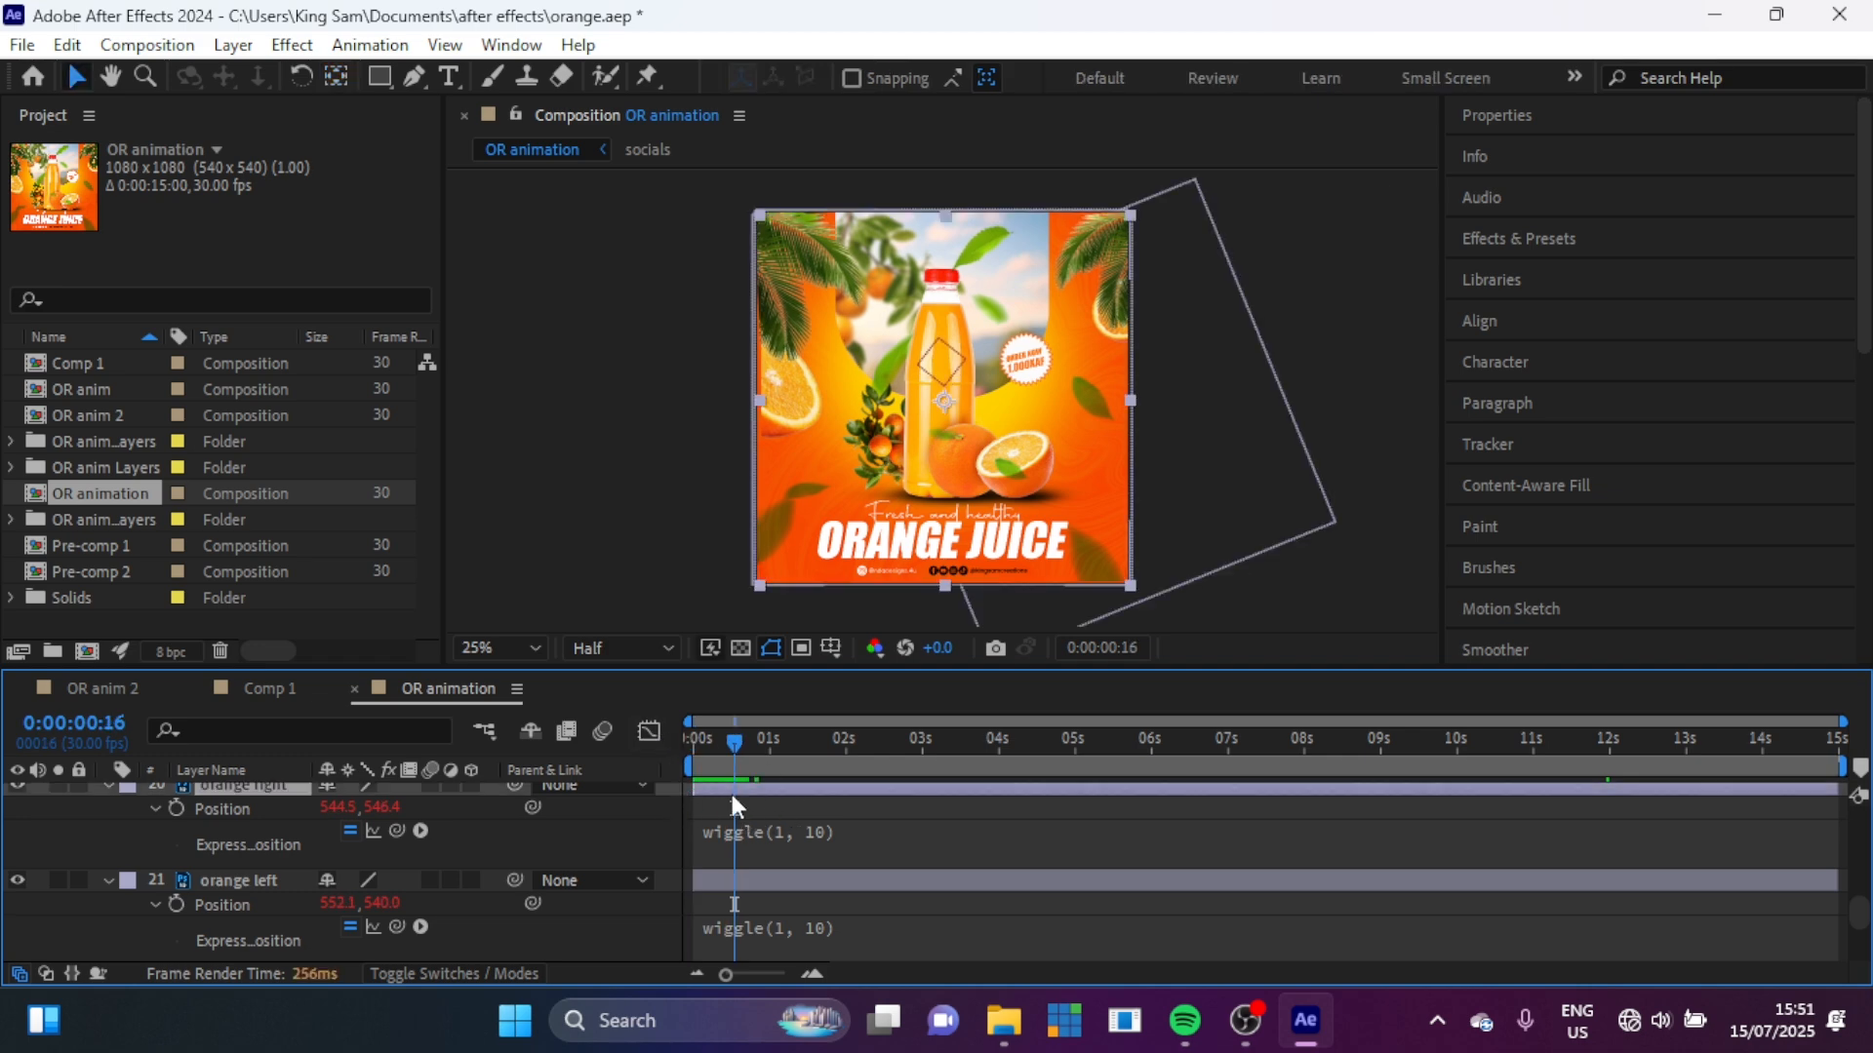
click(732, 796)
key(Right)
key(Right)
key(Right)
key(Right)
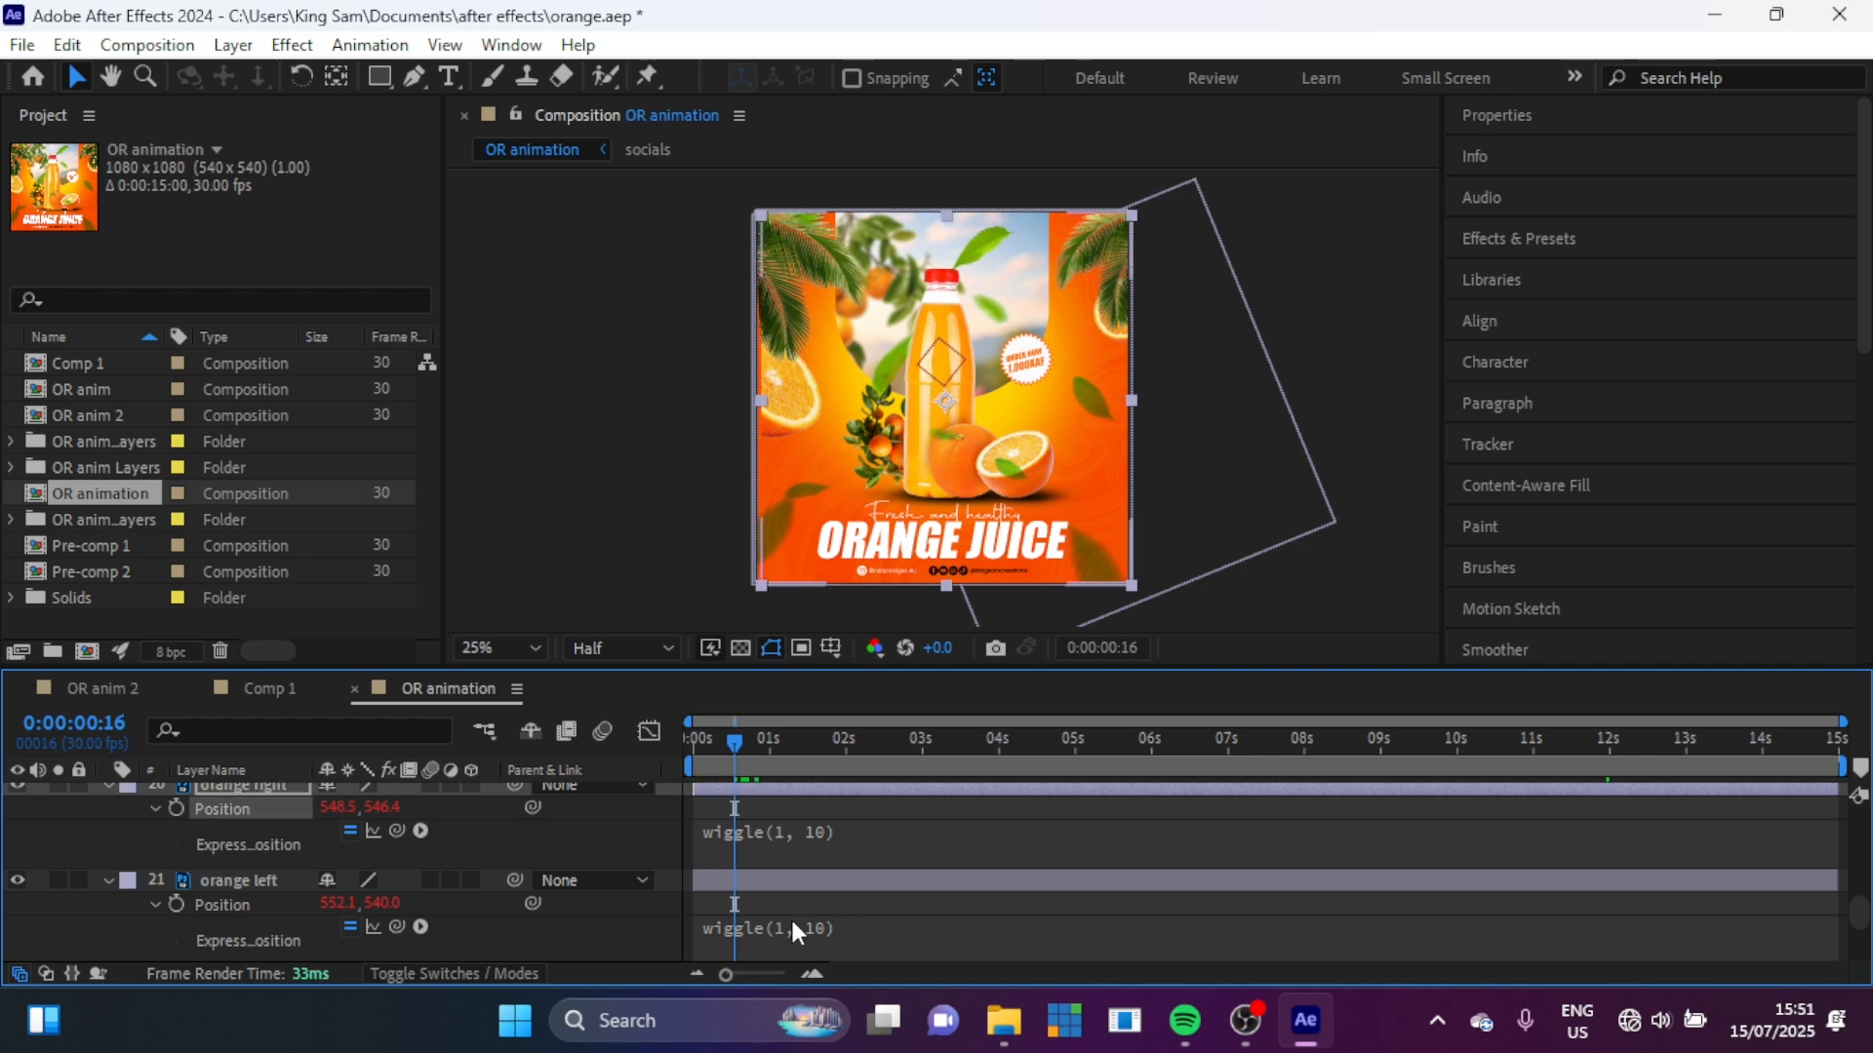
Step: Nudge the orange left layer about 20 px to the left, return to 0 seconds and deselect the layer
click(763, 886)
key(Left)
key(Left)
key(Left)
key(Left)
key(Left)
key(Left)
key(Left)
key(Left)
key(Left)
key(Left)
key(Left)
key(Left)
key(Left)
key(Left)
key(Left)
key(Left)
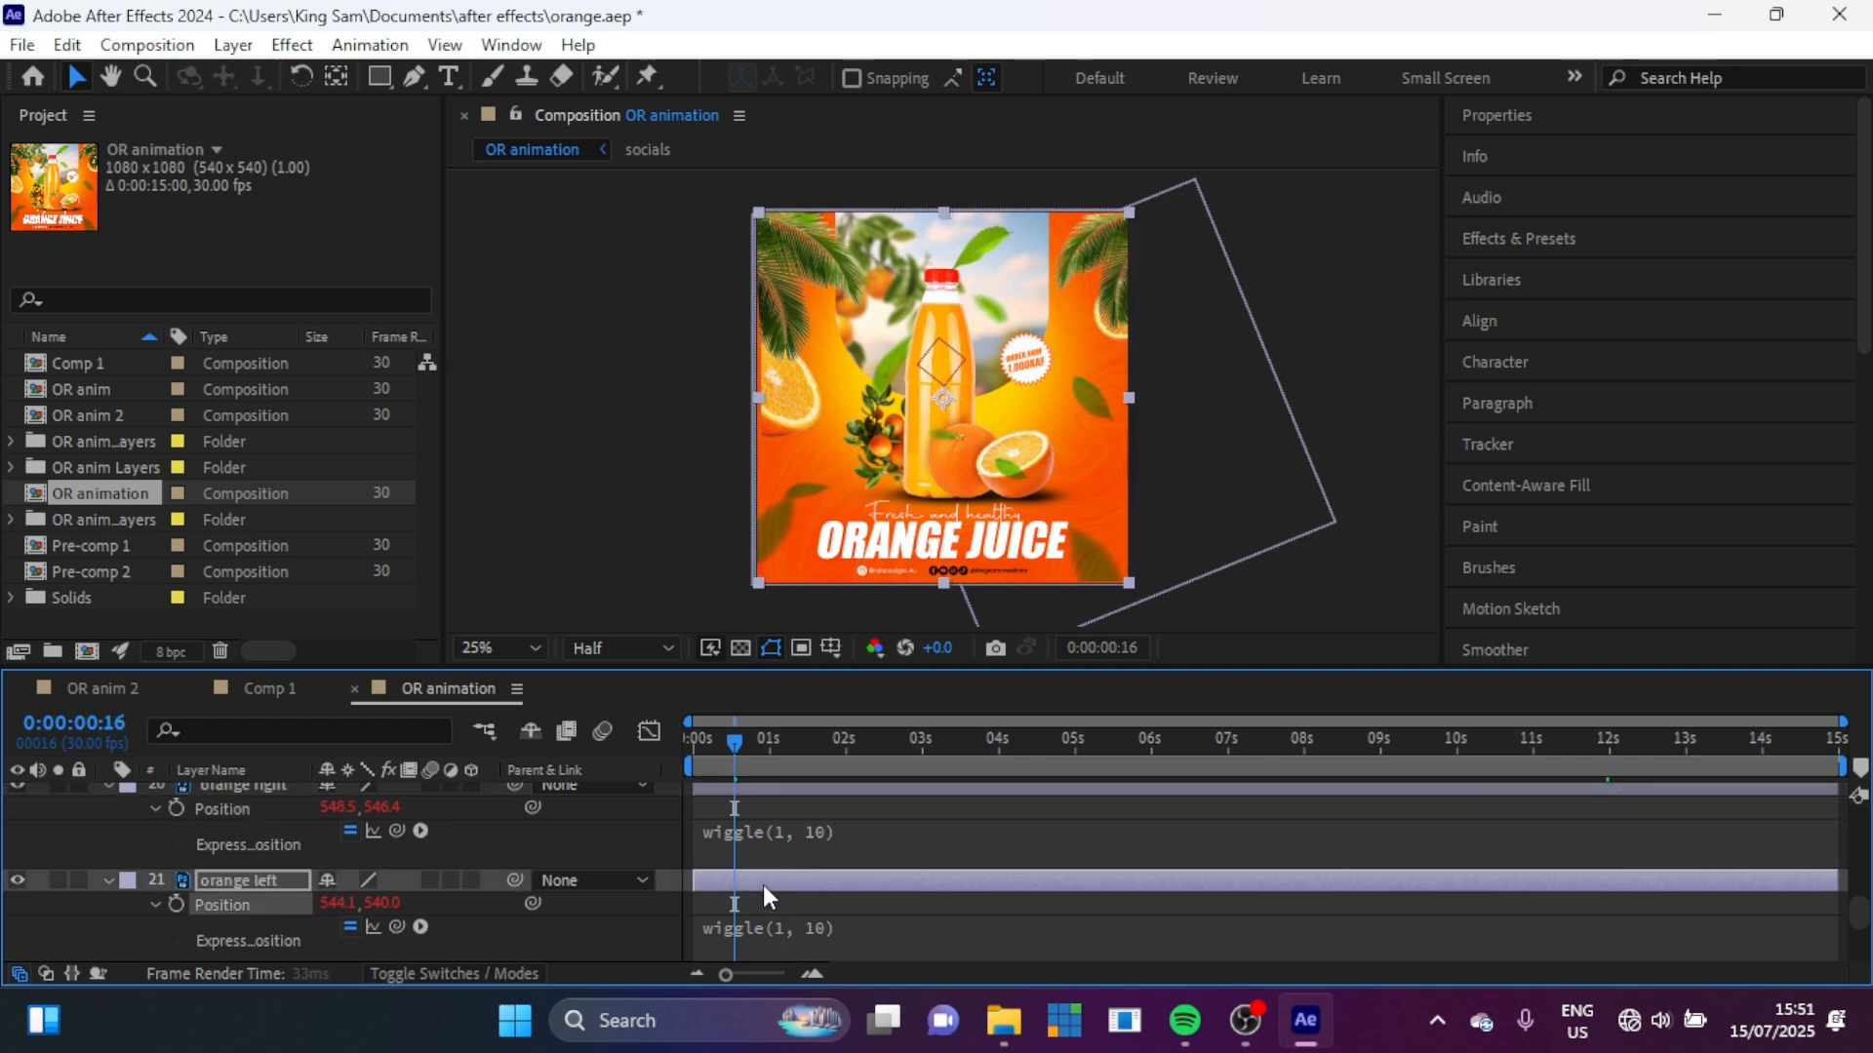
key(Left)
key(Left)
key(Left)
key(Left)
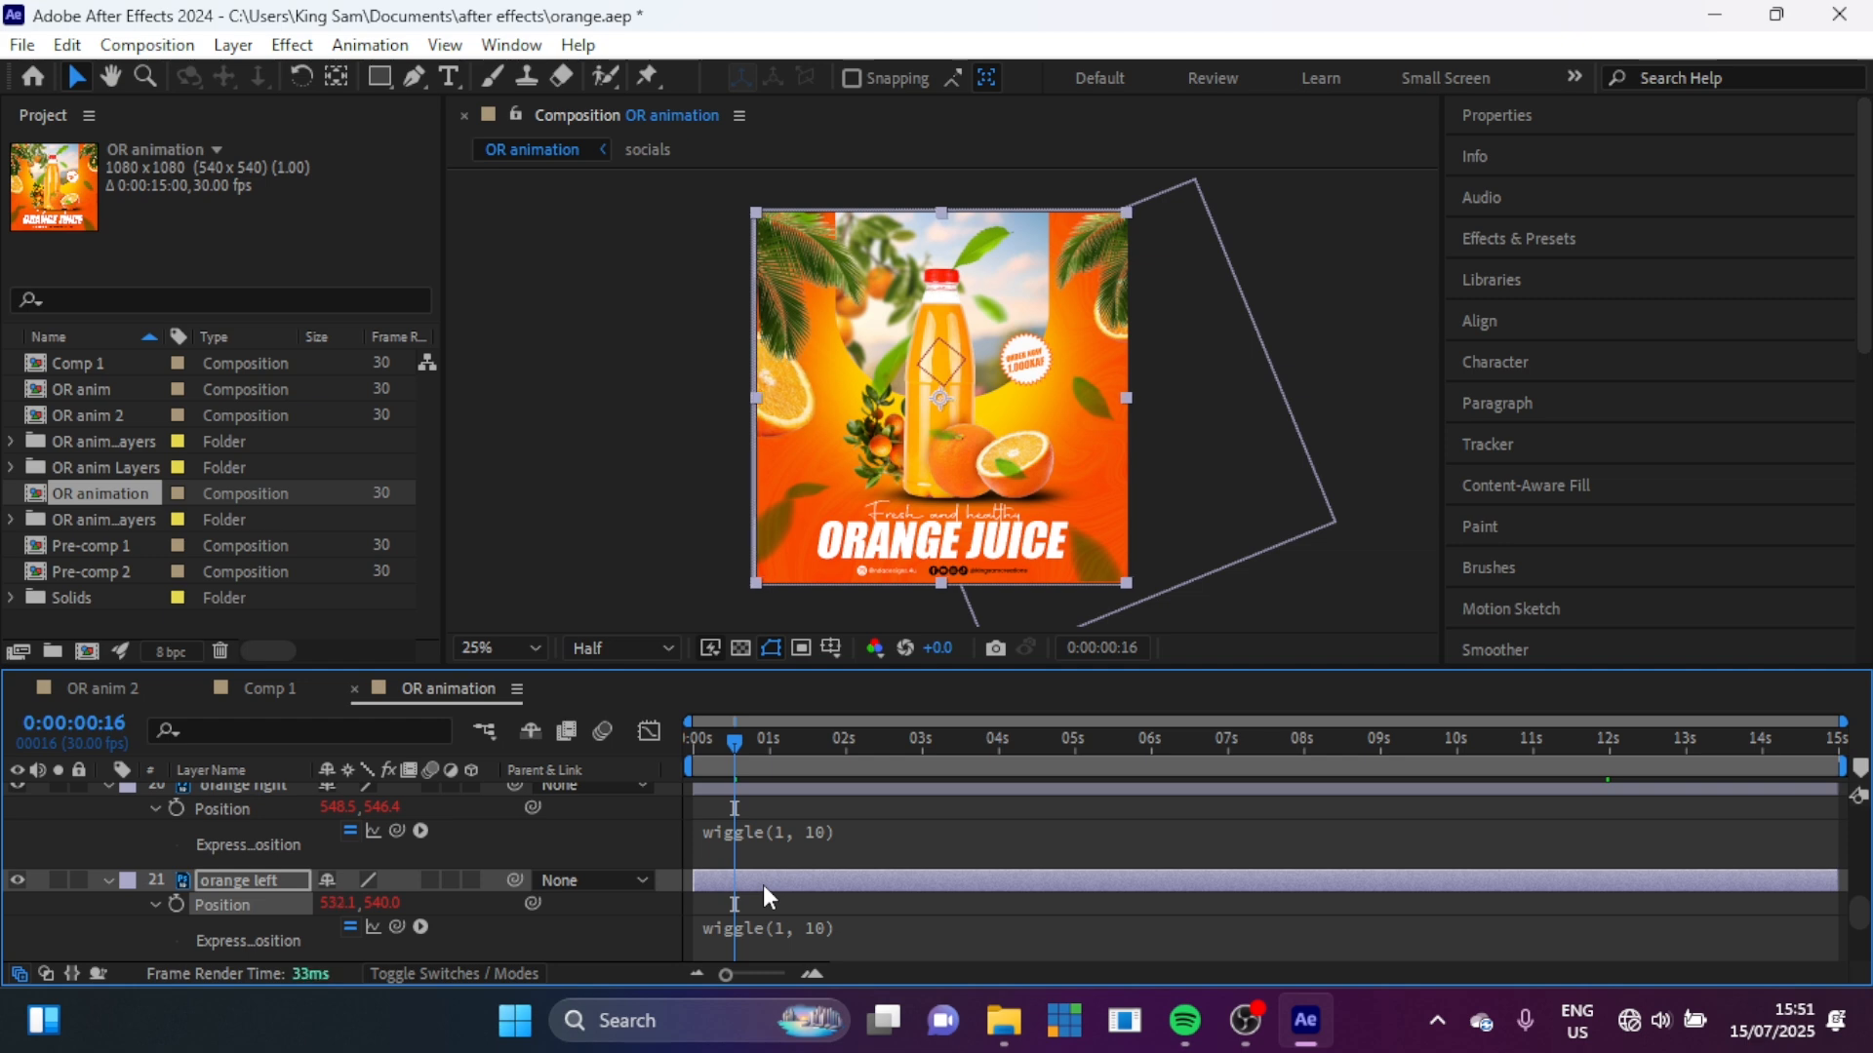
key(Home)
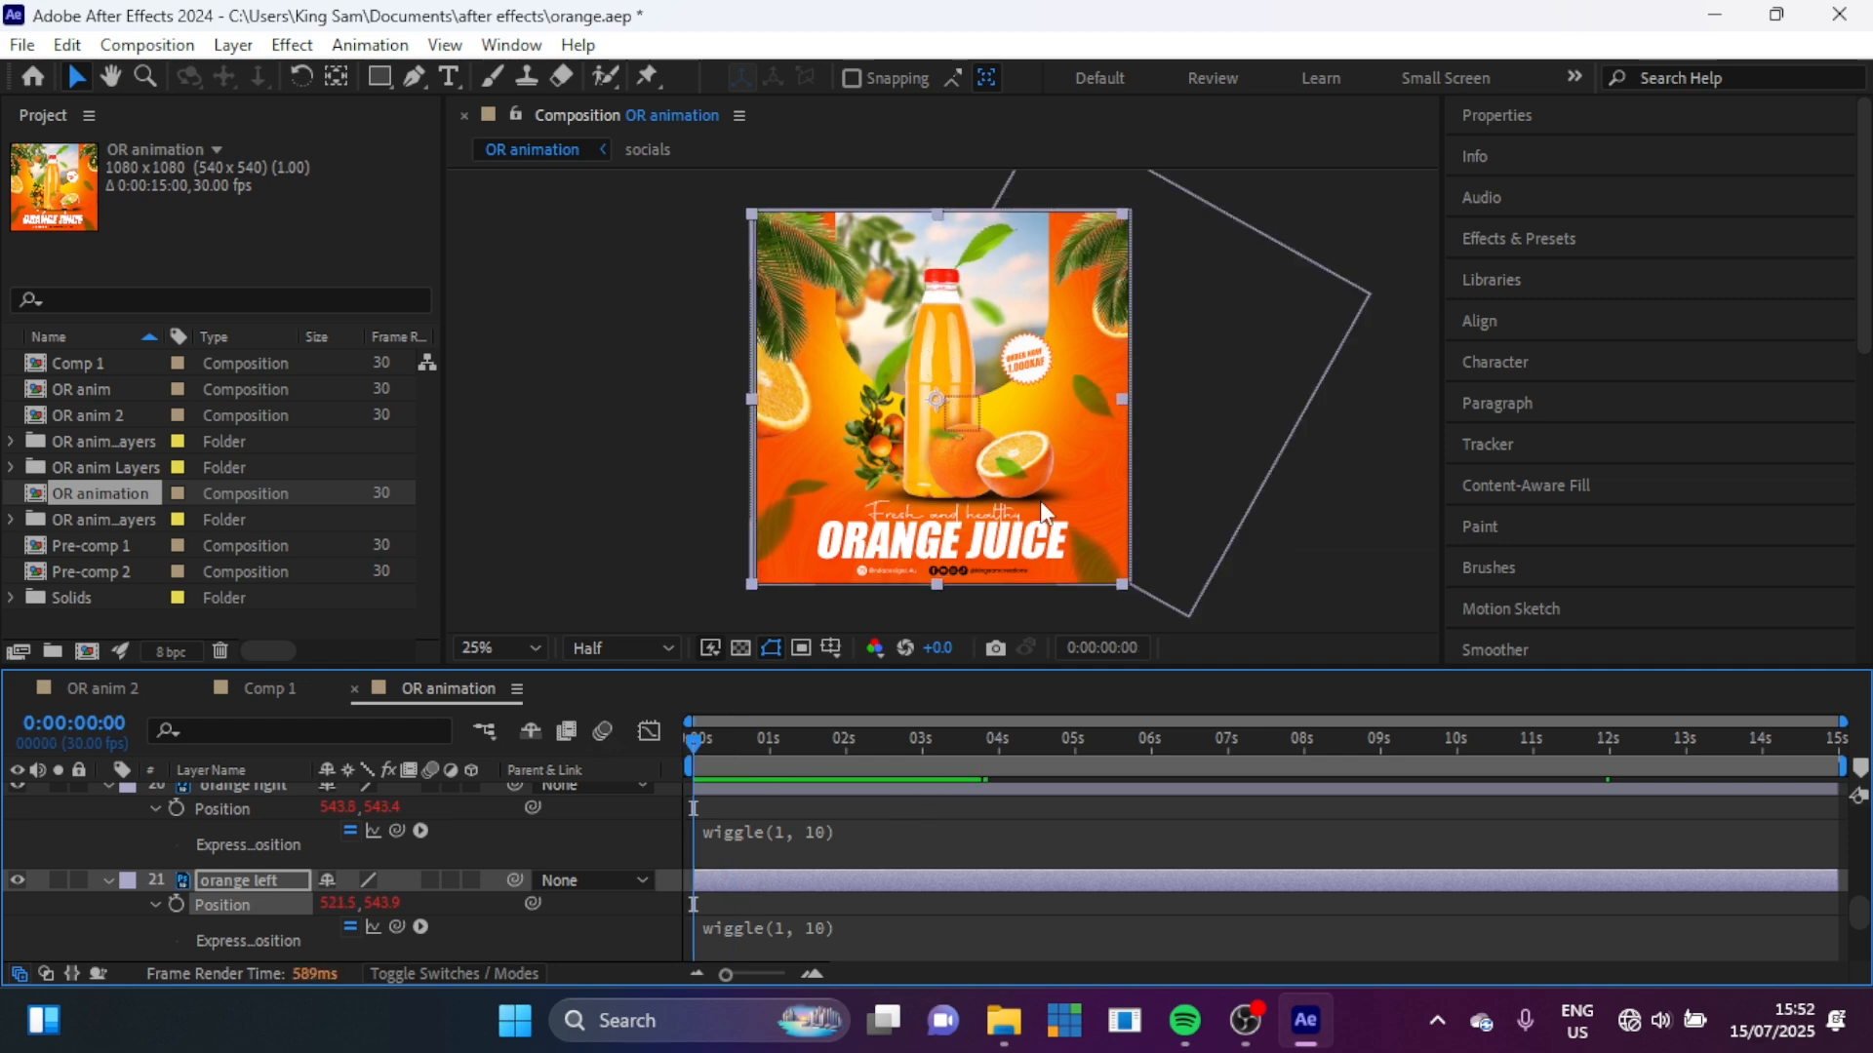
click(1278, 567)
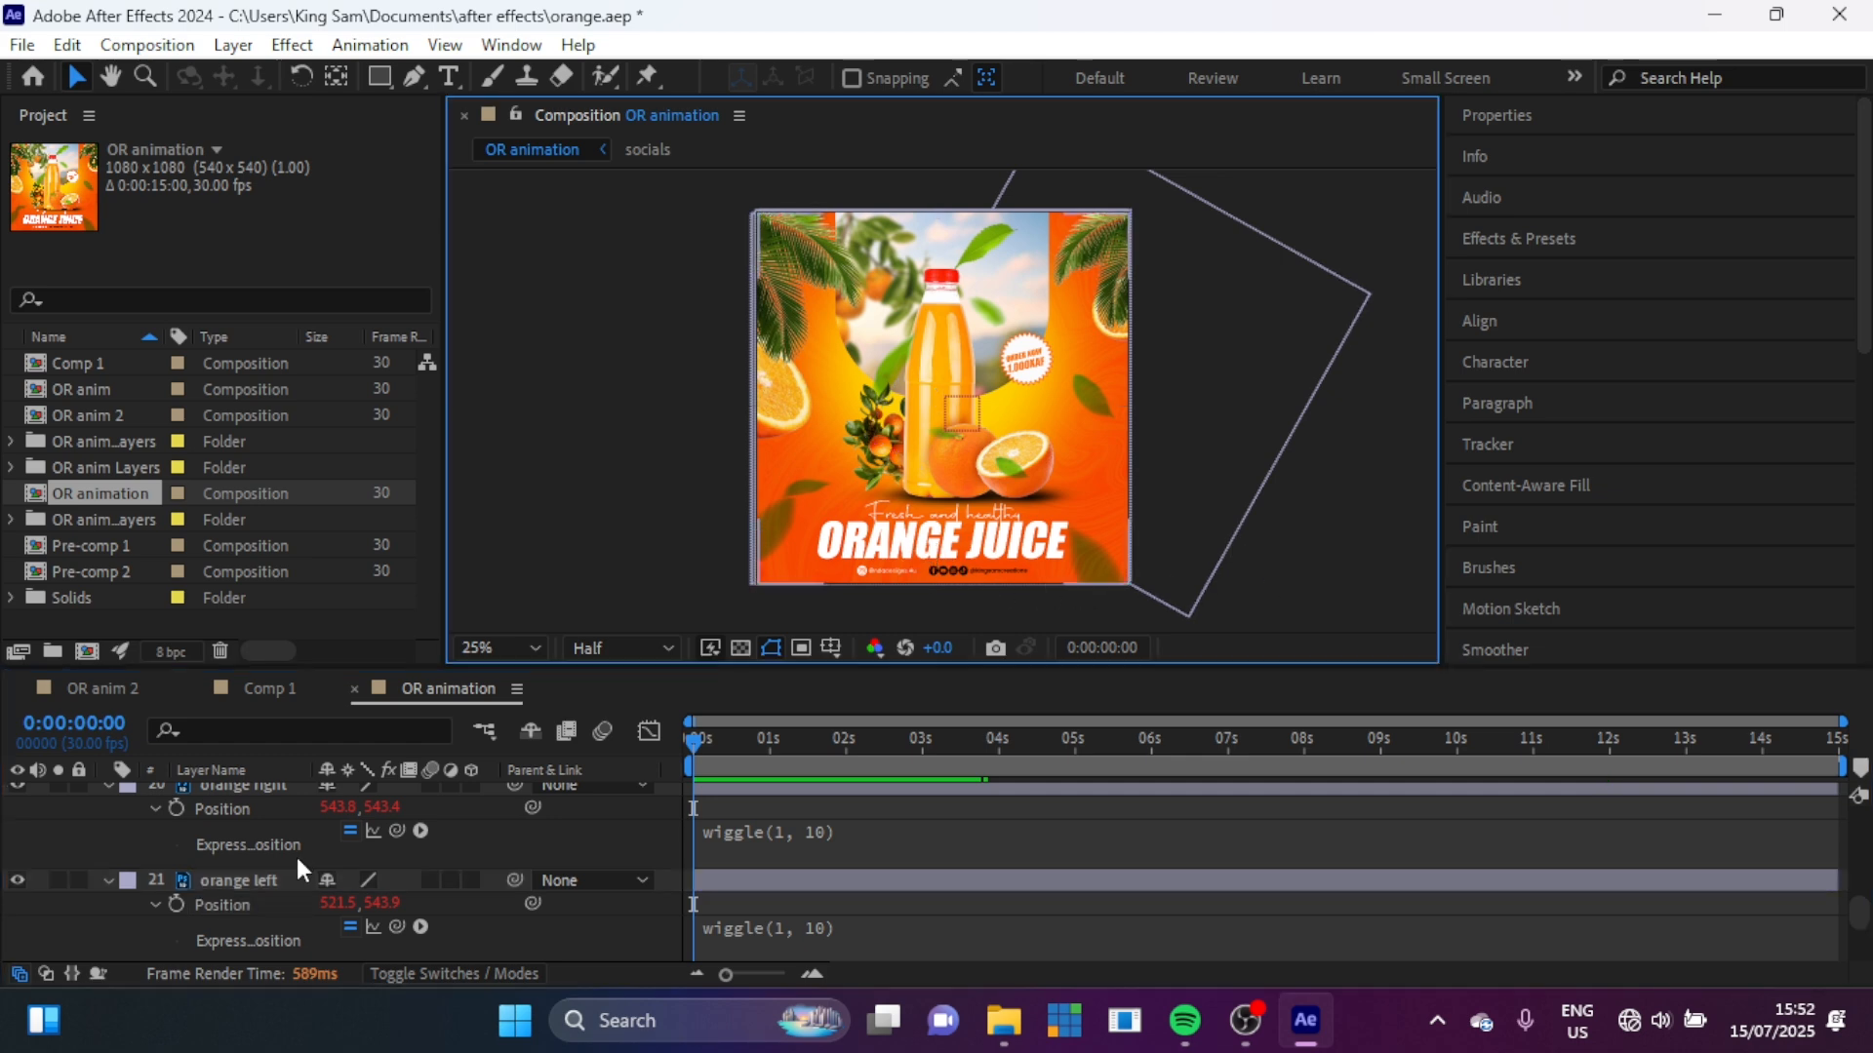
Step: Collapse the expanded leaf layers near the top of the layer stack
scroll(227, 848, down, 5)
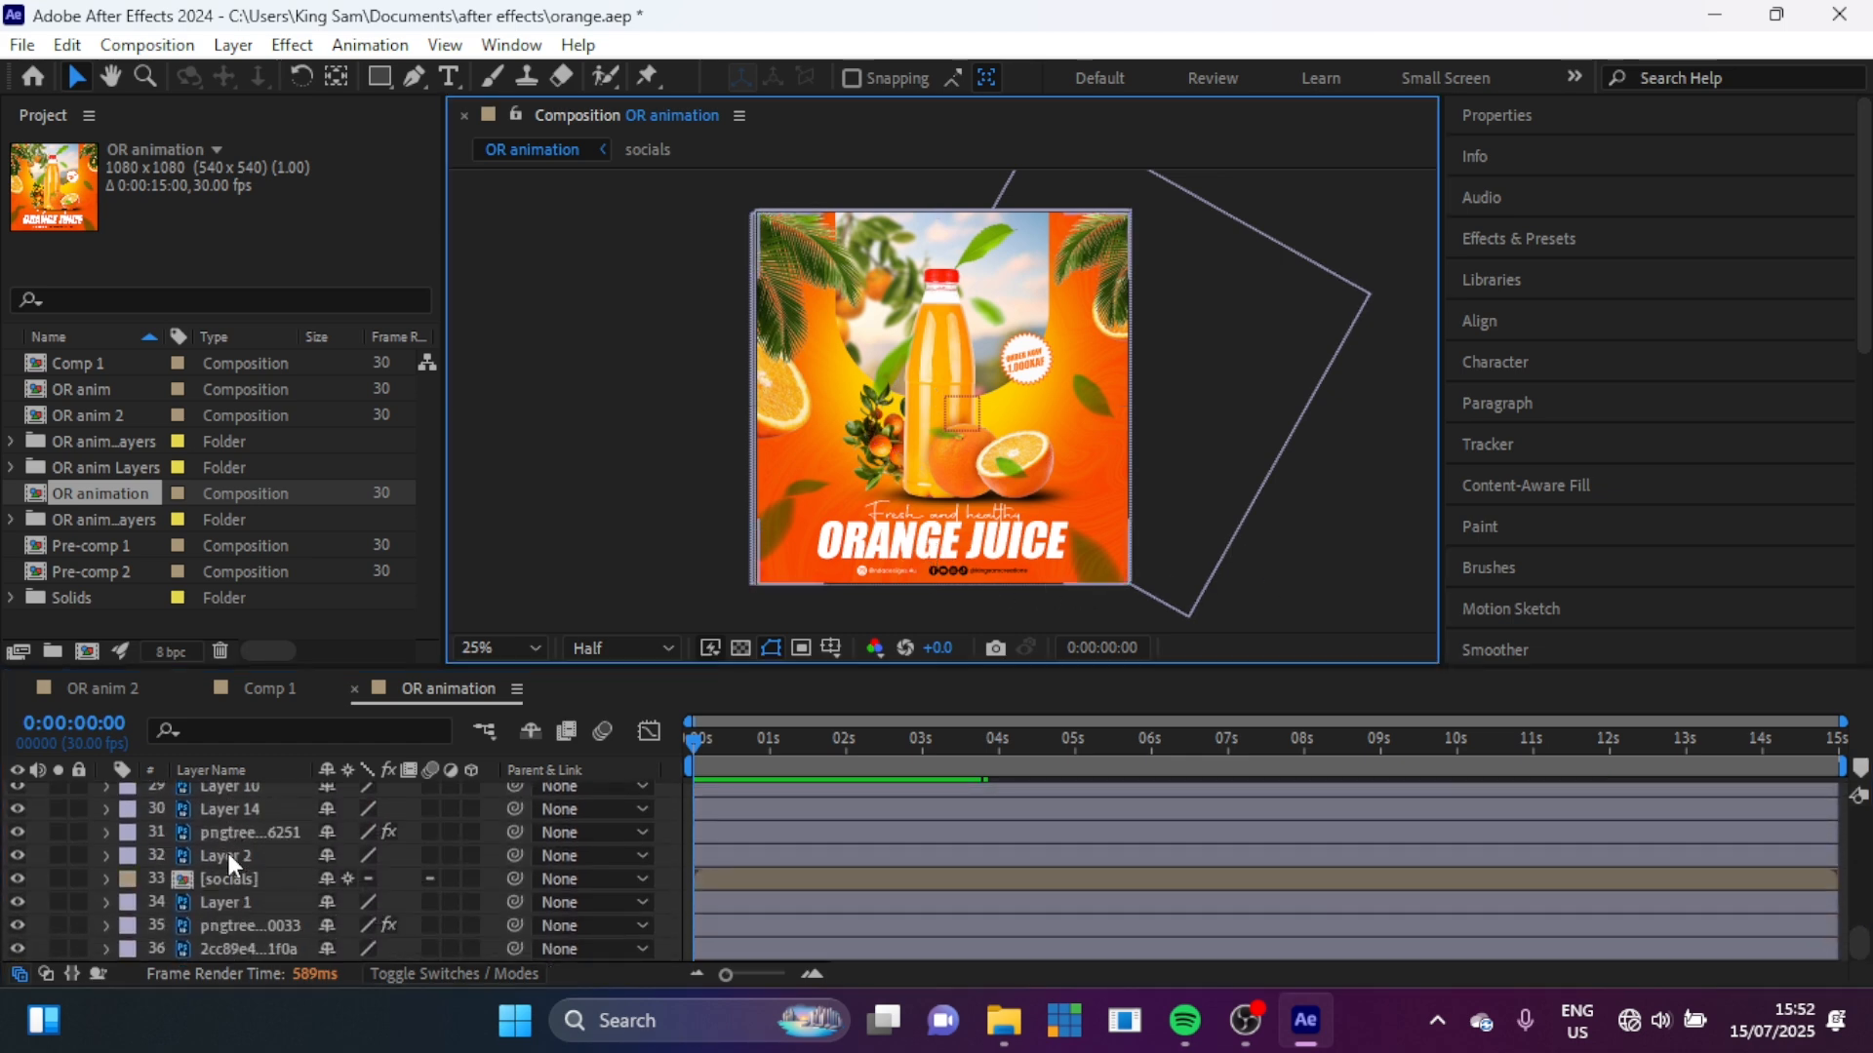
scroll(229, 858, up, 15)
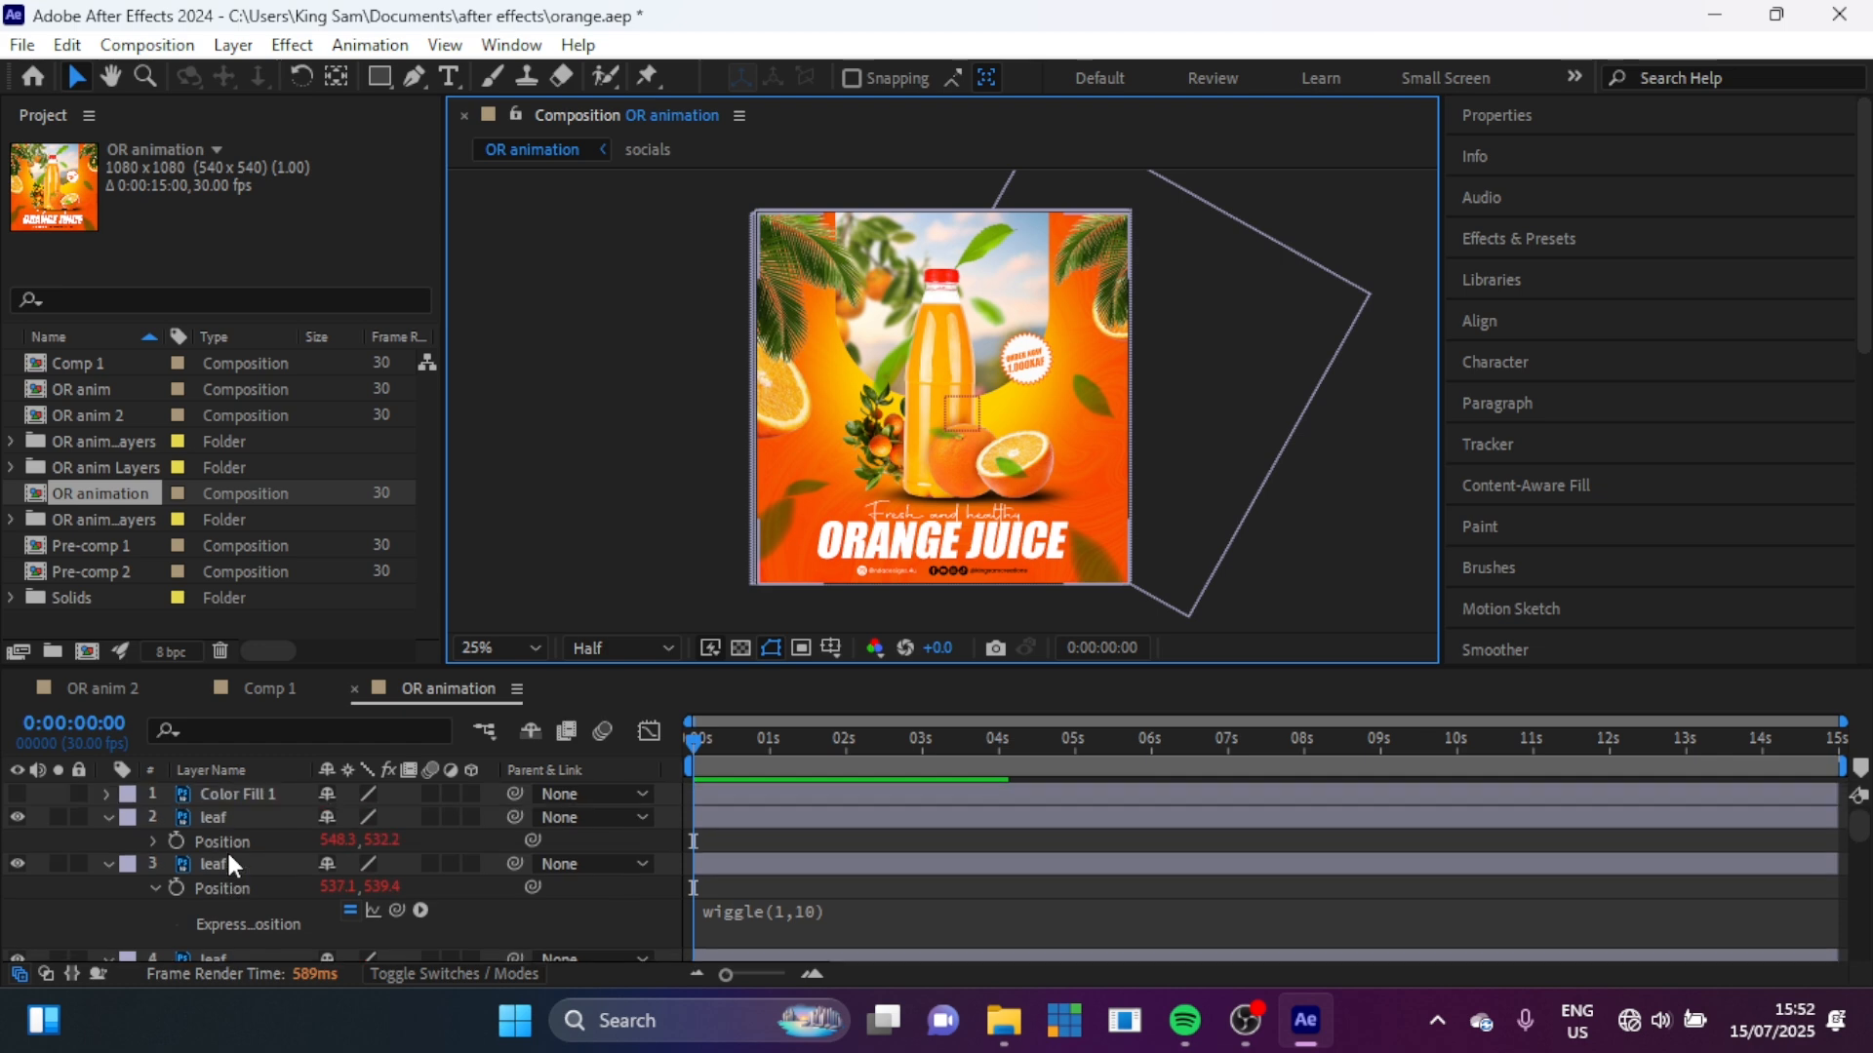
click(107, 820)
click(108, 841)
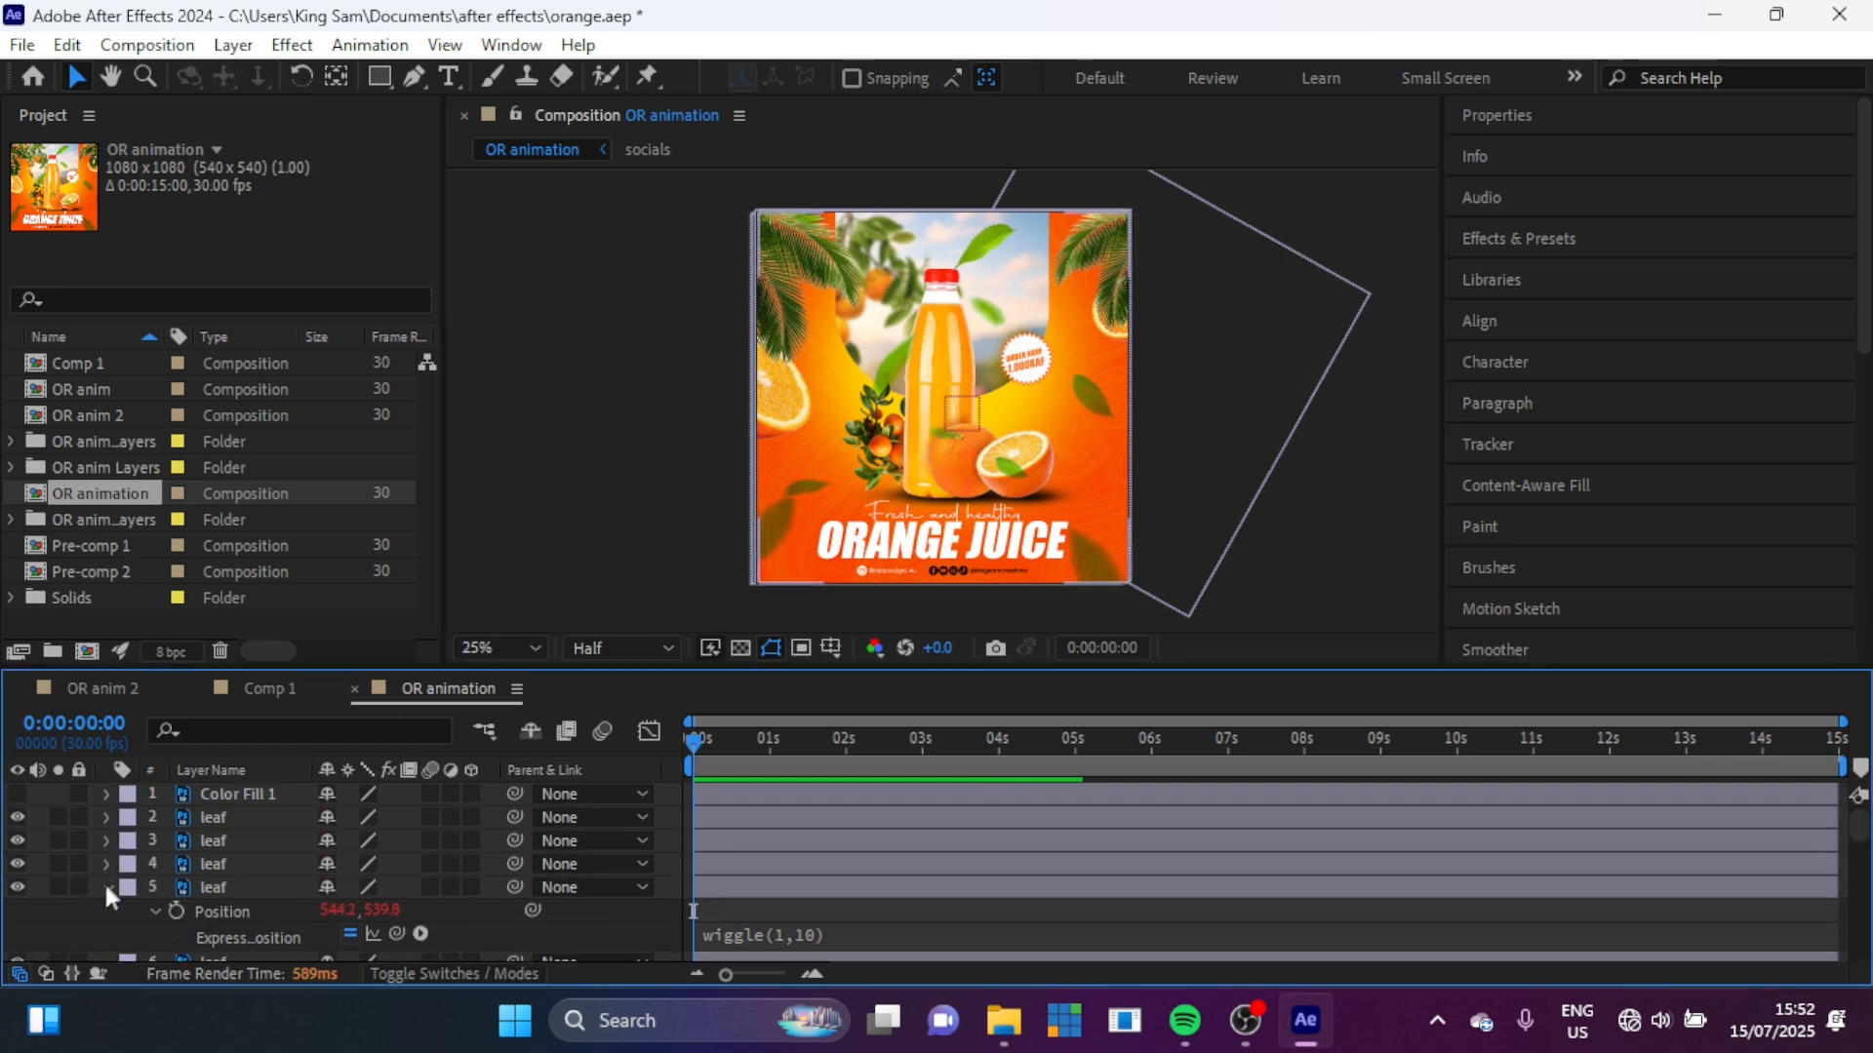
click(108, 864)
click(103, 886)
scroll(103, 848, down, 3)
click(104, 809)
click(106, 832)
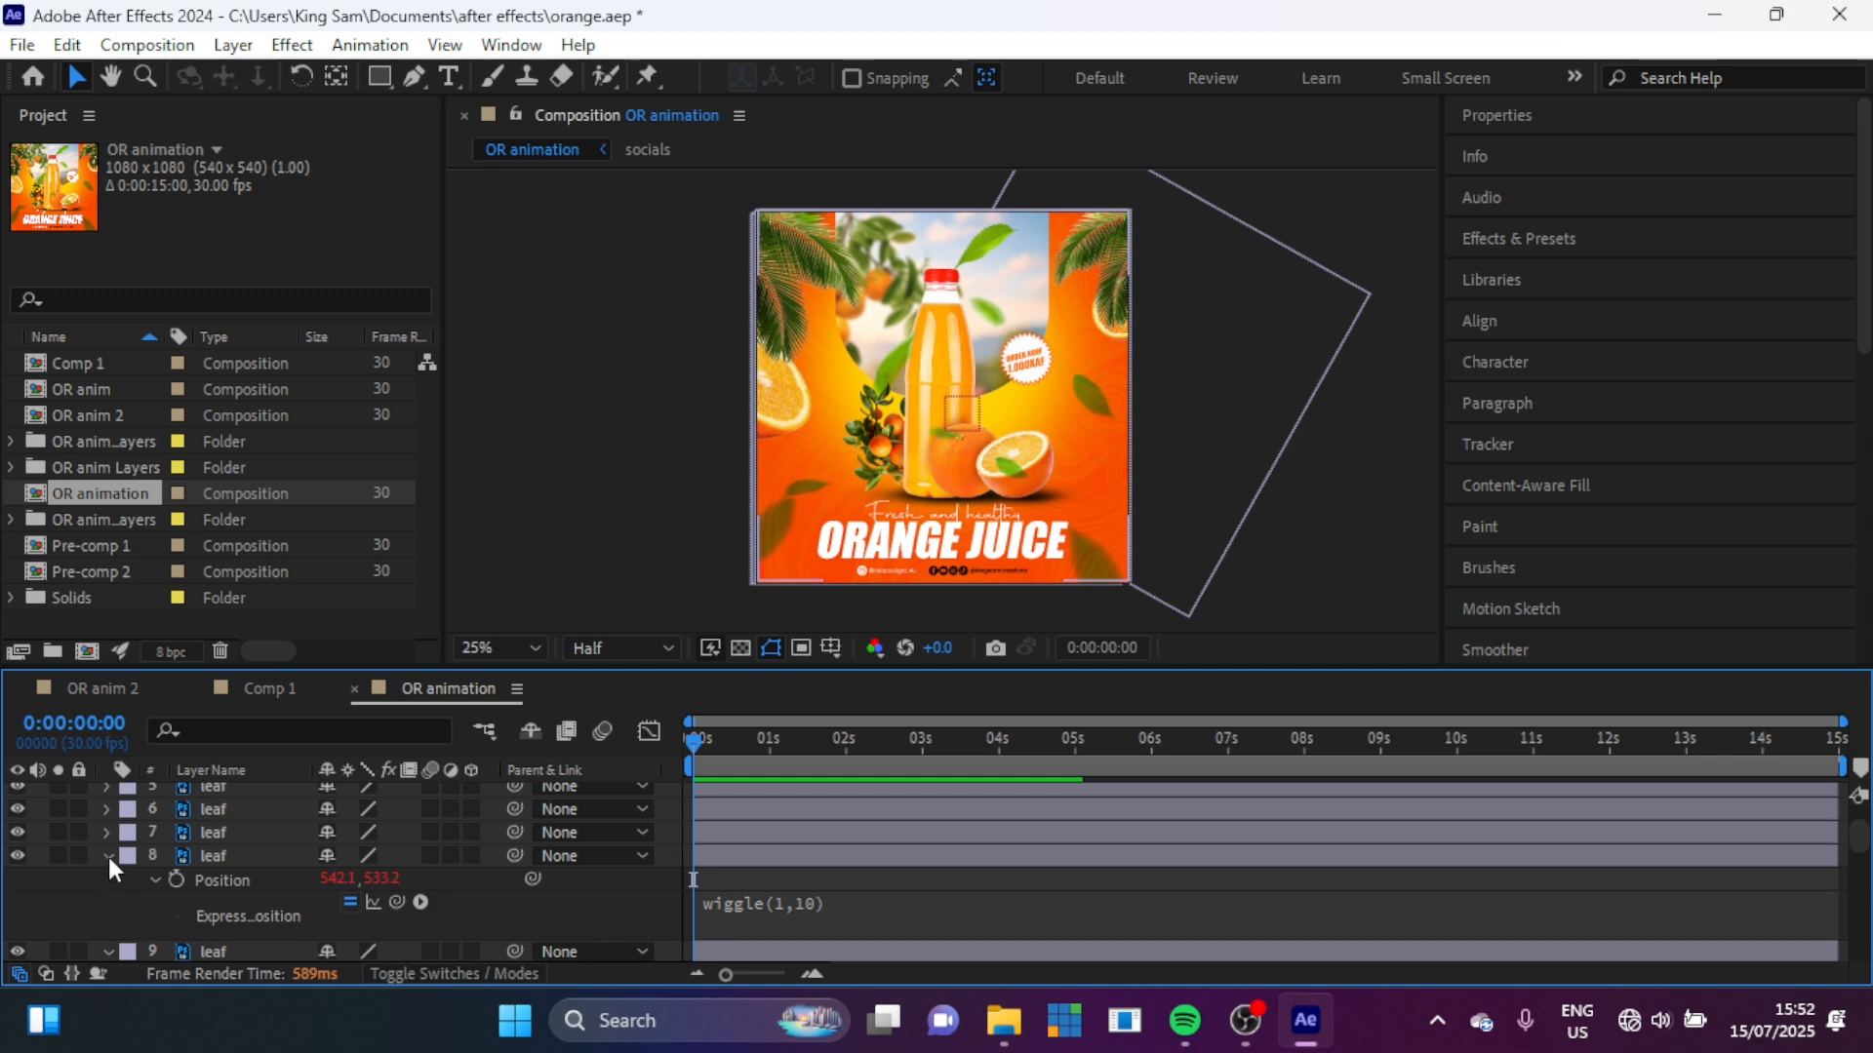
click(107, 855)
click(108, 879)
click(109, 898)
scroll(109, 898, down, 5)
Step: With no layer selected, draw a closed wavy-topped Pen shape across the ORANGE JUICE title, extending below the flyer's lower edge
click(266, 831)
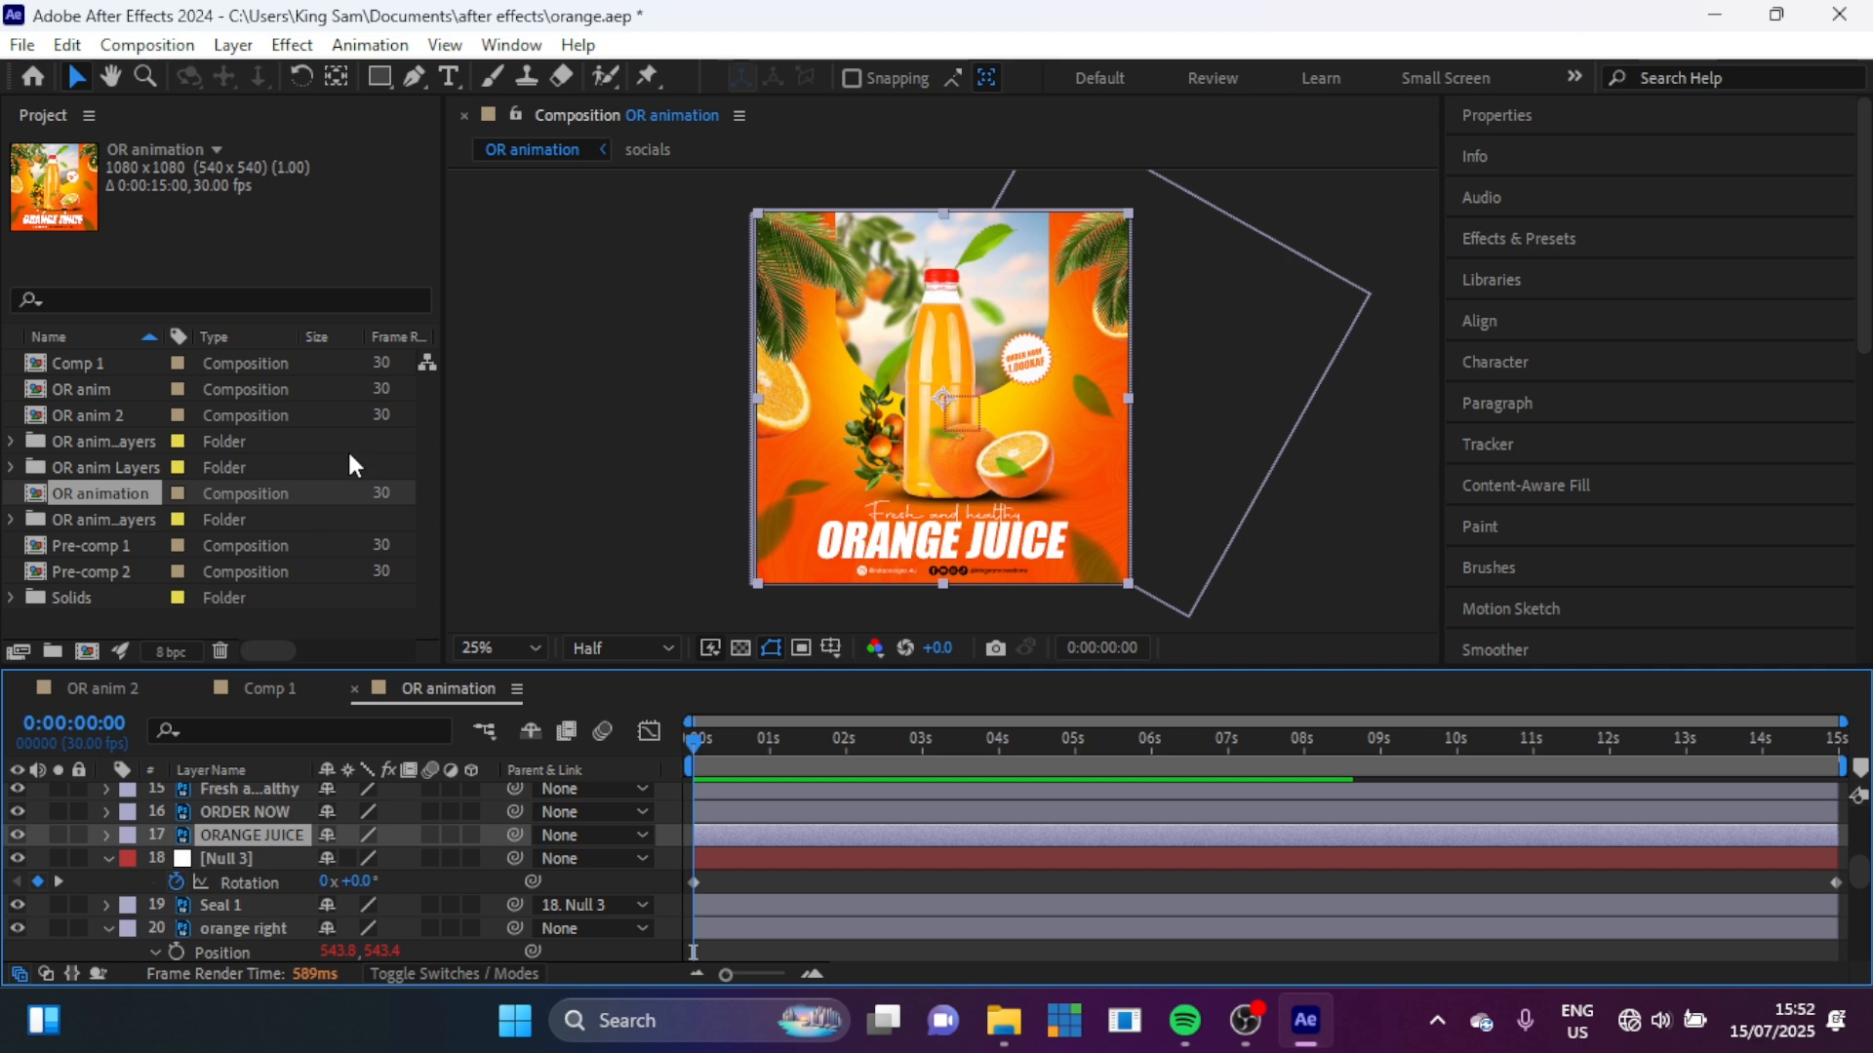
click(41, 827)
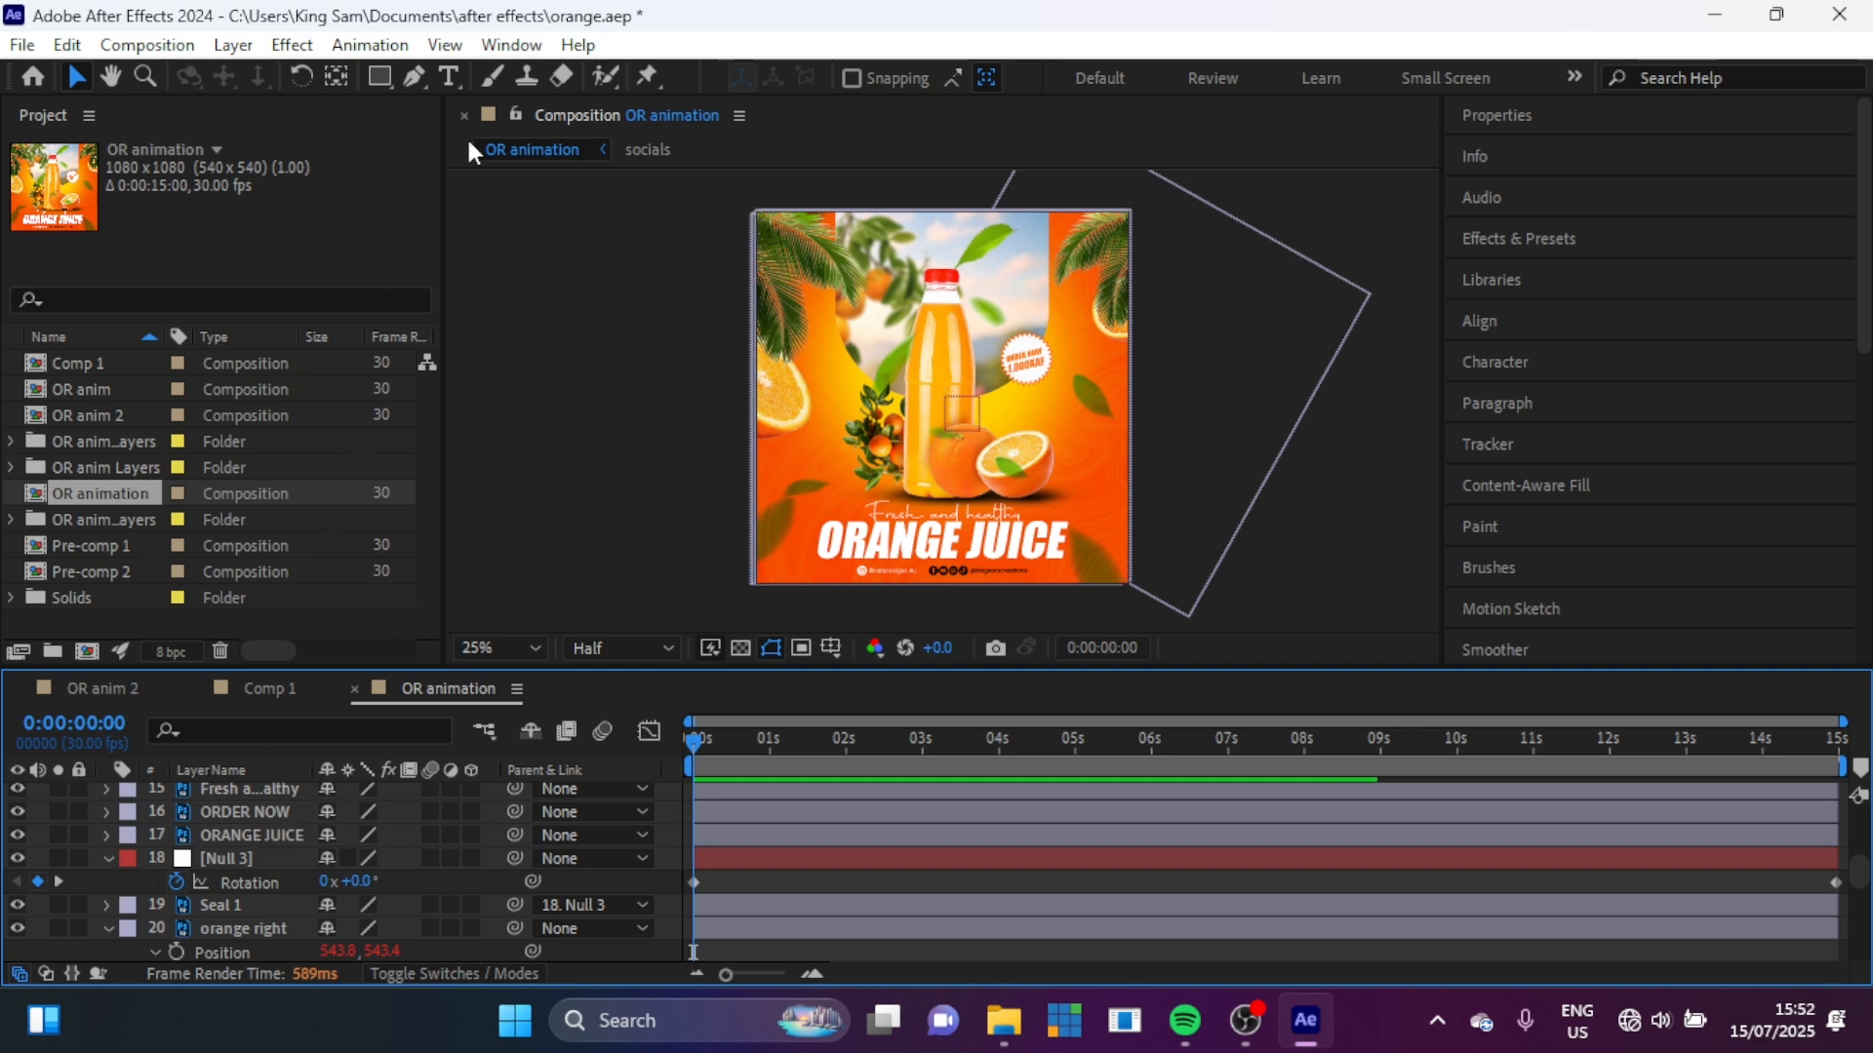
click(416, 78)
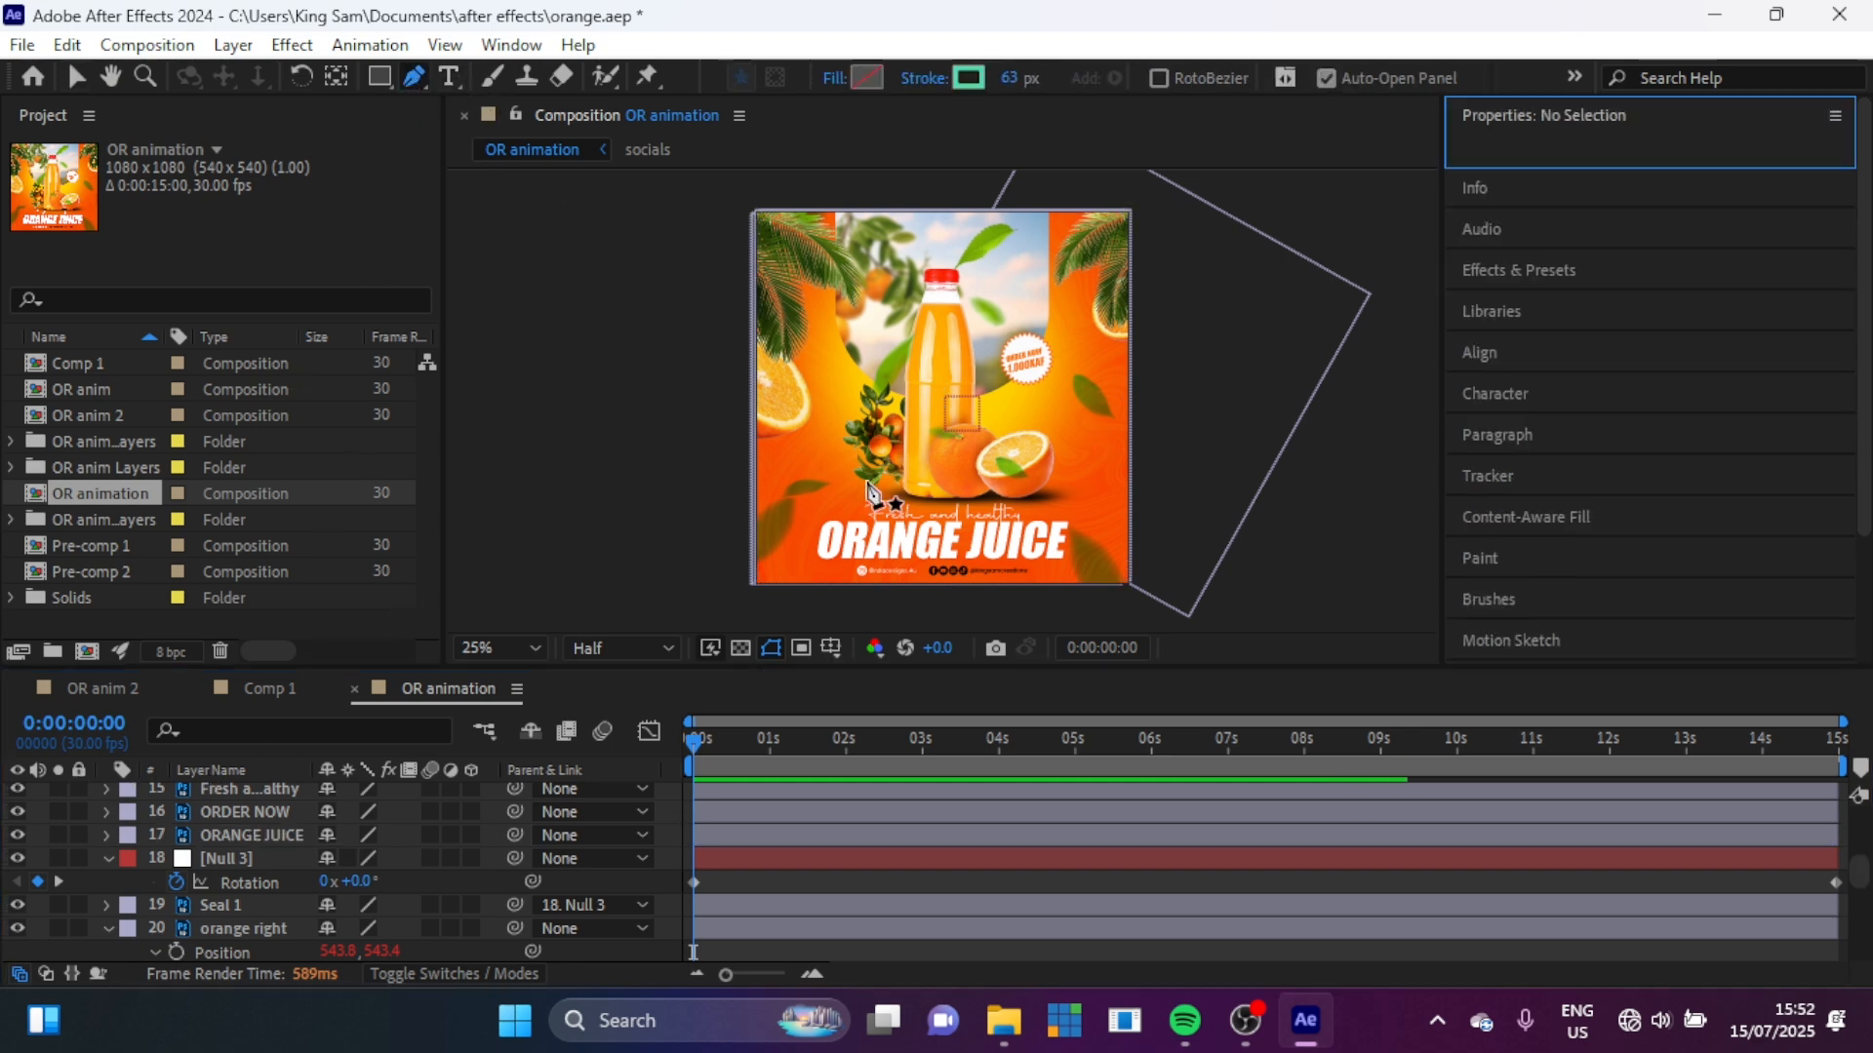
click(796, 537)
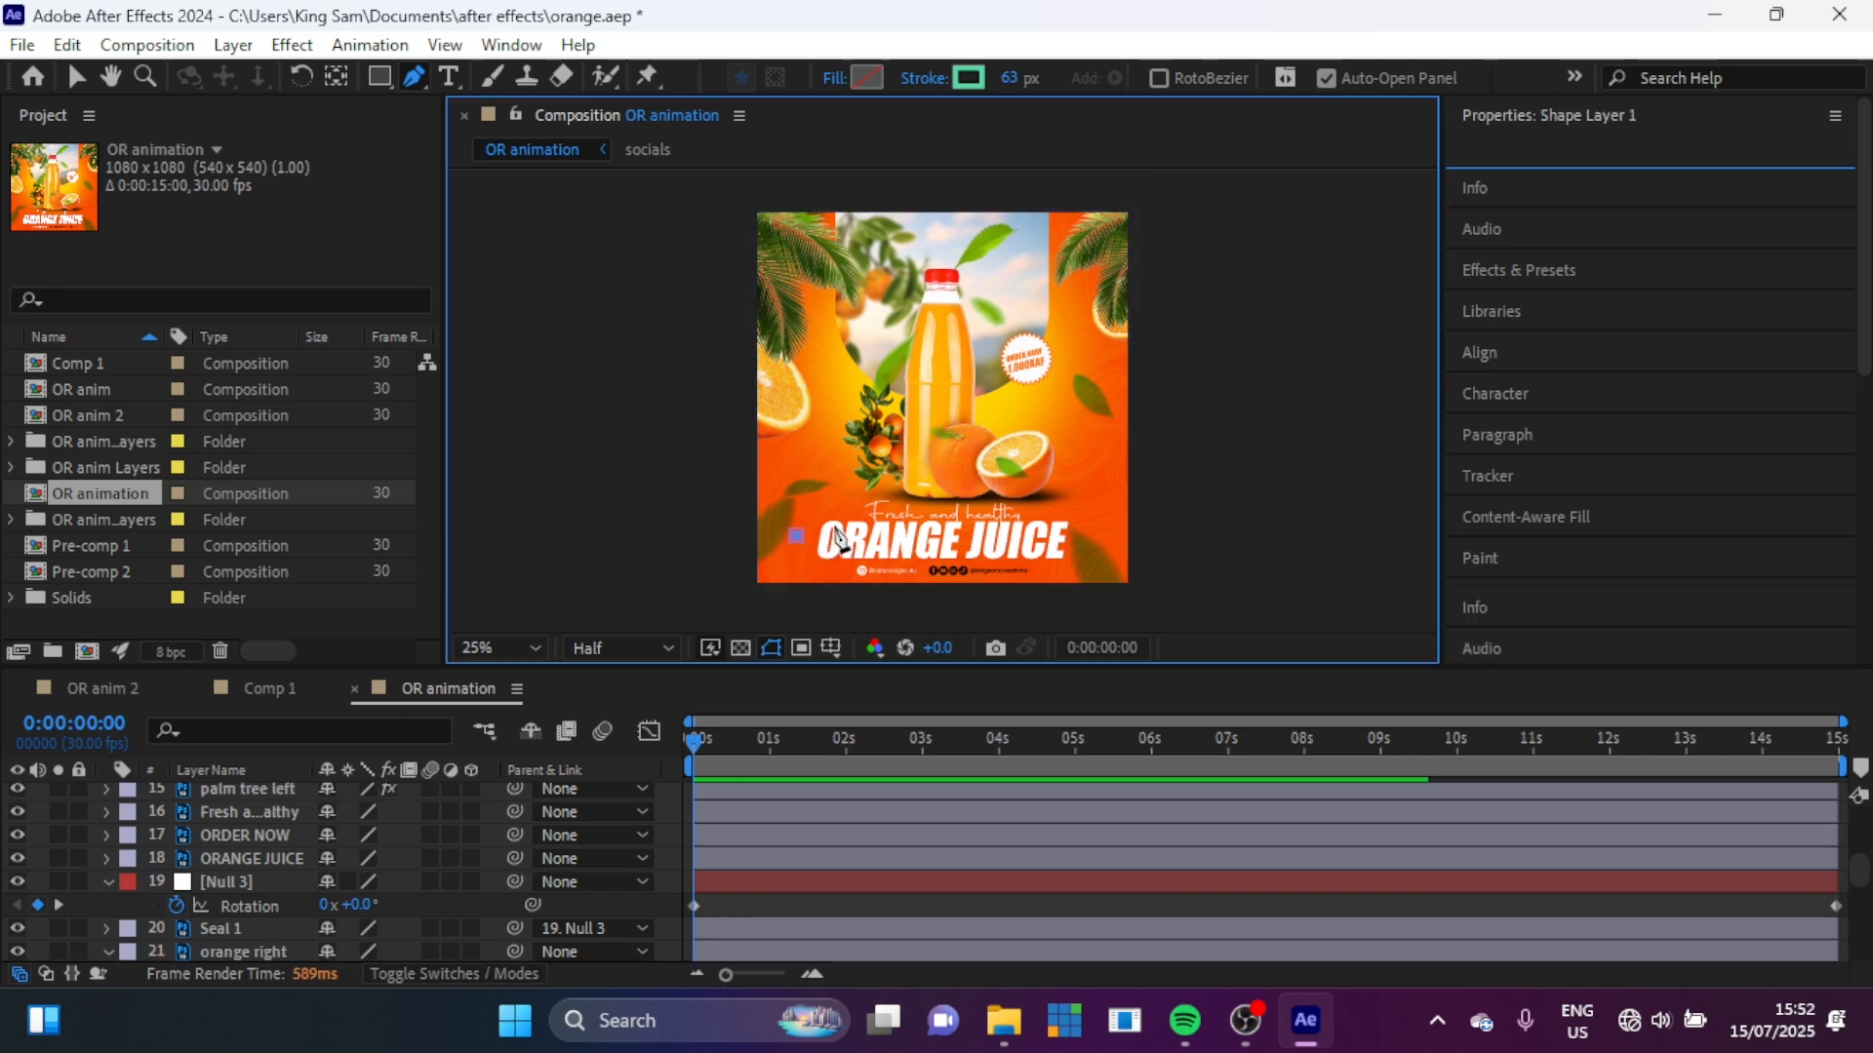
click(885, 554)
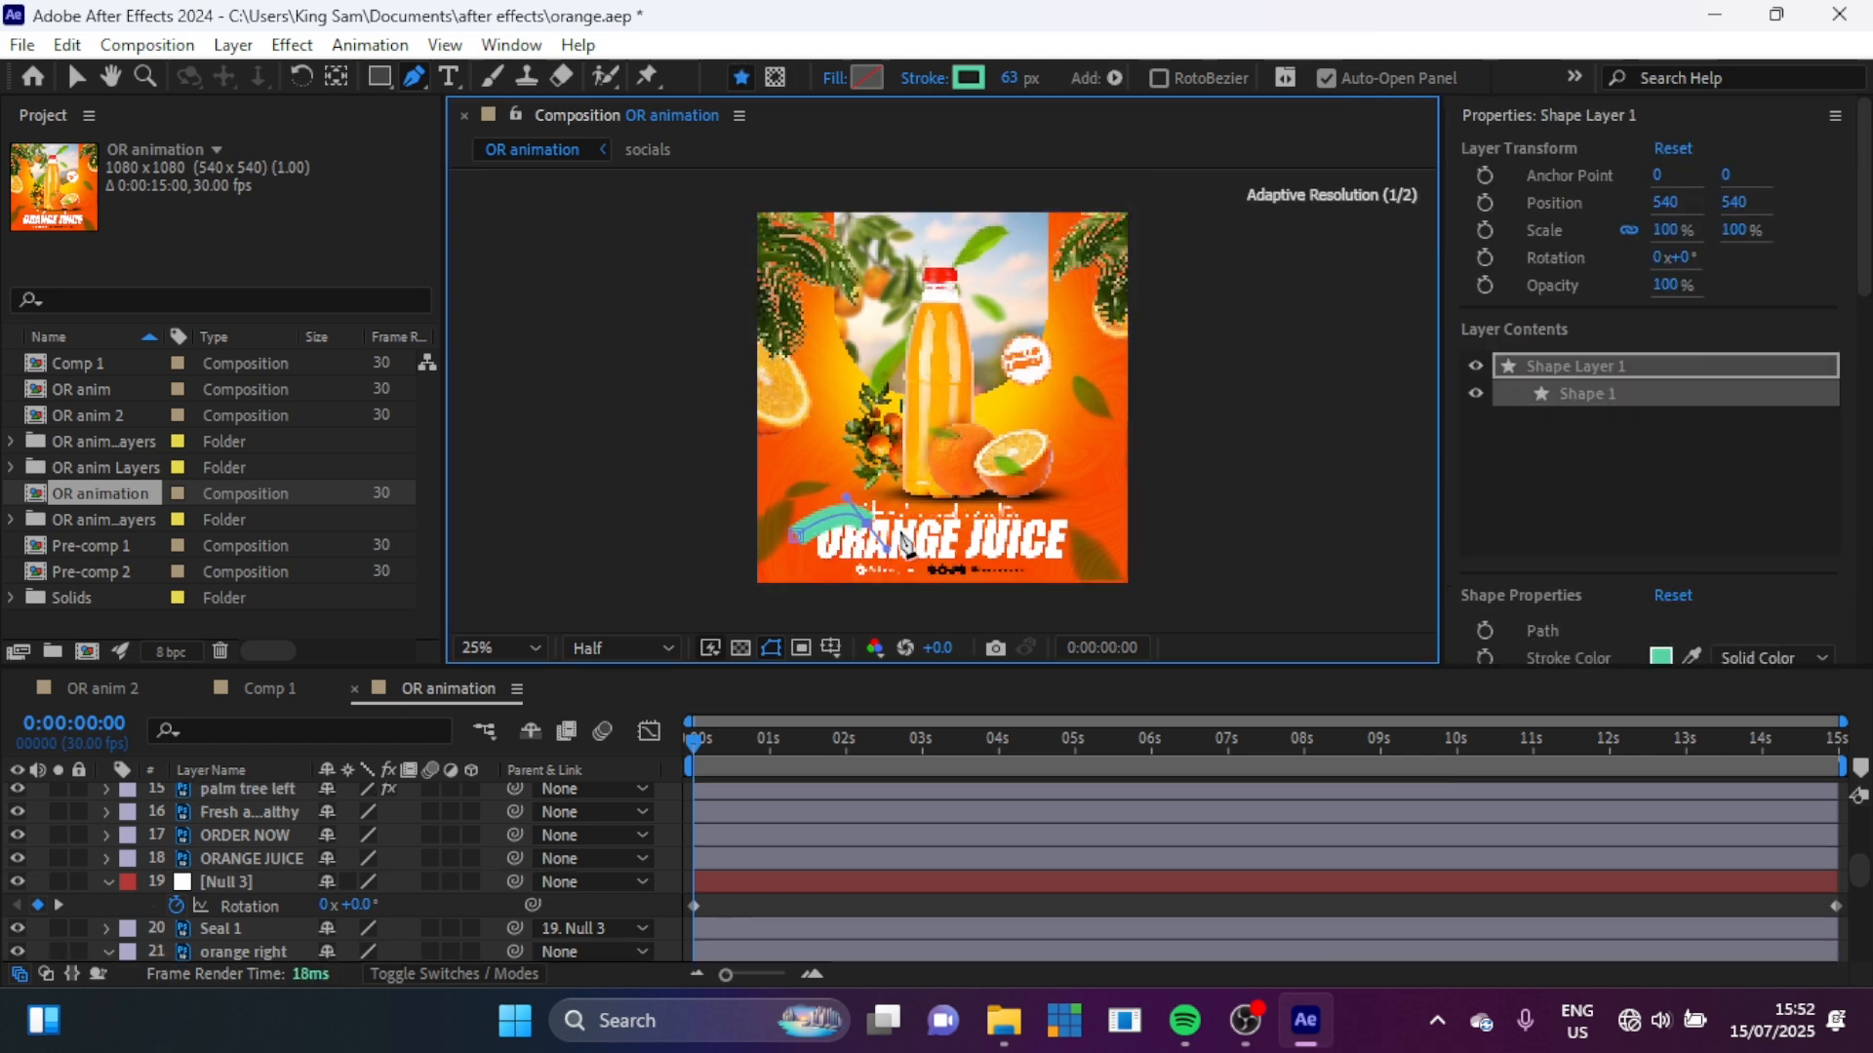
drag(930, 528, 1097, 556)
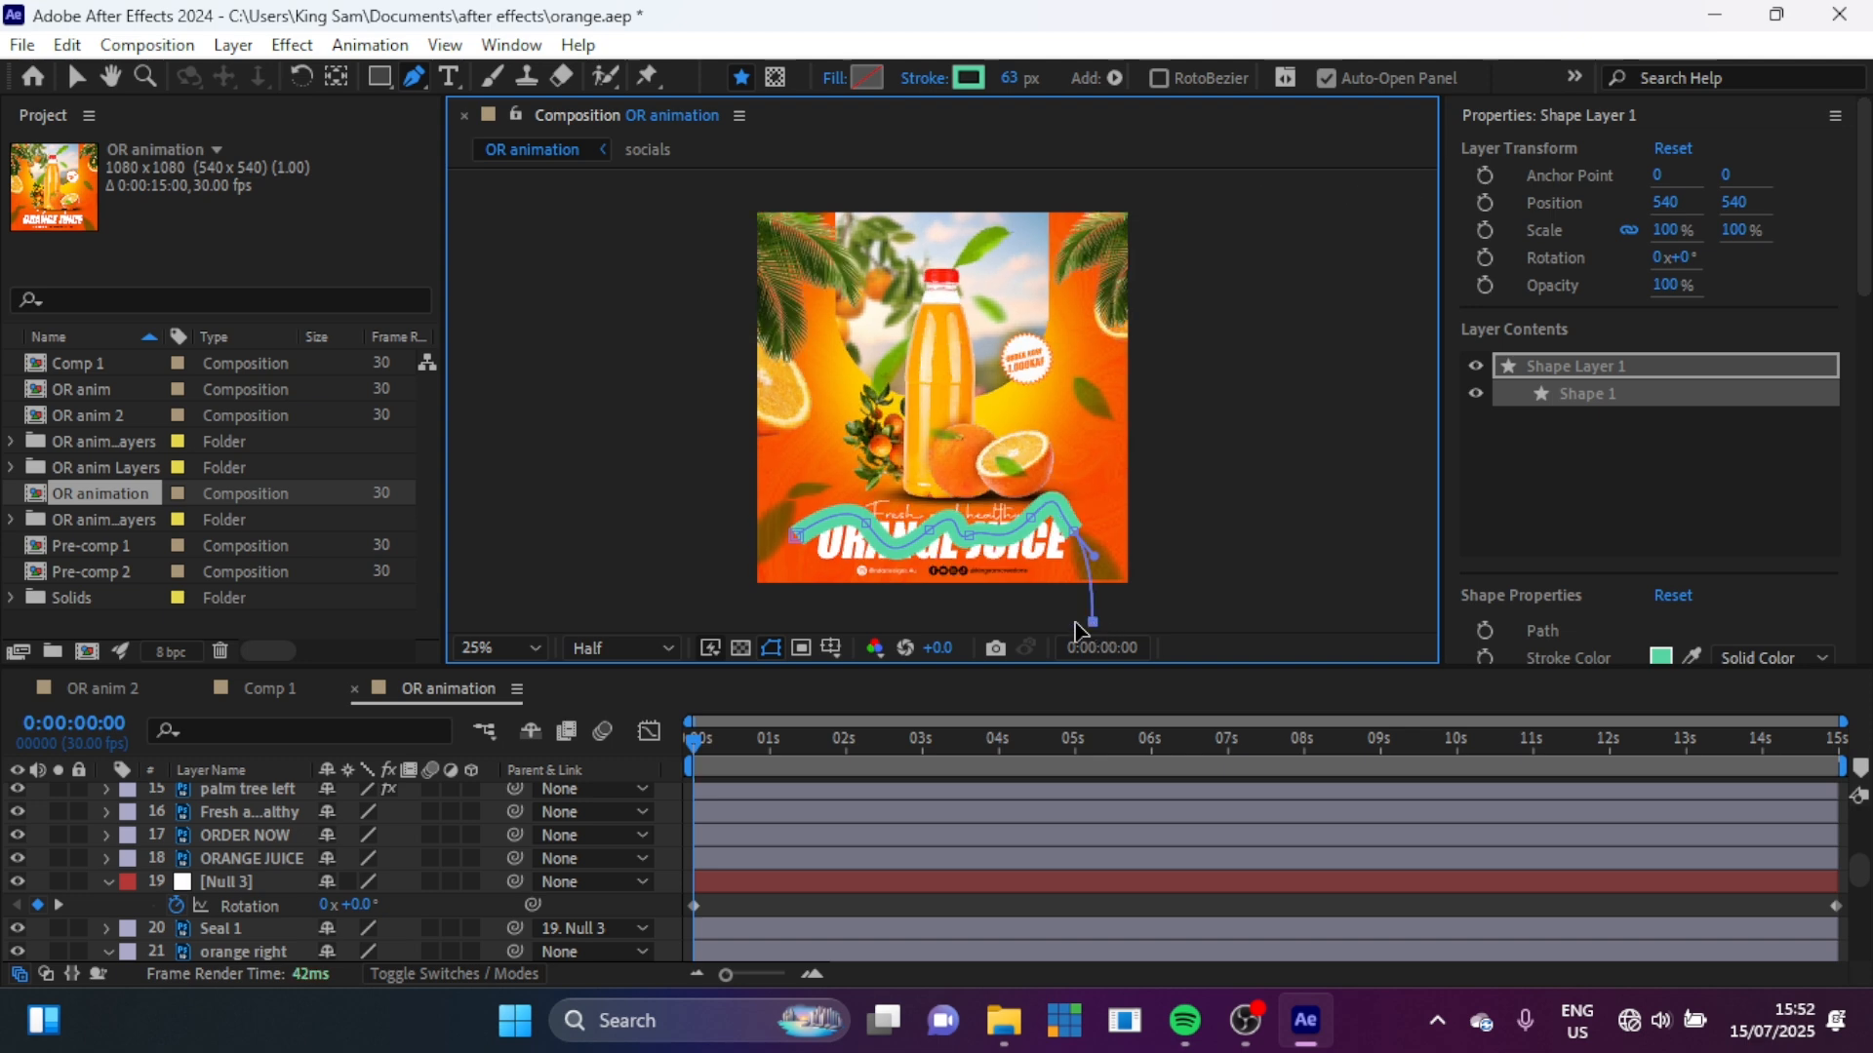
click(771, 614)
click(795, 537)
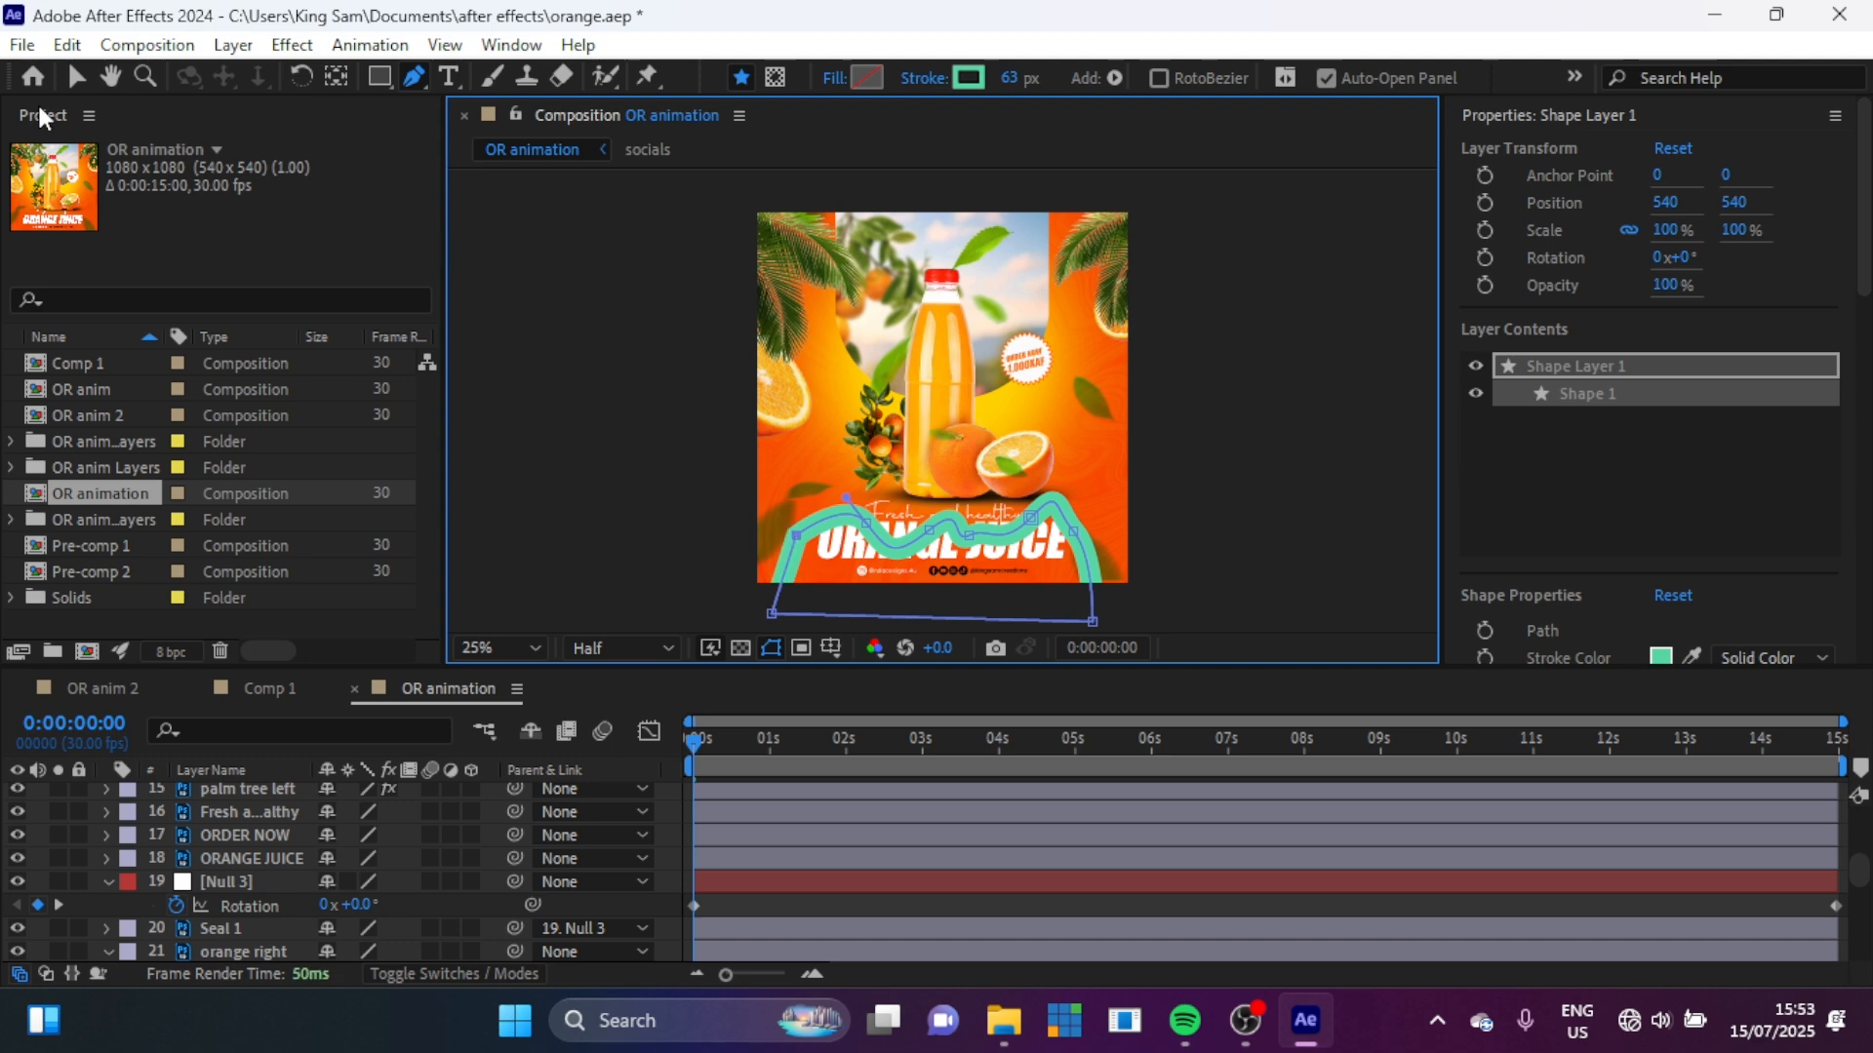
Step: Set the wavy shape's stroke width to 0 px and its fill to white sampled from the ORANGE JUICE title
click(77, 78)
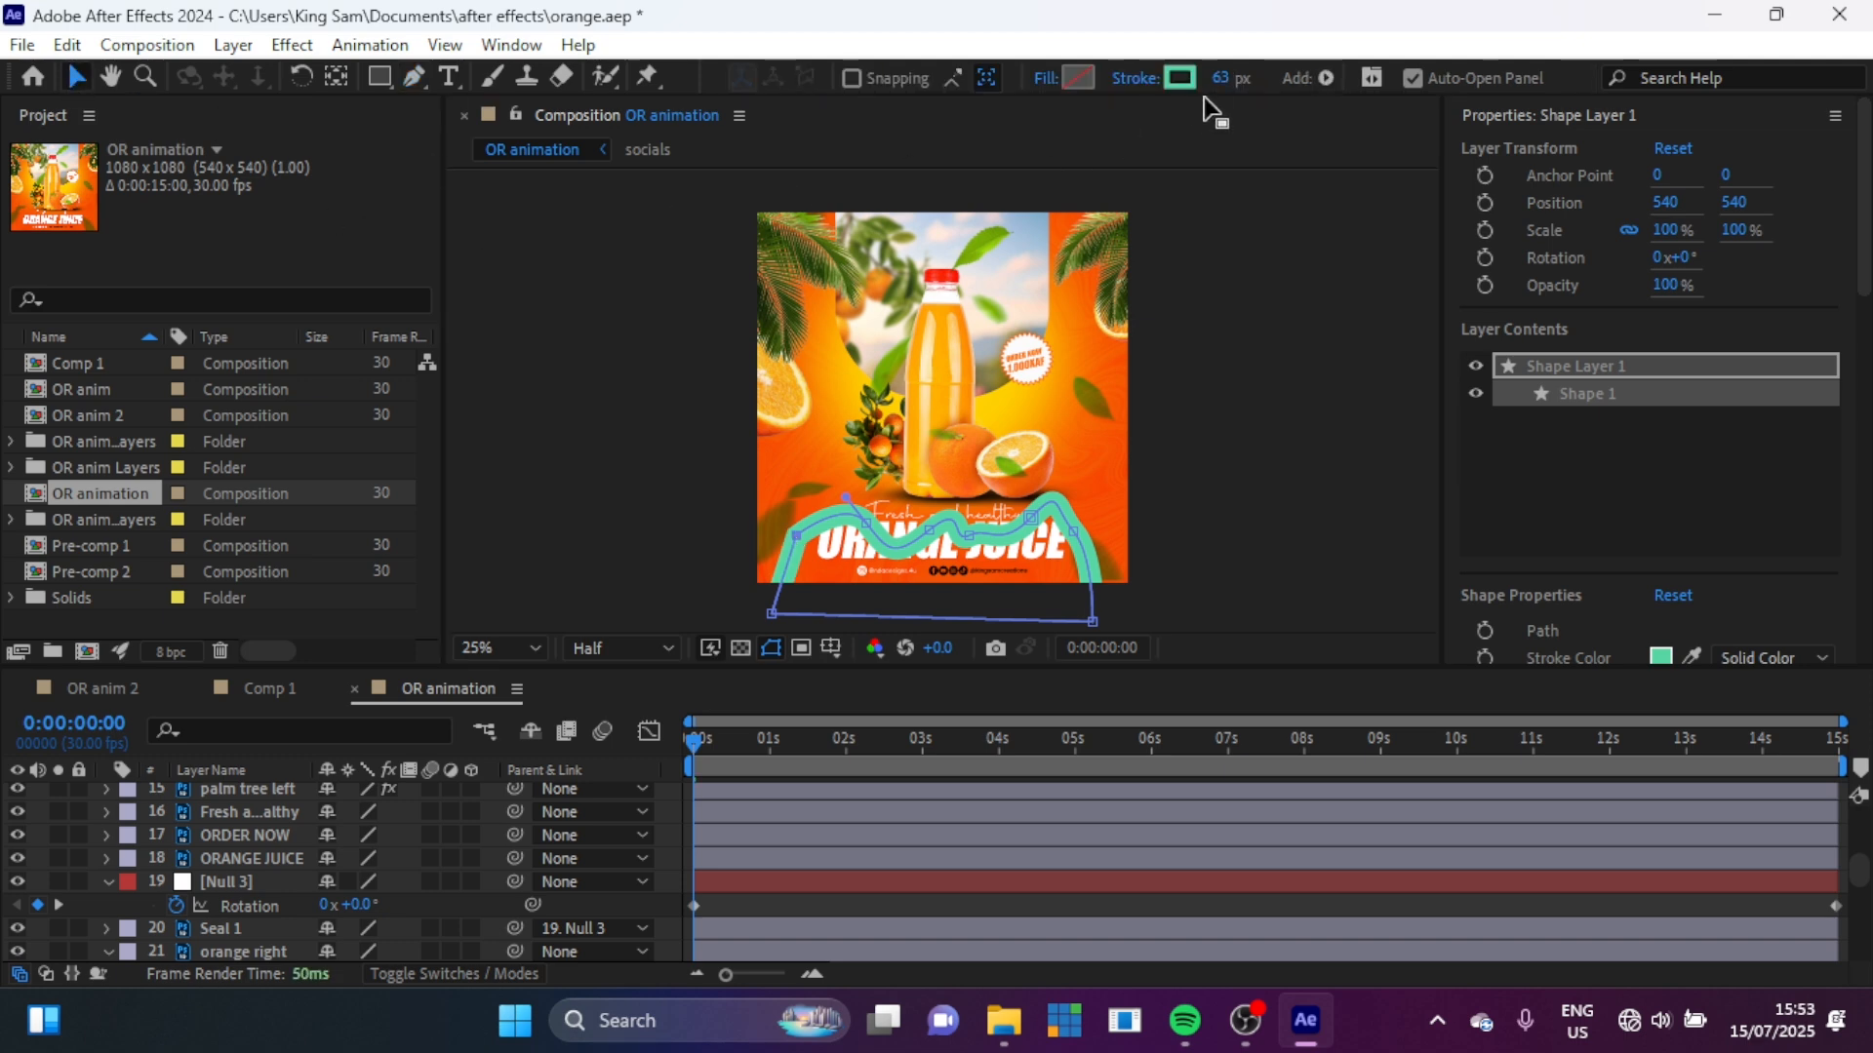
drag(1221, 78, 517, 3)
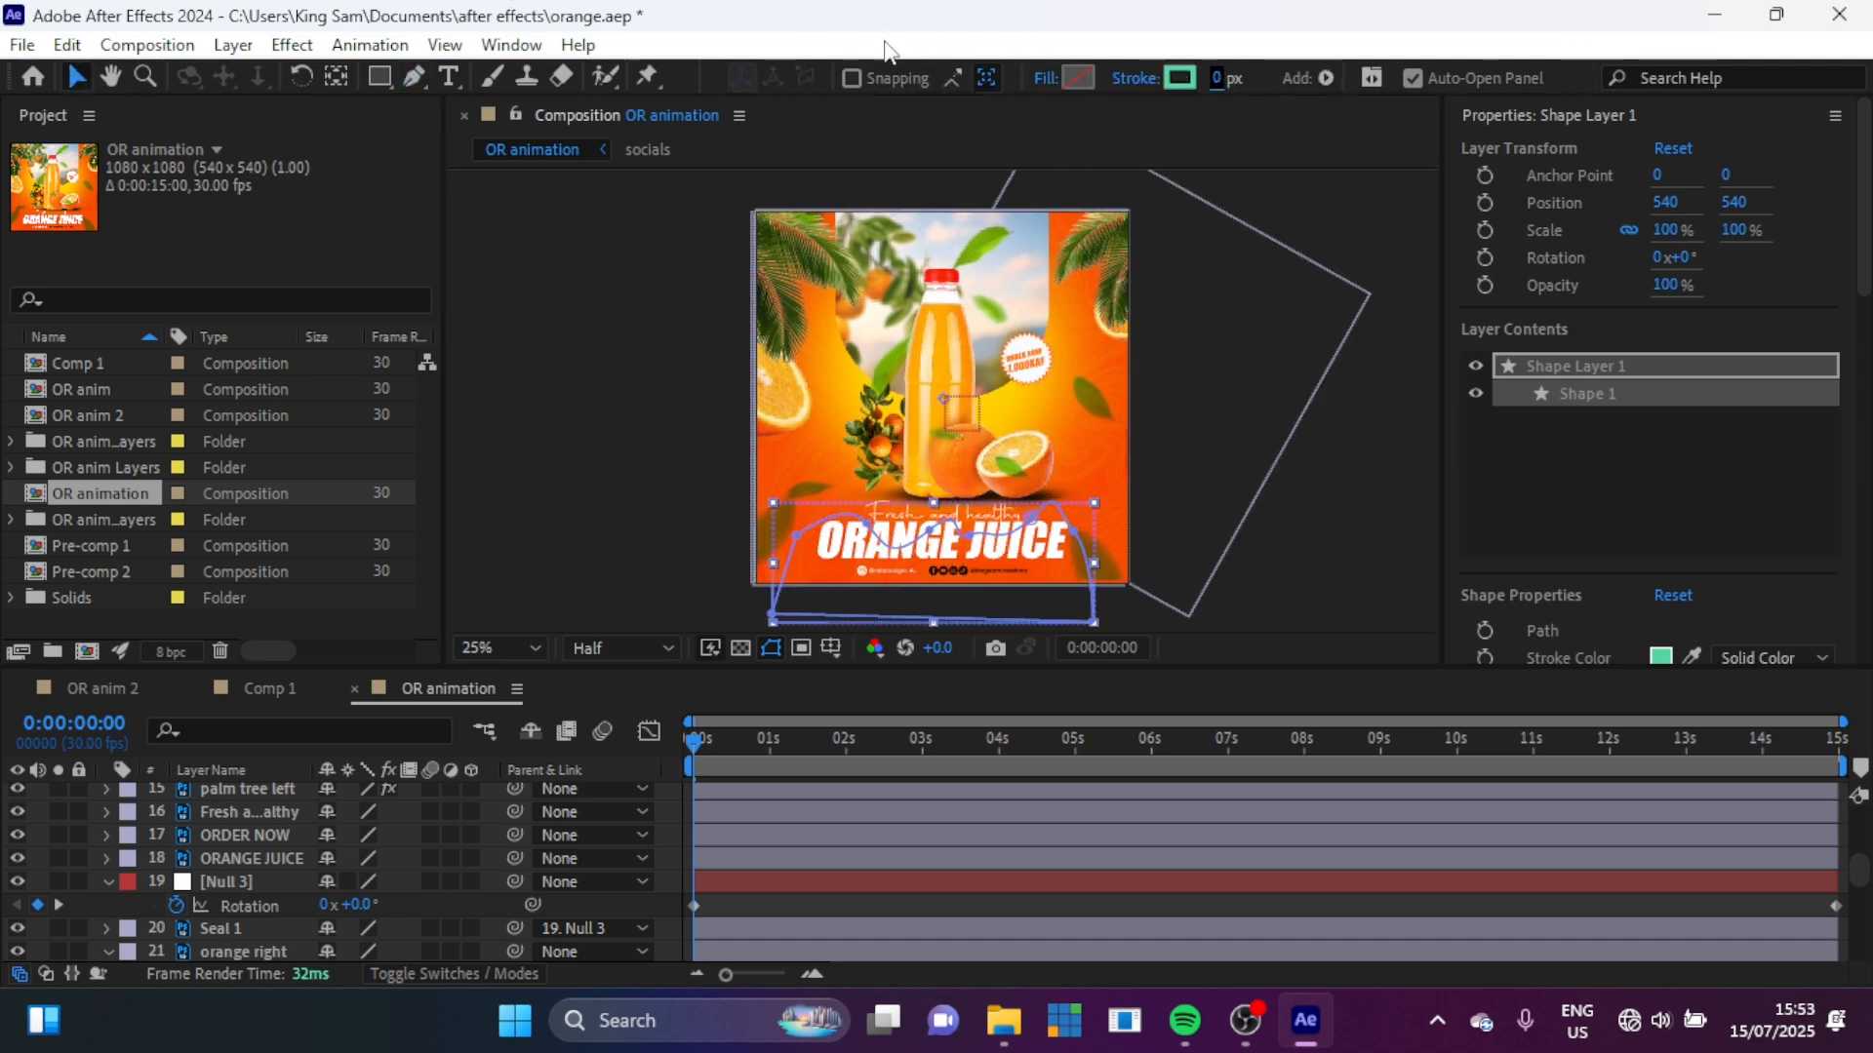
click(1077, 77)
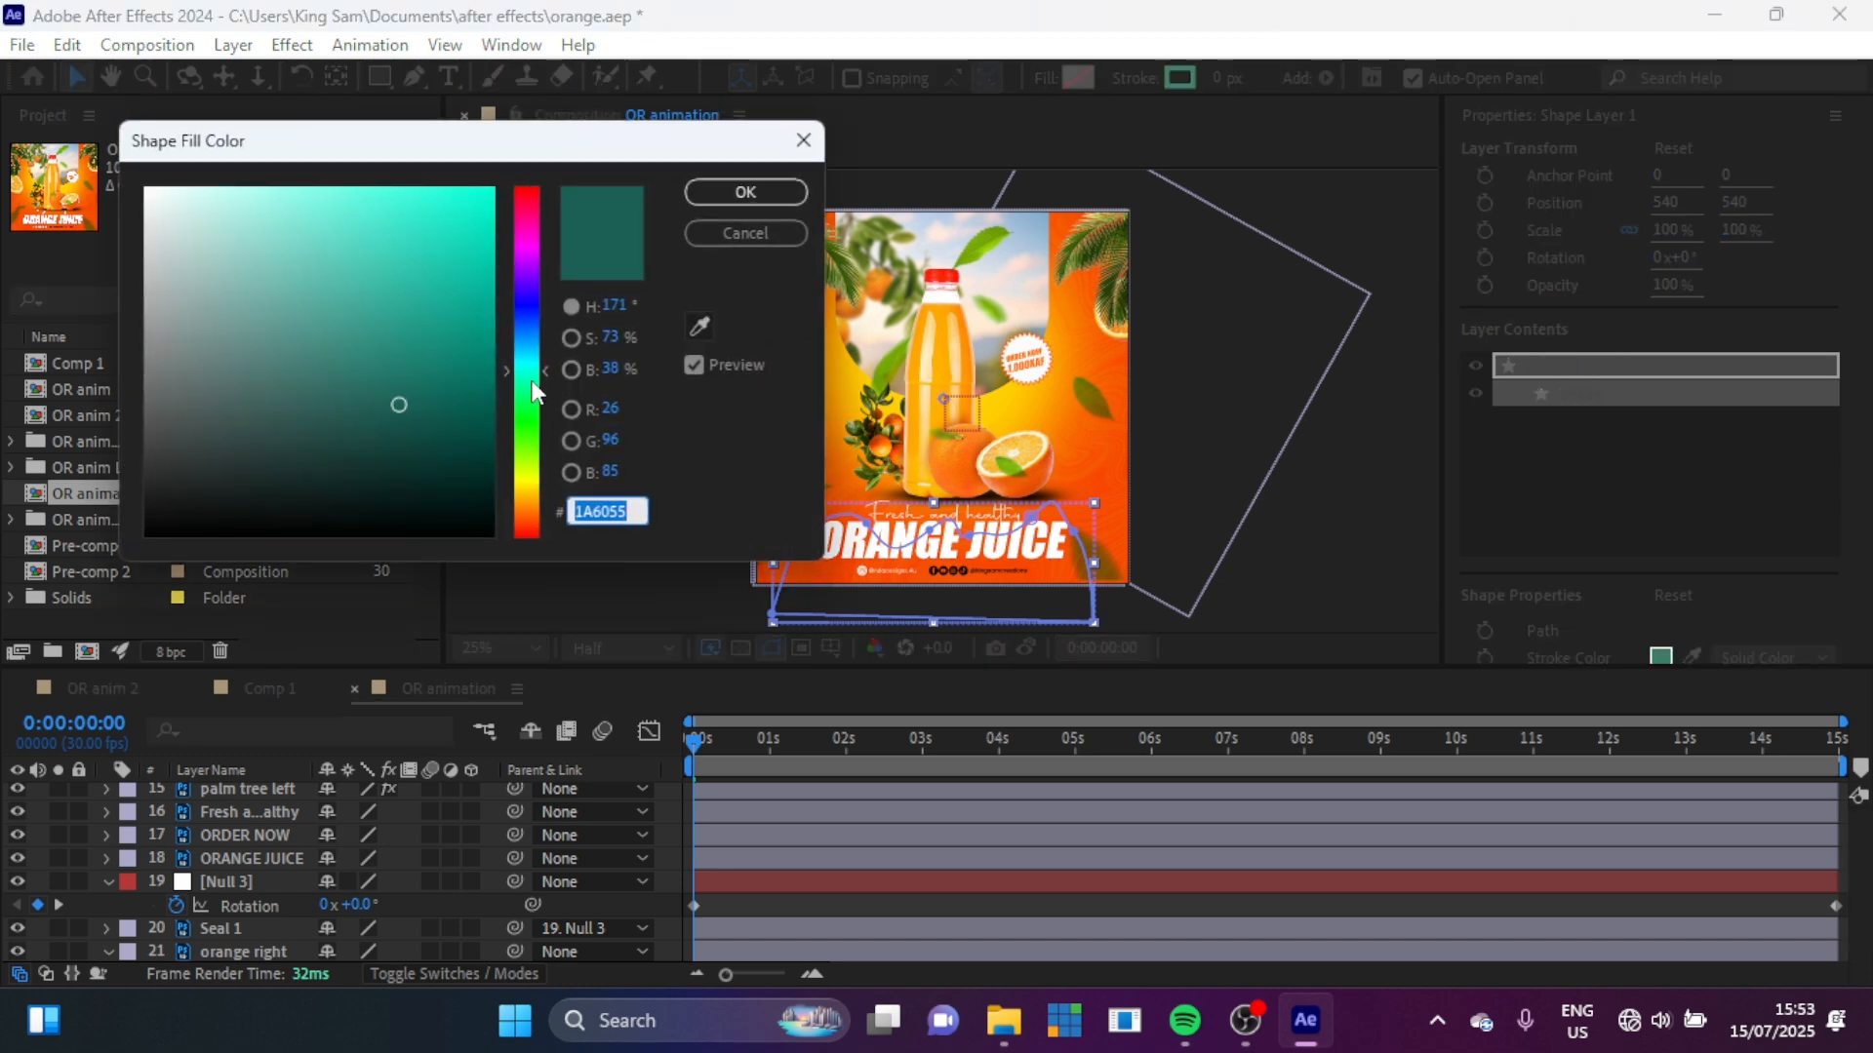
click(700, 327)
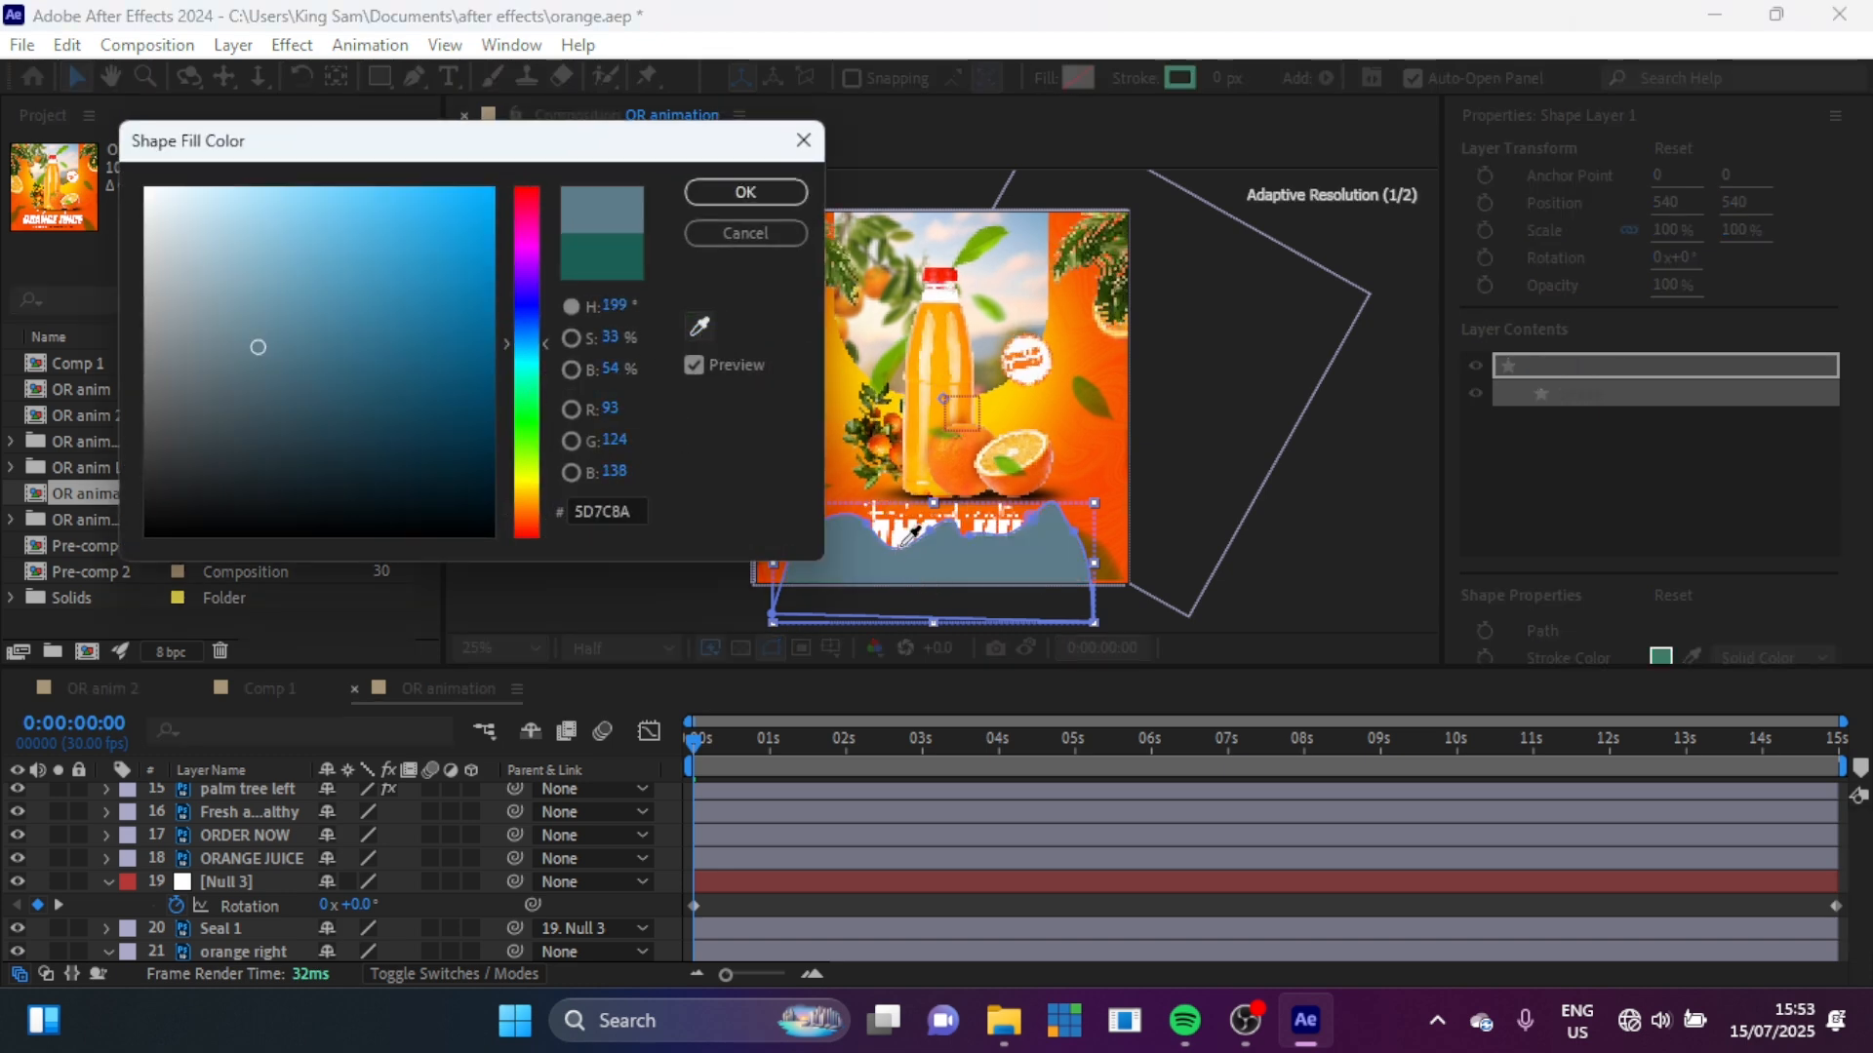
click(913, 526)
click(744, 191)
Step: Move Shape Layer 1 in the layer stack to directly above the ORANGE JUICE layer
click(751, 835)
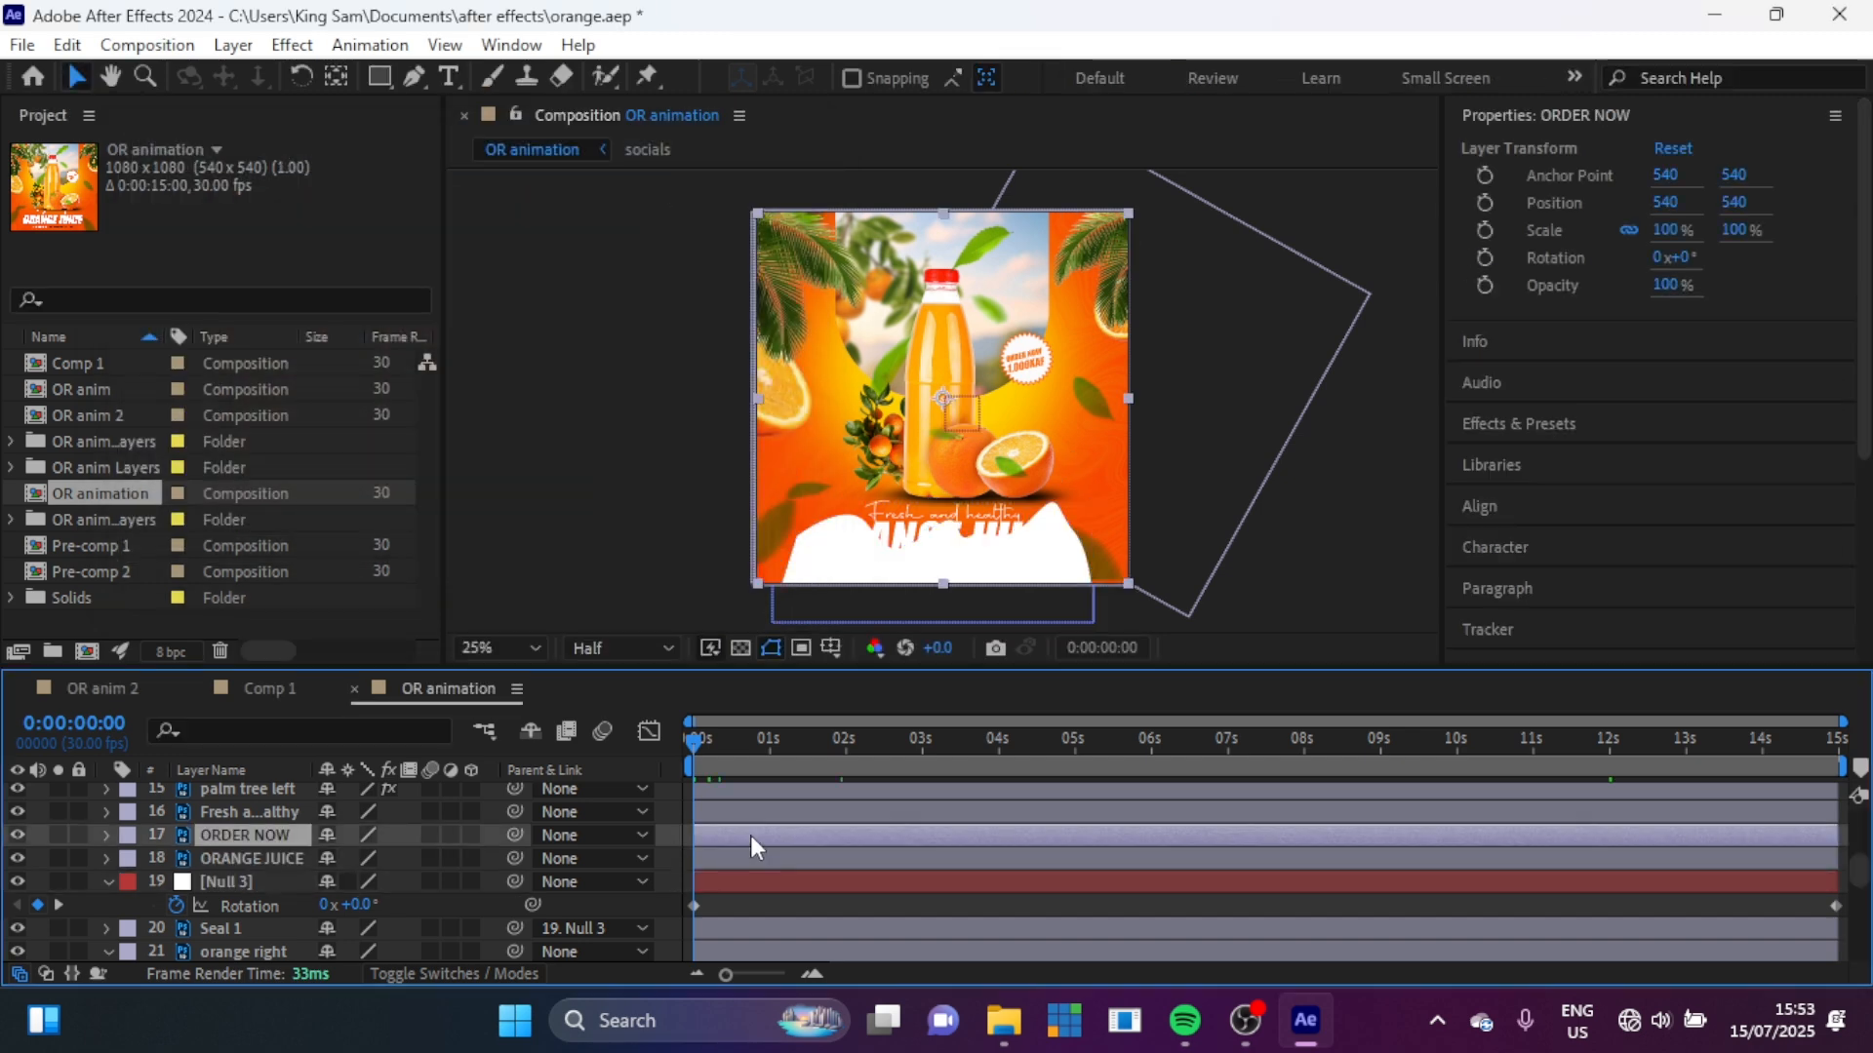
scroll(751, 844, up, 5)
mouse_move(236, 796)
mouse_down()
mouse_move(228, 961)
mouse_move(255, 811)
mouse_up()
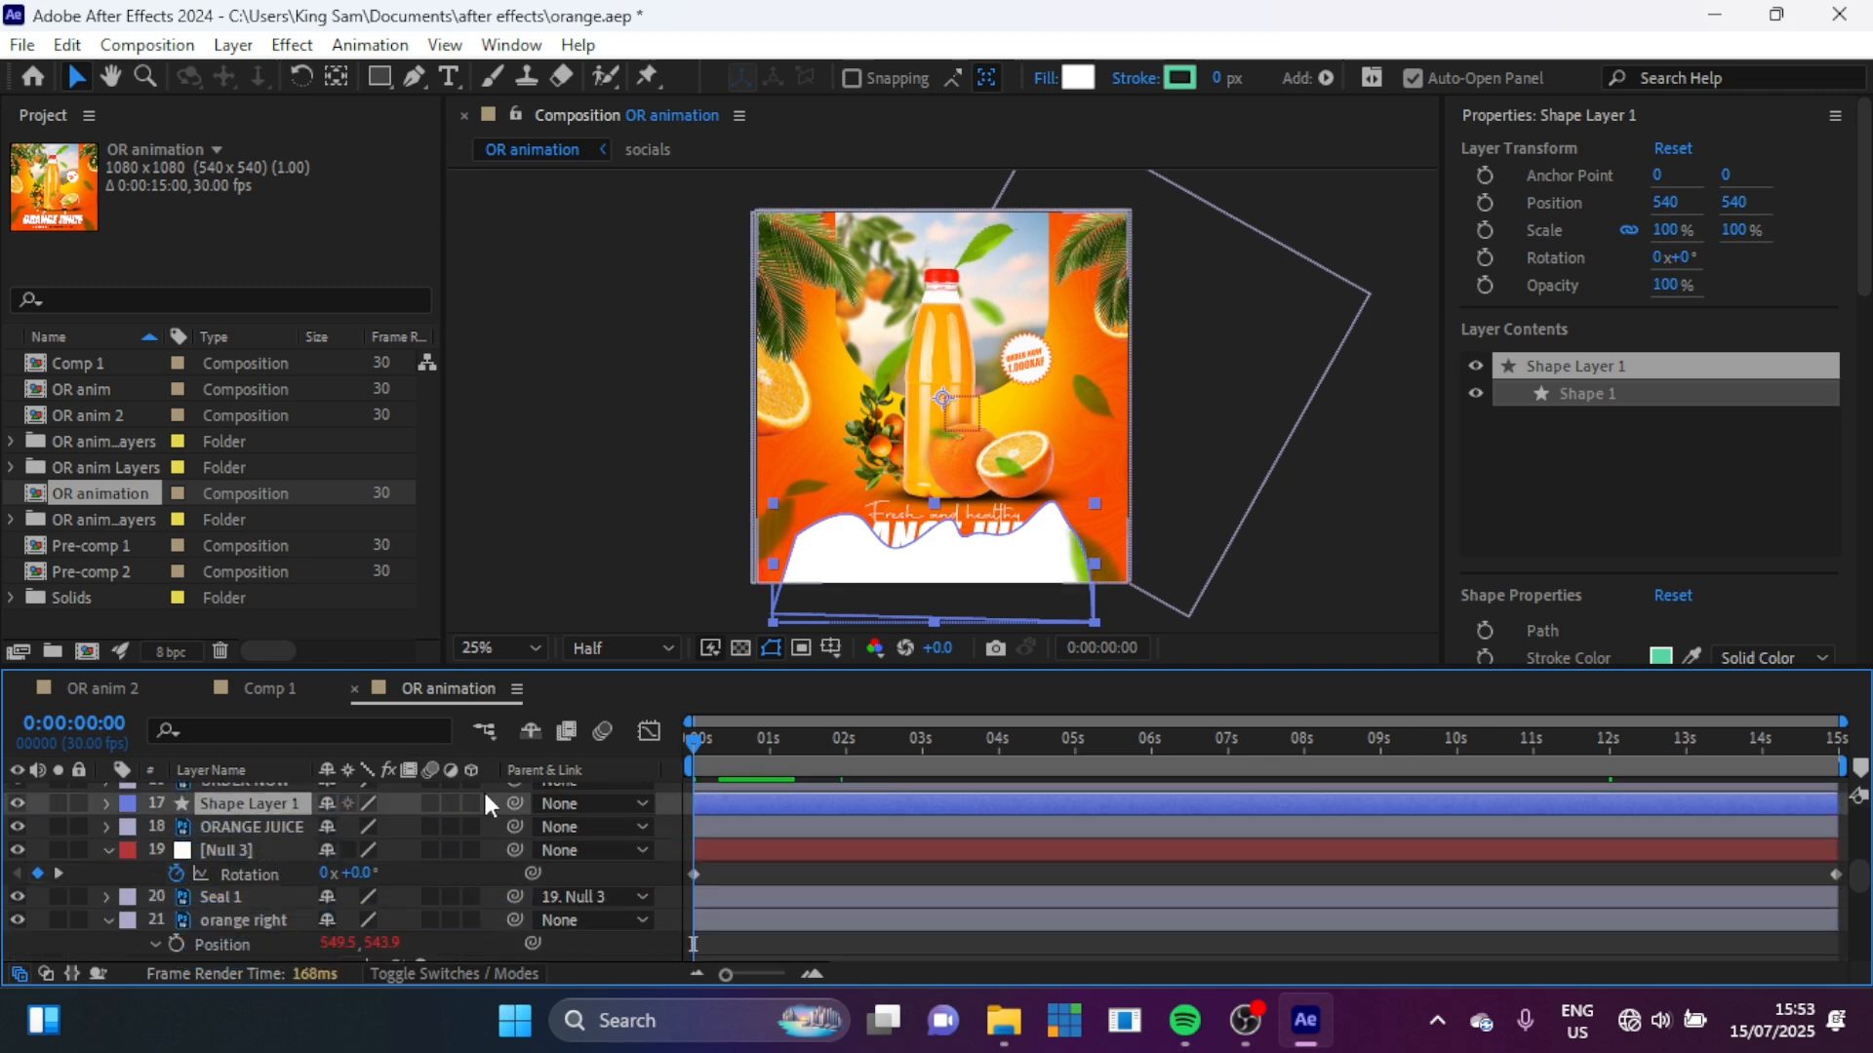
Step: Keyframe Shape Layer 1's position from 540, 726 at 0 seconds to 540, 406 at 0:00:01:01
key(p)
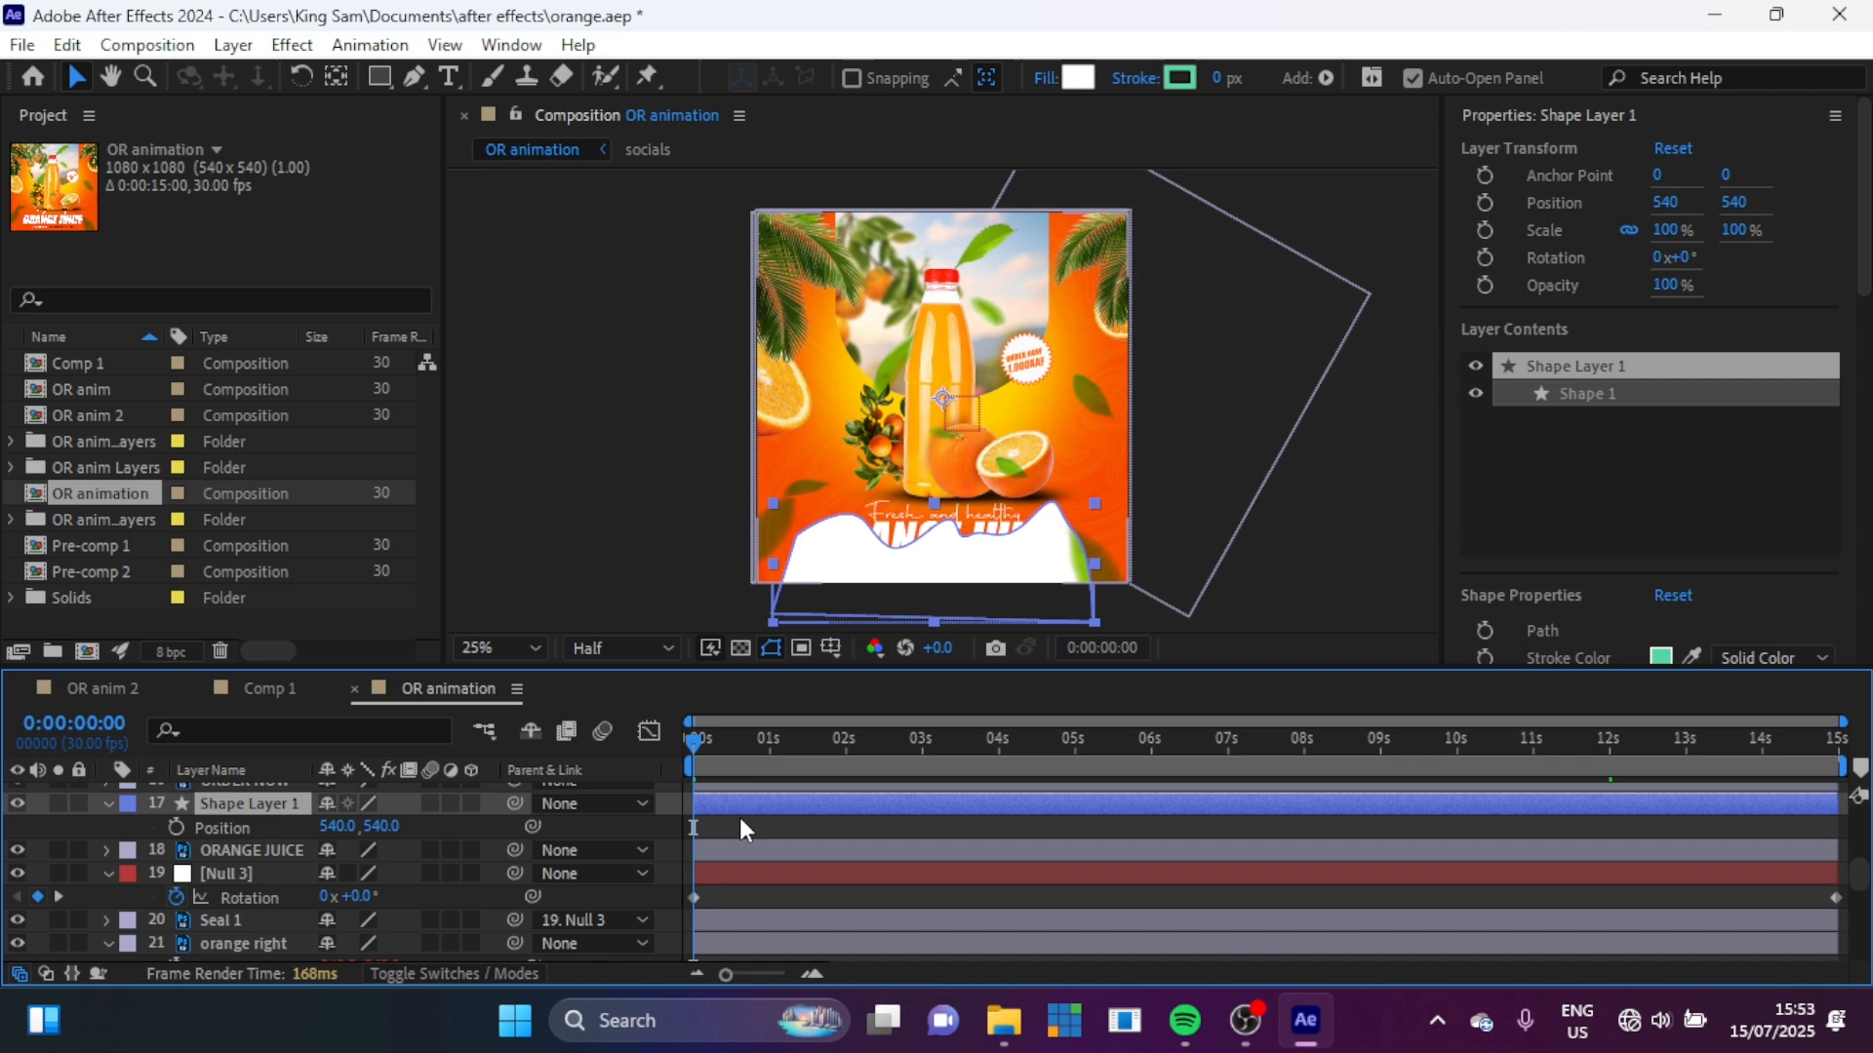
click(173, 826)
drag(390, 827, 672, 812)
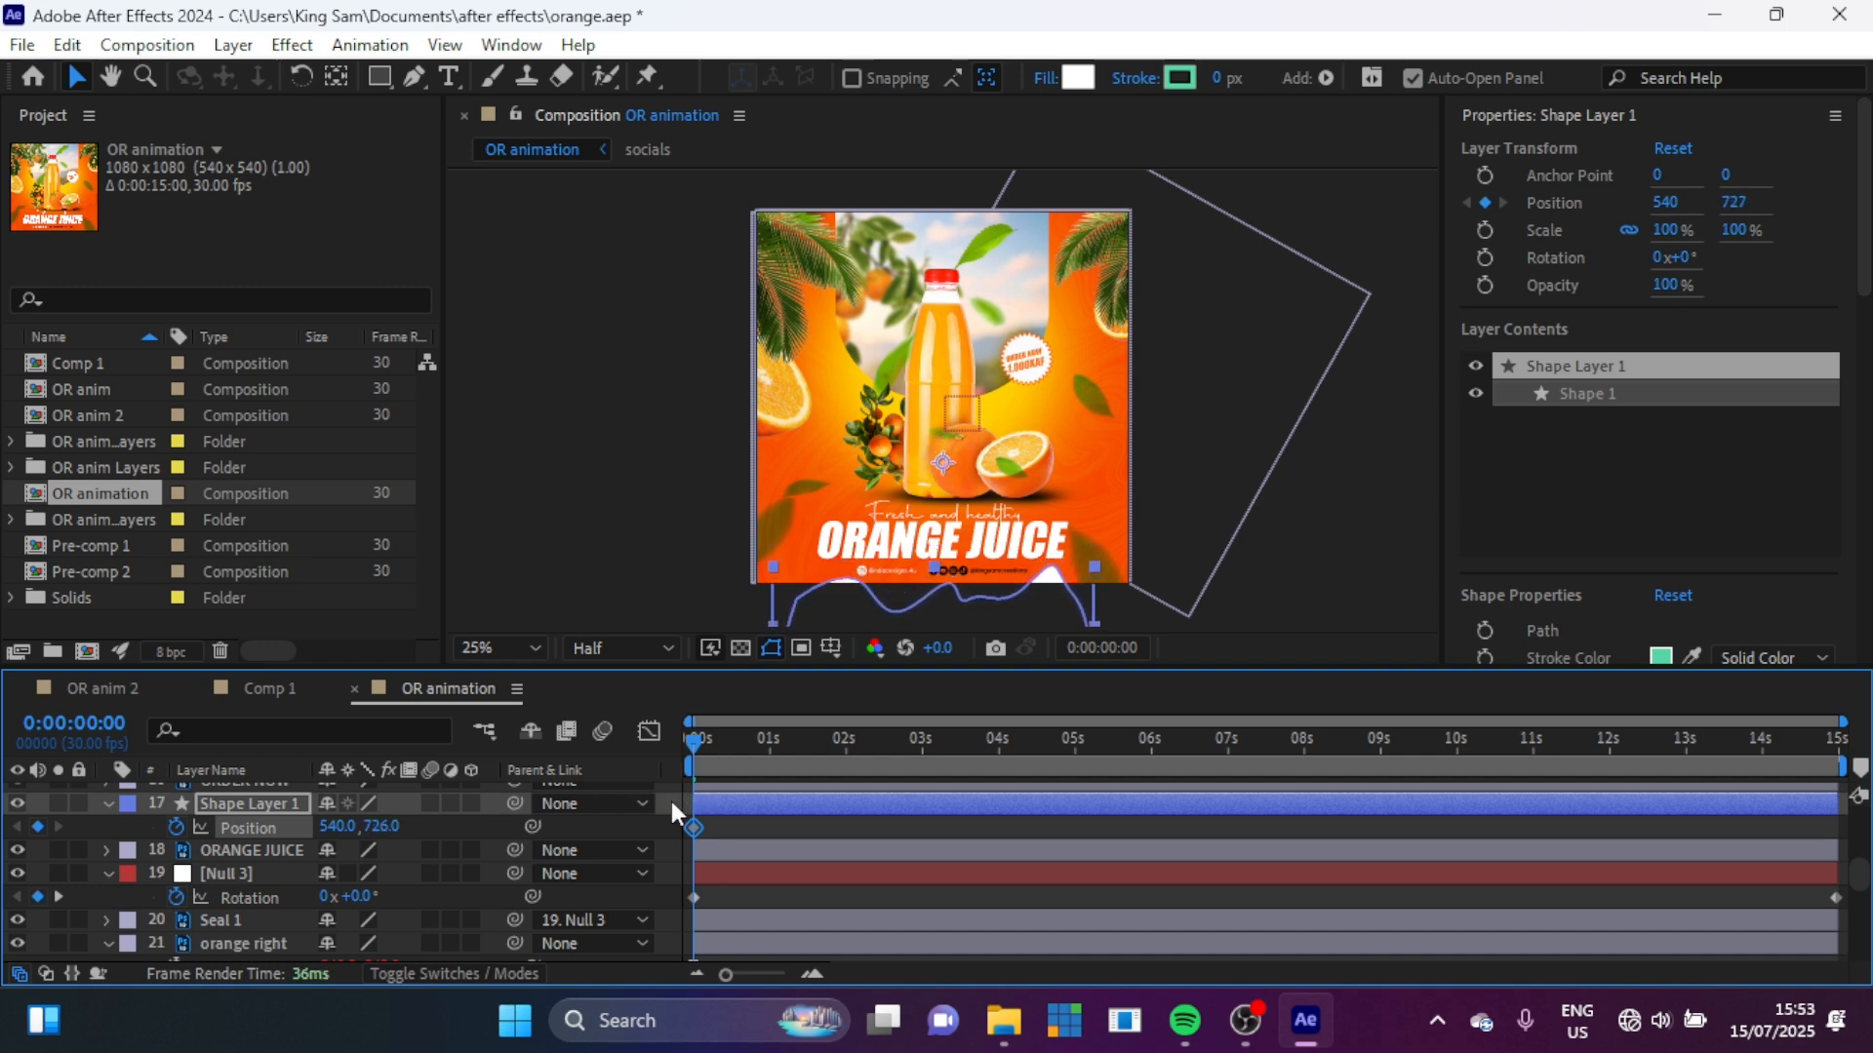
click(770, 738)
drag(382, 827, 8, 766)
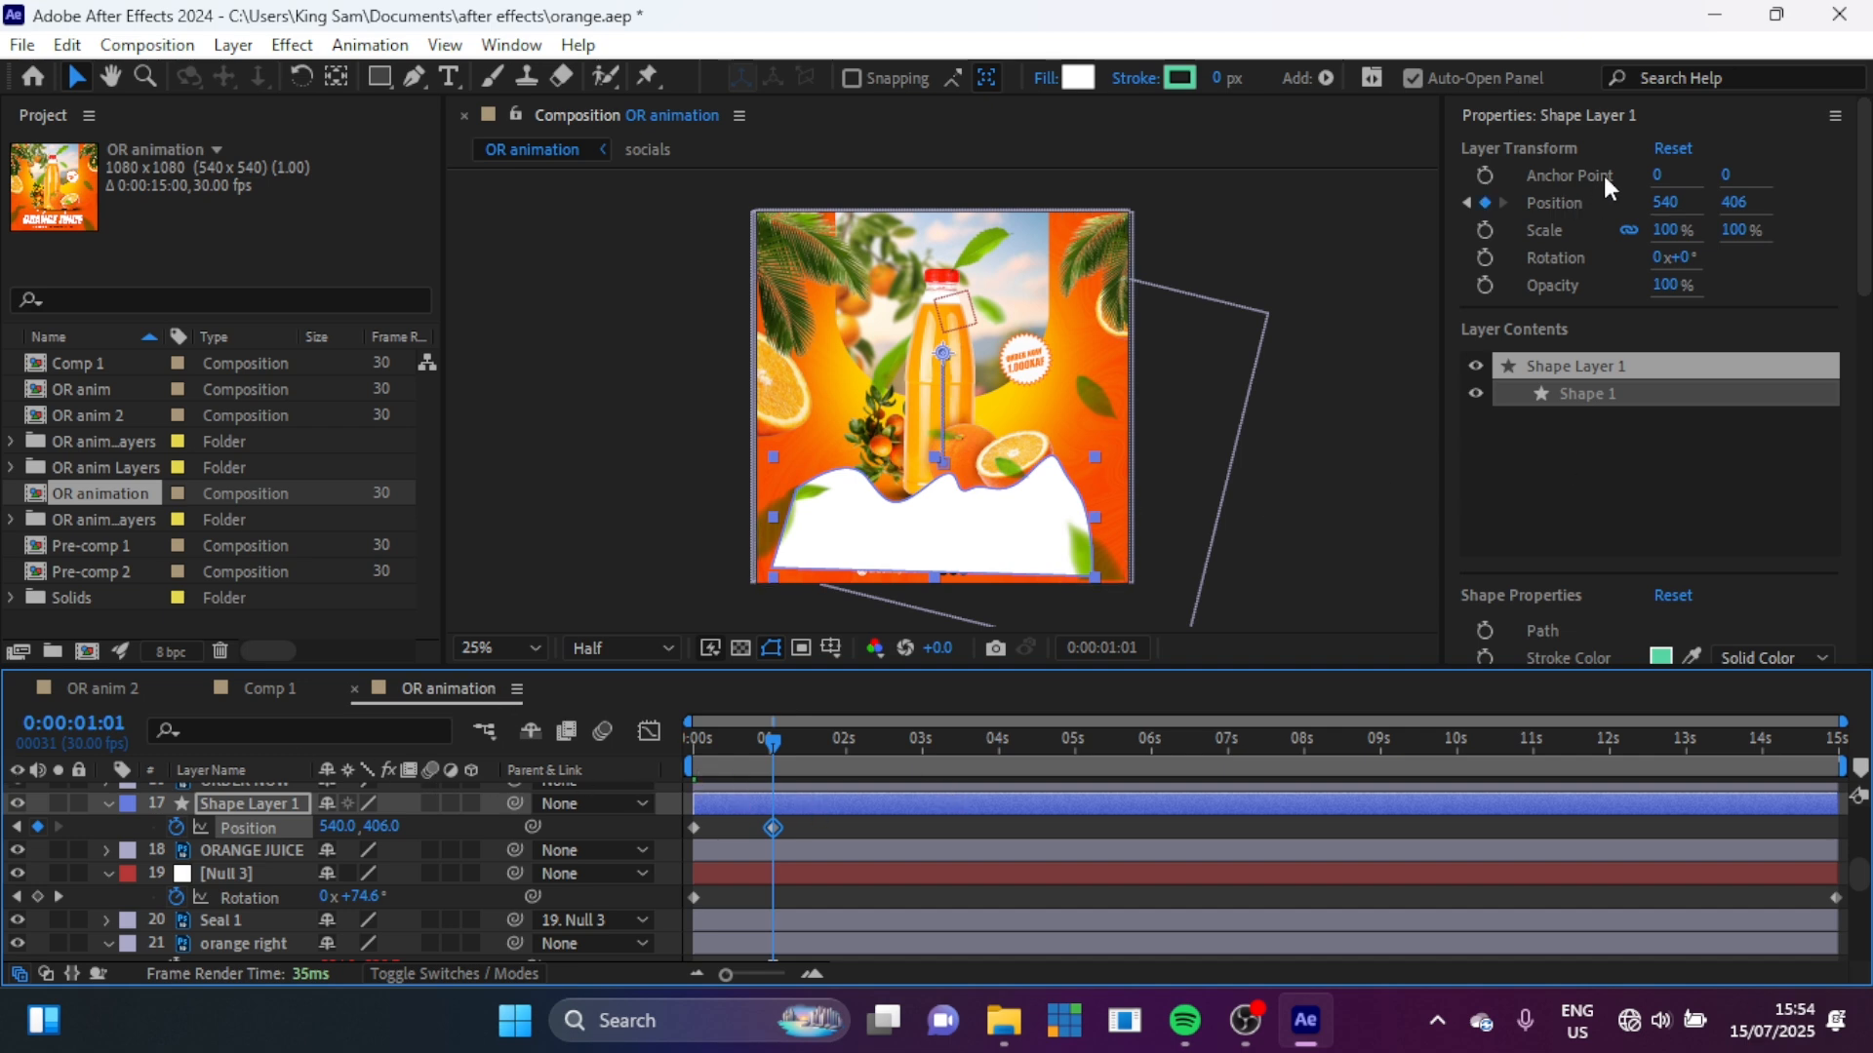
Step: Apply Turbulent Displace to Shape Layer 1 with an Amount of 73 and a Size of 122
click(1572, 113)
click(1516, 238)
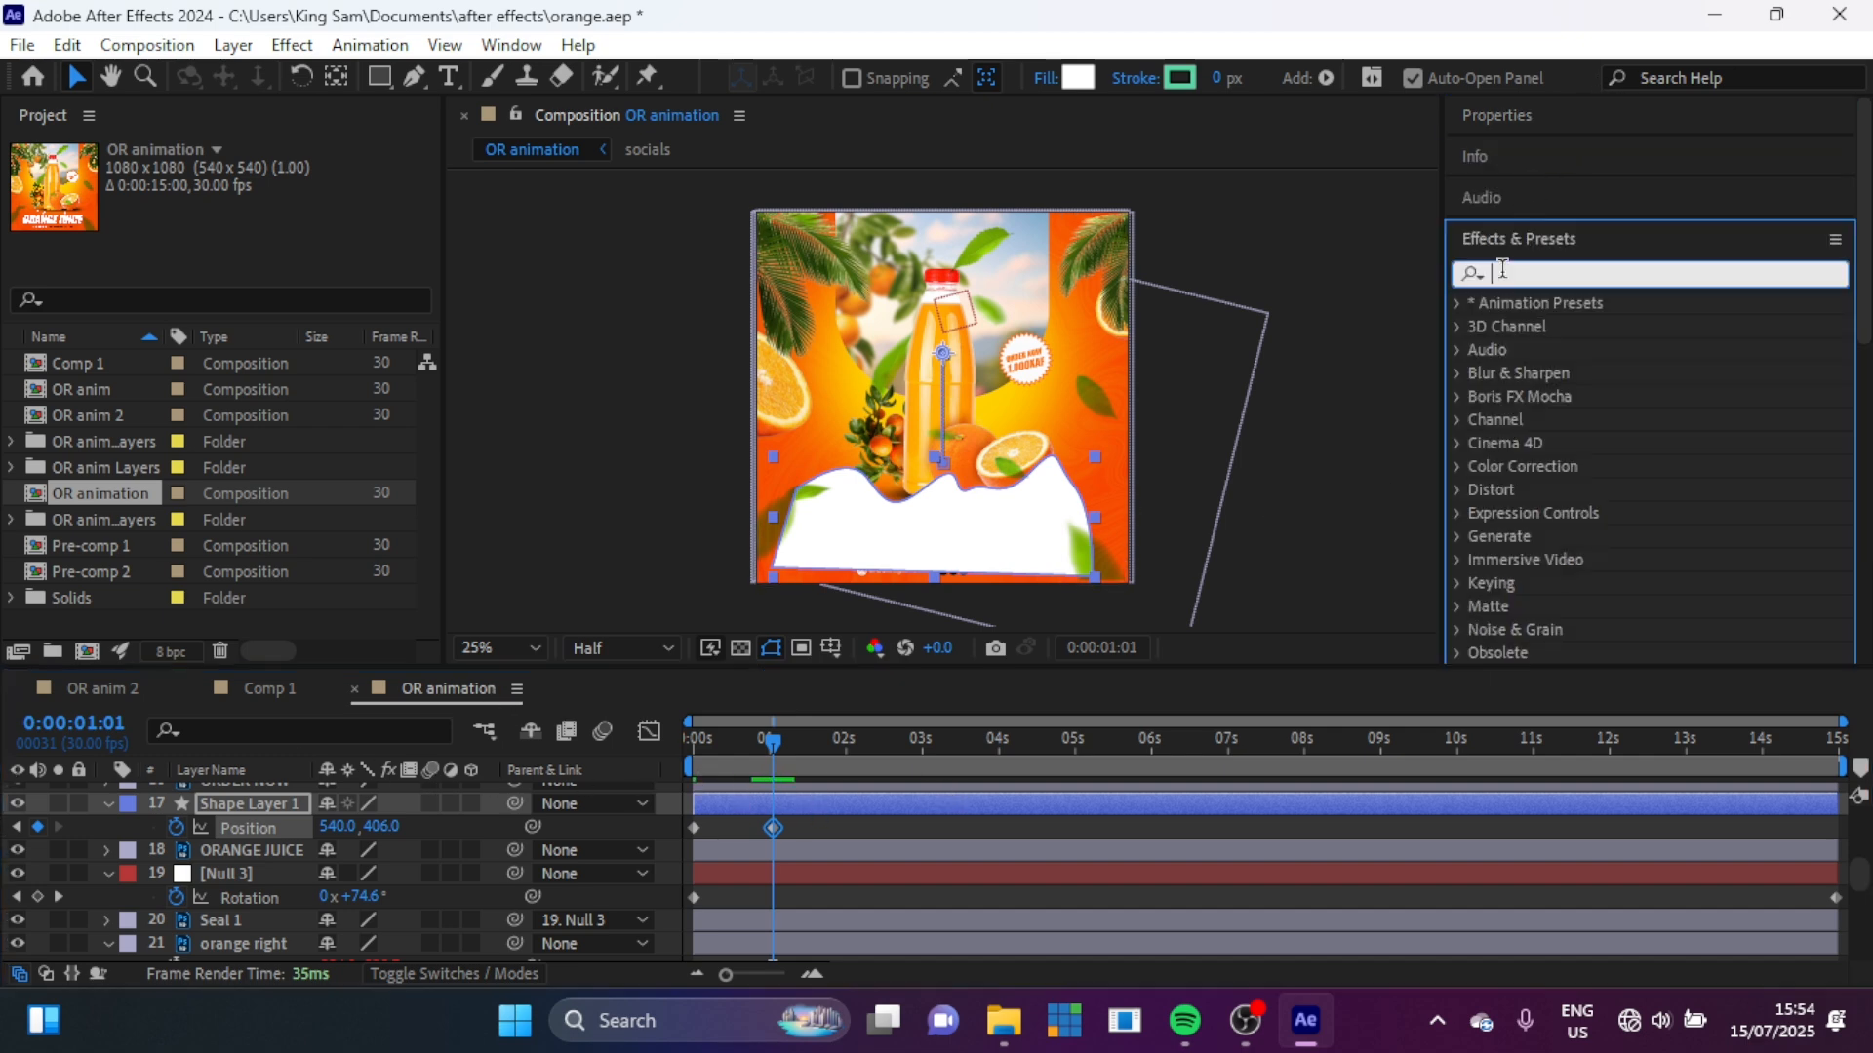
text(turbu)
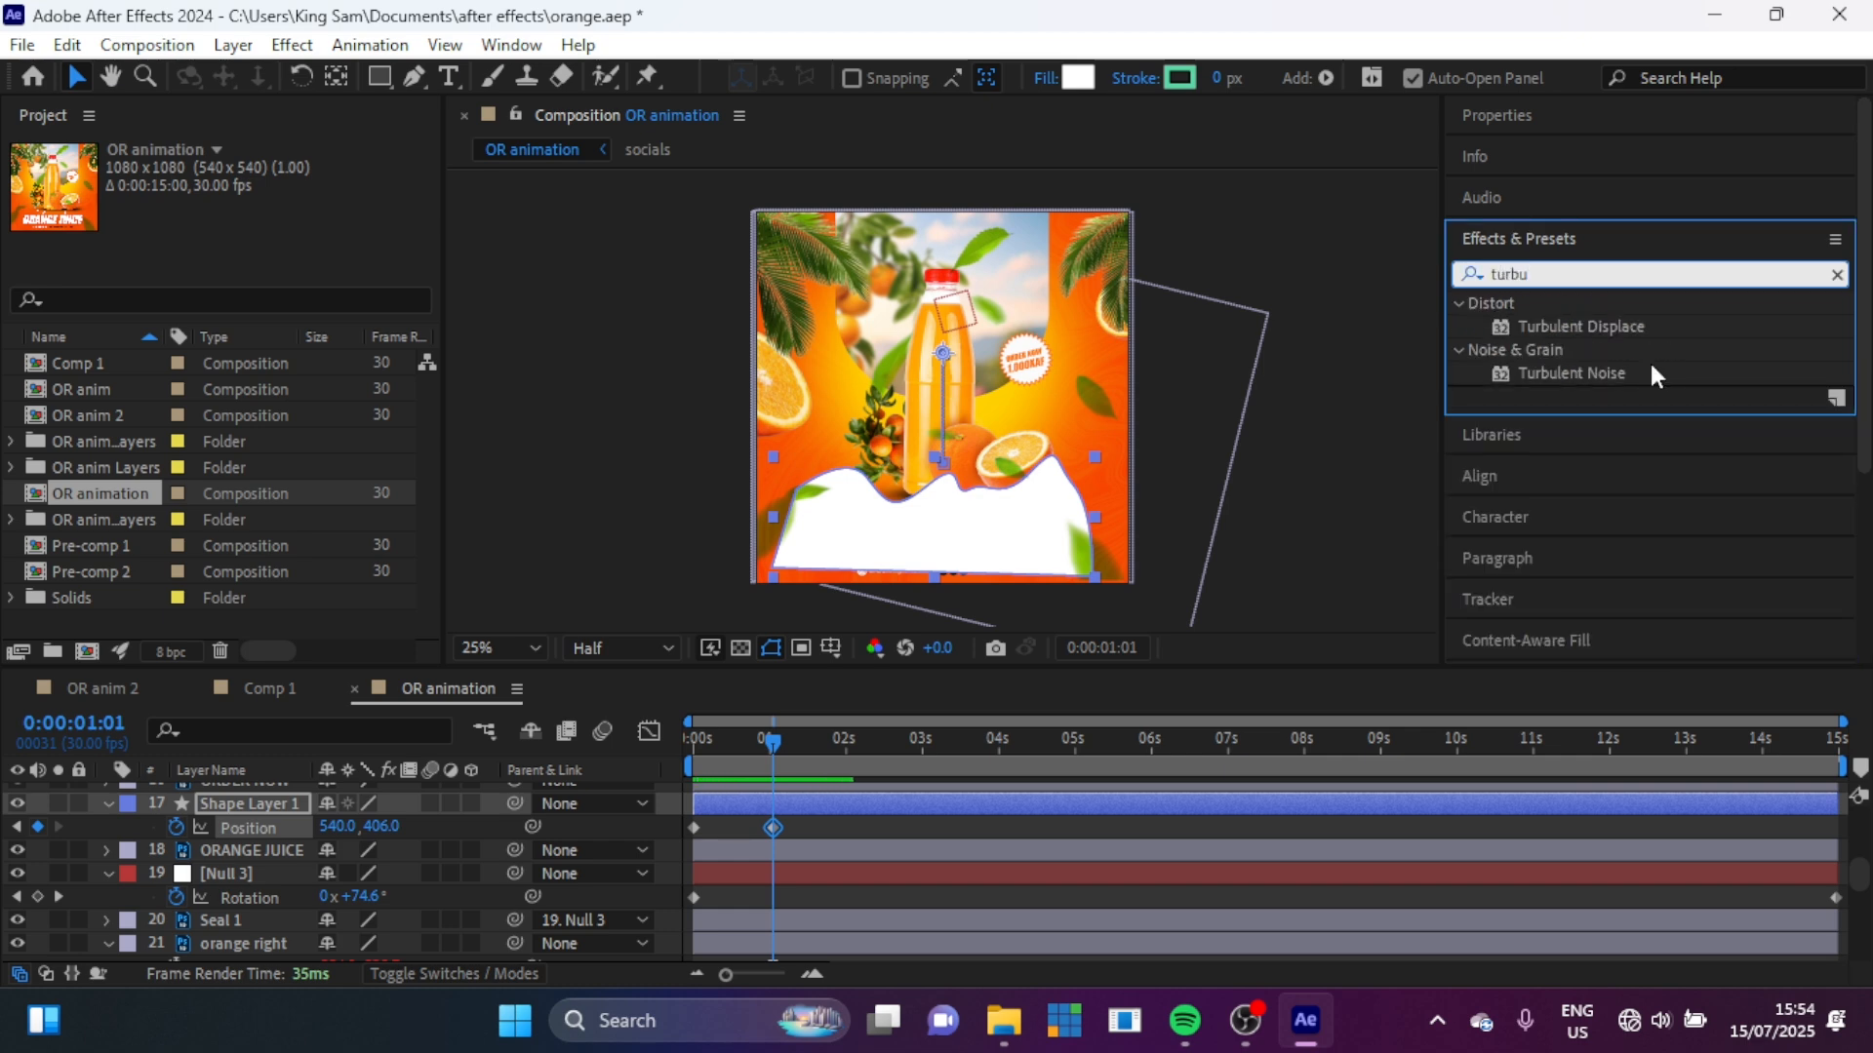
click(1602, 327)
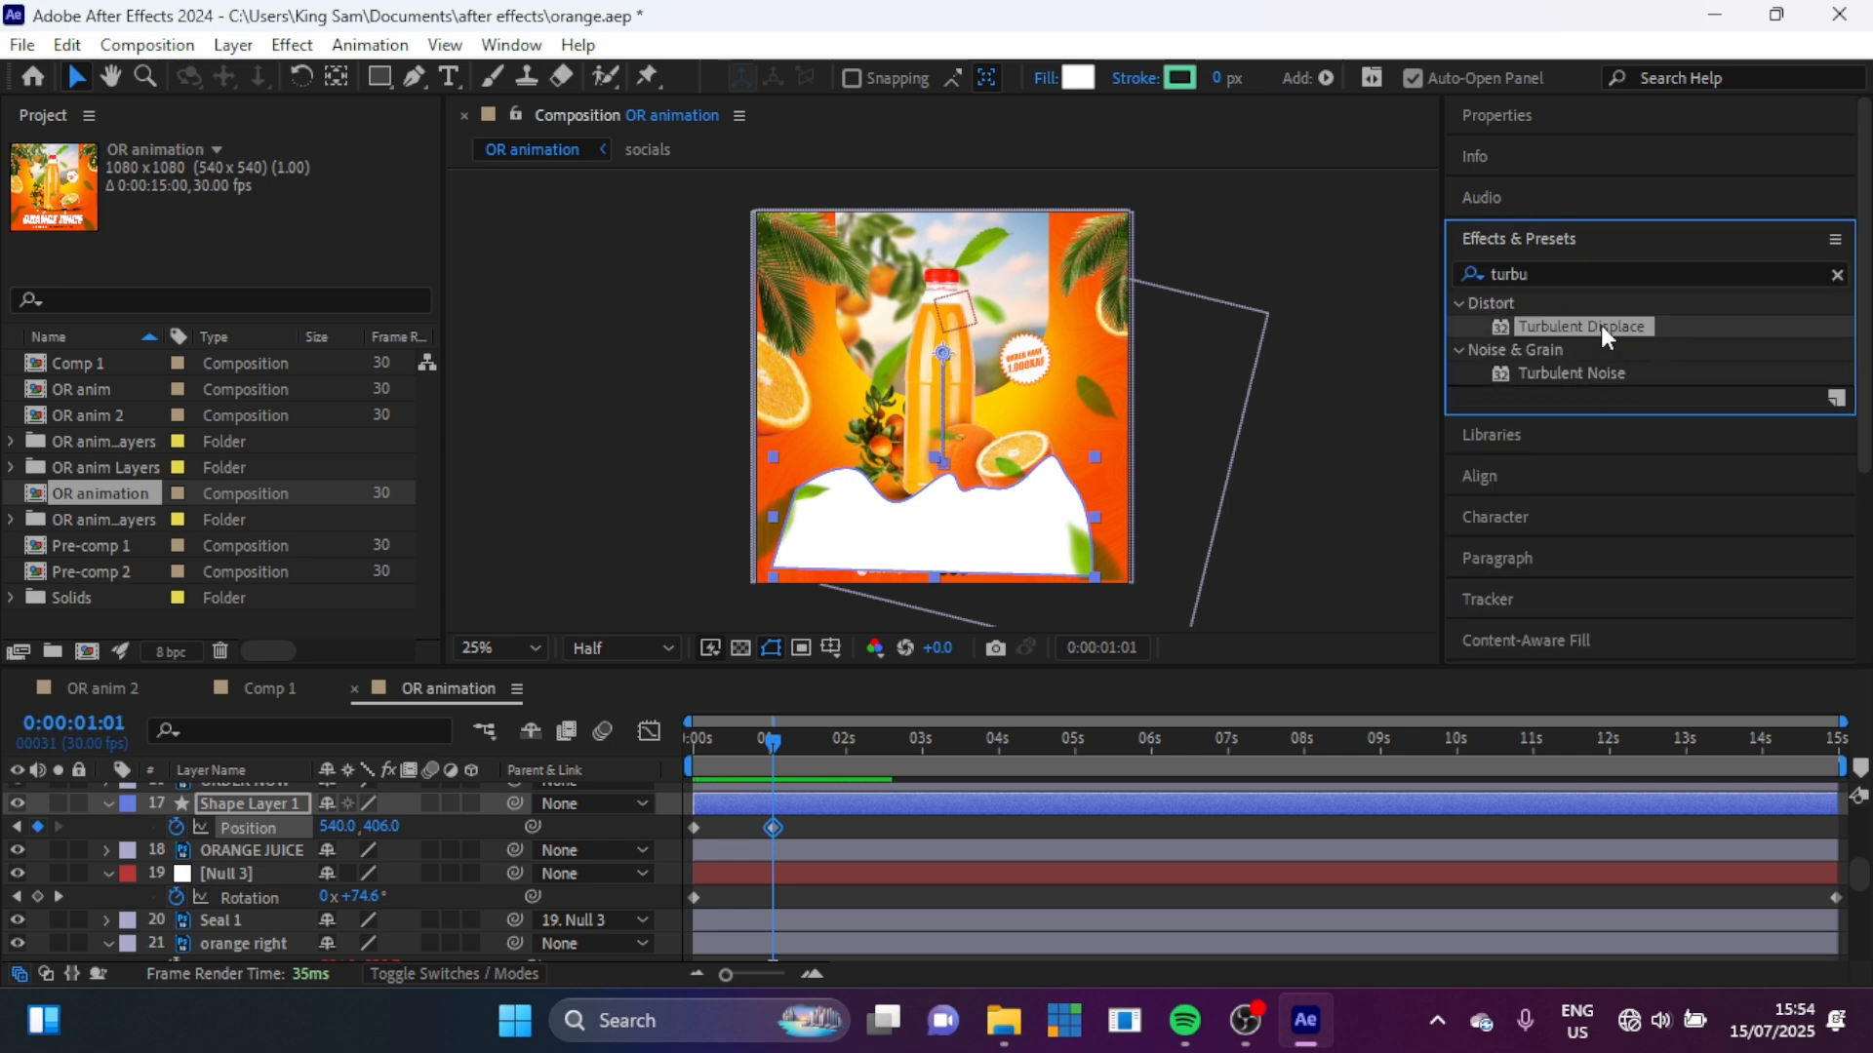
drag(1600, 324, 256, 901)
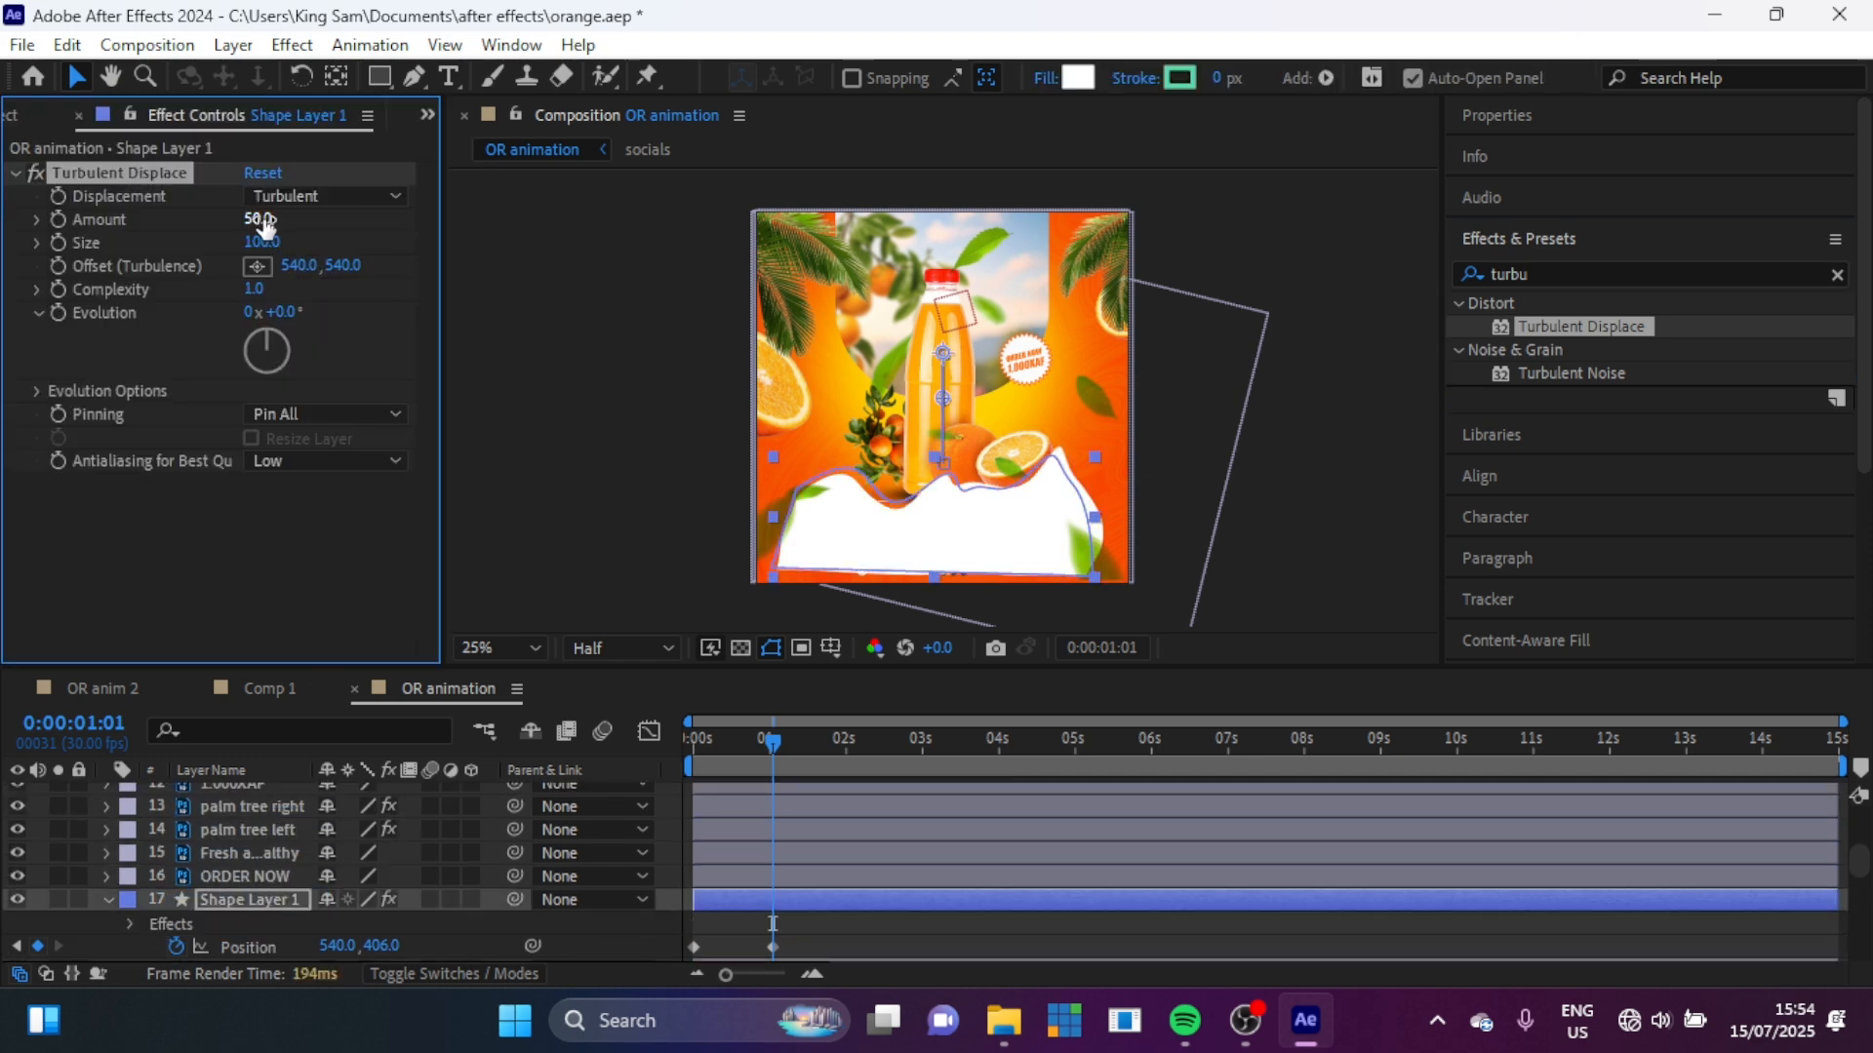
mouse_move(268, 219)
mouse_down()
mouse_move(306, 218)
mouse_move(295, 248)
mouse_up()
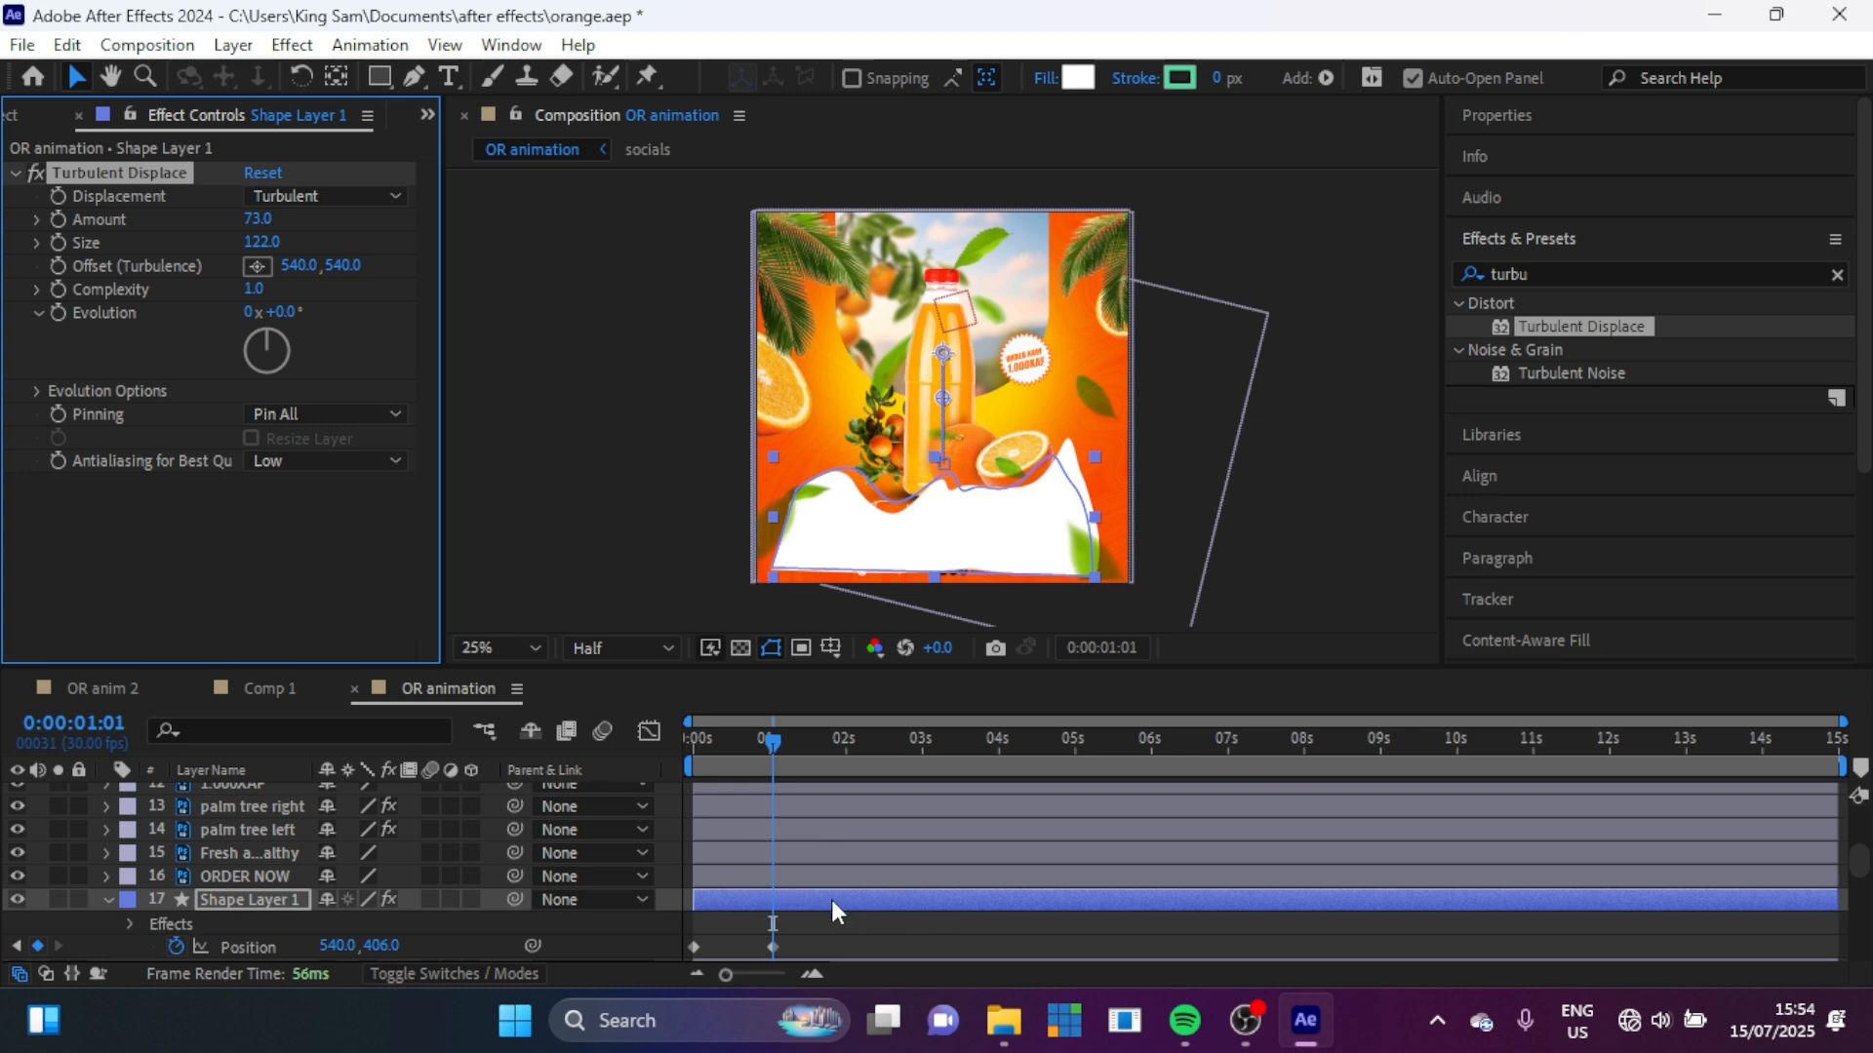
Step: Set Shape Layer 1 as the track matte of the ORANGE JUICE layer
scroll(832, 905, down, 2)
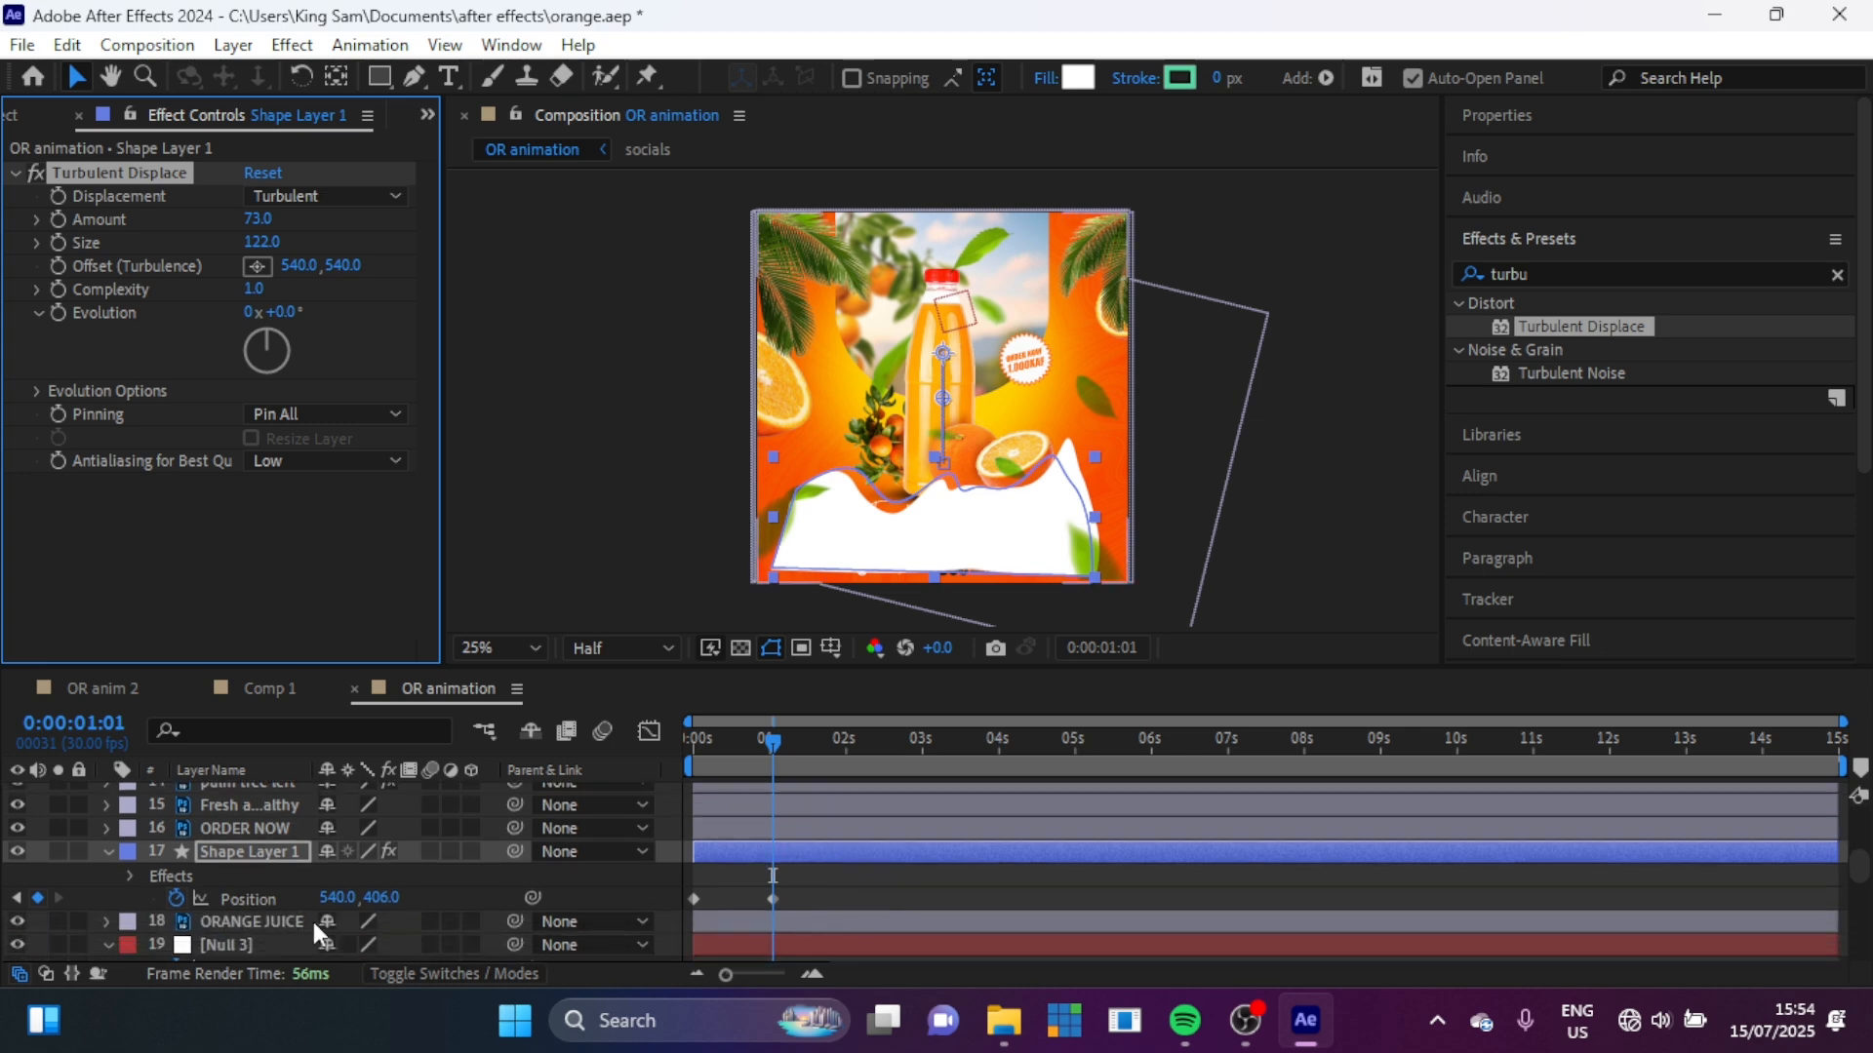
click(442, 973)
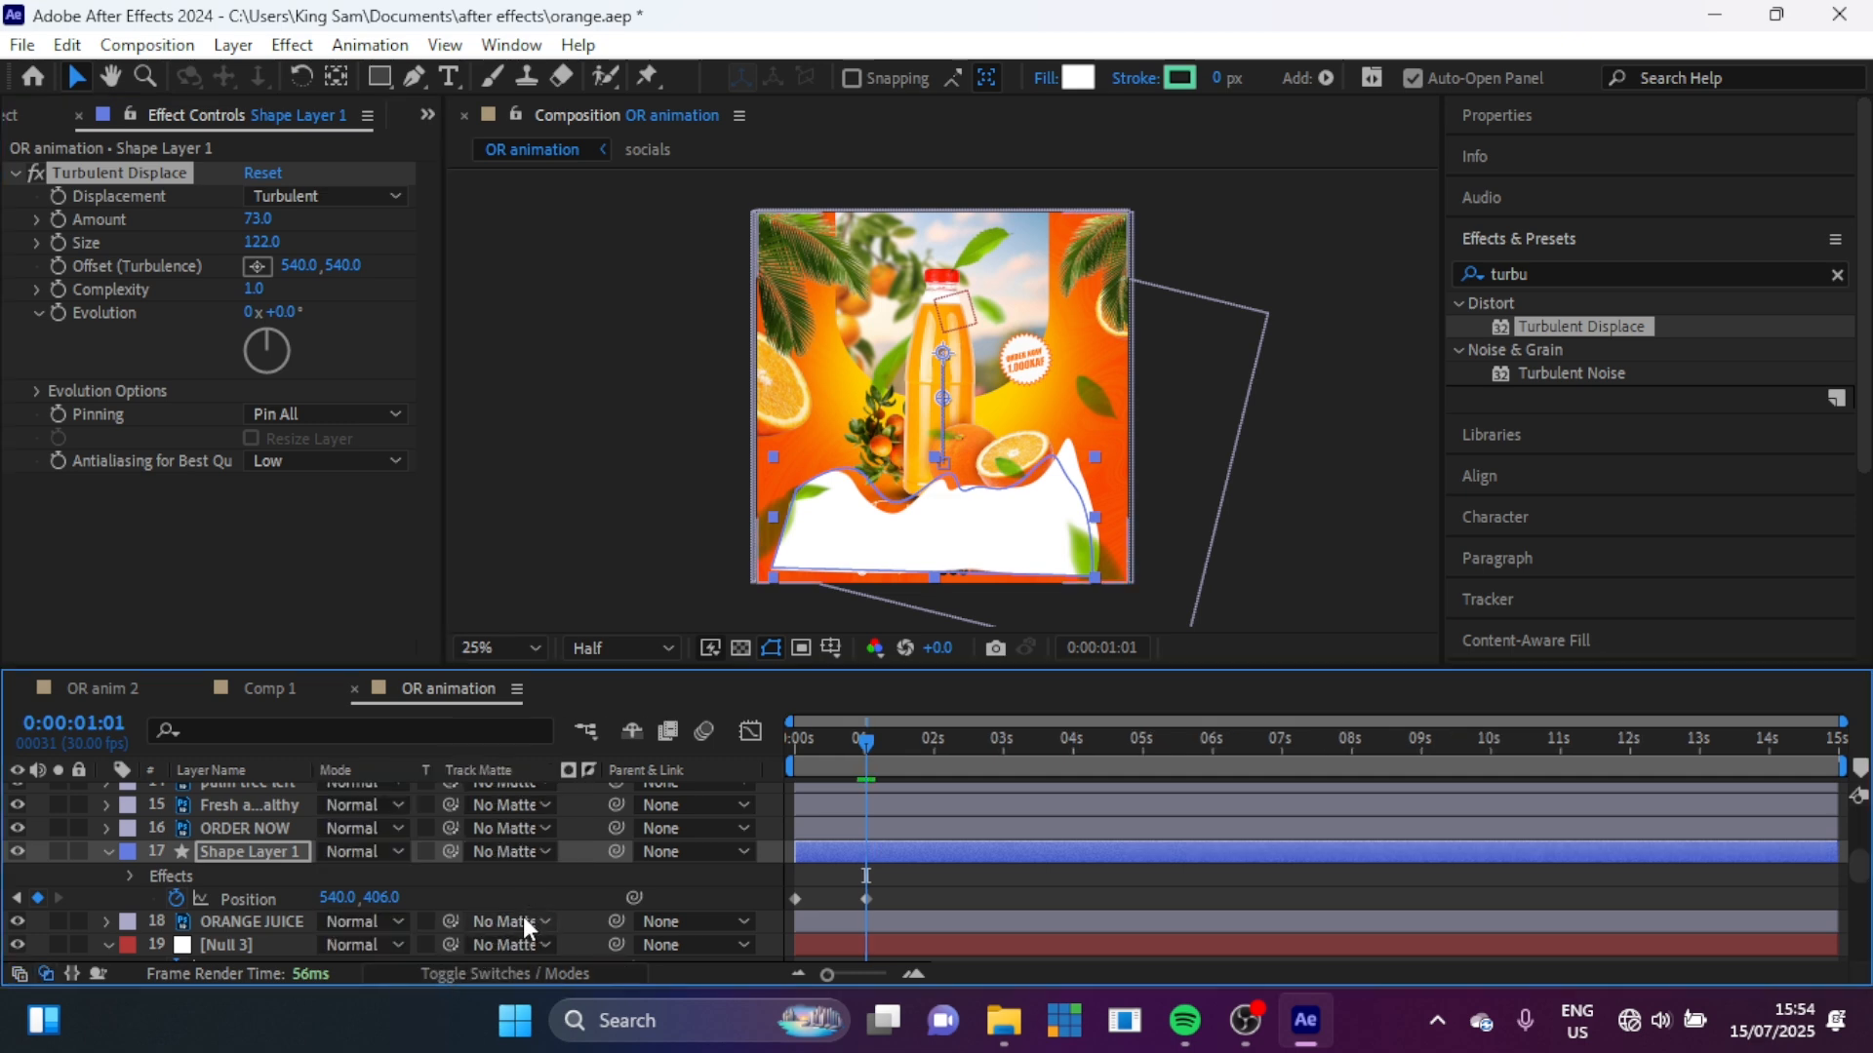
click(519, 922)
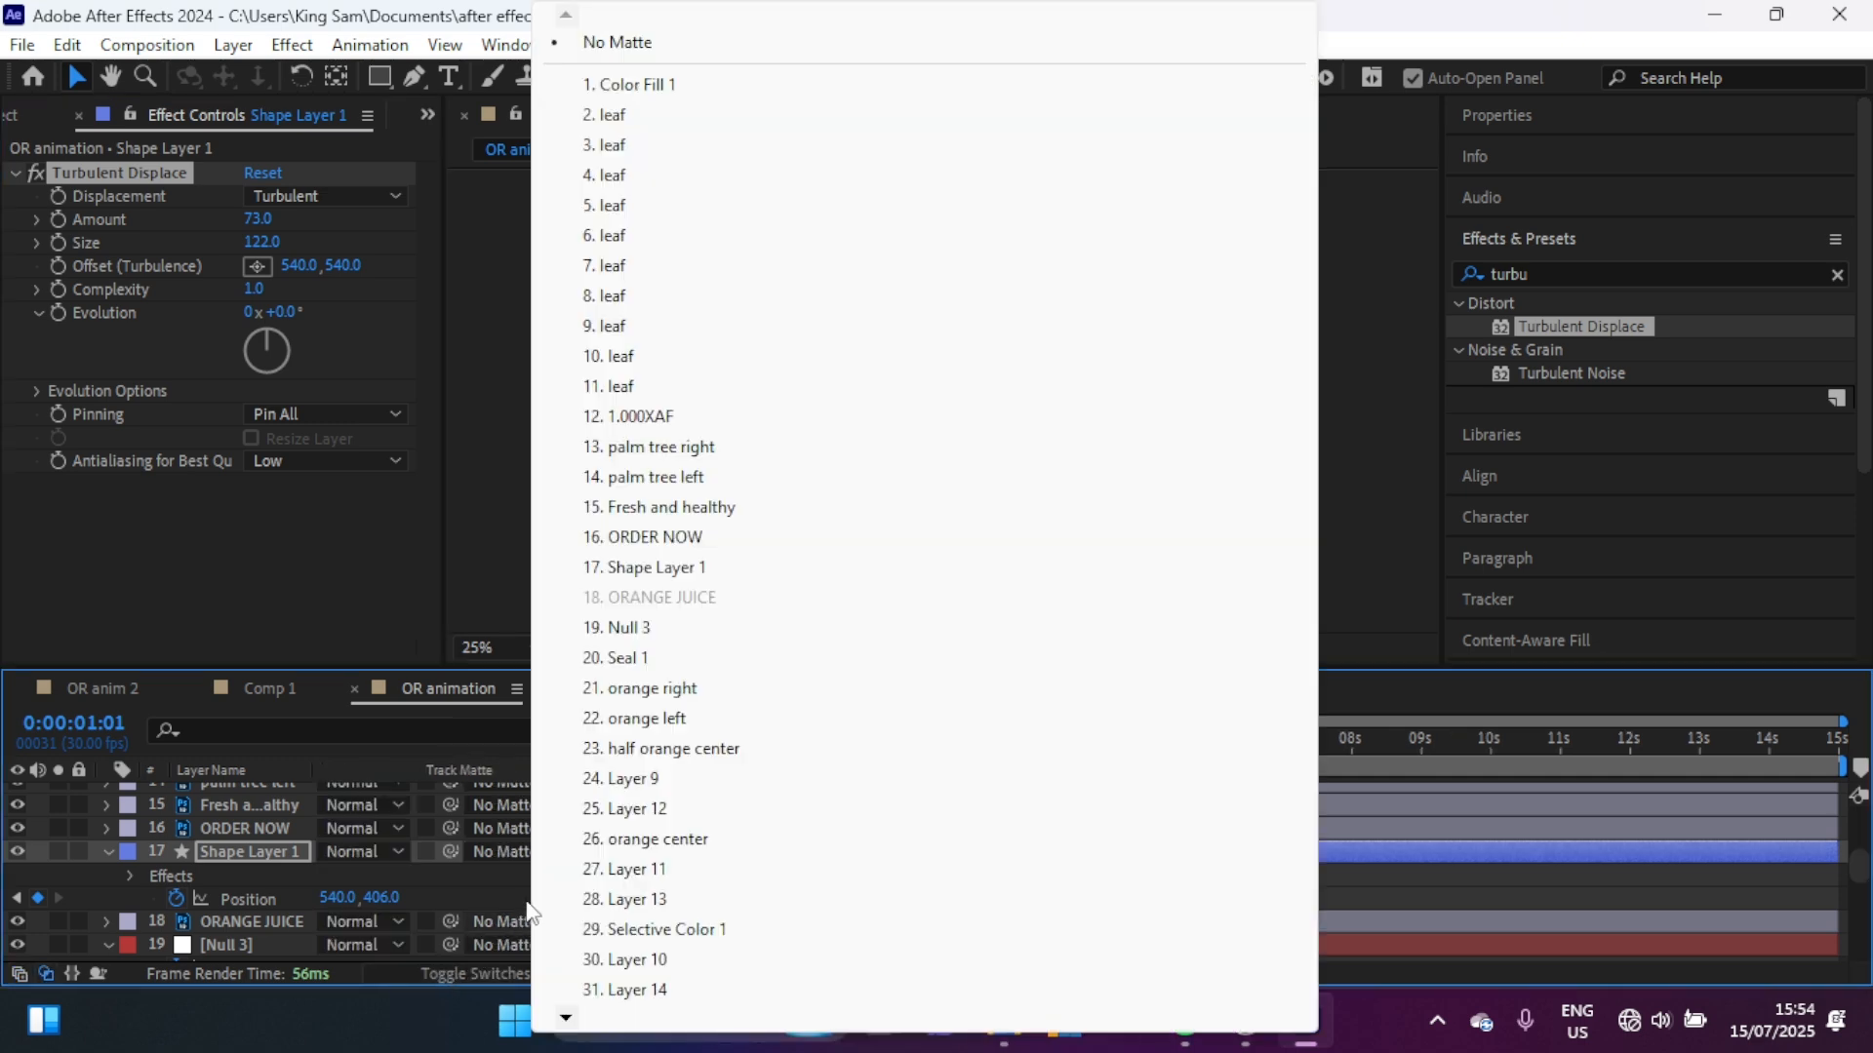
click(671, 572)
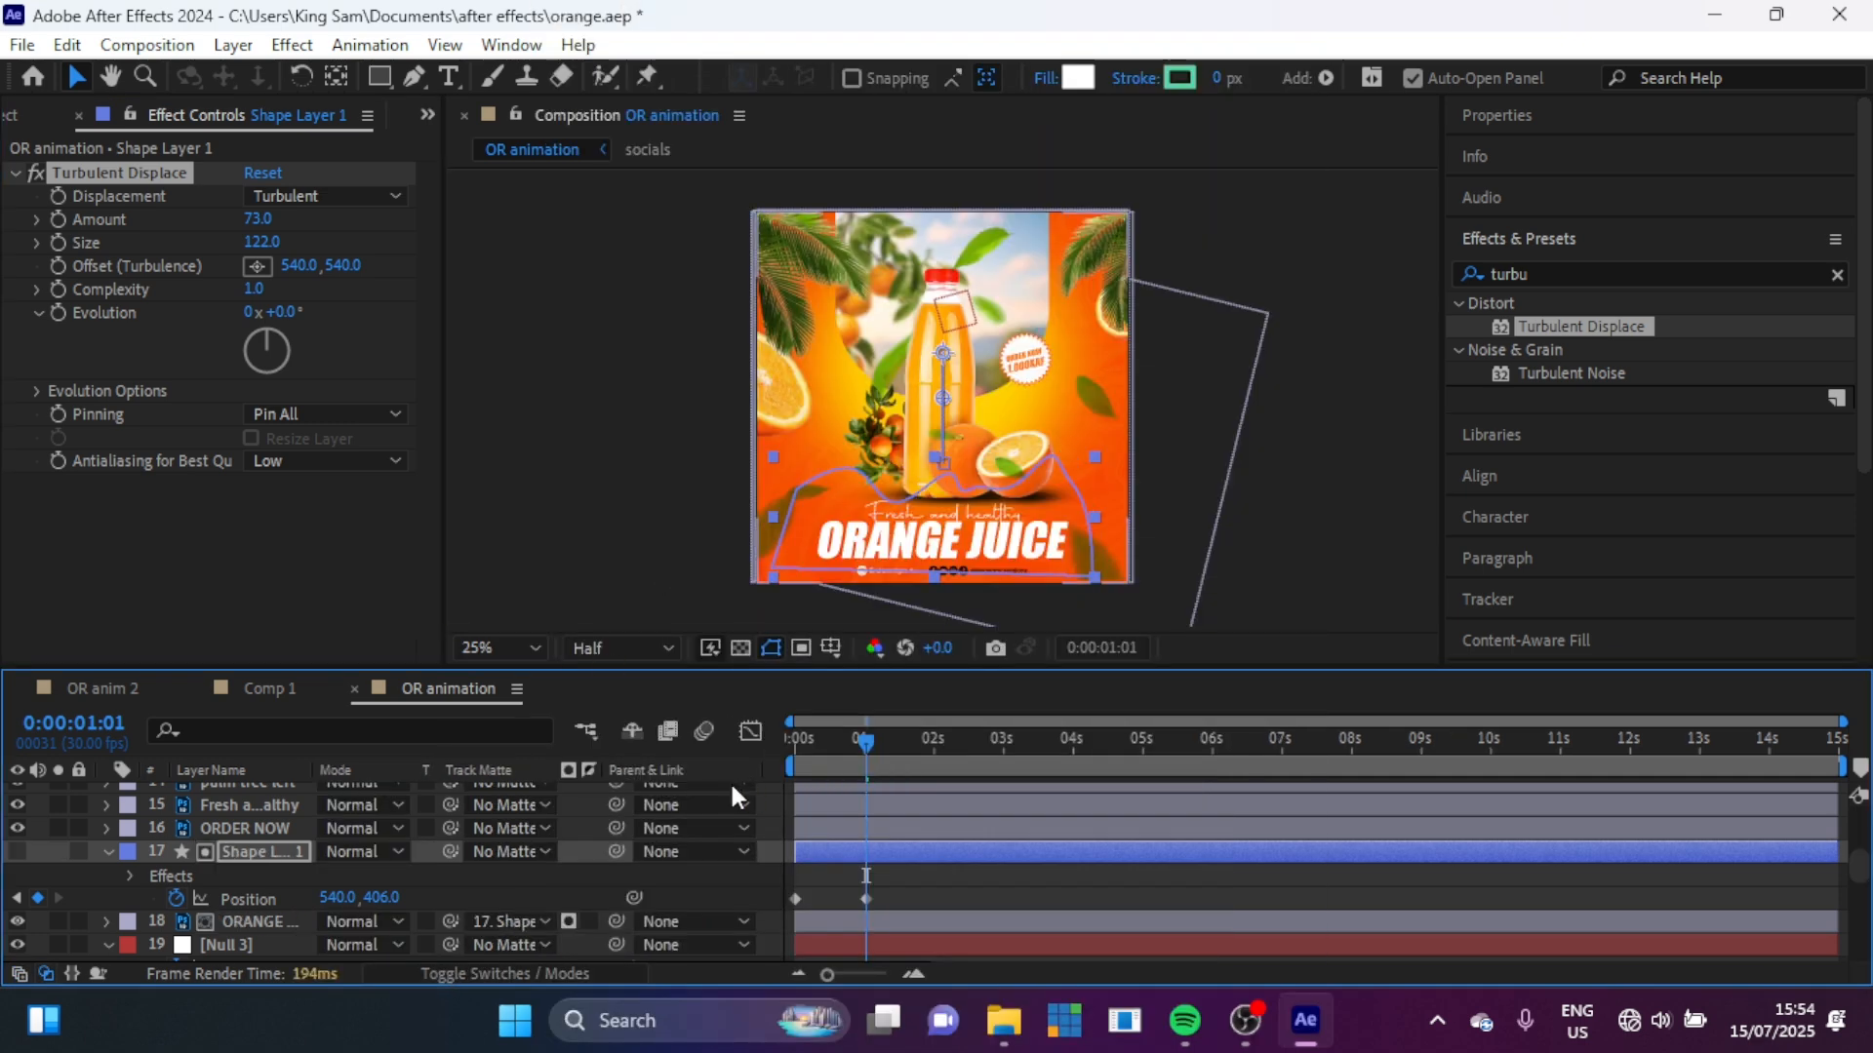
Step: Easy-ease Shape Layer 1's position keyframes and shape the speed graph to peak early and slow down towards the second keyframe
mouse_move(866, 739)
mouse_down()
mouse_move(780, 757)
mouse_move(869, 751)
mouse_up()
drag(913, 890, 786, 911)
key(F9)
click(753, 739)
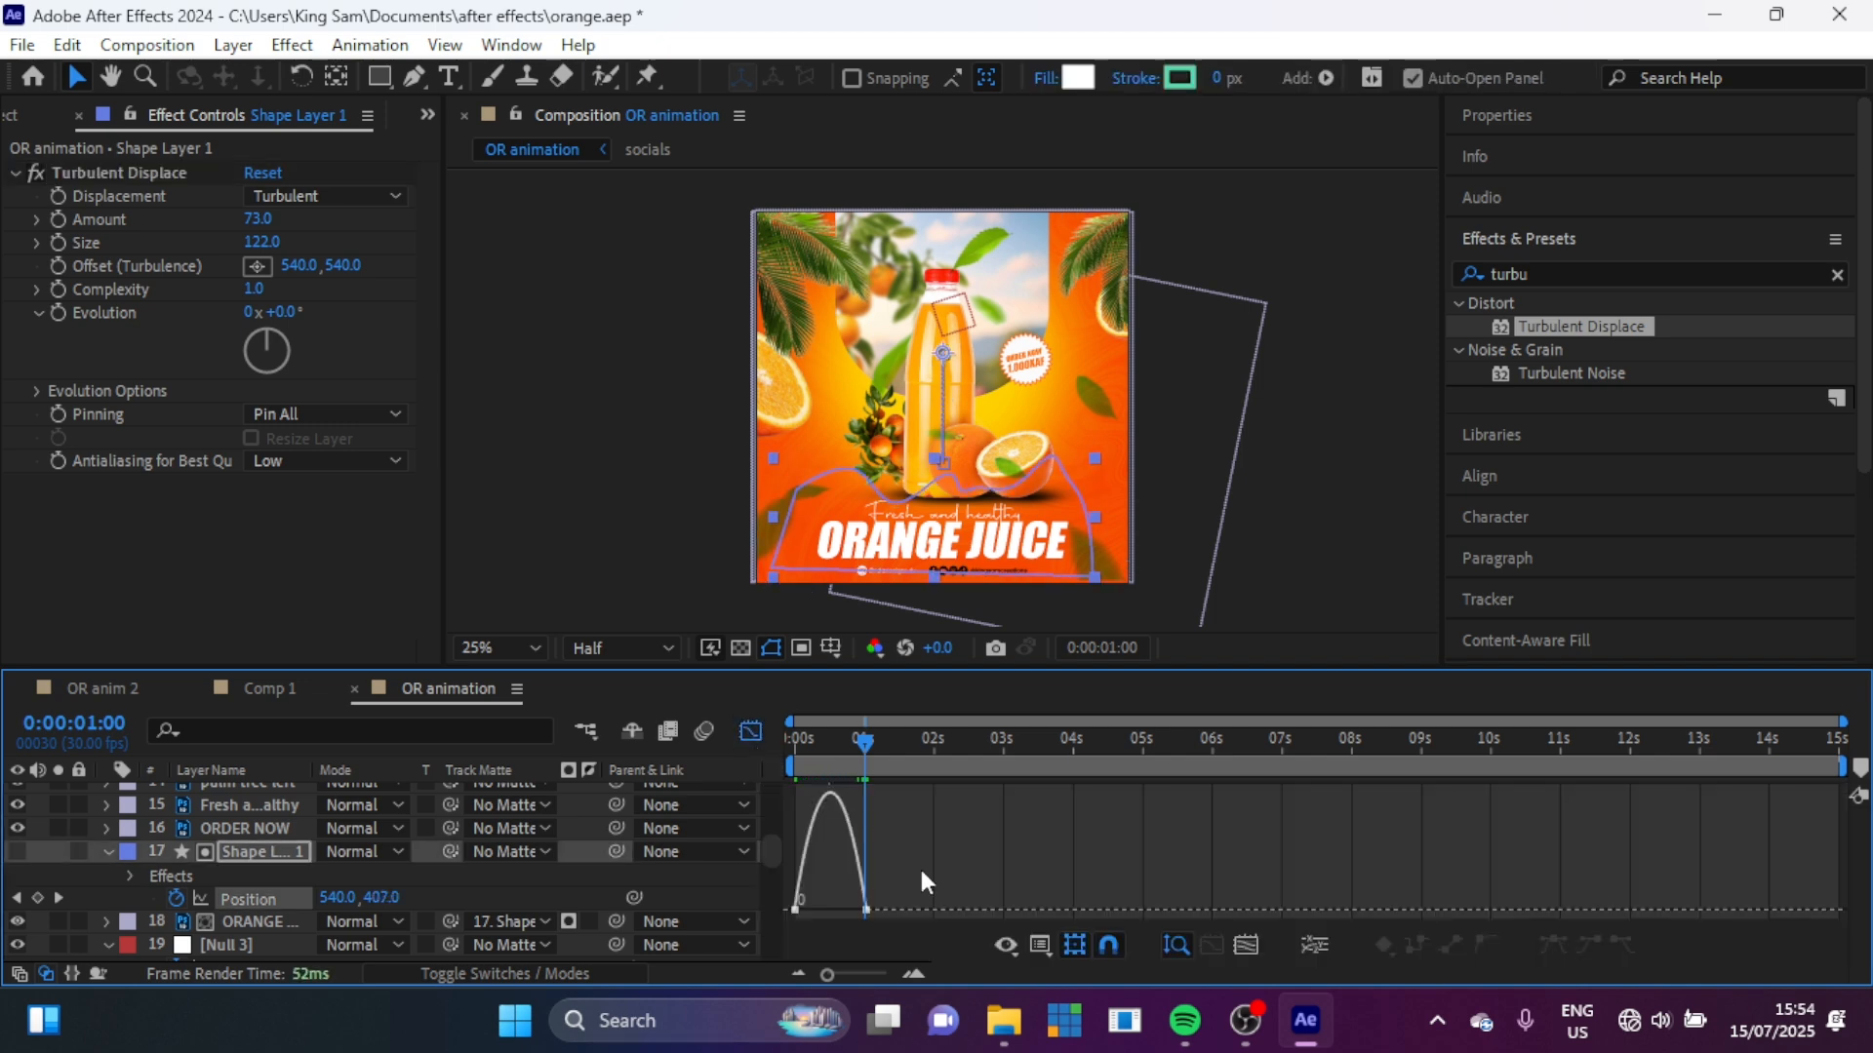
drag(934, 882, 827, 905)
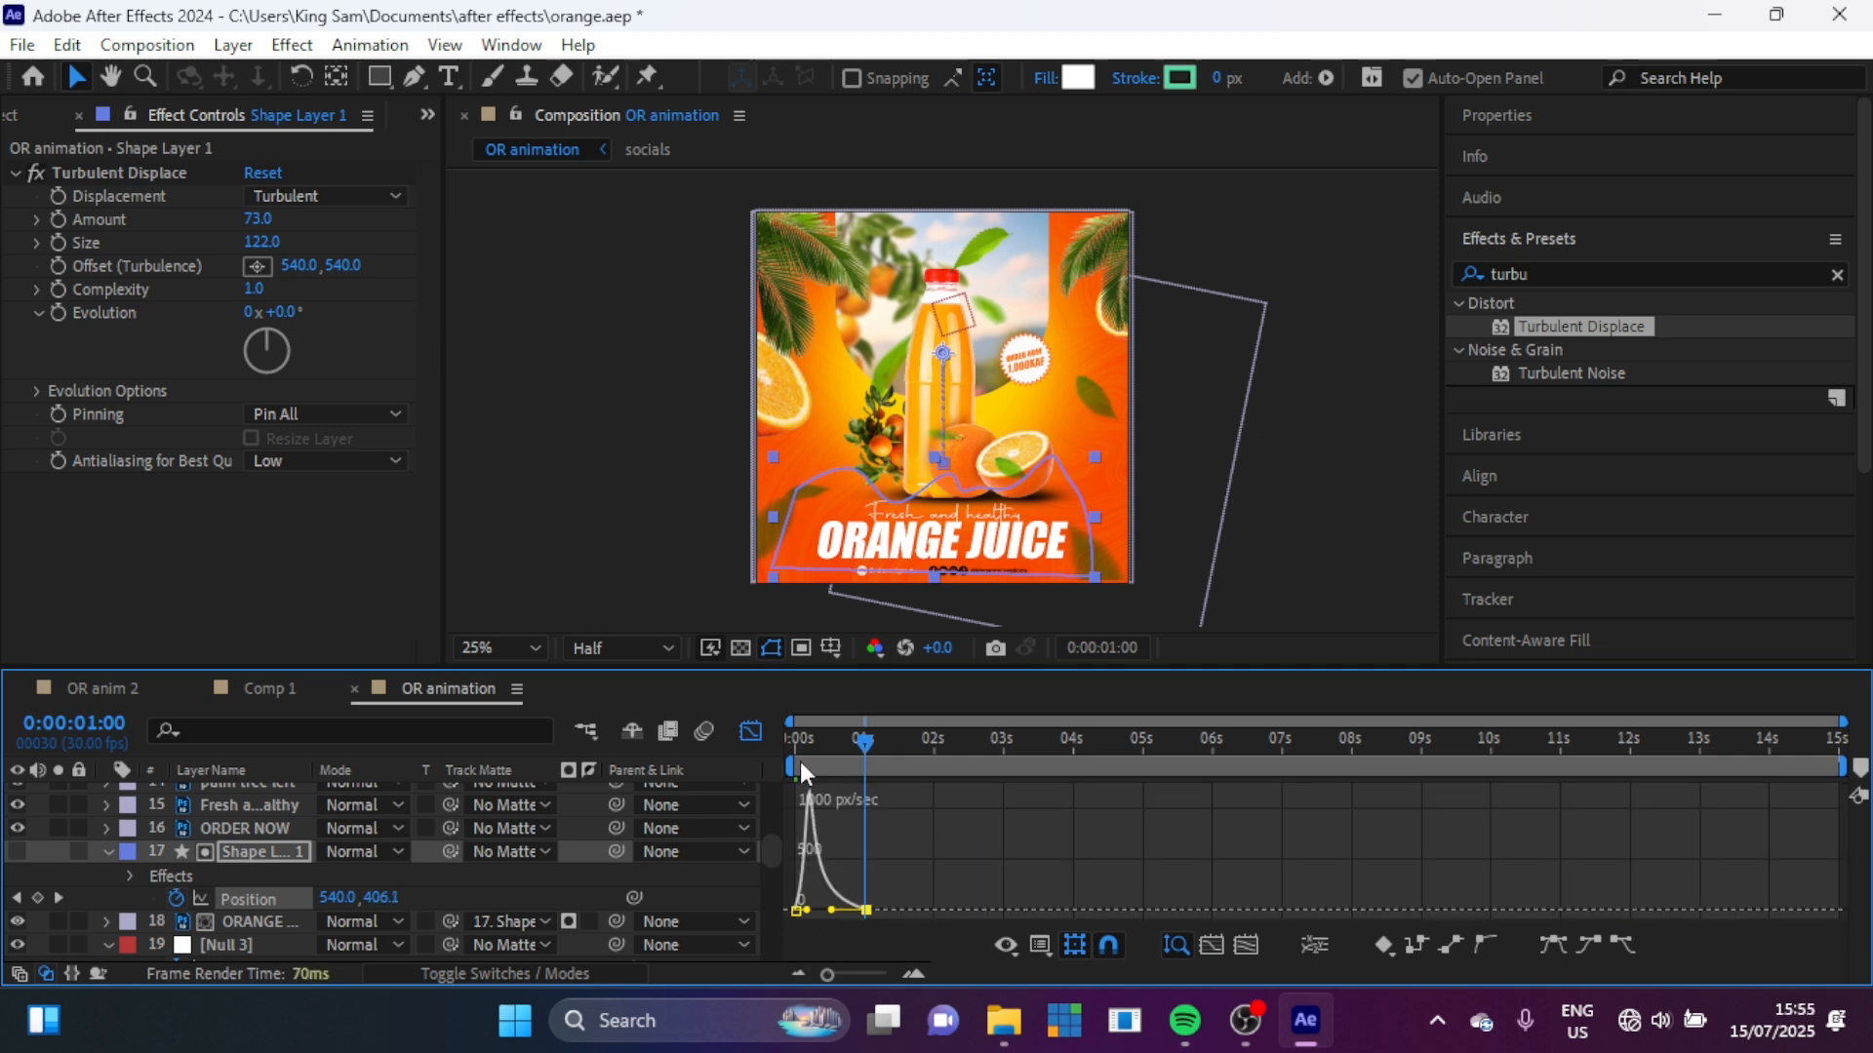
click(751, 734)
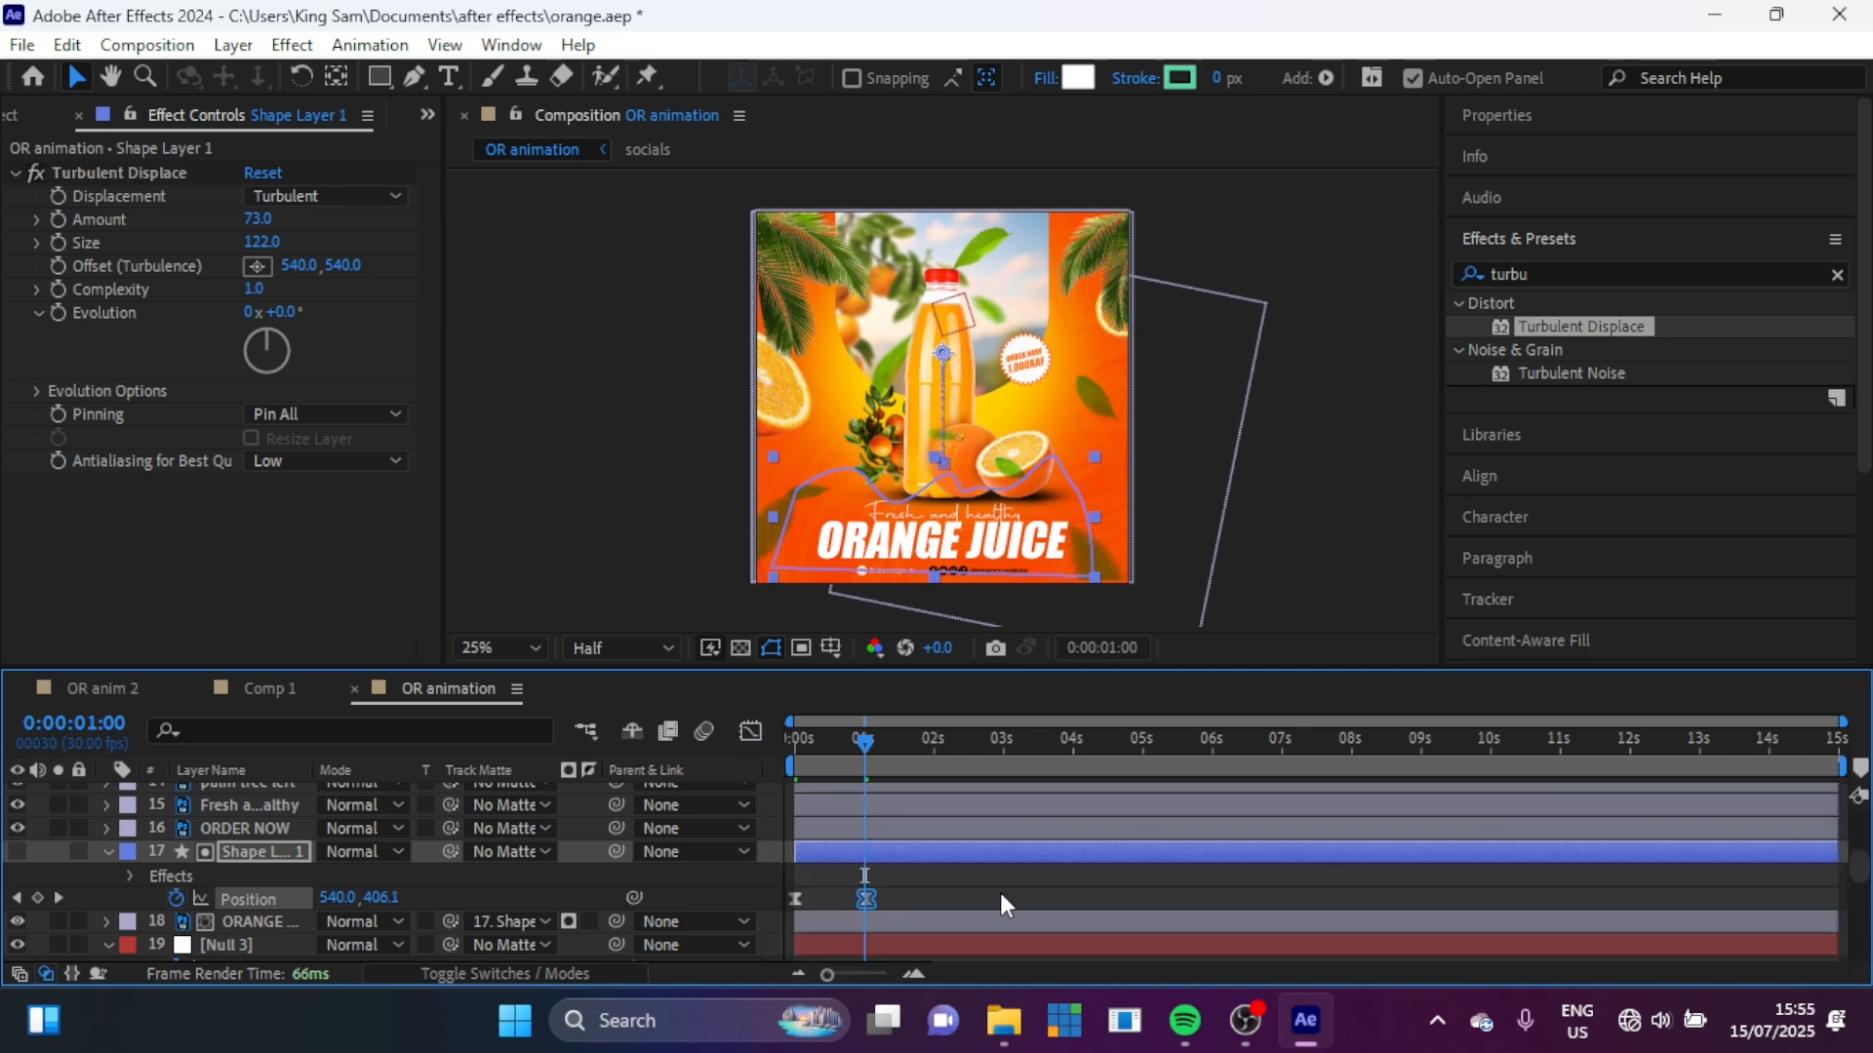
Step: Shift Shape Layer 1 and ORANGE JUICE to start at about 12 seconds and move the last position keyframe to about 13.6 seconds
ctrl+click(1087, 925)
drag(979, 921, 1824, 892)
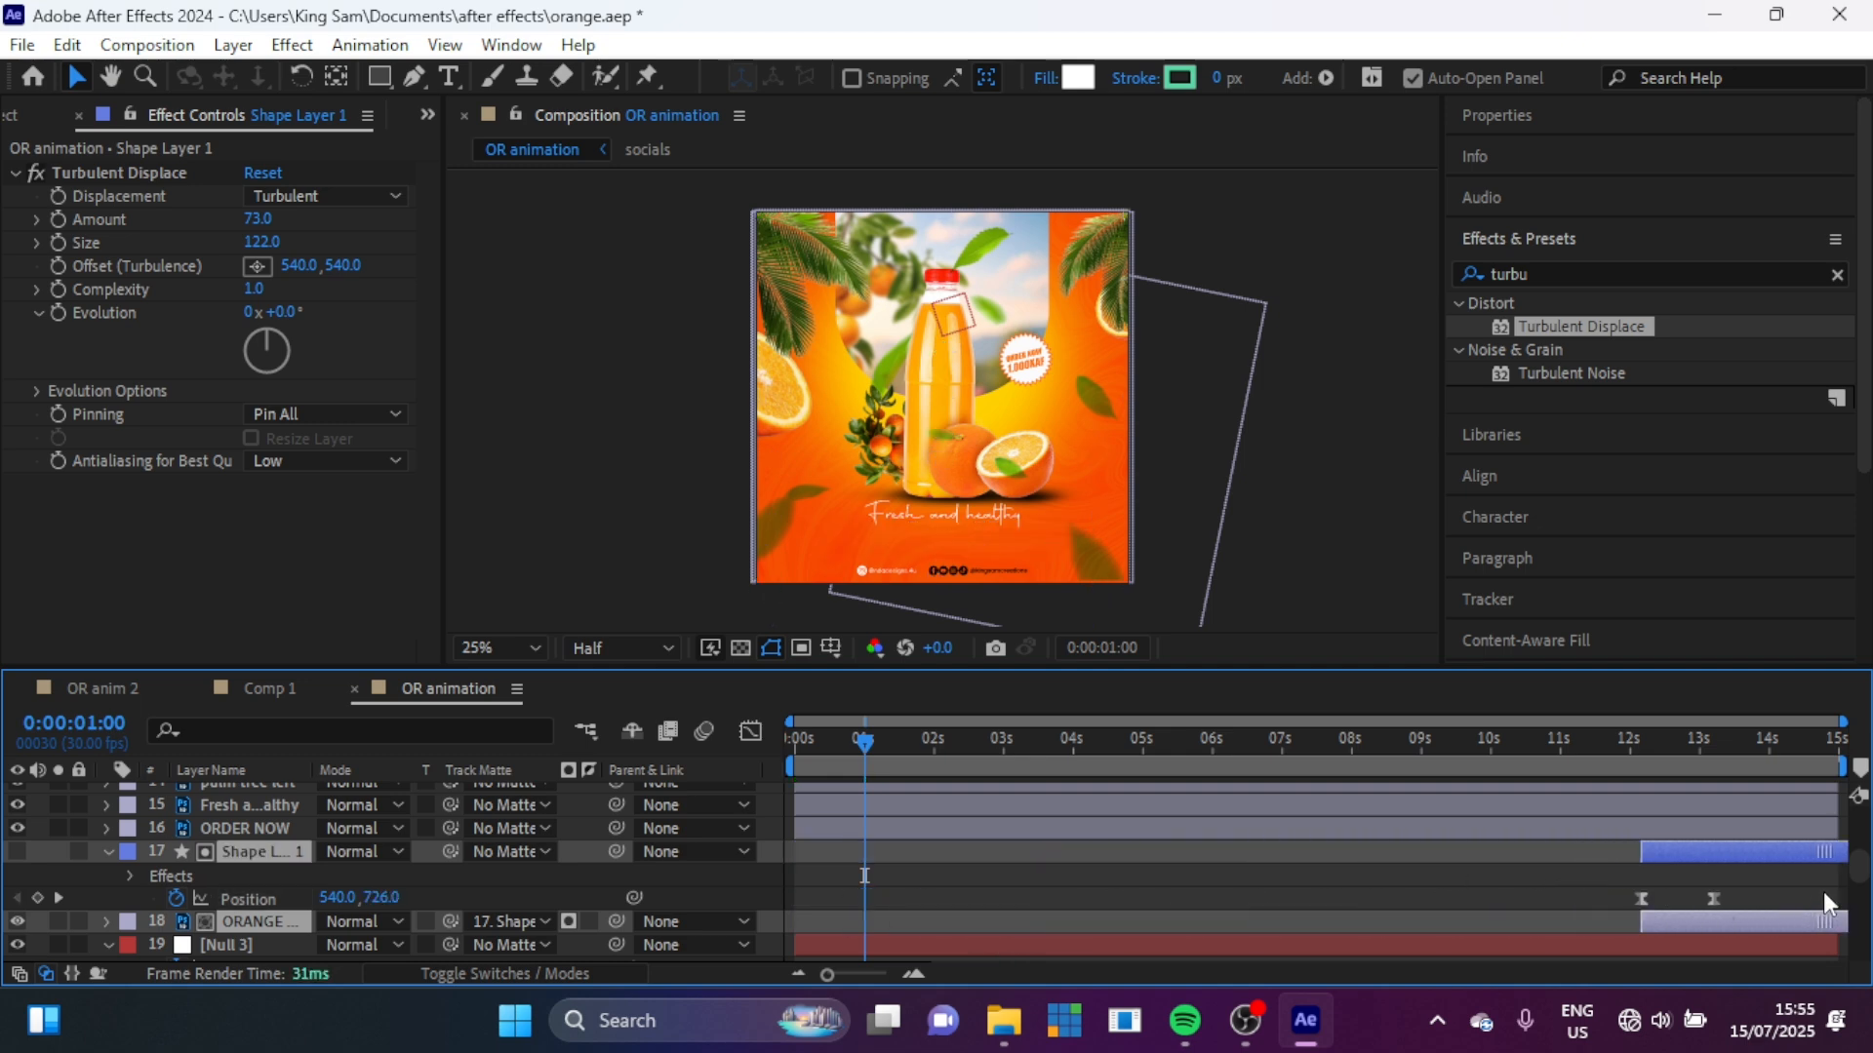
click(1680, 741)
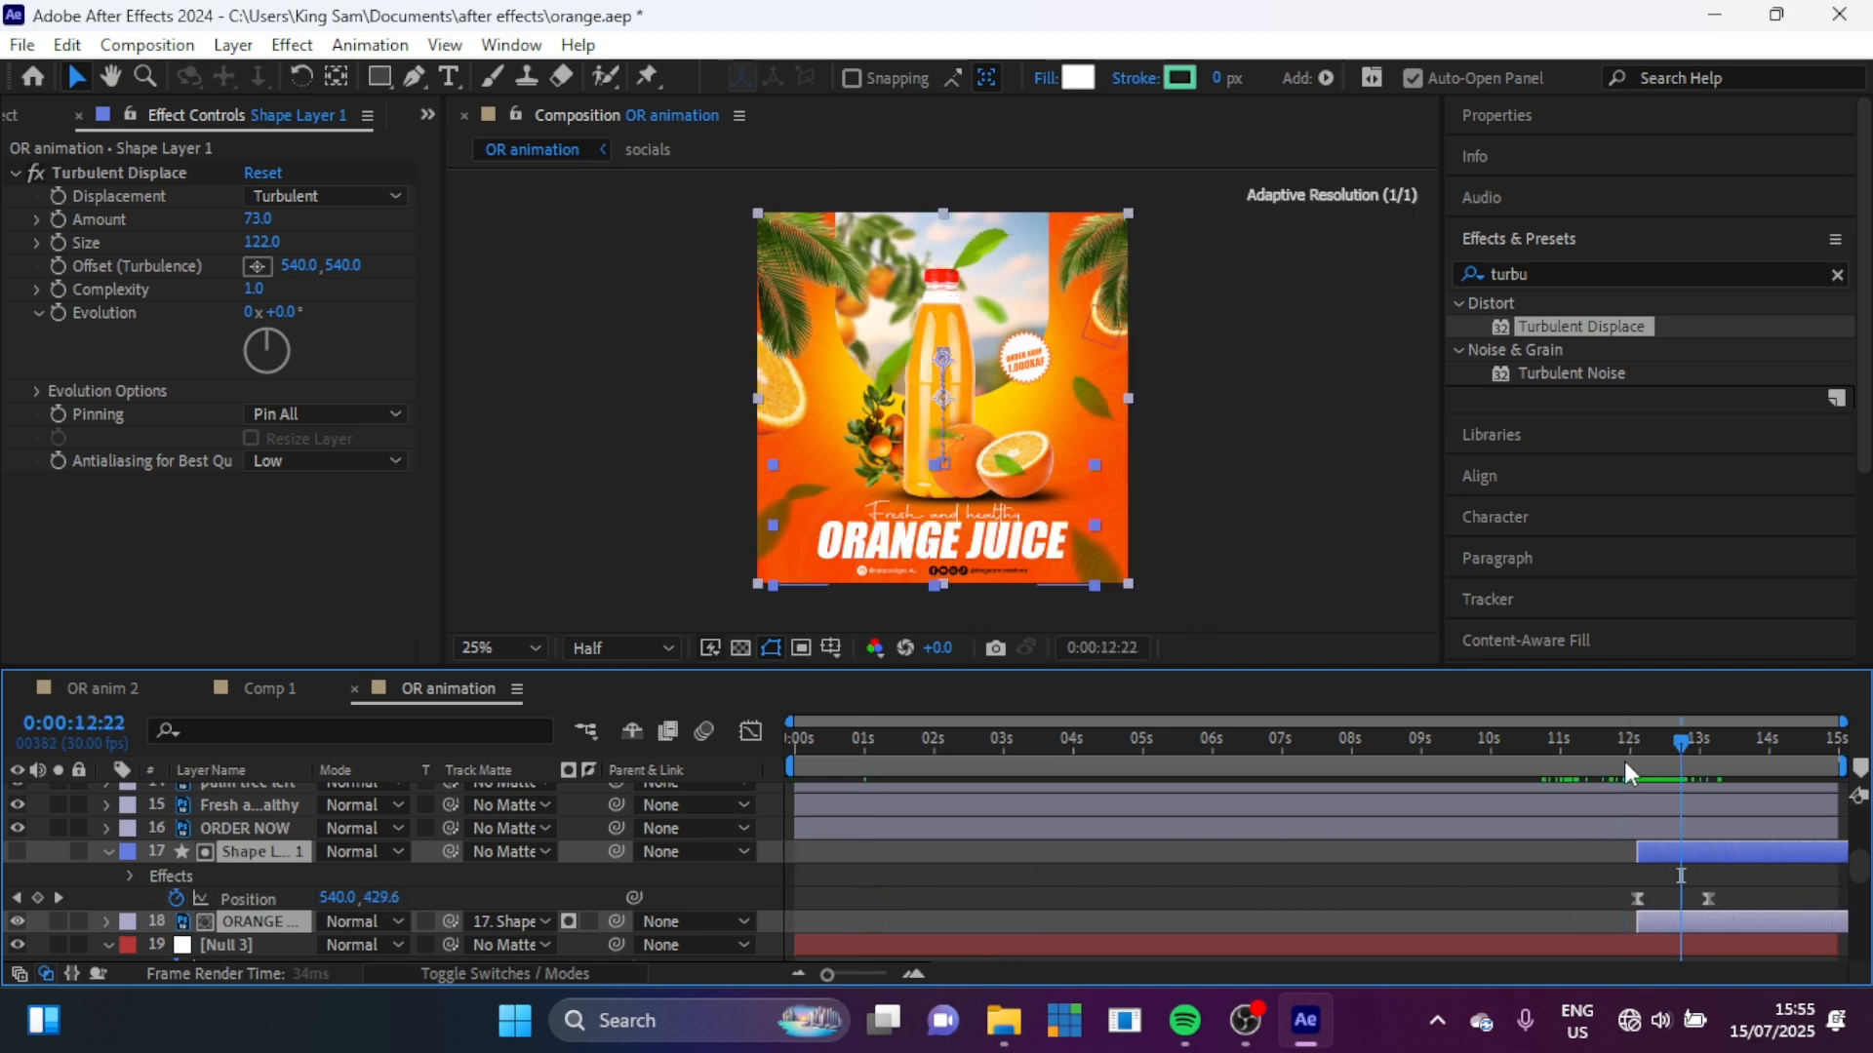
drag(1707, 899, 1740, 901)
key(Home)
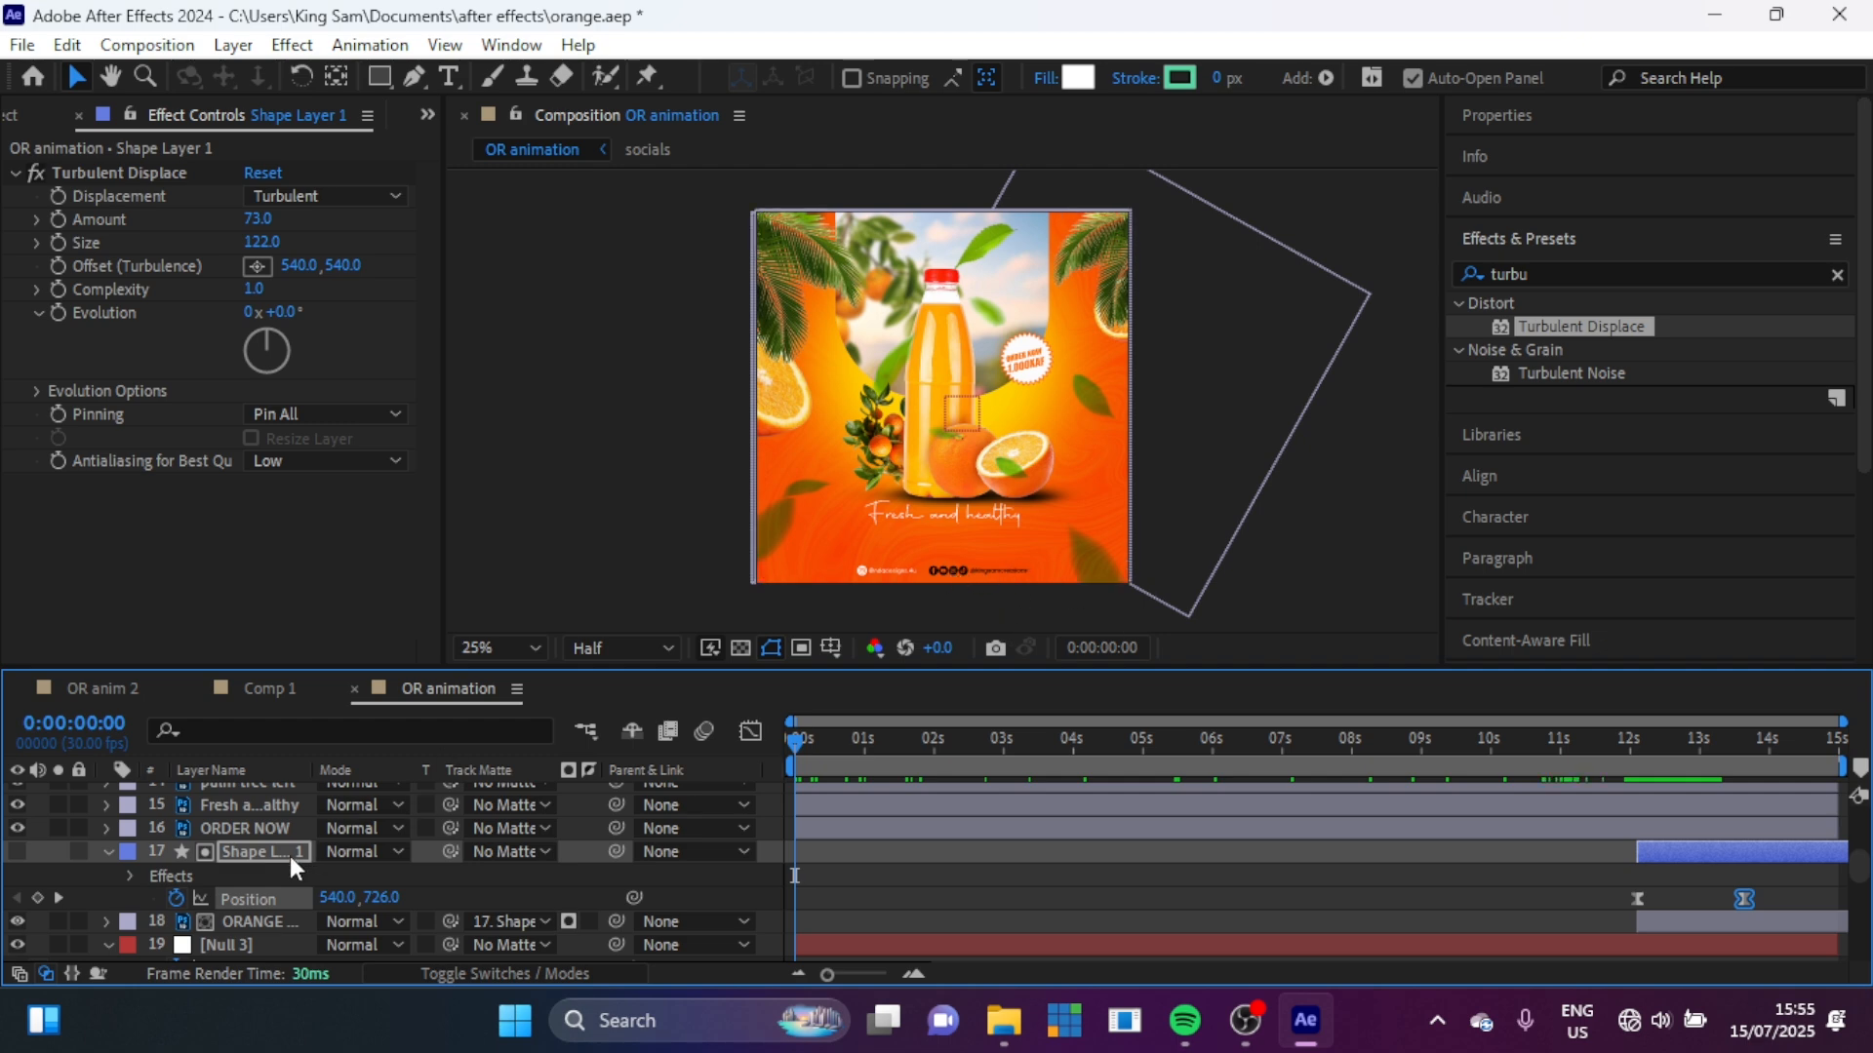
Step: Apply a Fill effect to the socials layer with white sampled from the seal, then deselect the layer
scroll(287, 865, down, 5)
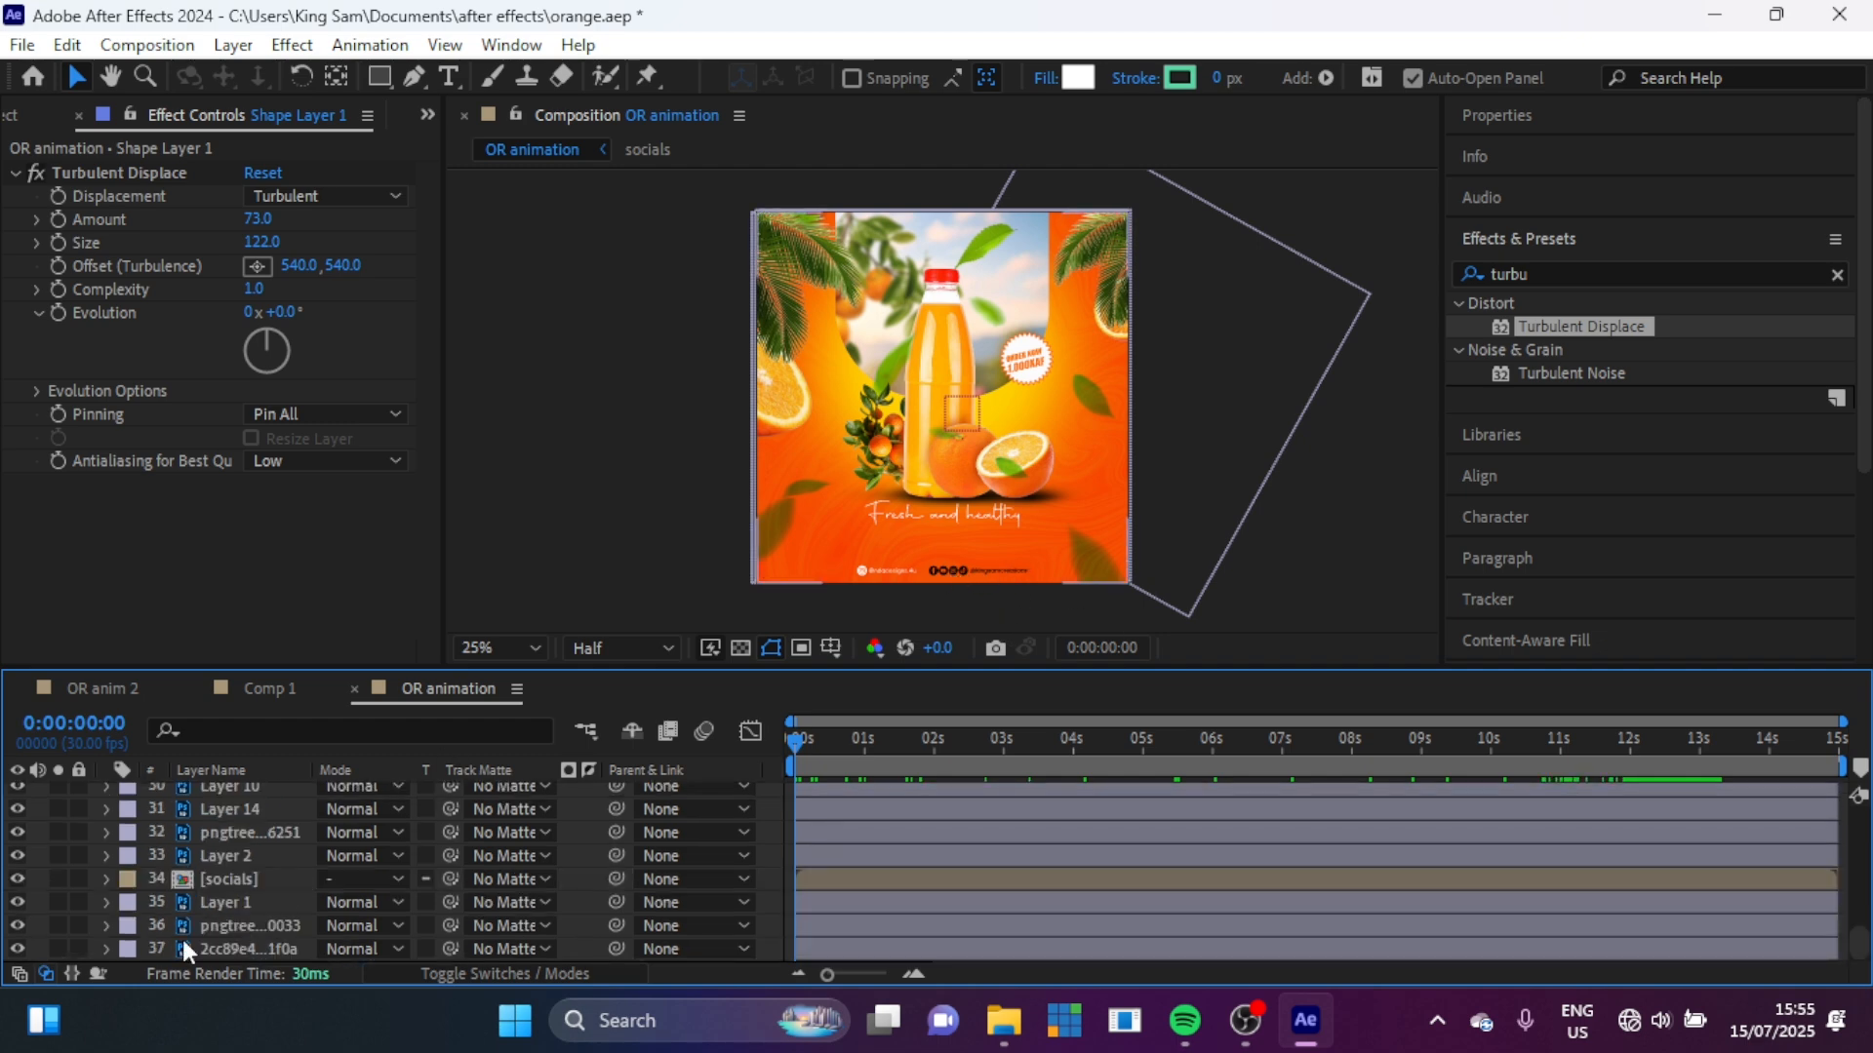
click(232, 881)
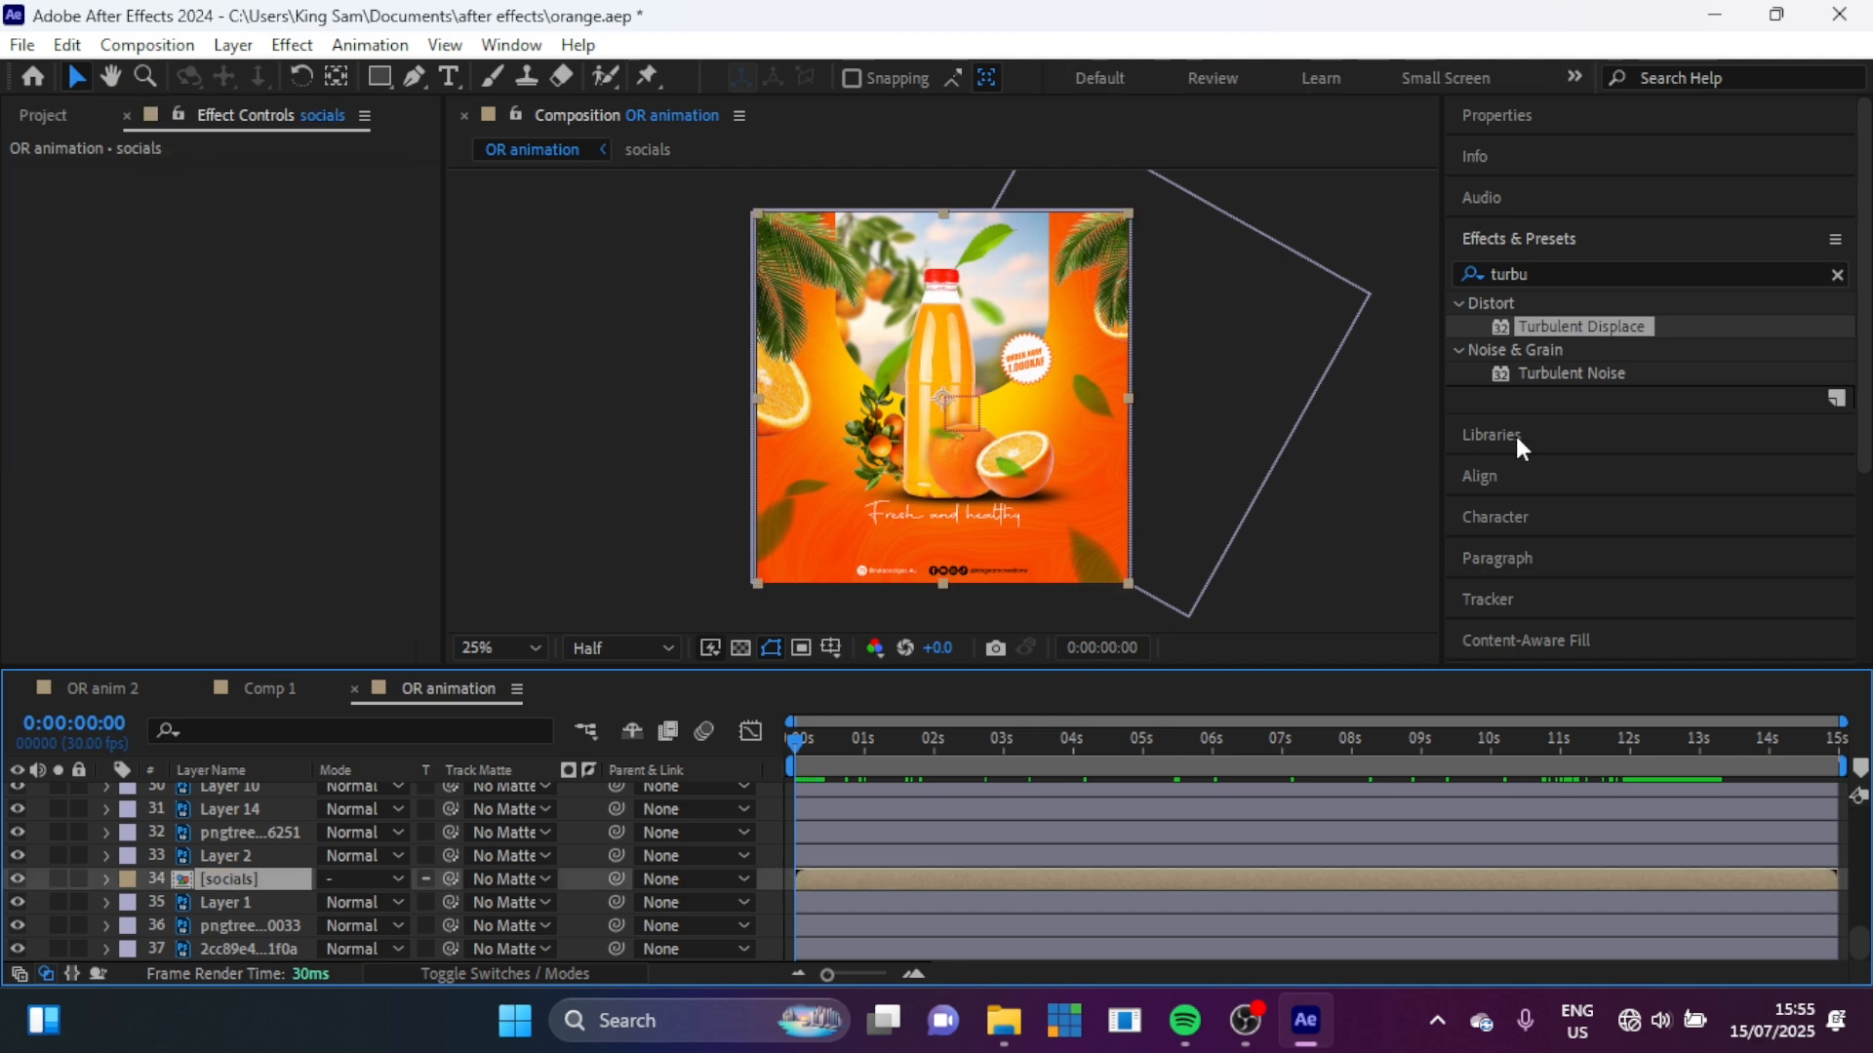
click(1531, 266)
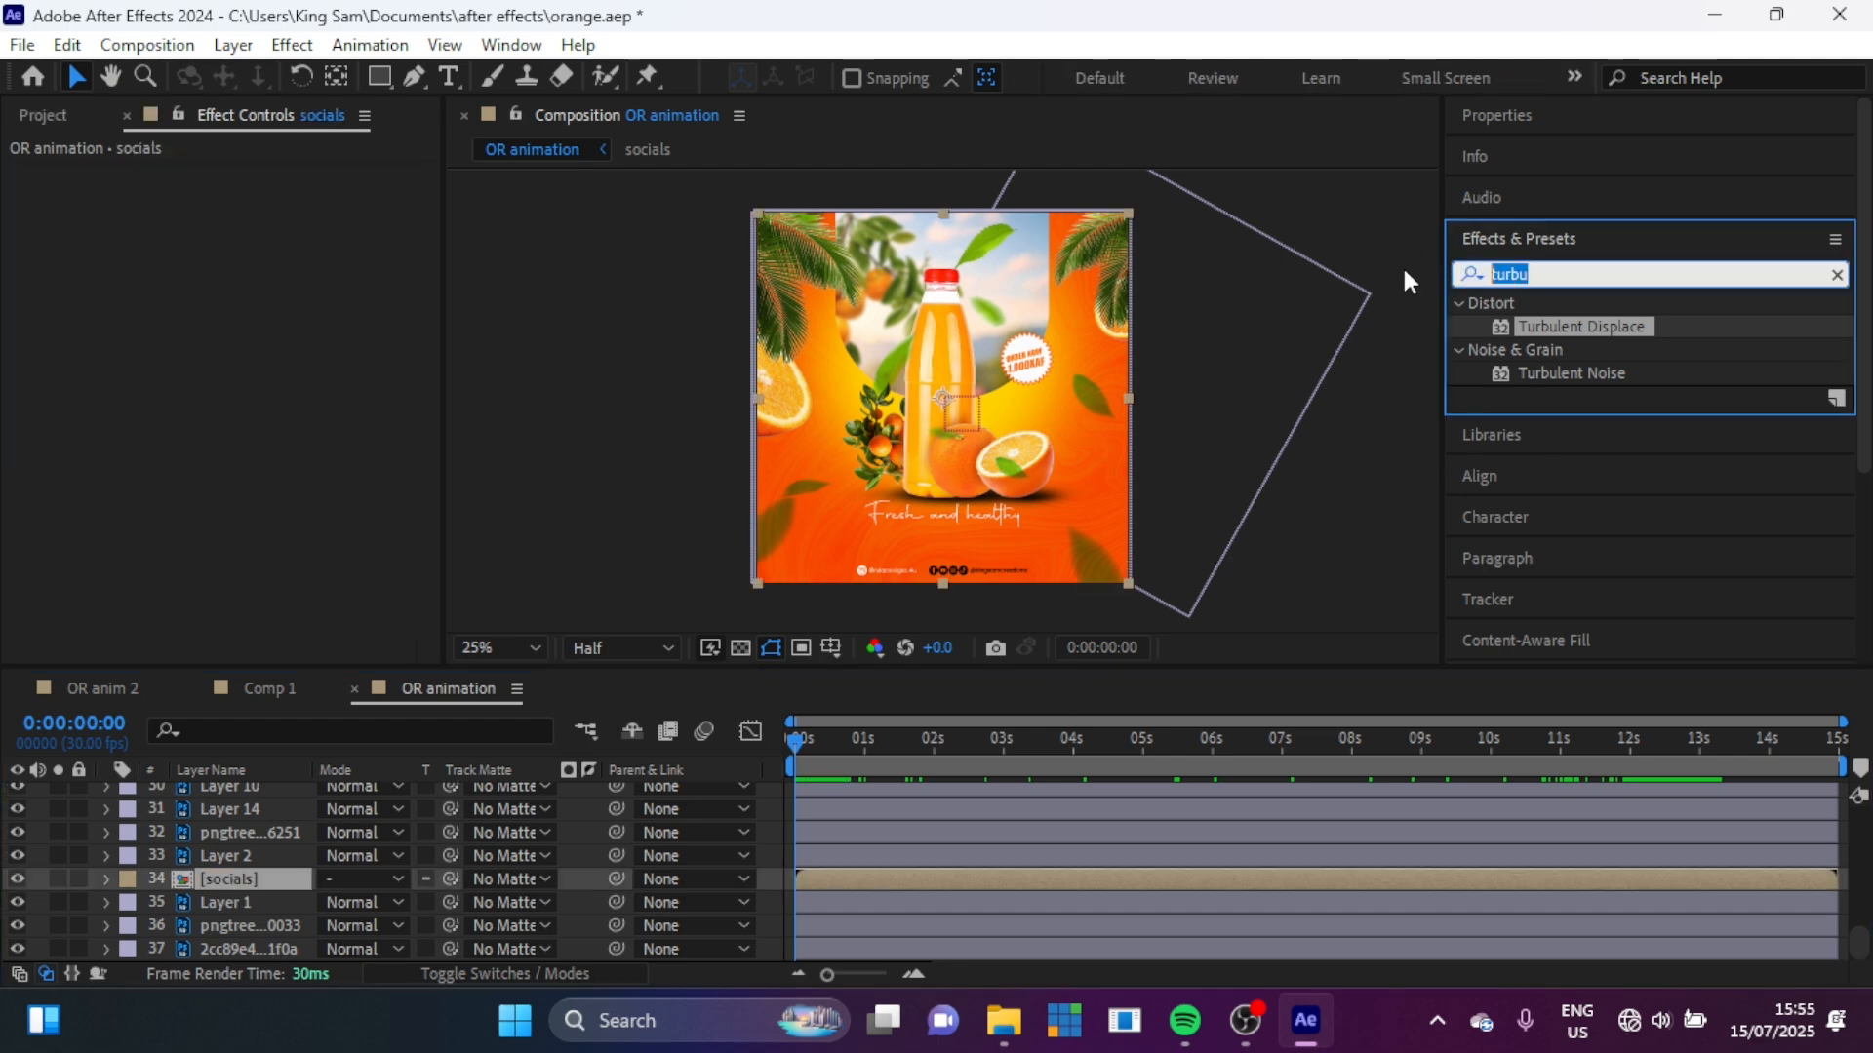
text(fill)
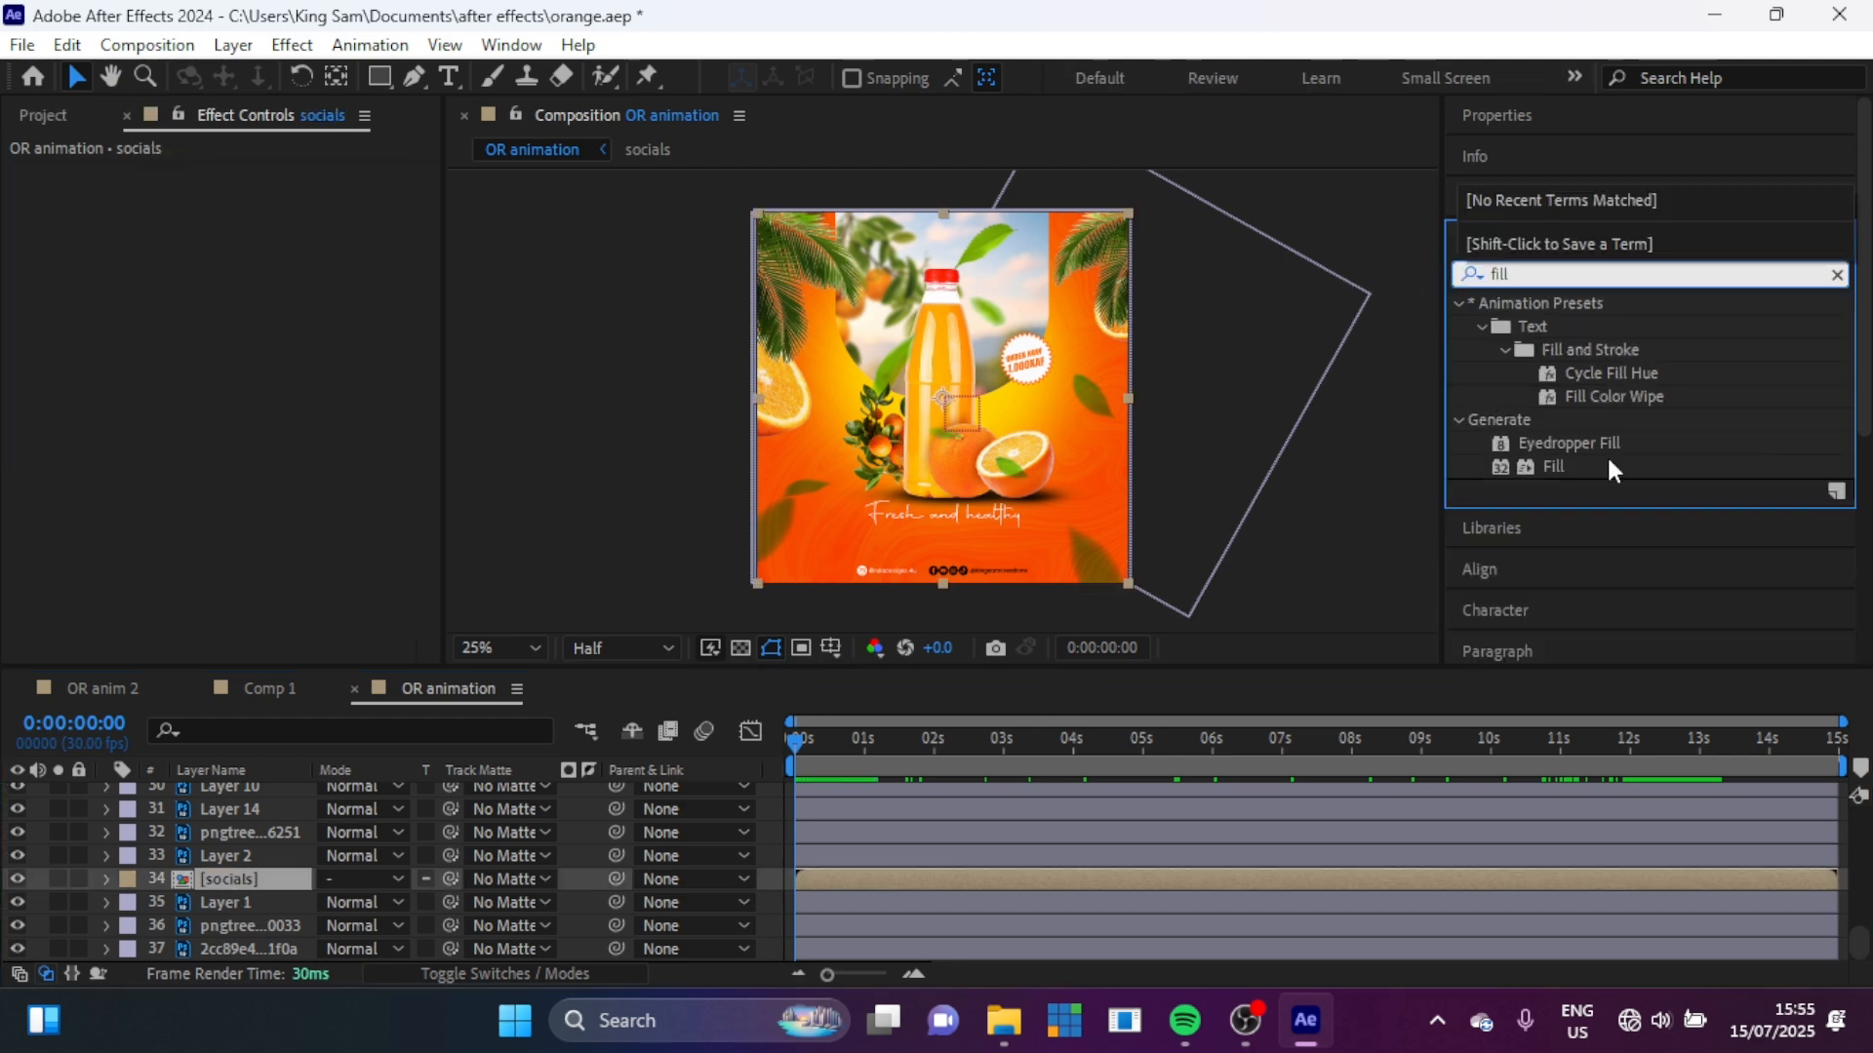
double_click(1553, 466)
click(292, 243)
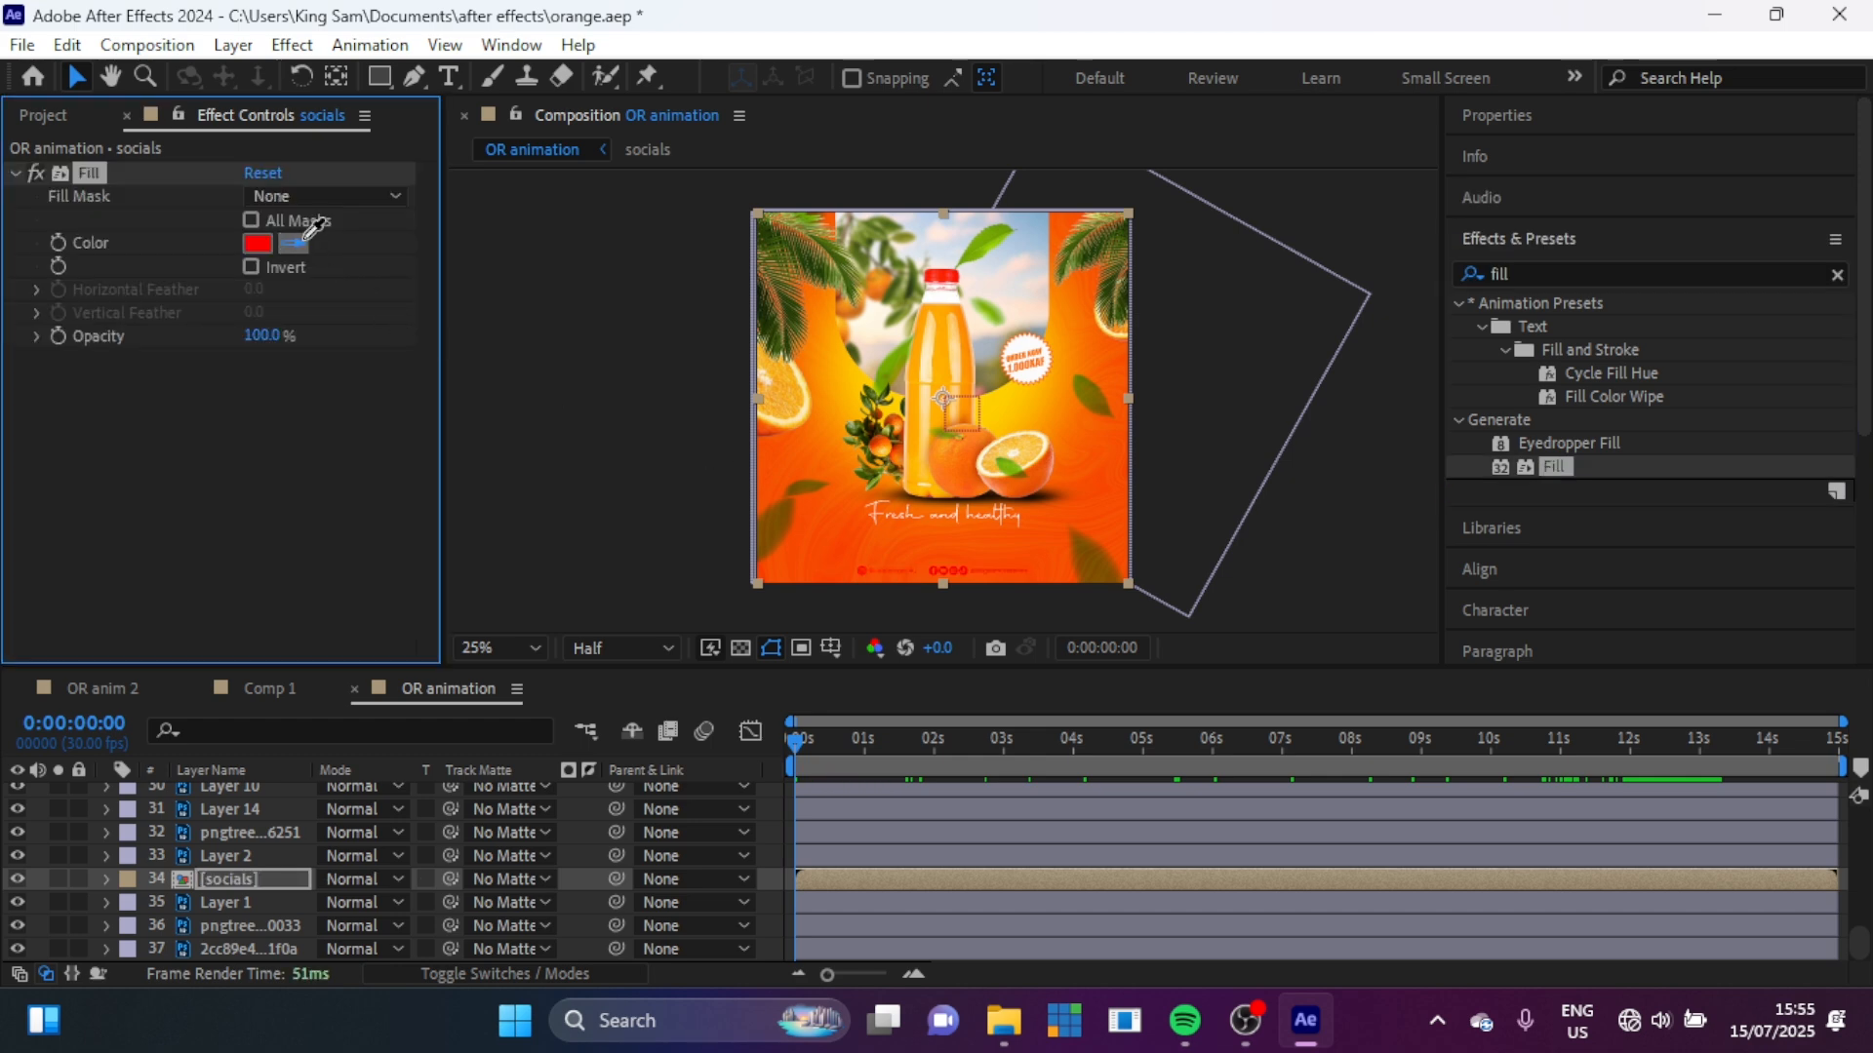
click(1027, 343)
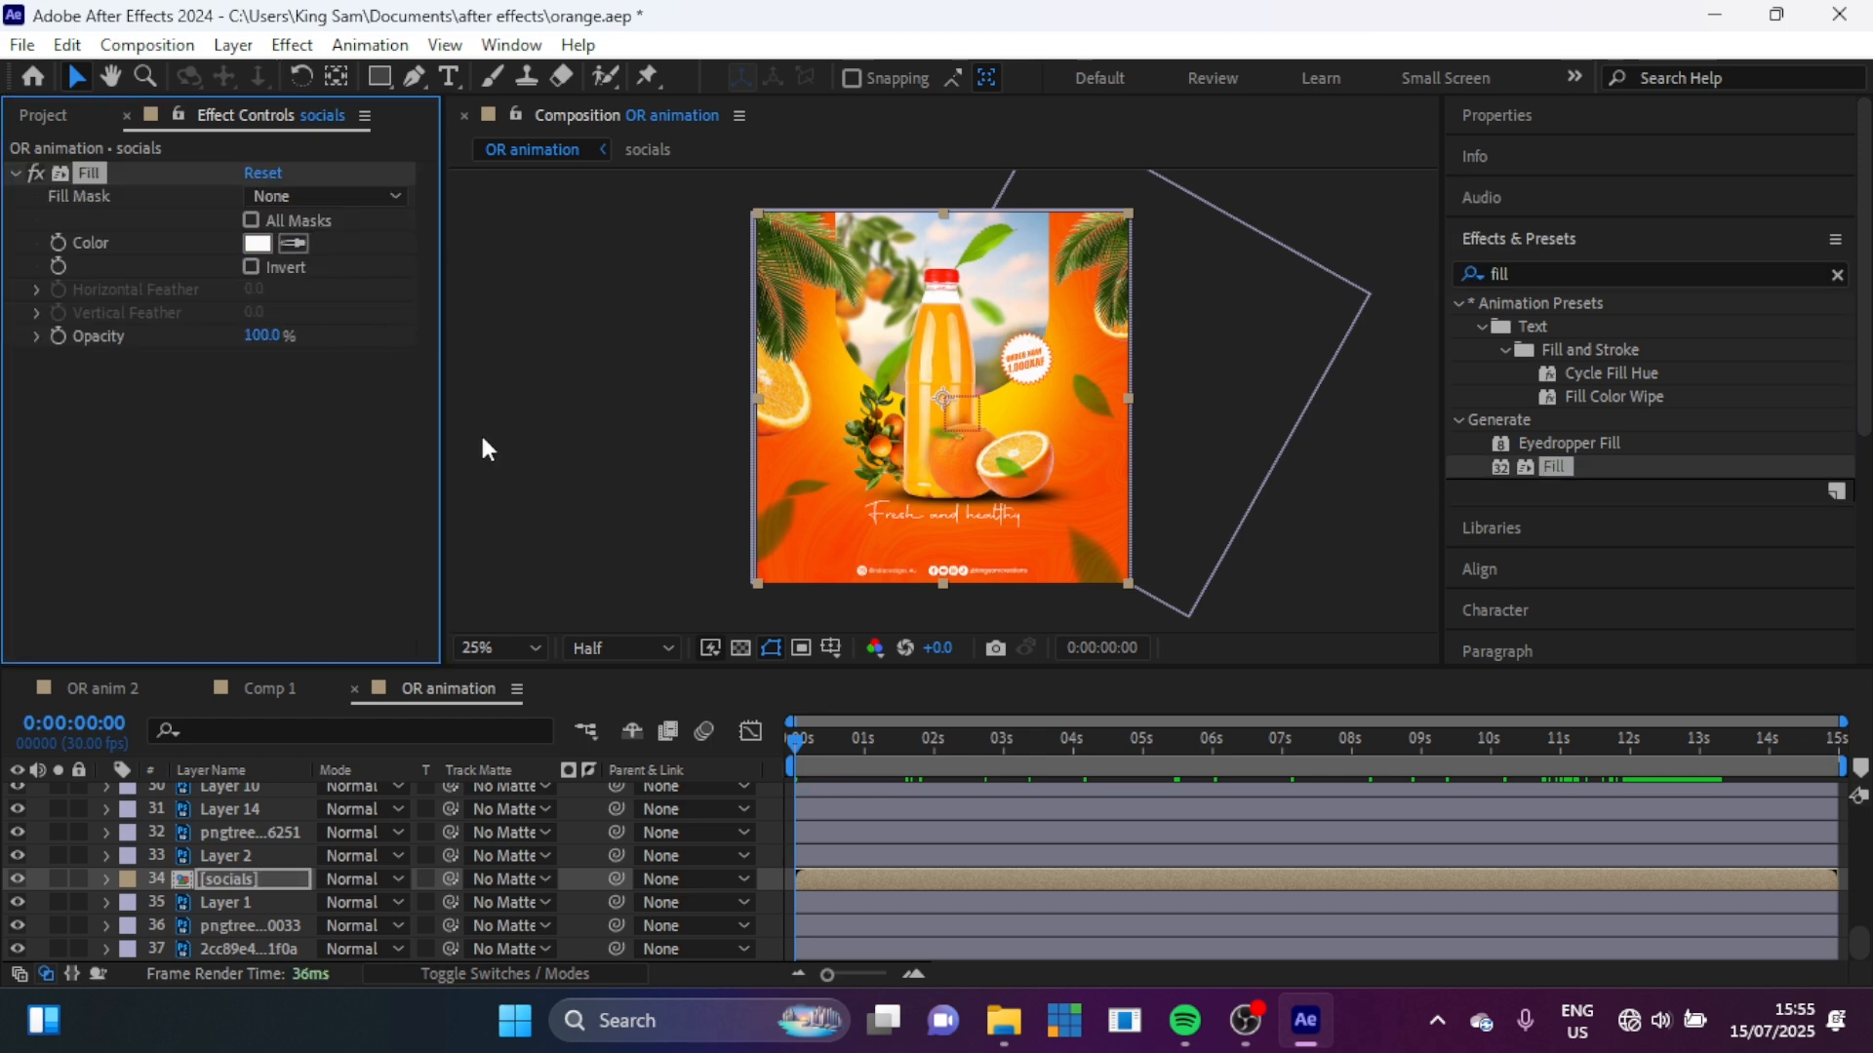
click(194, 466)
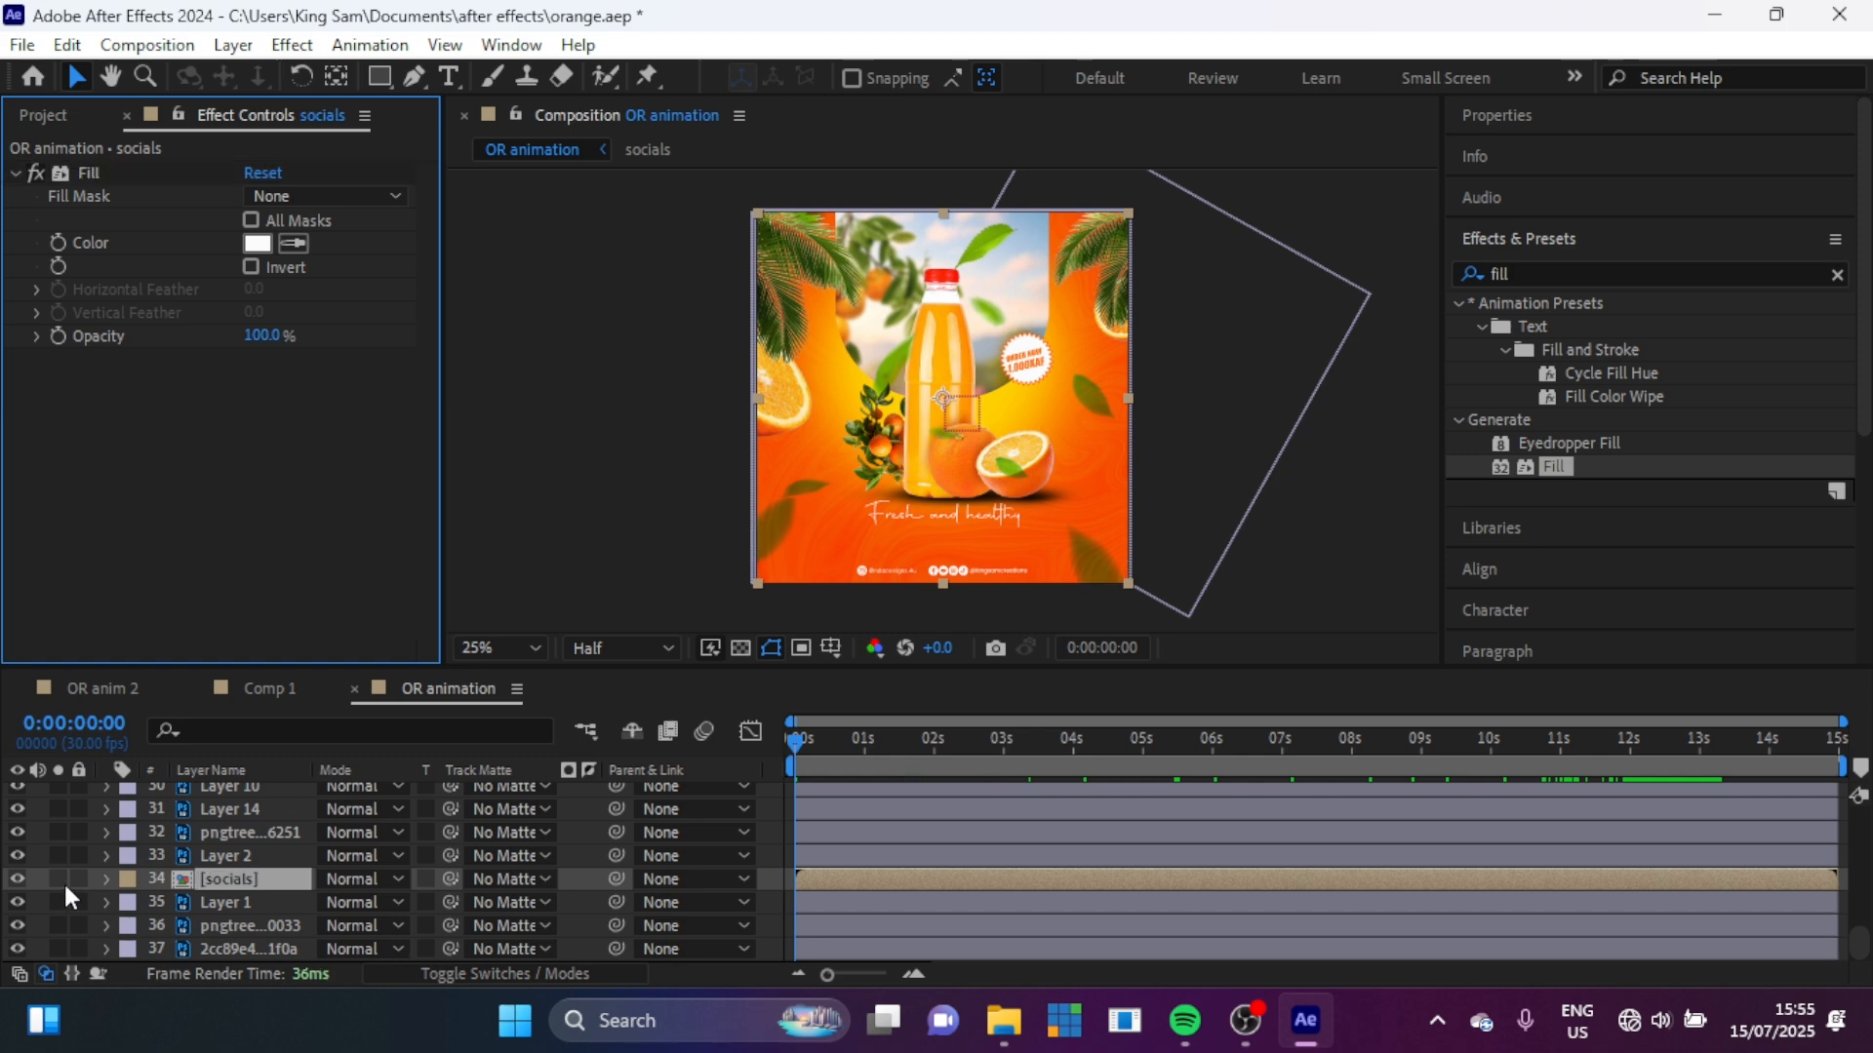
click(41, 899)
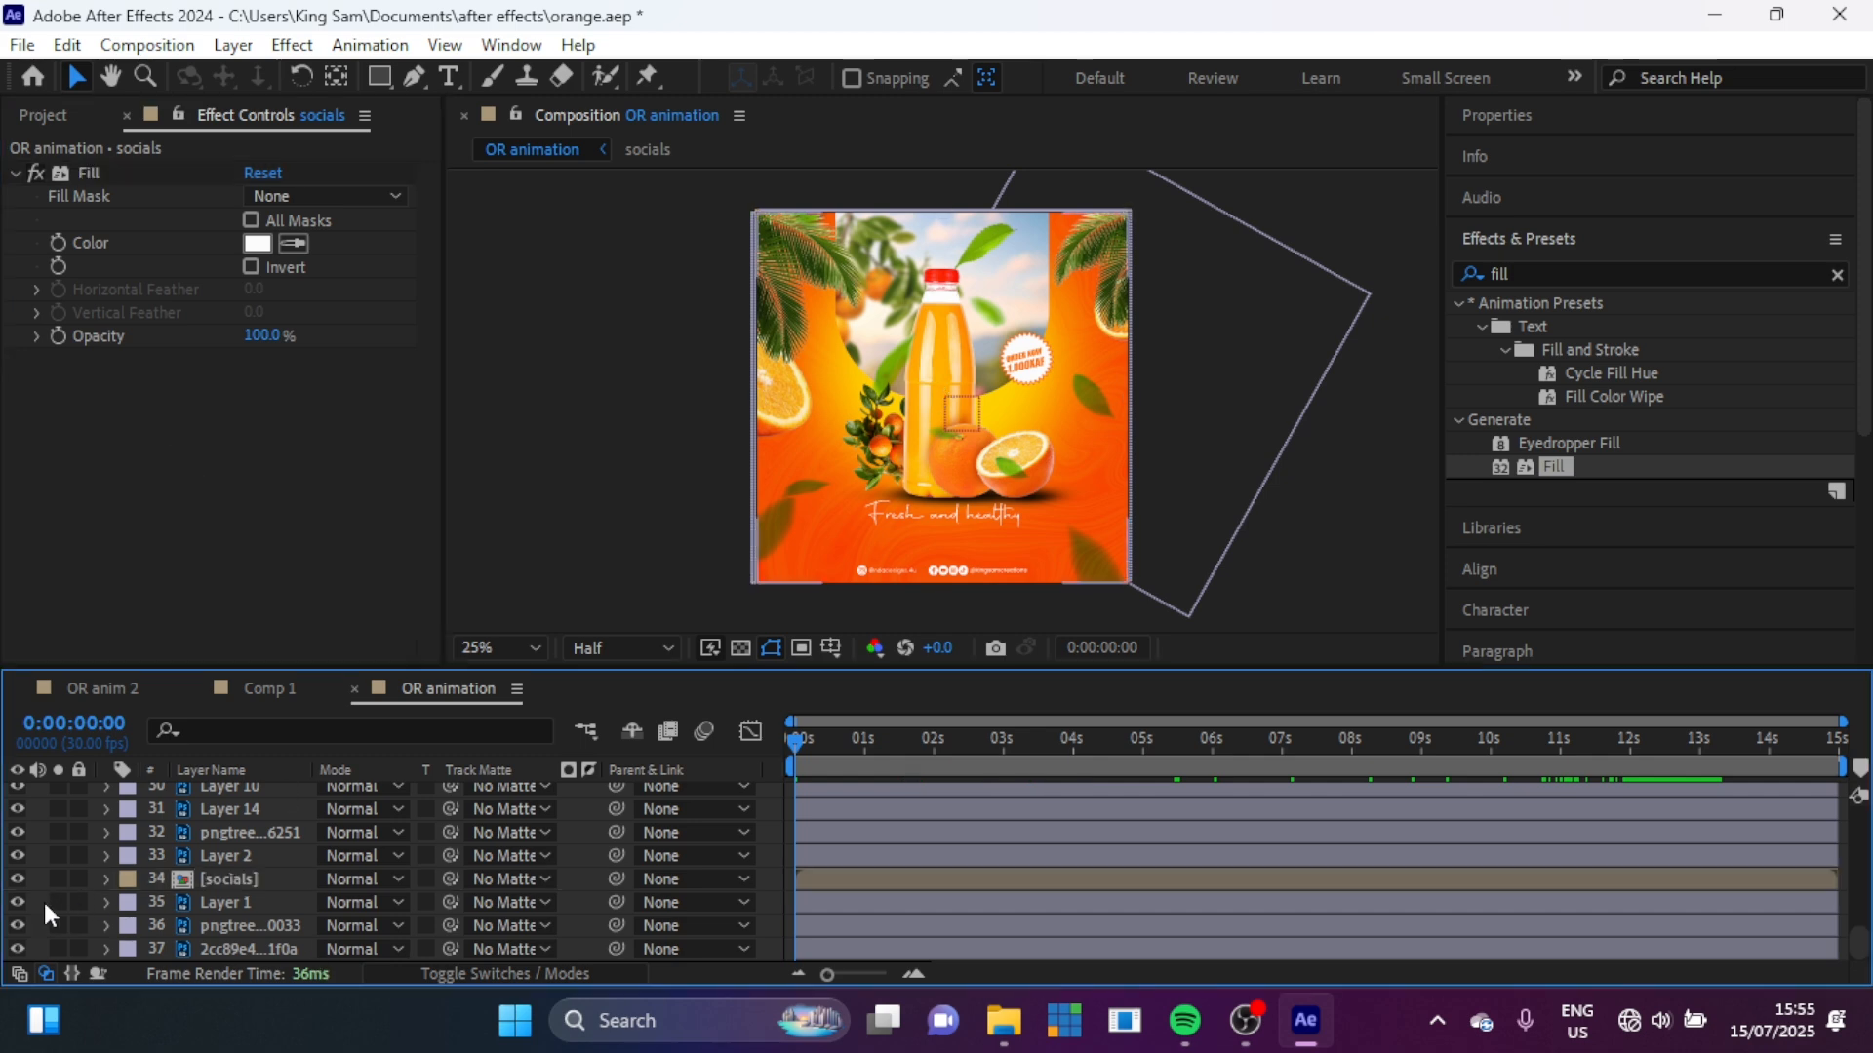
Step: Make every layer except Color Fill 1 a 3D layer, then delete the Color Fill 1 layer
click(236, 950)
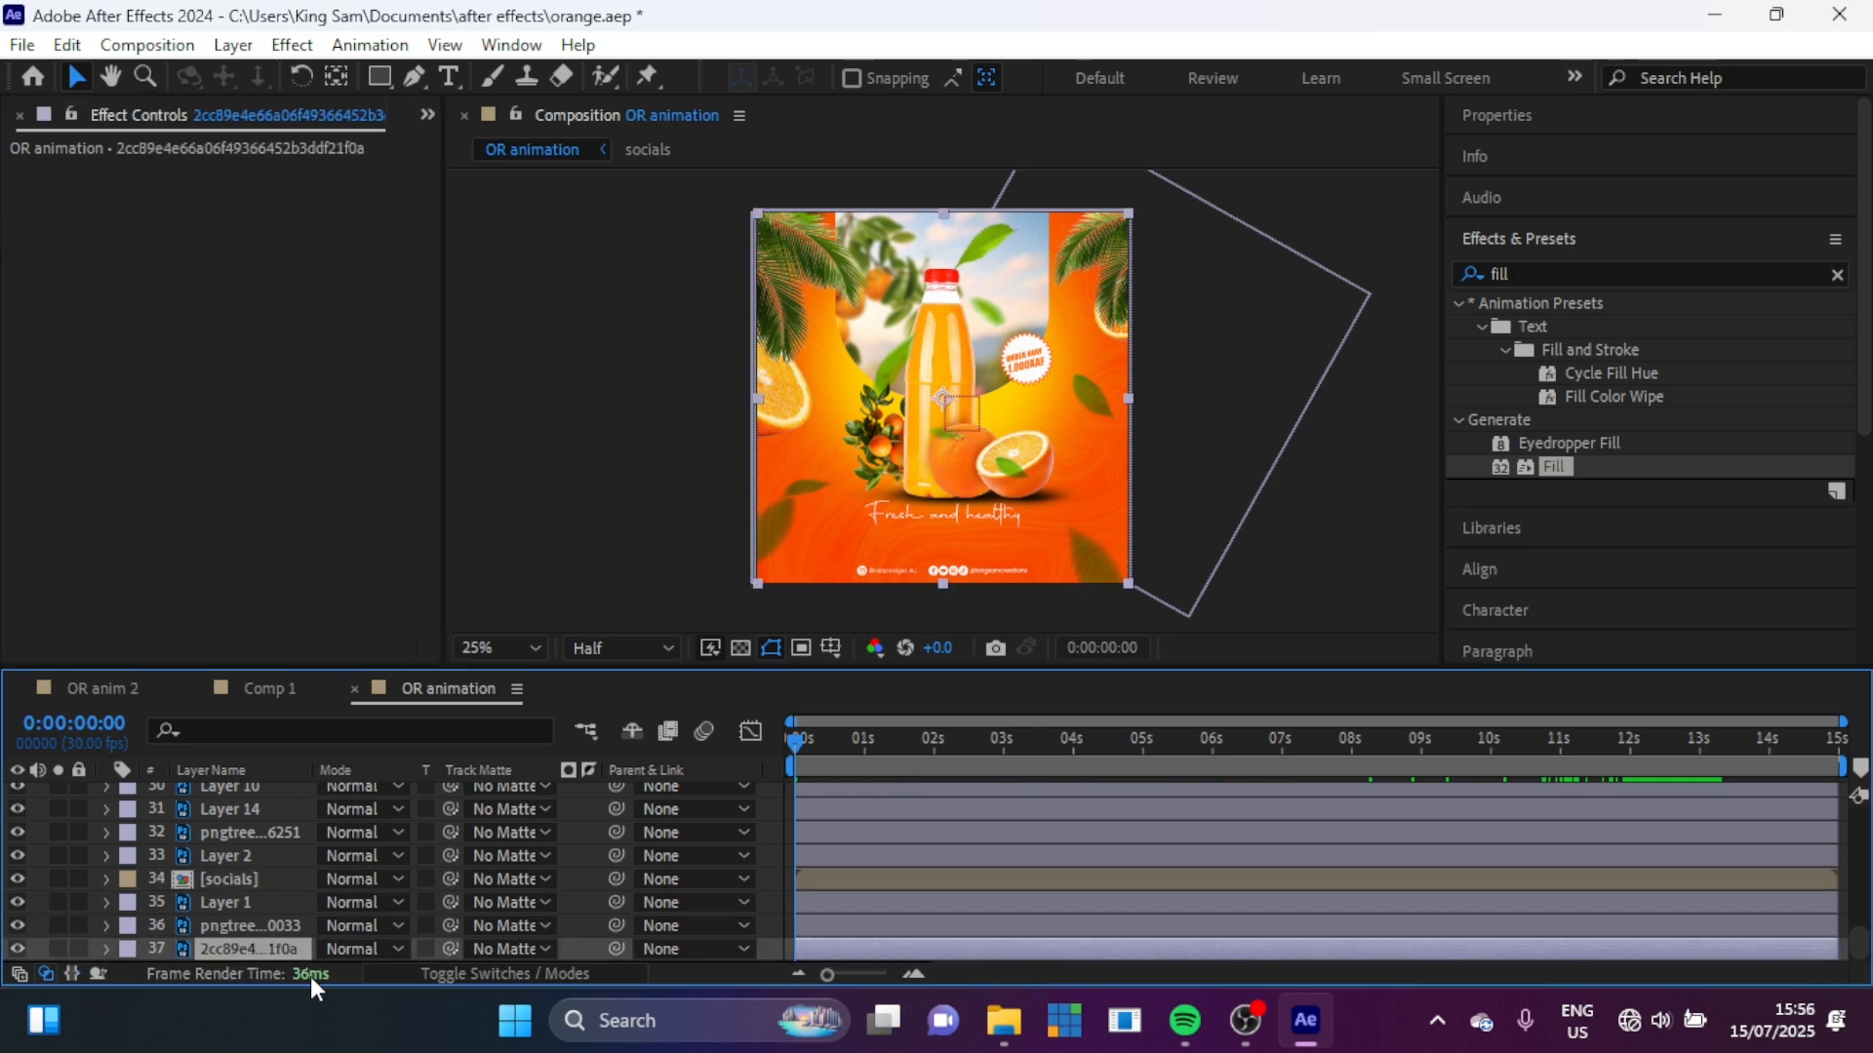
click(485, 975)
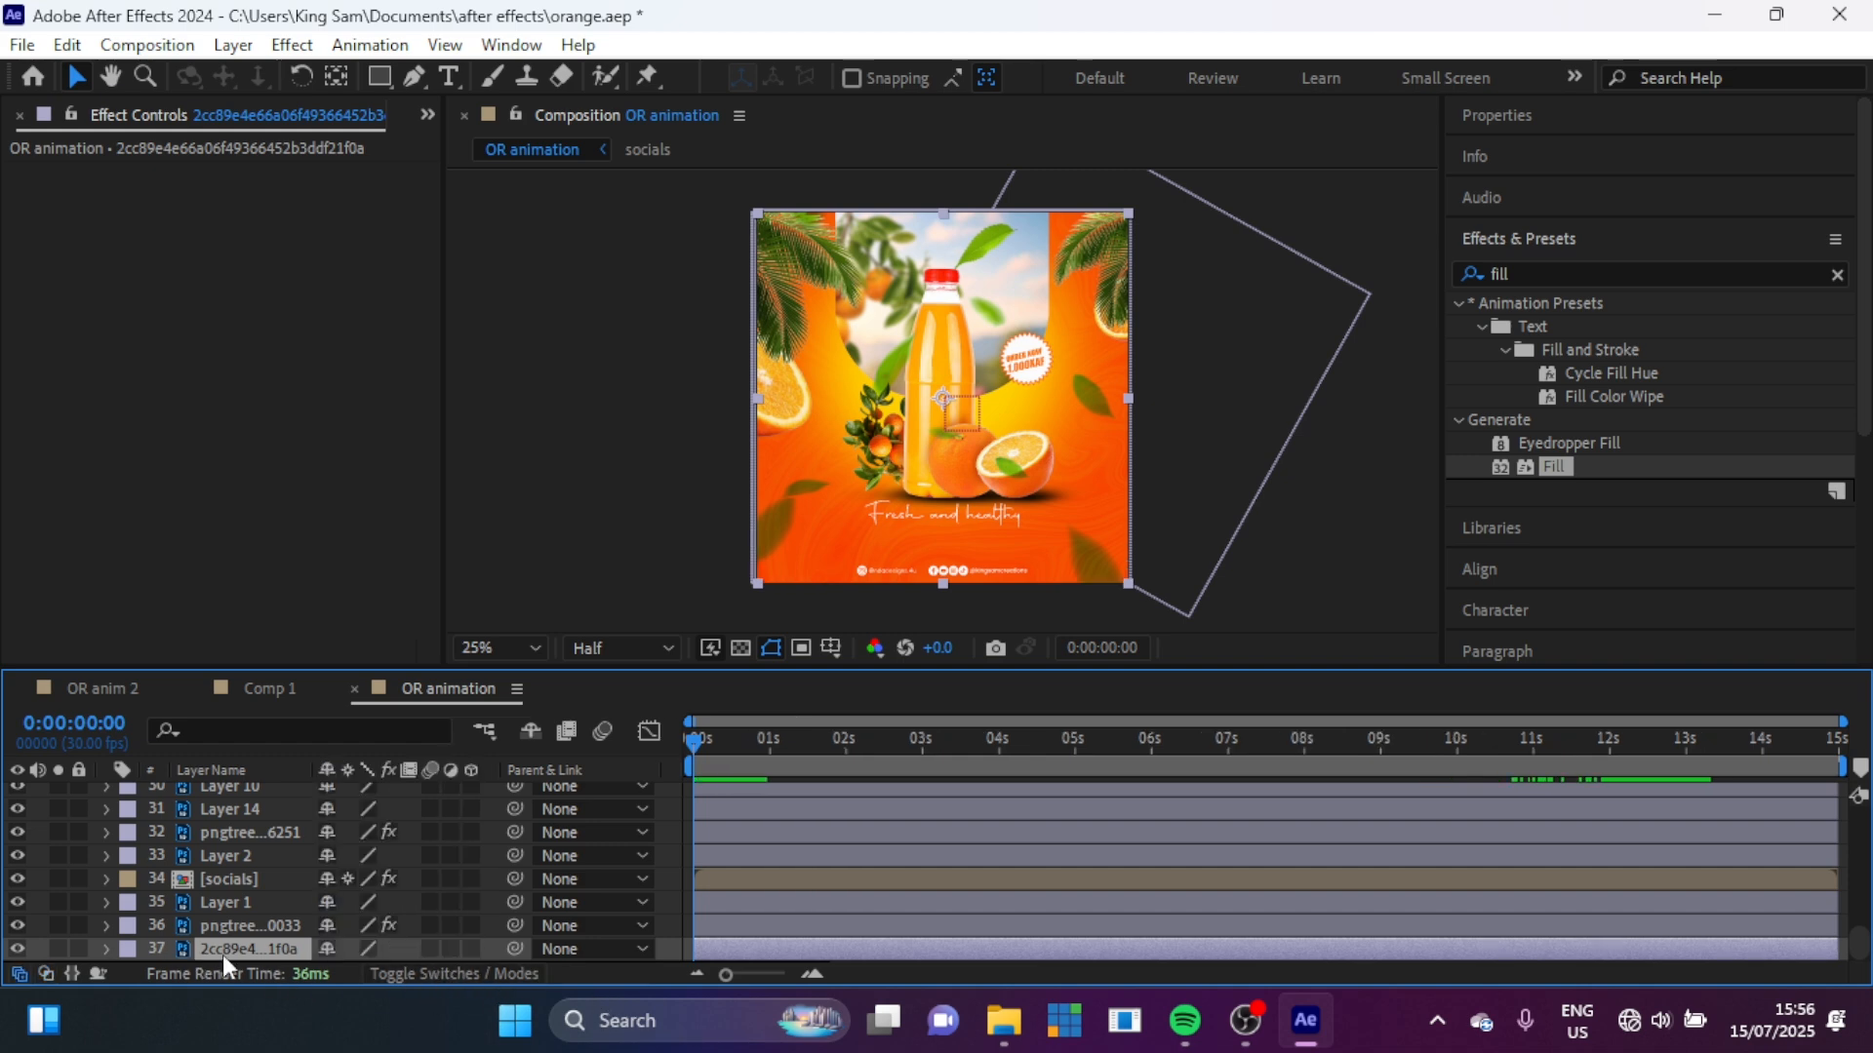
scroll(223, 951, up, 10)
key(ctrl+a)
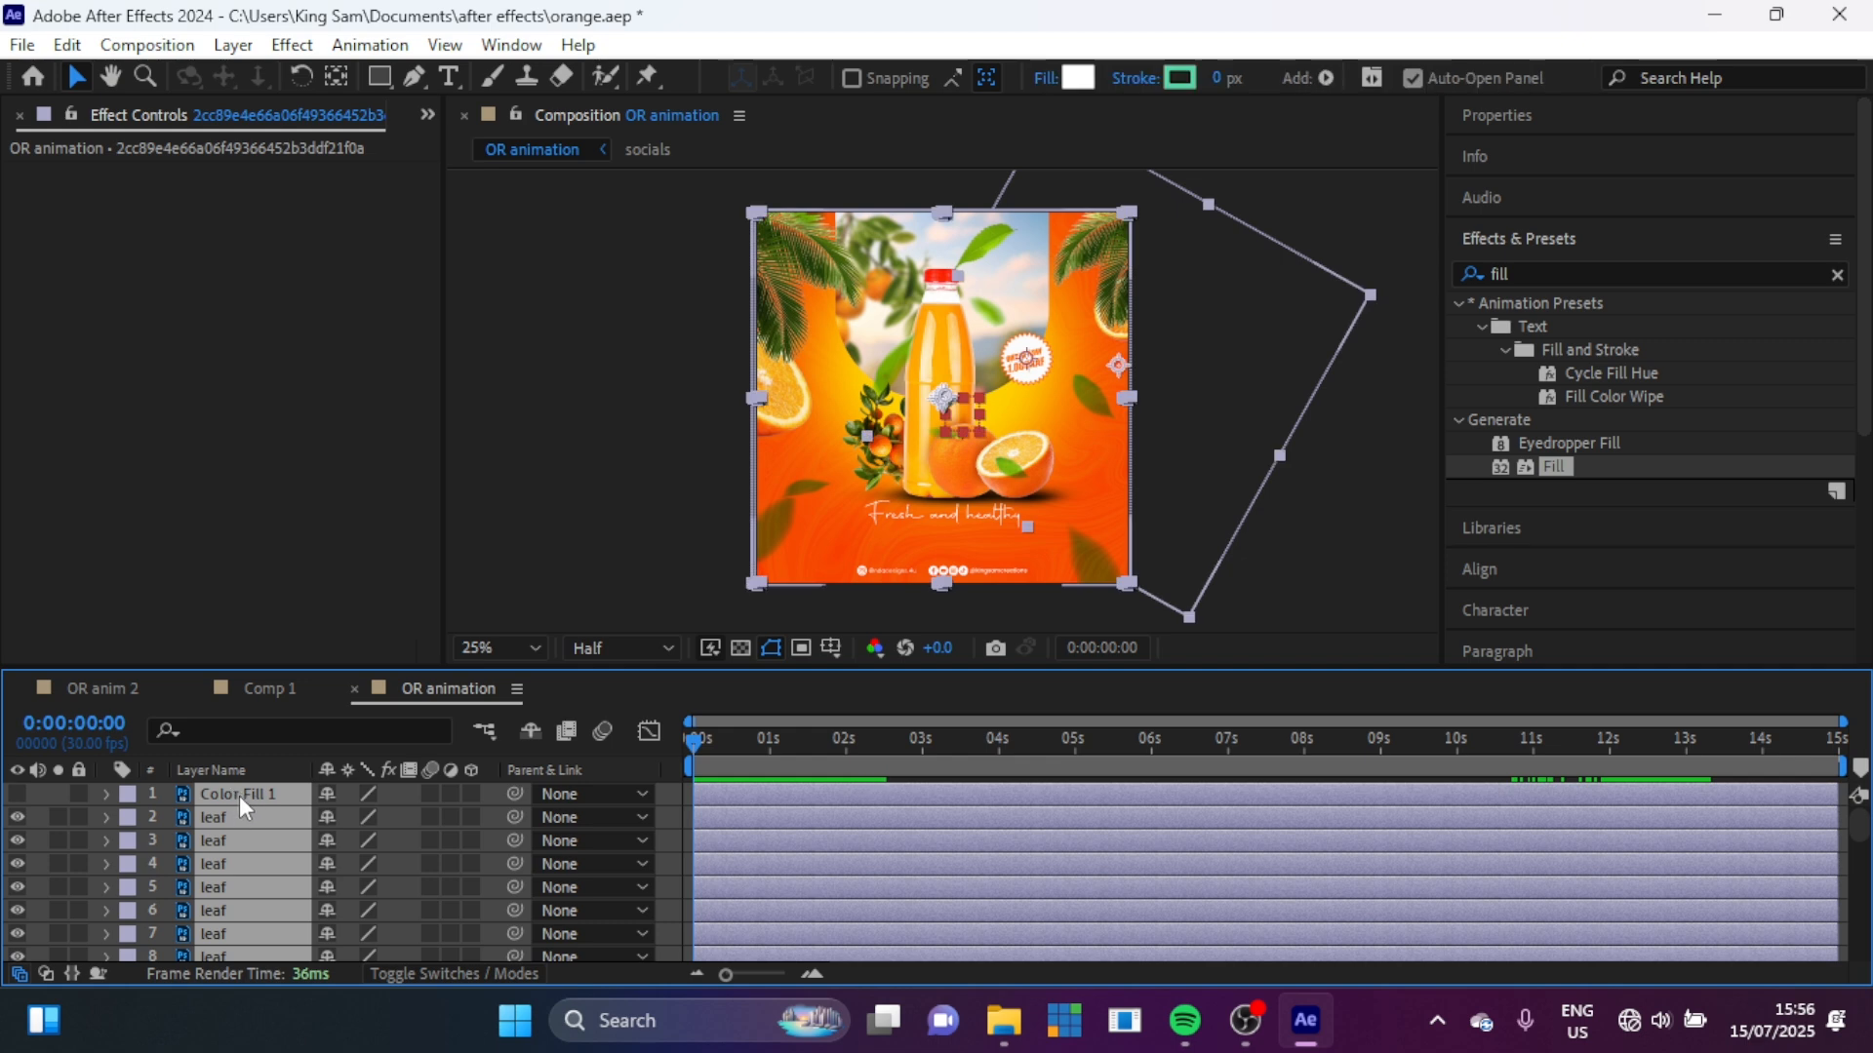
ctrl+click(242, 794)
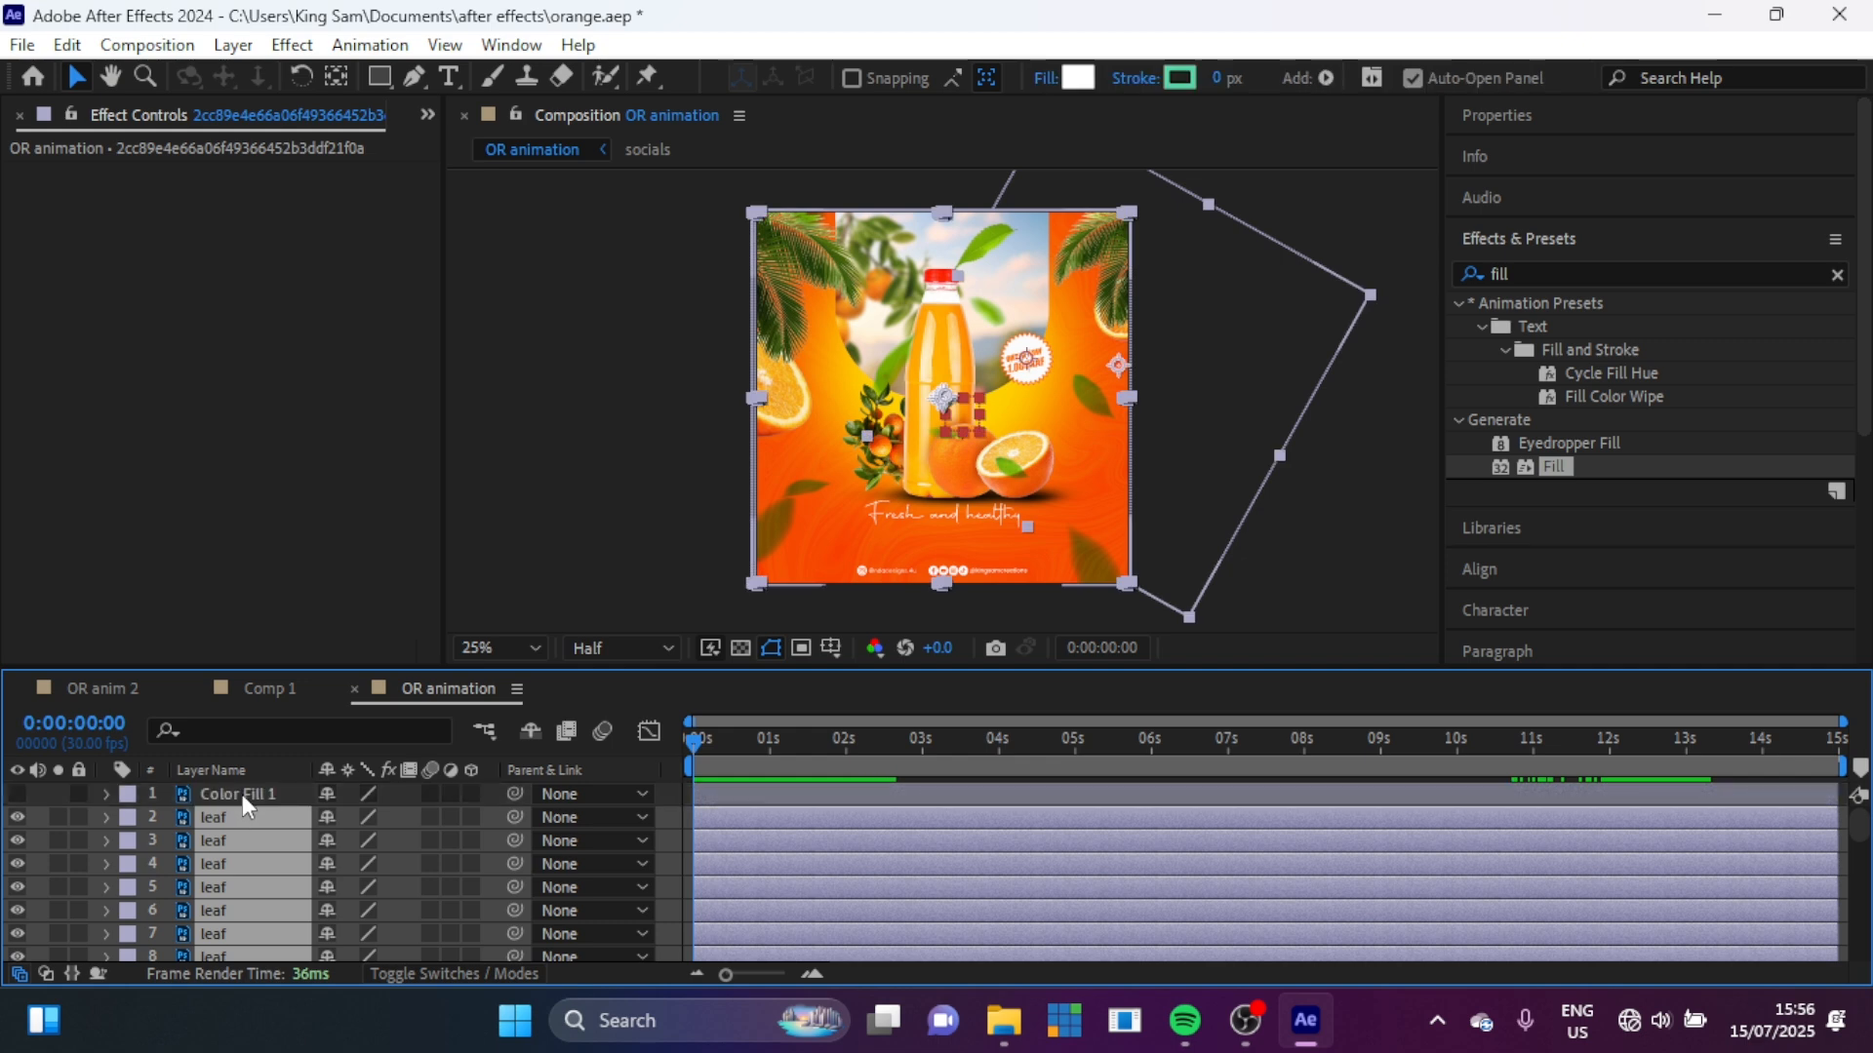
click(472, 817)
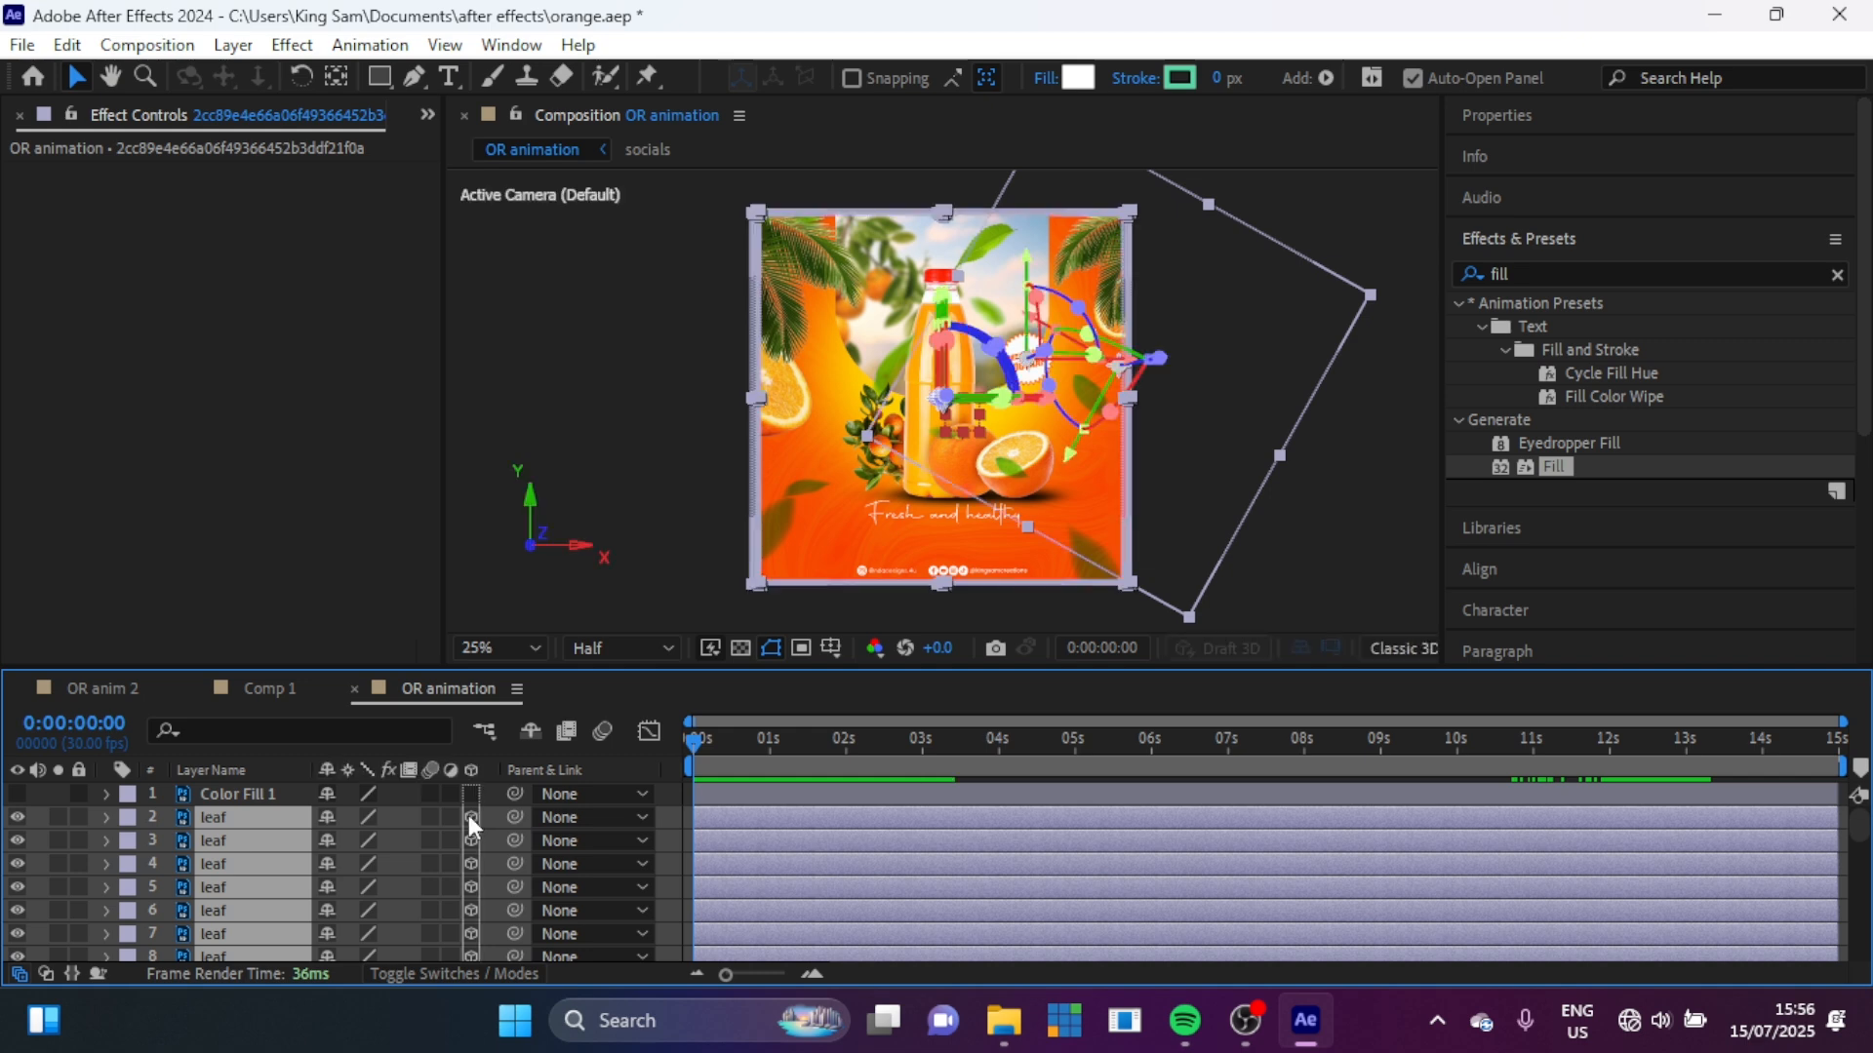
click(259, 796)
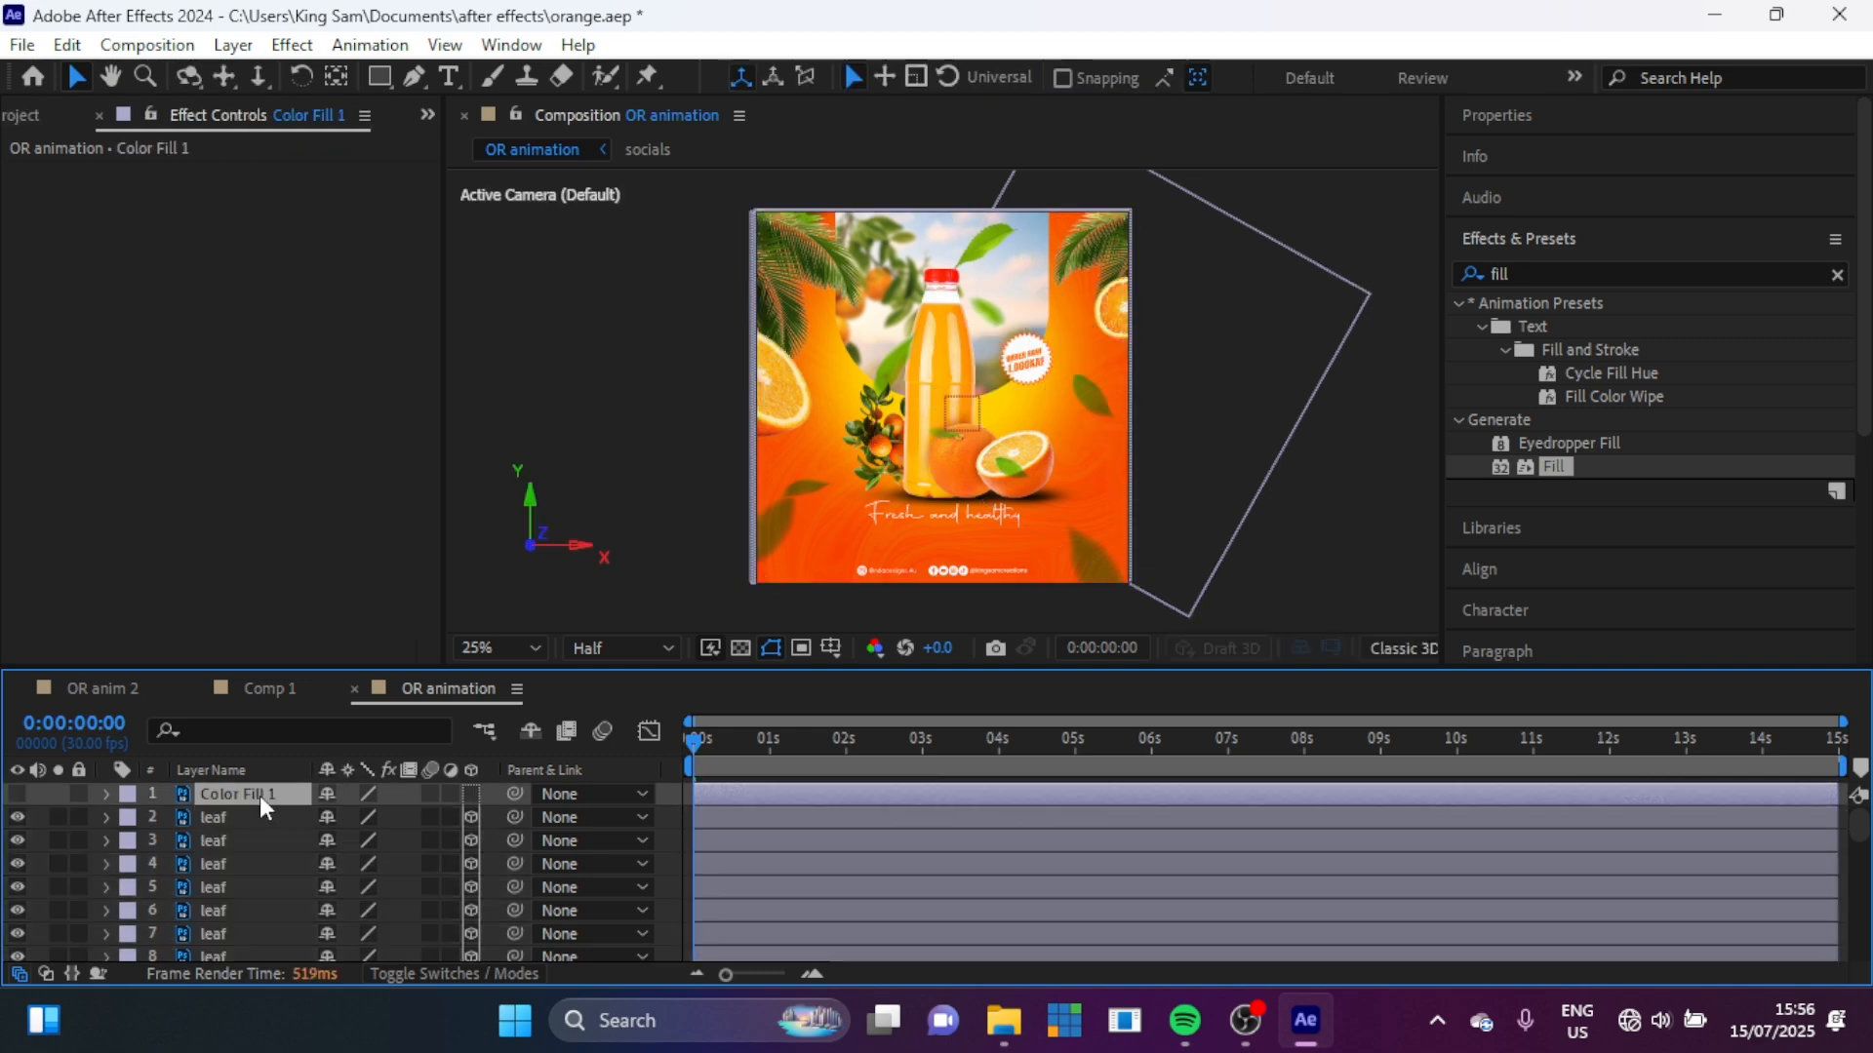
key(Delete)
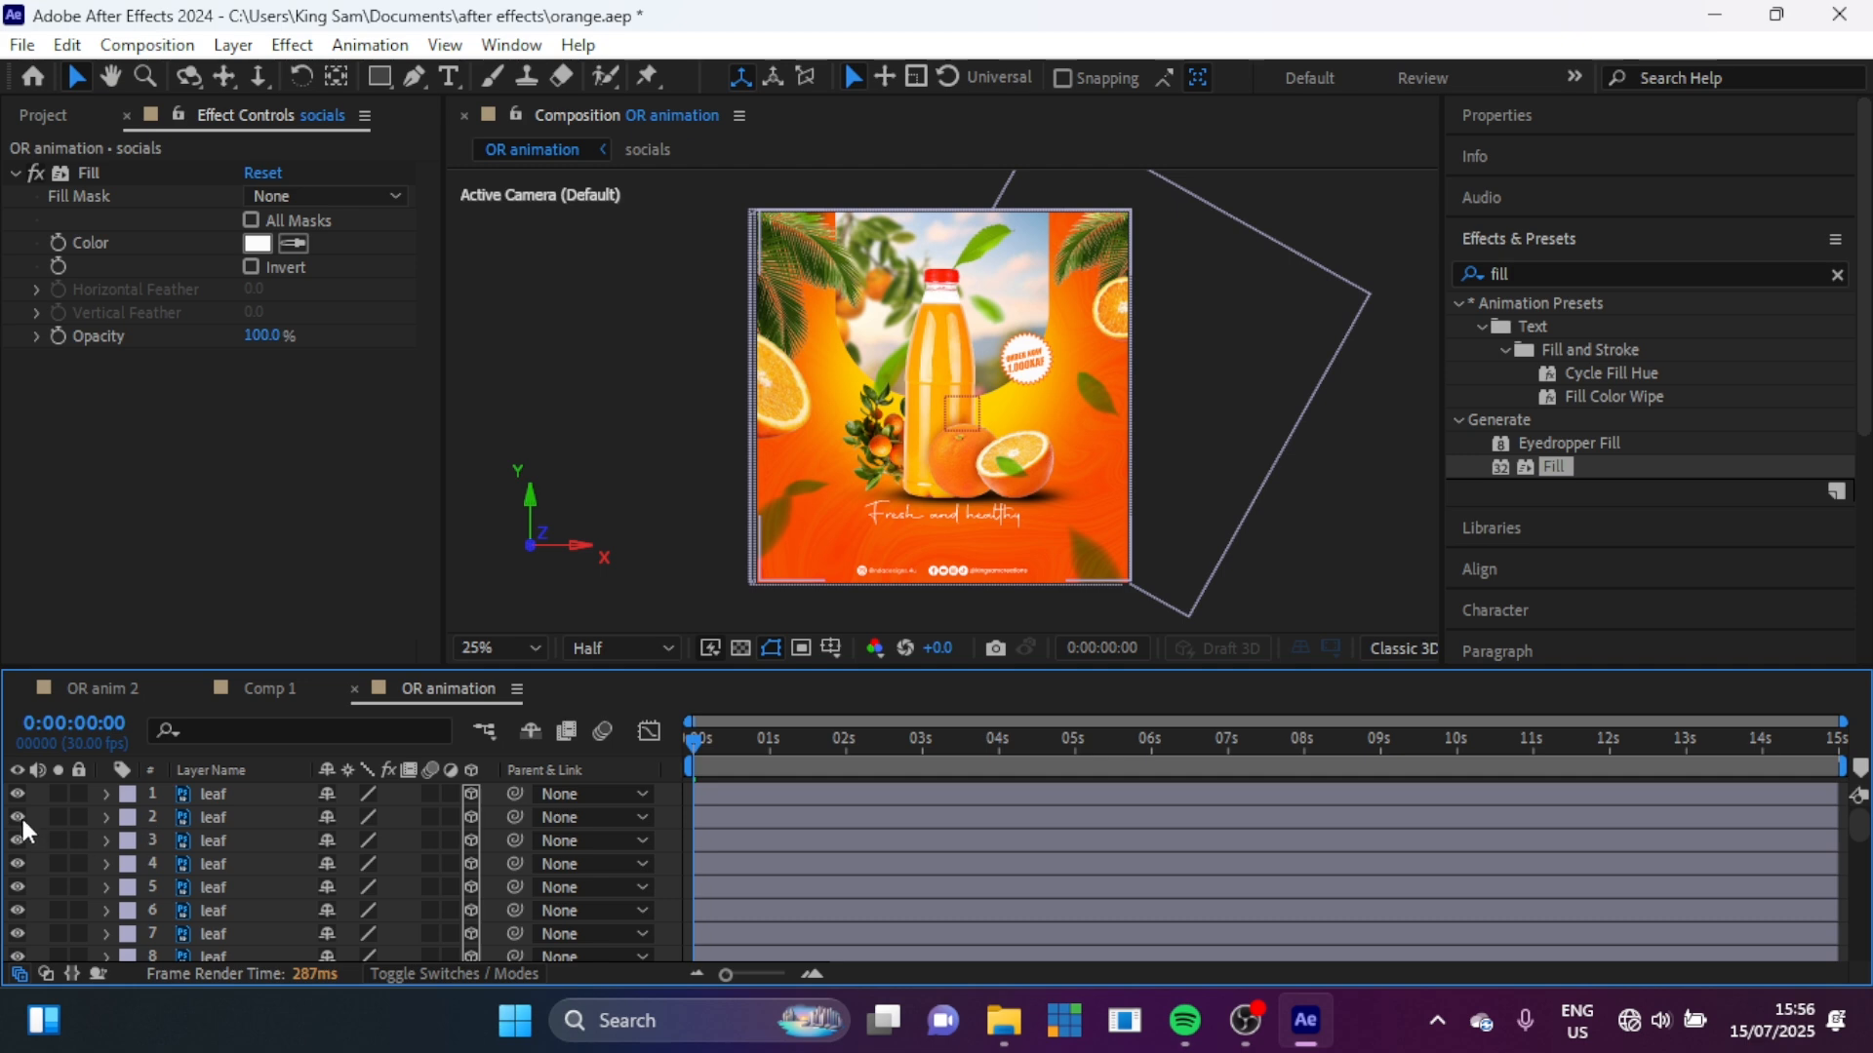
Step: Create a new two-node camera with the 35mm preset
right_click(36, 813)
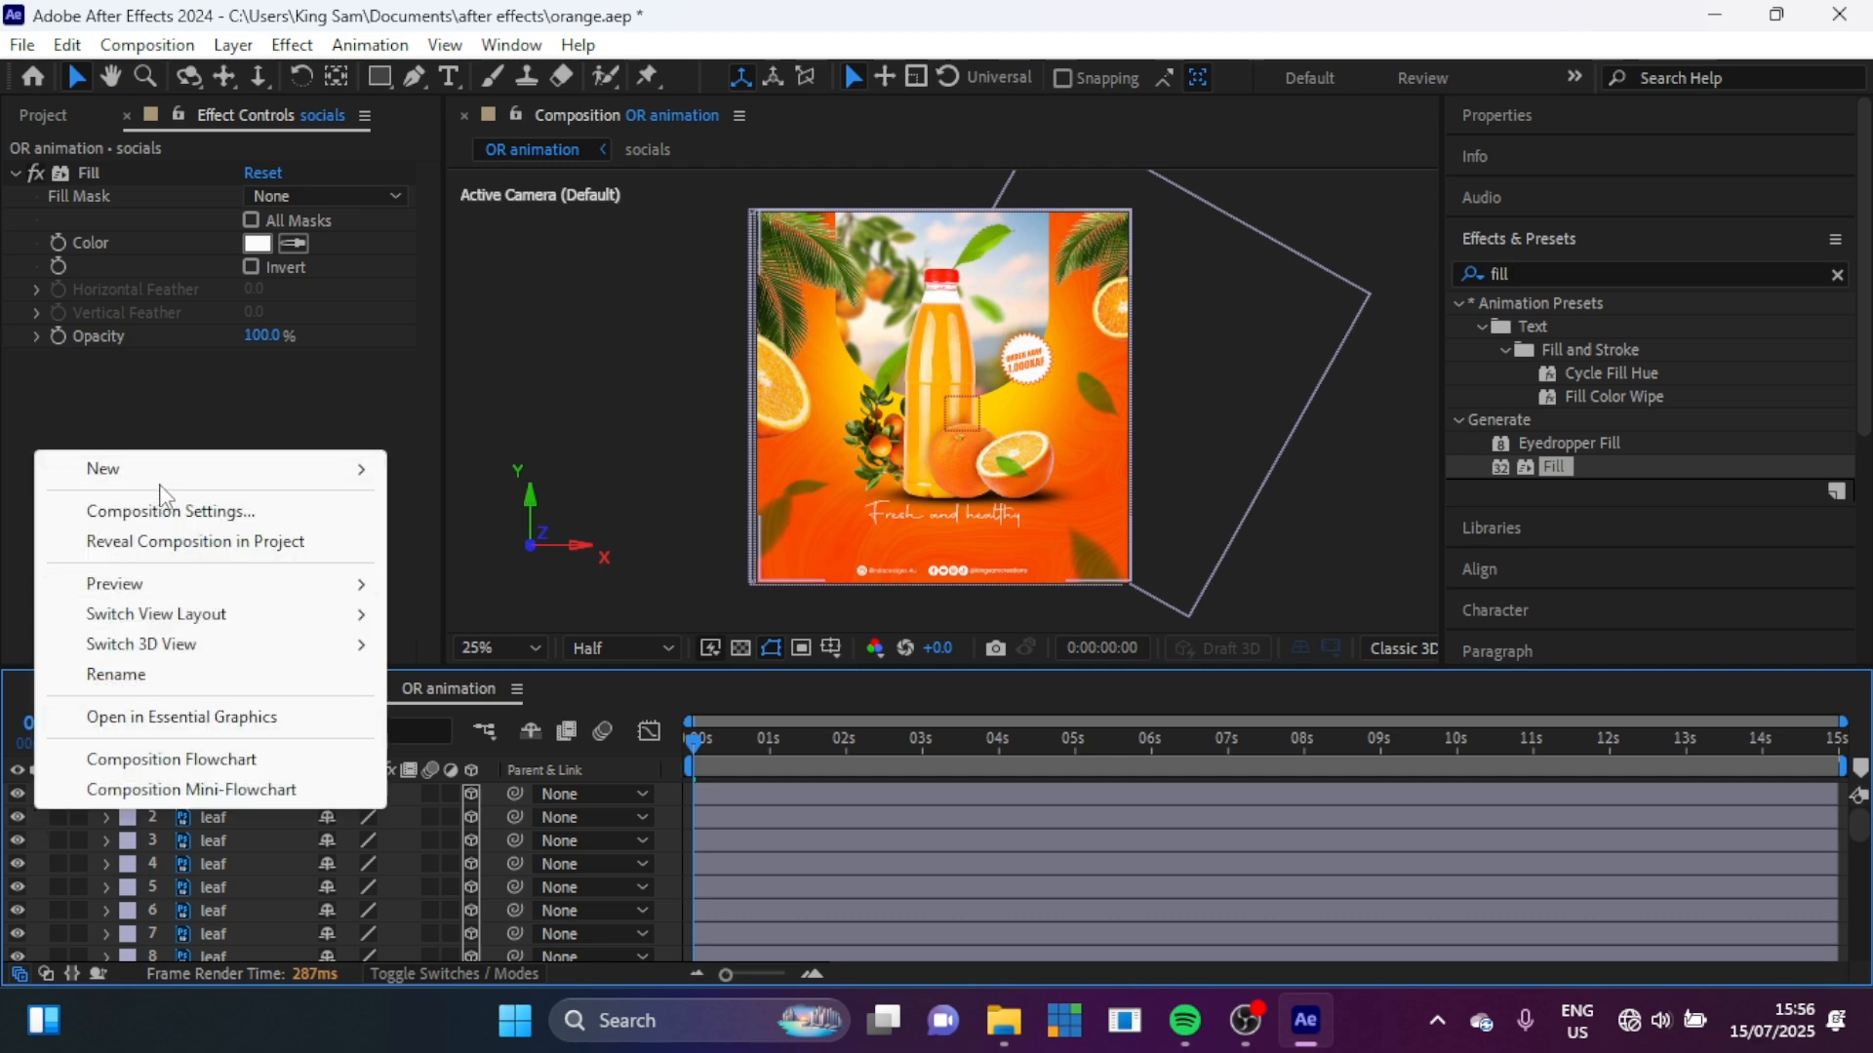
mouse_move(219, 470)
click(501, 599)
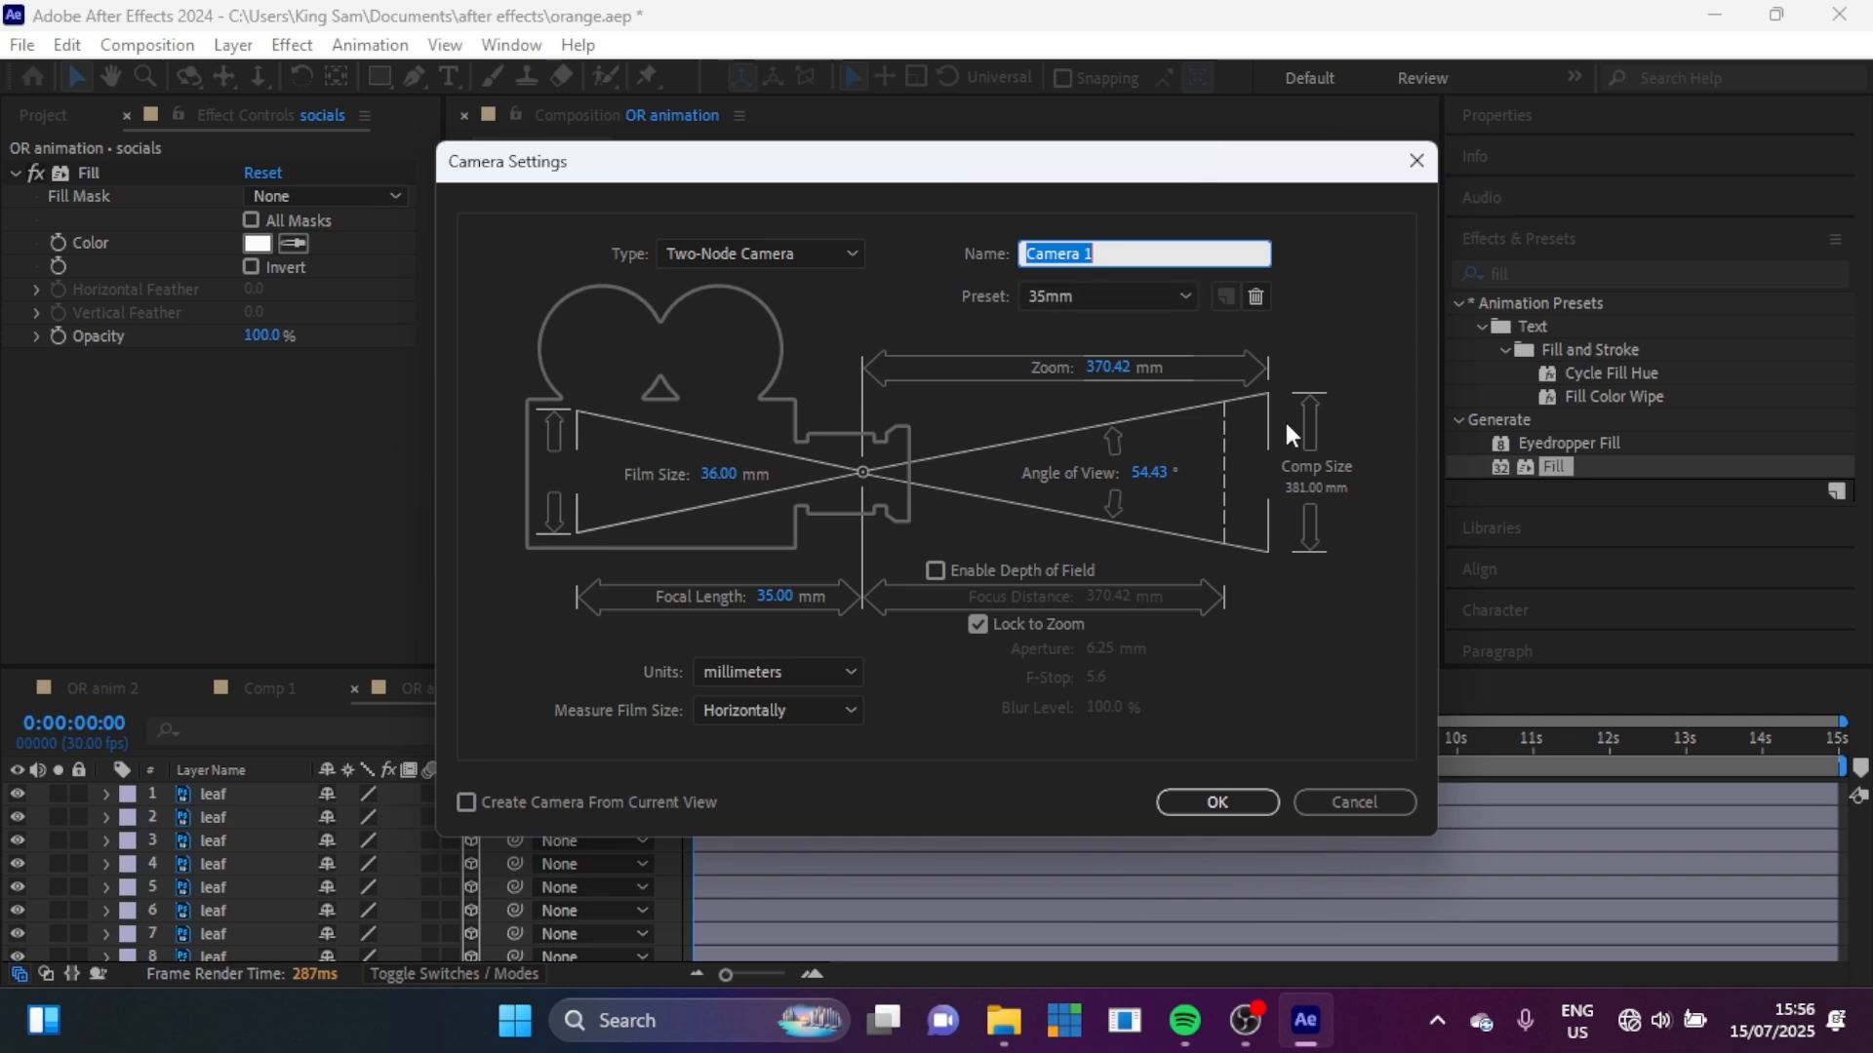
click(1211, 806)
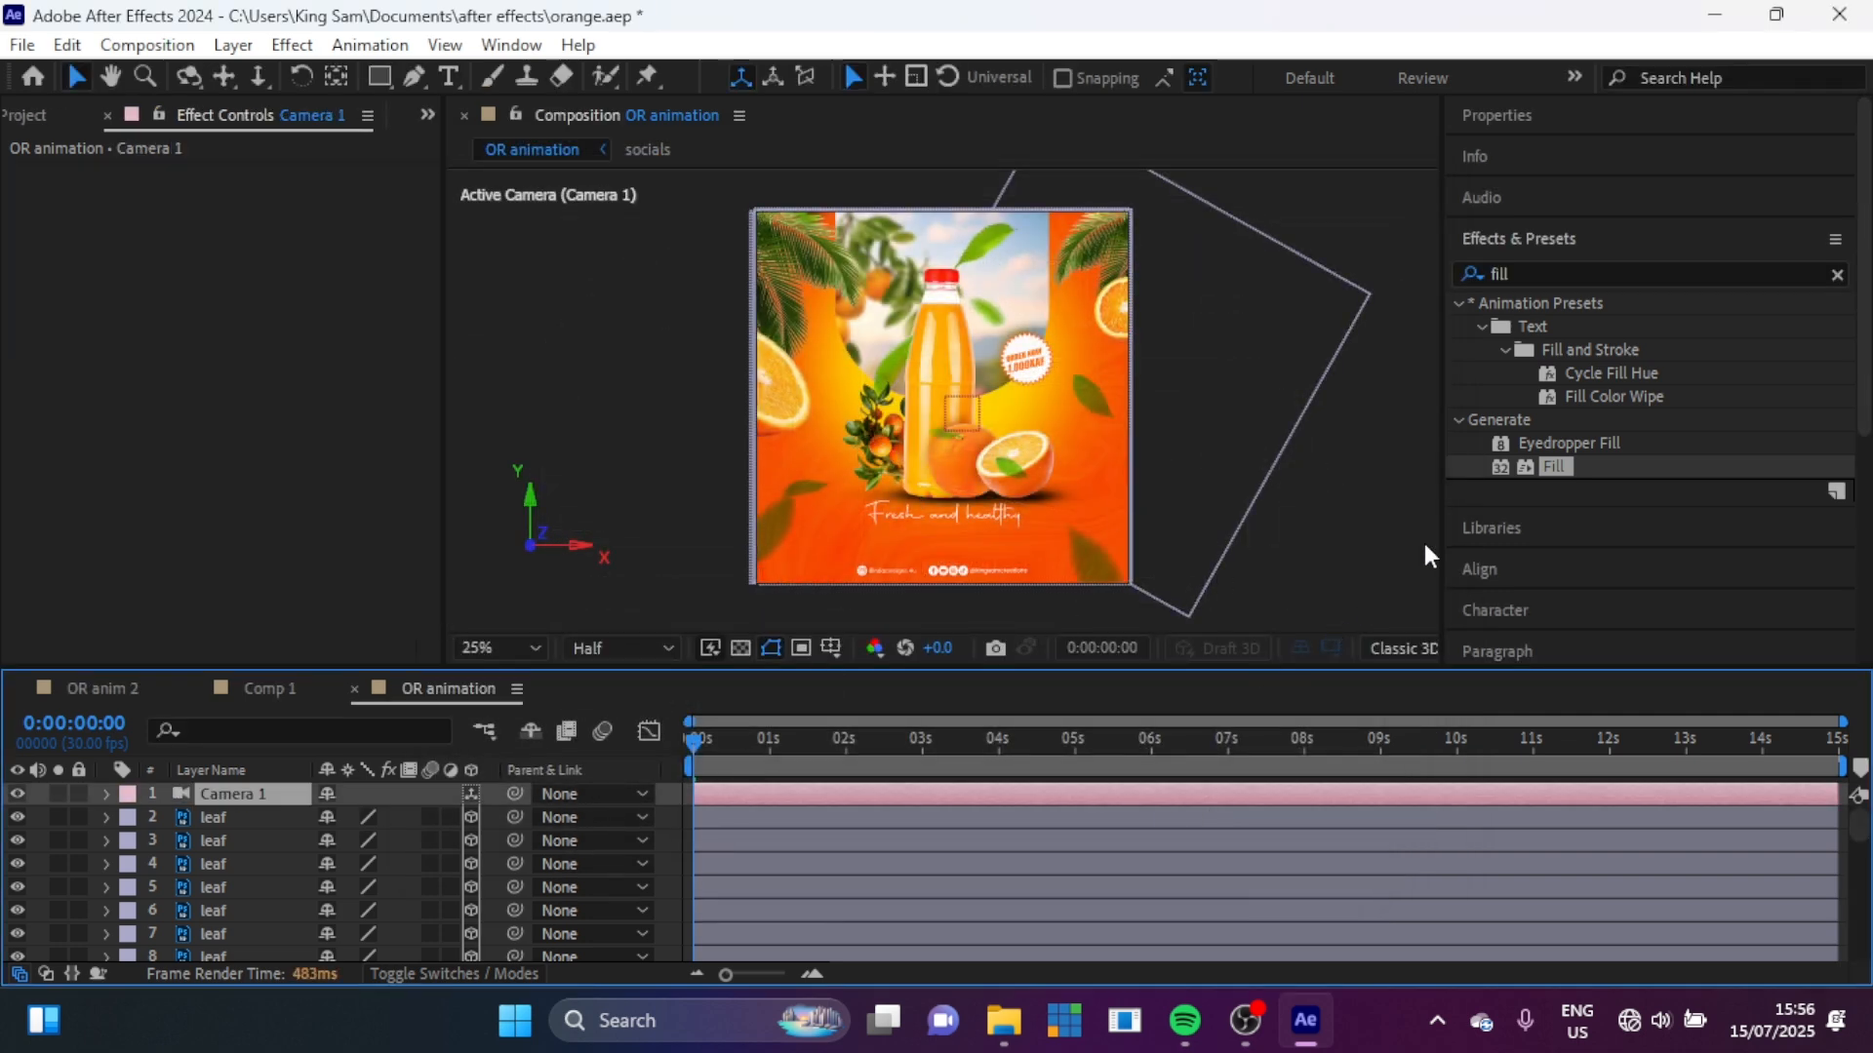
Step: Switch the composition viewer to 2 Views so the custom view appears beside the active camera
drag(1443, 535, 1741, 530)
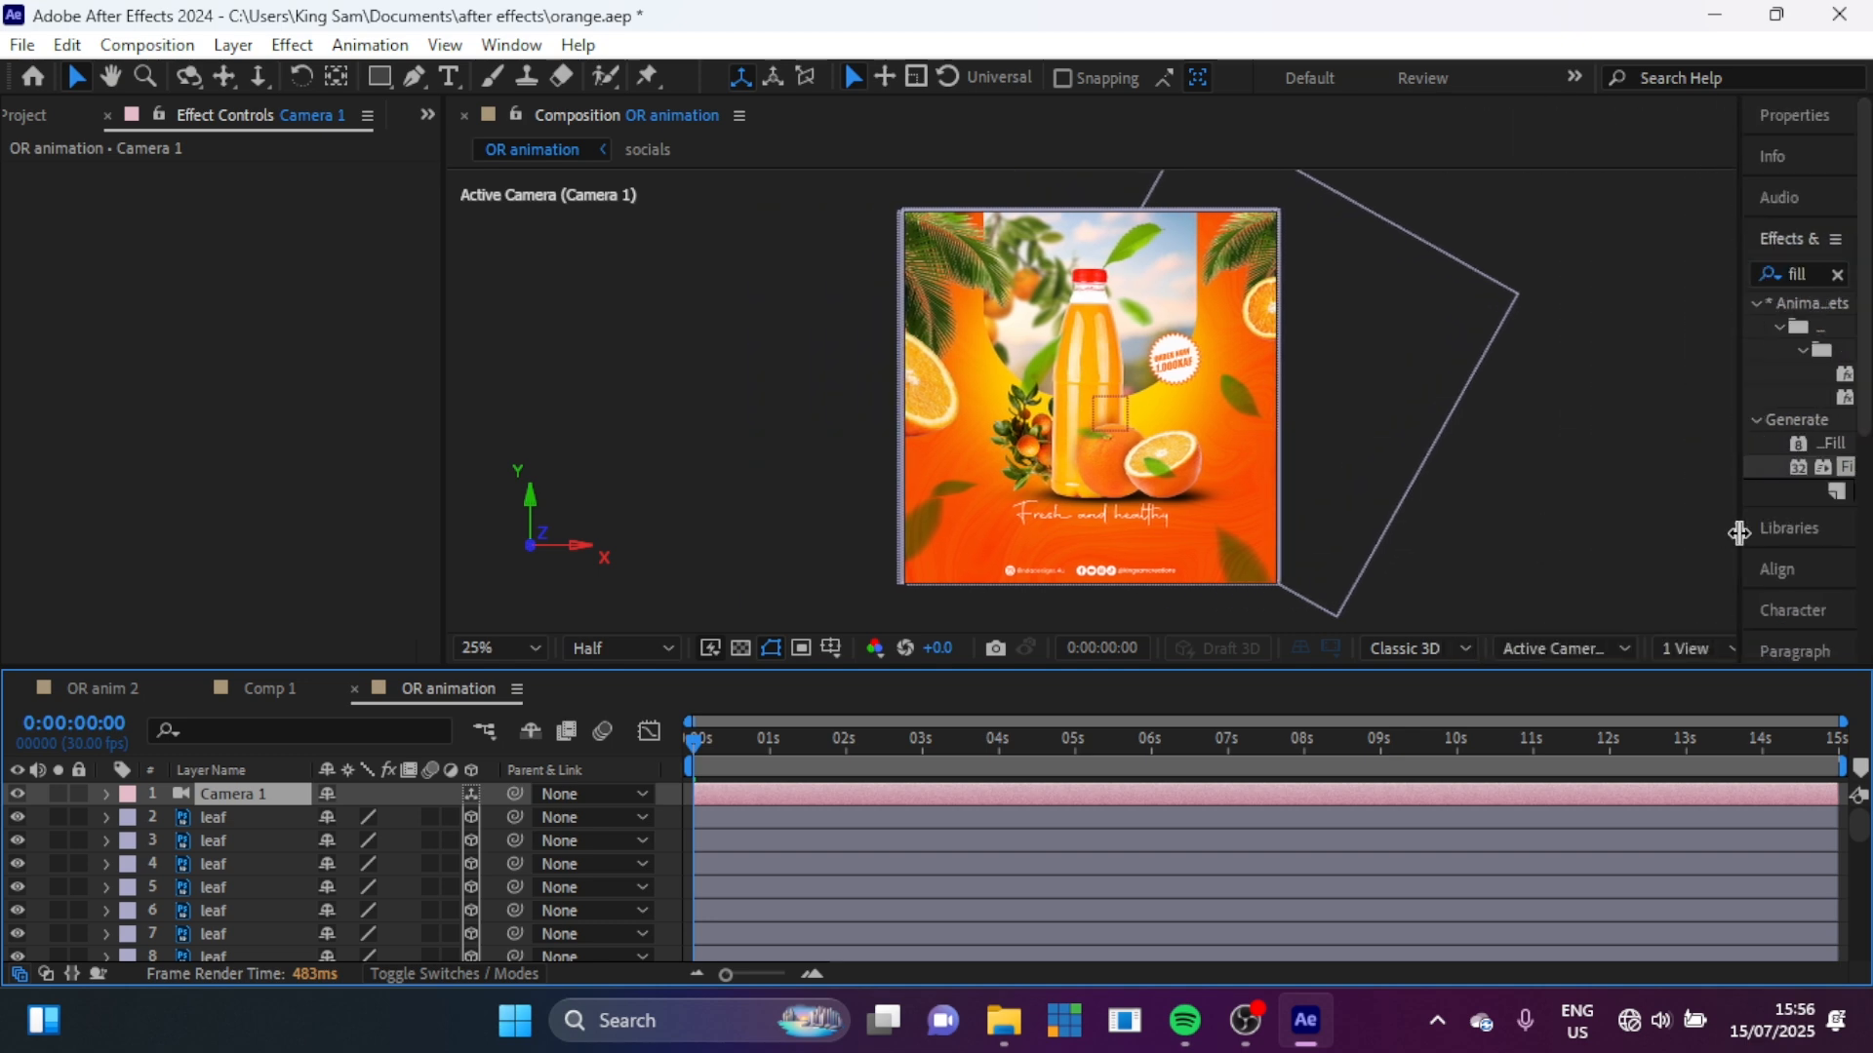
click(1698, 653)
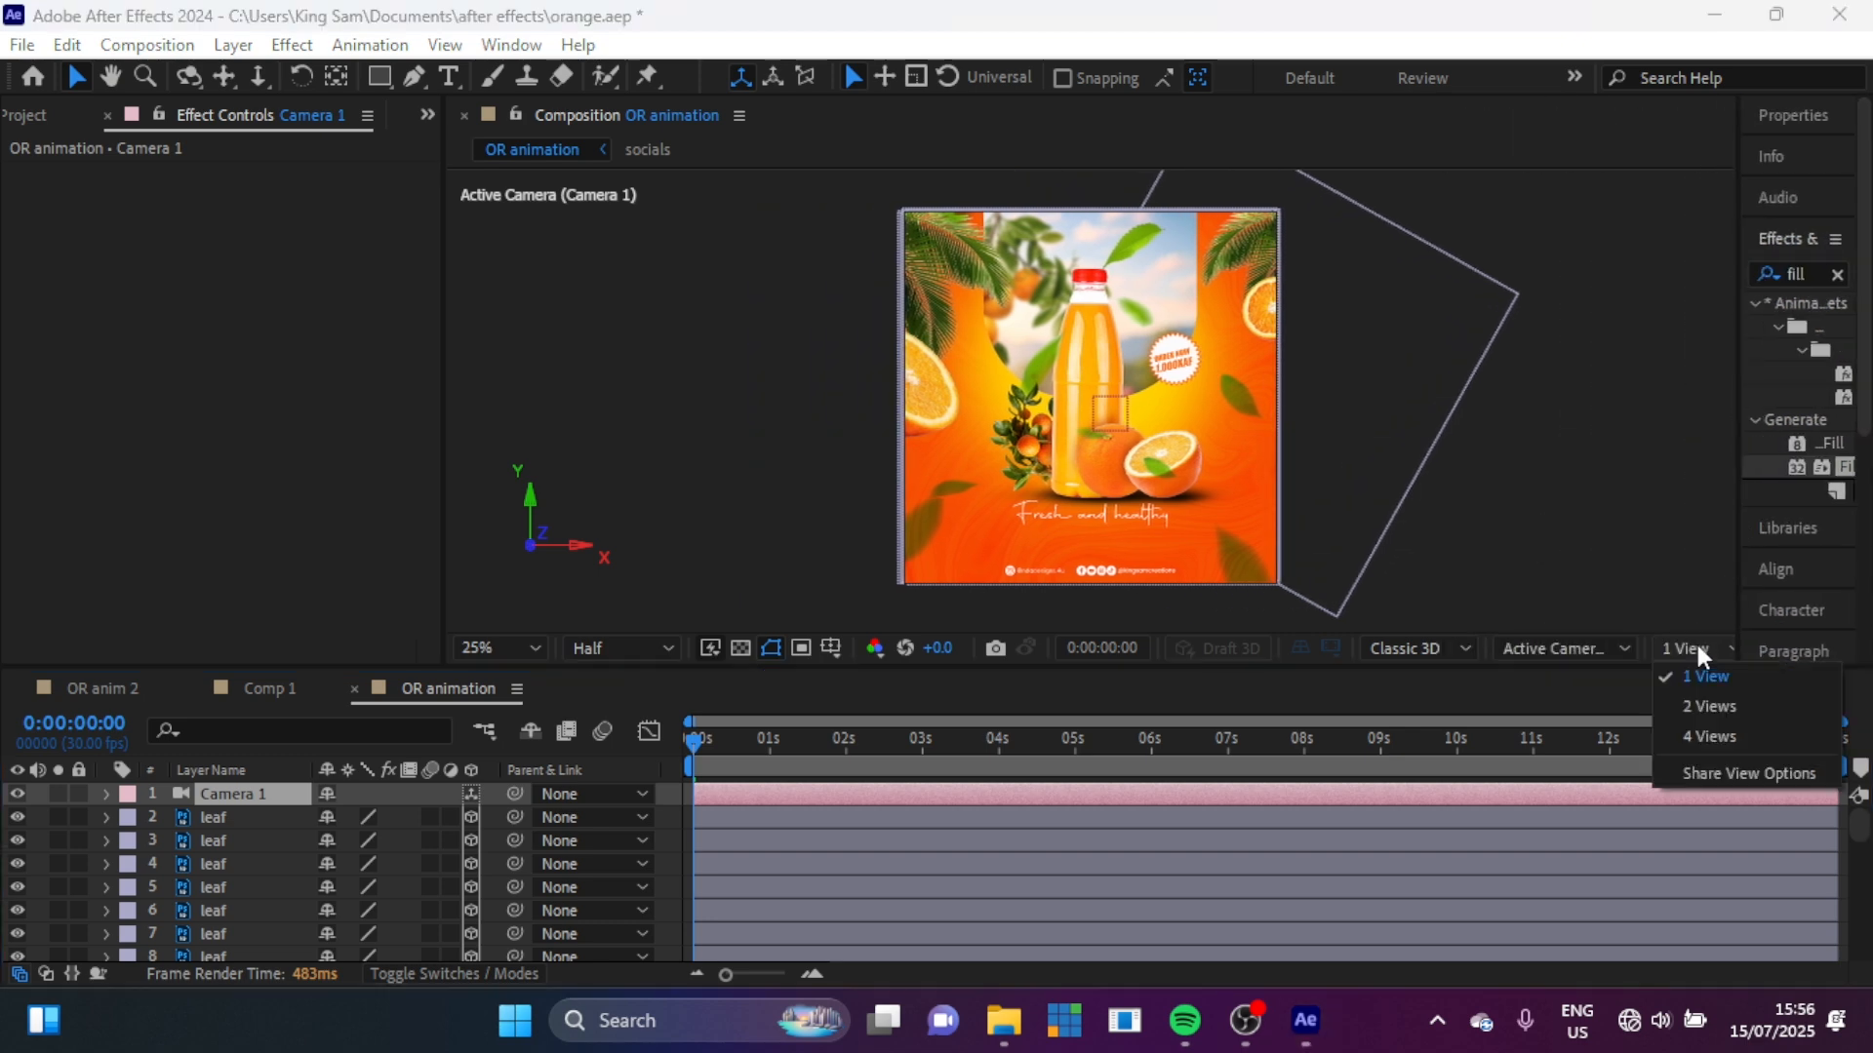
click(1691, 710)
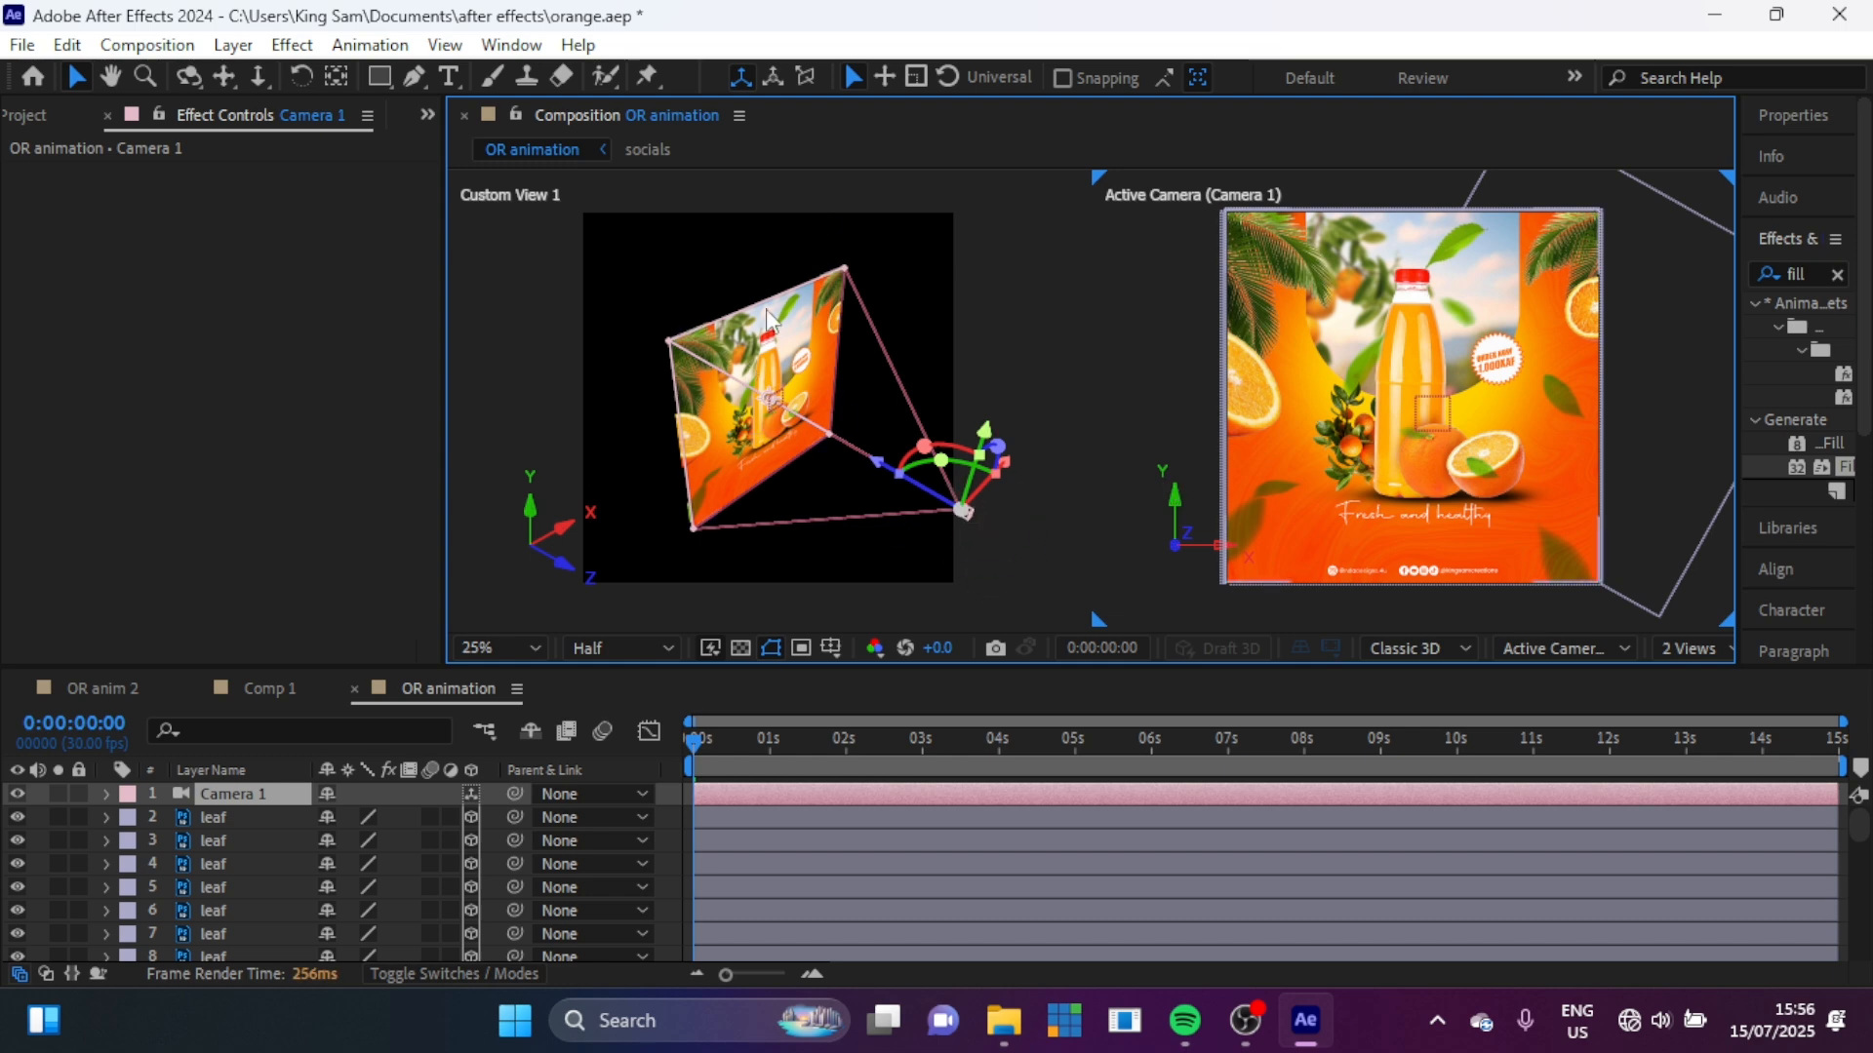
drag(1738, 493, 1358, 494)
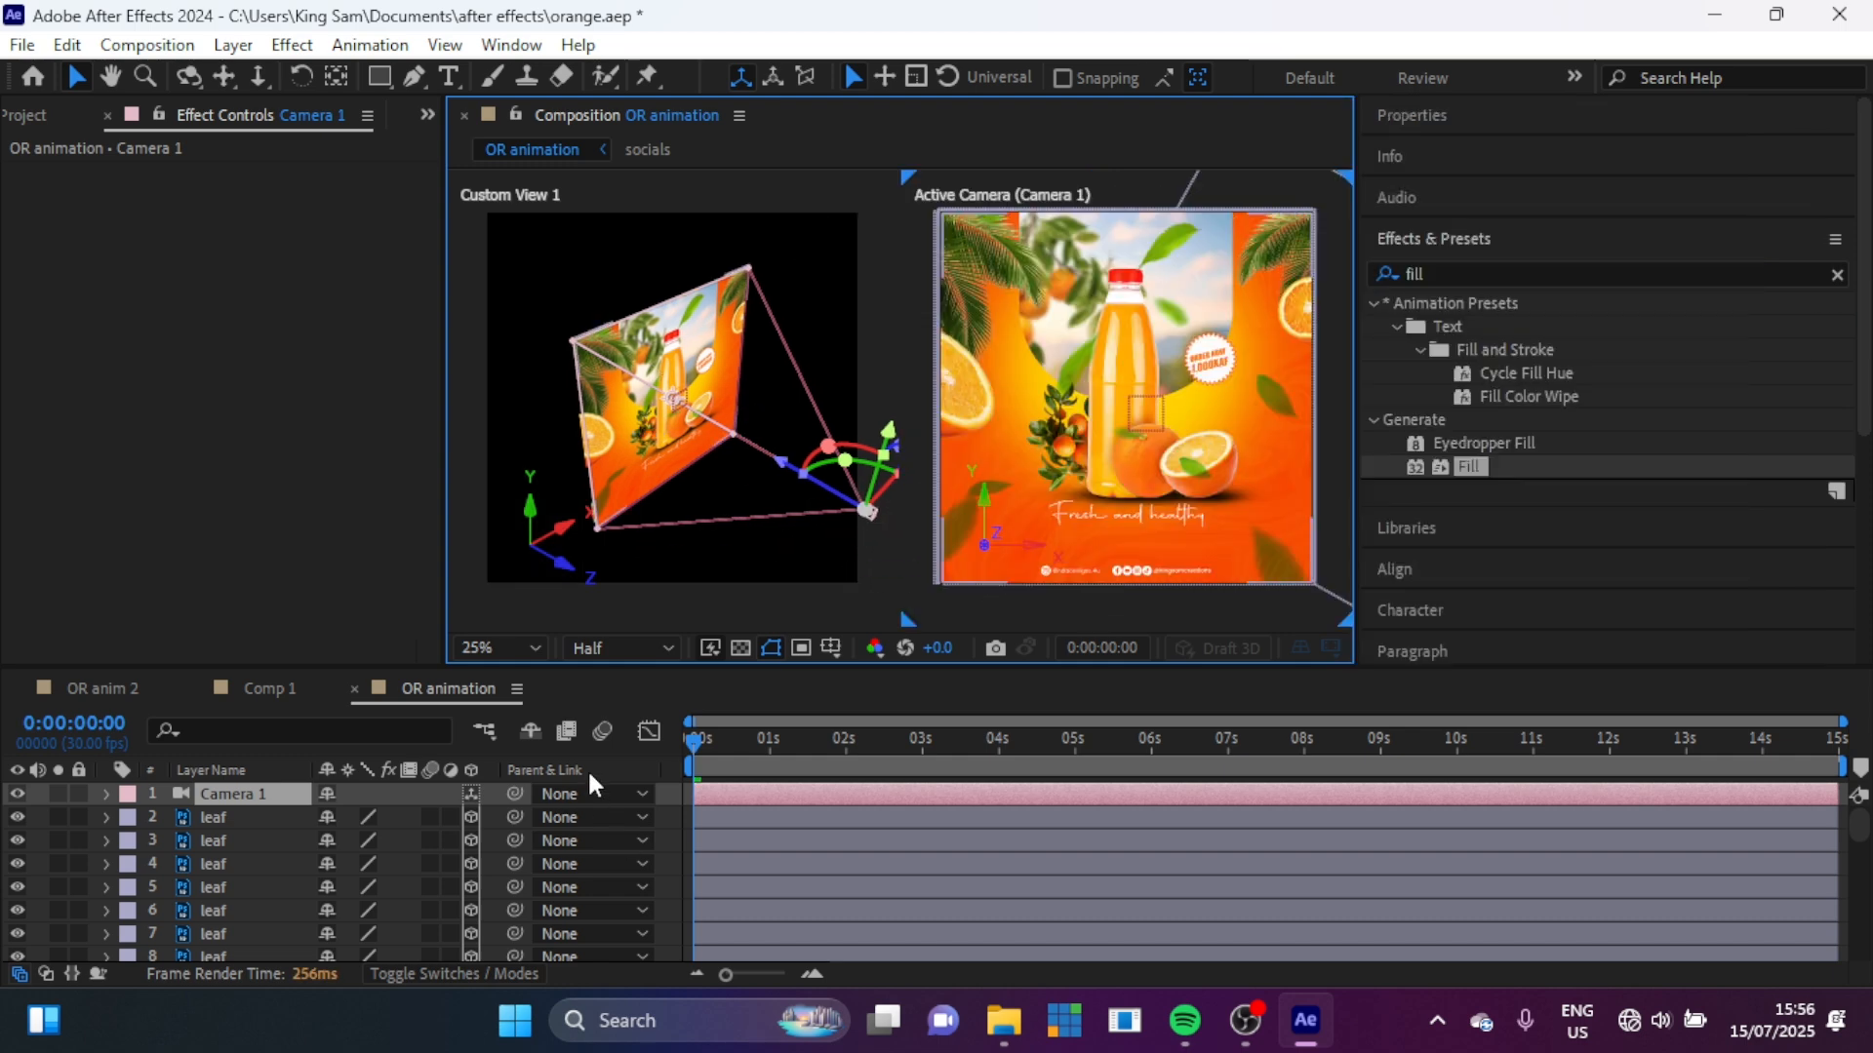
Step: Set the Z position of the two lowest background layers, pngtree…0033 and 2cc89e4…1f0a, to 5000
click(222, 865)
key(u)
scroll(223, 868, down, 10)
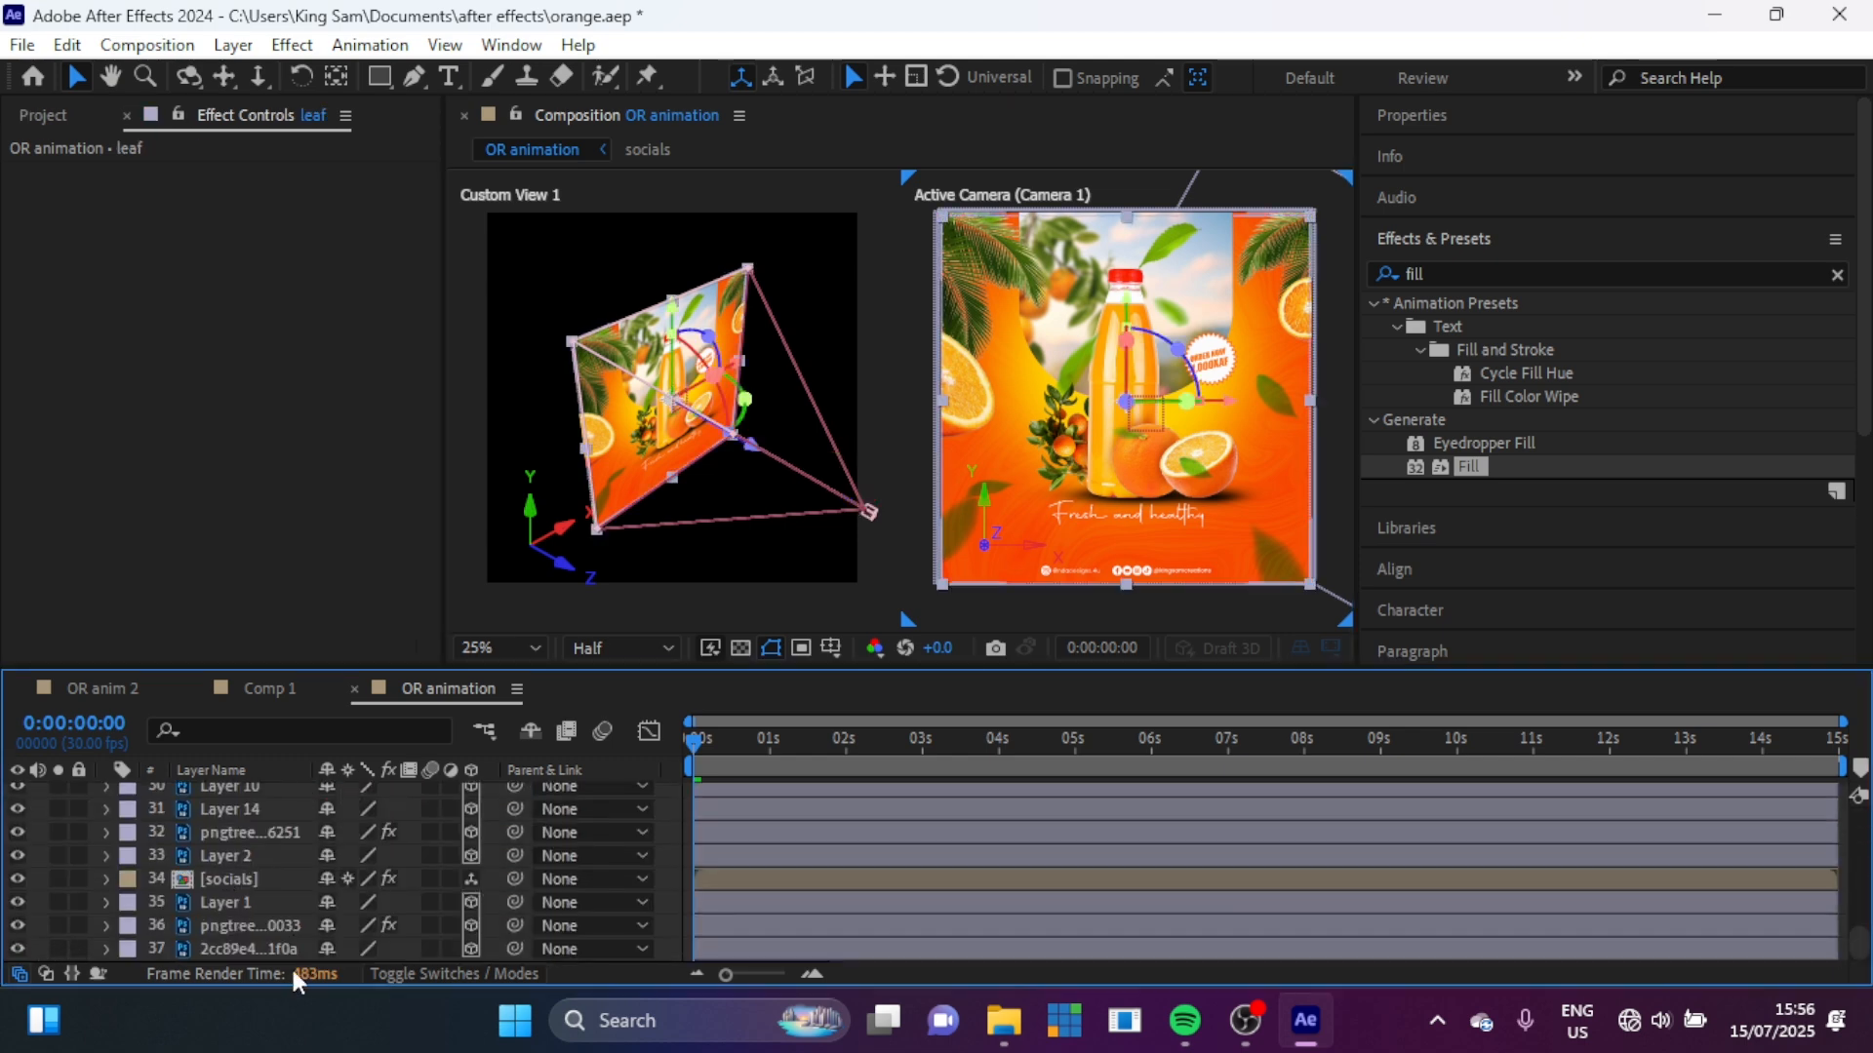
click(256, 954)
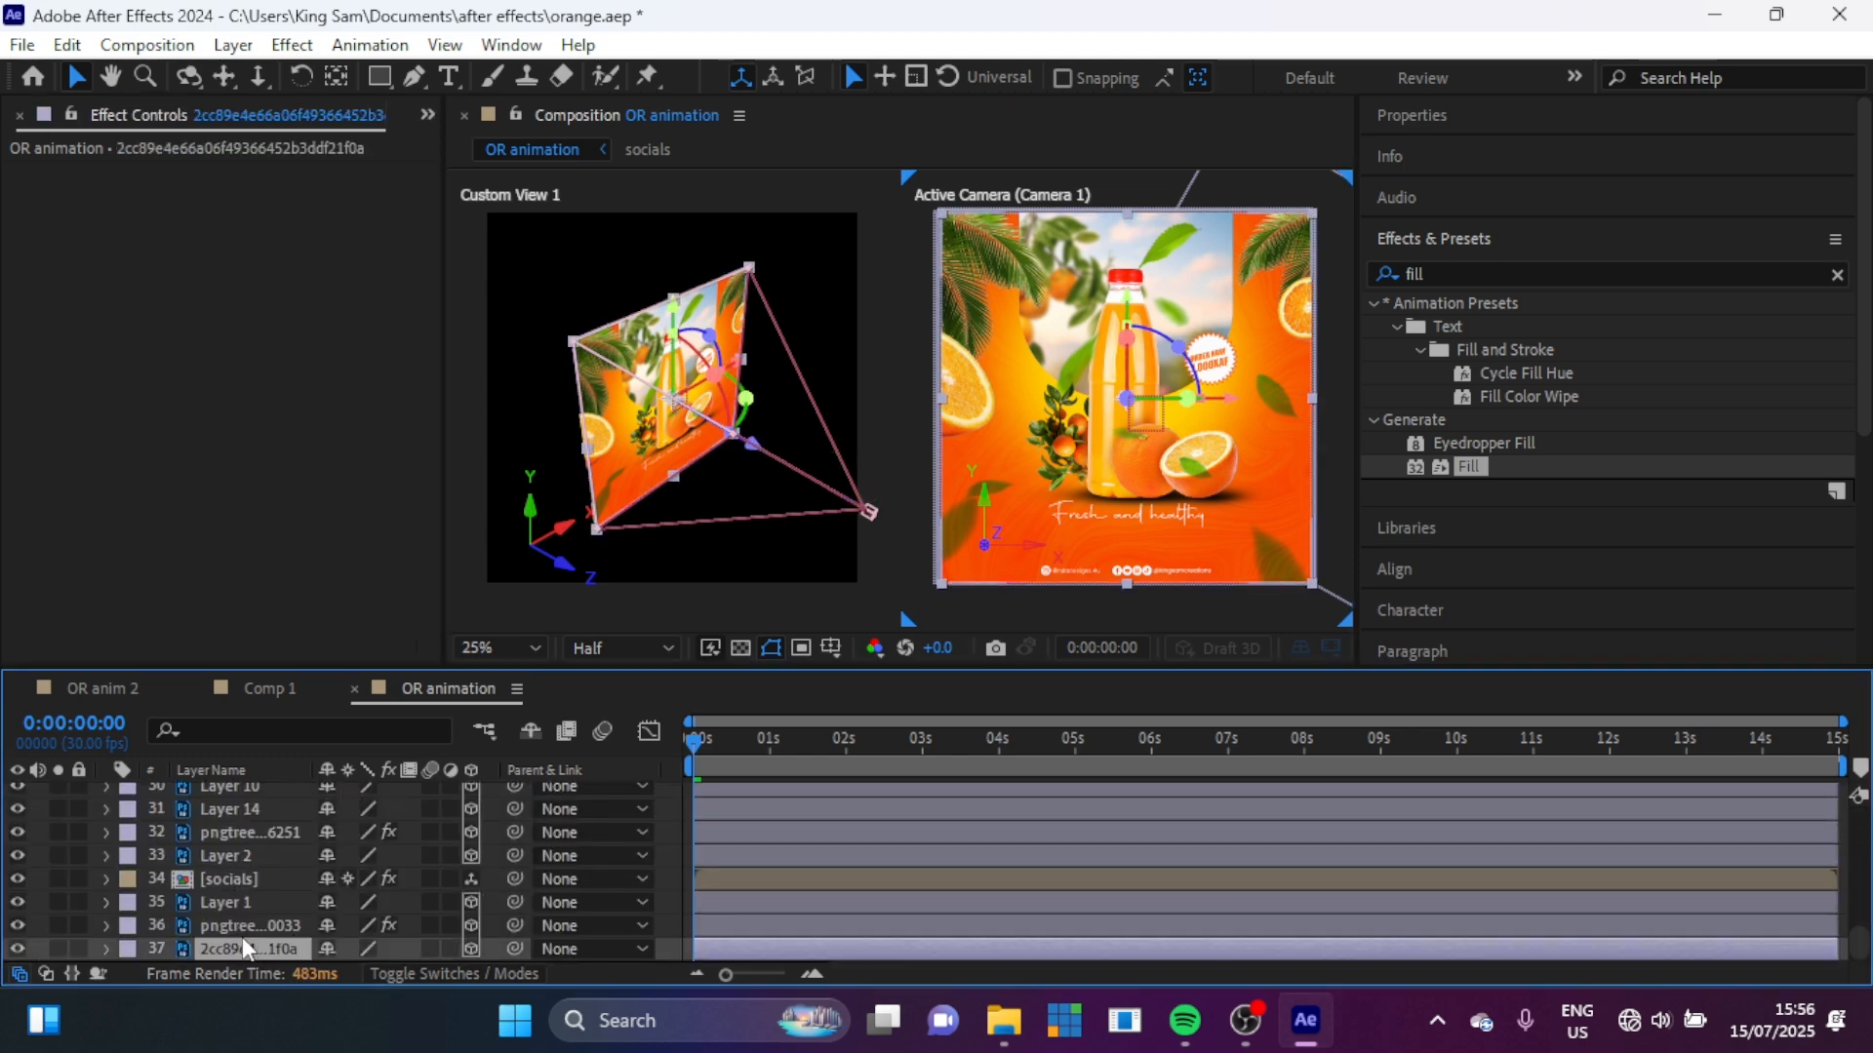
shift+click(243, 928)
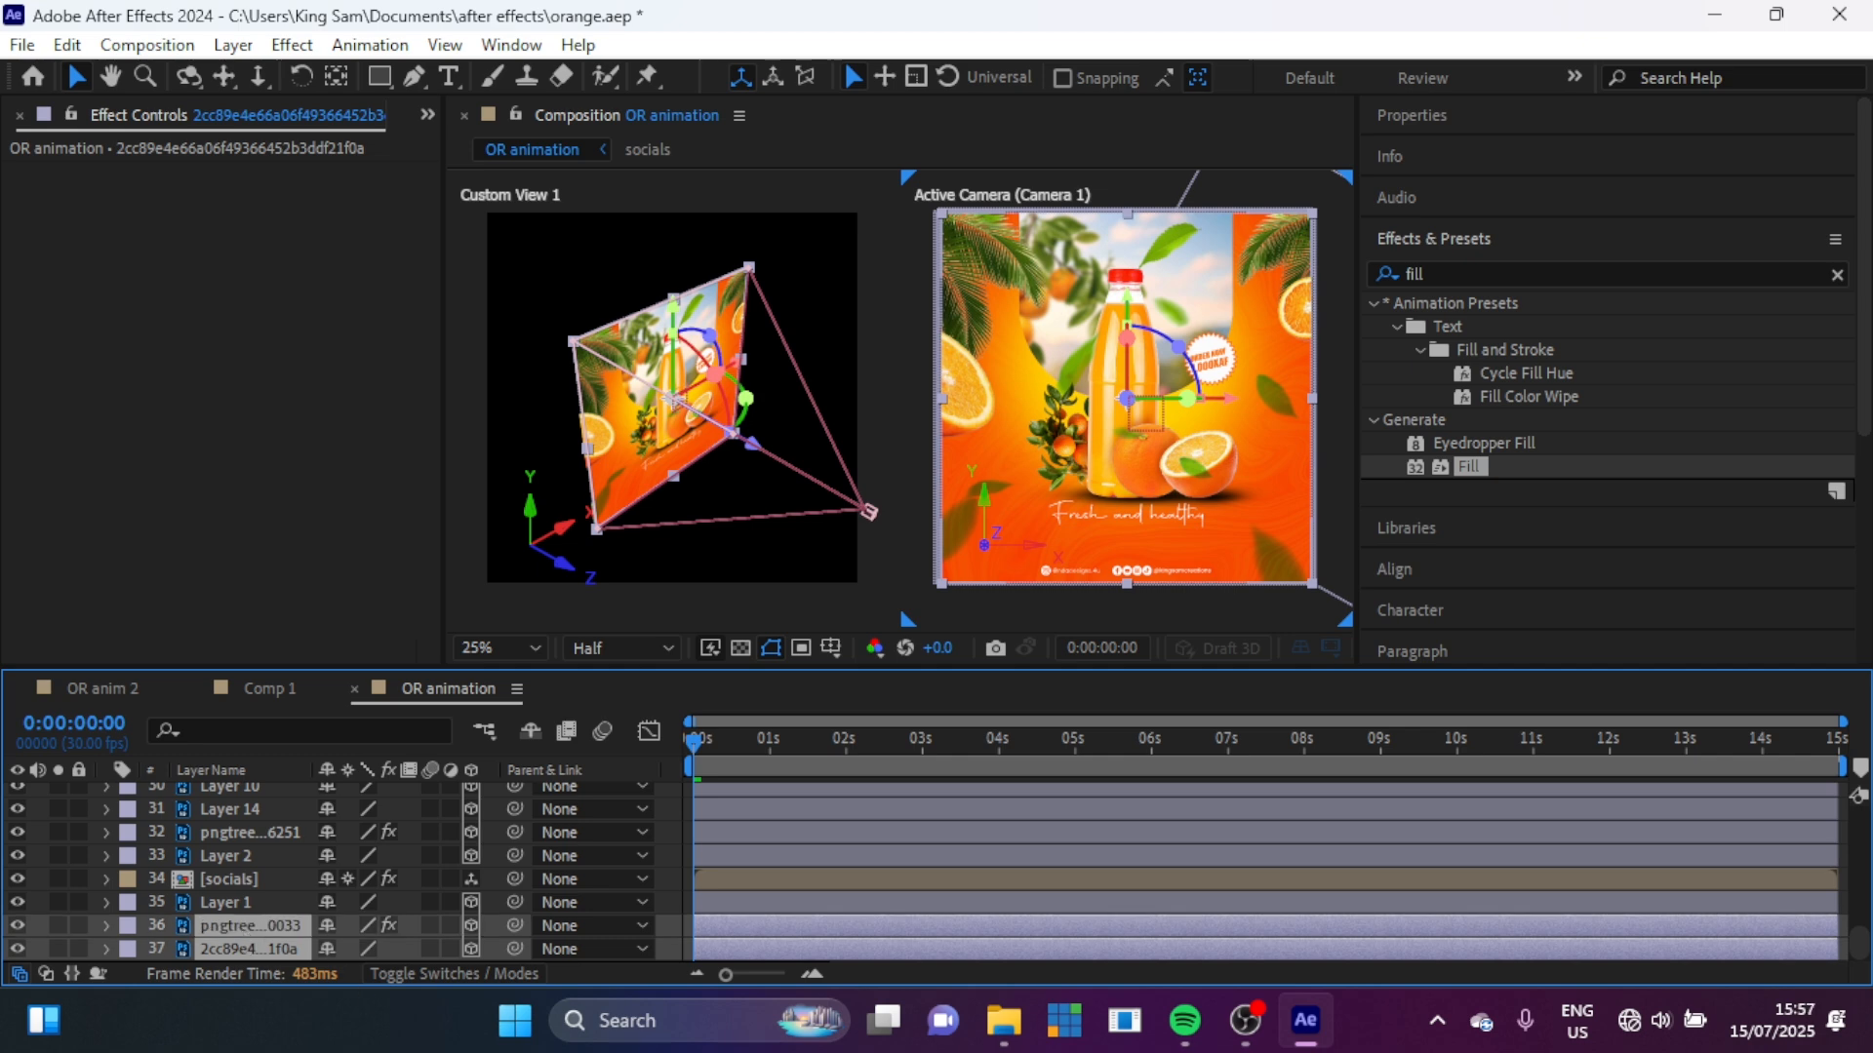
key(p)
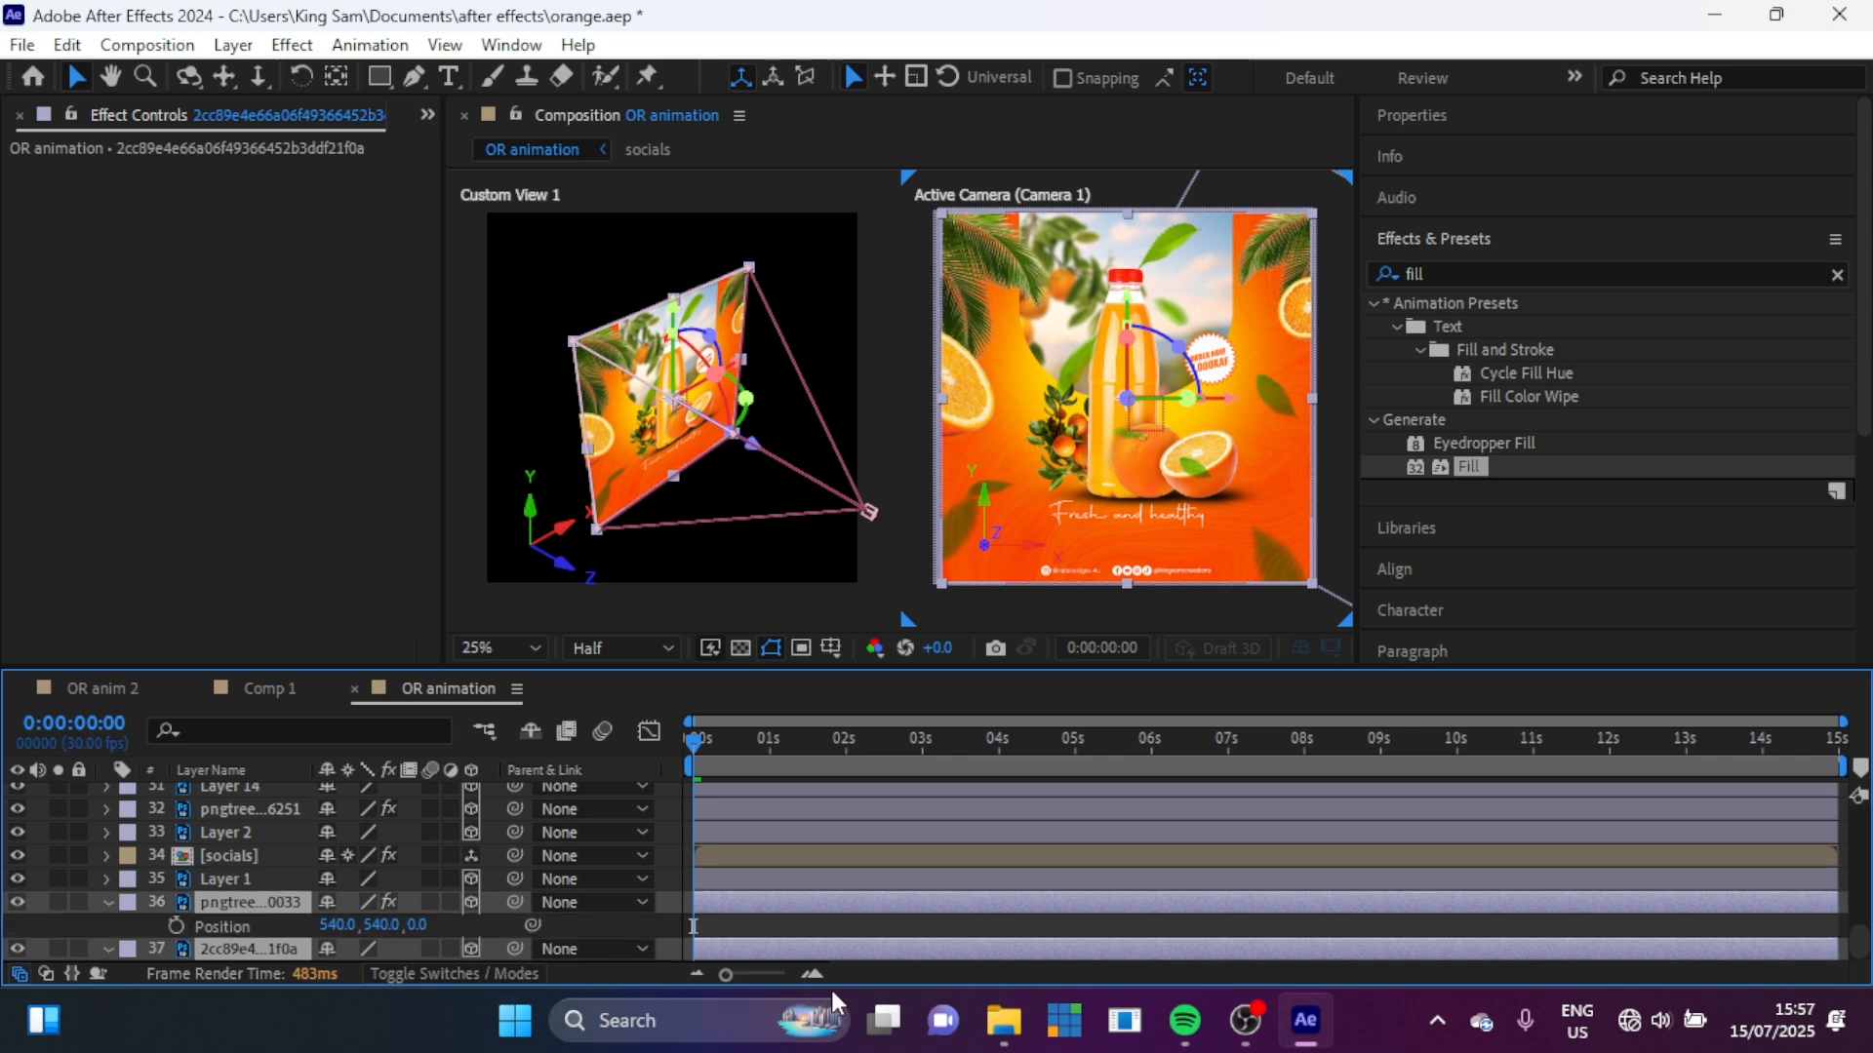
click(423, 925)
text(5000)
key(Return)
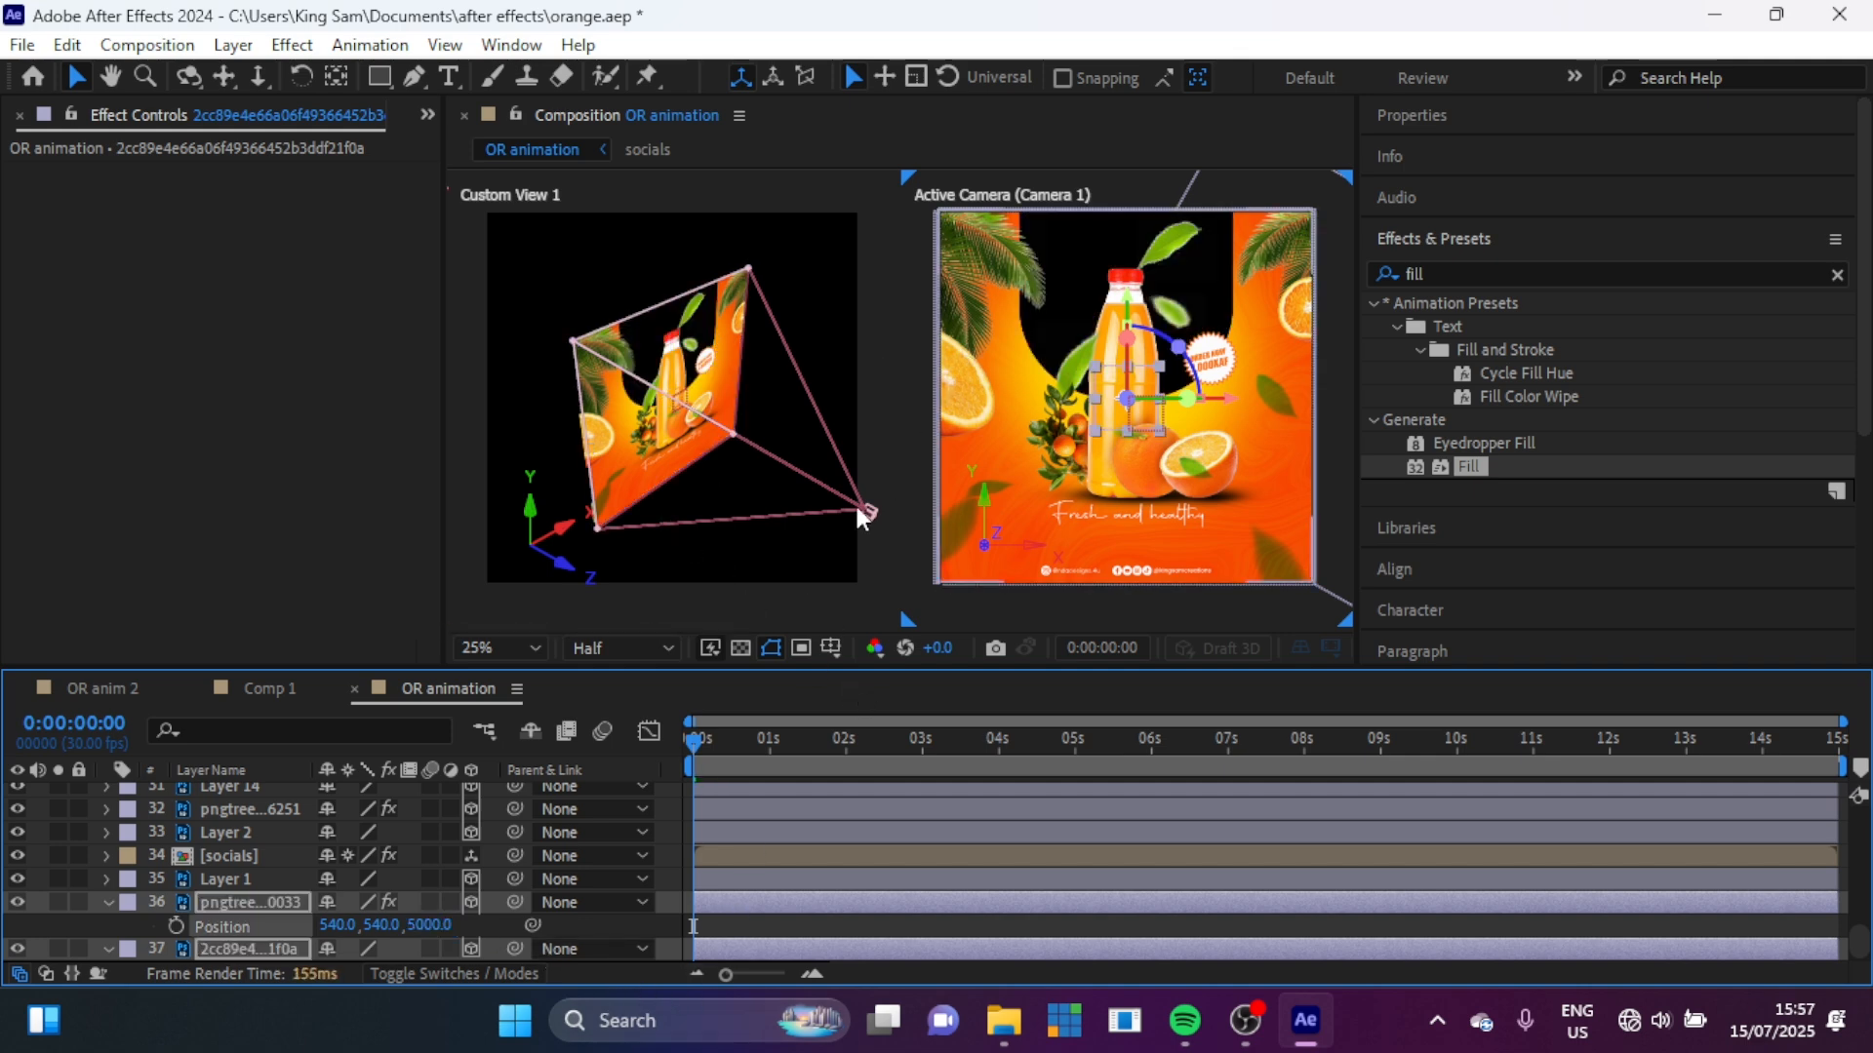
Step: Scale the two lowest background layers up to 579% to fill the camera frame, then deselect them
key(s)
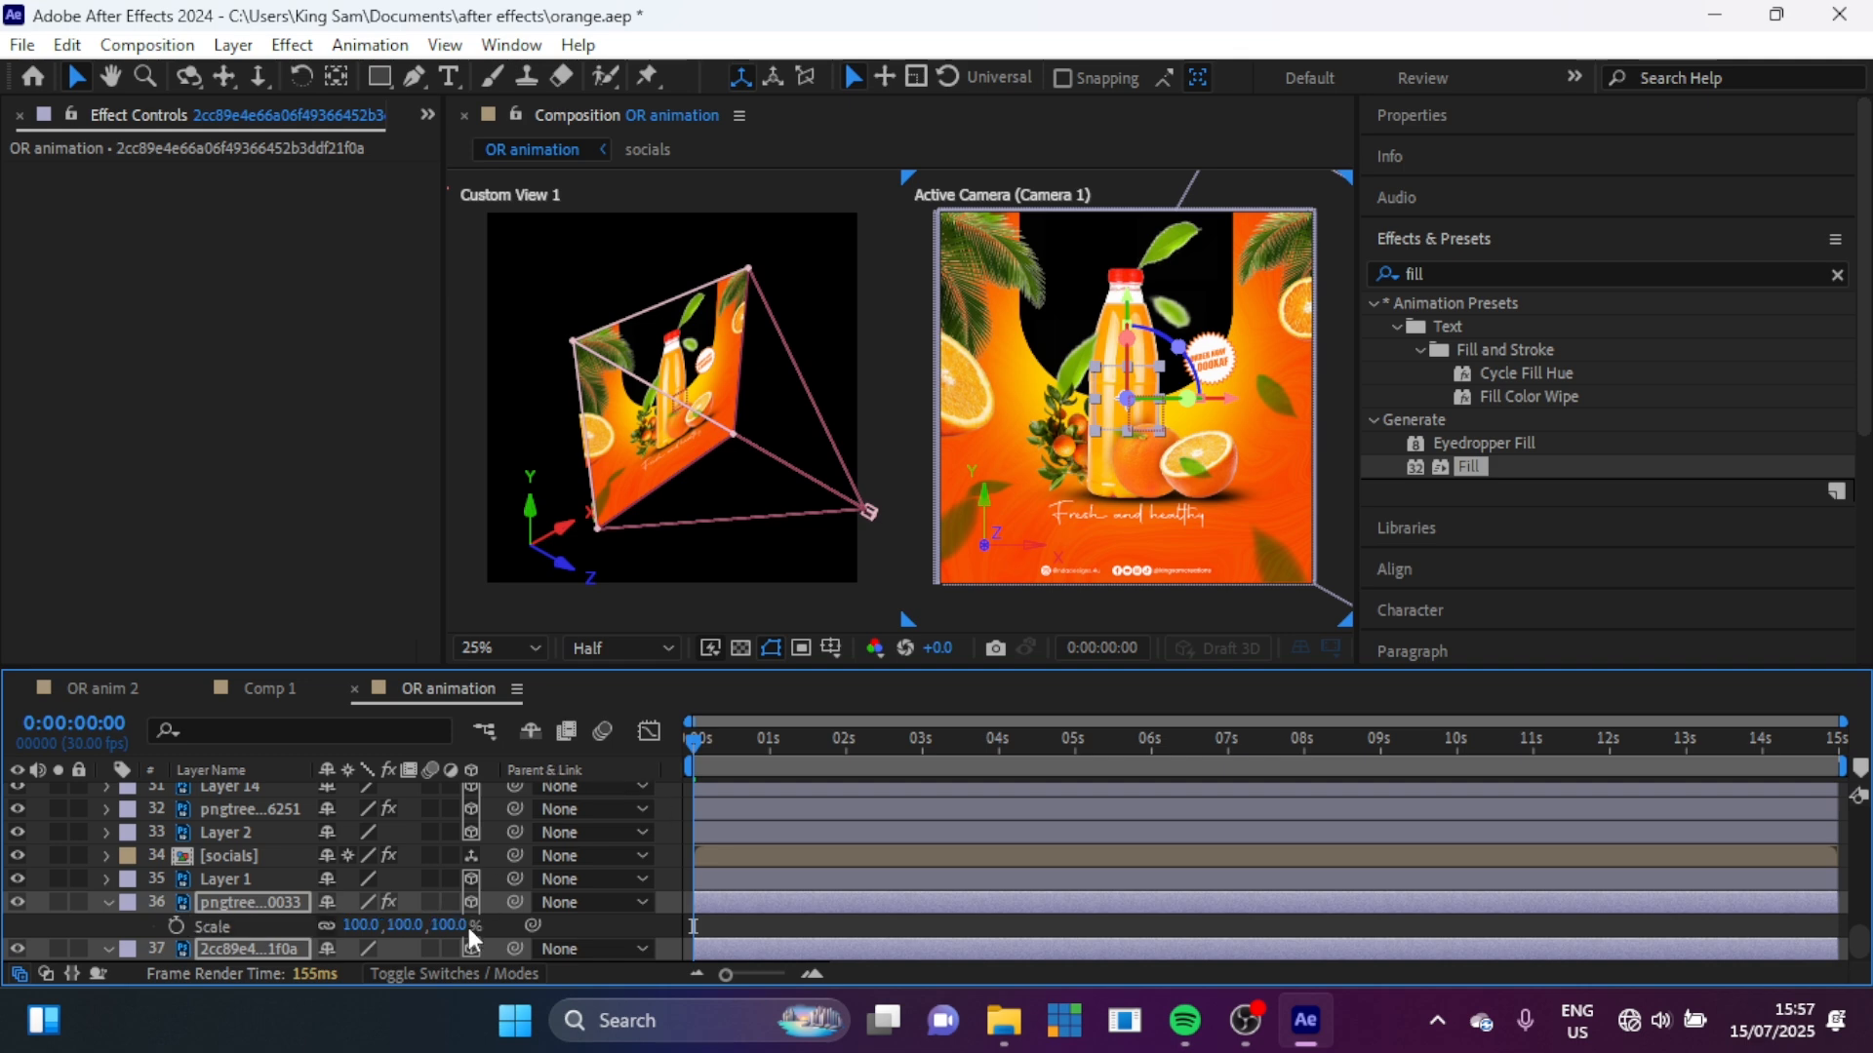
drag(460, 924, 976, 848)
click(1180, 382)
click(1180, 383)
click(784, 249)
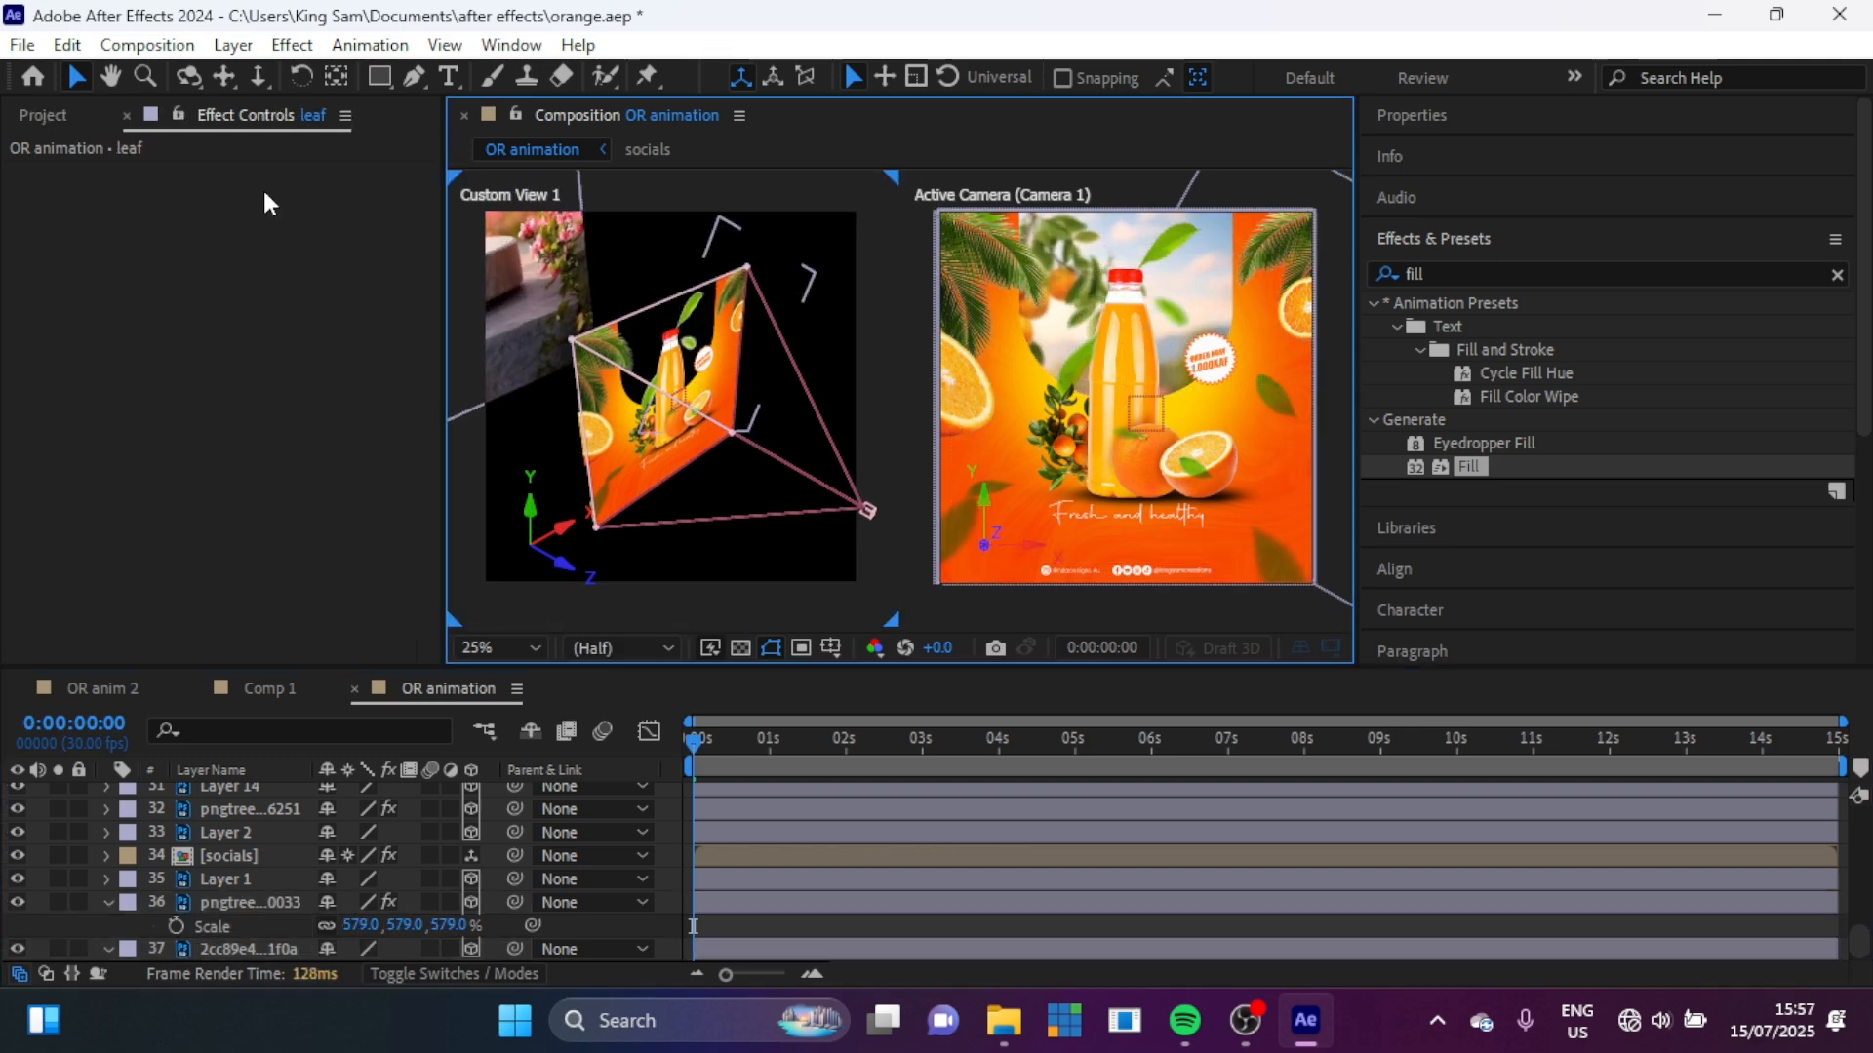
Step: Set the Z position of Layer 1, the orange background, to 4000
click(258, 78)
drag(784, 237, 703, 447)
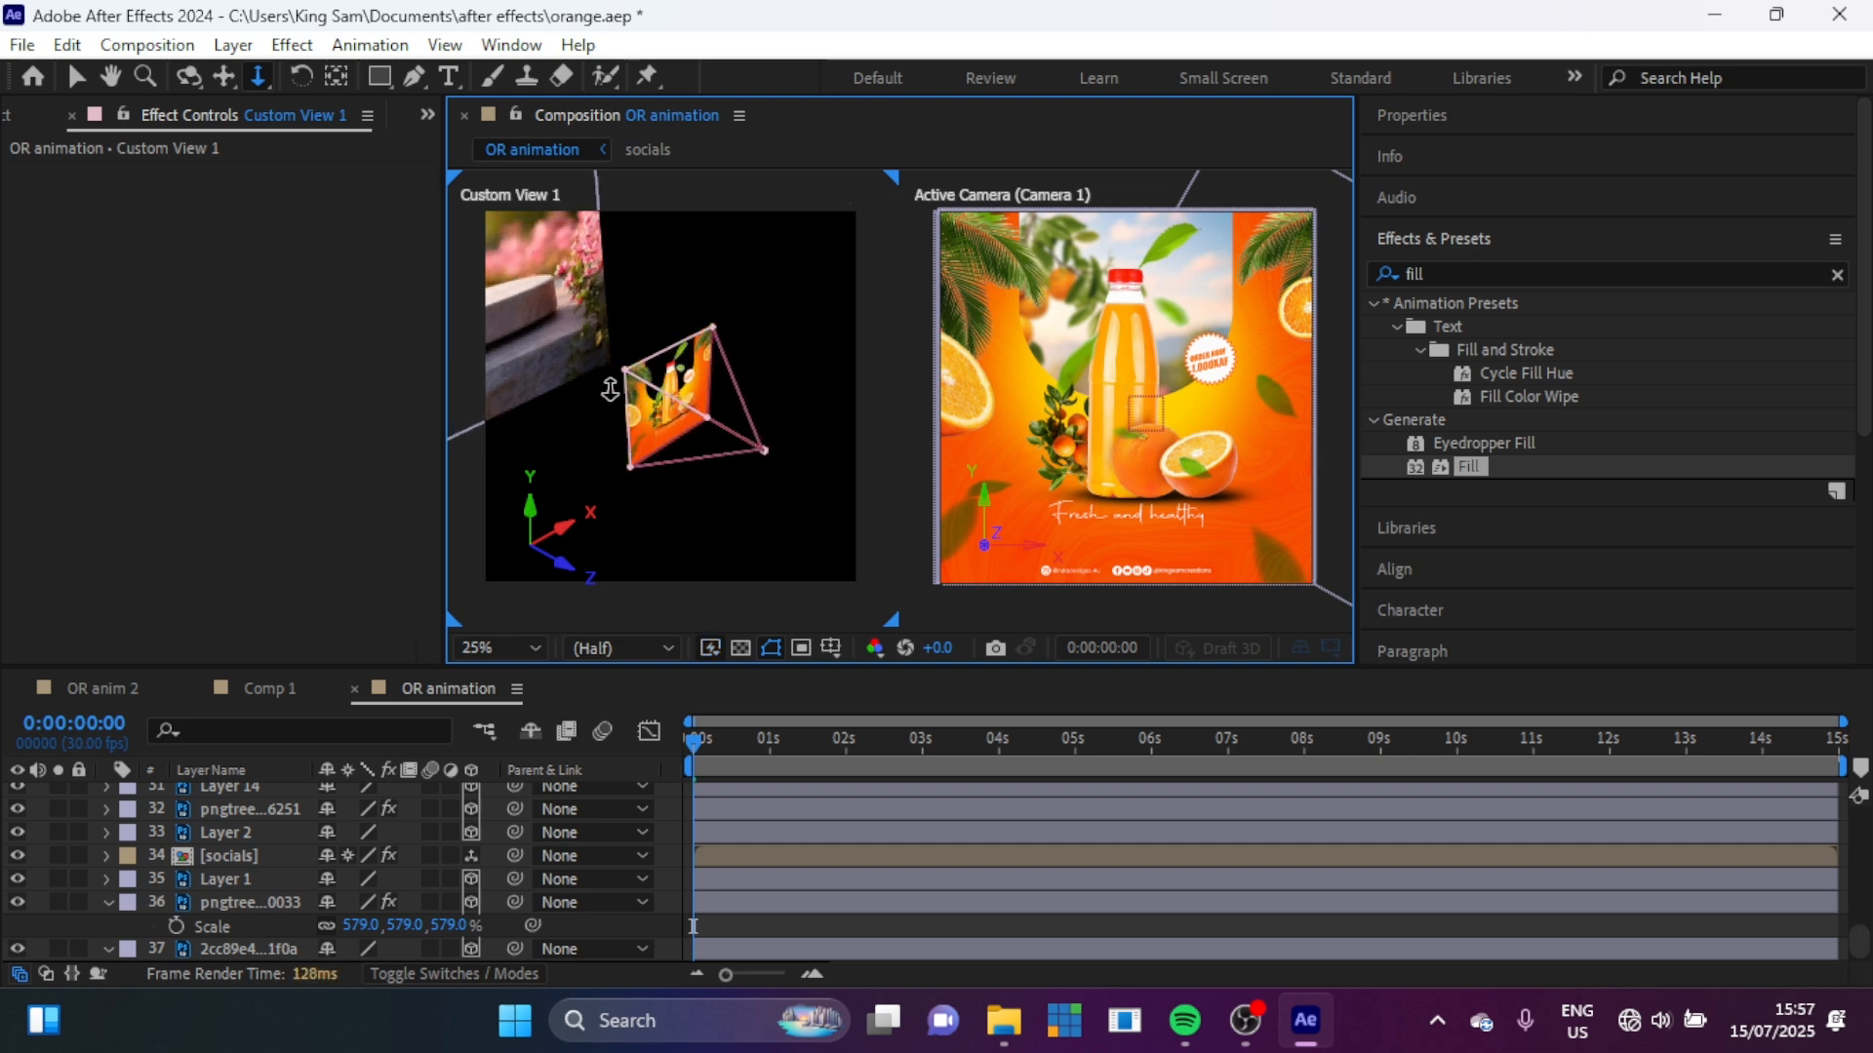
drag(702, 369, 647, 585)
key(c)
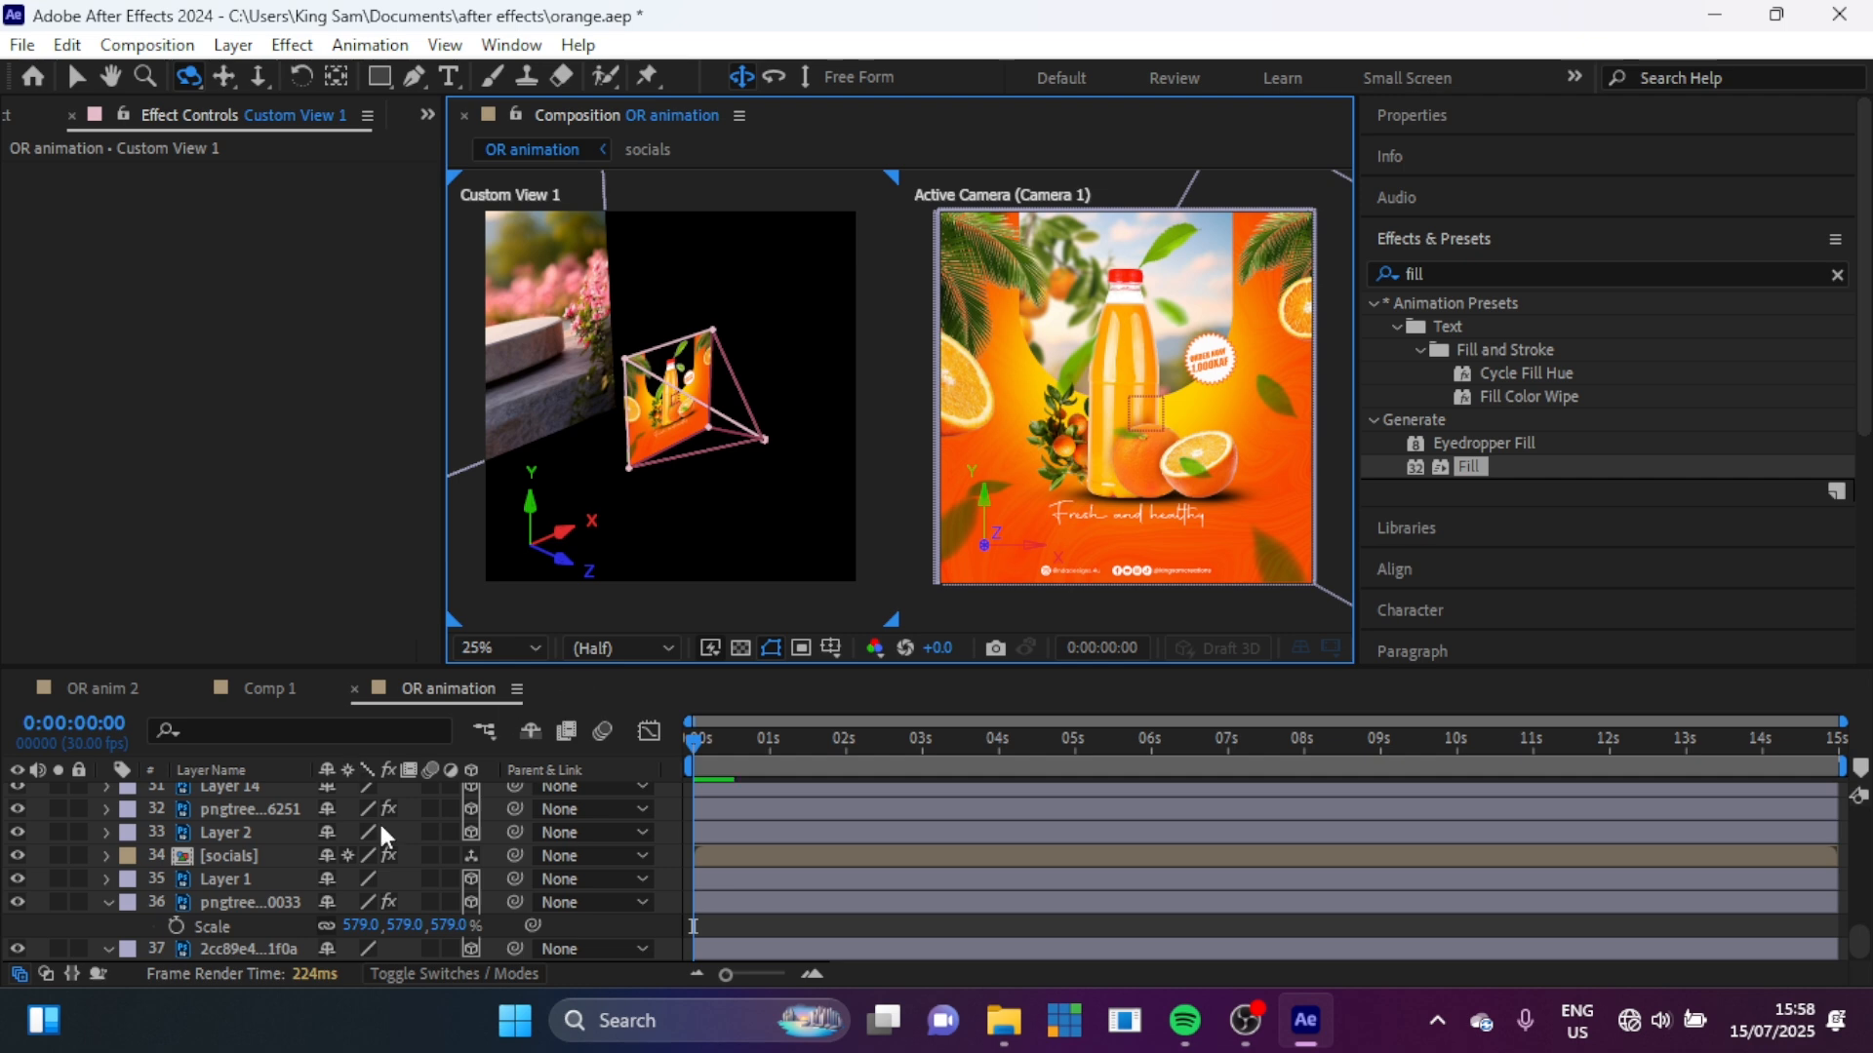
click(226, 903)
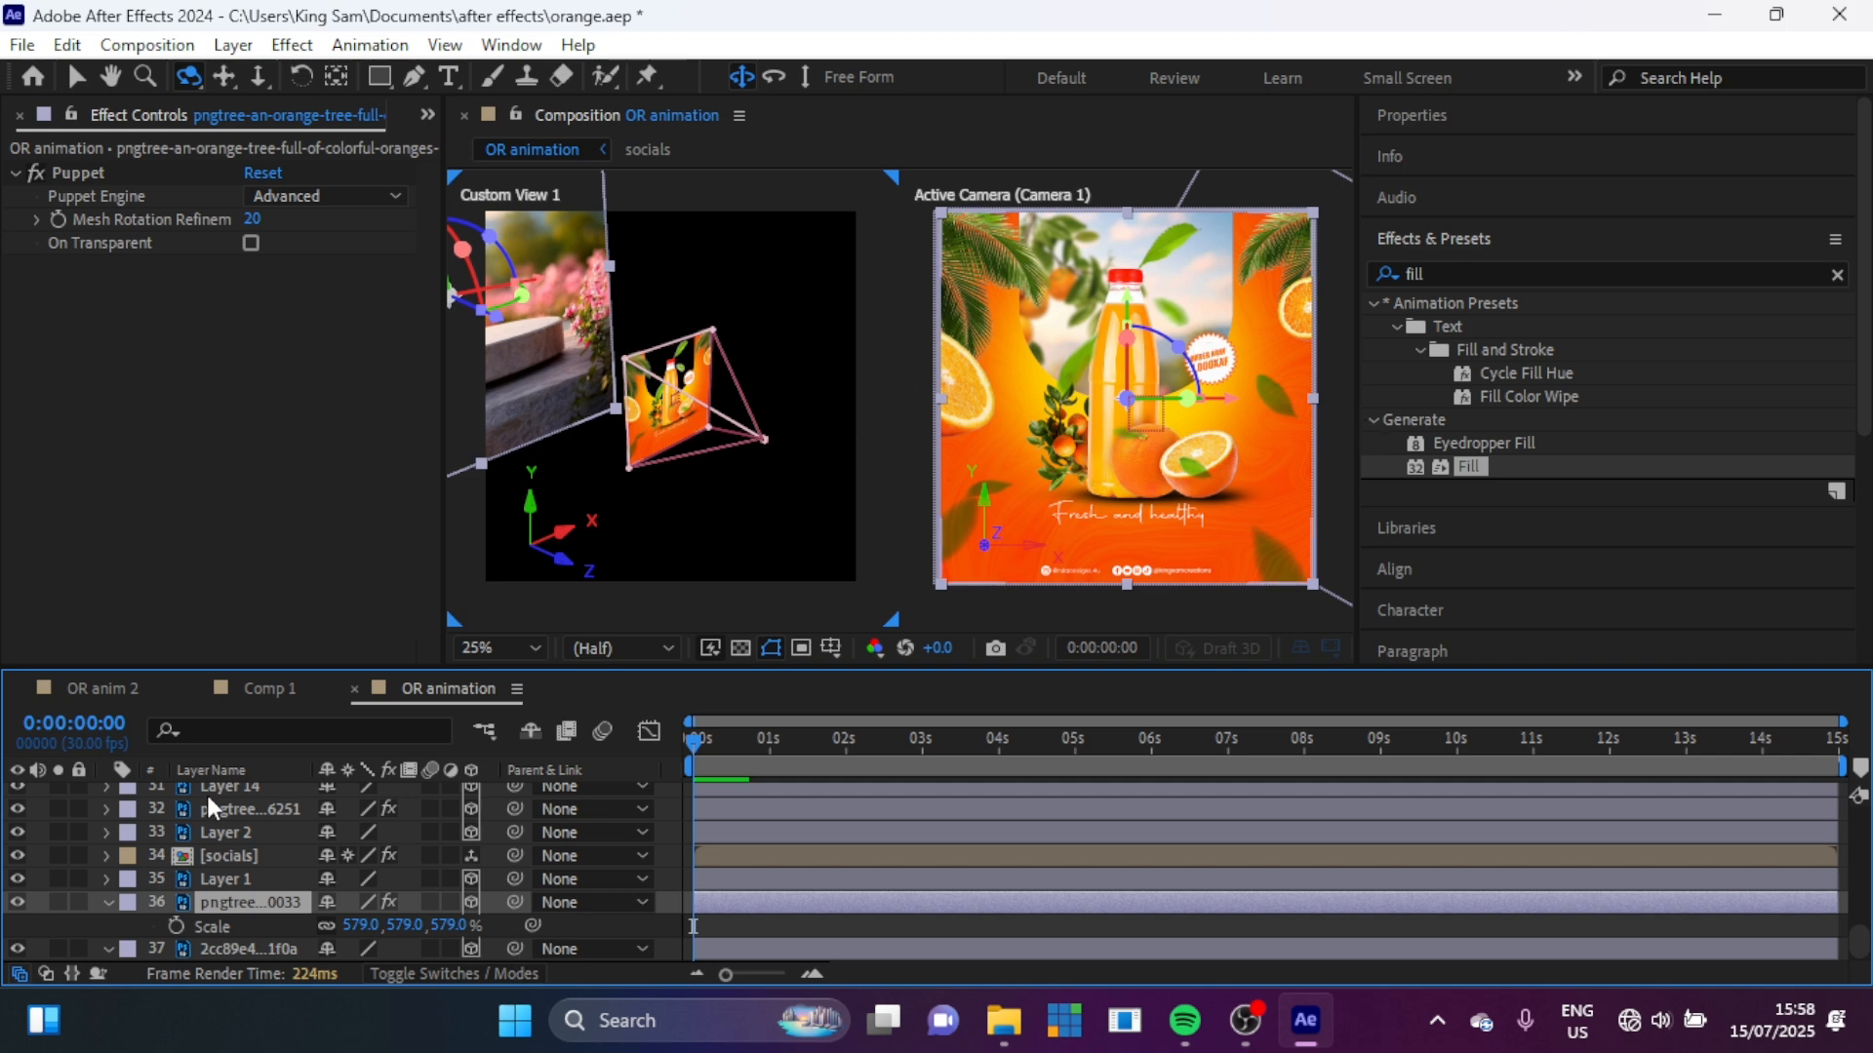
click(76, 78)
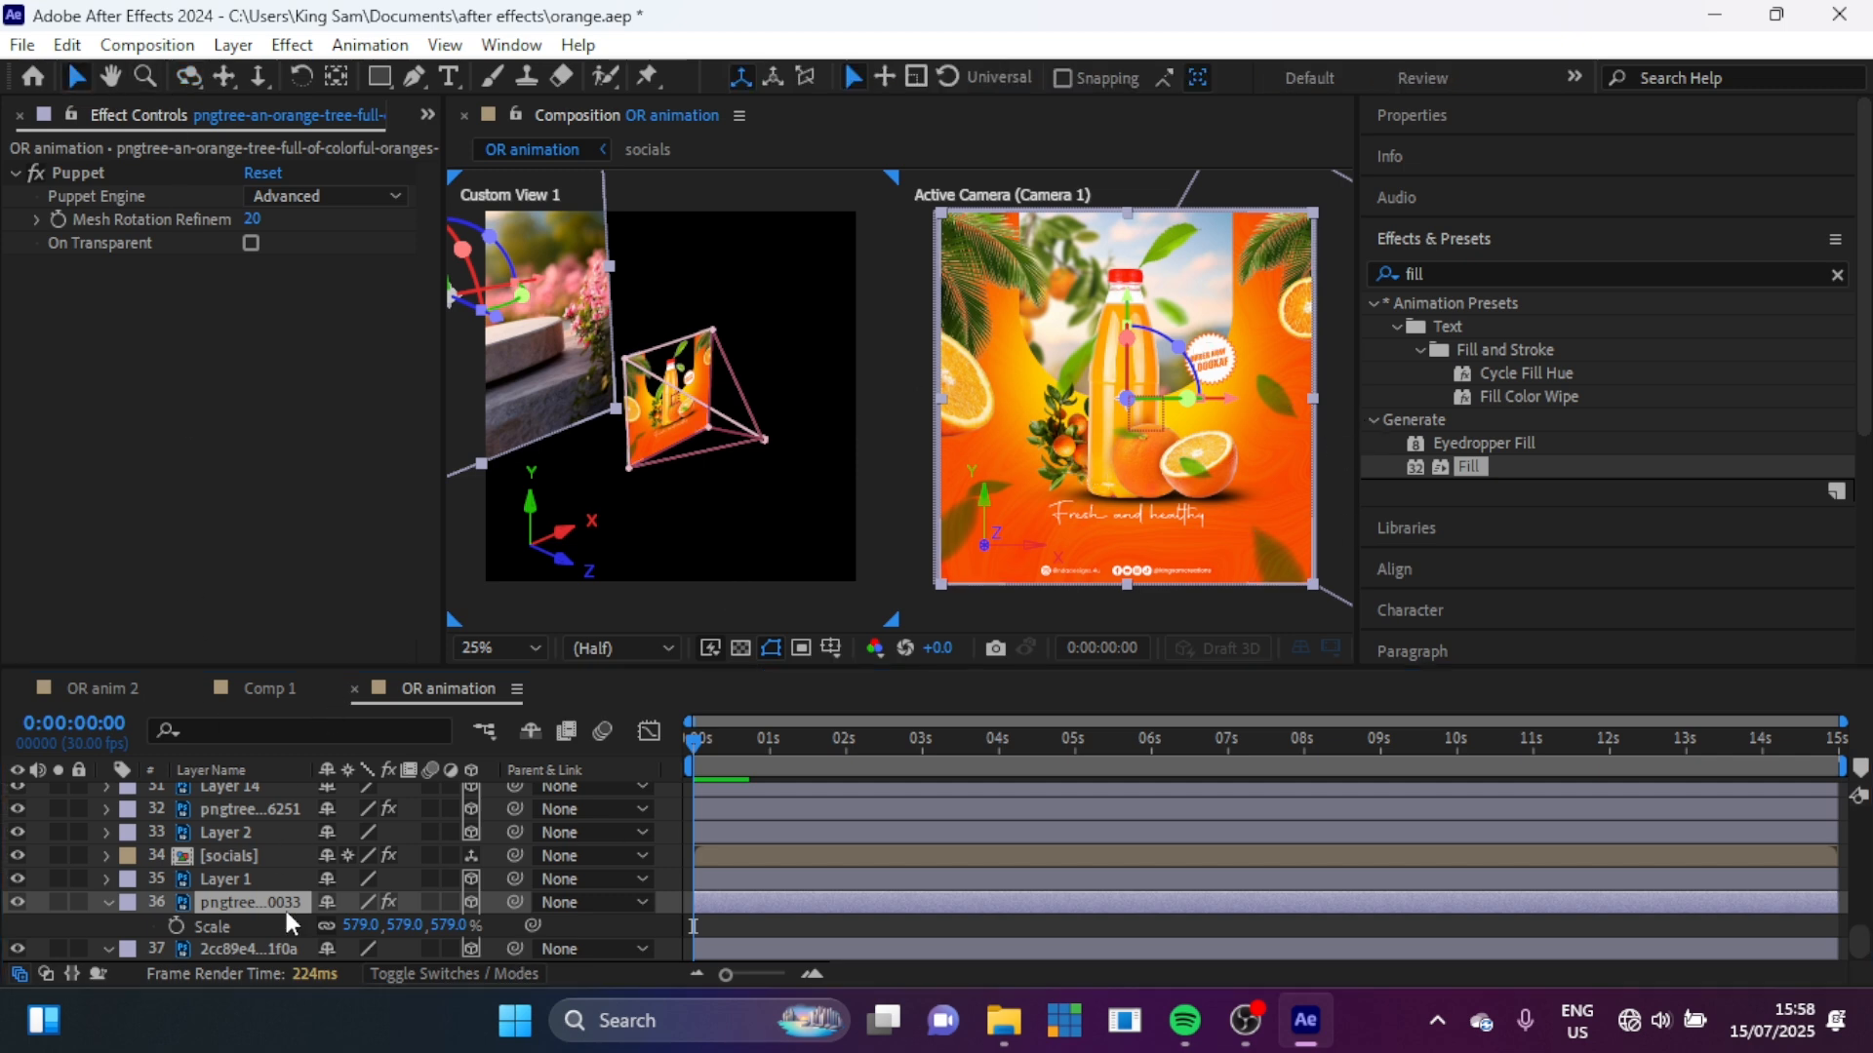
click(209, 880)
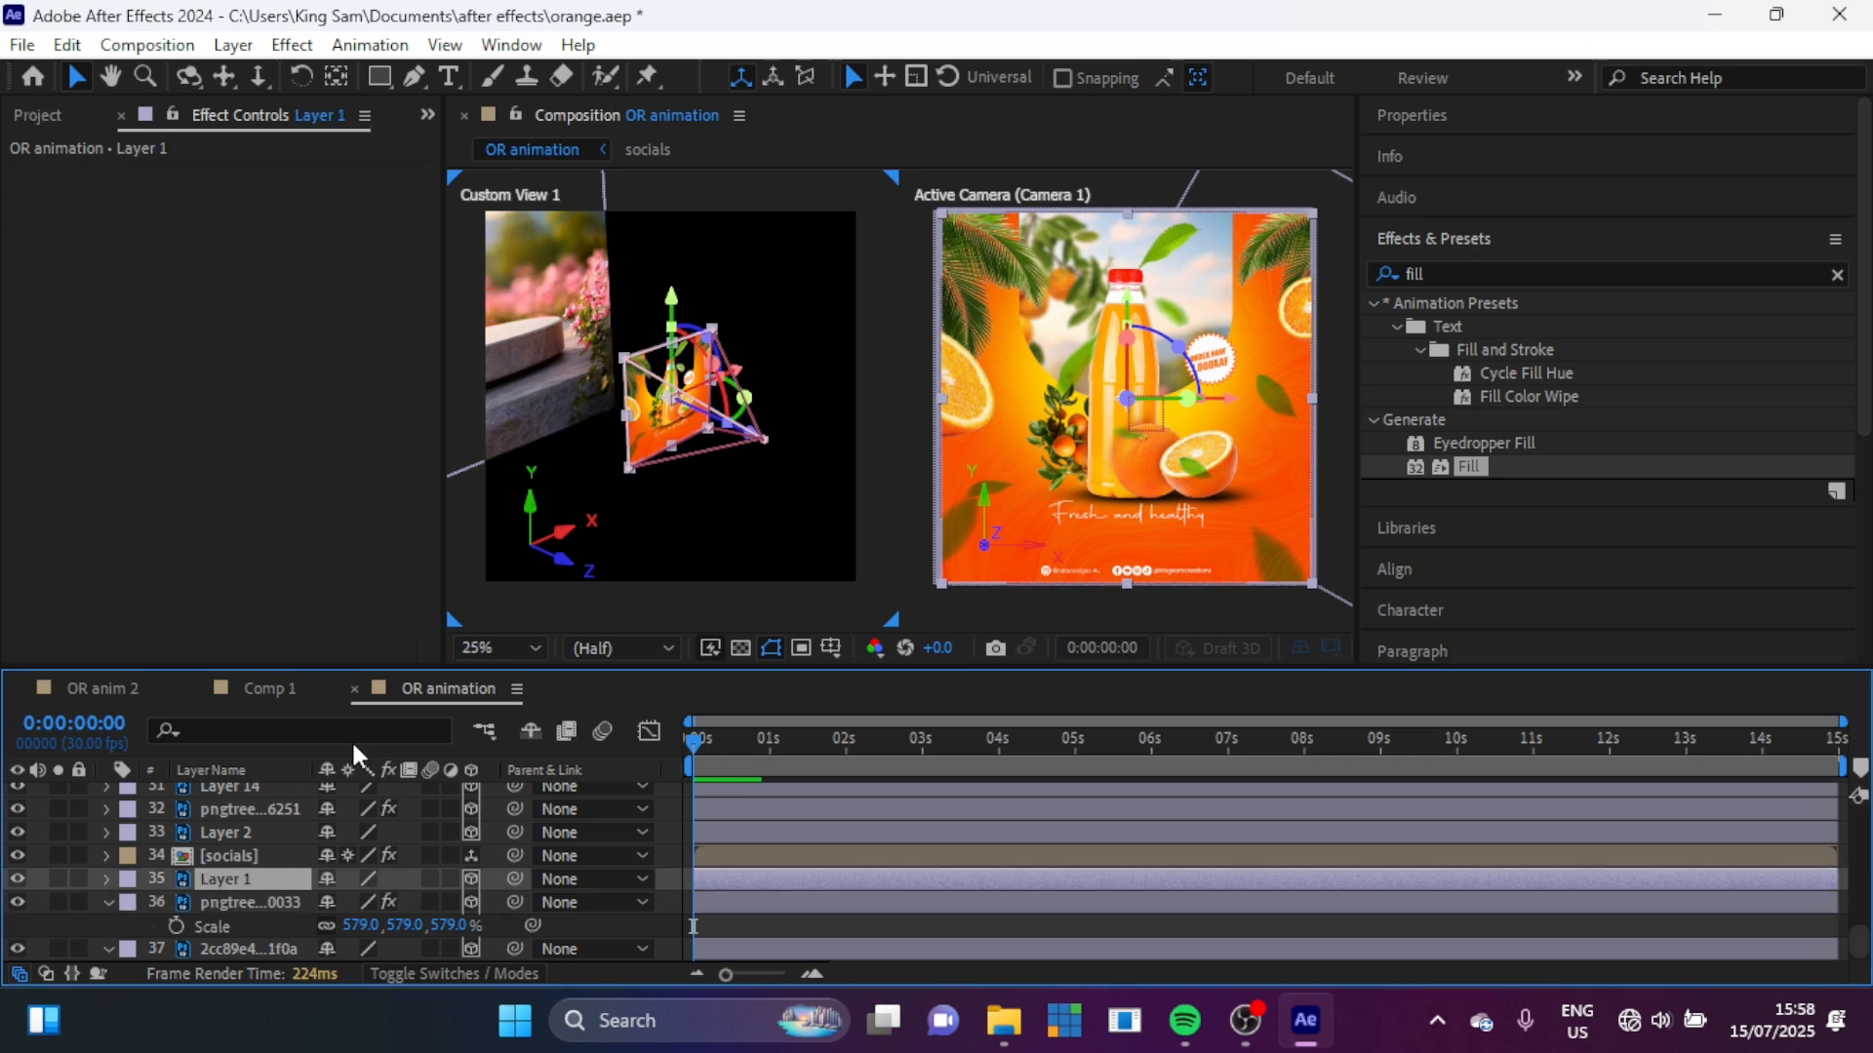
key(p)
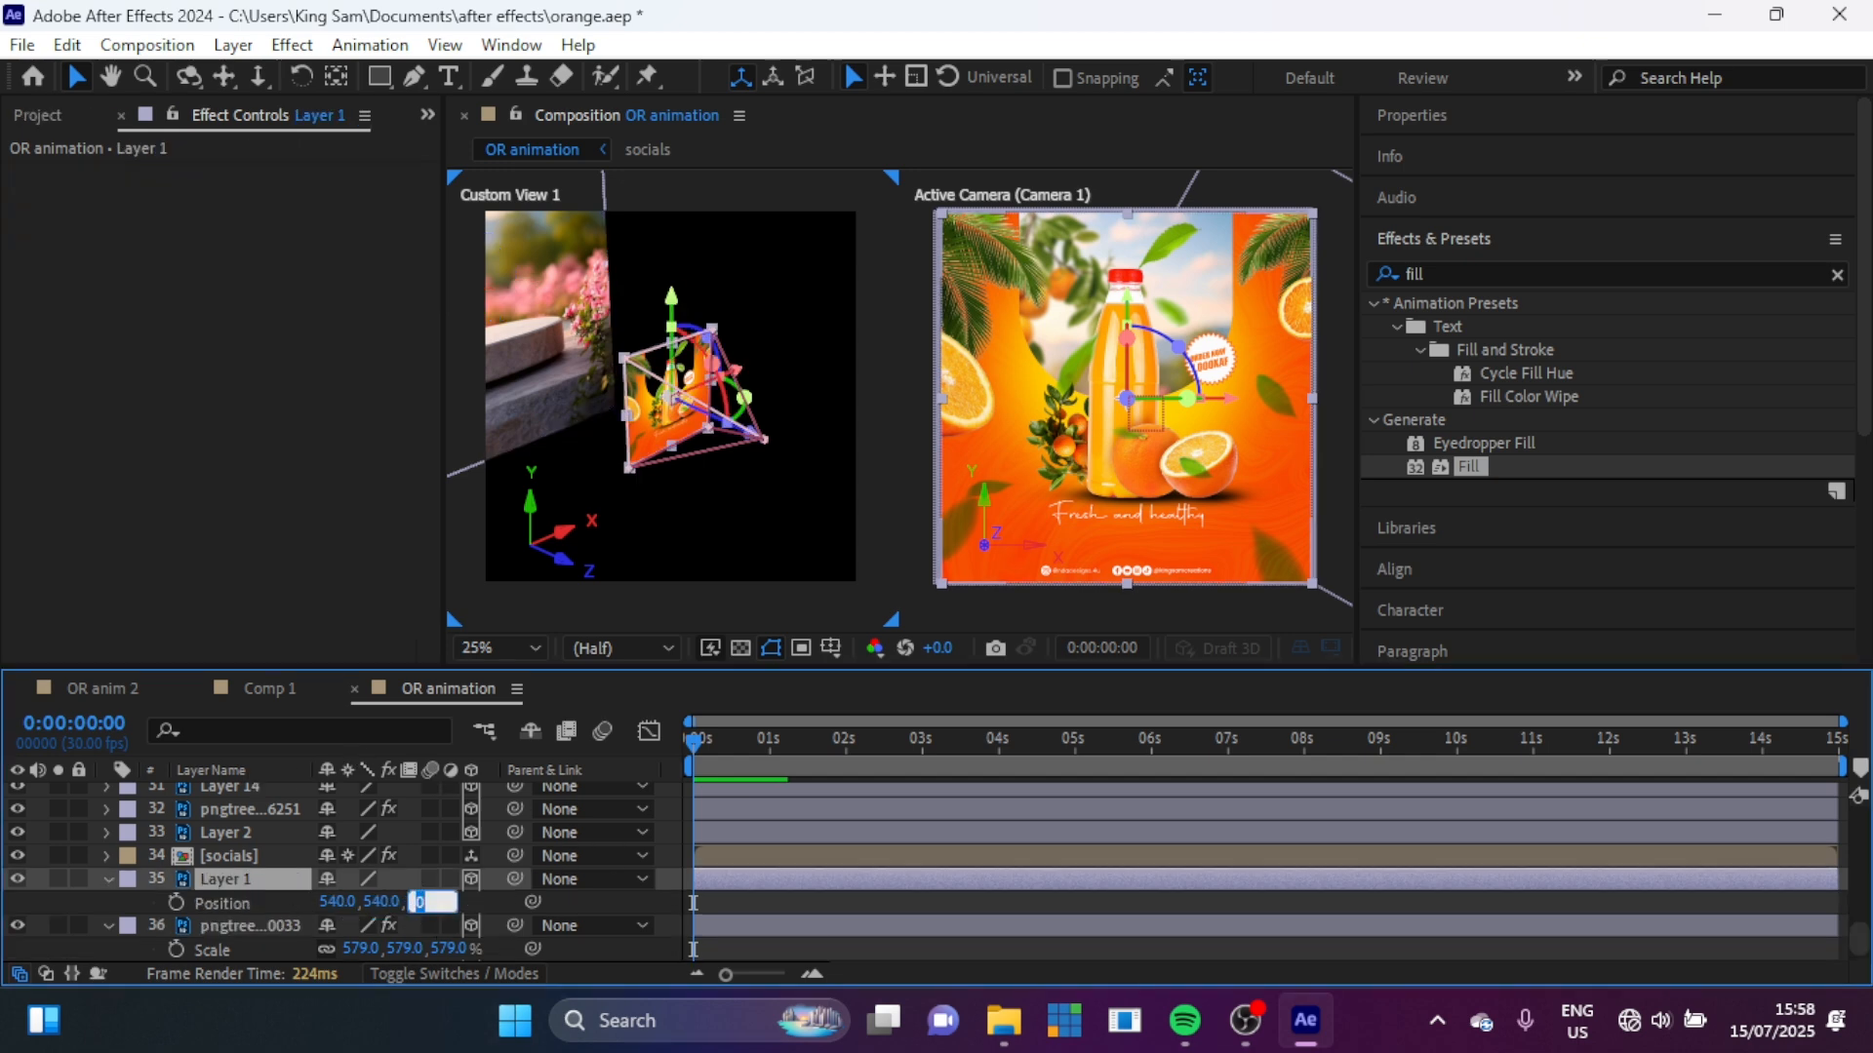
text(000)
key(Return)
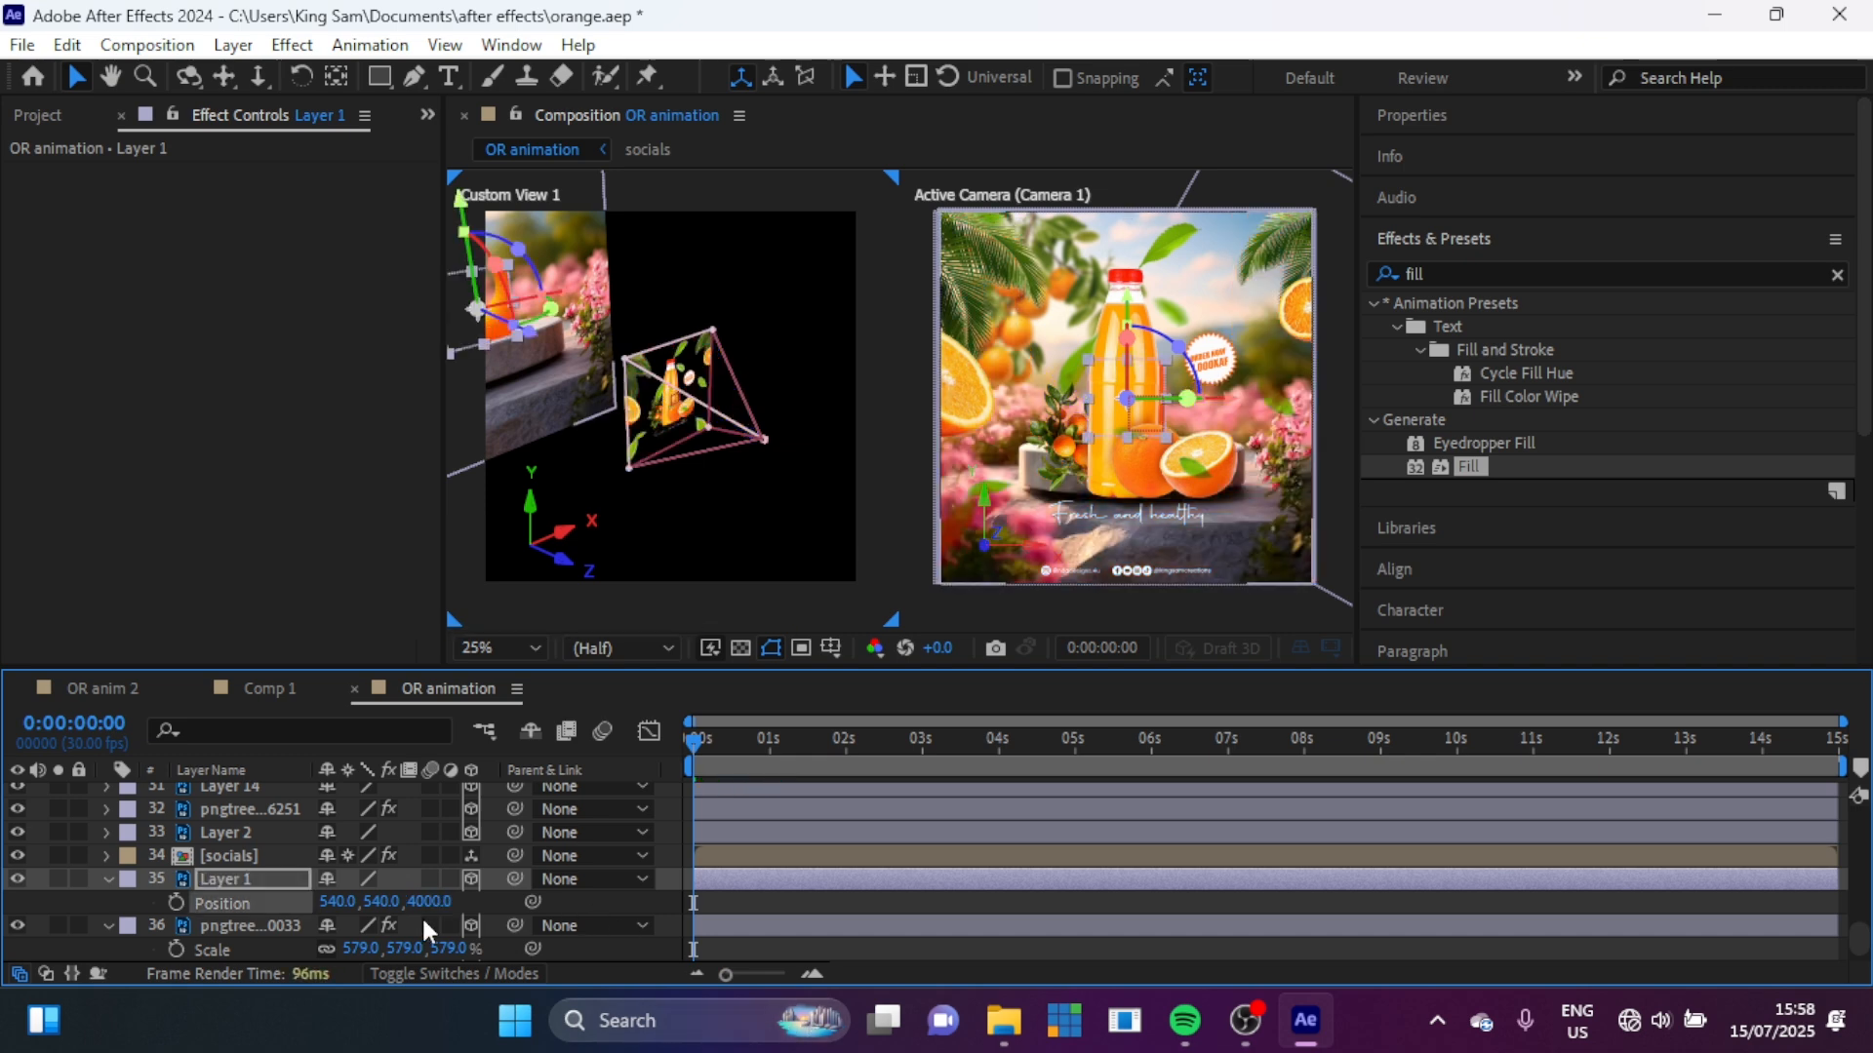
Step: Scale Layer 1 up to 485% so it fills the camera frame
key(s)
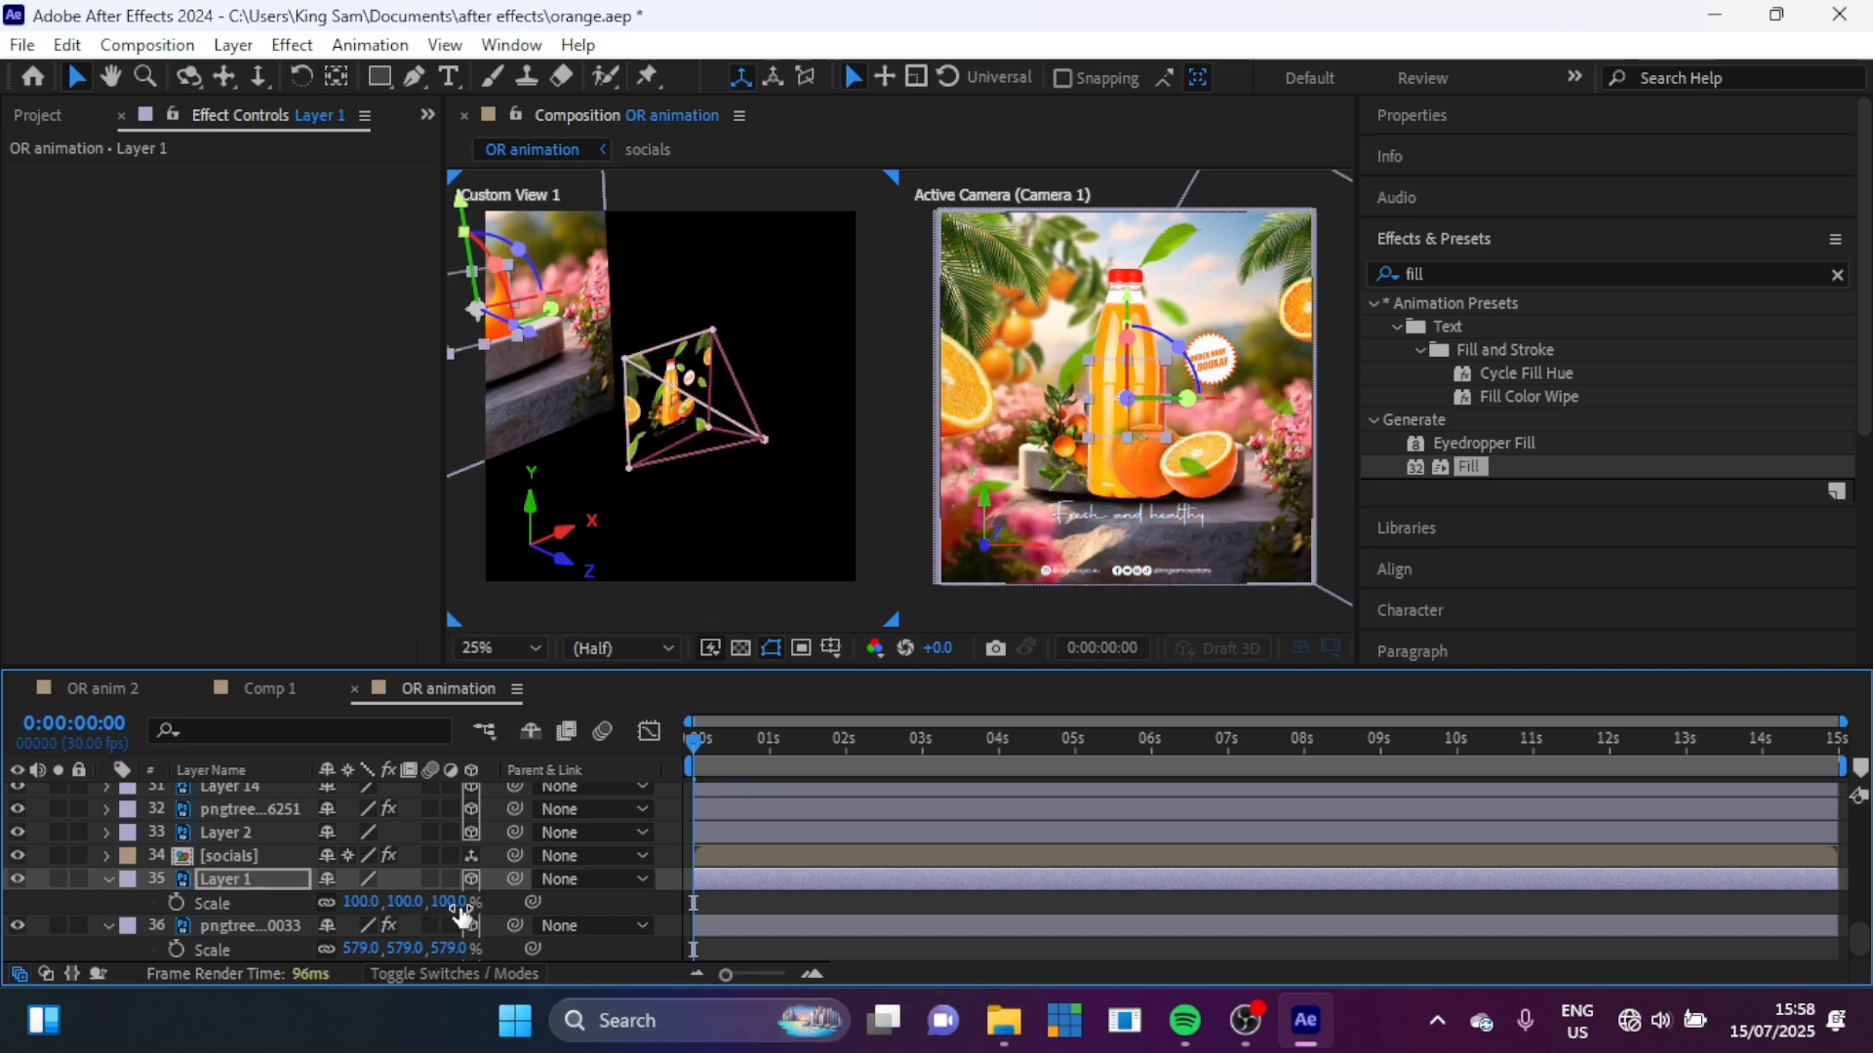
drag(457, 901, 879, 793)
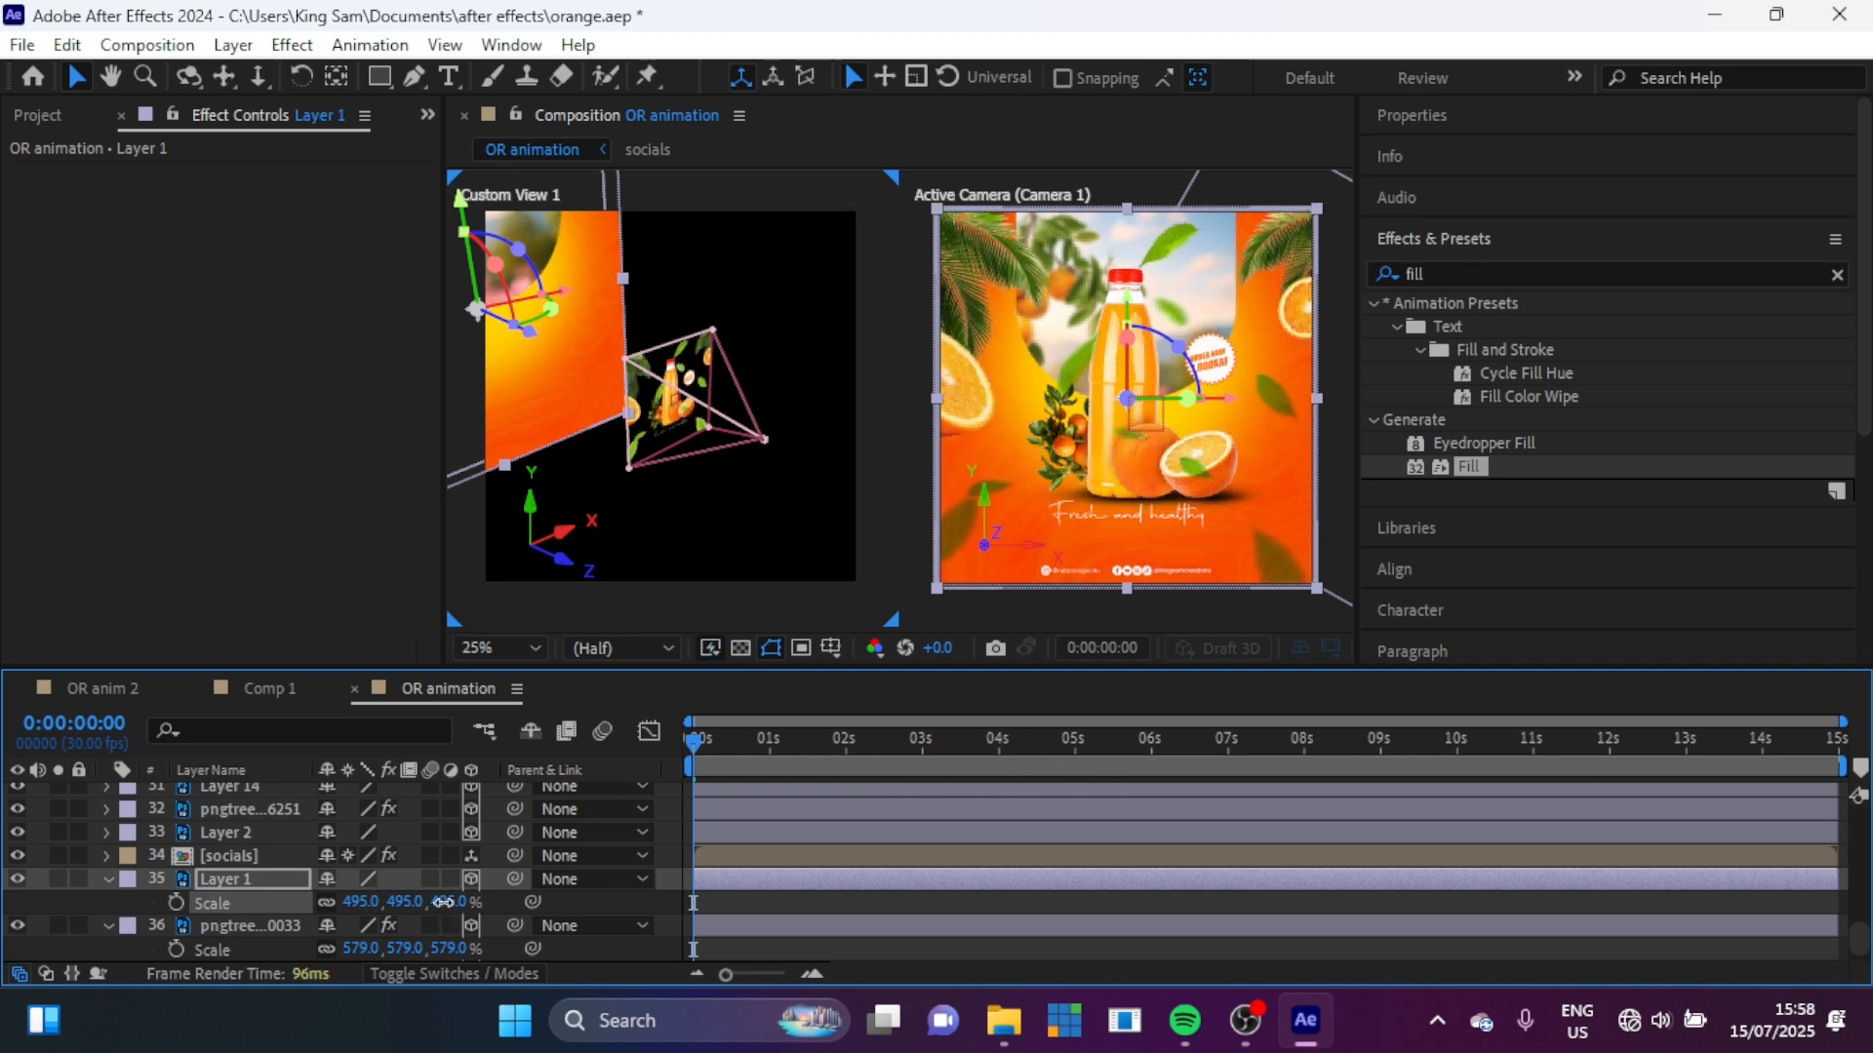
drag(448, 910, 432, 903)
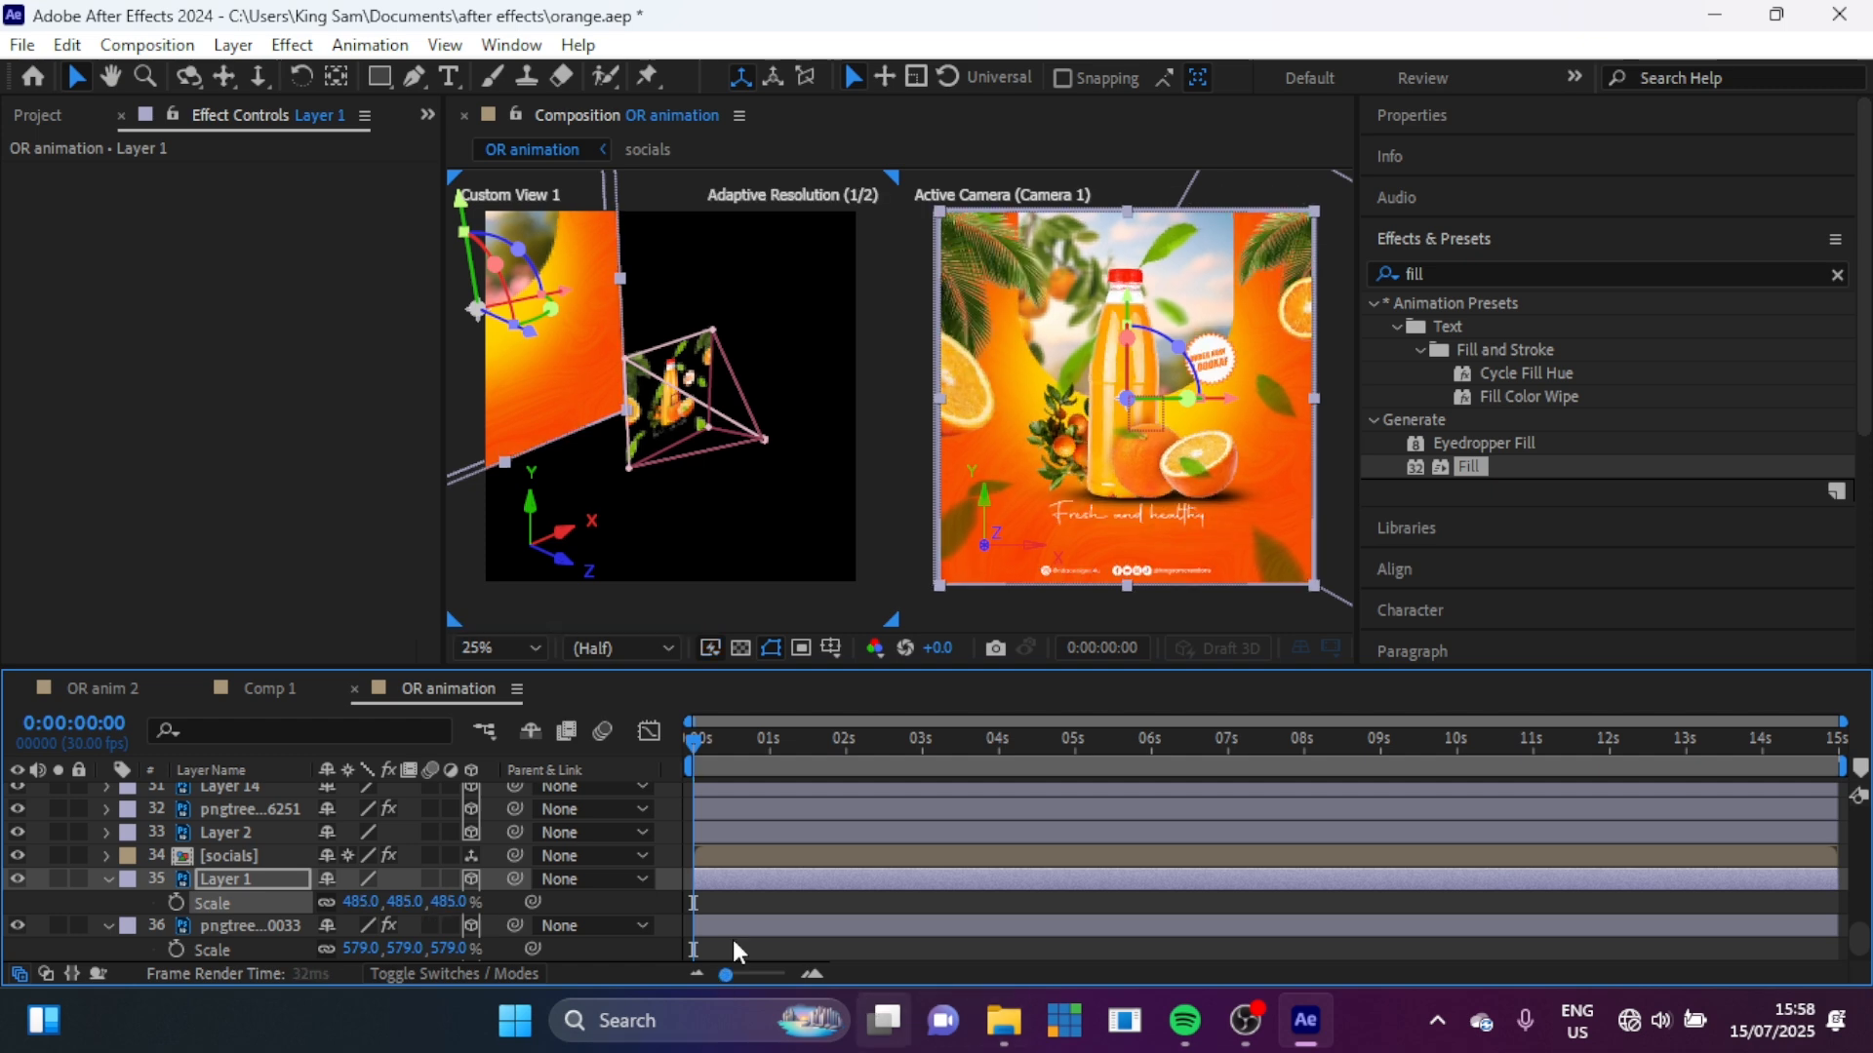
Step: Collapse the expanded properties of the orange right and orange left layers
click(222, 834)
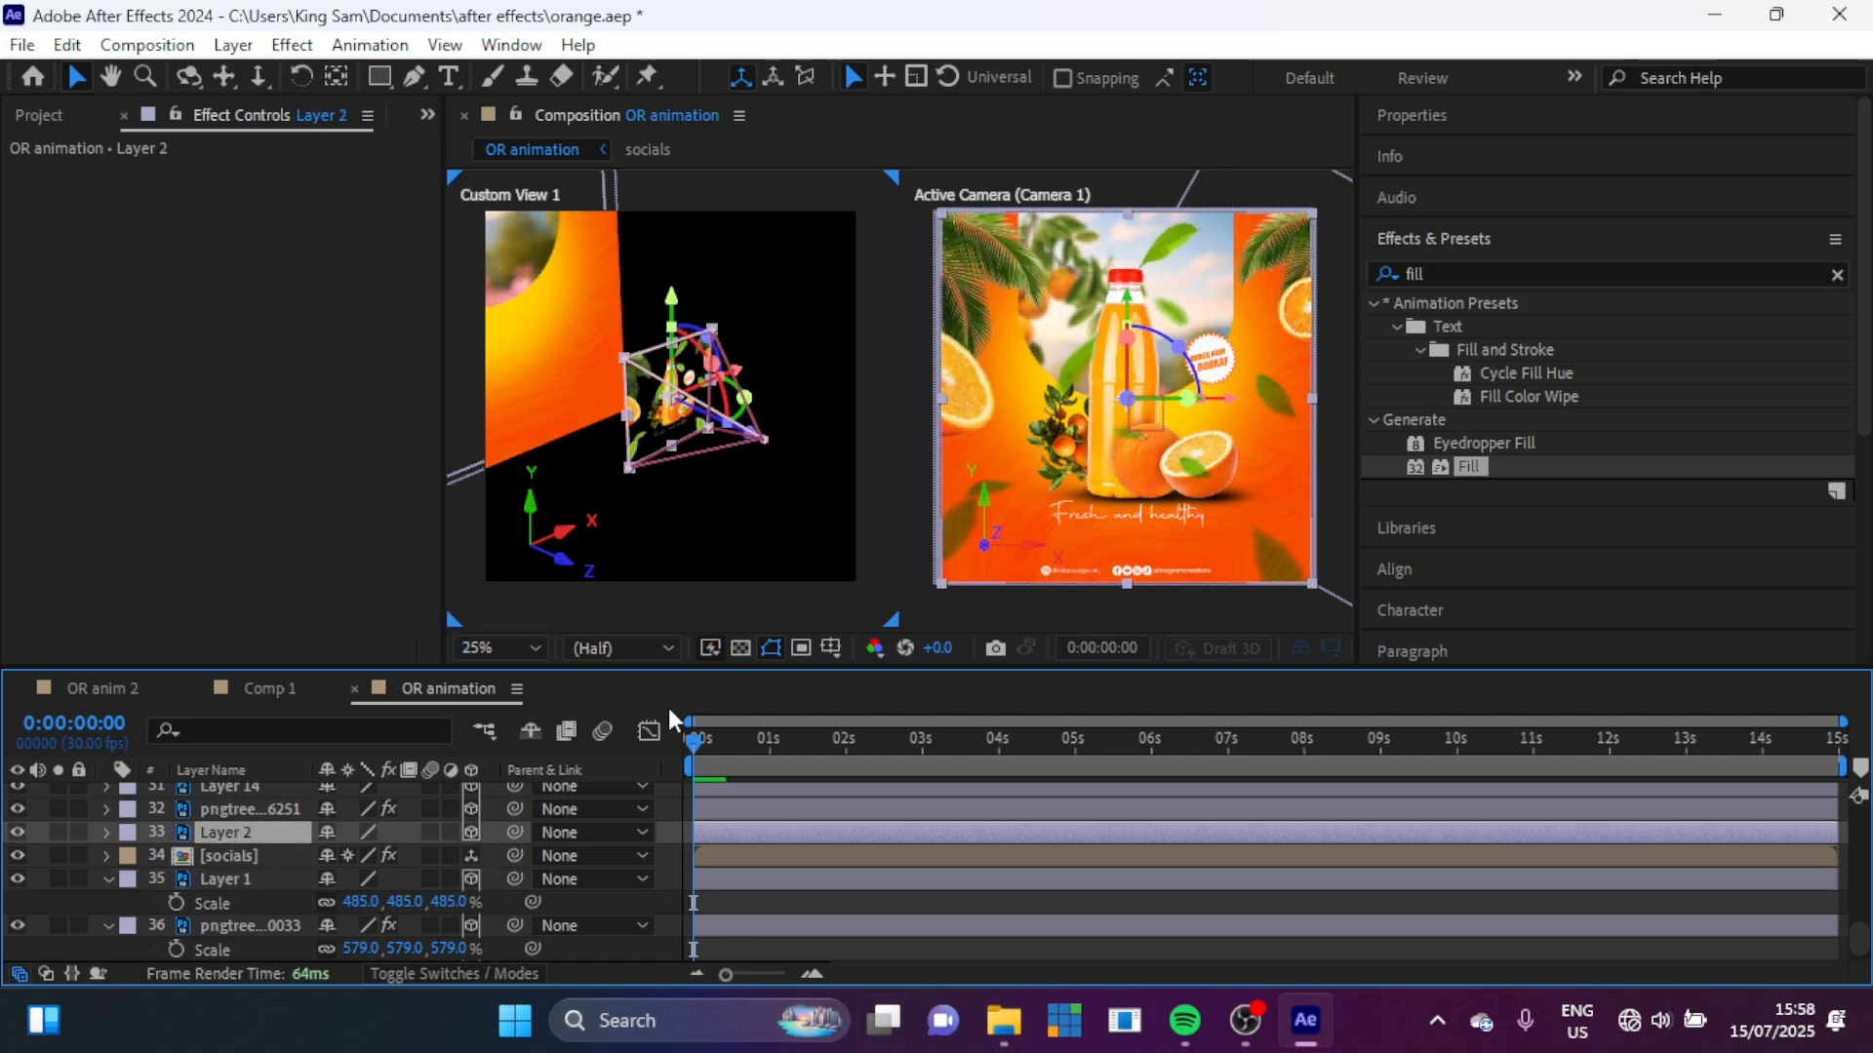
scroll(255, 834, up, 10)
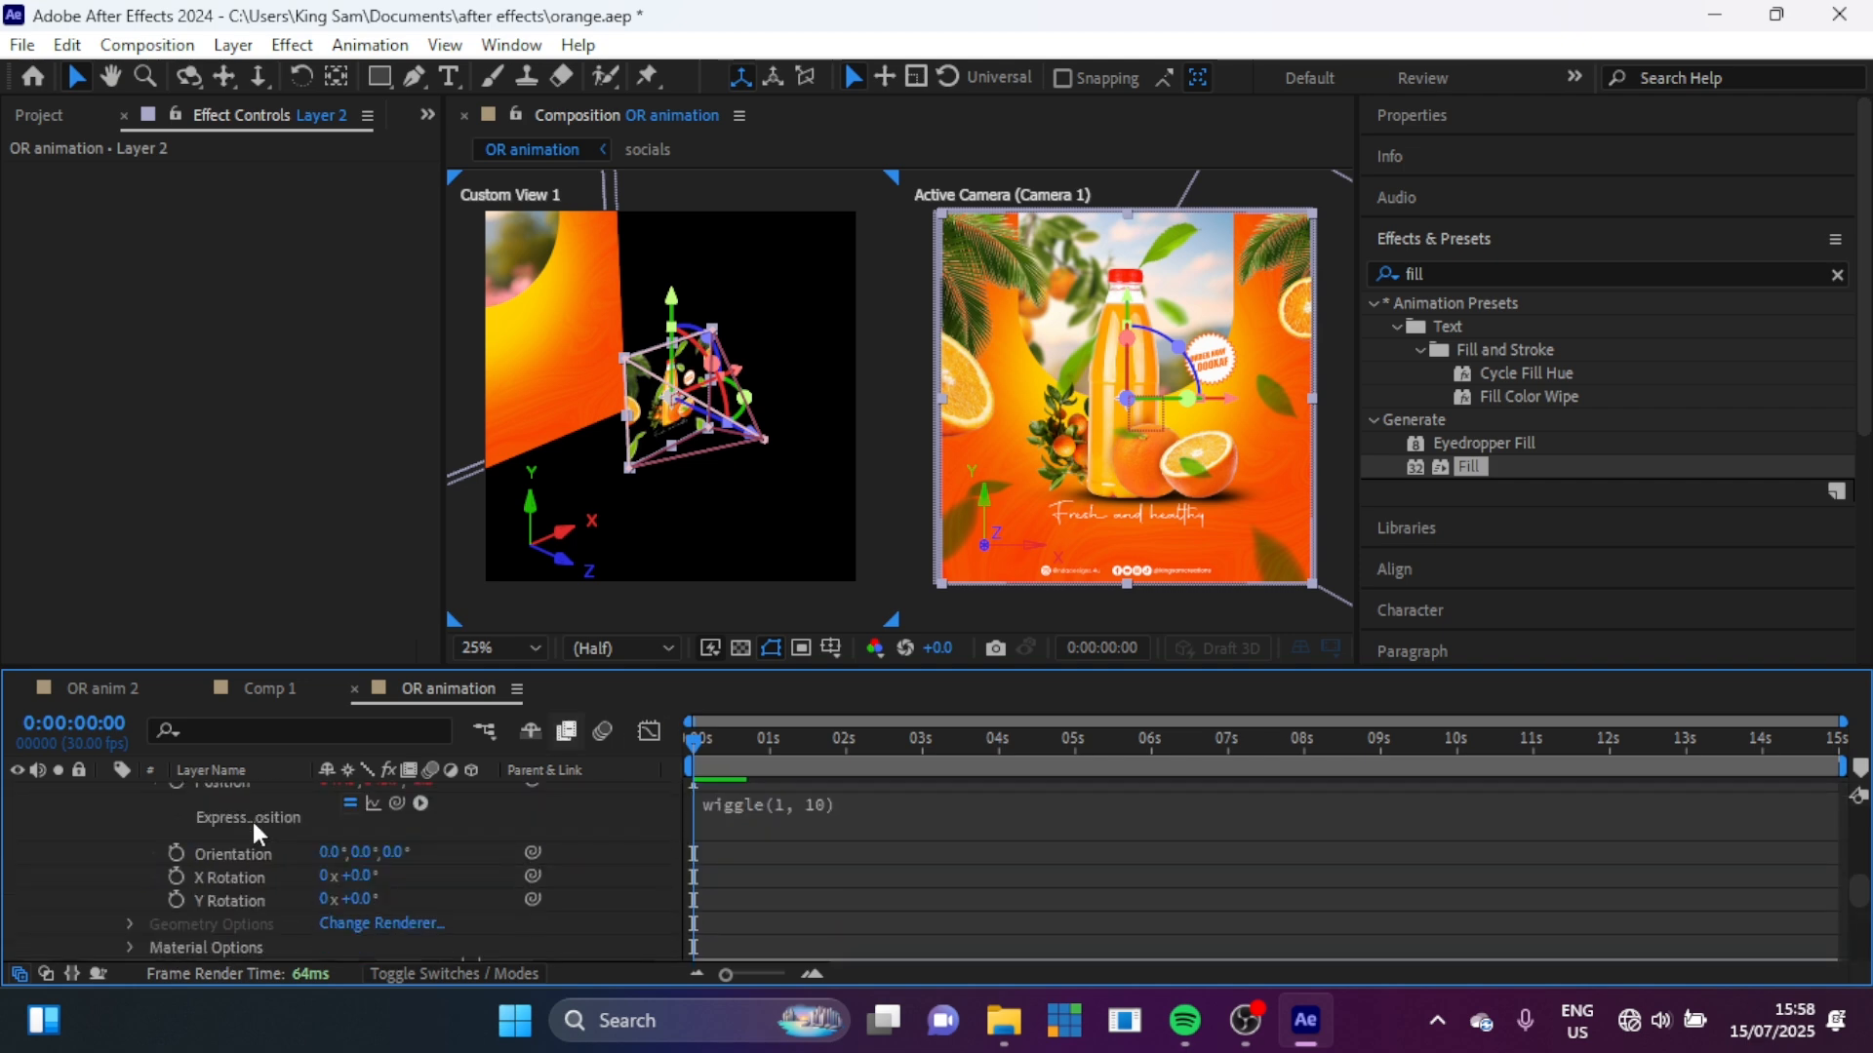
scroll(255, 832, up, 3)
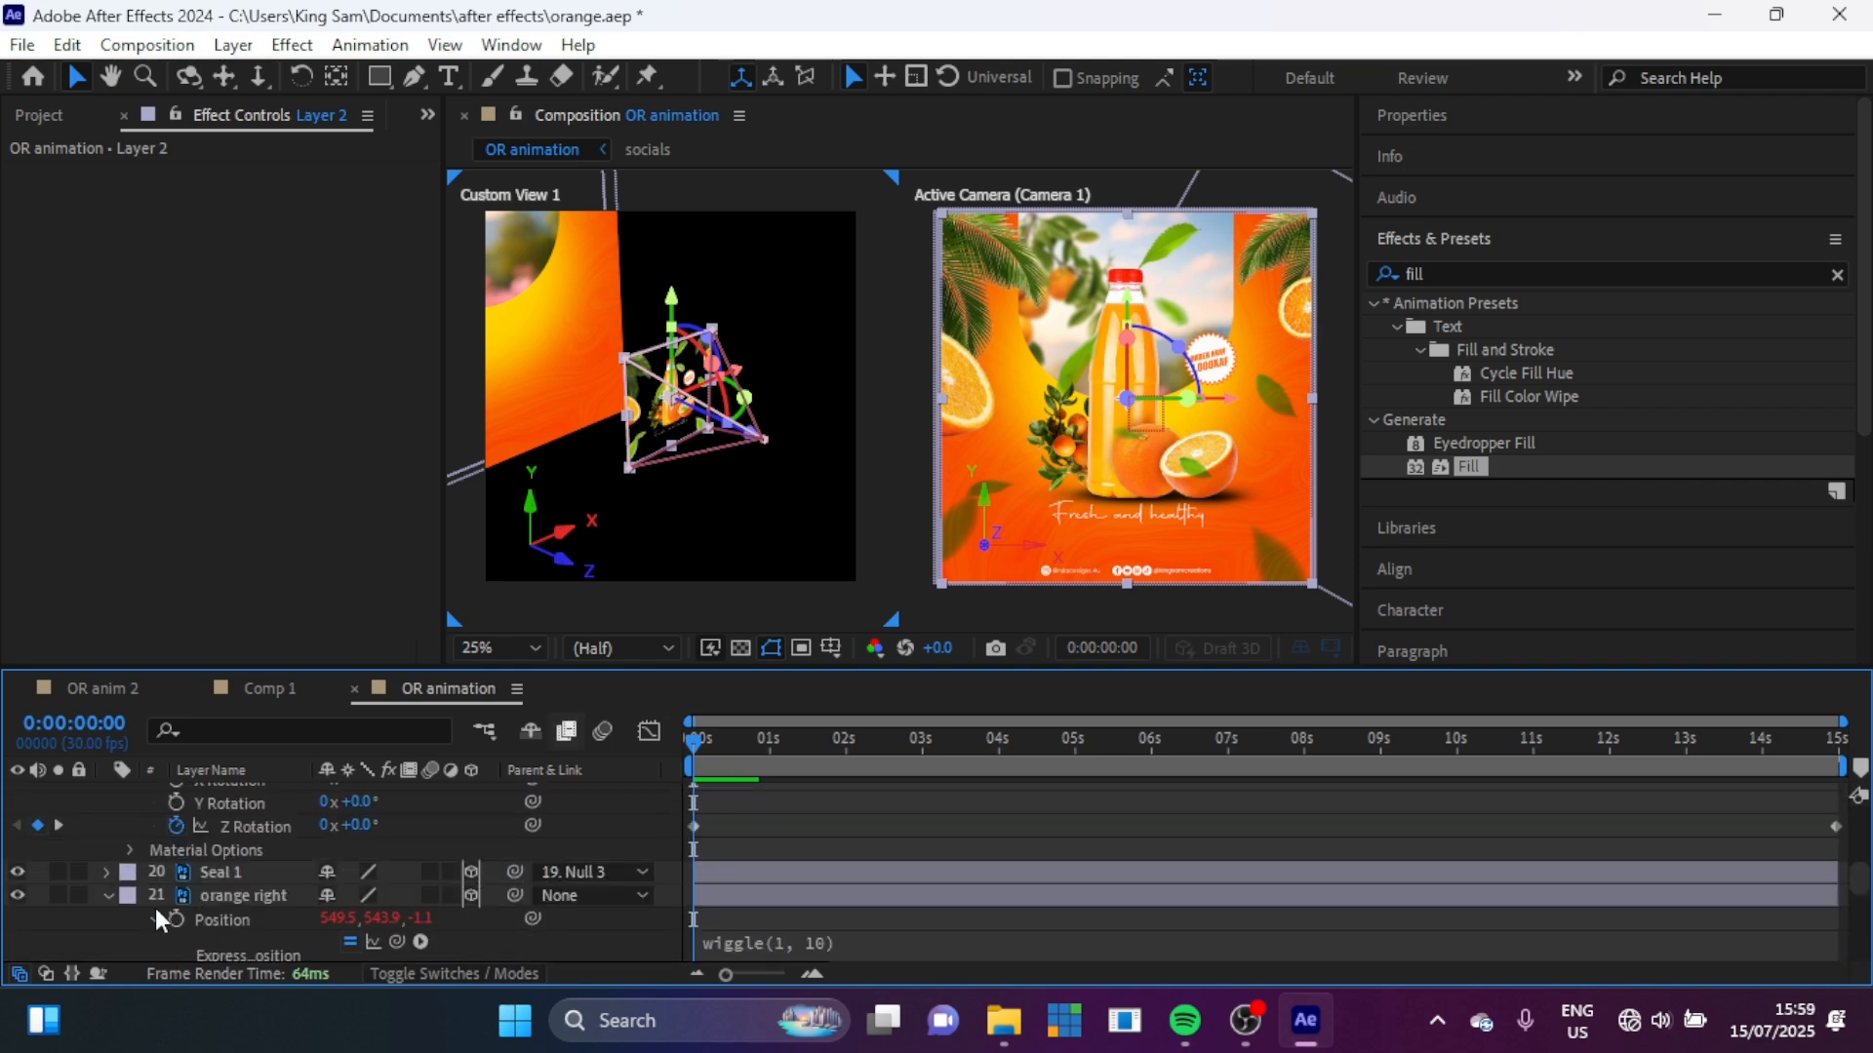
click(109, 895)
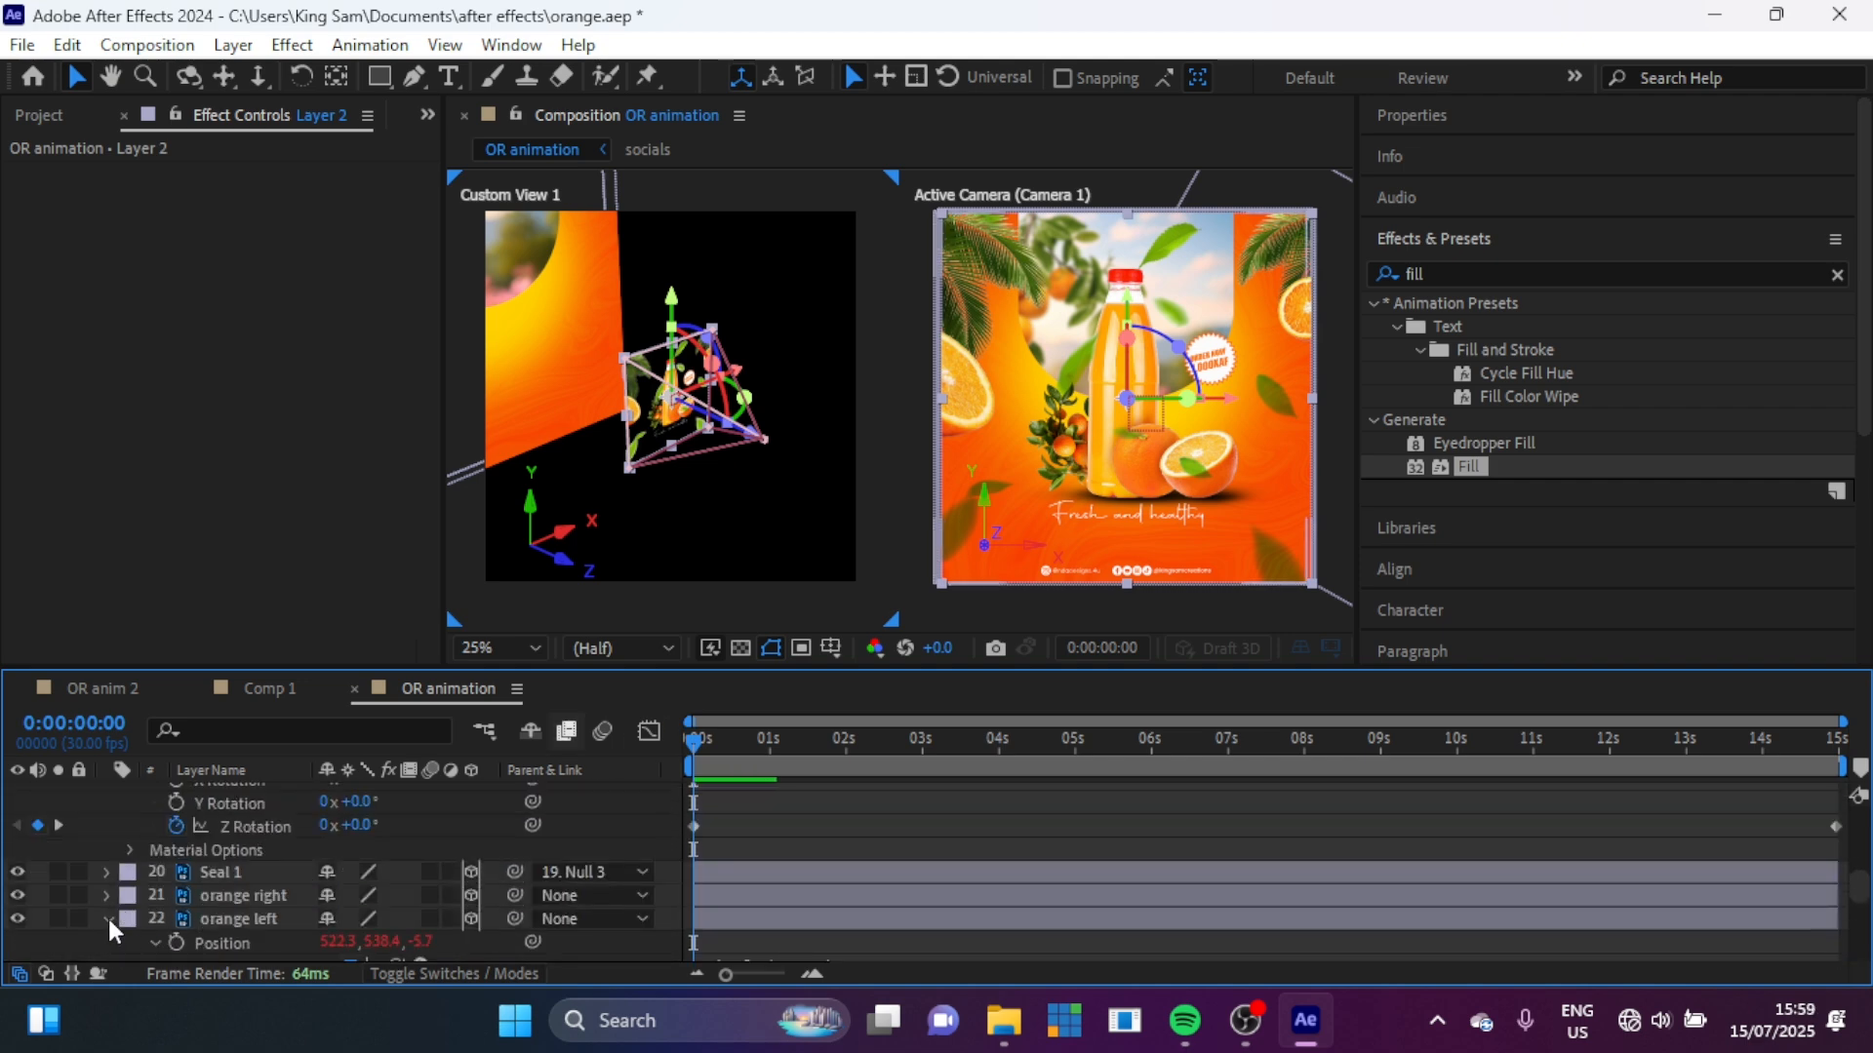
click(108, 916)
Step: Set the Z position of the palm tree right and palm tree left layers to 3000 and scale both up to 388%
scroll(218, 897, up, 10)
scroll(219, 903, down, 5)
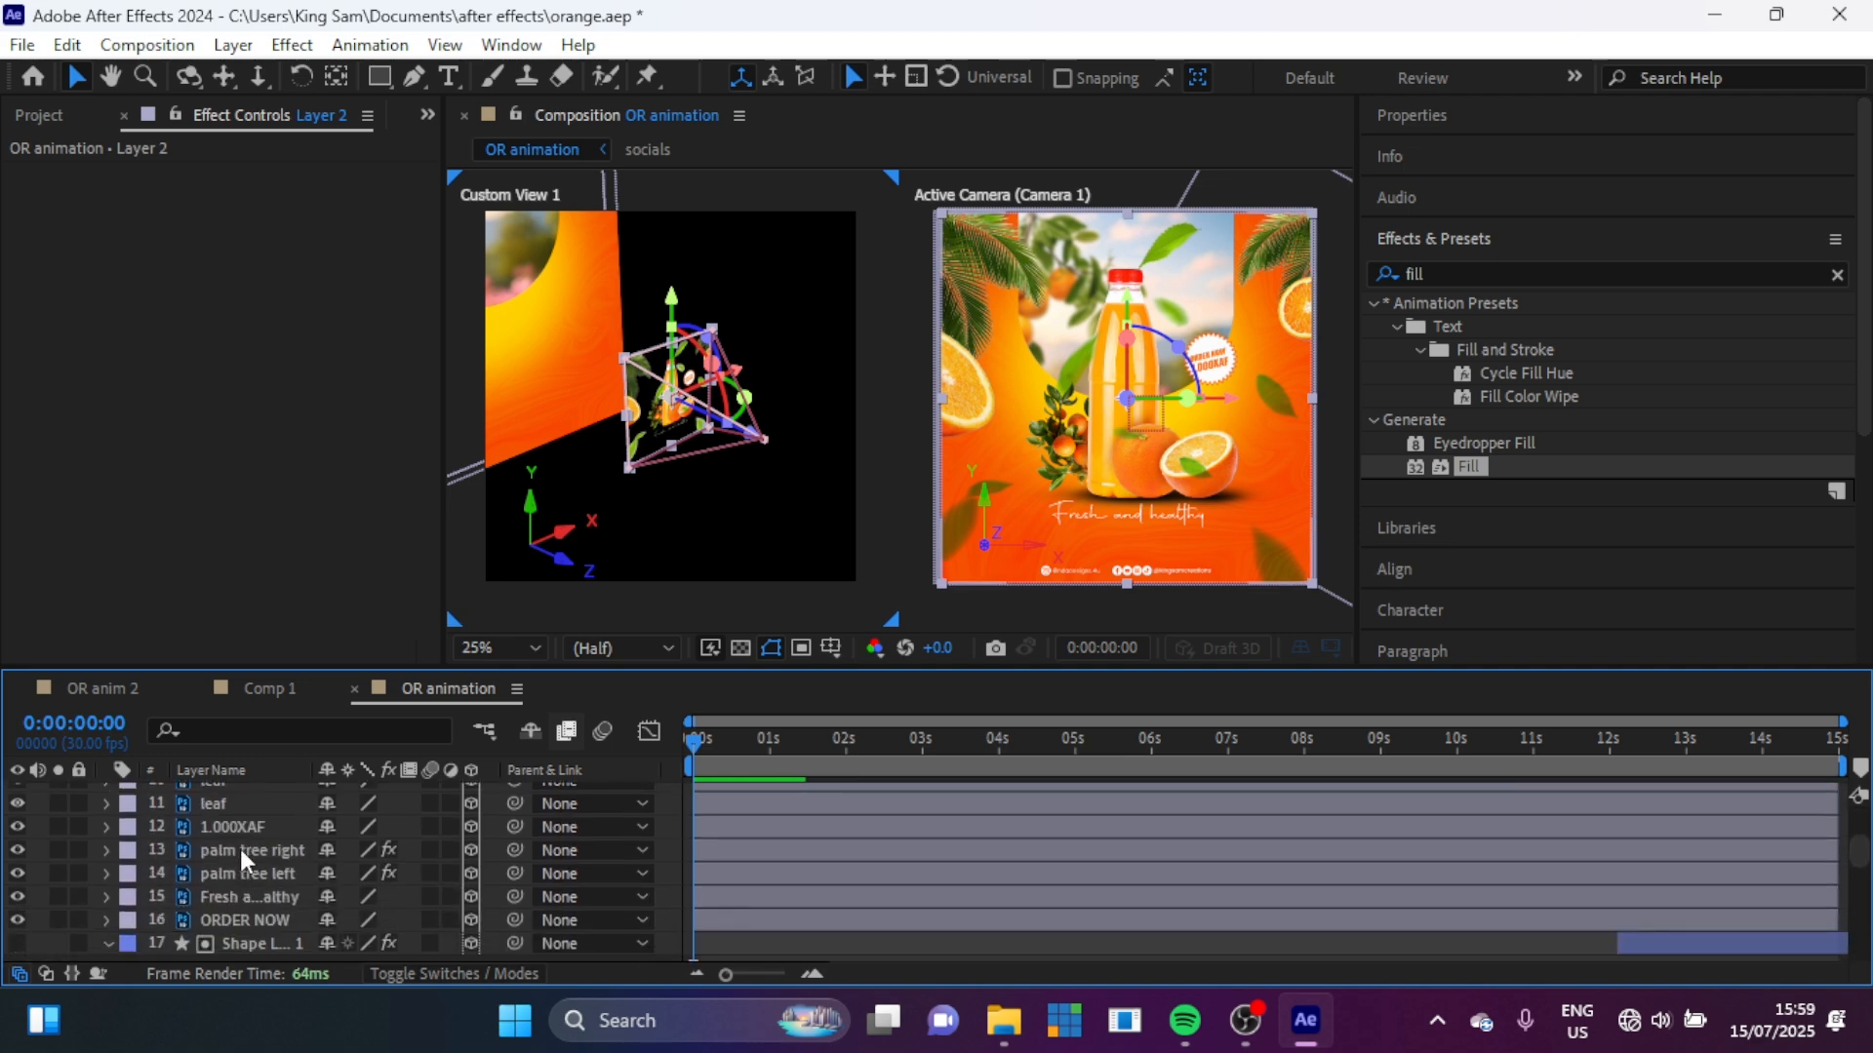
click(244, 853)
ctrl+click(236, 880)
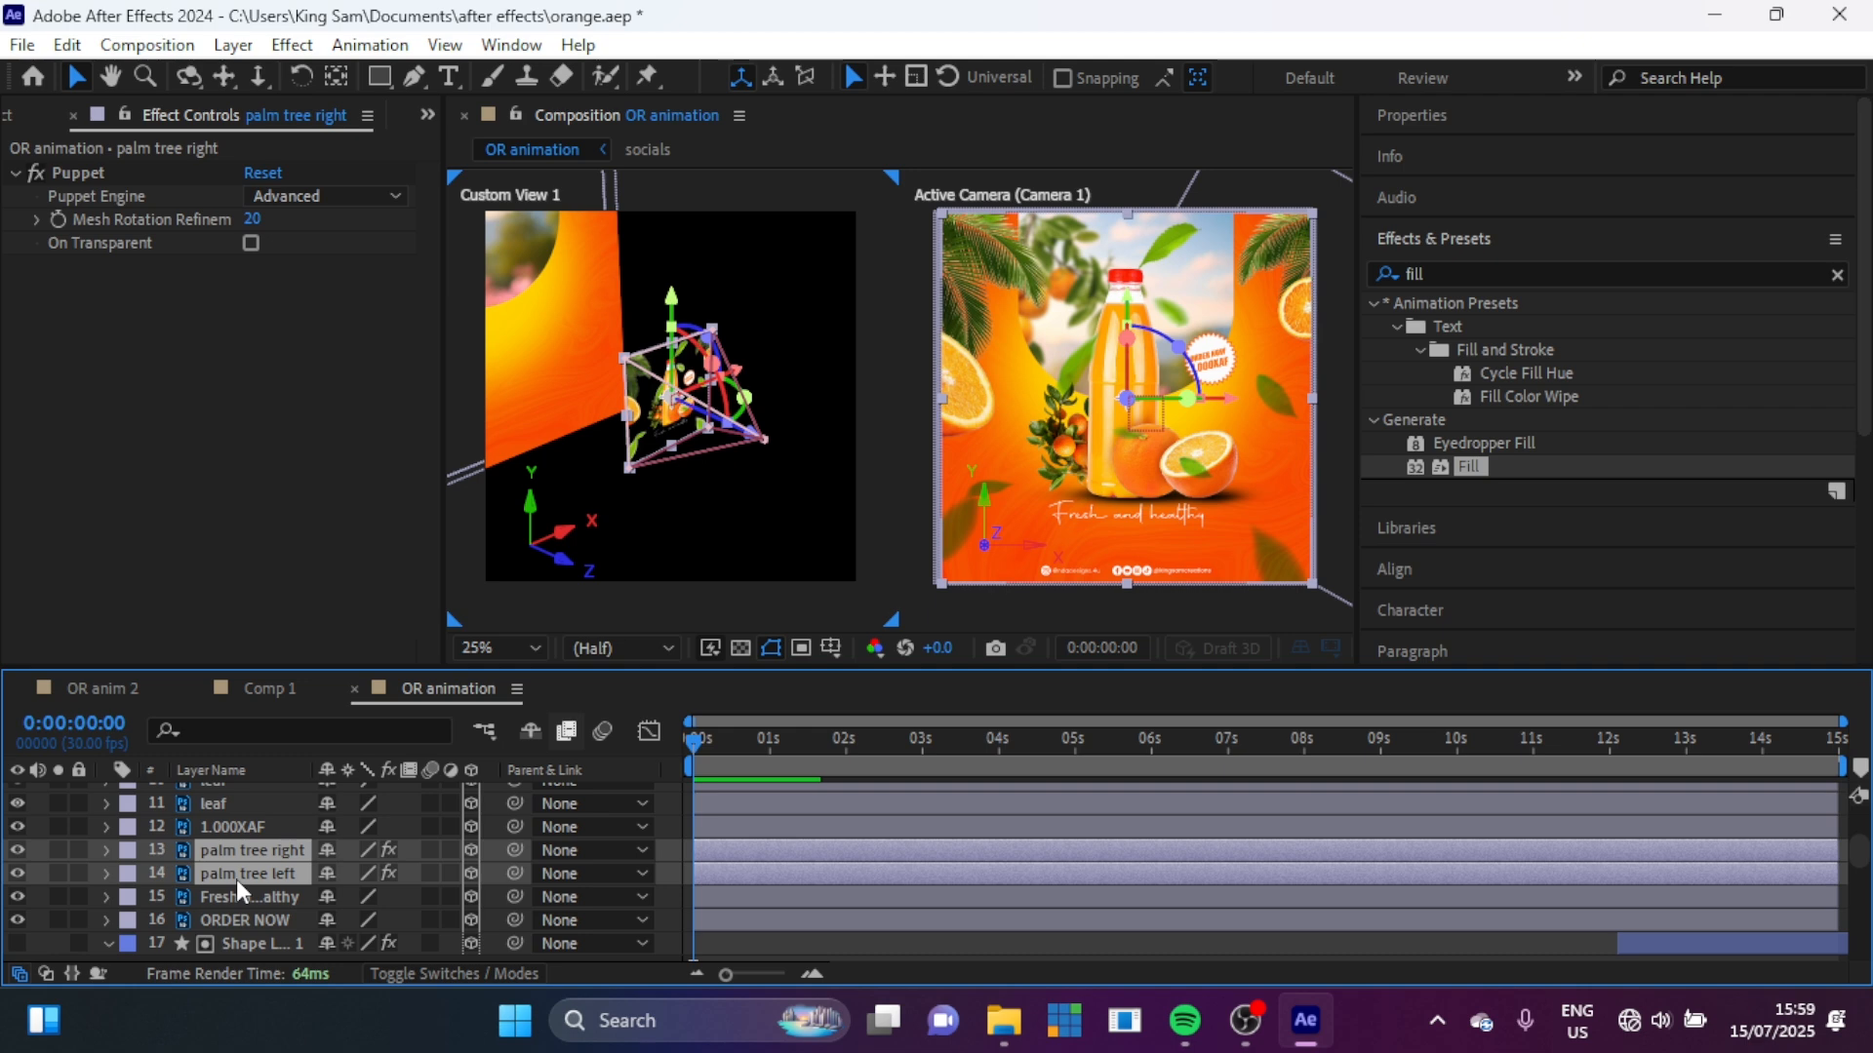
key(p)
click(417, 872)
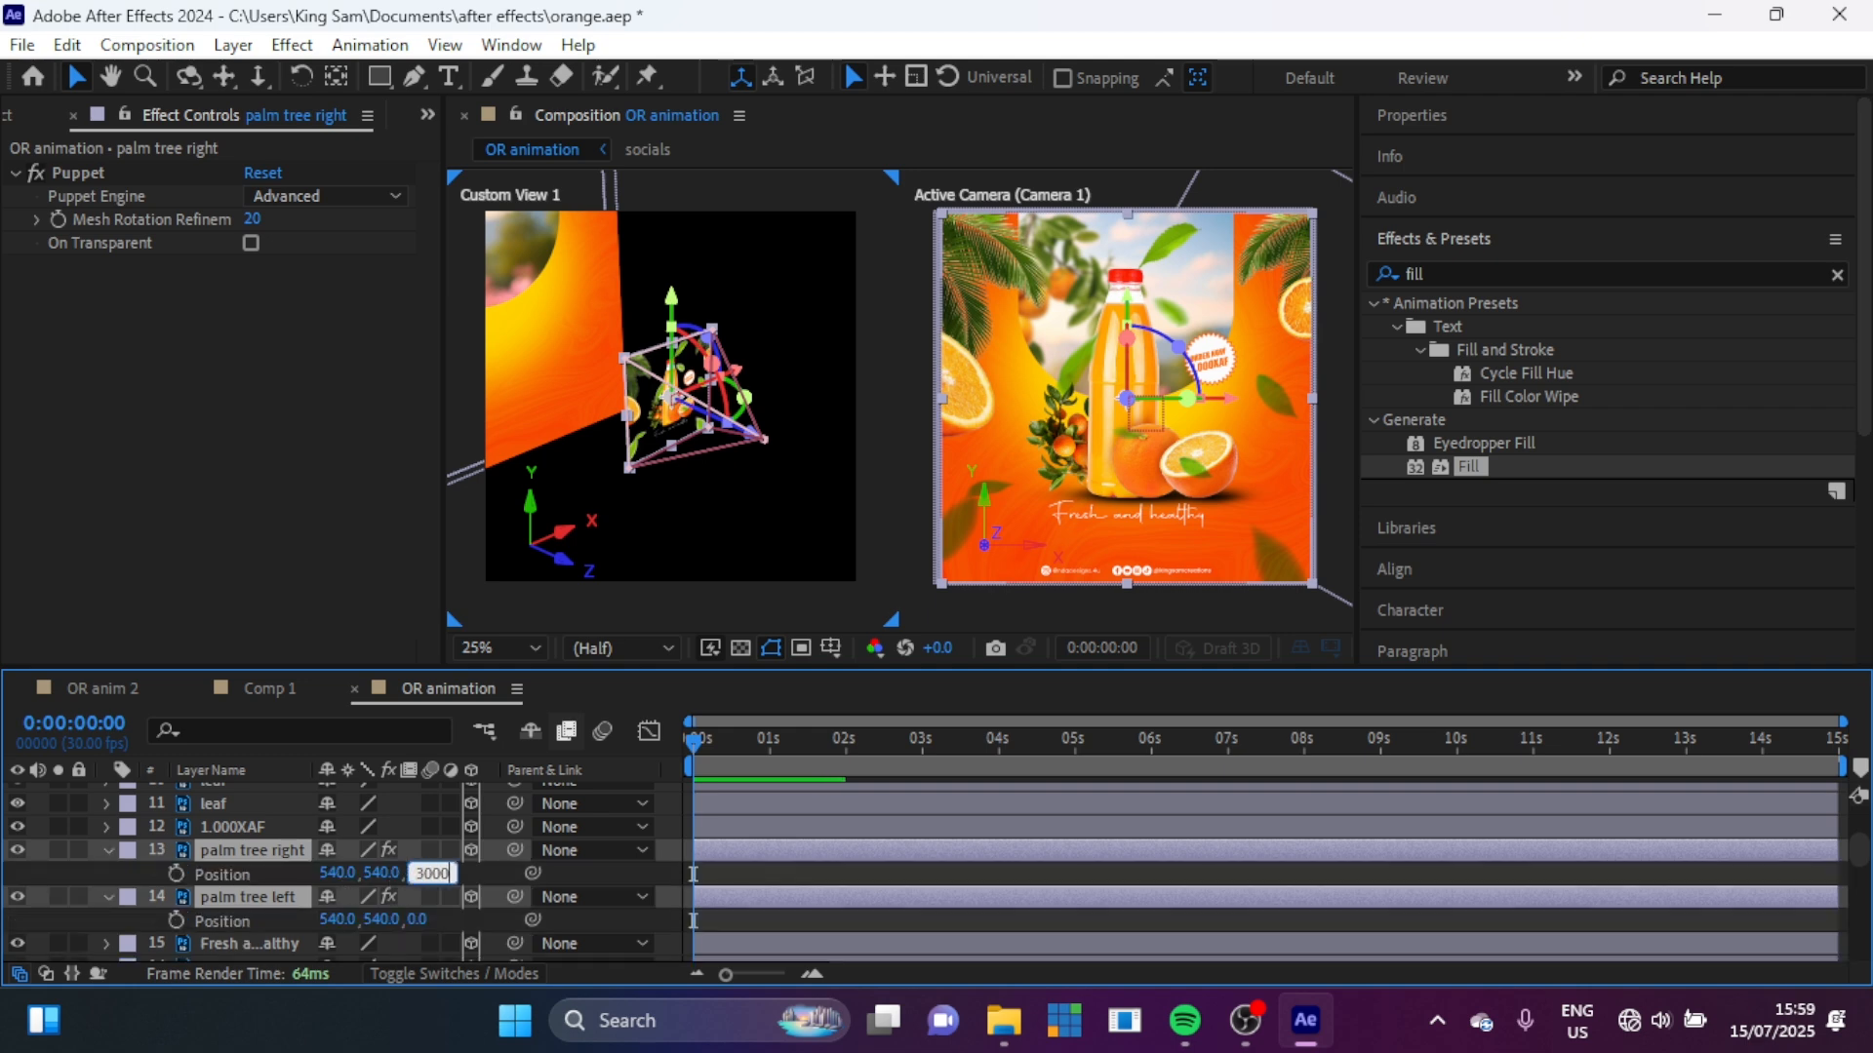
key(Return)
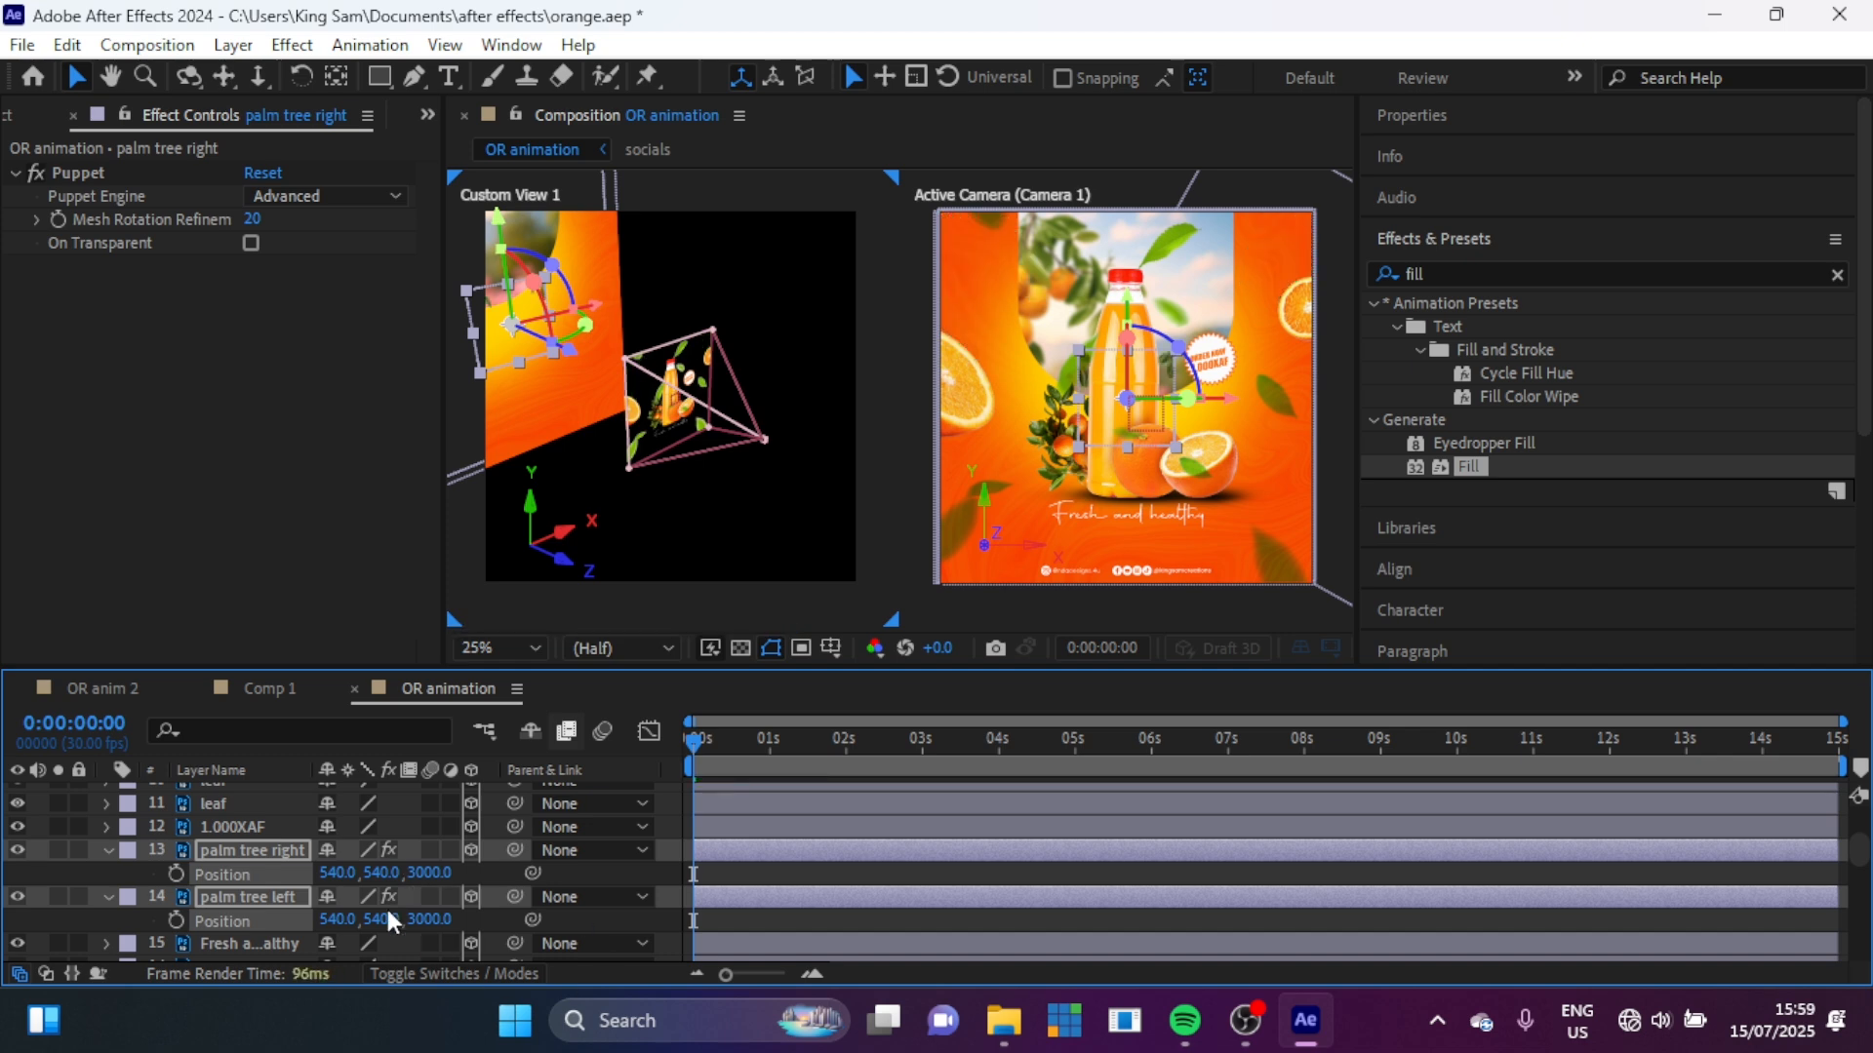
key(s)
drag(459, 872, 813, 839)
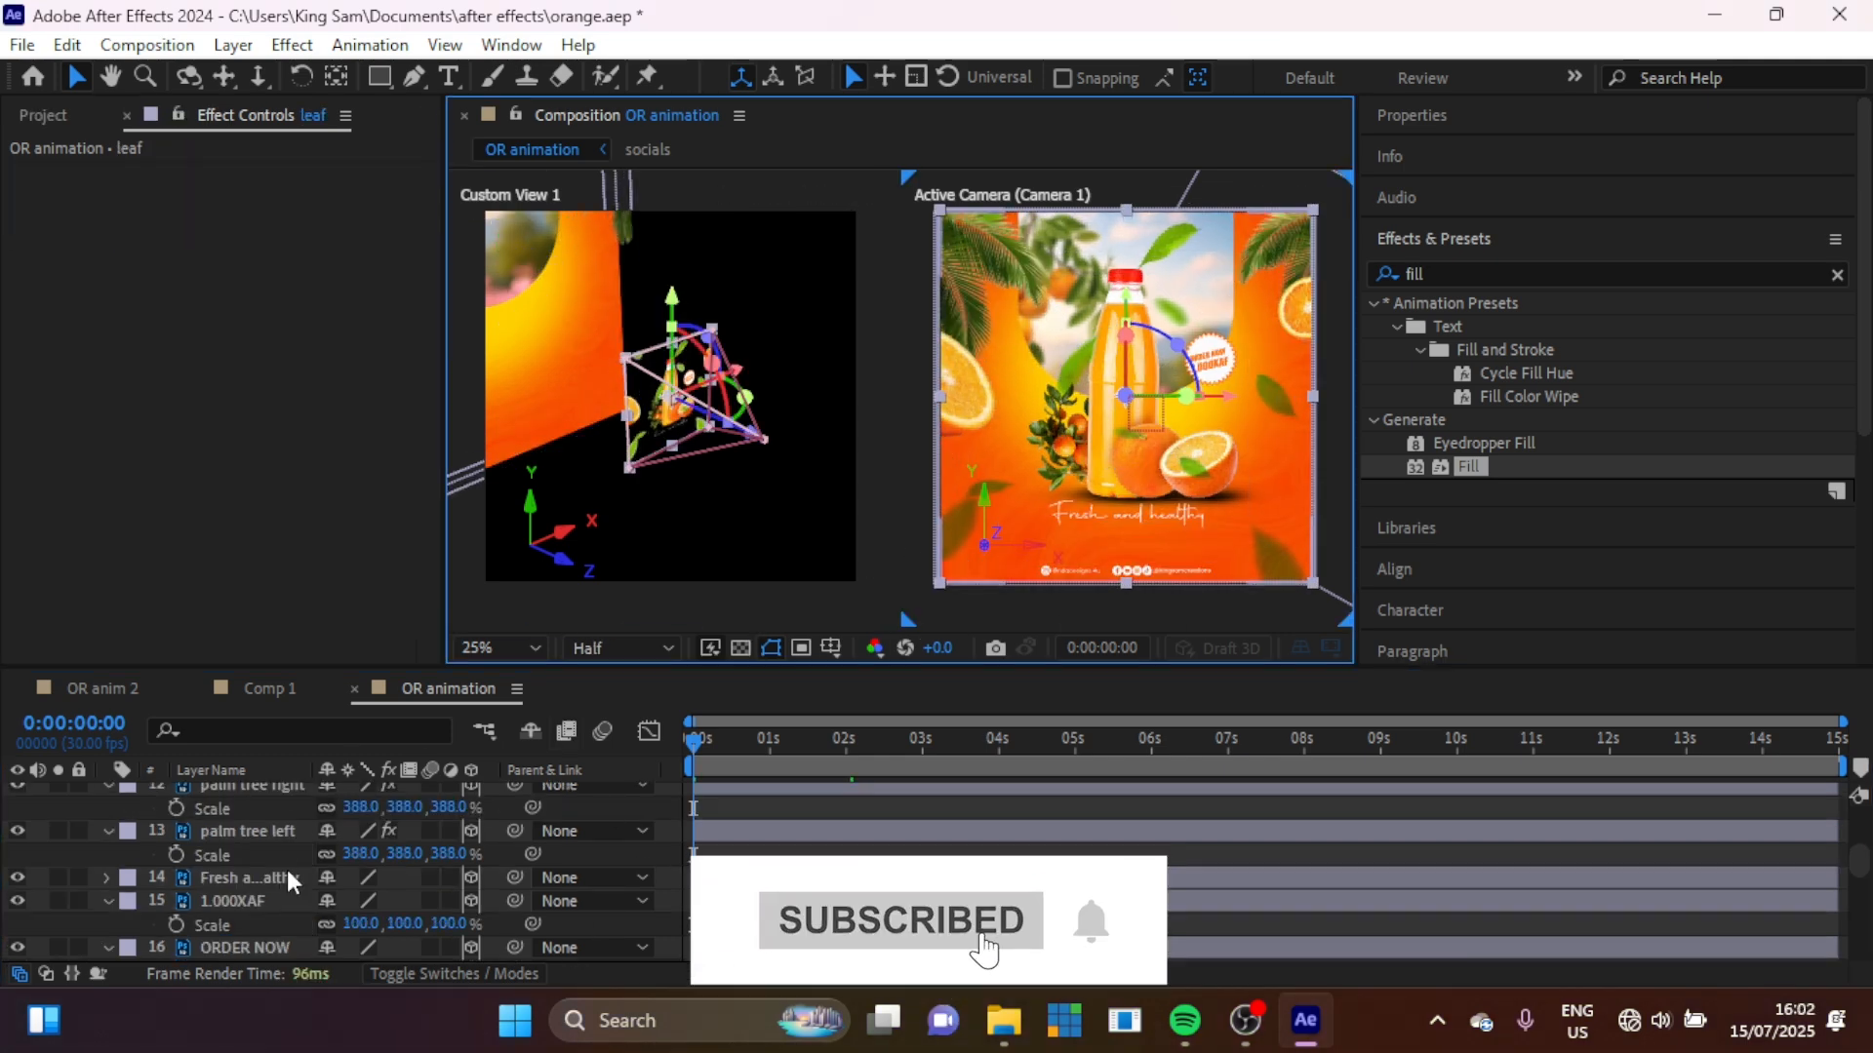
Step: Set the Z position of all layers from Layer 9 through Layer 2, the bottle and fruit group, to 1000
scroll(287, 870, down, 5)
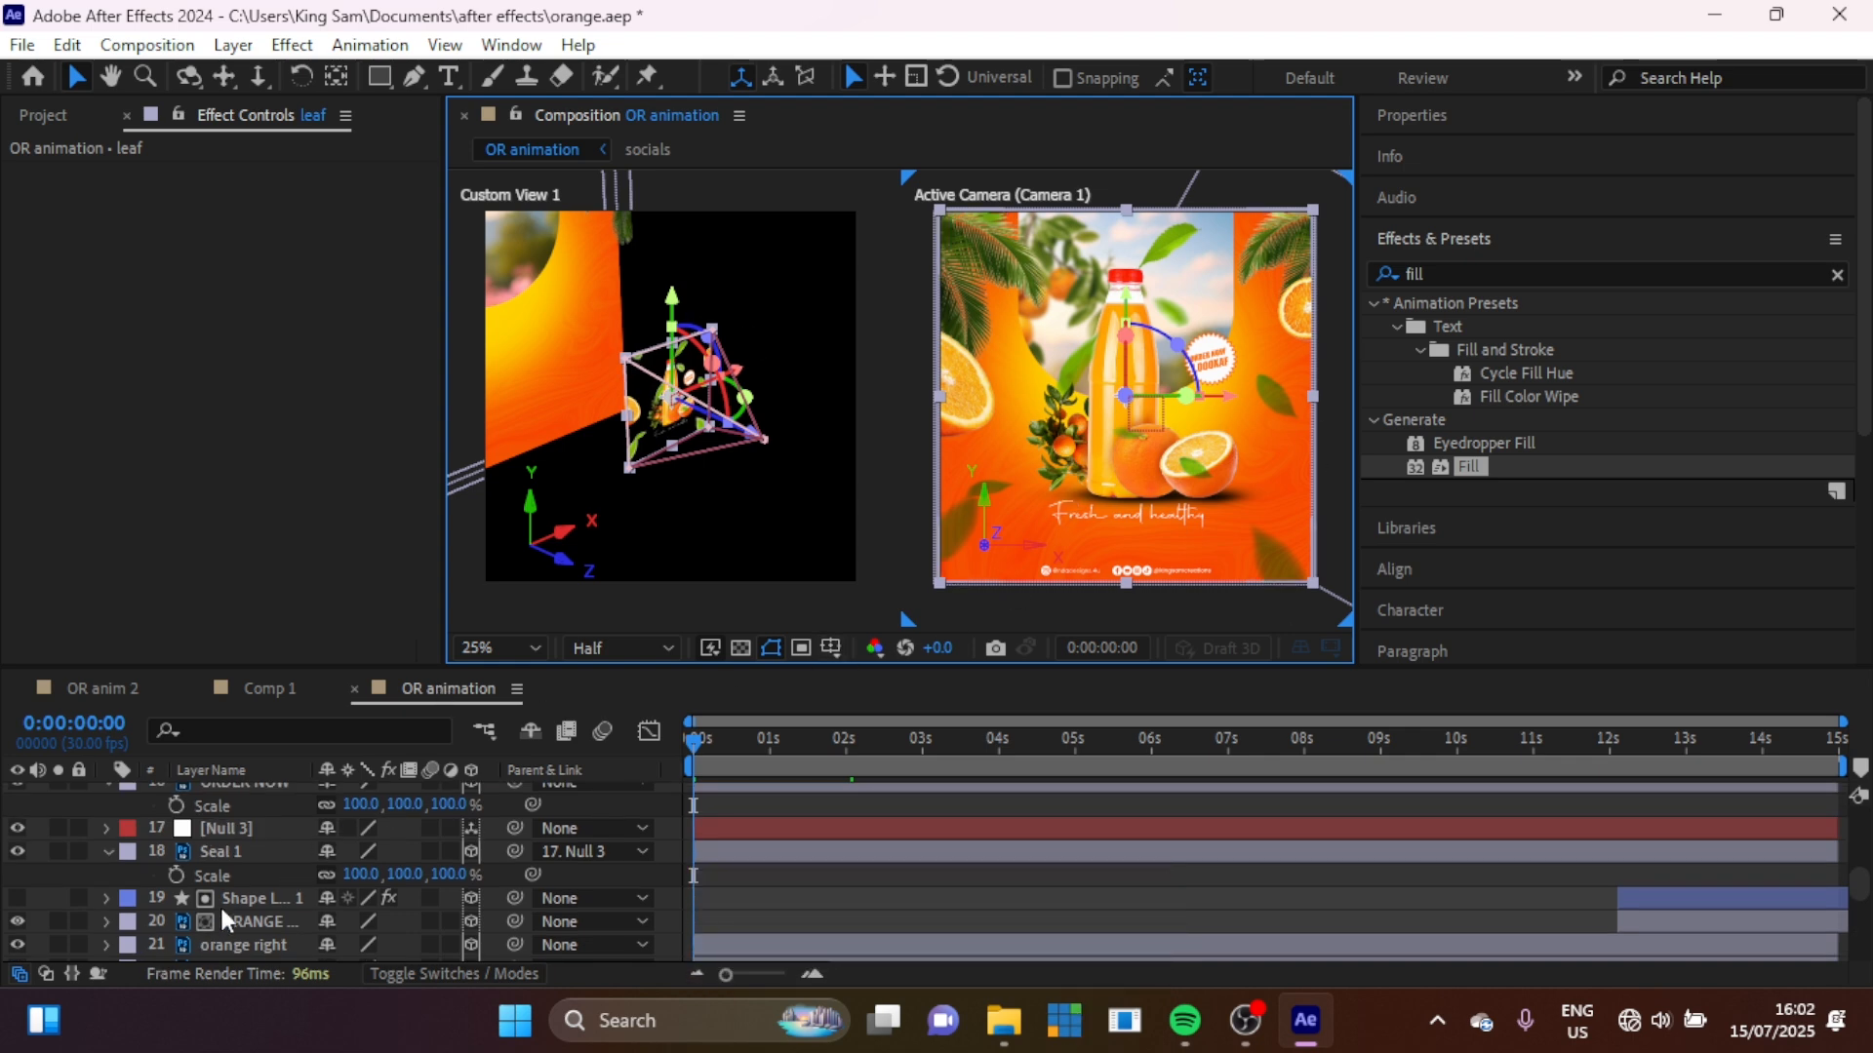
scroll(220, 903, down, 5)
scroll(220, 903, up, 1)
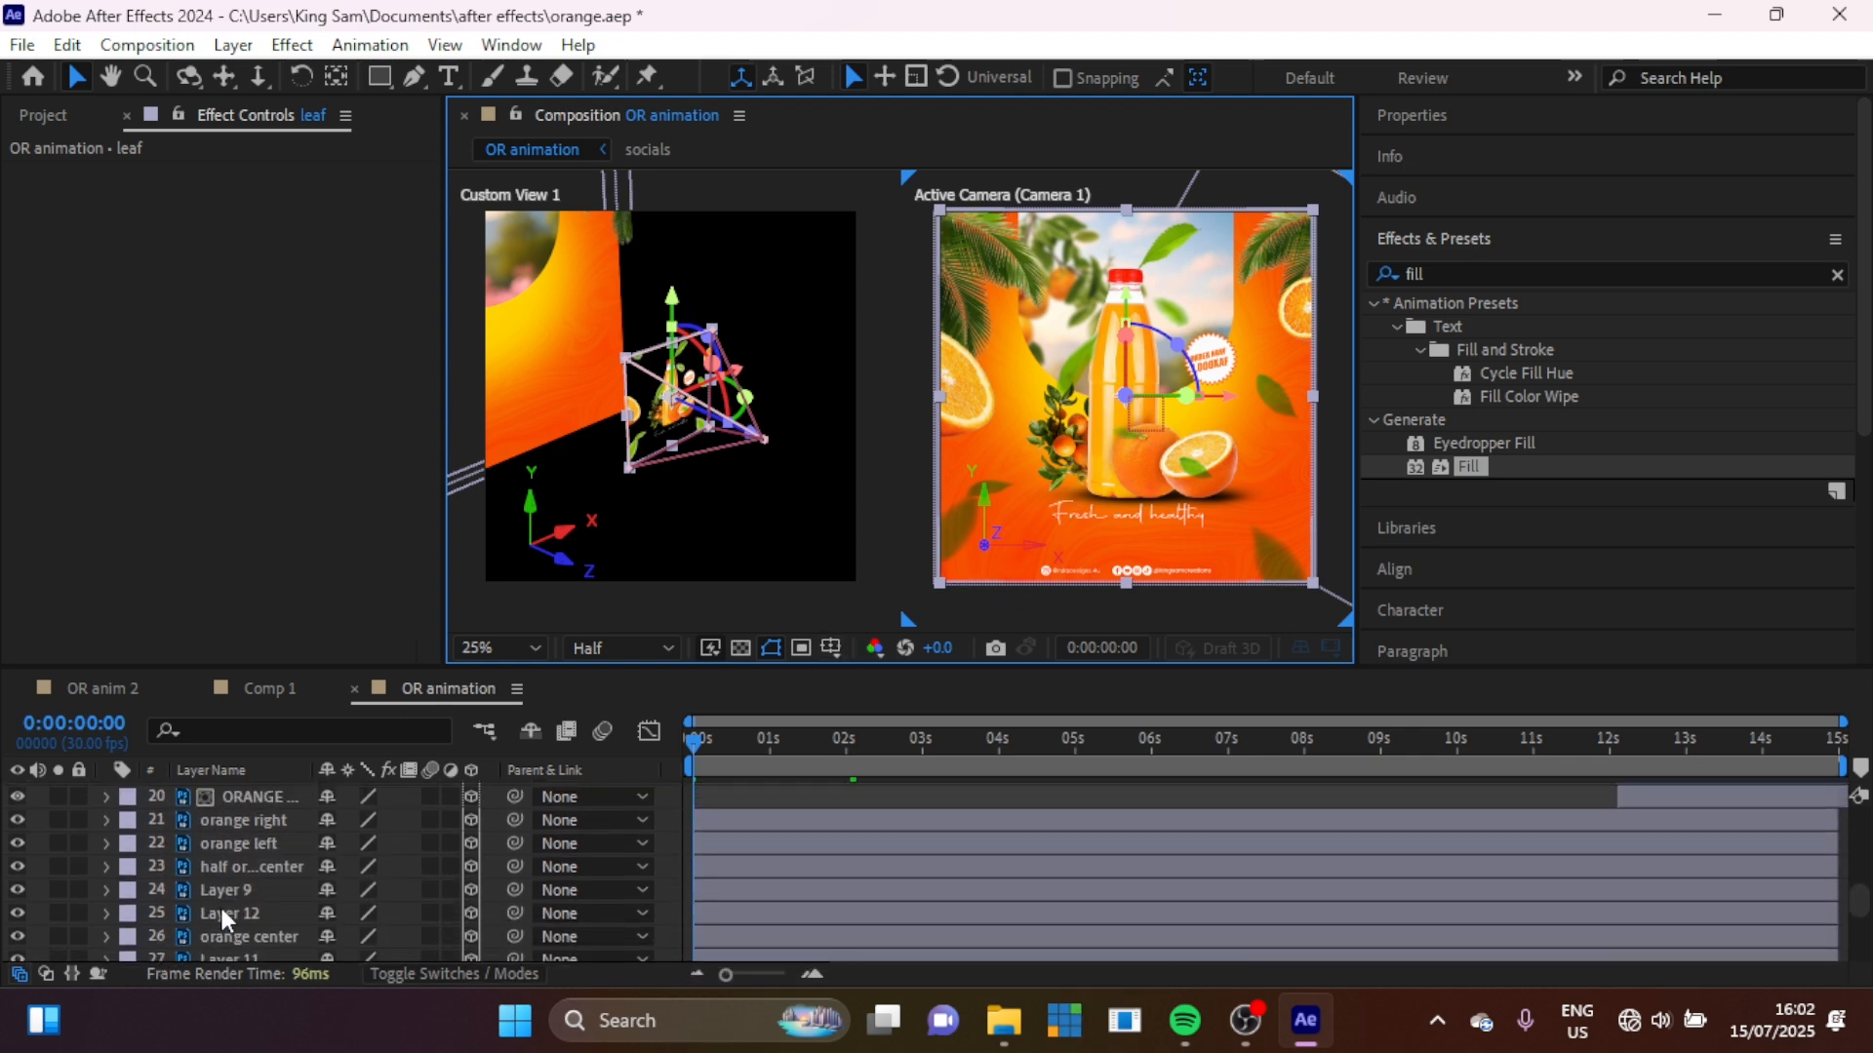
click(243, 892)
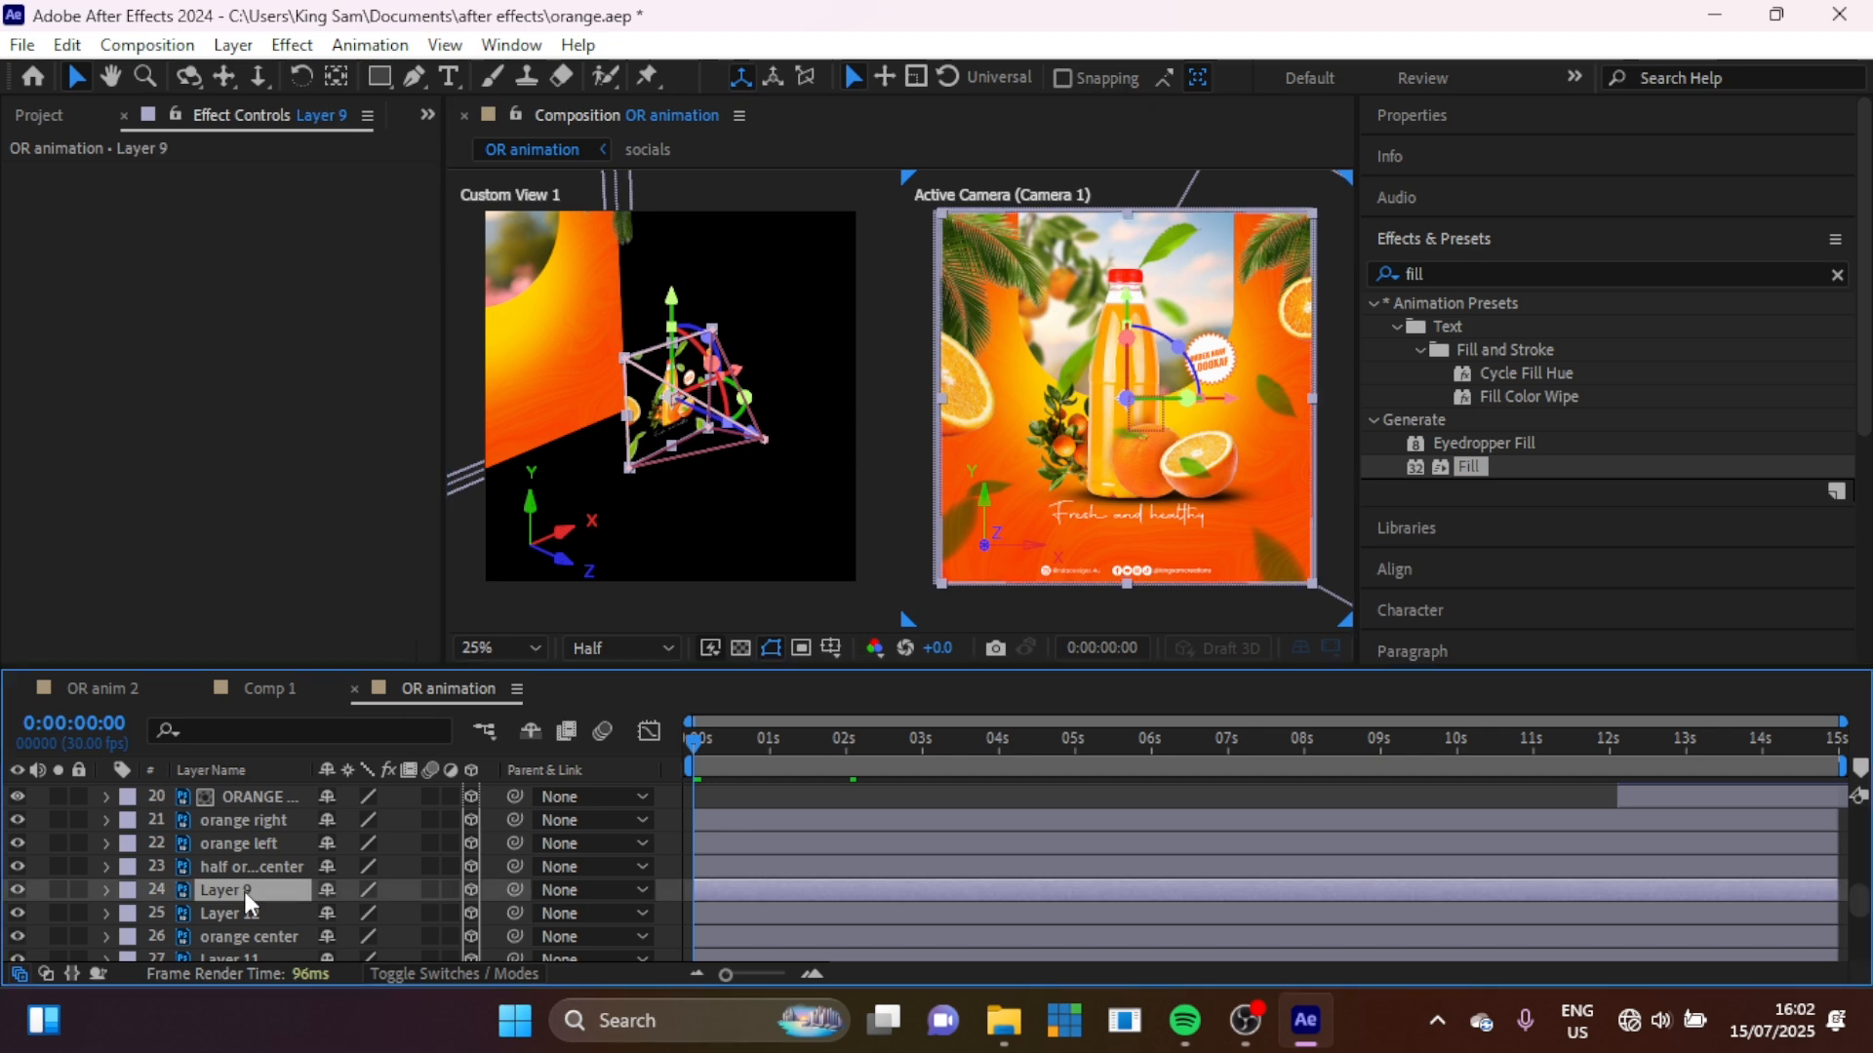
scroll(250, 897, down, 10)
scroll(249, 894, up, 2)
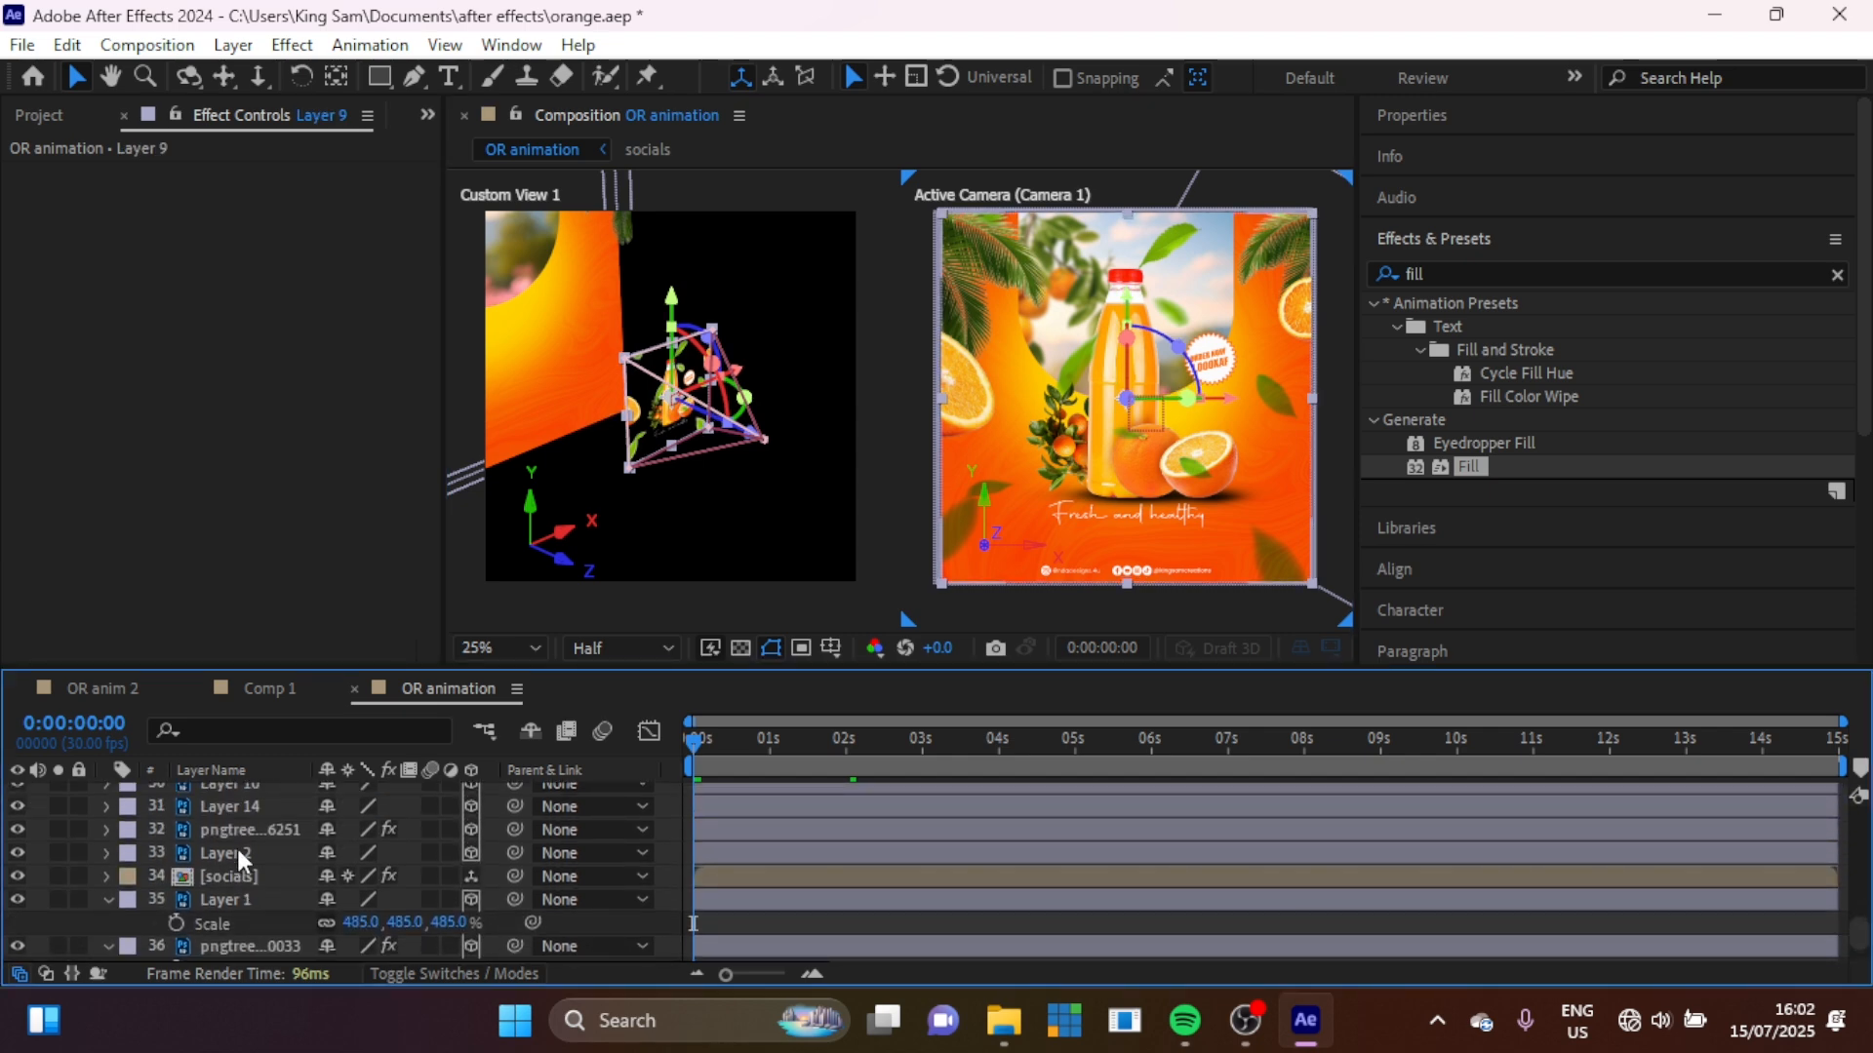
shift+click(236, 847)
key(p)
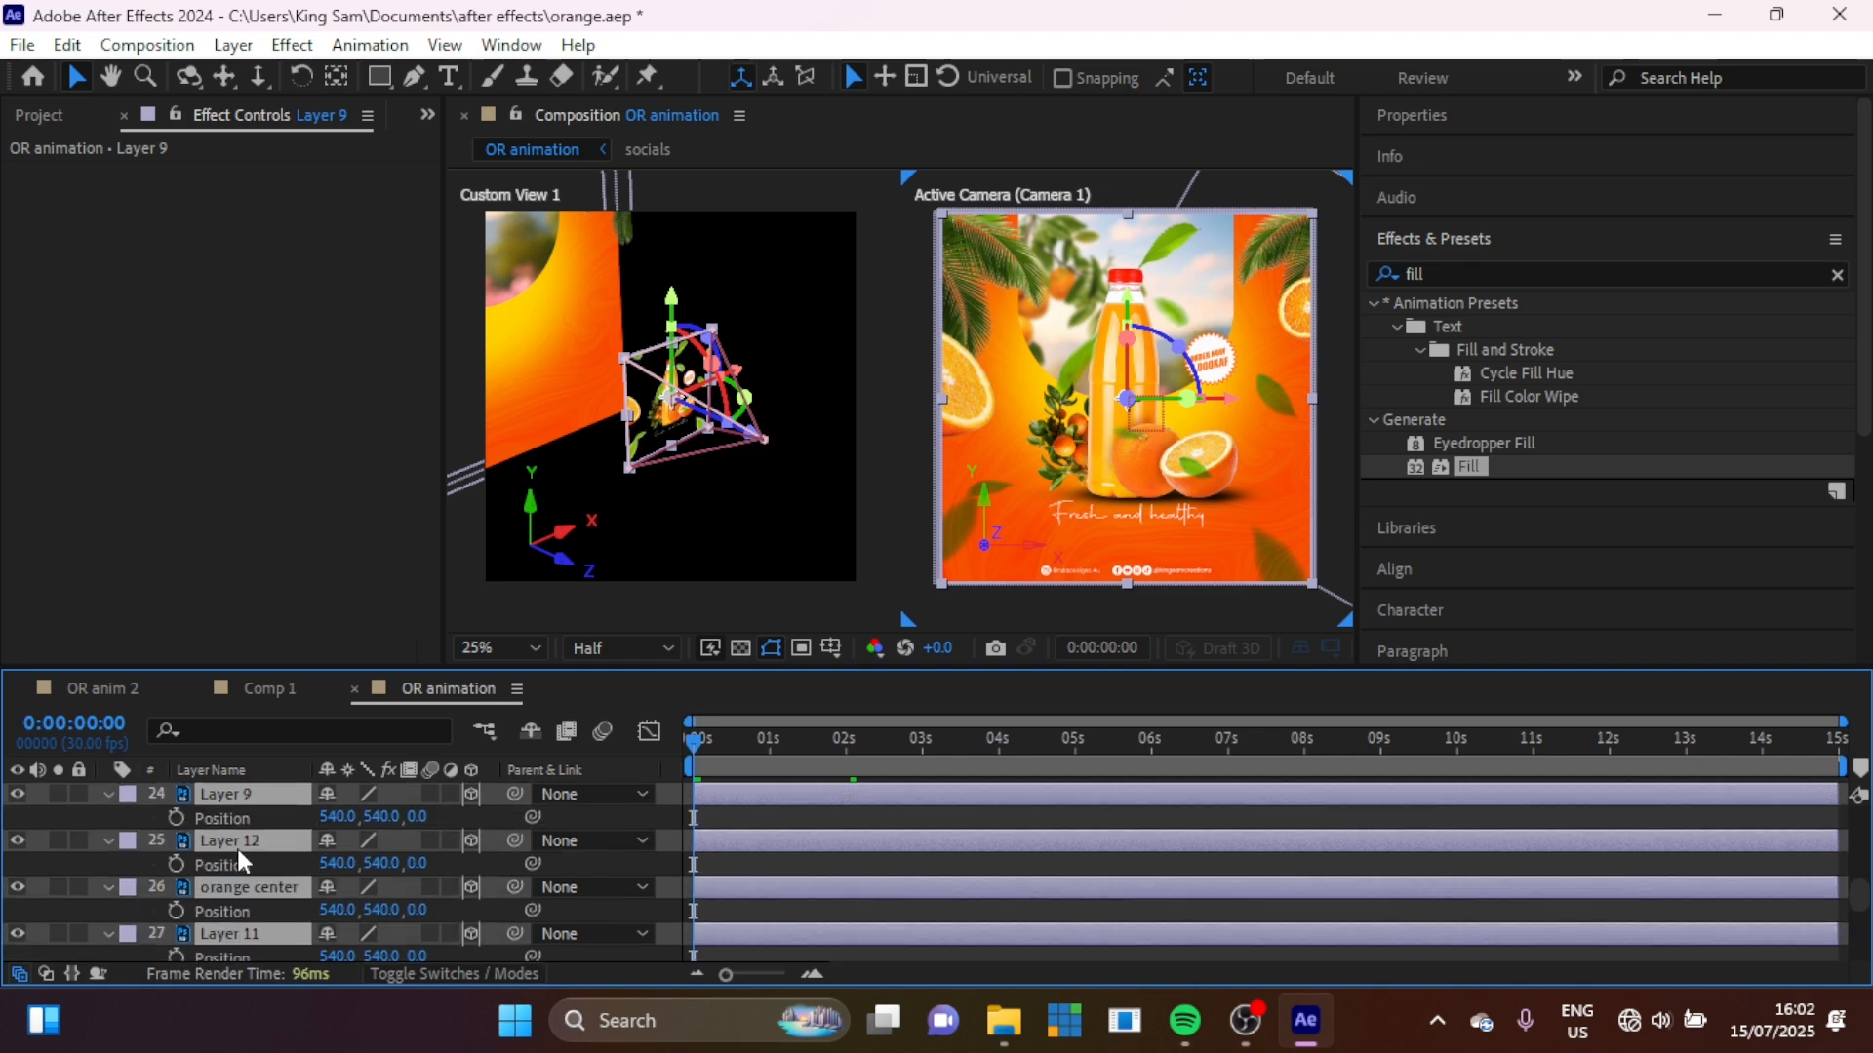
click(419, 819)
key(Return)
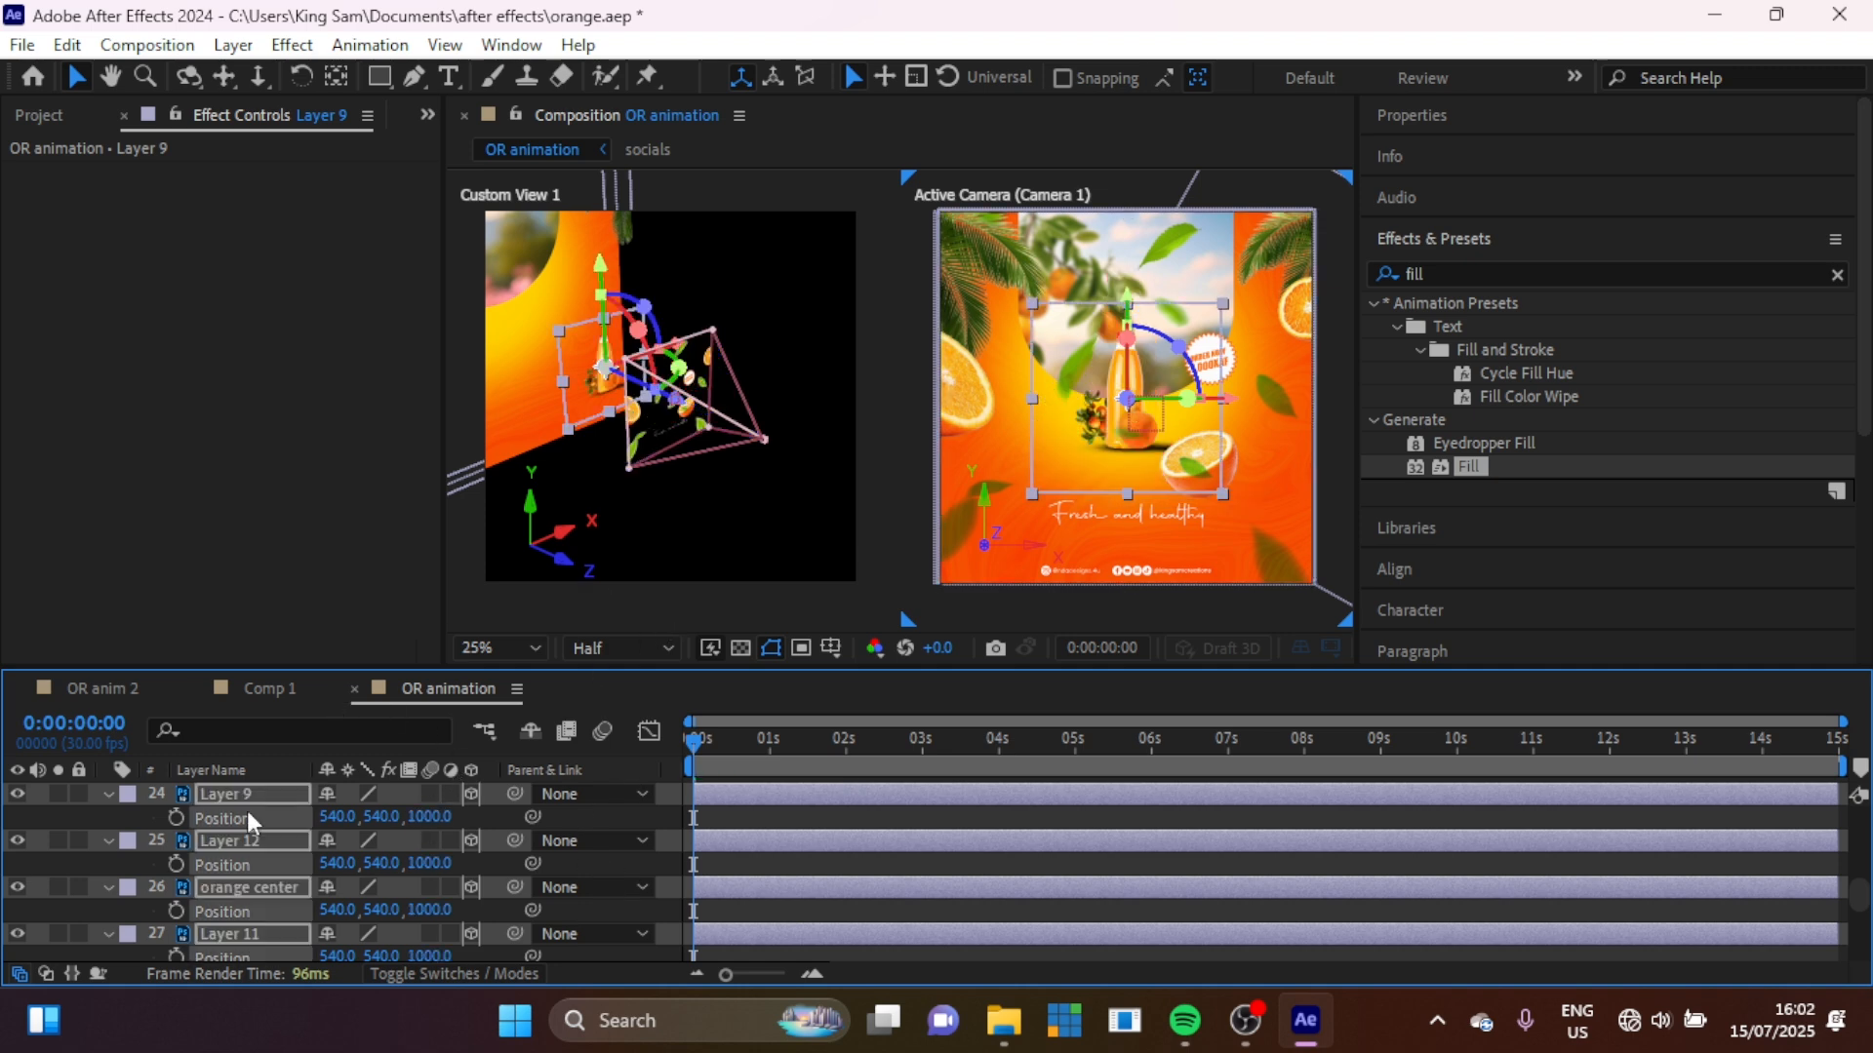
Step: Set the Z position of the half orange center layer to 1000
scroll(248, 810, down, 5)
scroll(234, 849, down, 3)
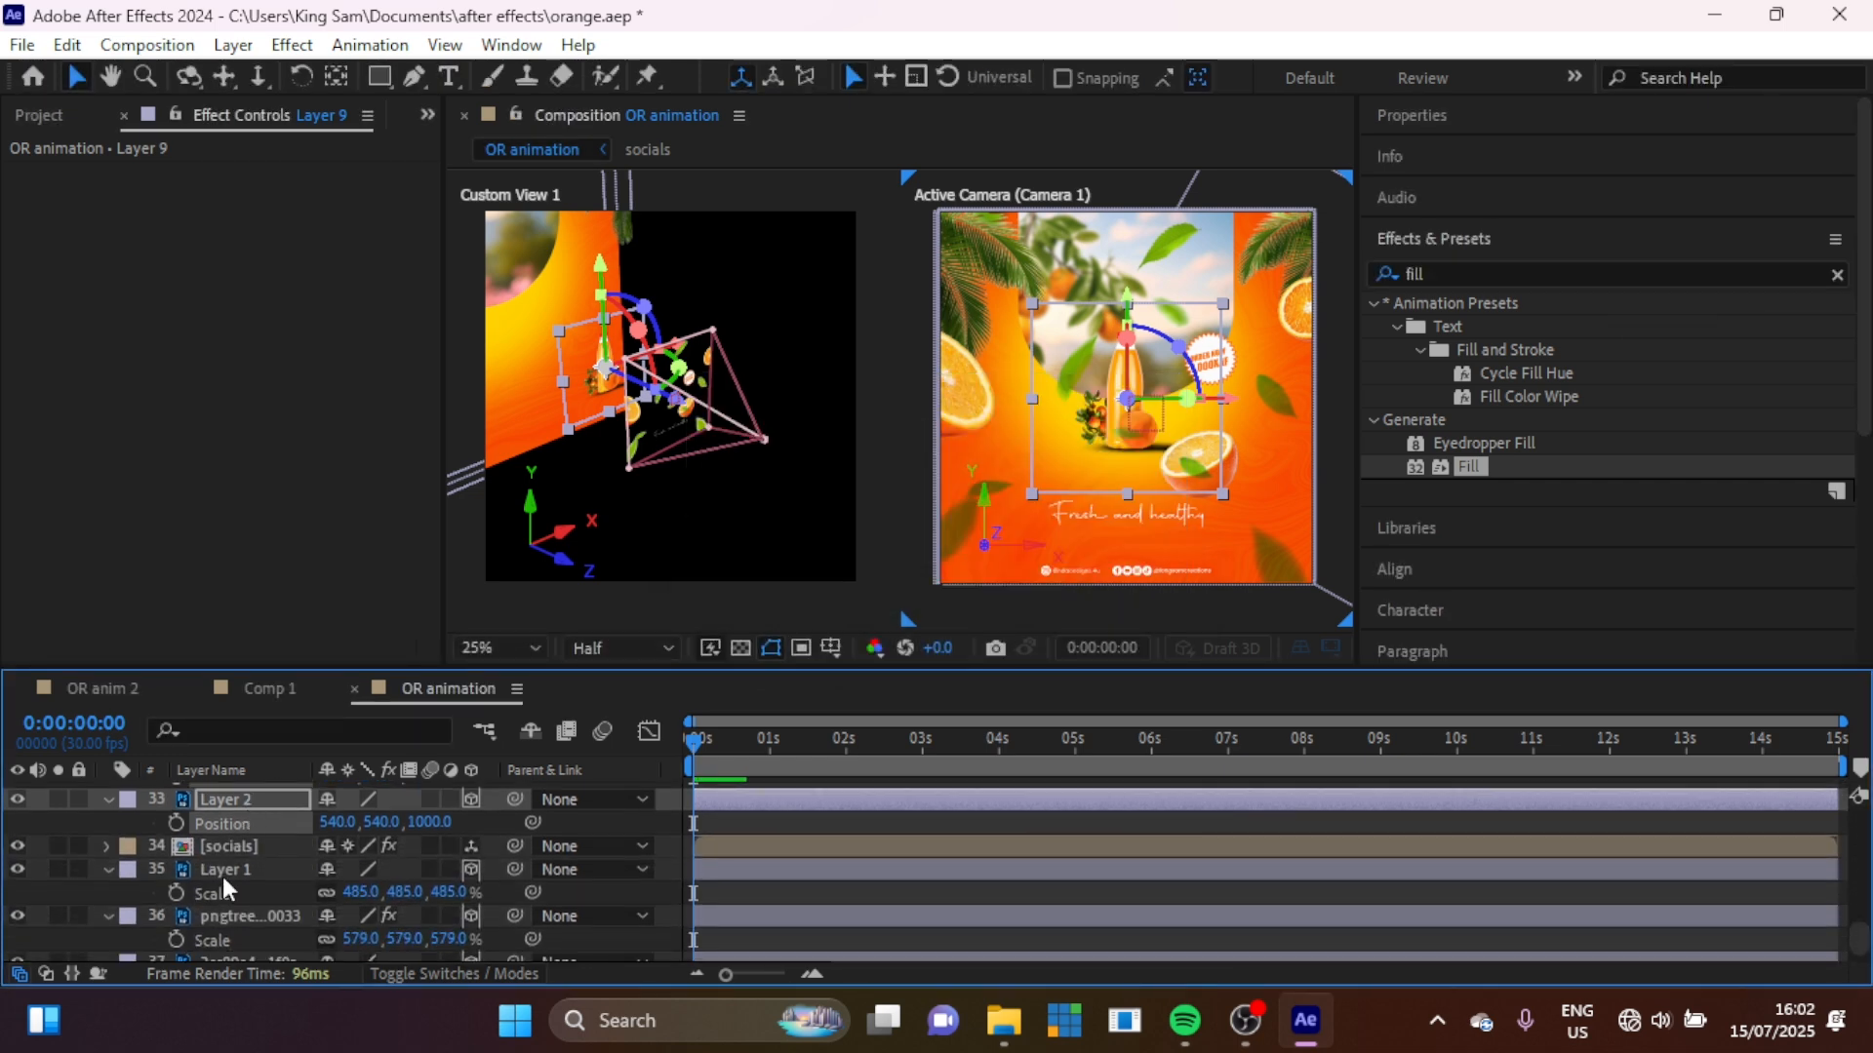
click(223, 871)
scroll(232, 863, up, 10)
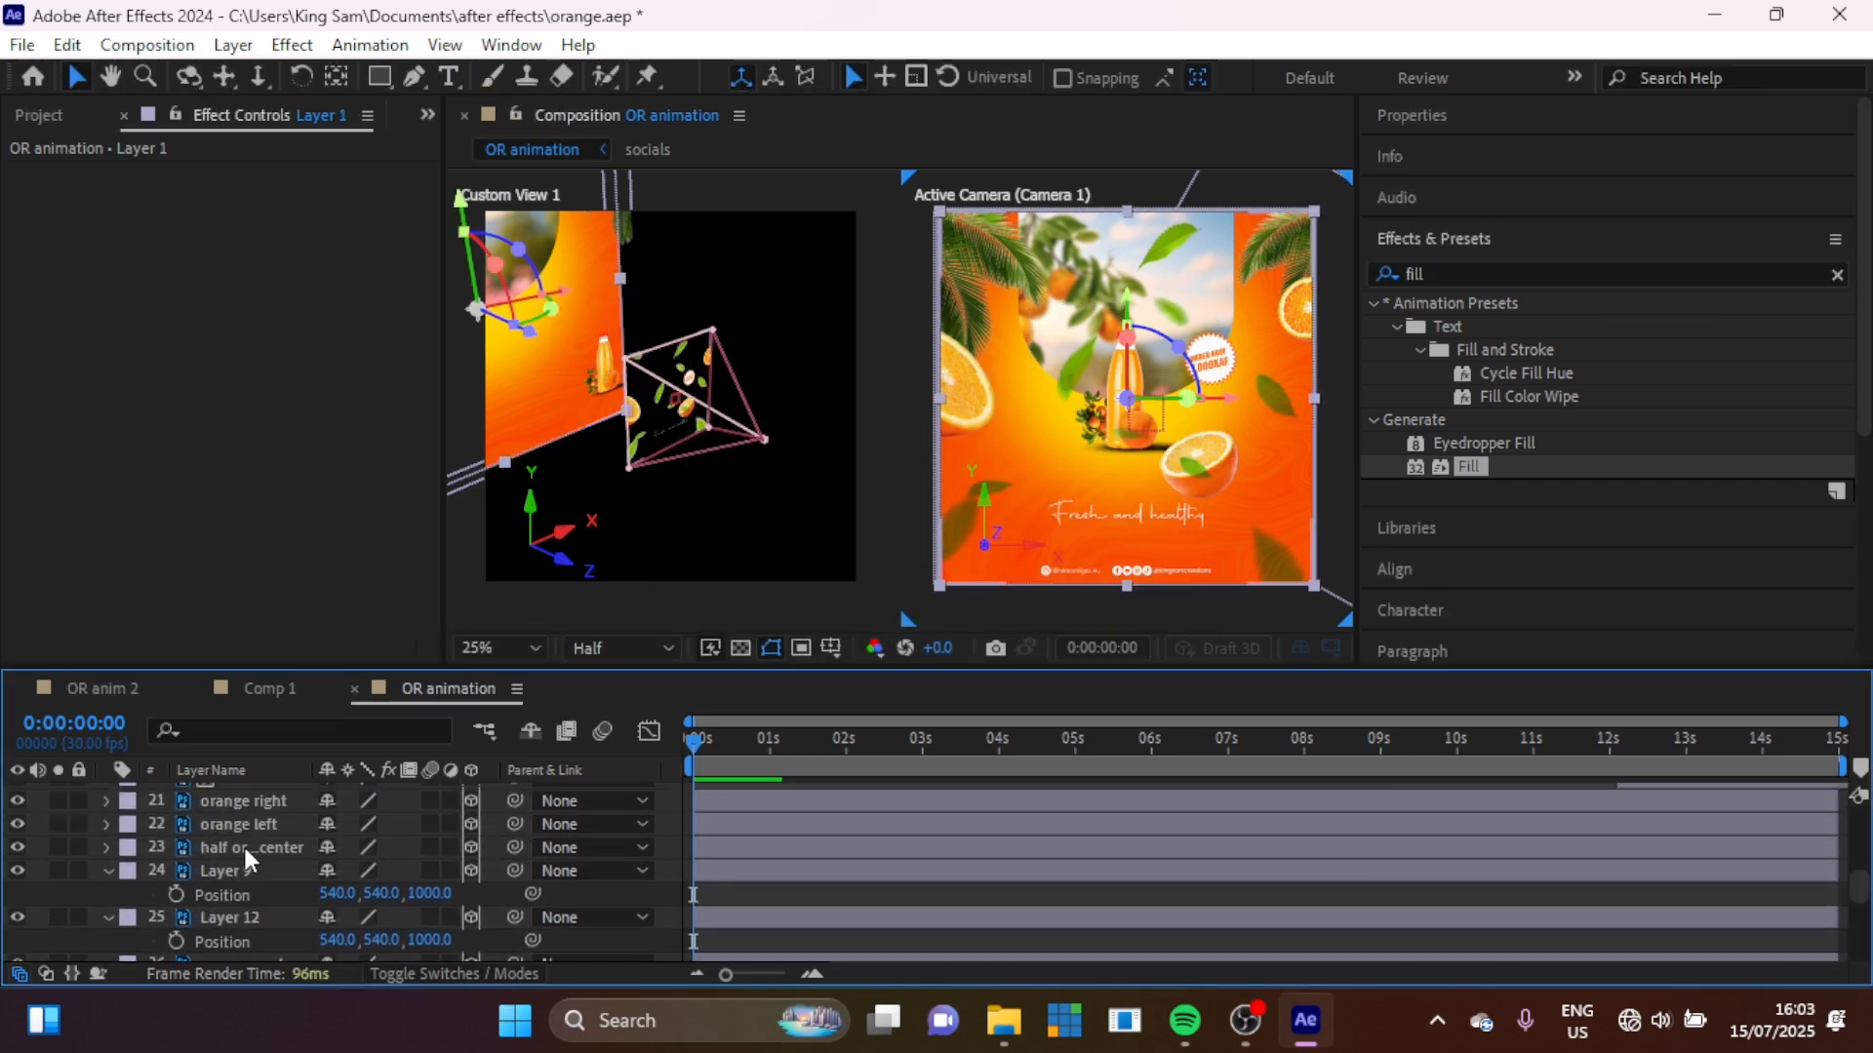
click(247, 849)
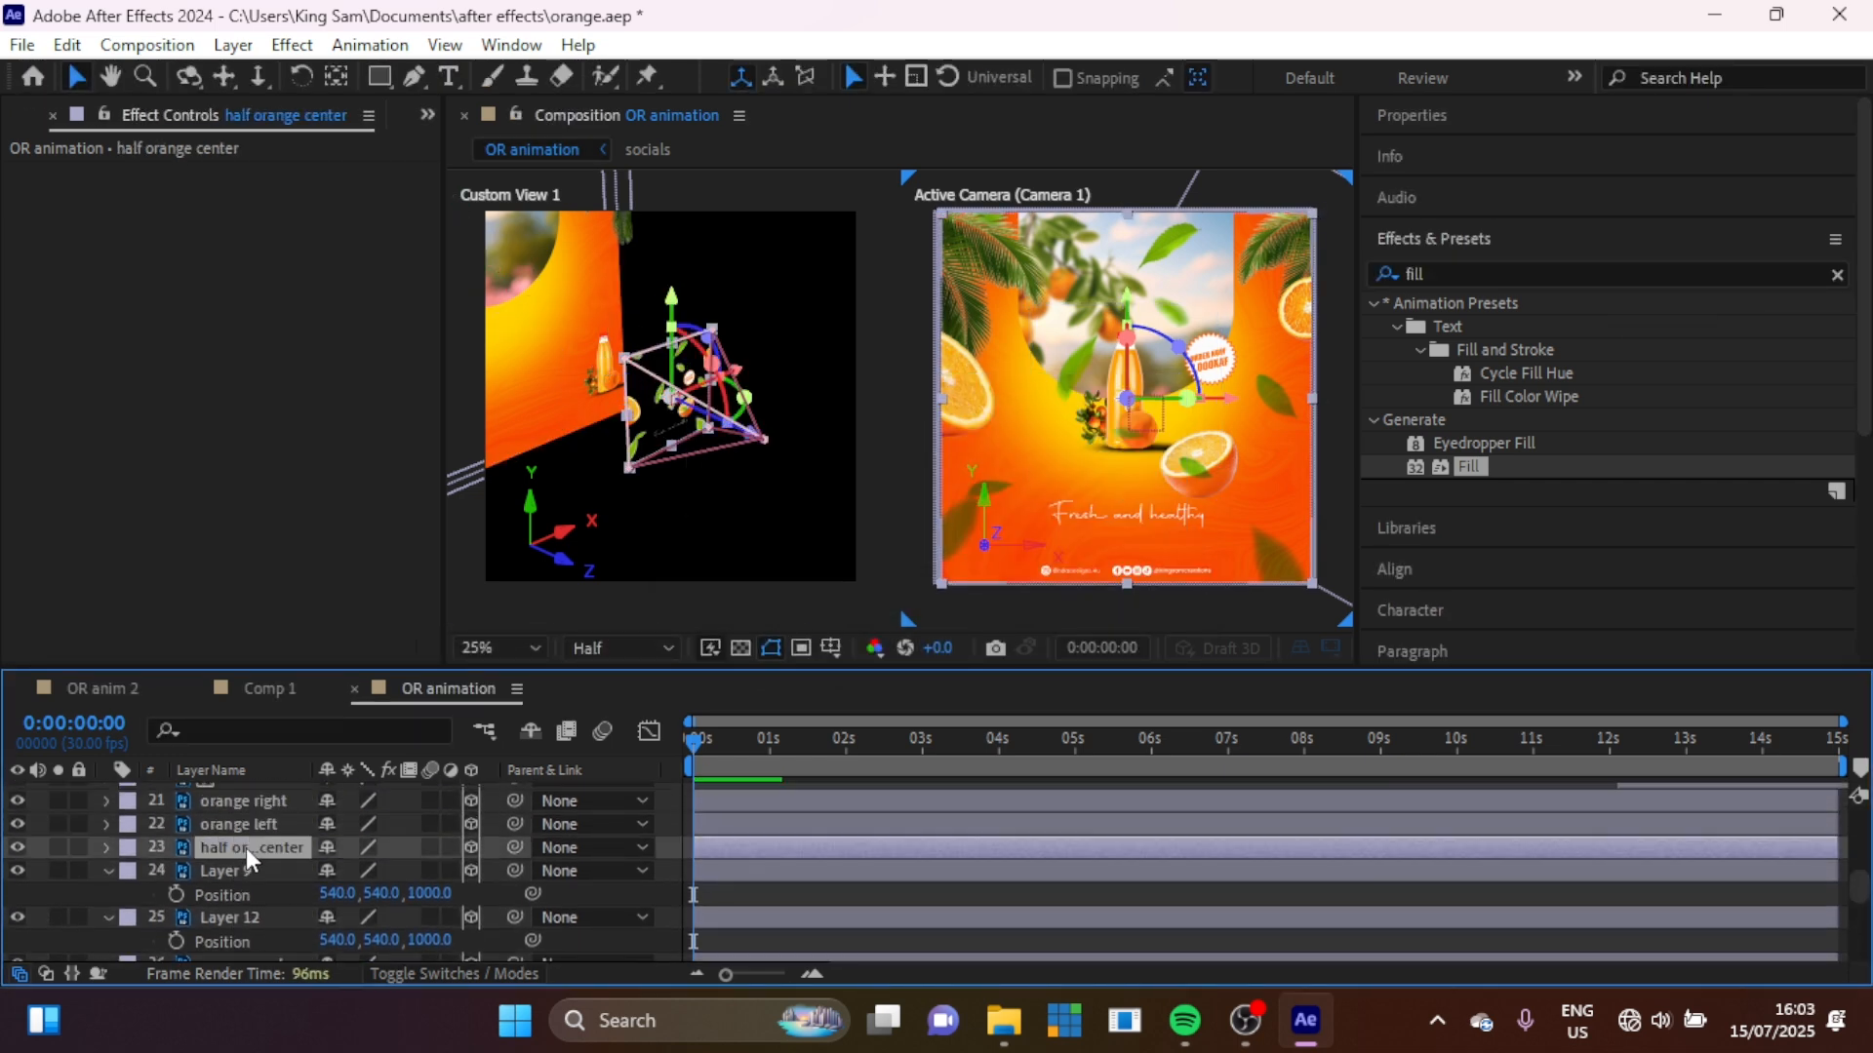
key(p)
click(417, 871)
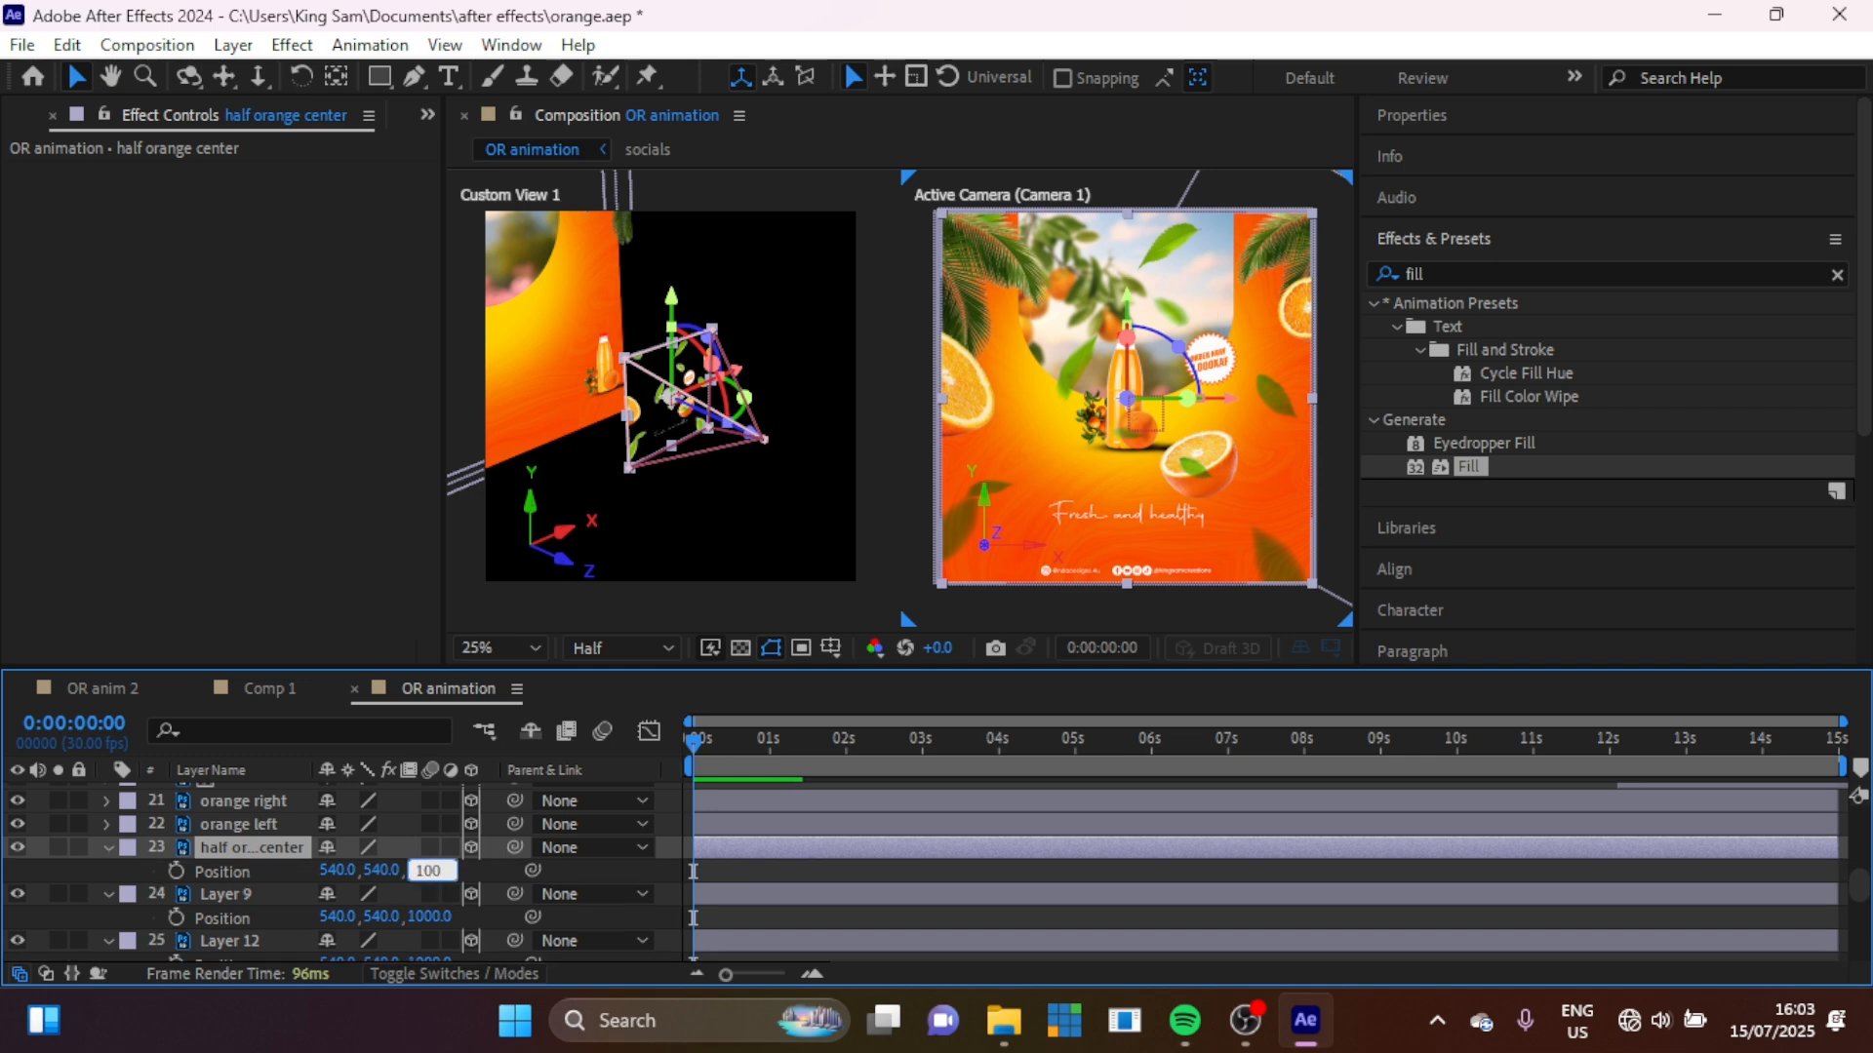
key(Return)
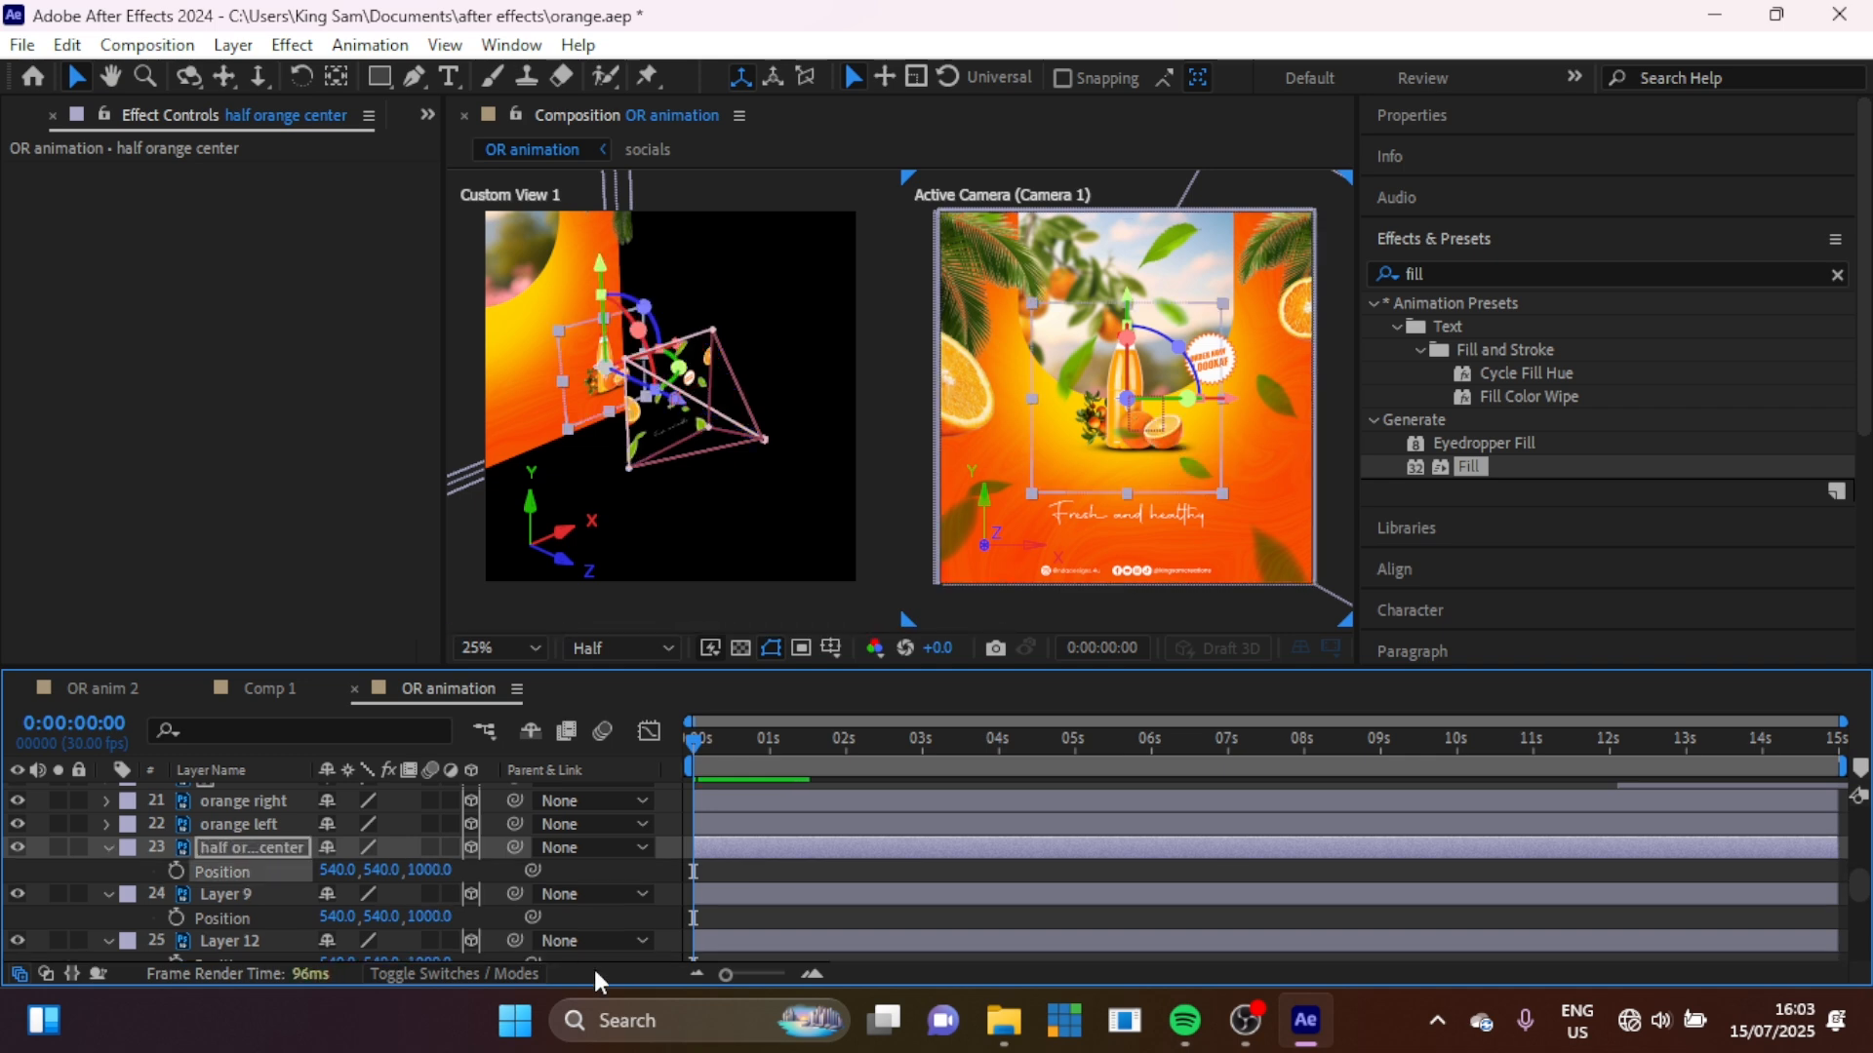
Step: Scale all layers from half orange center through Layer 2 up to 198% so the bottle group fills the camera frame
scroll(235, 895, down, 8)
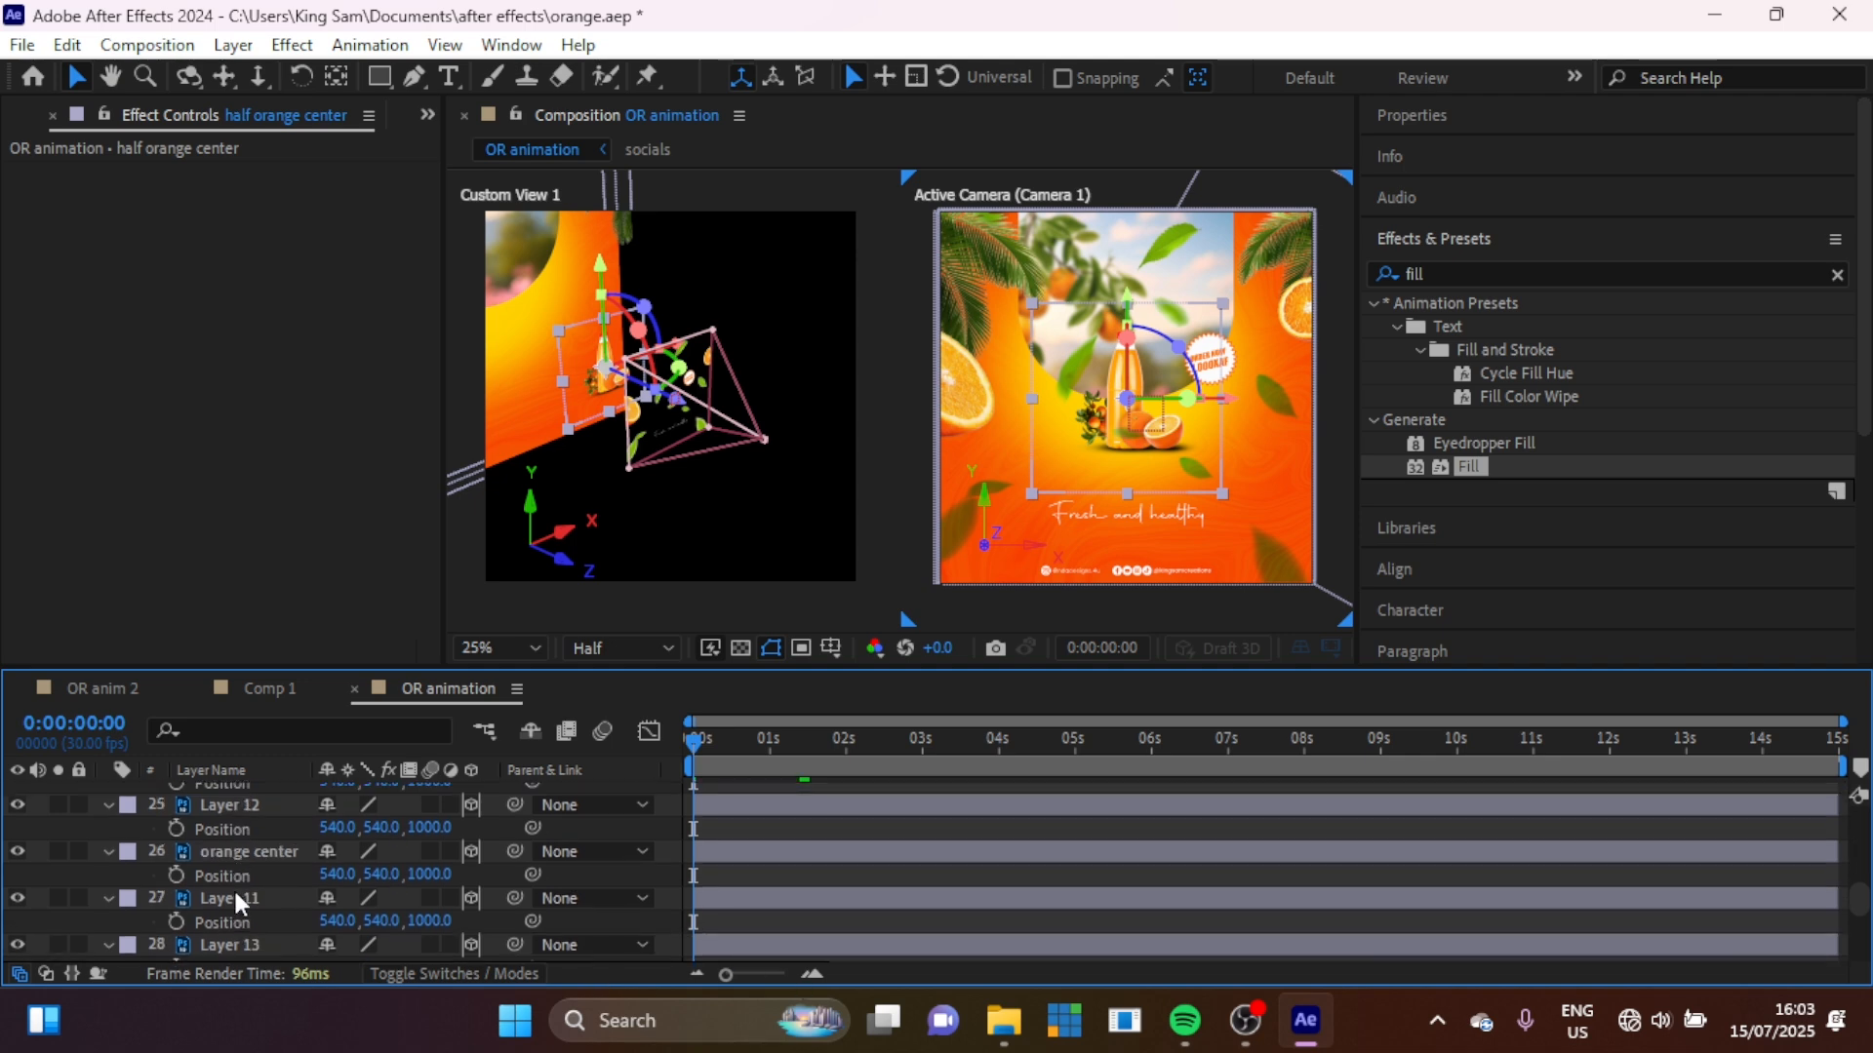
scroll(235, 895, down, 6)
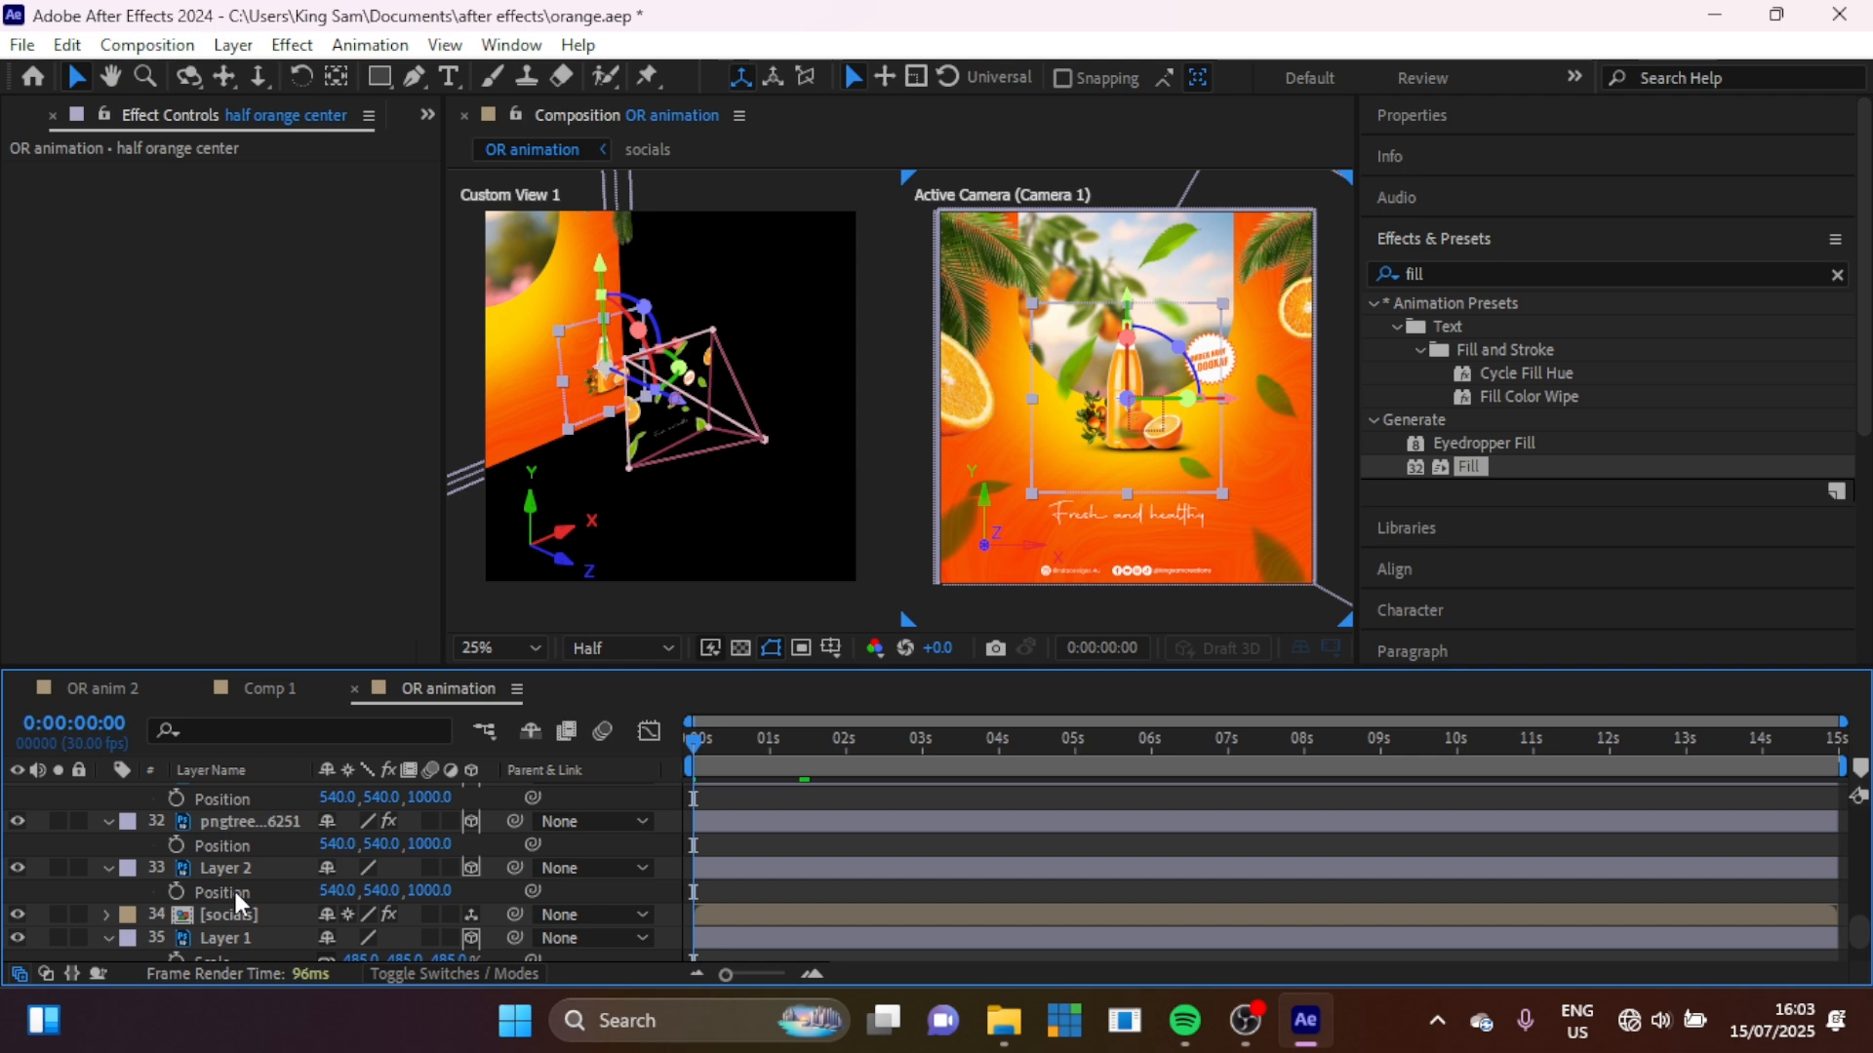
shift+click(212, 860)
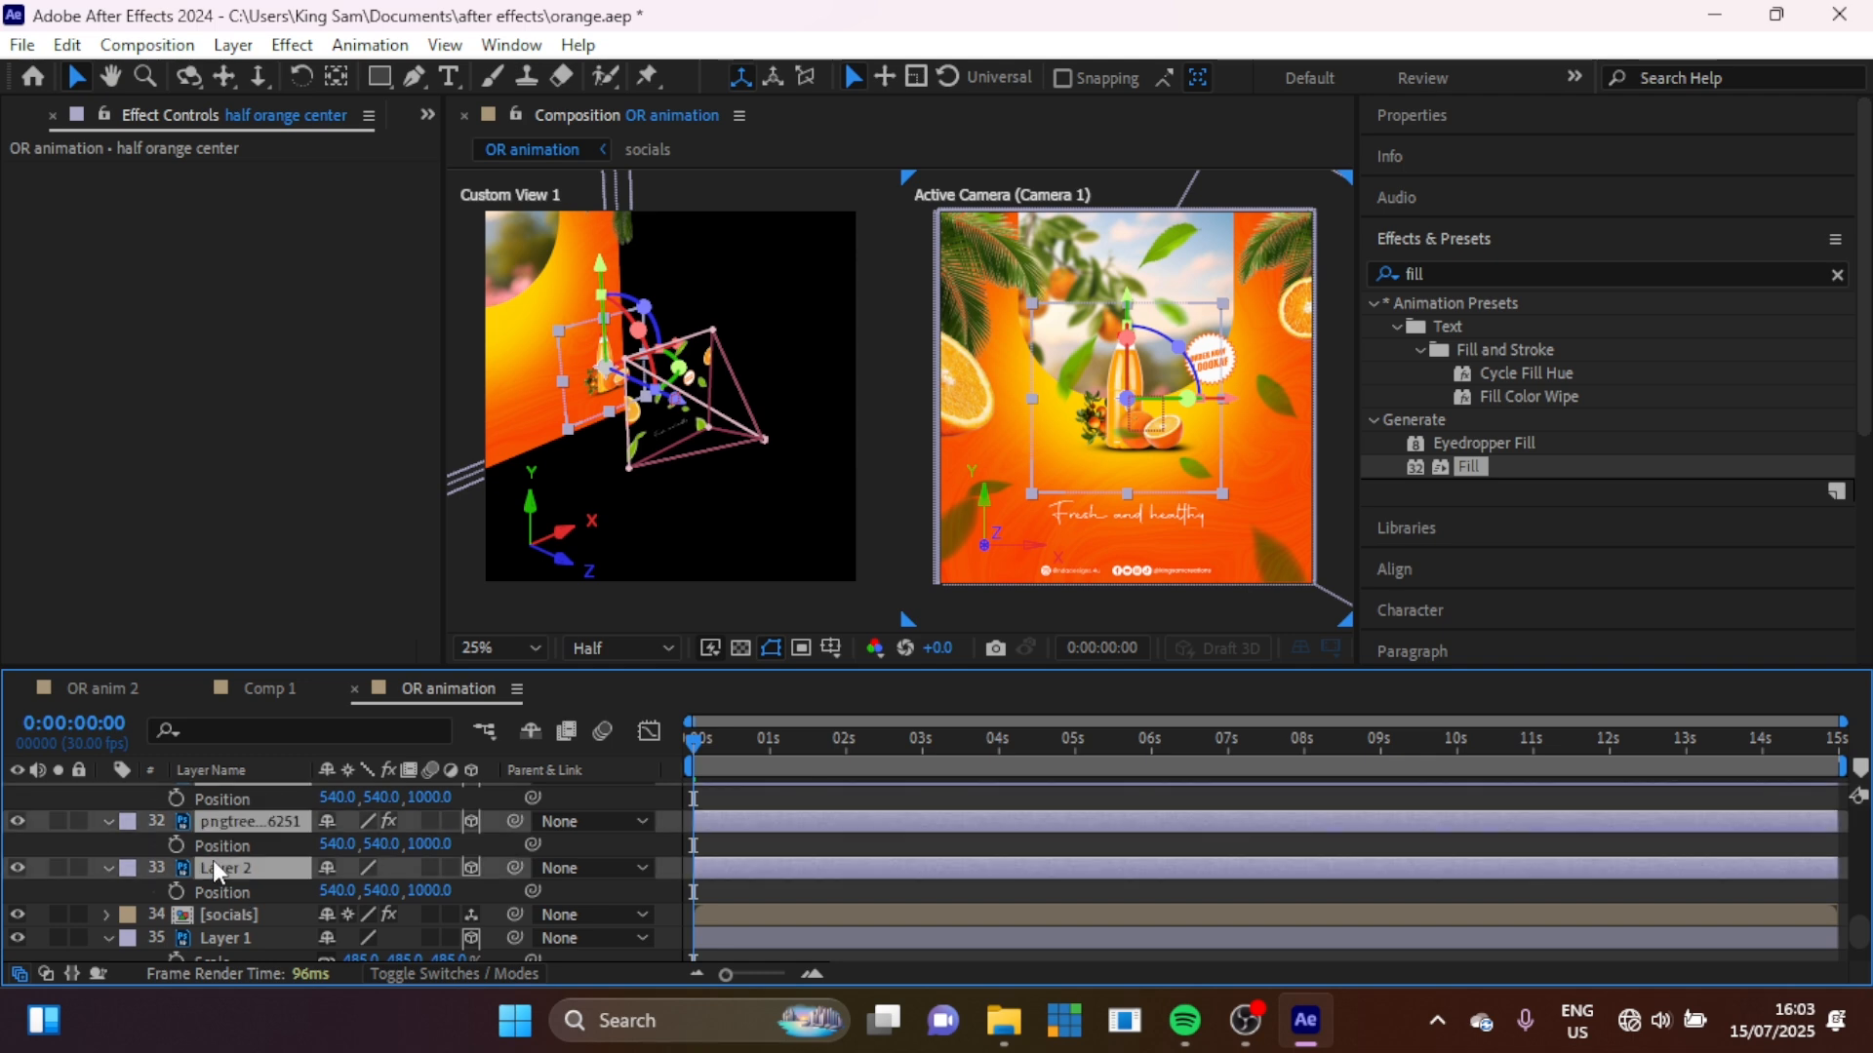
key(ctrl+a)
key(s)
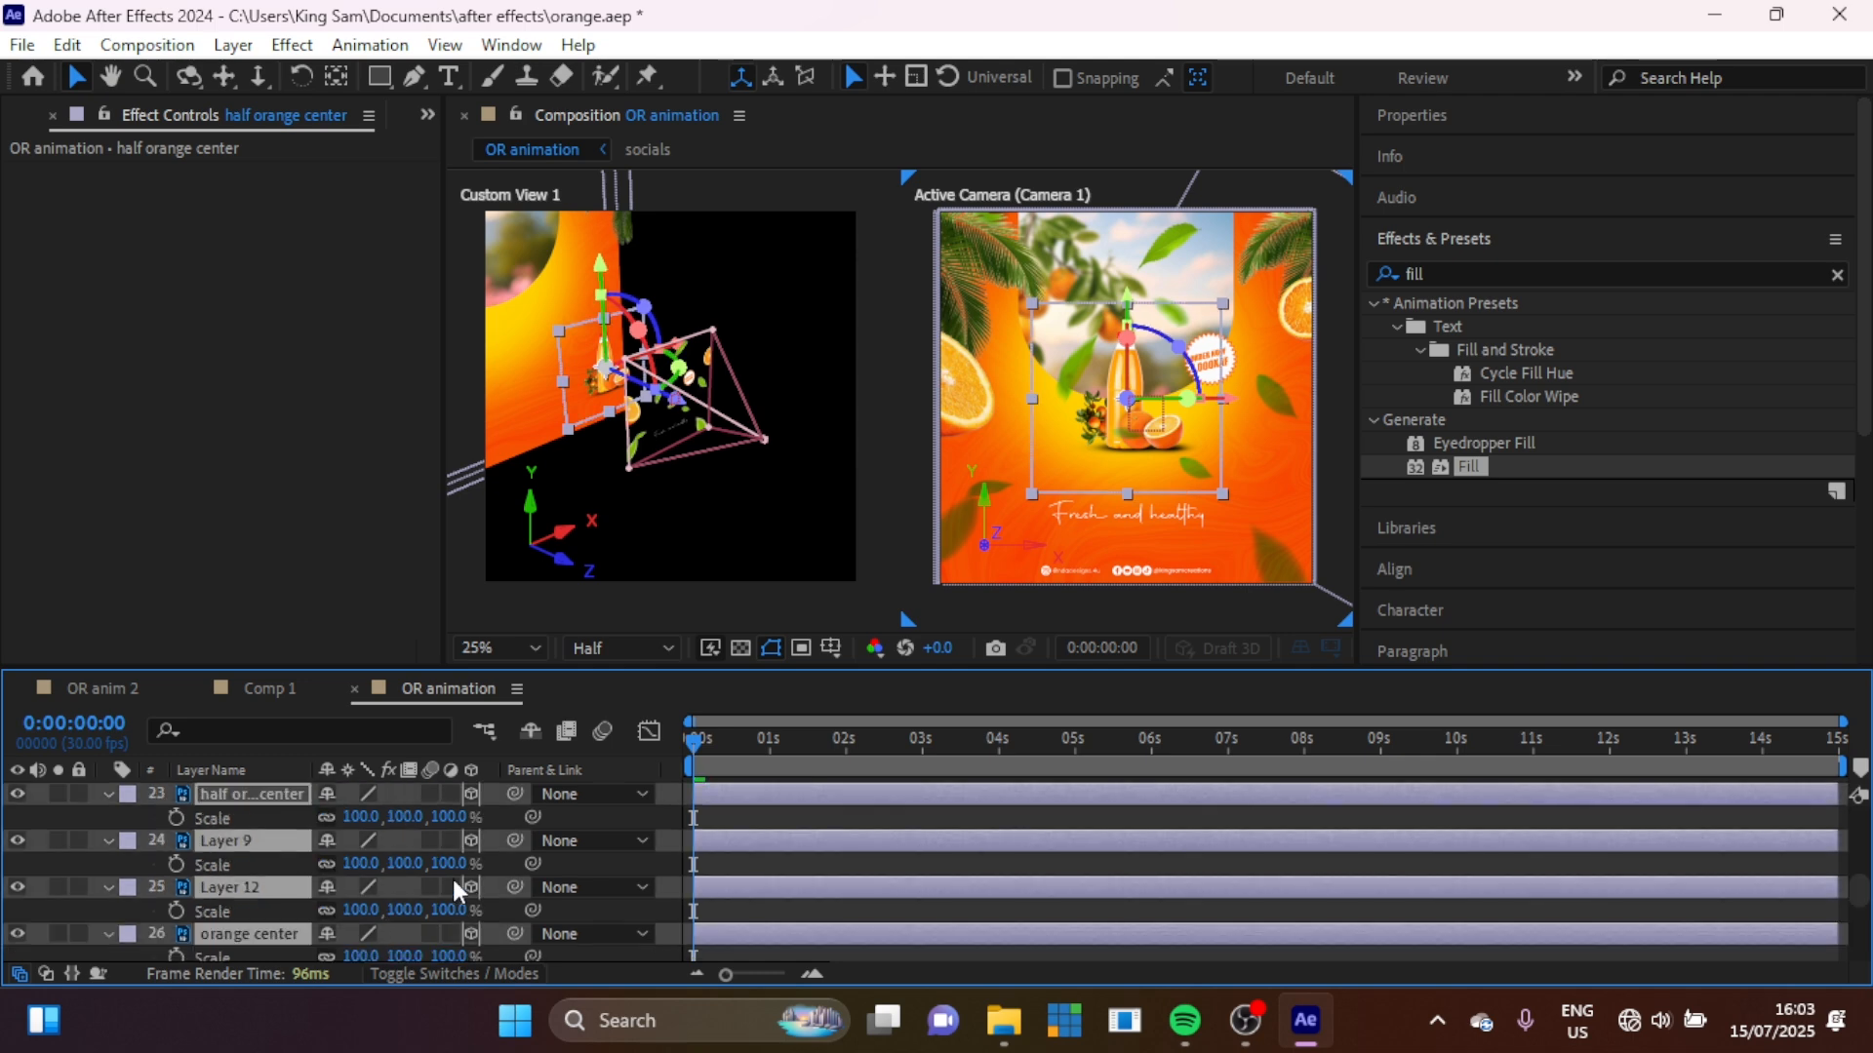
drag(454, 871, 683, 841)
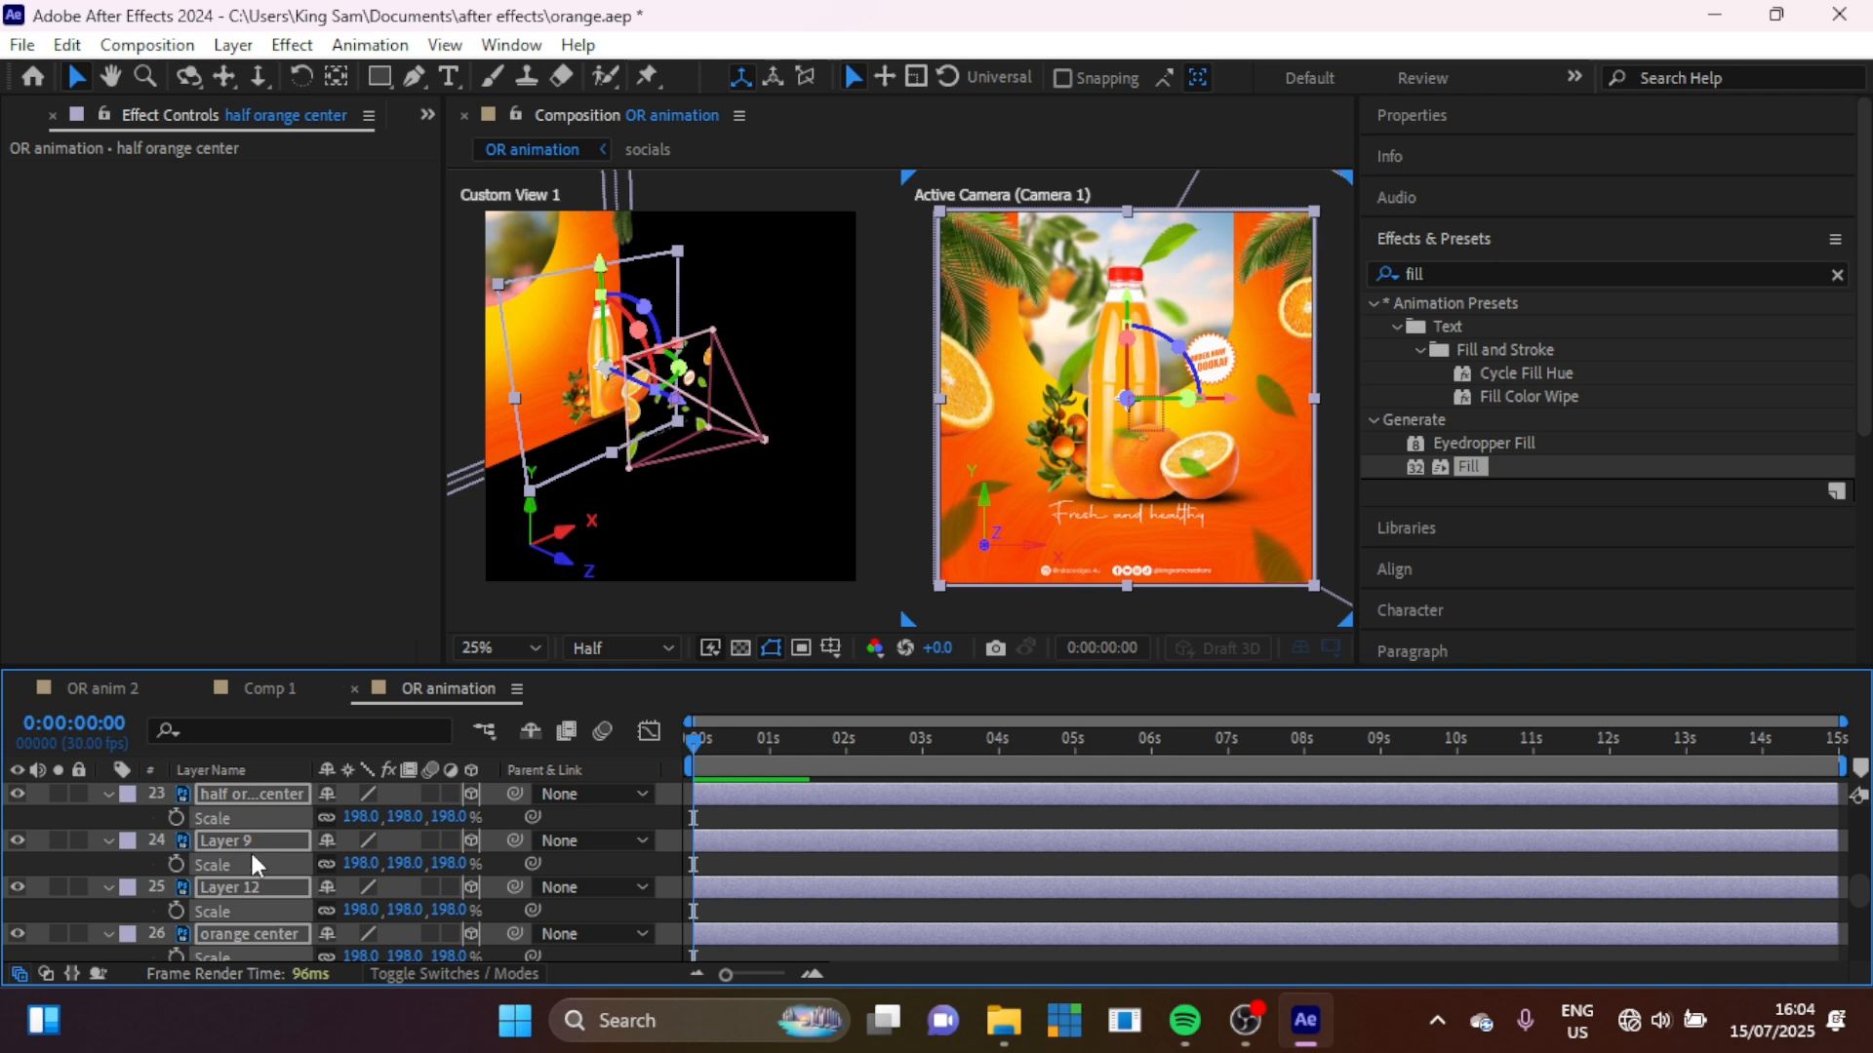
Step: Check the position of the palm tree right layer
scroll(252, 852, up, 10)
scroll(252, 852, down, 3)
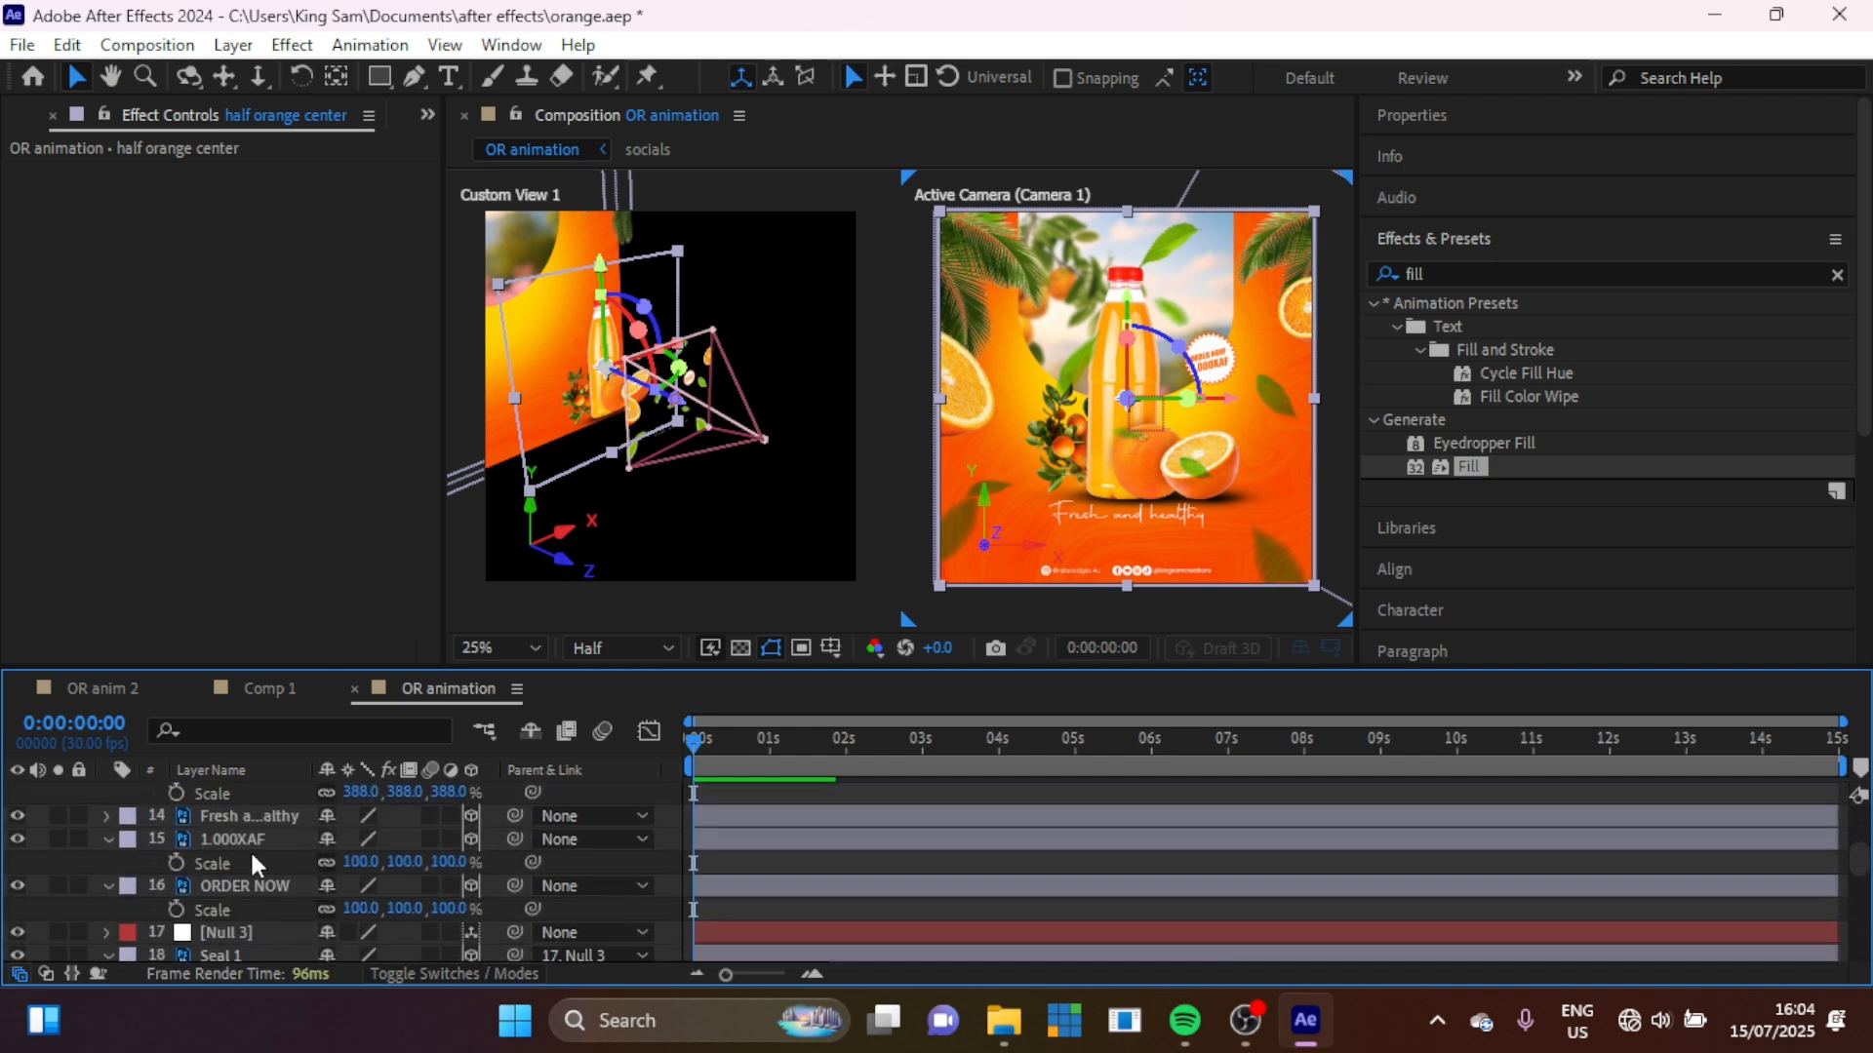
scroll(250, 852, up, 6)
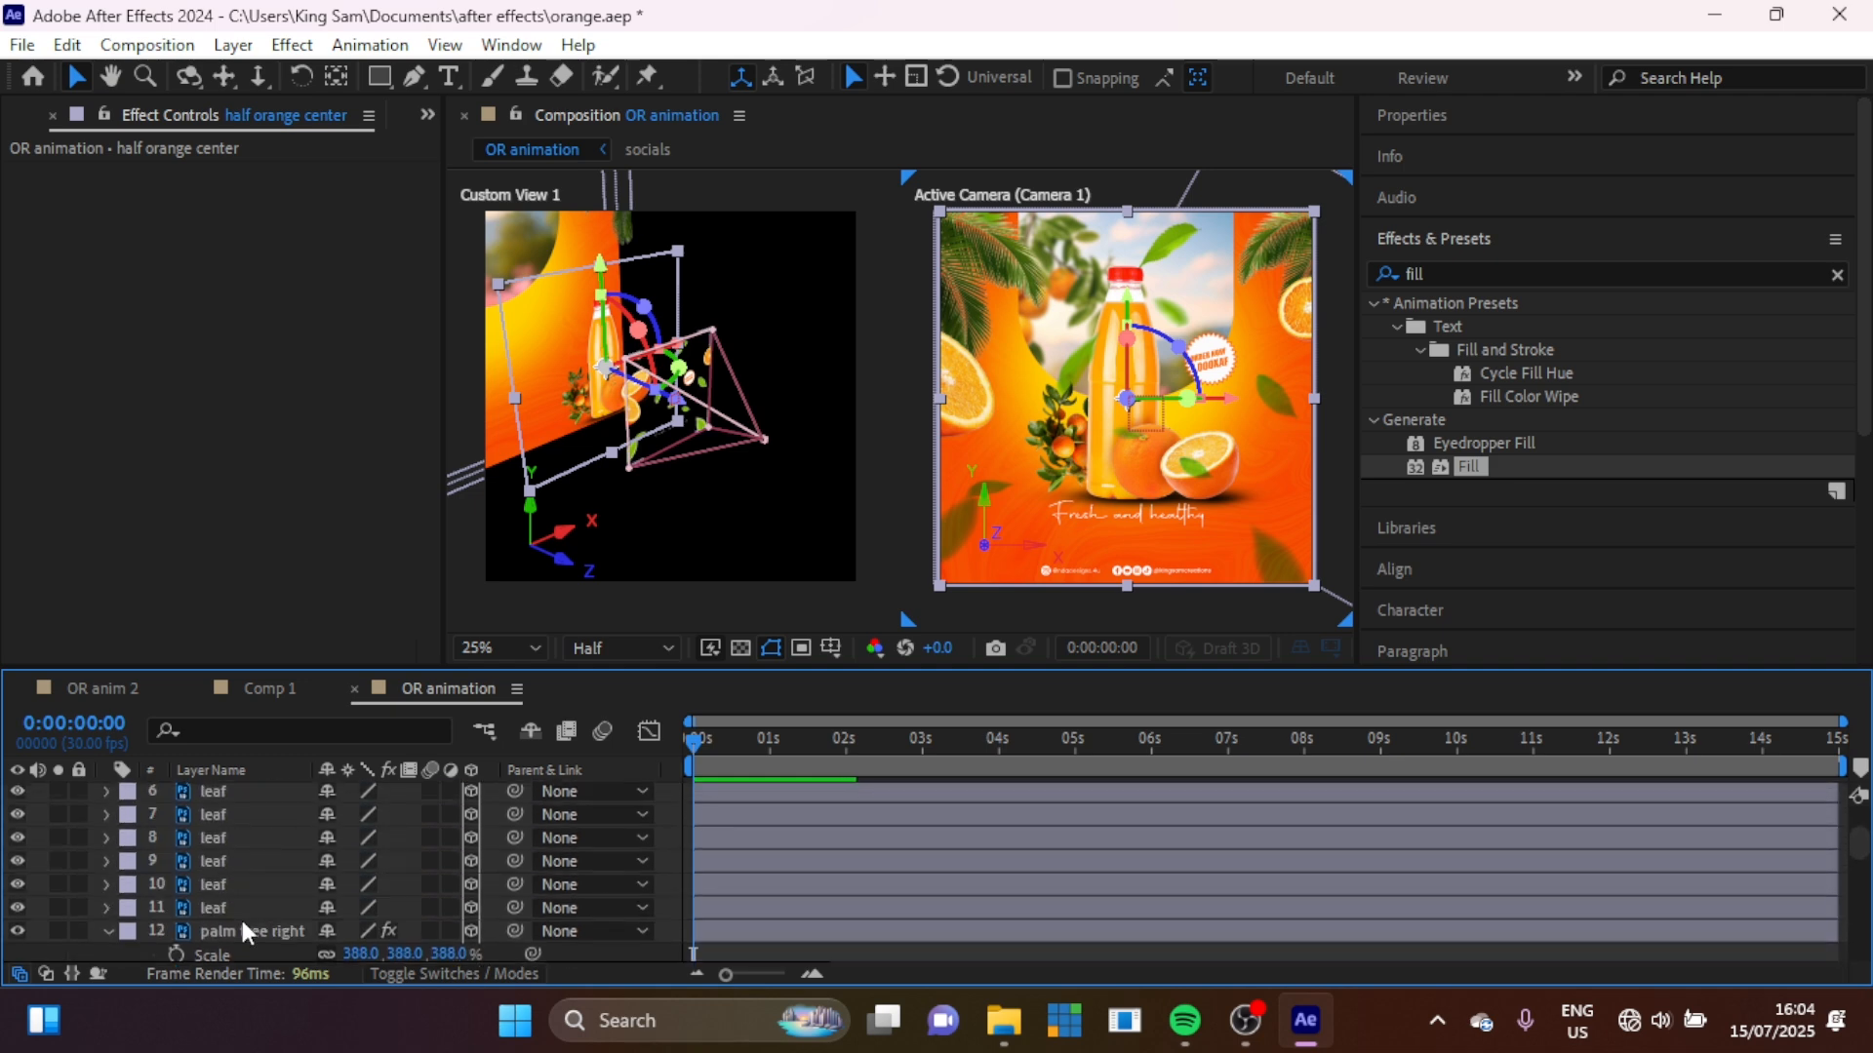
click(230, 931)
key(p)
scroll(228, 934, down, 3)
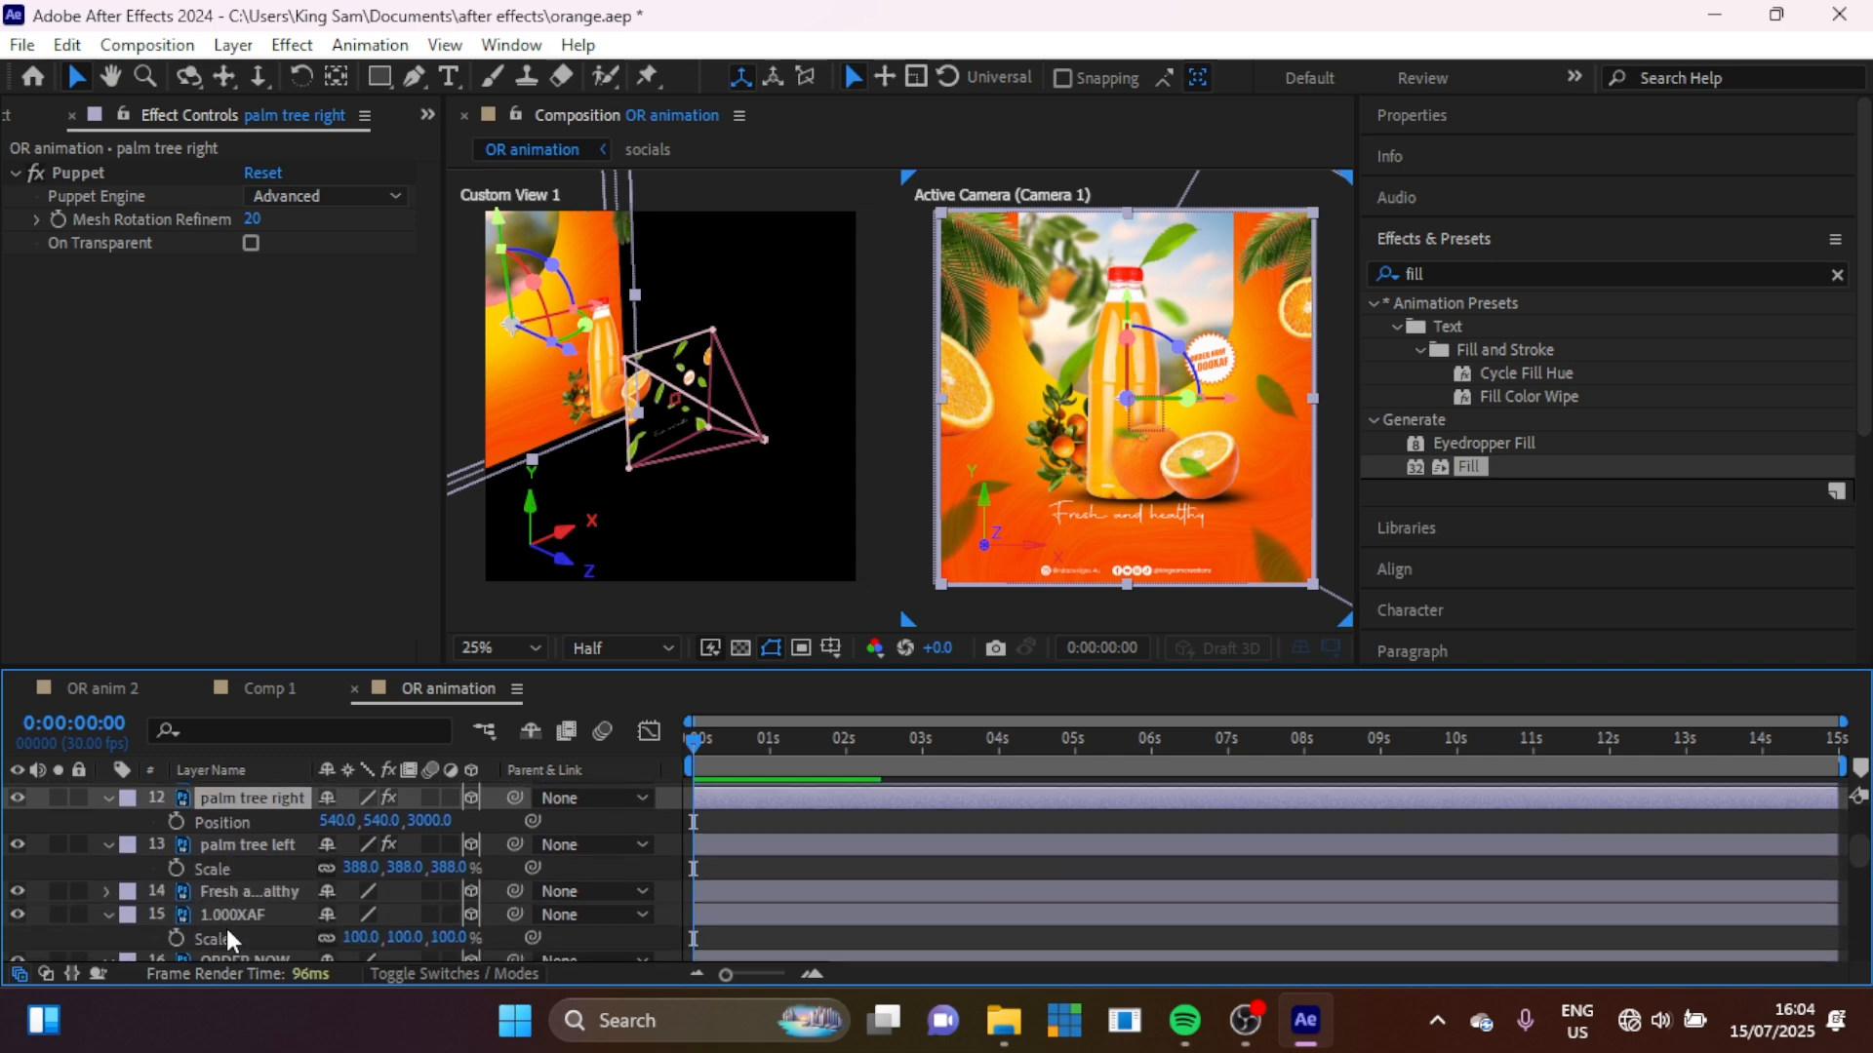
Step: Set the Z position of the orange right and orange left layers to 4000 and scale both up to 489%
scroll(228, 933, down, 6)
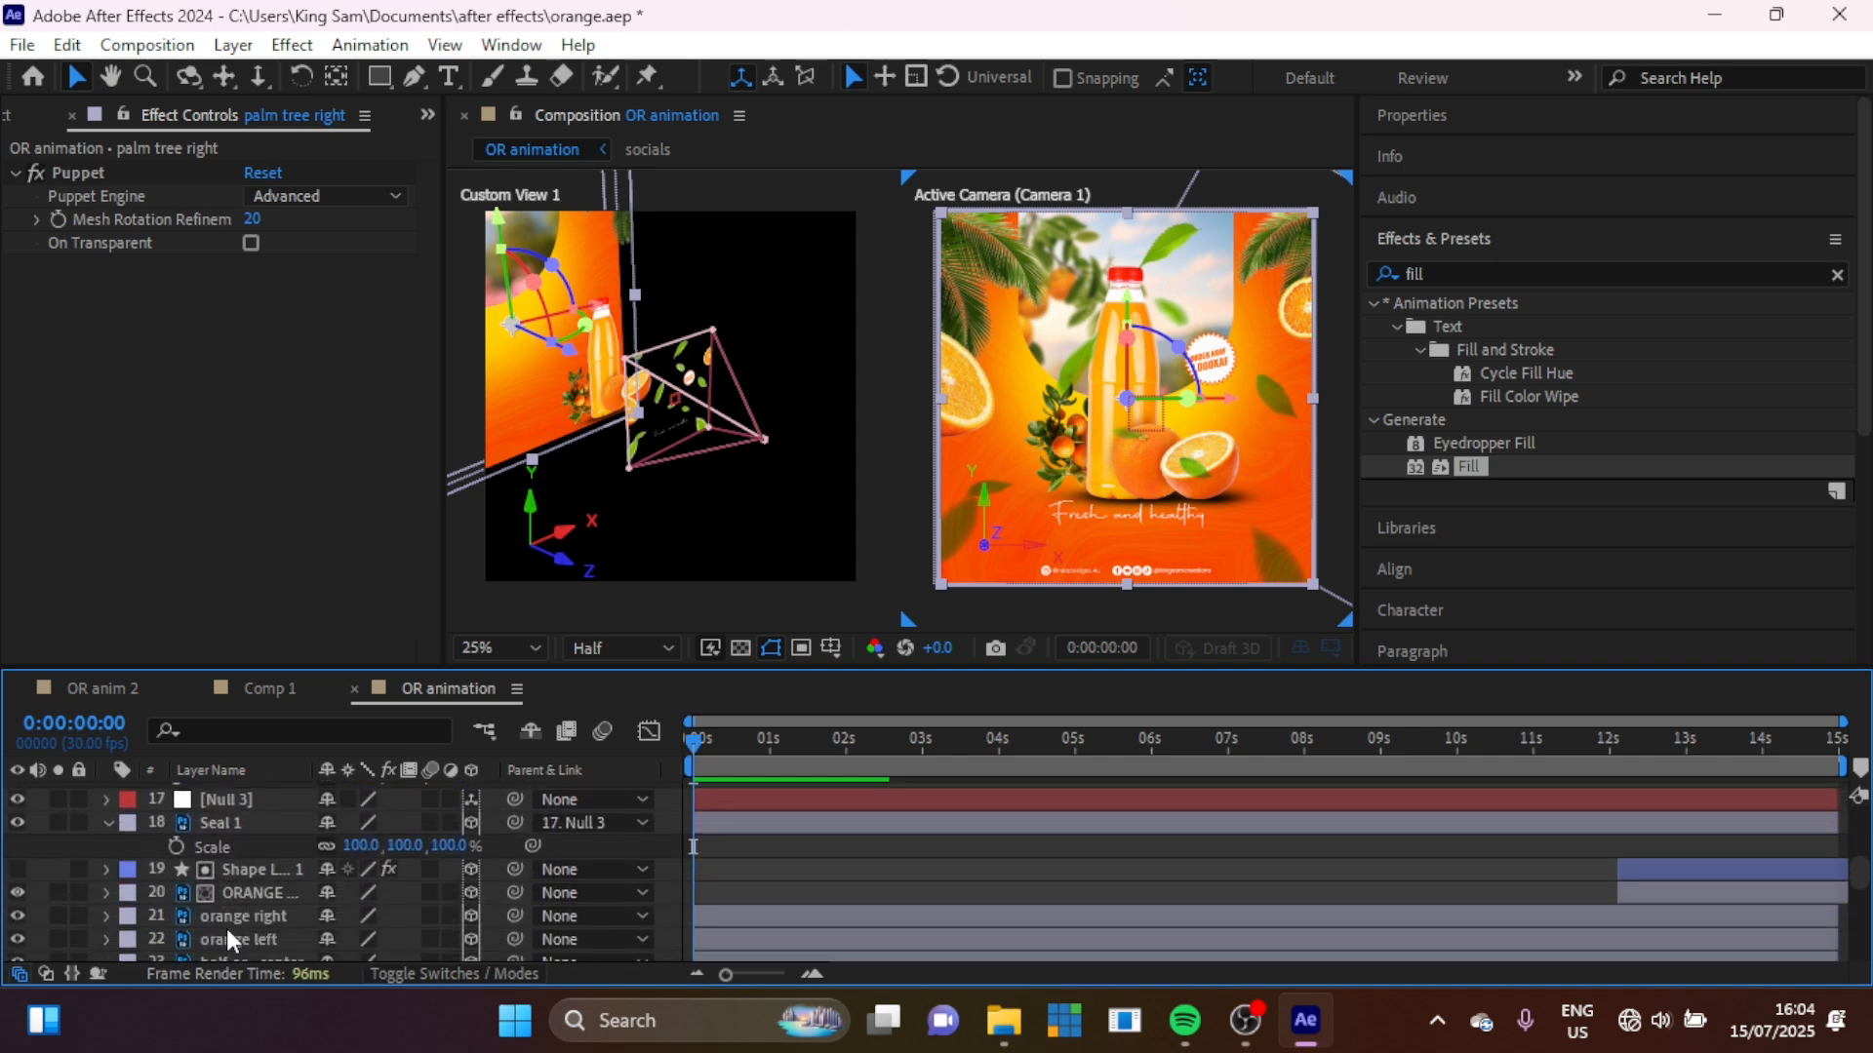
click(230, 918)
shift+click(232, 940)
key(p)
click(427, 937)
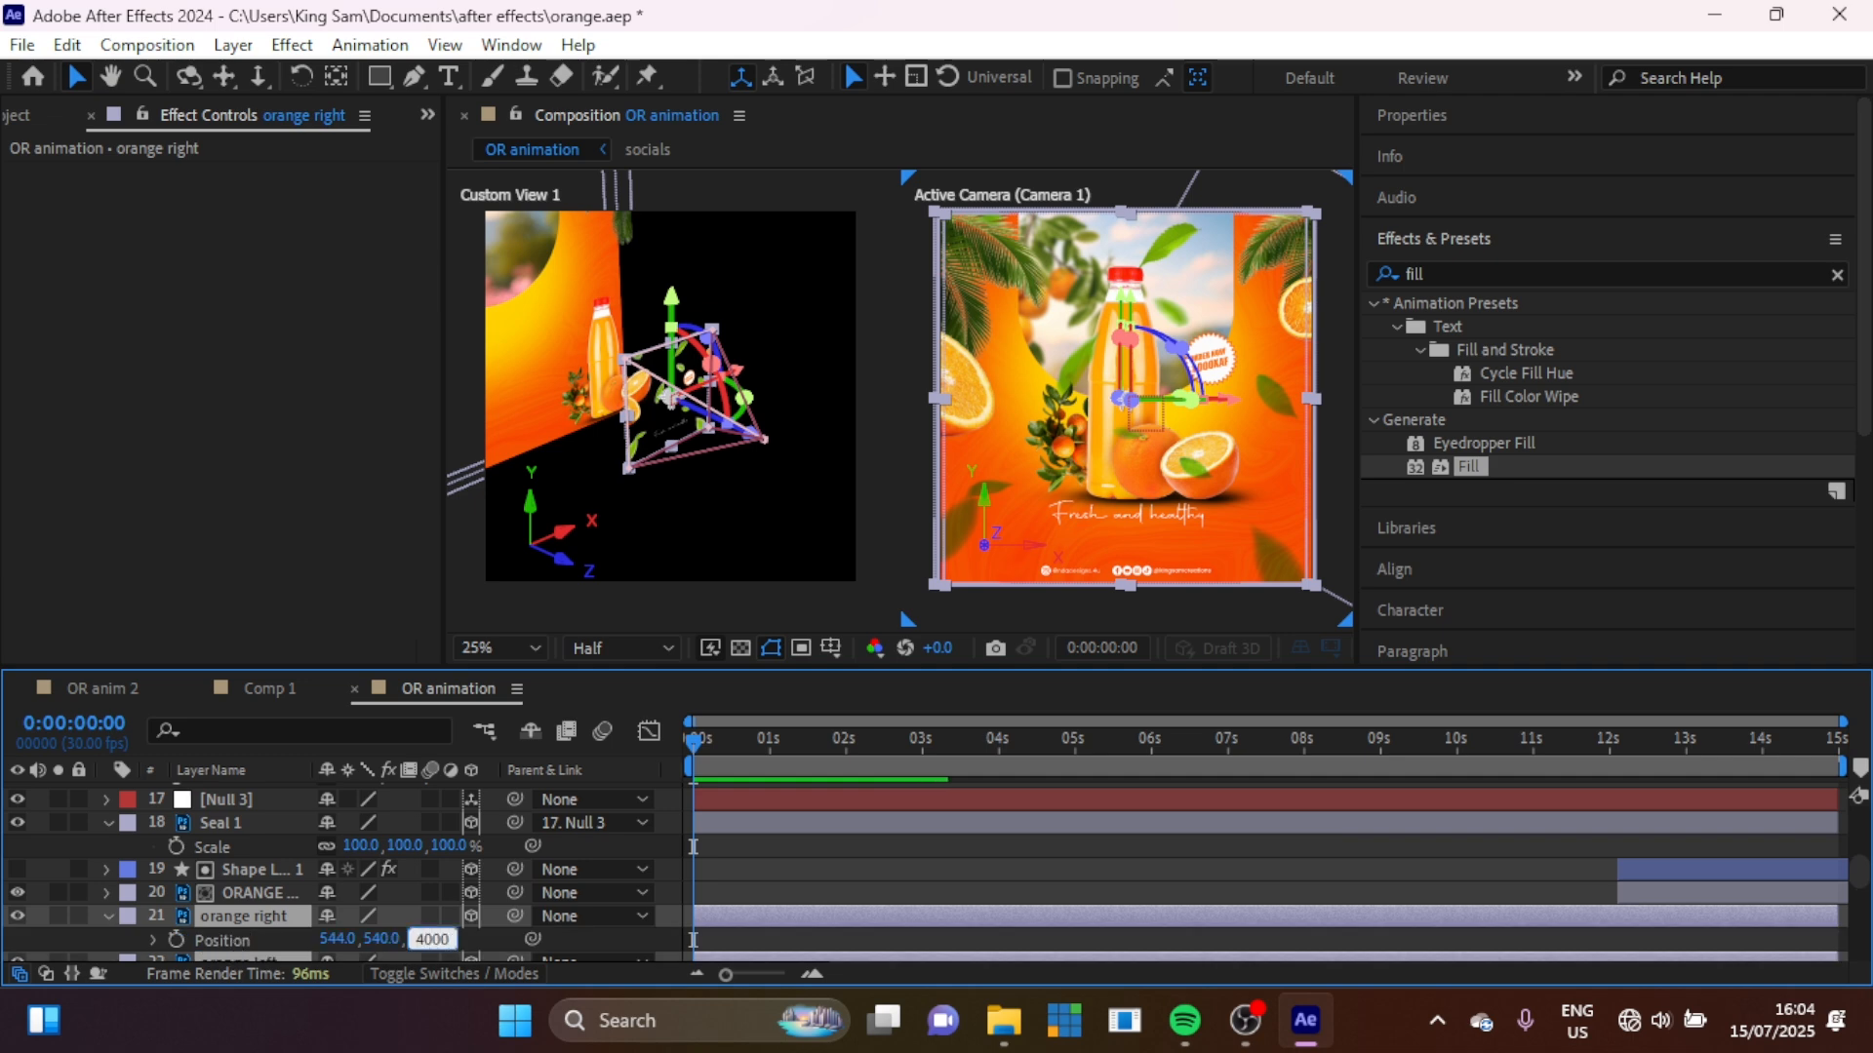
key(Return)
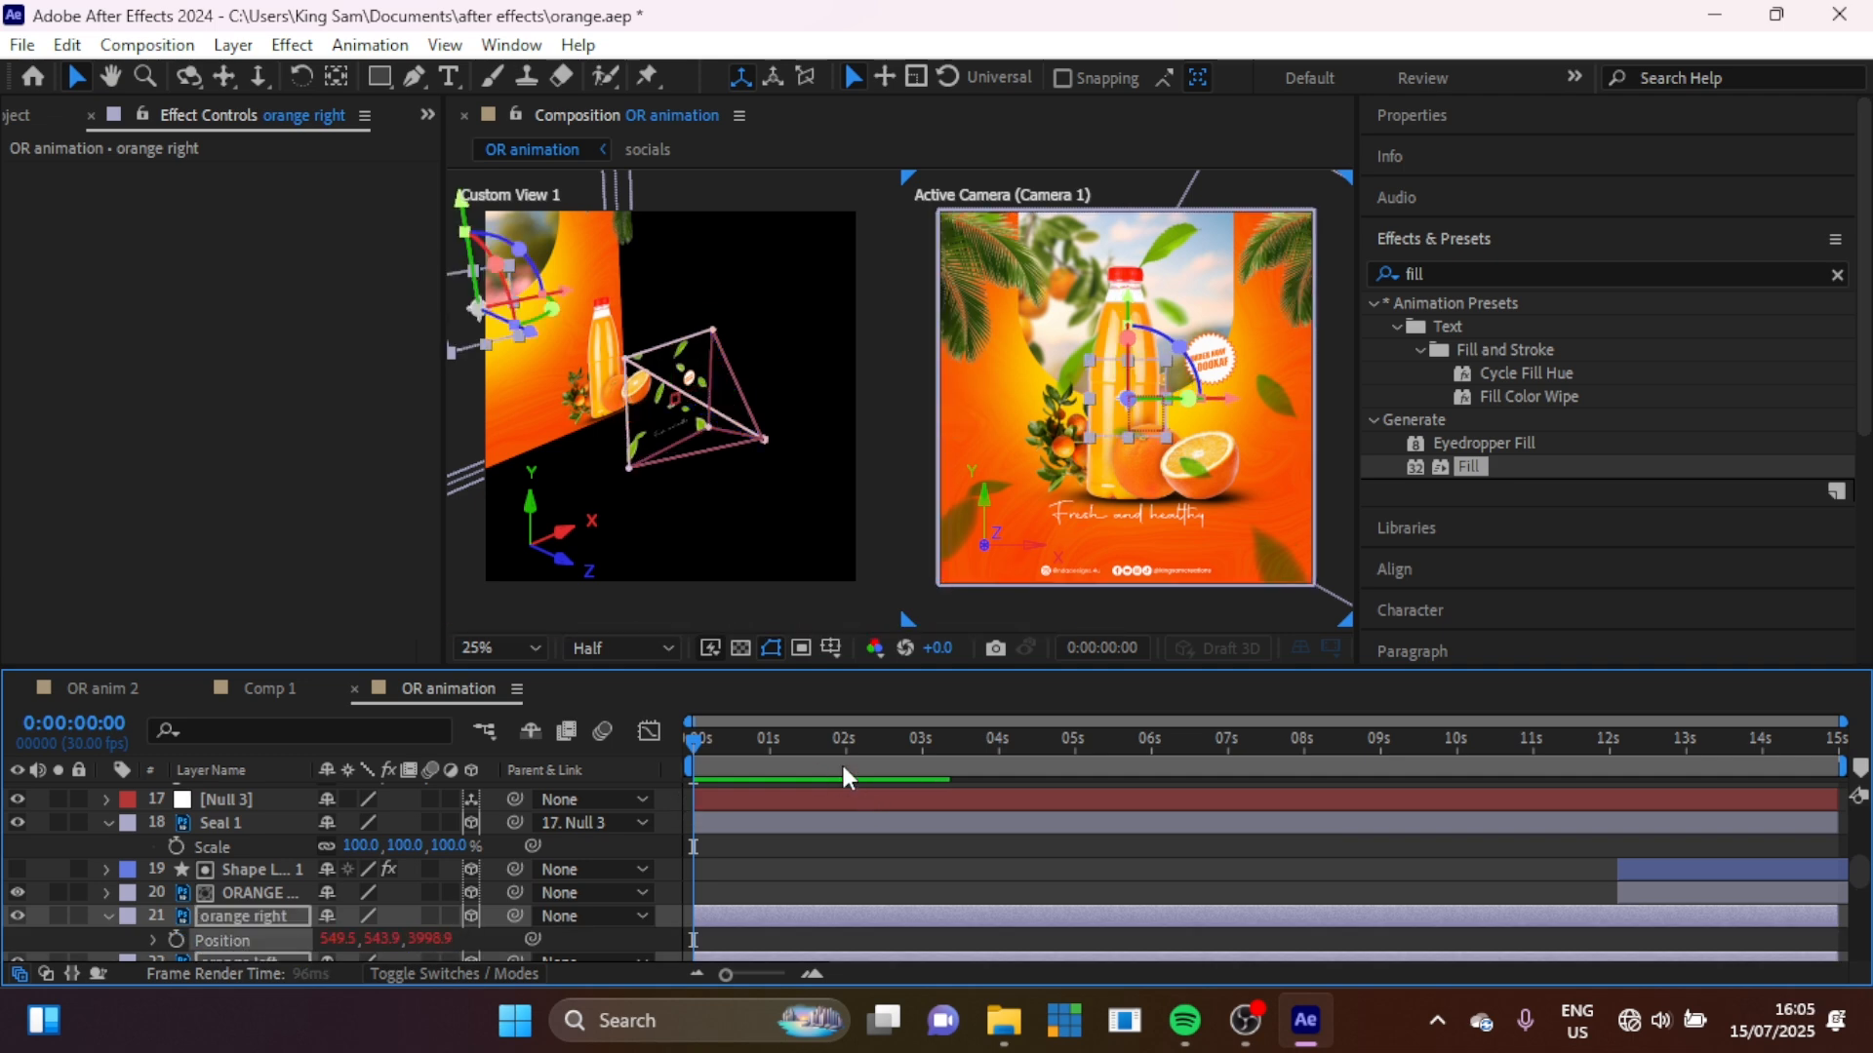
key(s)
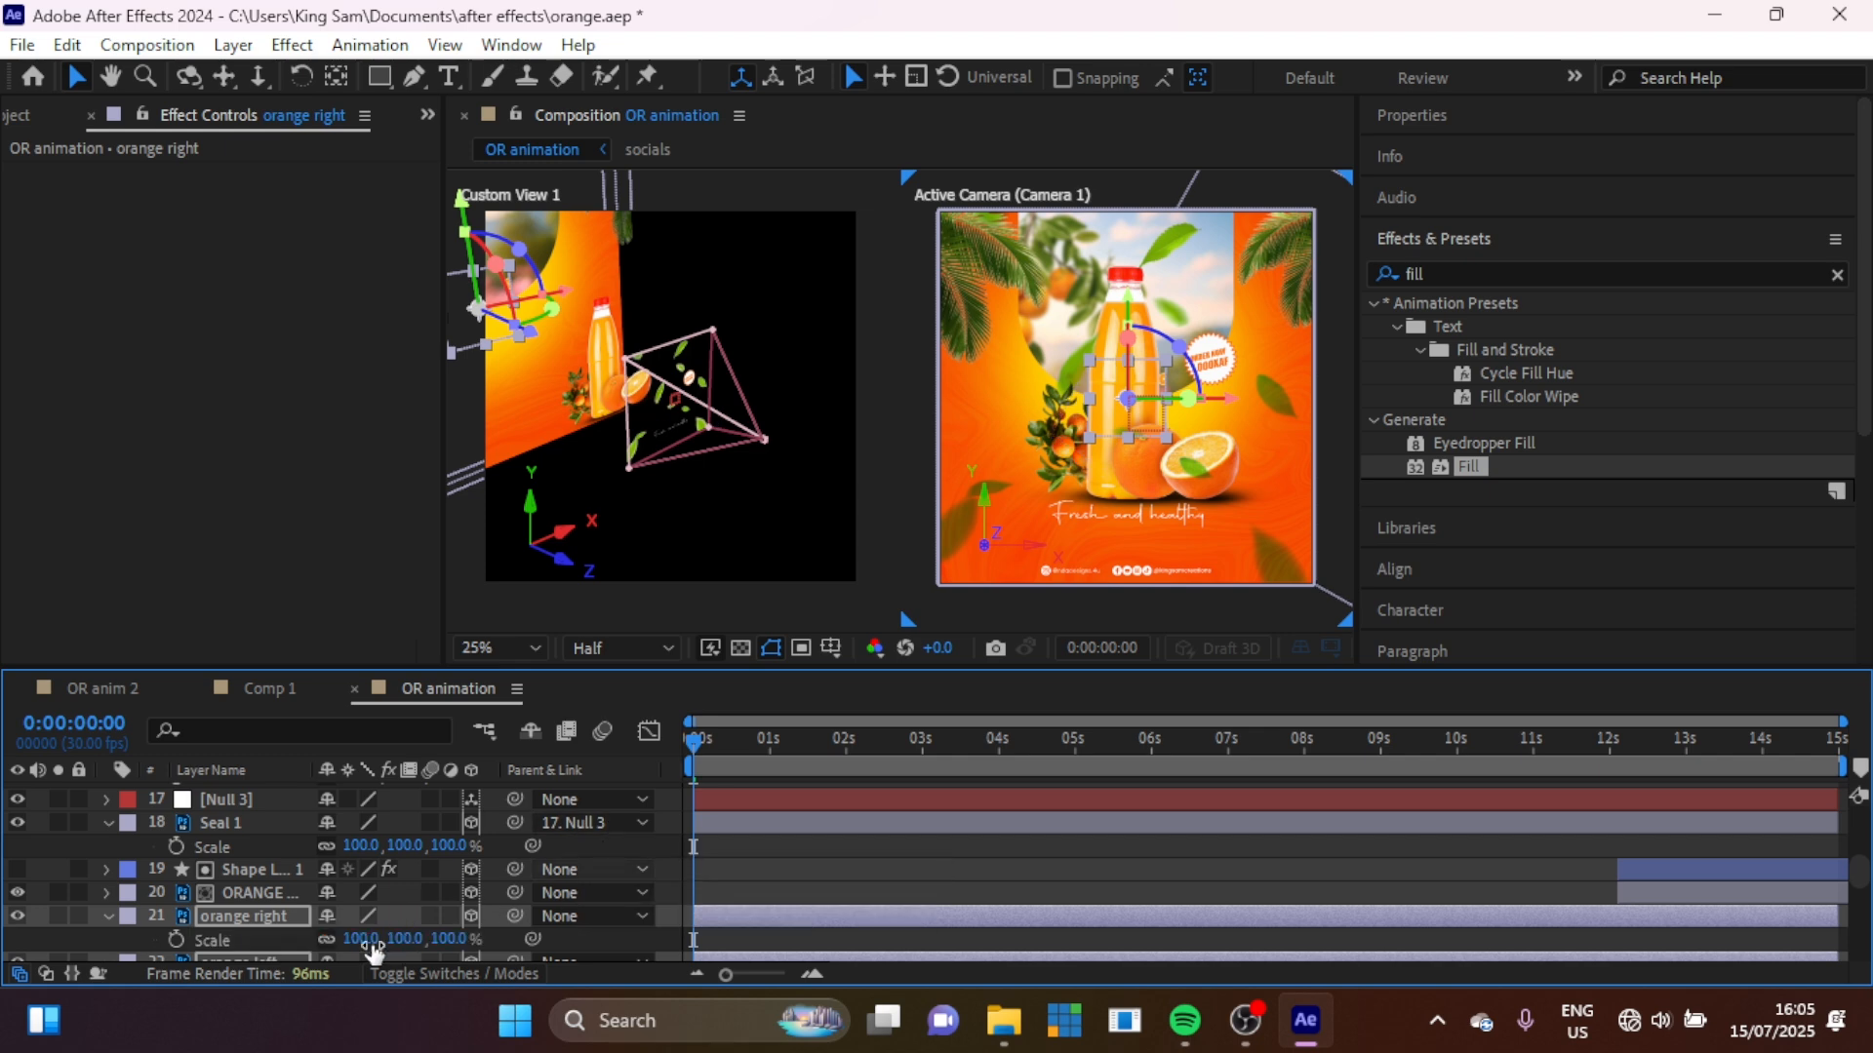
drag(404, 939, 916, 920)
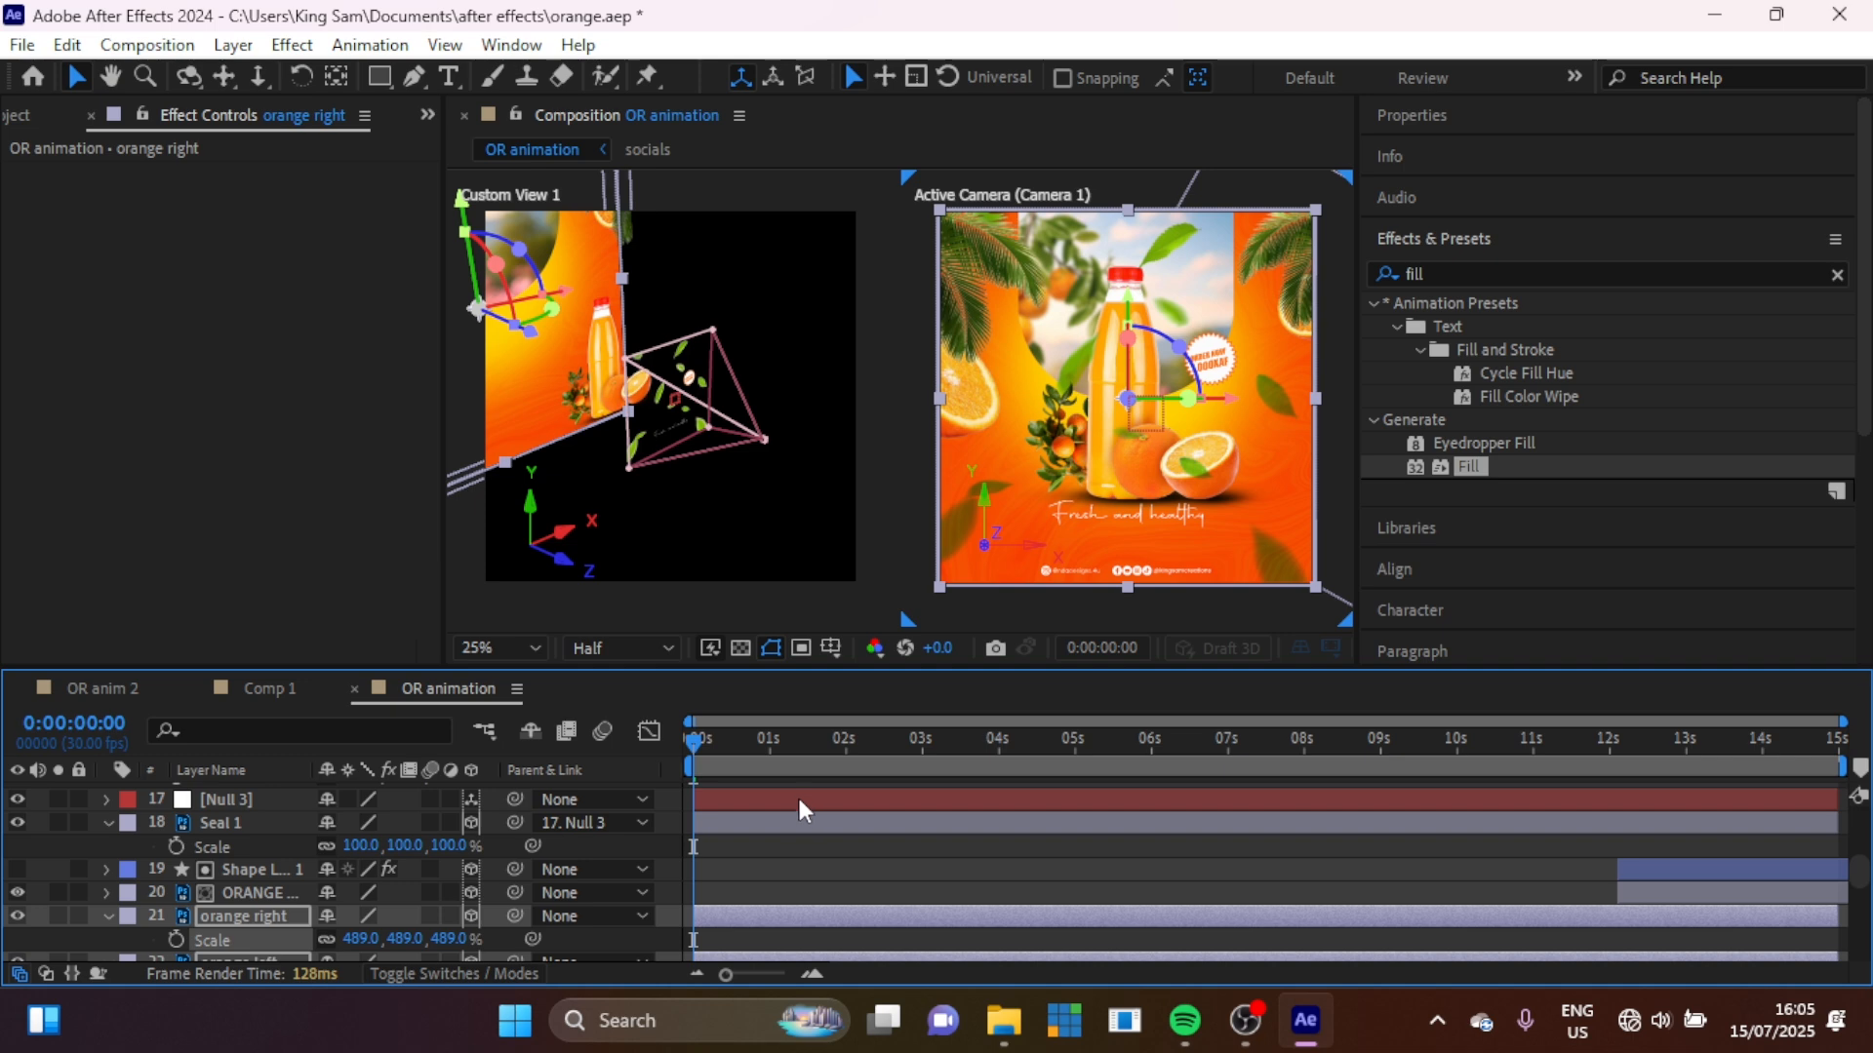
Step: Add Position and Point of Interest keyframes to Camera 1 at 0:00:12:00, keeping the full flyer framing
scroll(795, 829, up, 5)
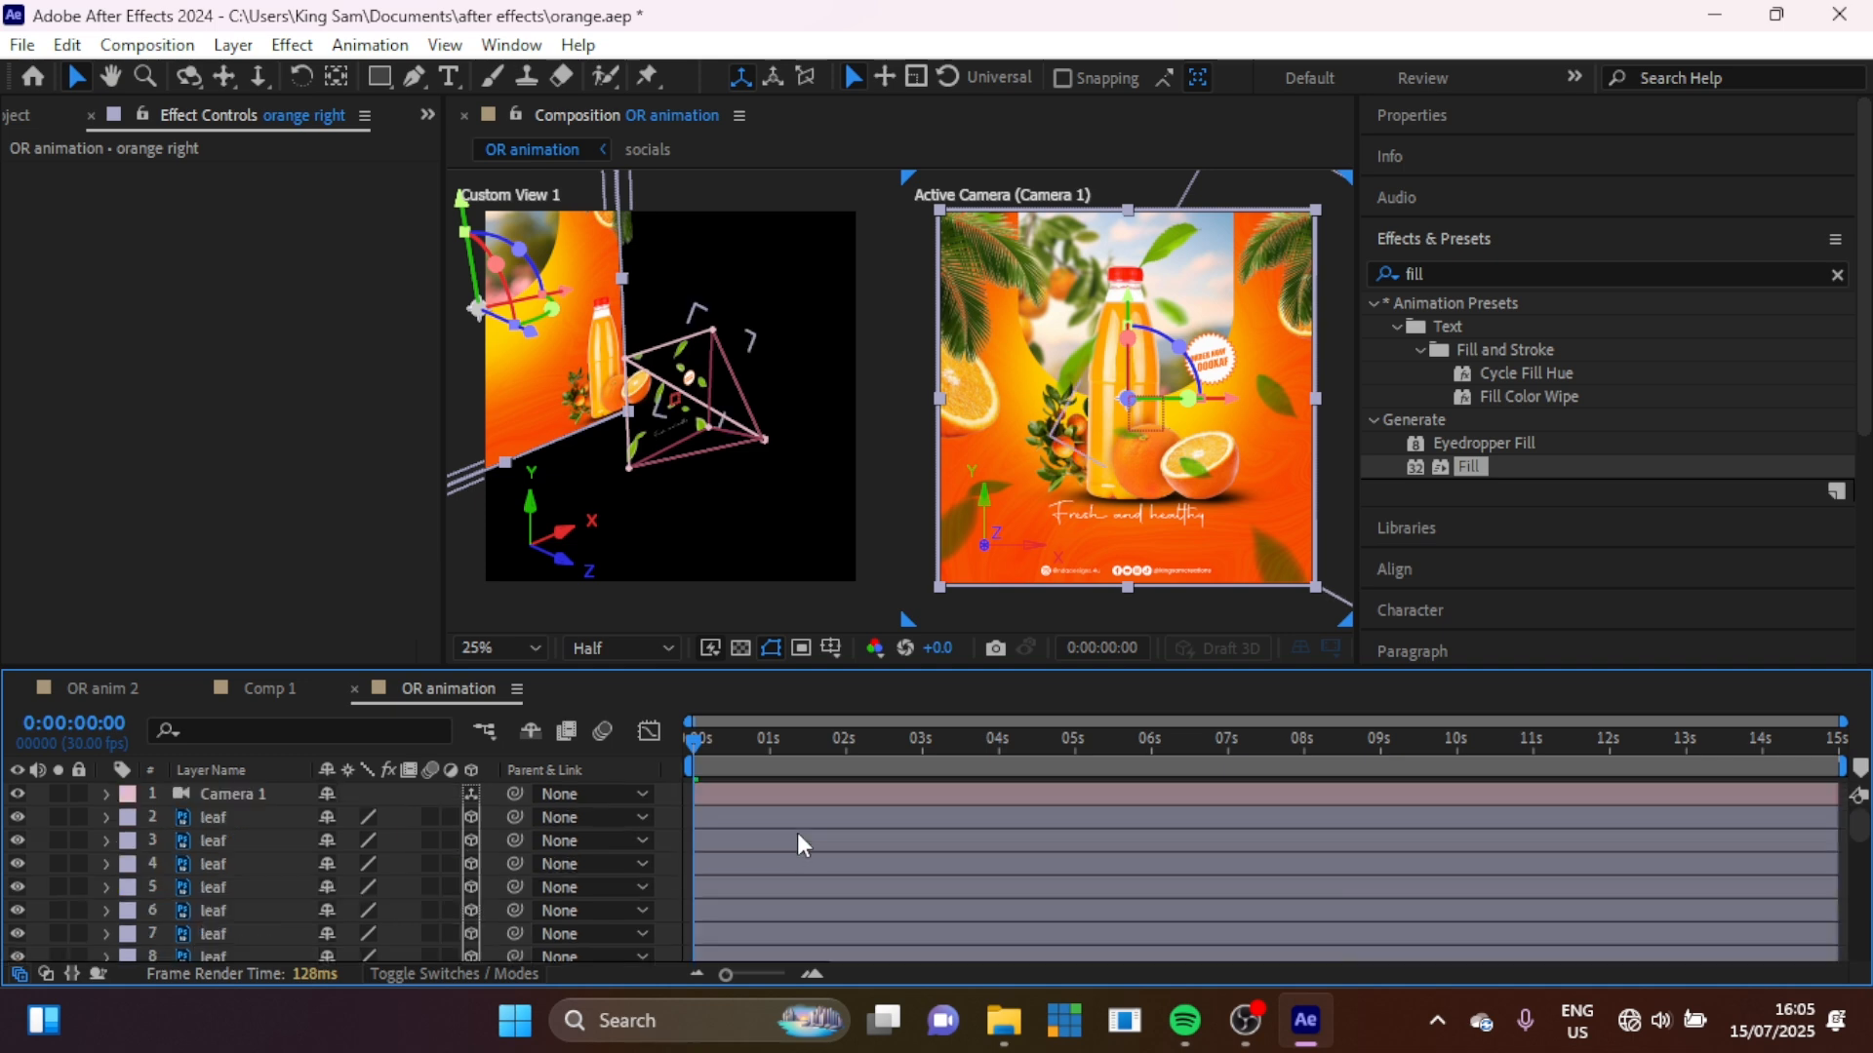
click(741, 794)
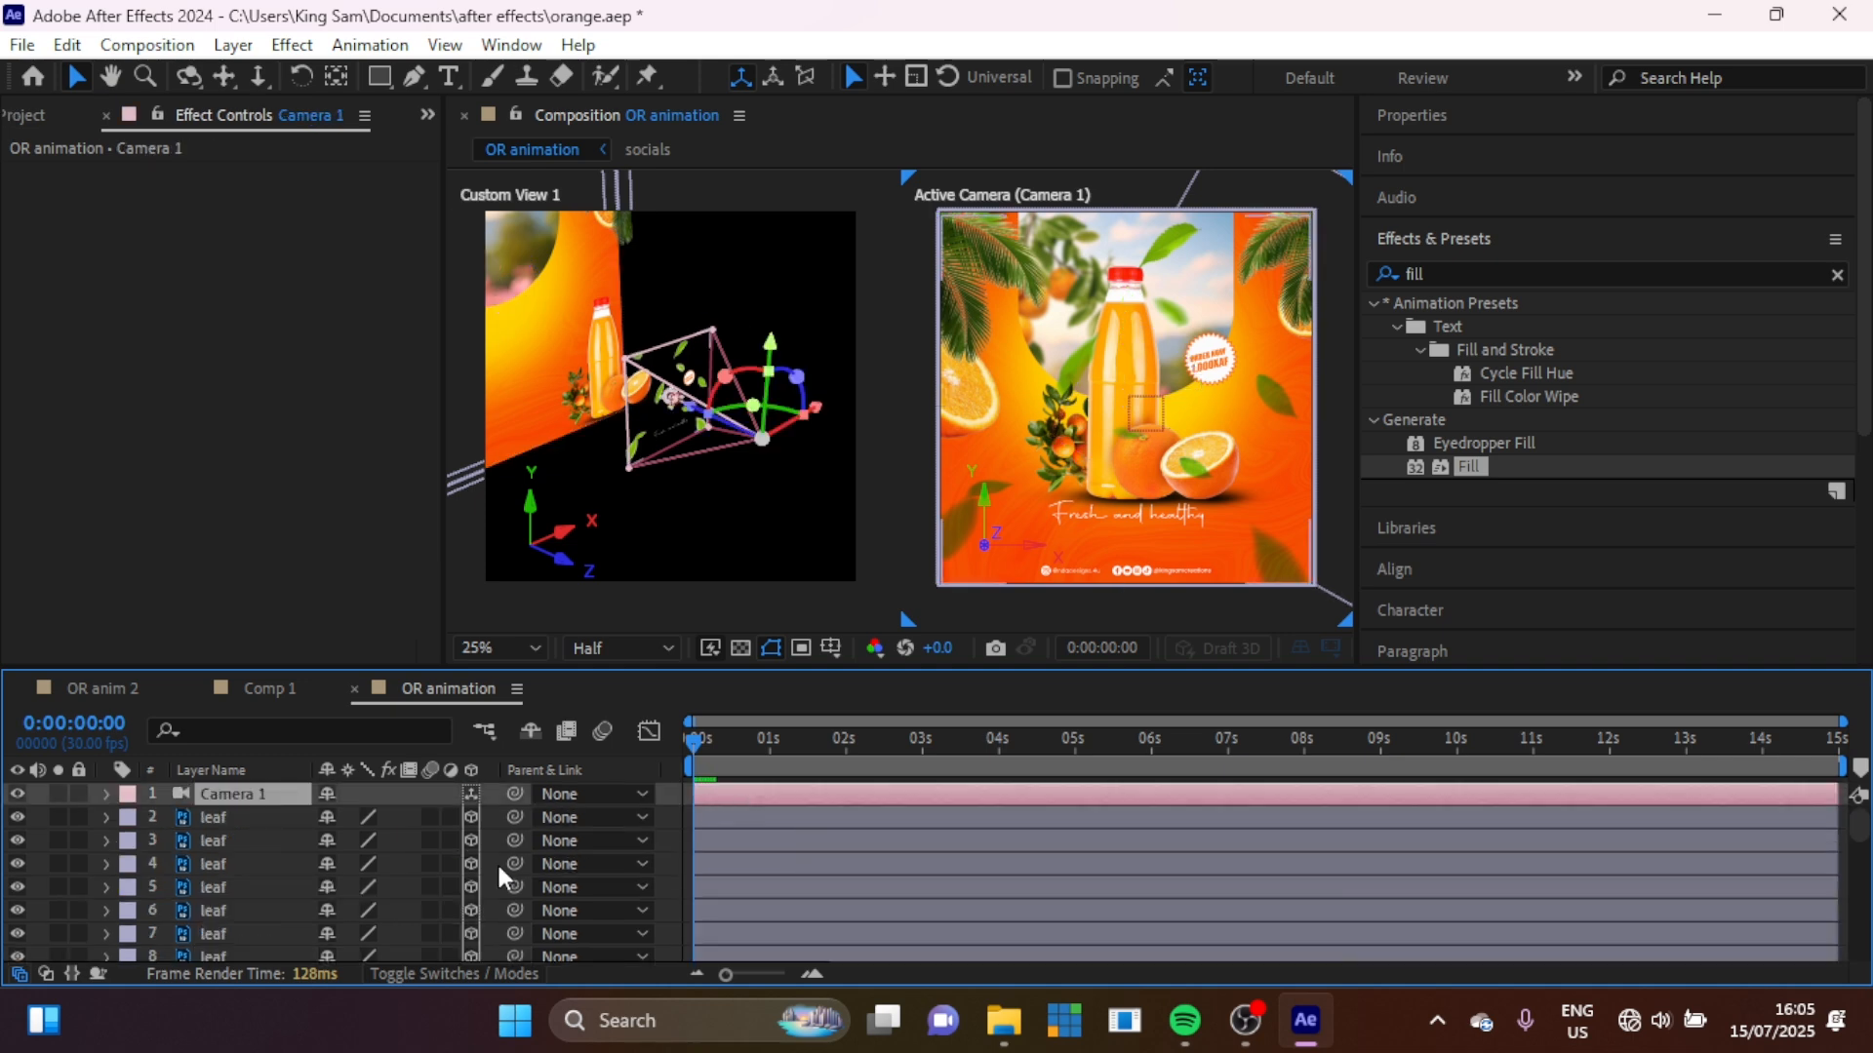
click(107, 793)
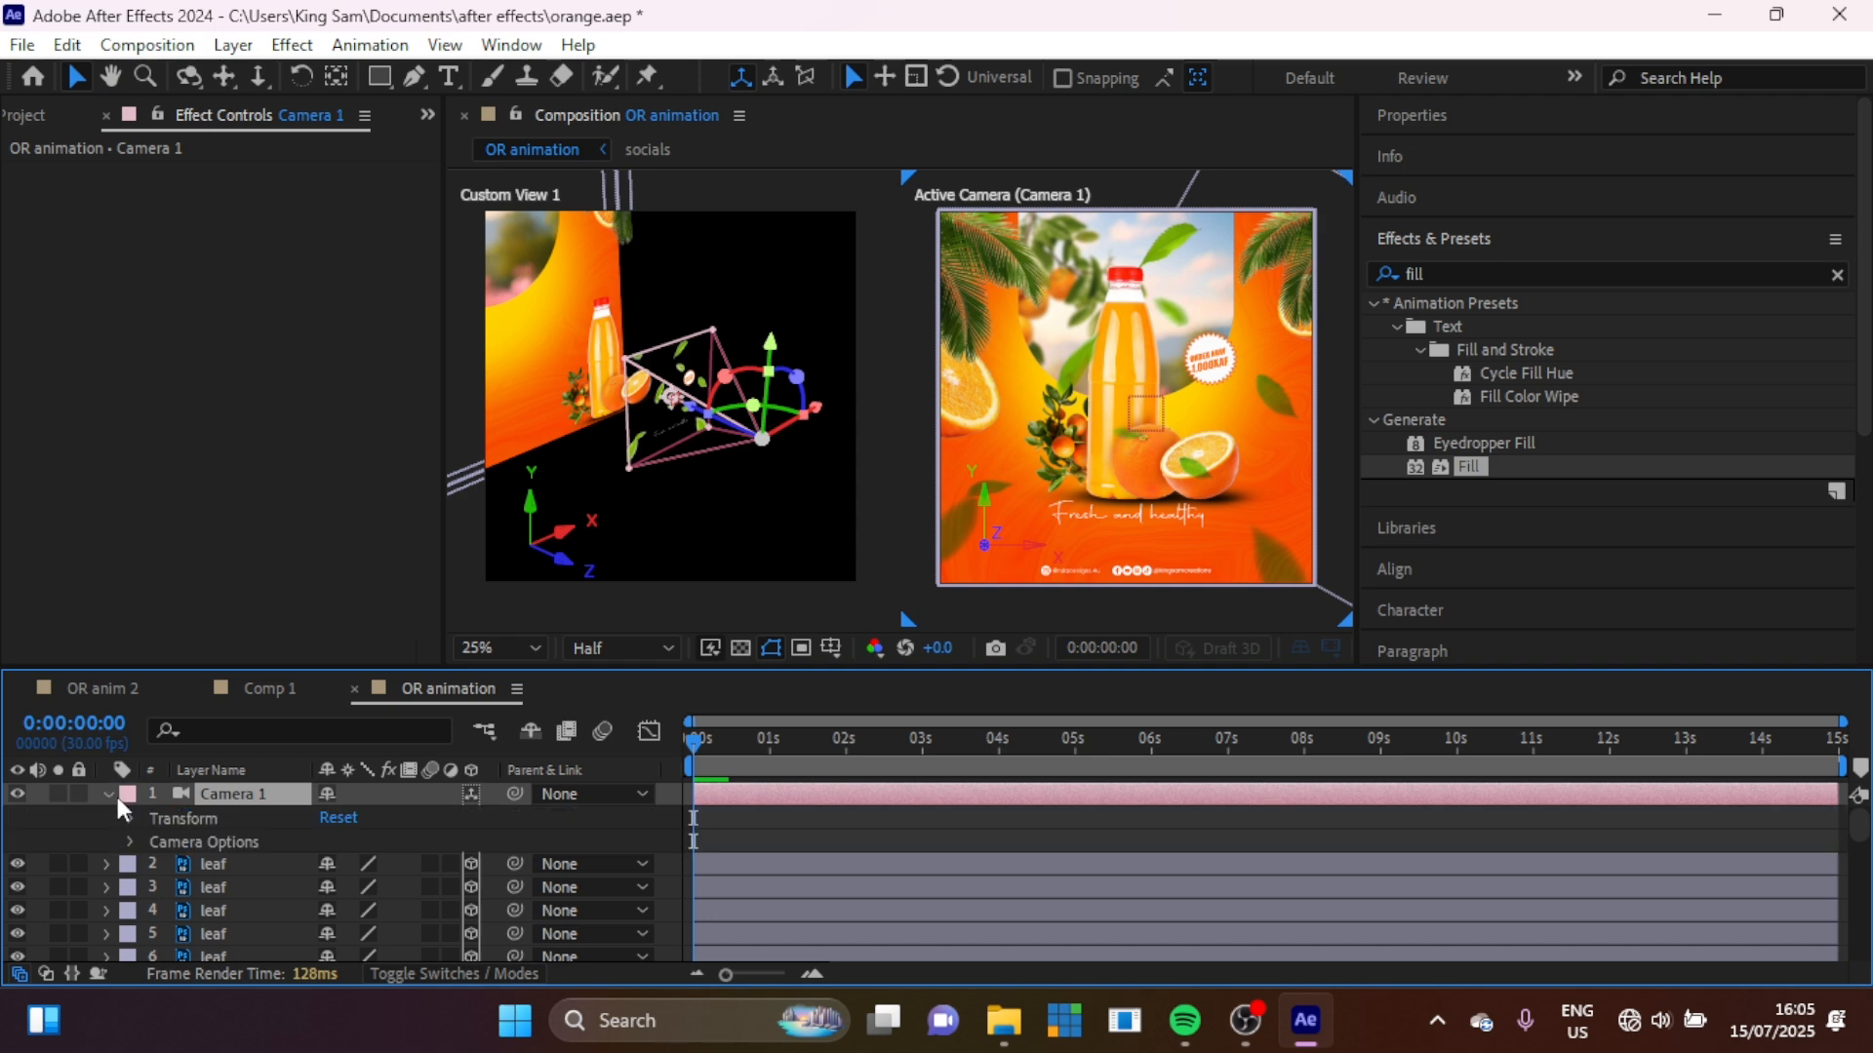
click(129, 819)
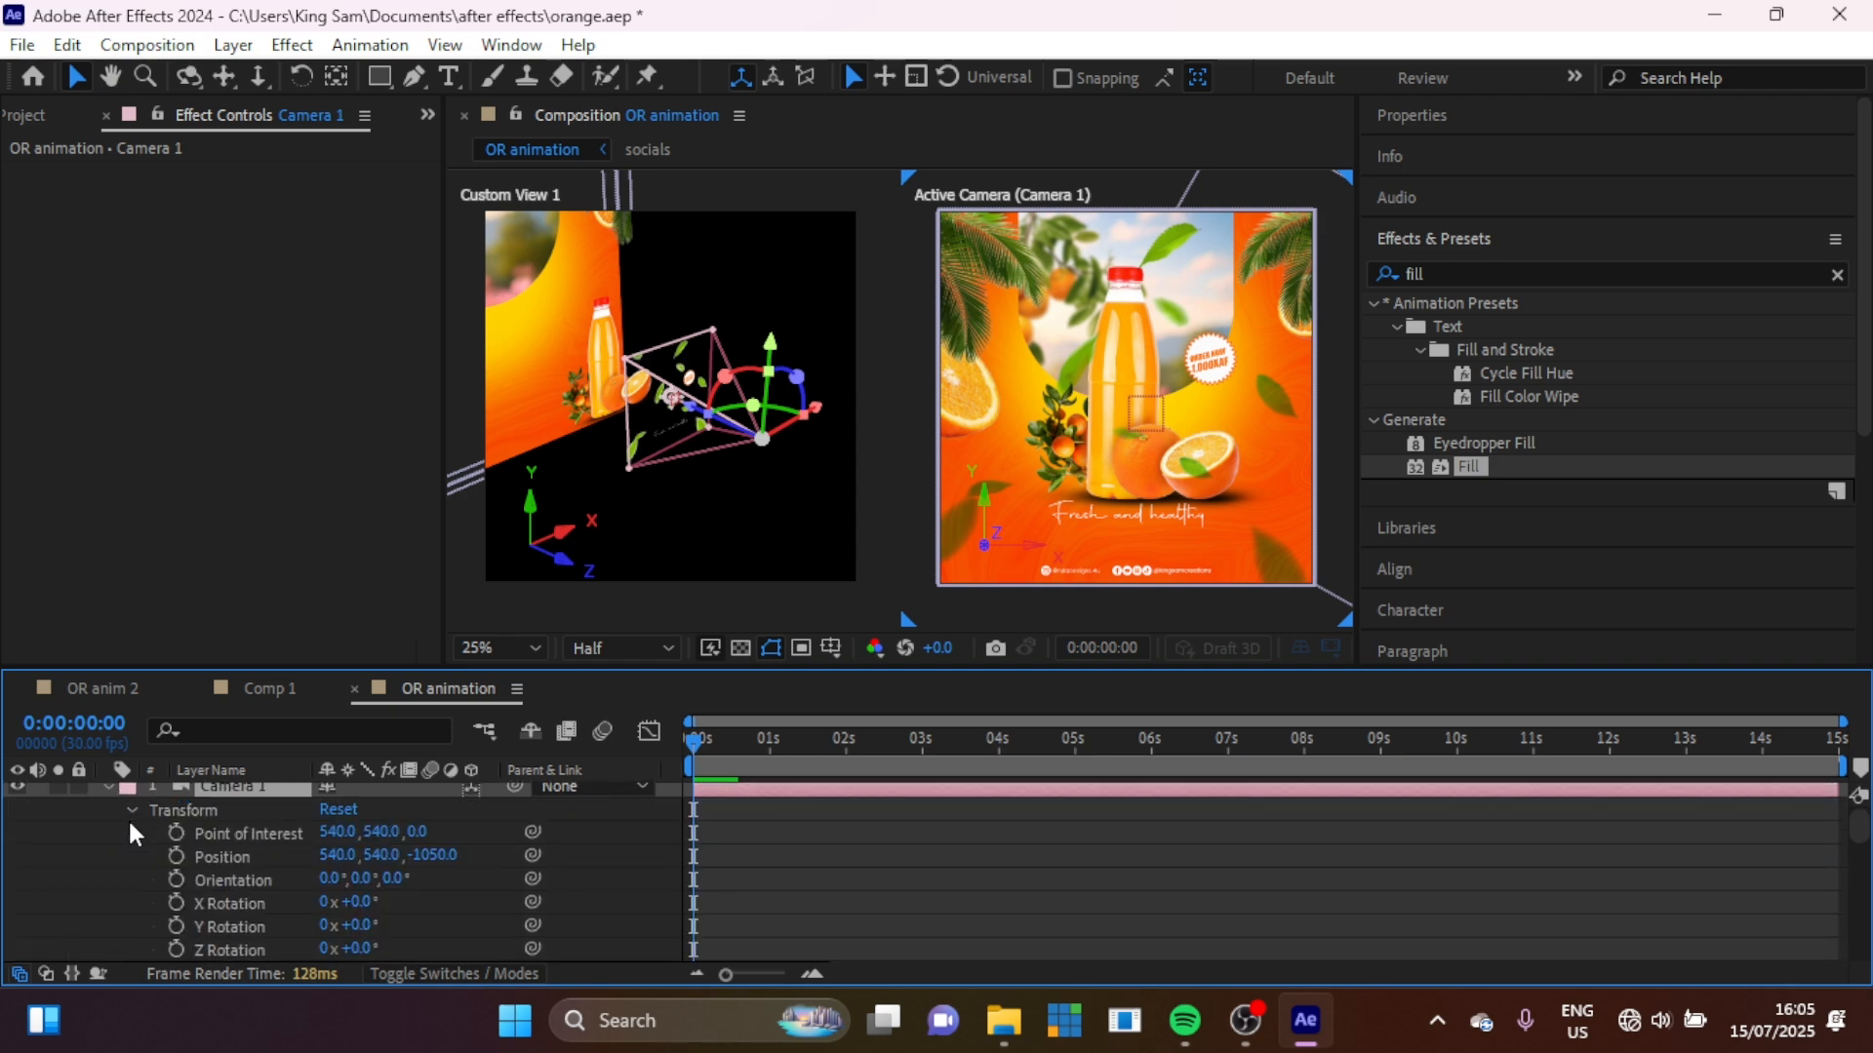
click(1607, 748)
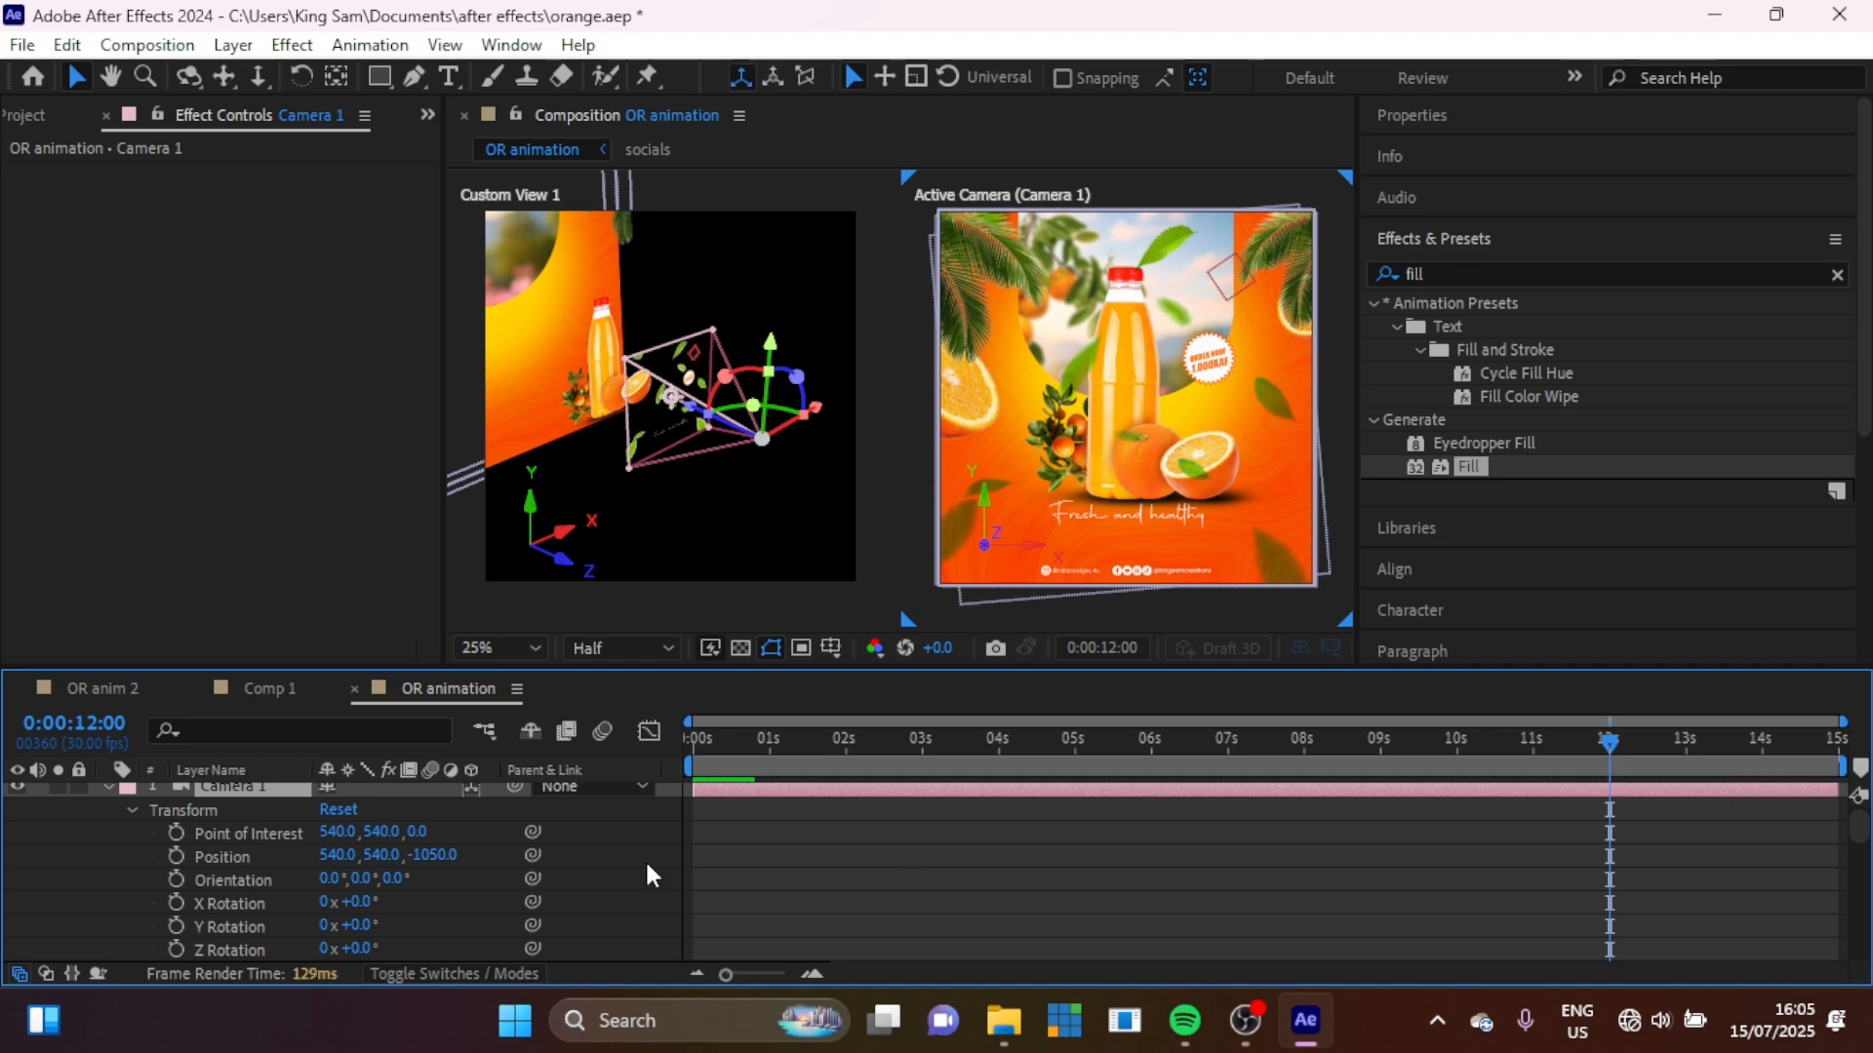
click(176, 855)
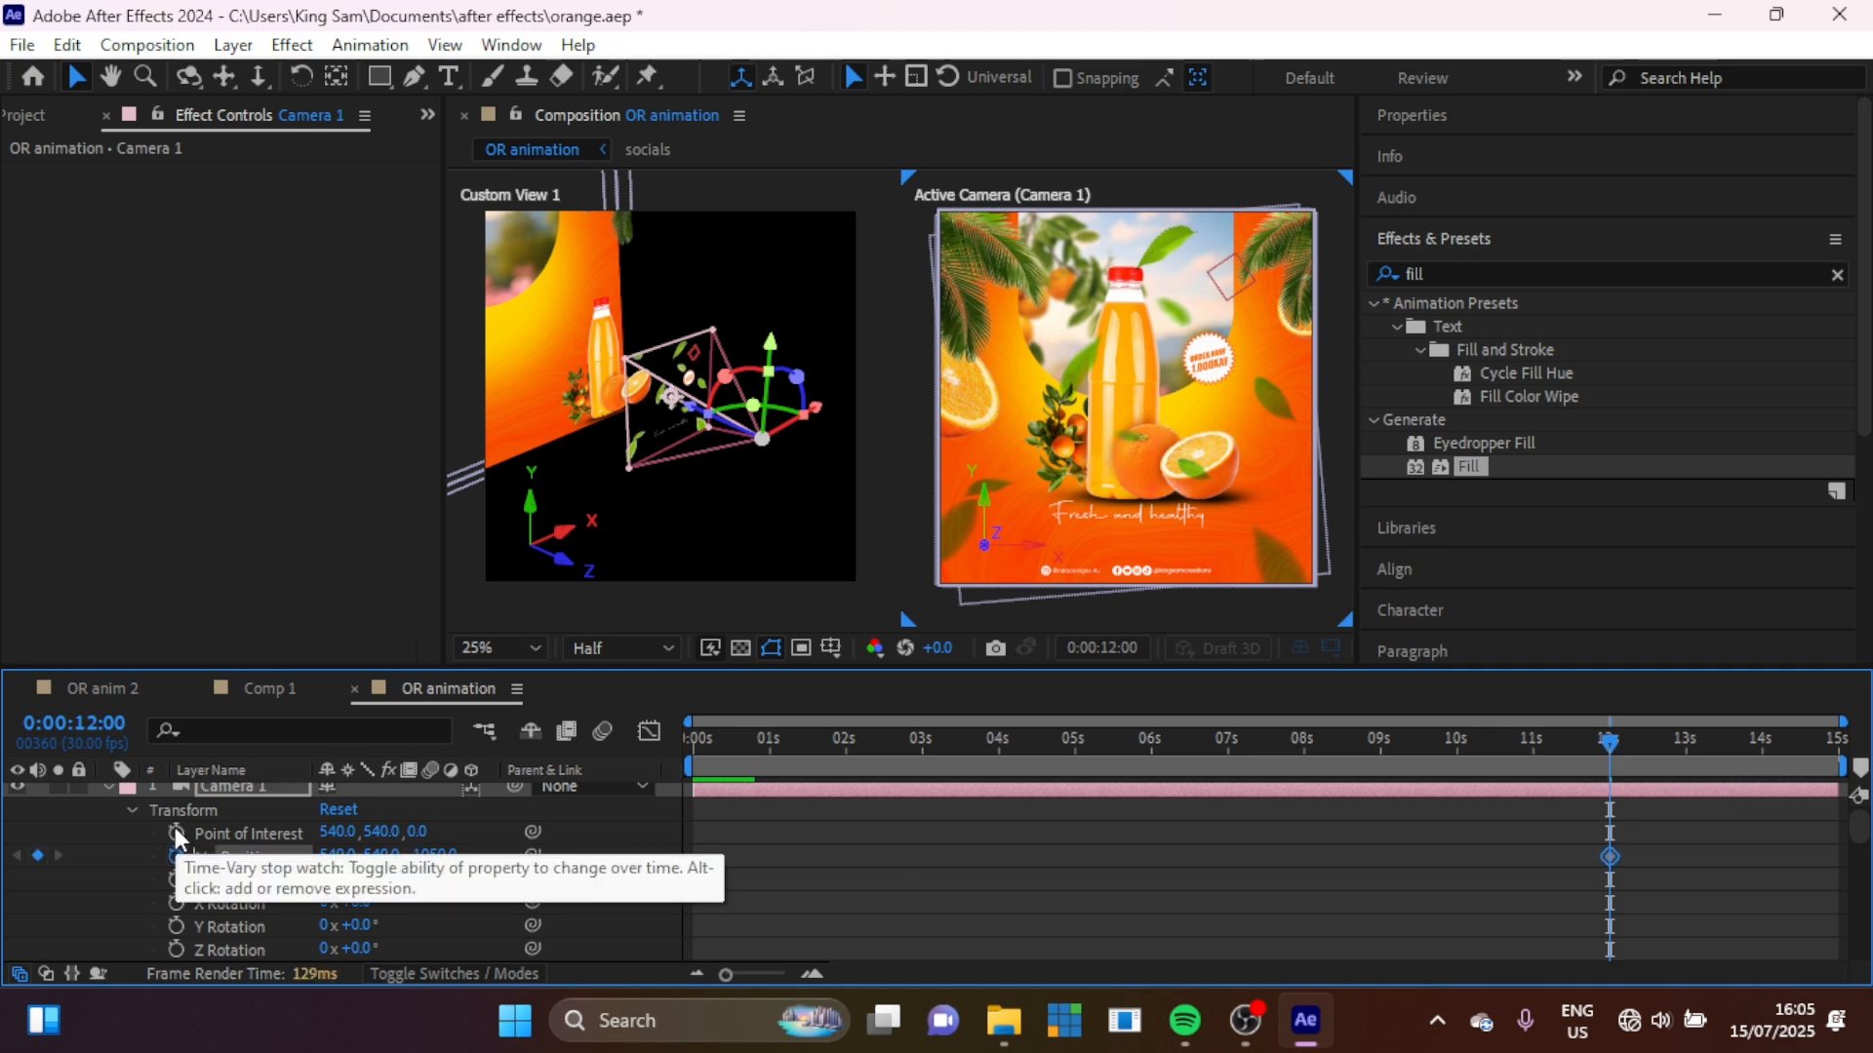
click(175, 831)
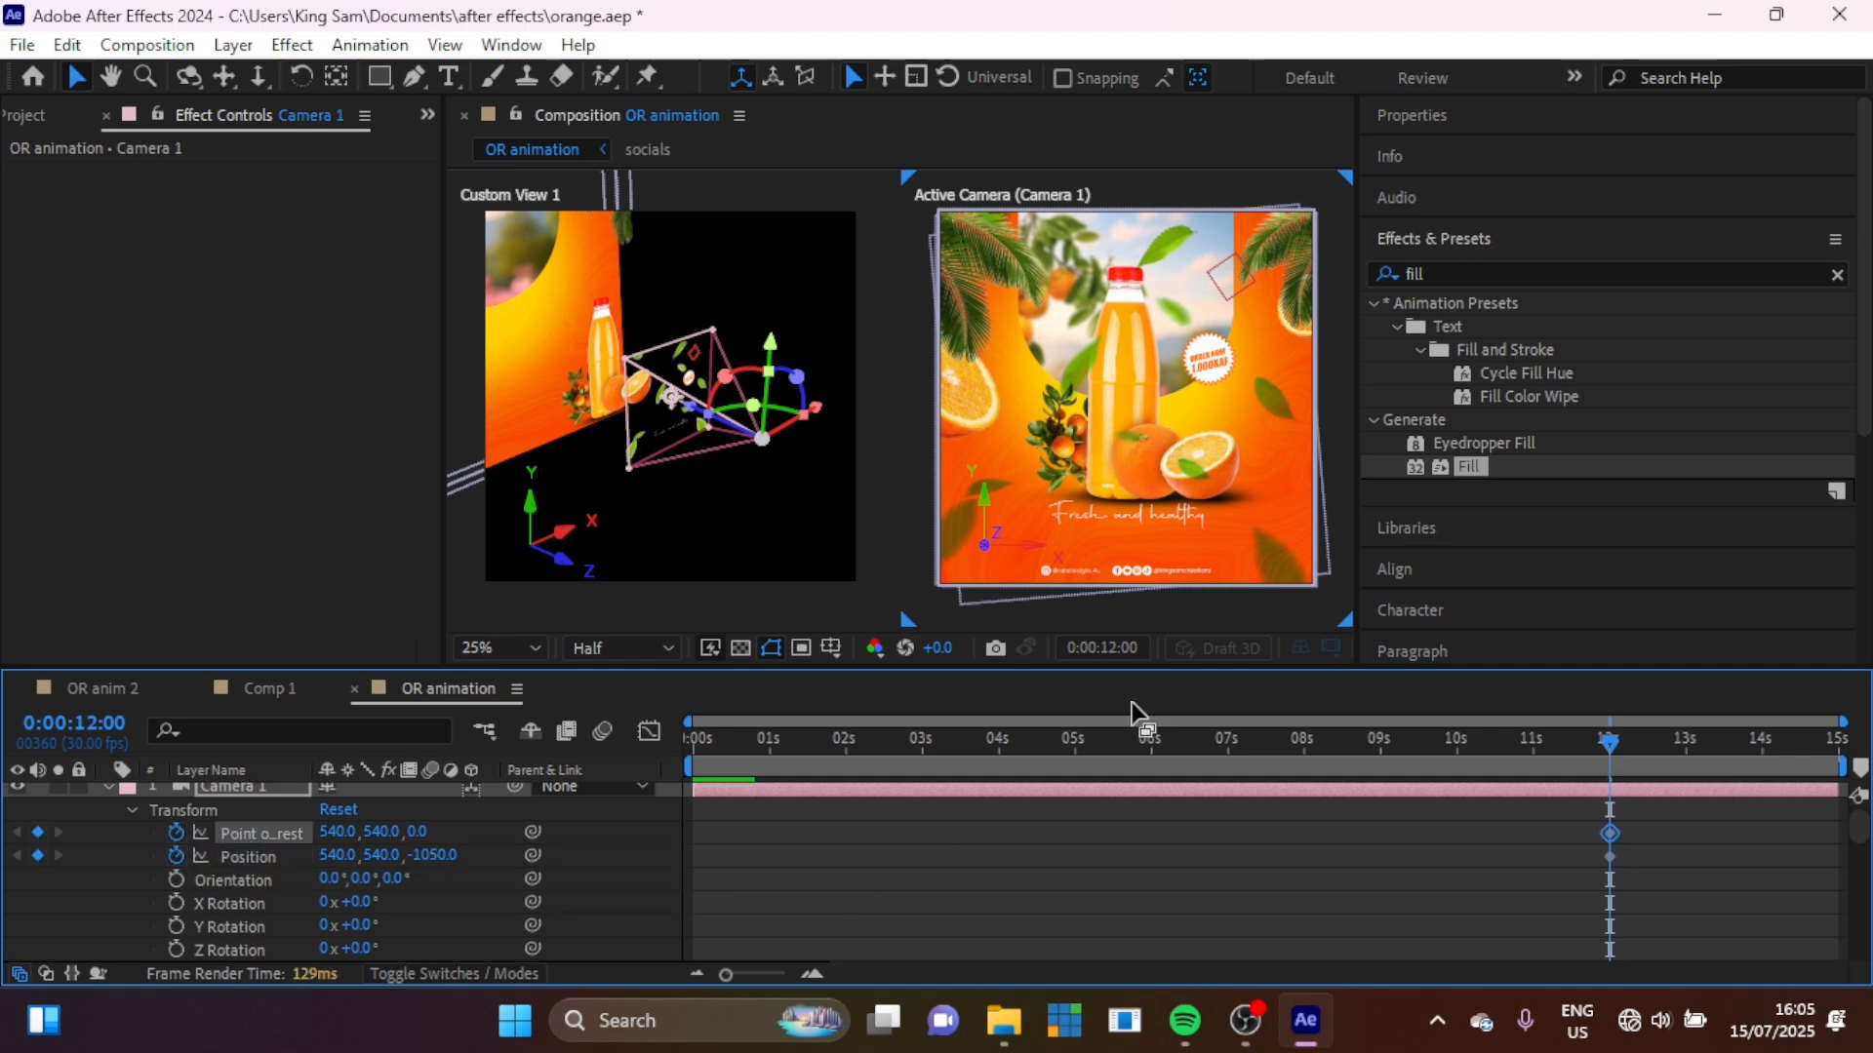
Step: At 0:00:00:00, dolly and pan the camera in close on the hanging background oranges, with Position about -43, -683, 3380
key(Home)
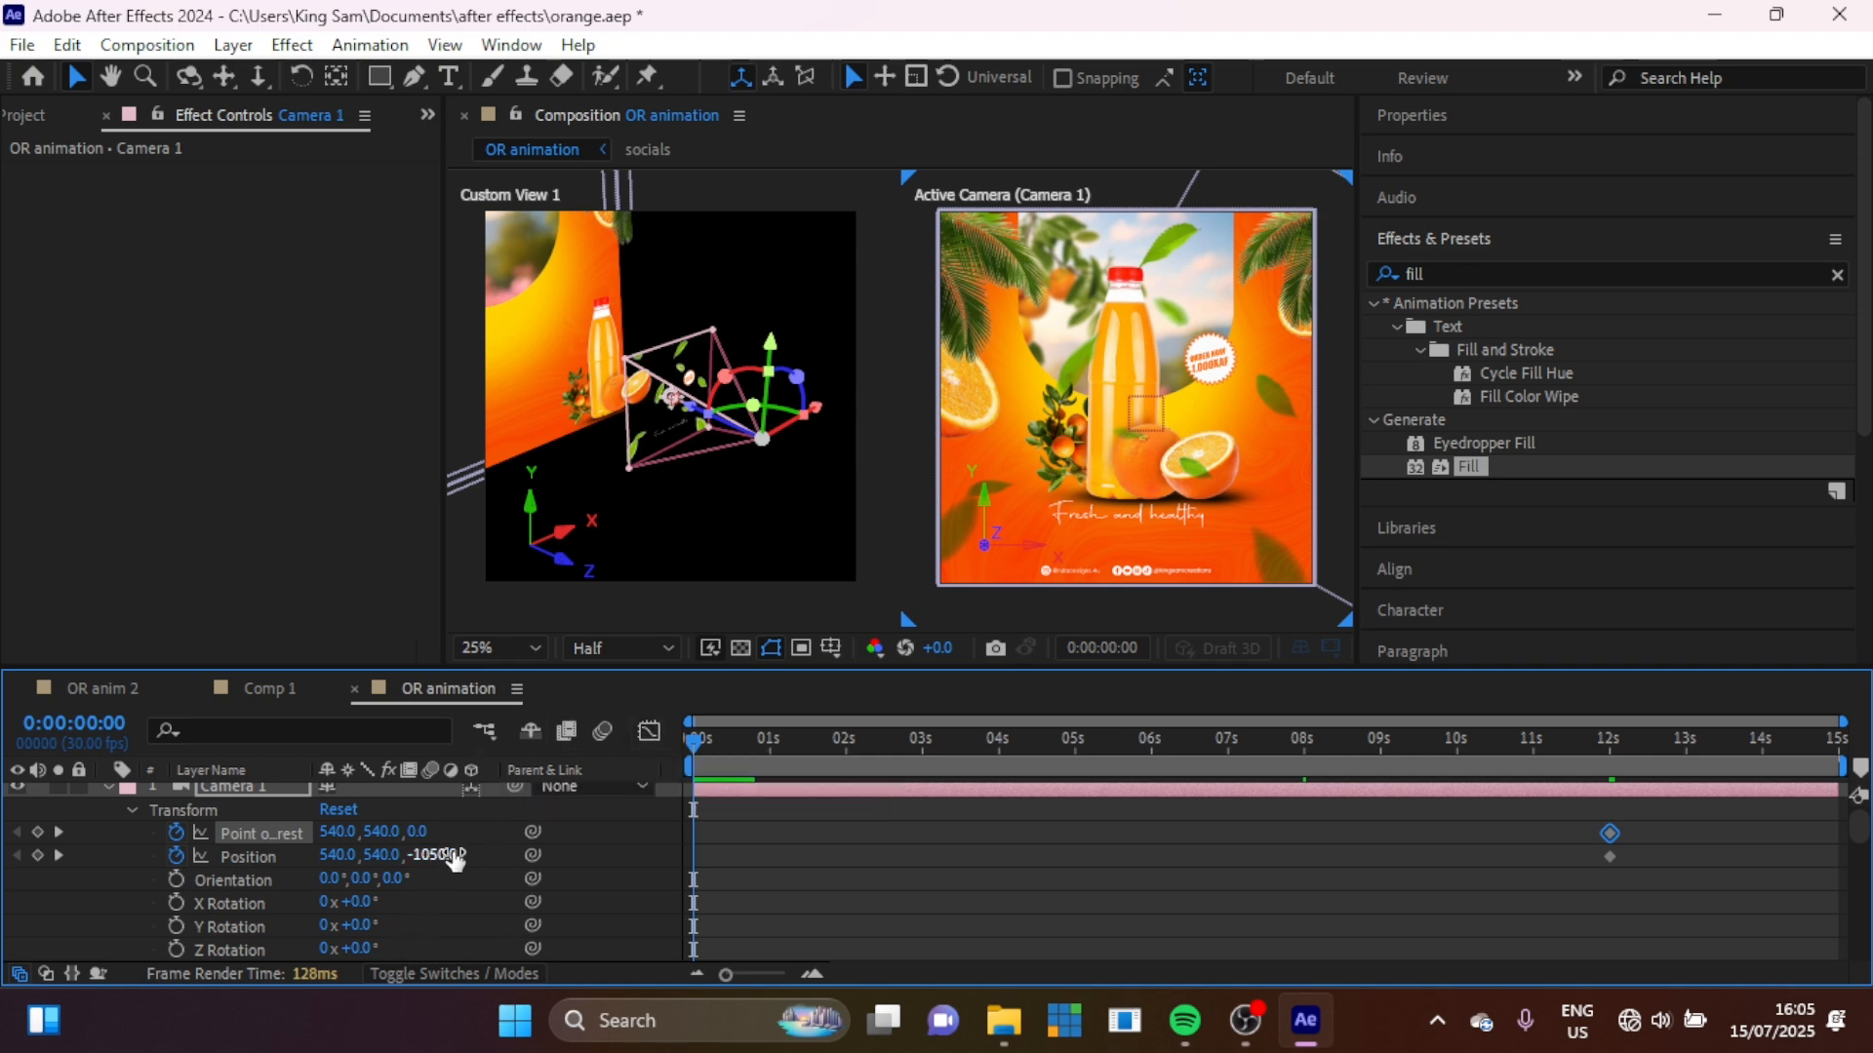
click(259, 75)
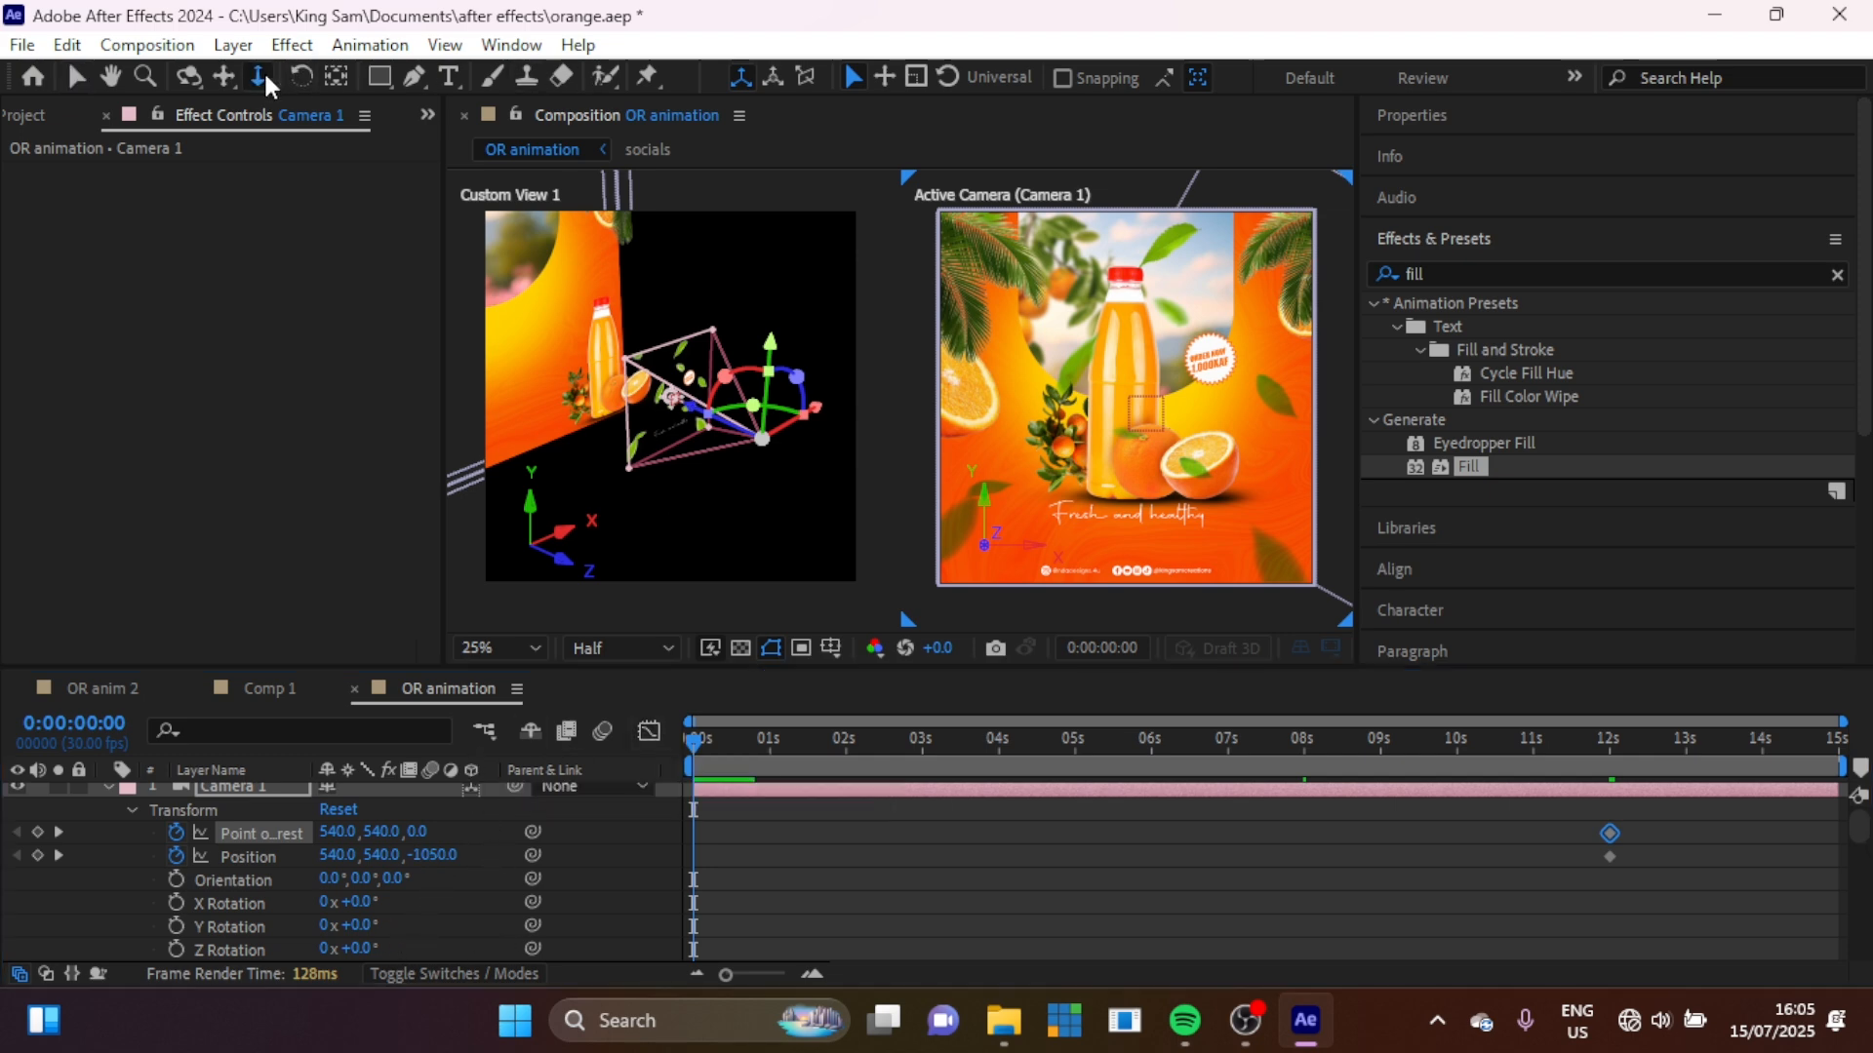
drag(1090, 348, 1171, 329)
key(c)
key(c)
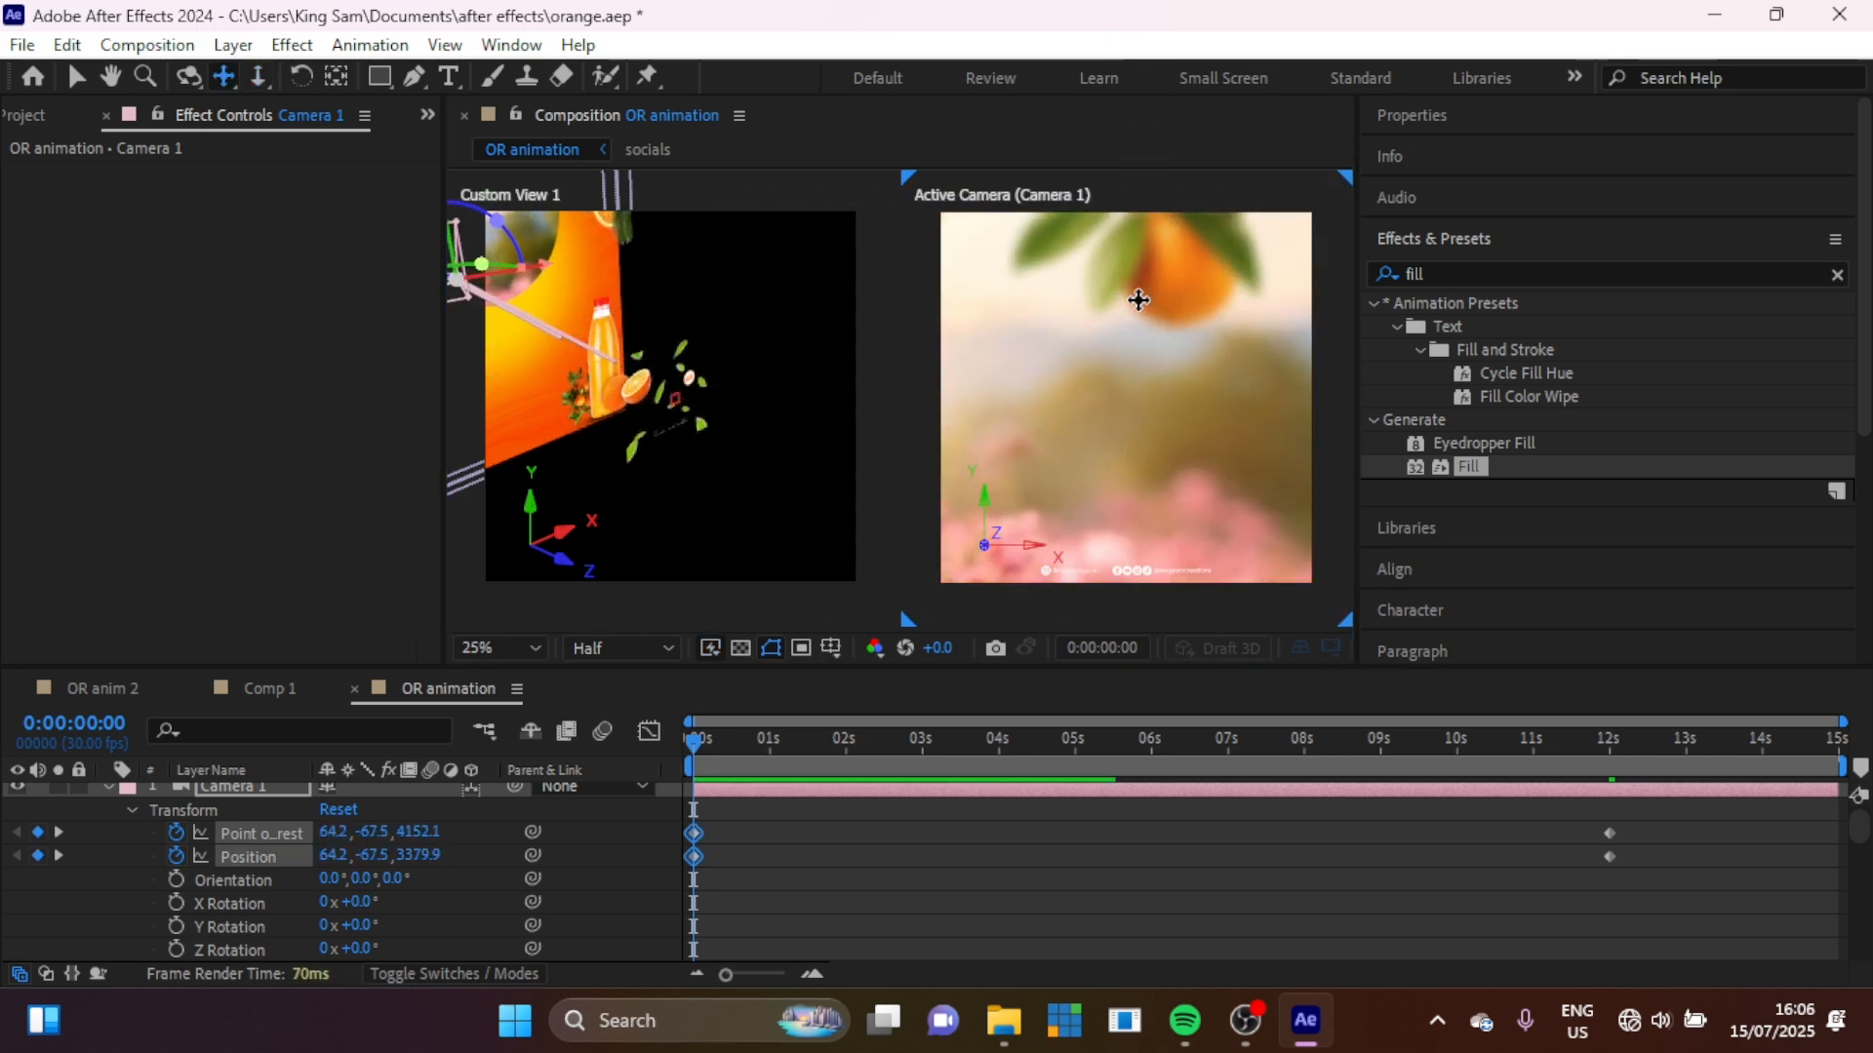
drag(1162, 273, 1216, 611)
drag(1133, 360, 1108, 485)
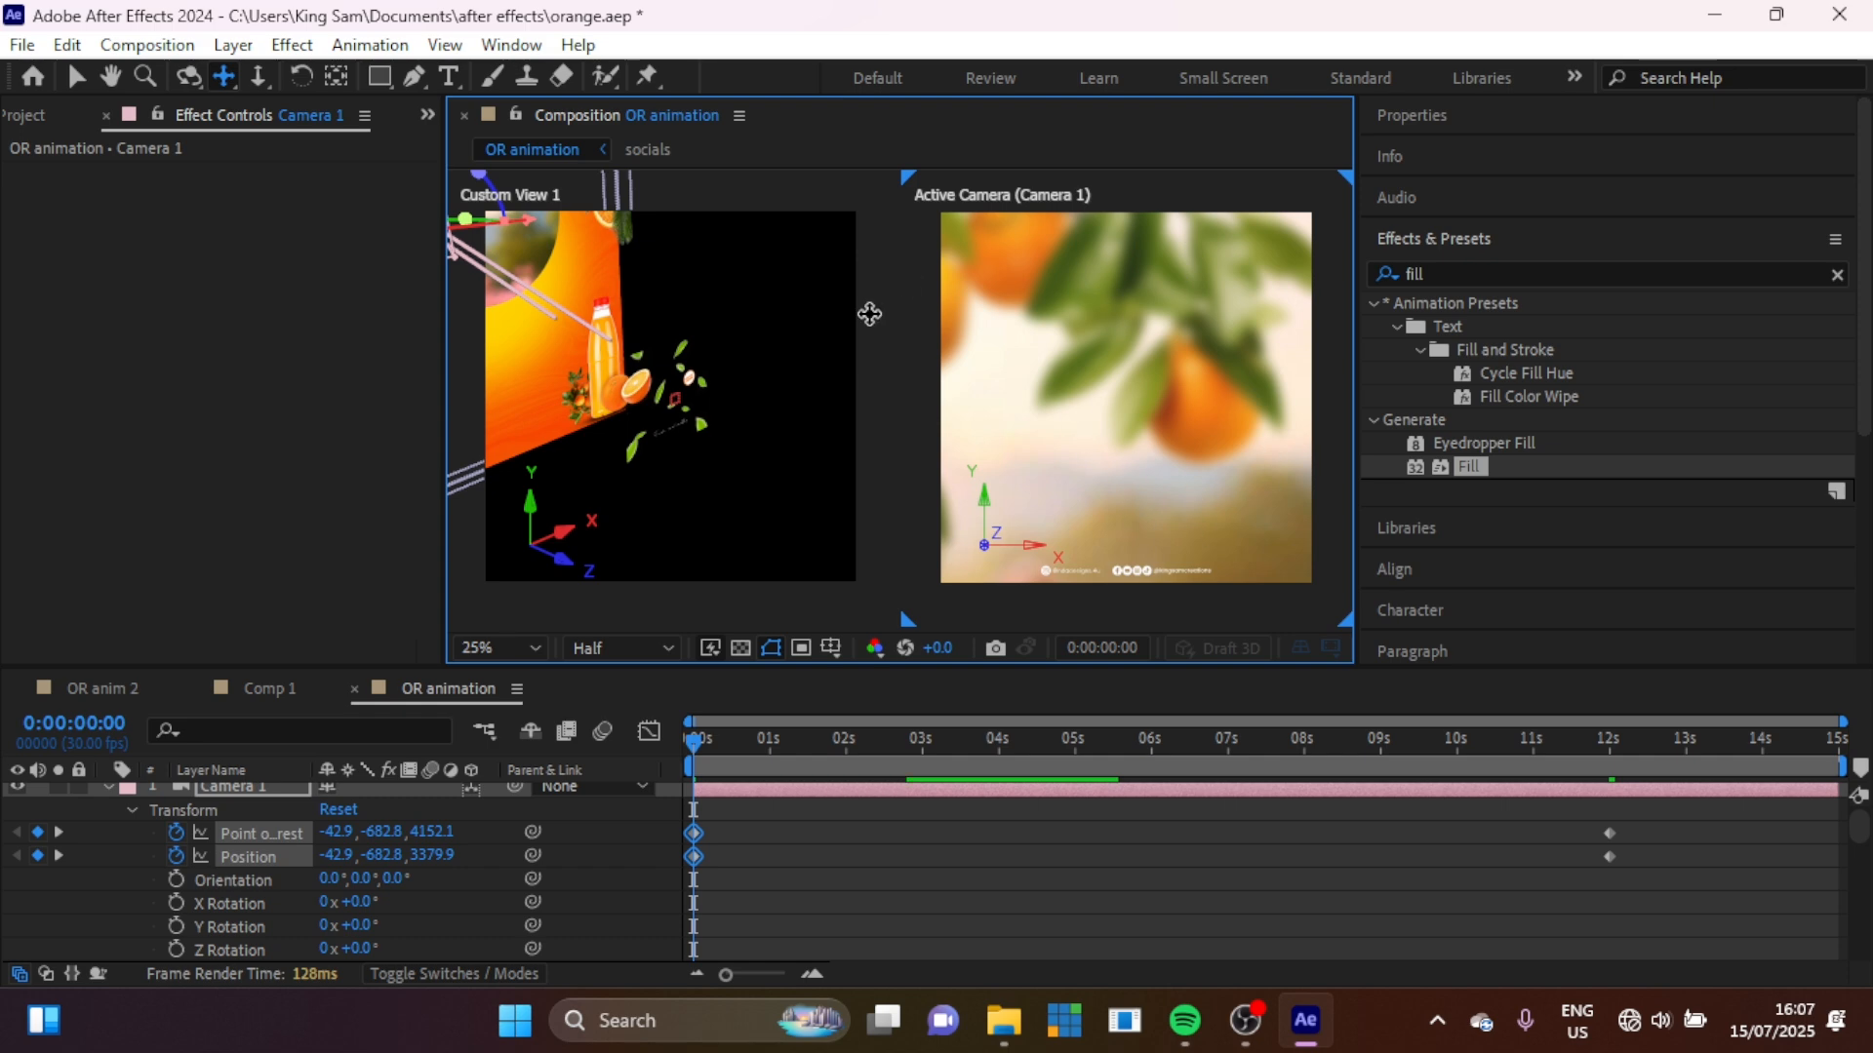
Step: At 0:00:03:23, dolly the camera back and pan it to the bottle's base and the start of the tagline, Position about 390, 855, -146
click(998, 742)
drag(997, 741, 981, 743)
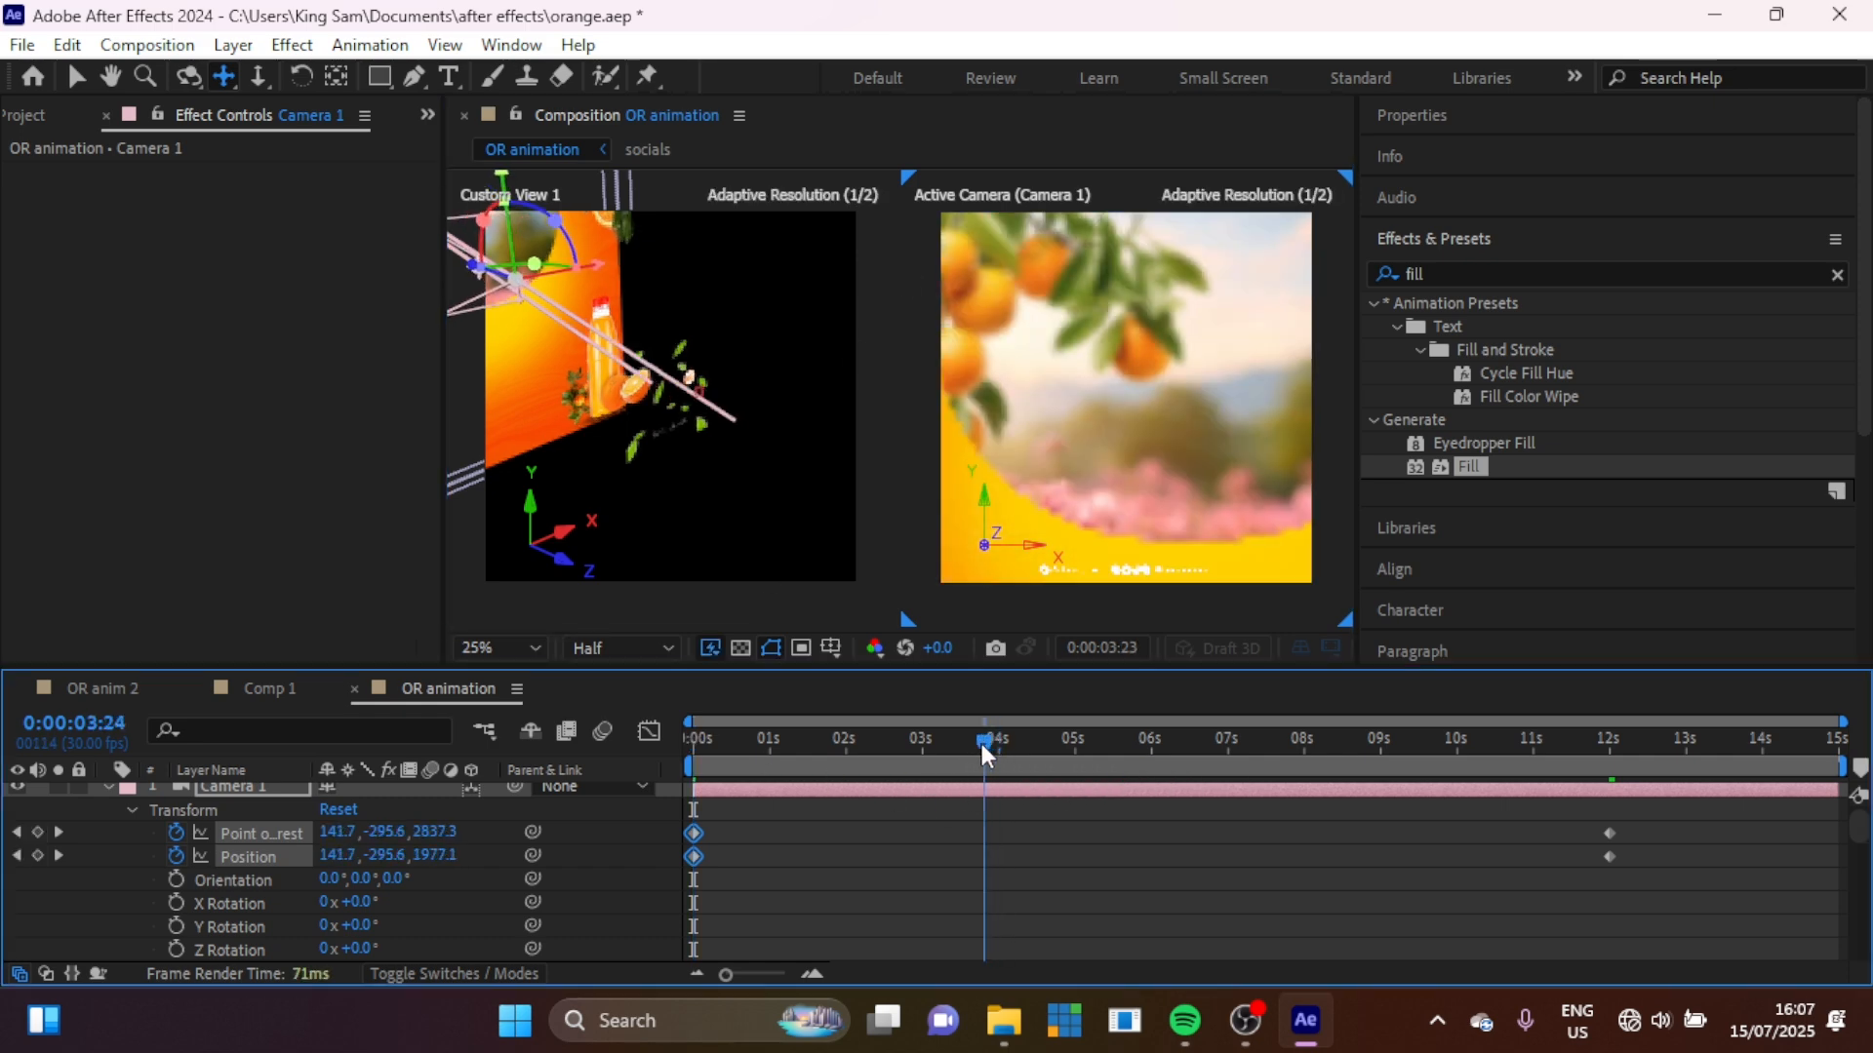
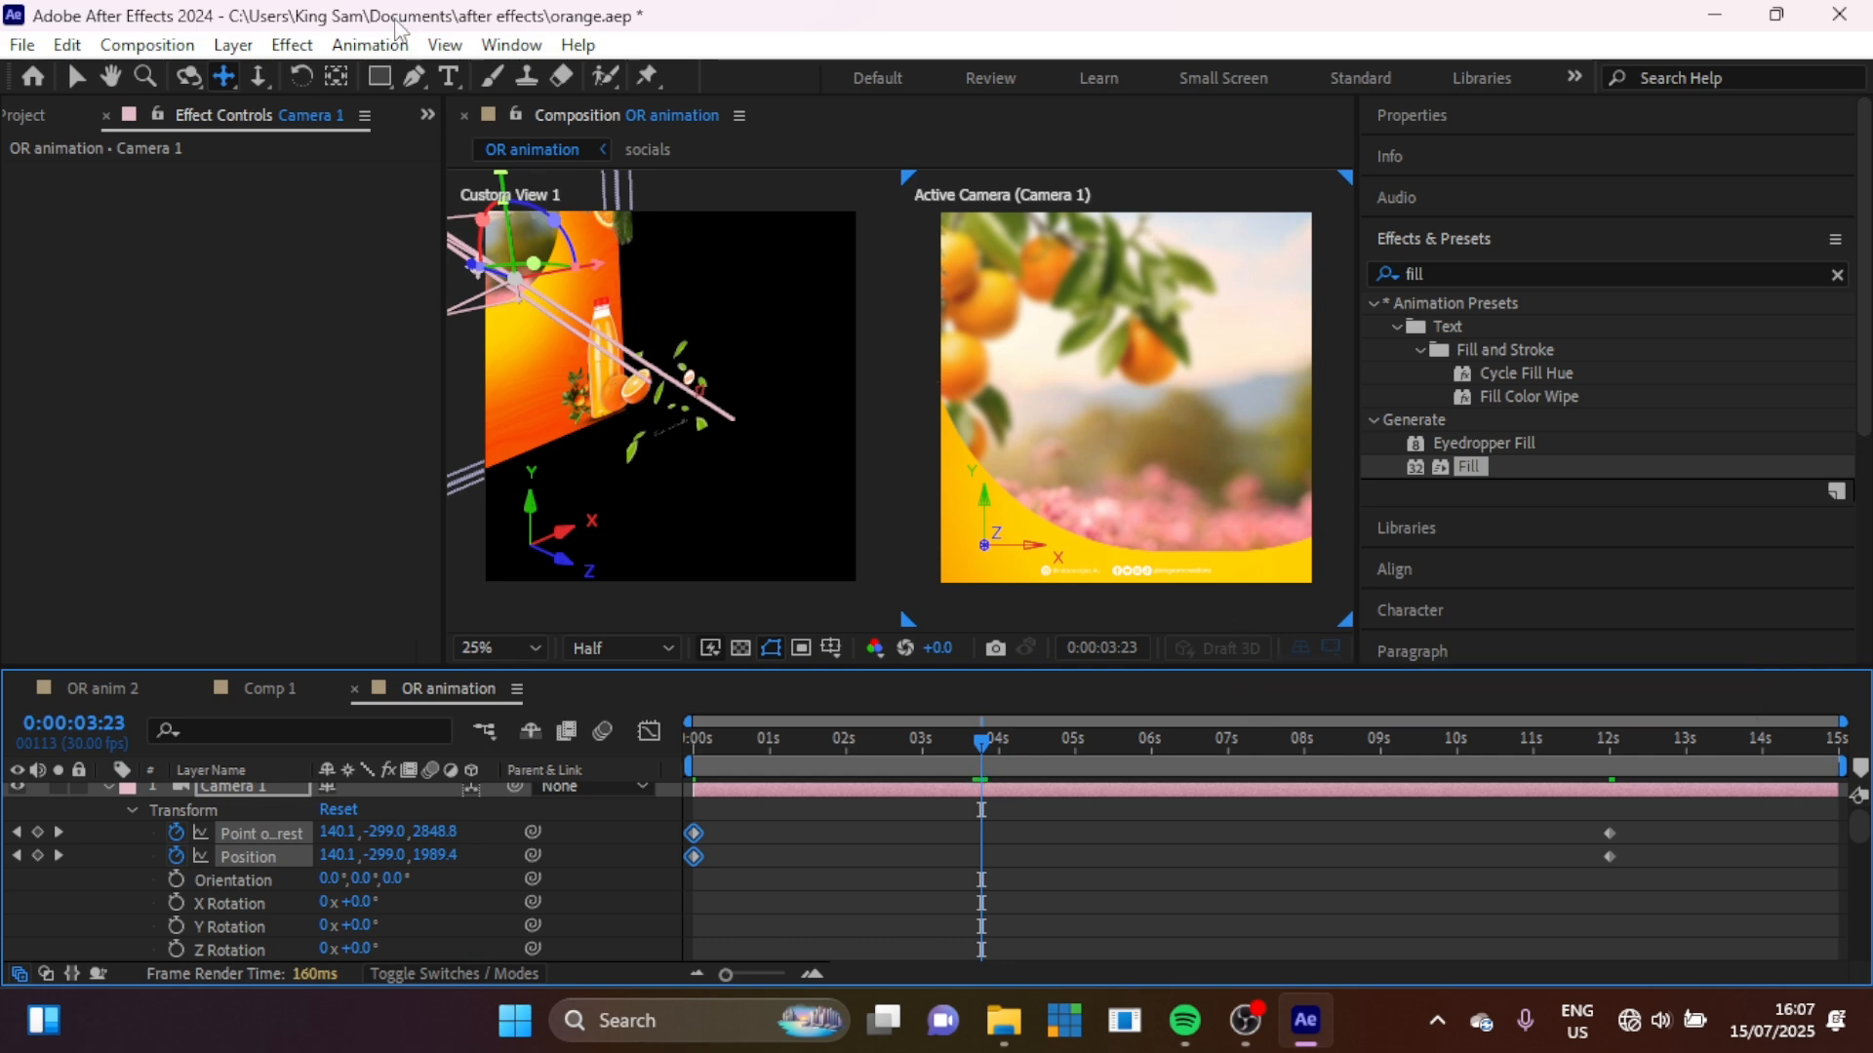
click(259, 83)
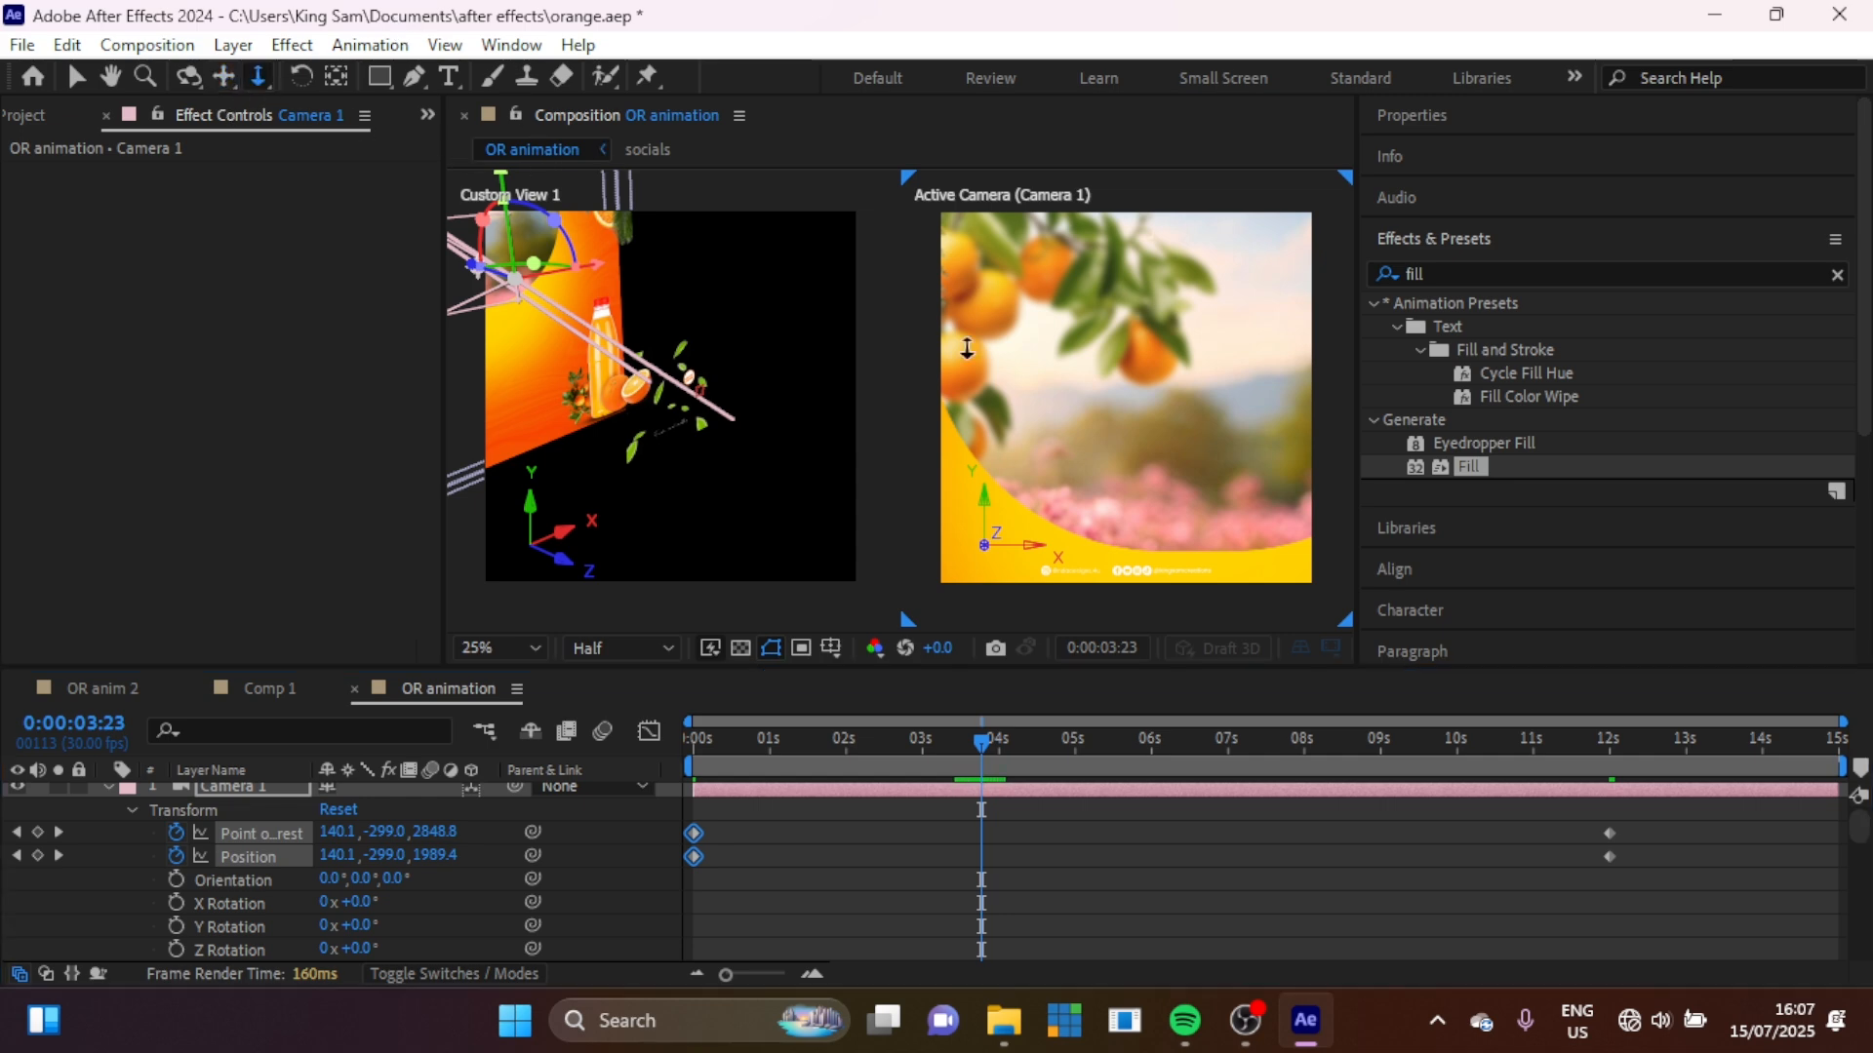
drag(1152, 332, 1153, 403)
key(c)
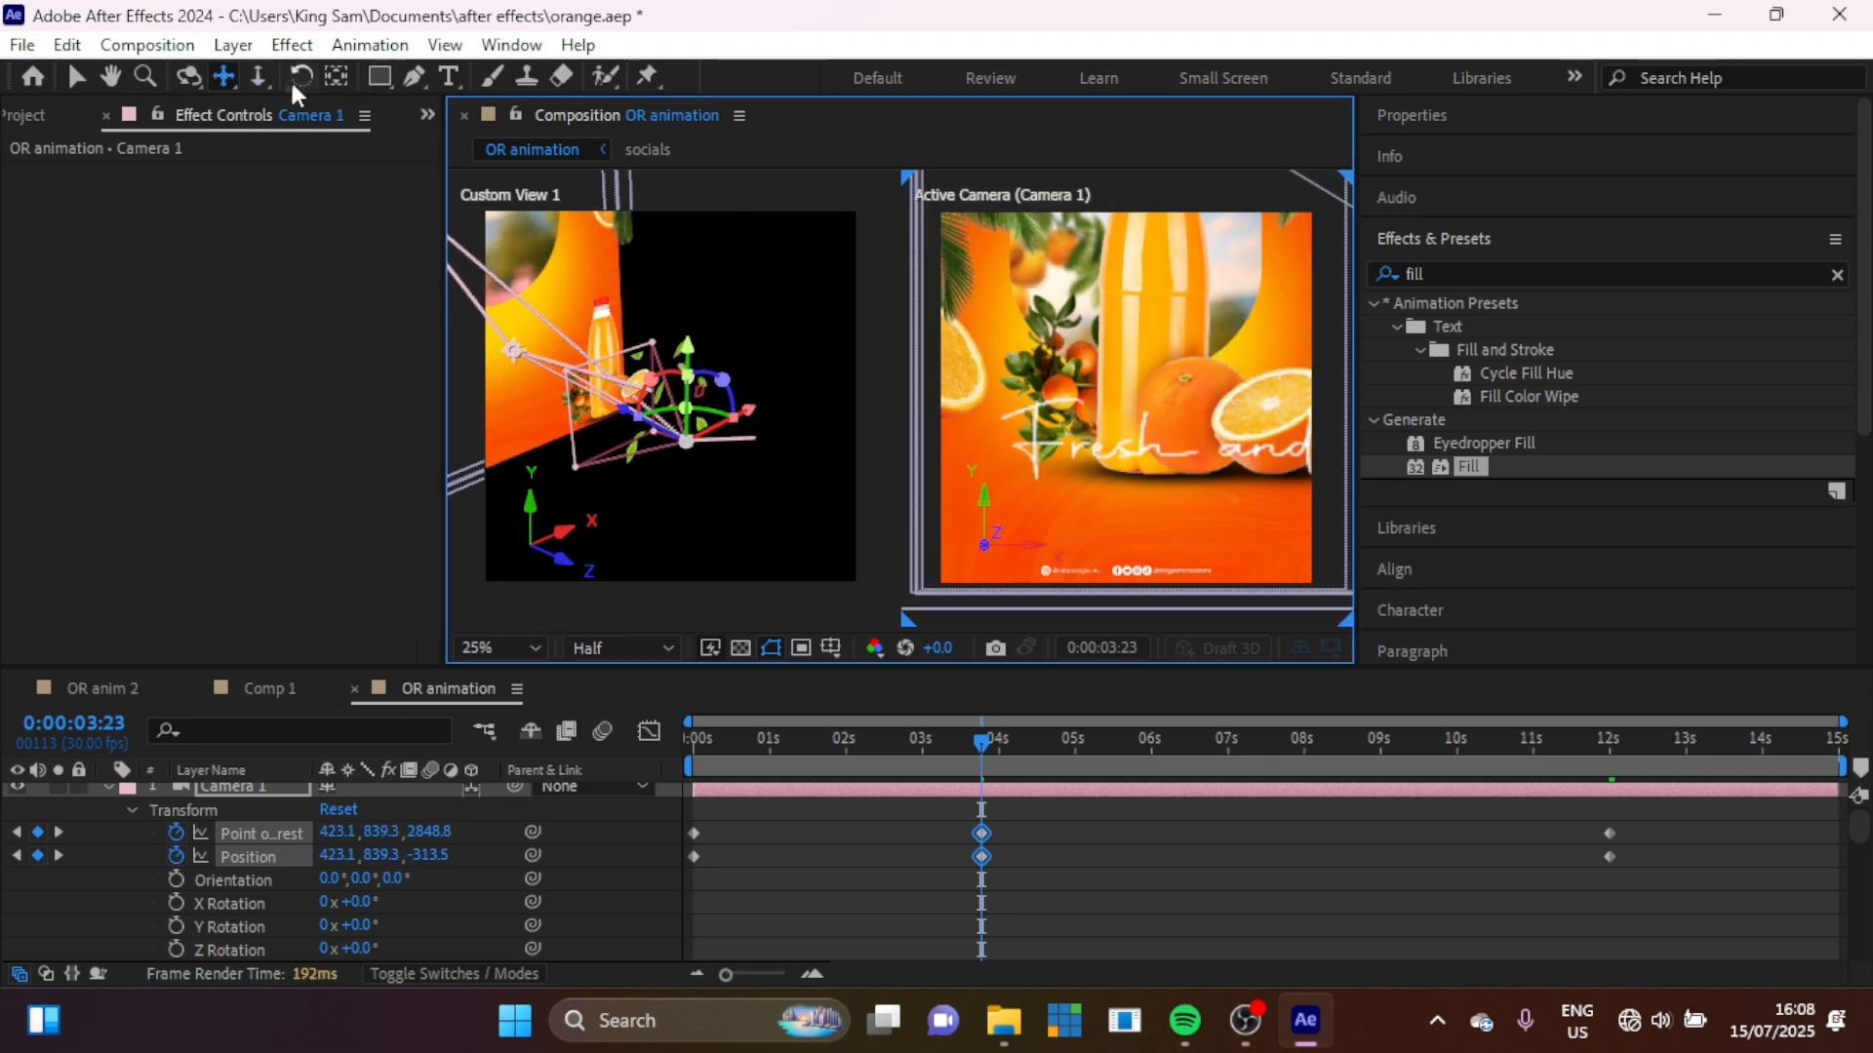
key(c)
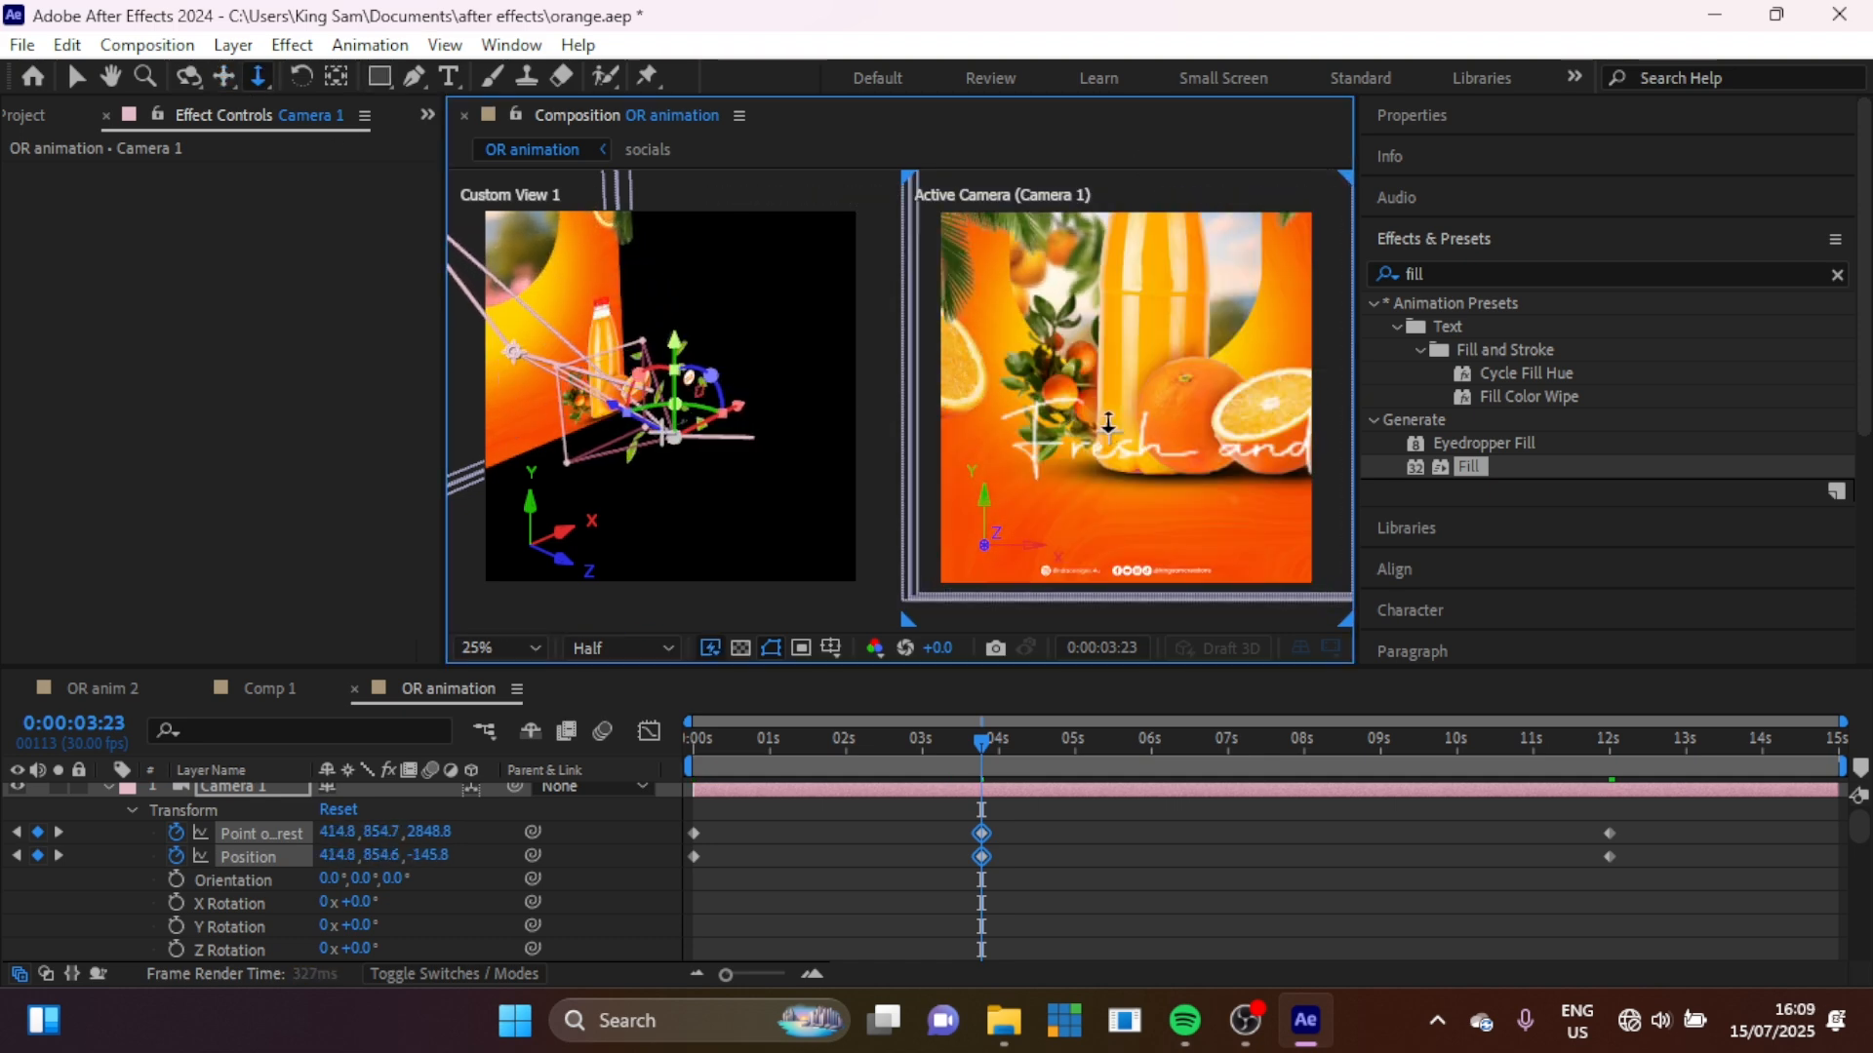
key(c)
drag(1141, 417, 1154, 430)
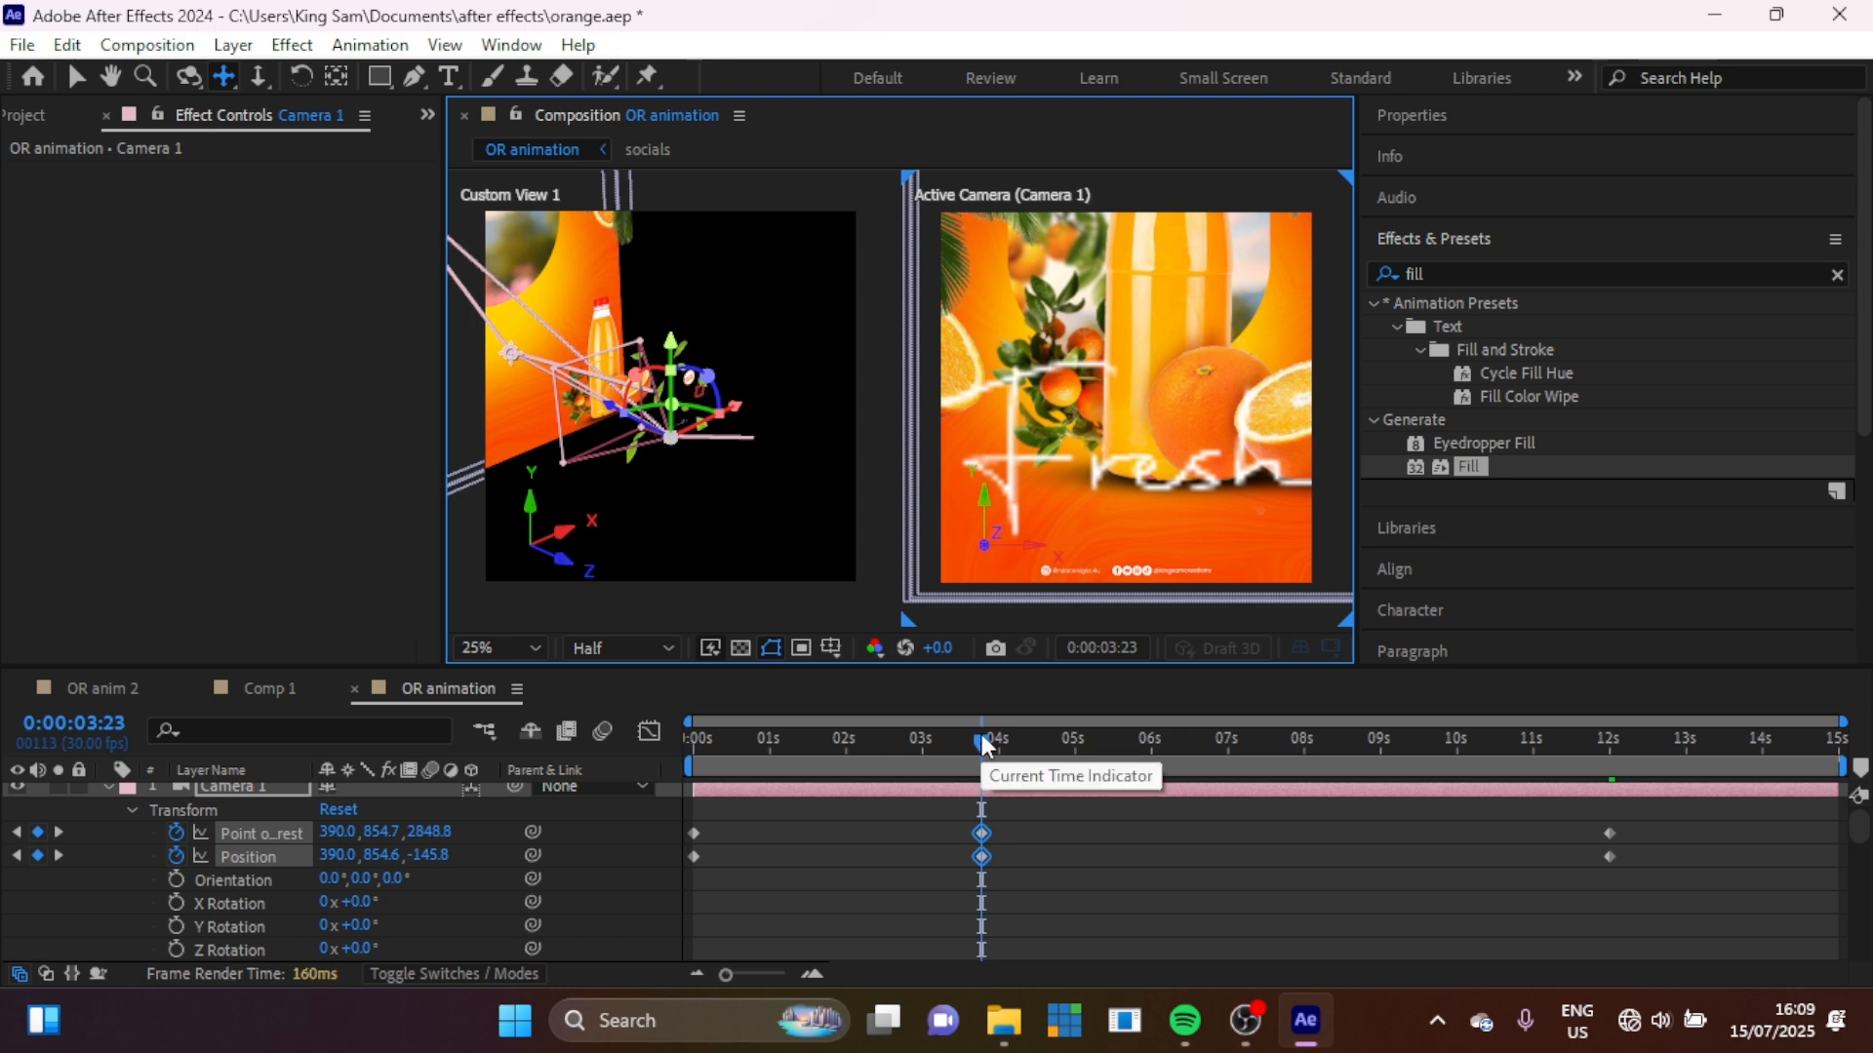
Step: At 0:00:04:14, pan the camera across to the end of the tagline and the half orange, with Position about 676, 841, -223
click(1035, 749)
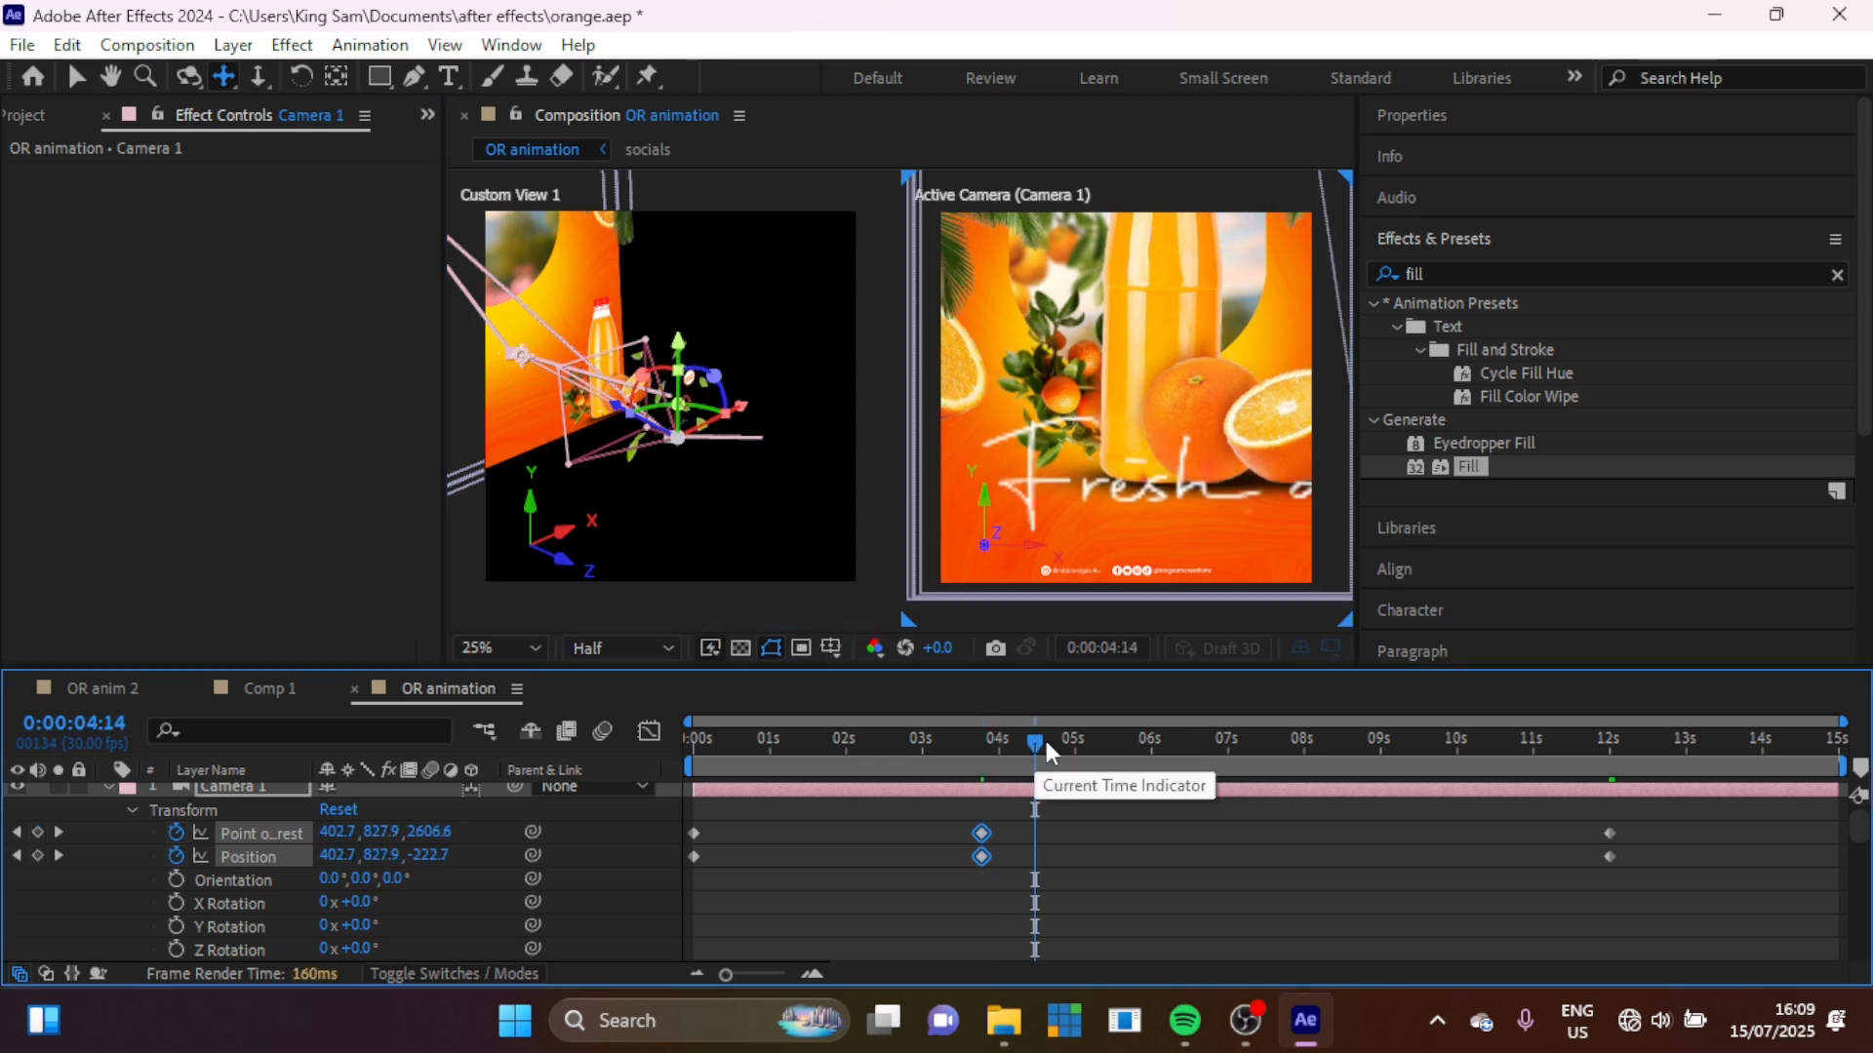
drag(1222, 462, 832, 446)
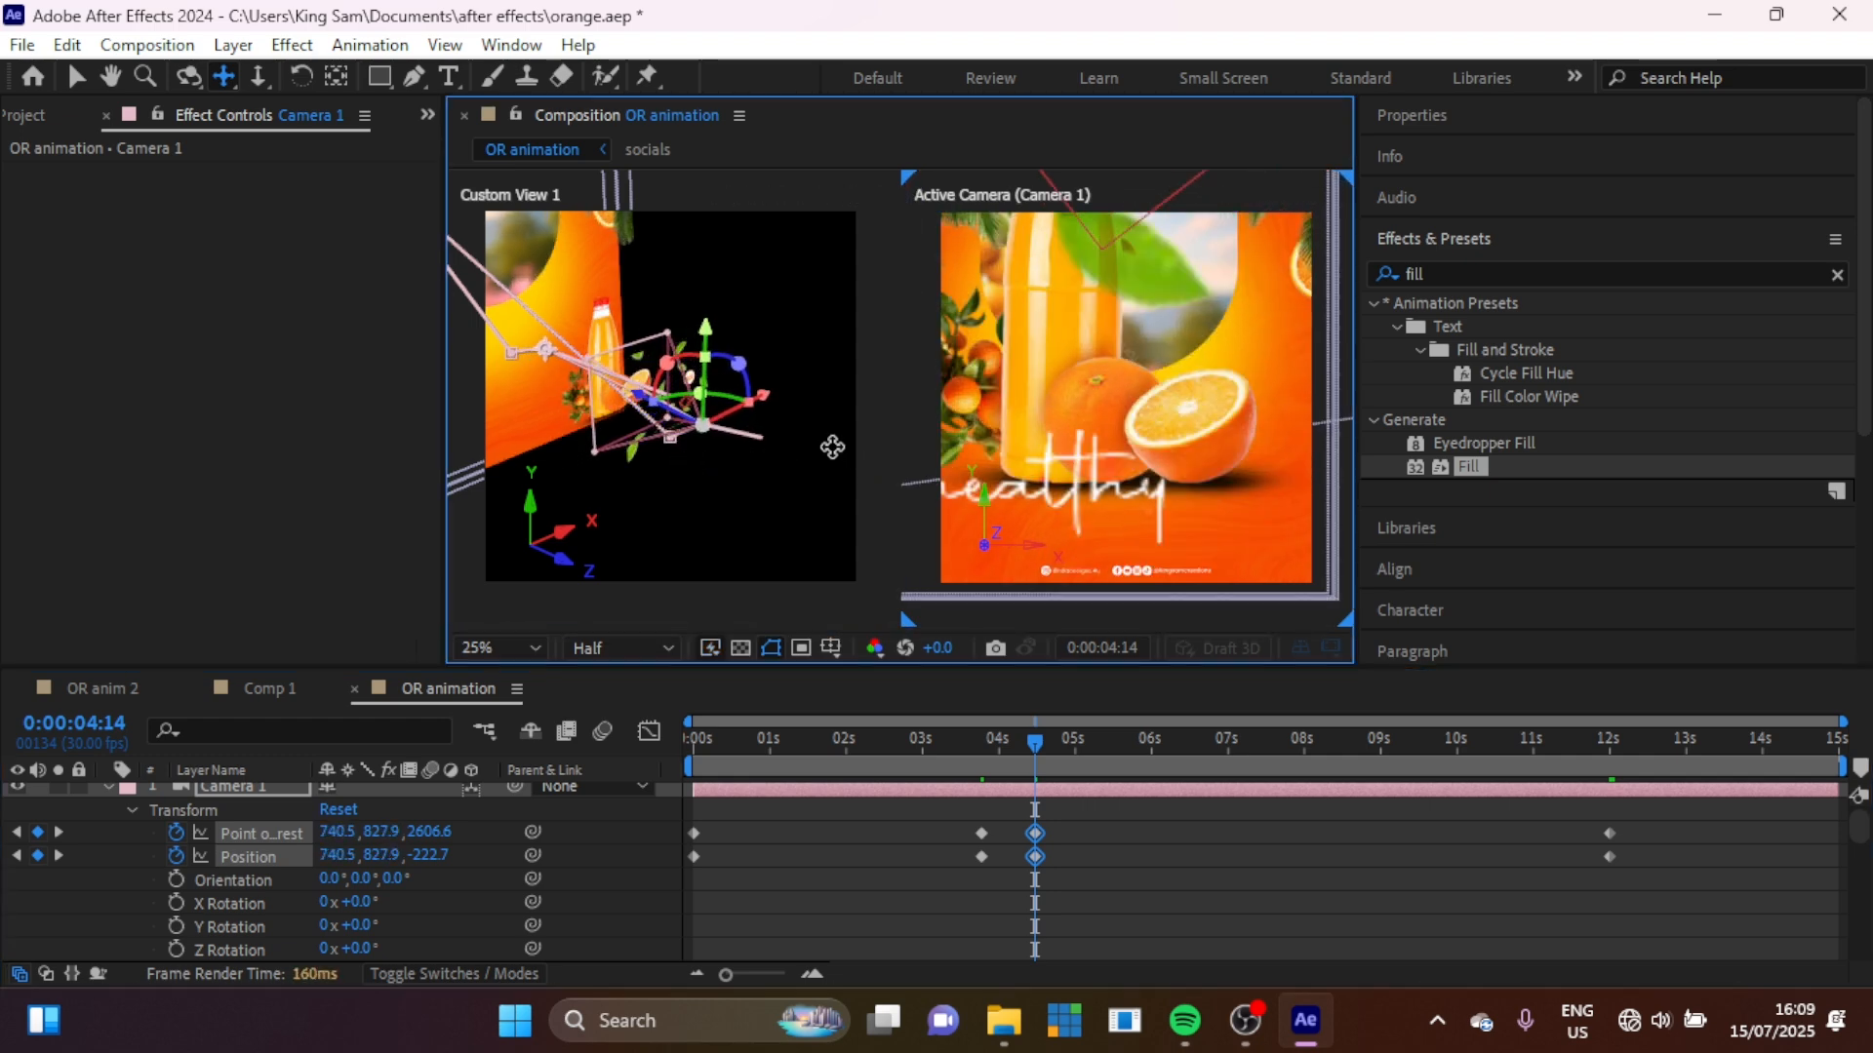
mouse_move(1112, 444)
mouse_down()
mouse_move(1275, 422)
mouse_move(1220, 421)
mouse_up()
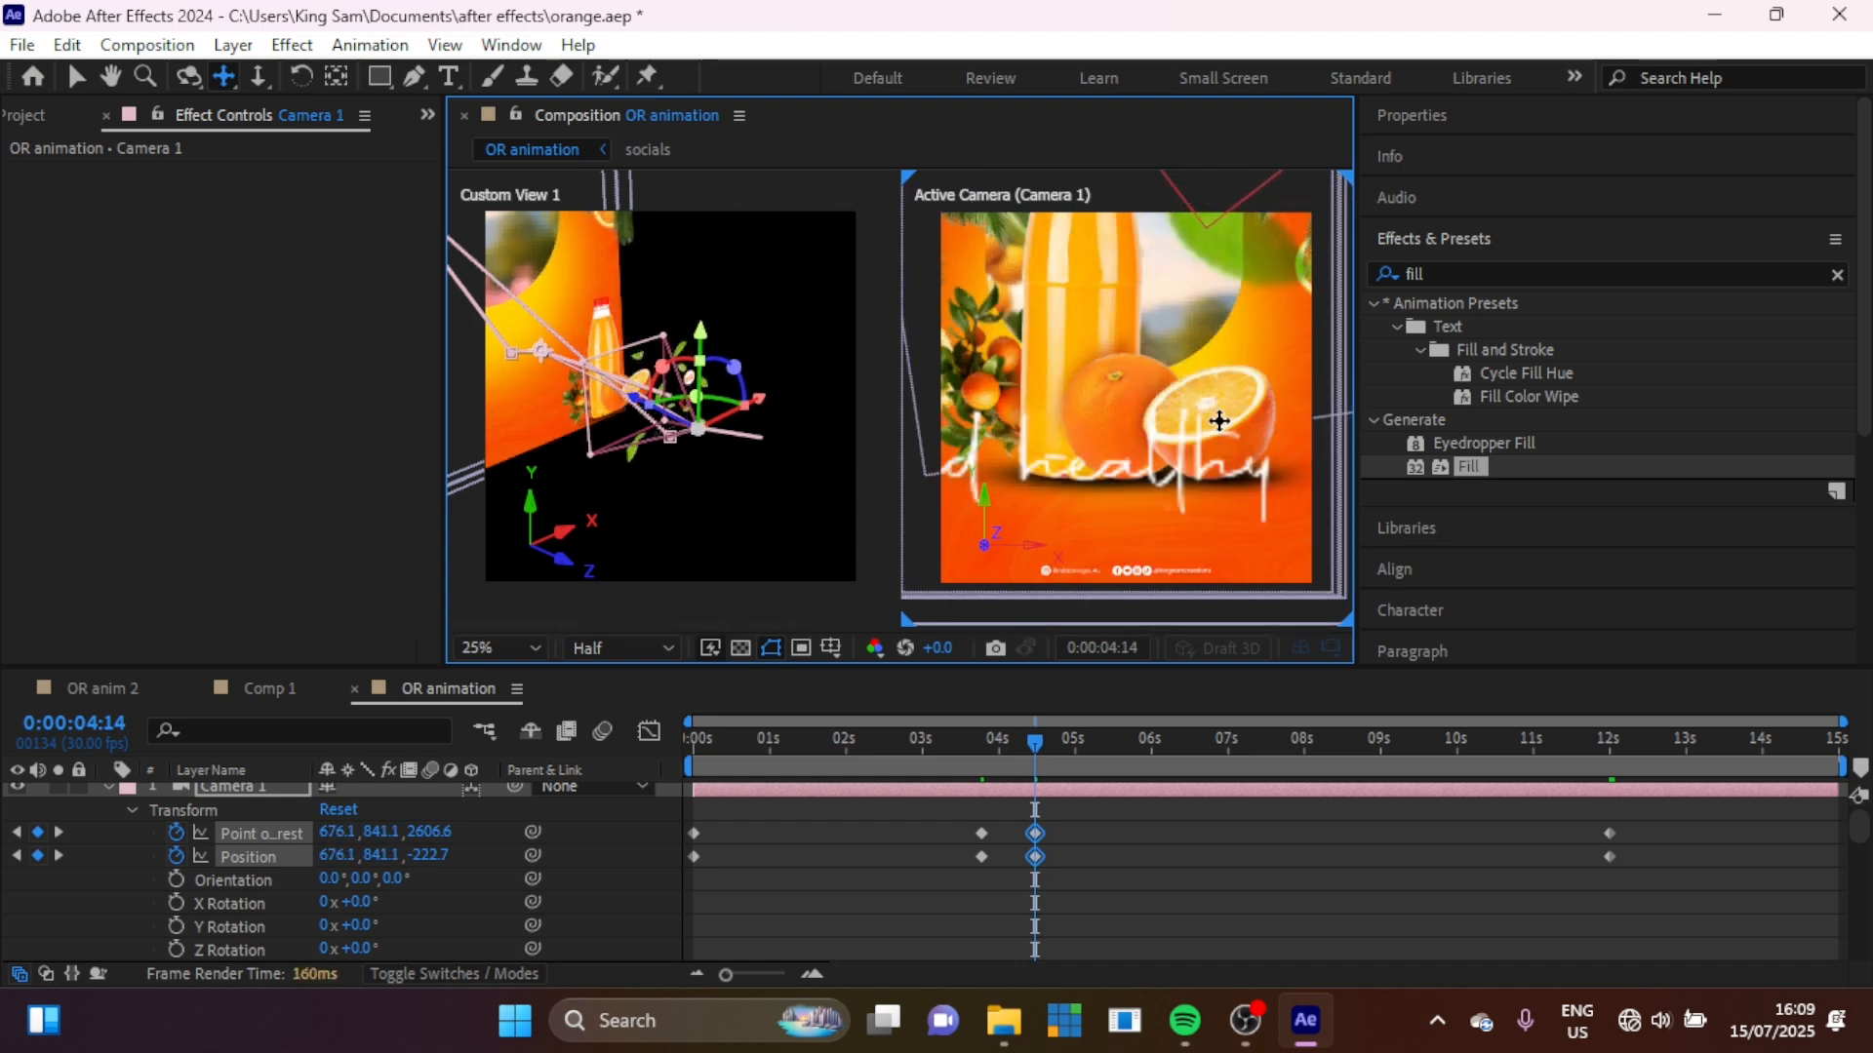
Step: At 0:00:08:00, dolly and pan the camera in close on the order seal, with Position about 782, 407, -166
click(1303, 740)
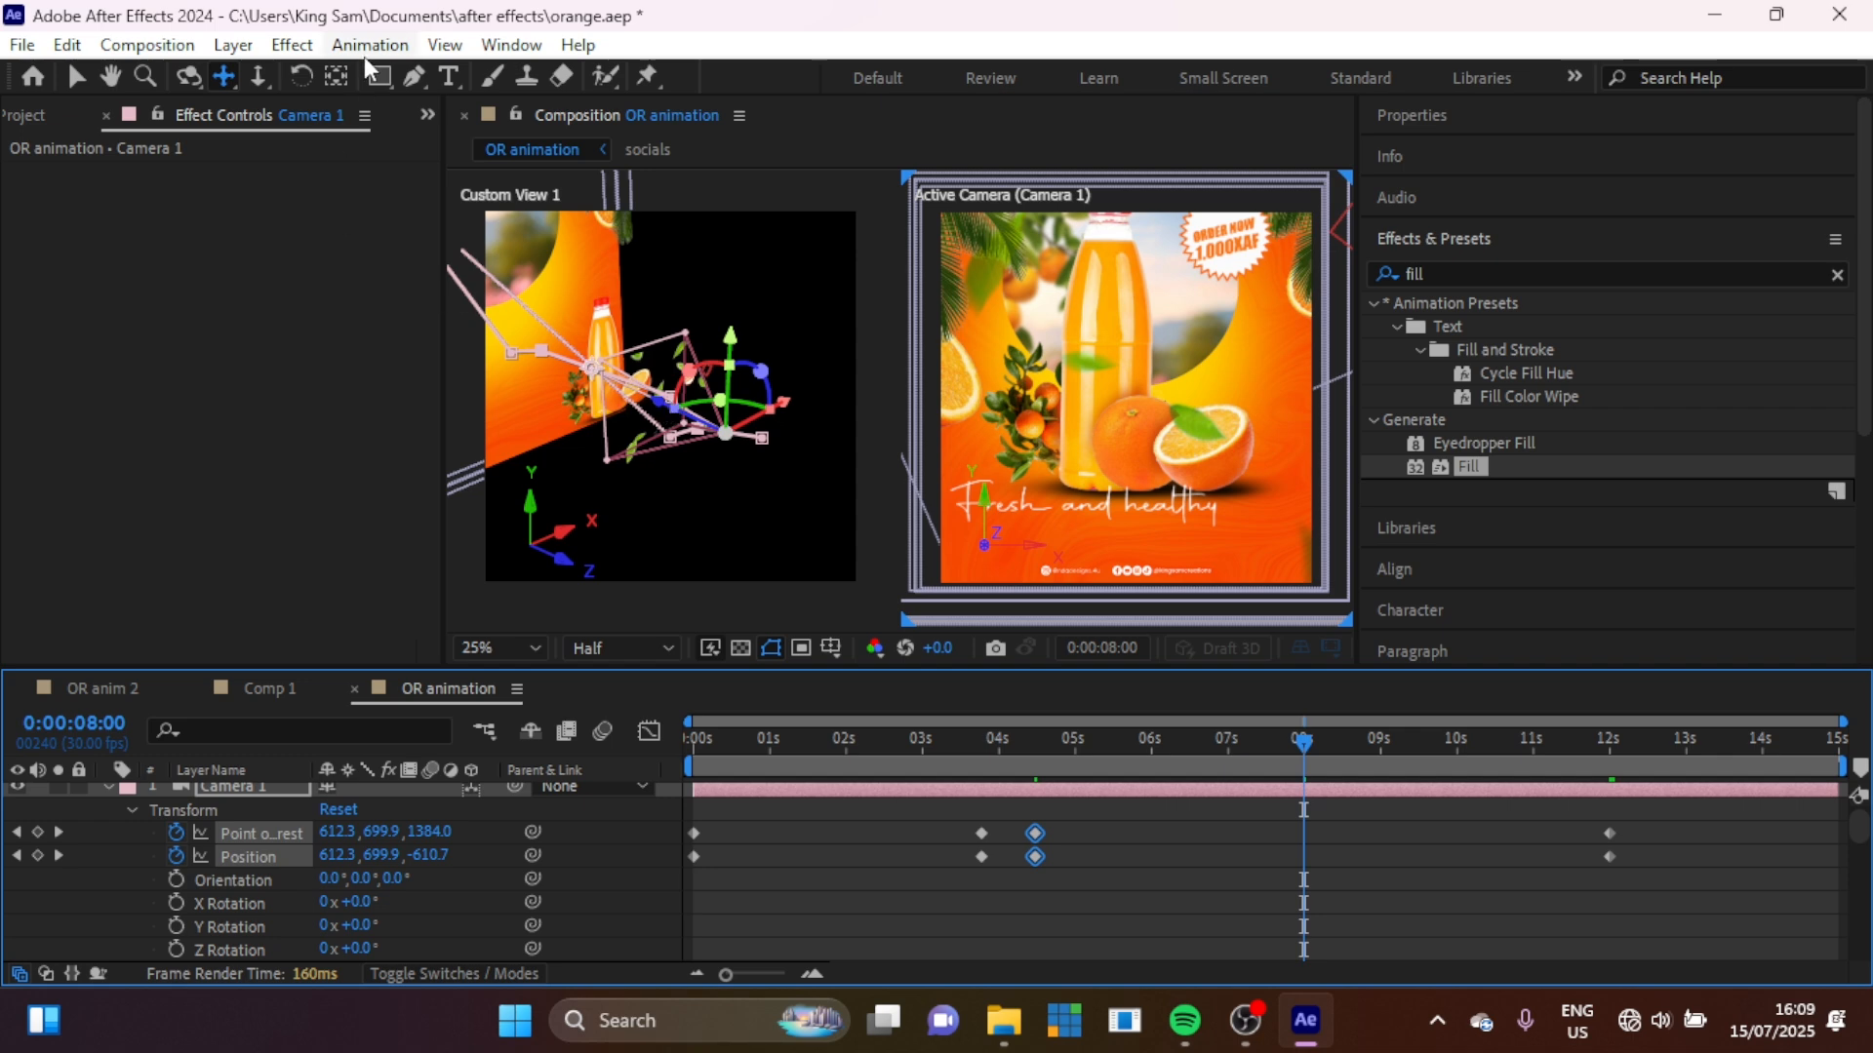
click(260, 78)
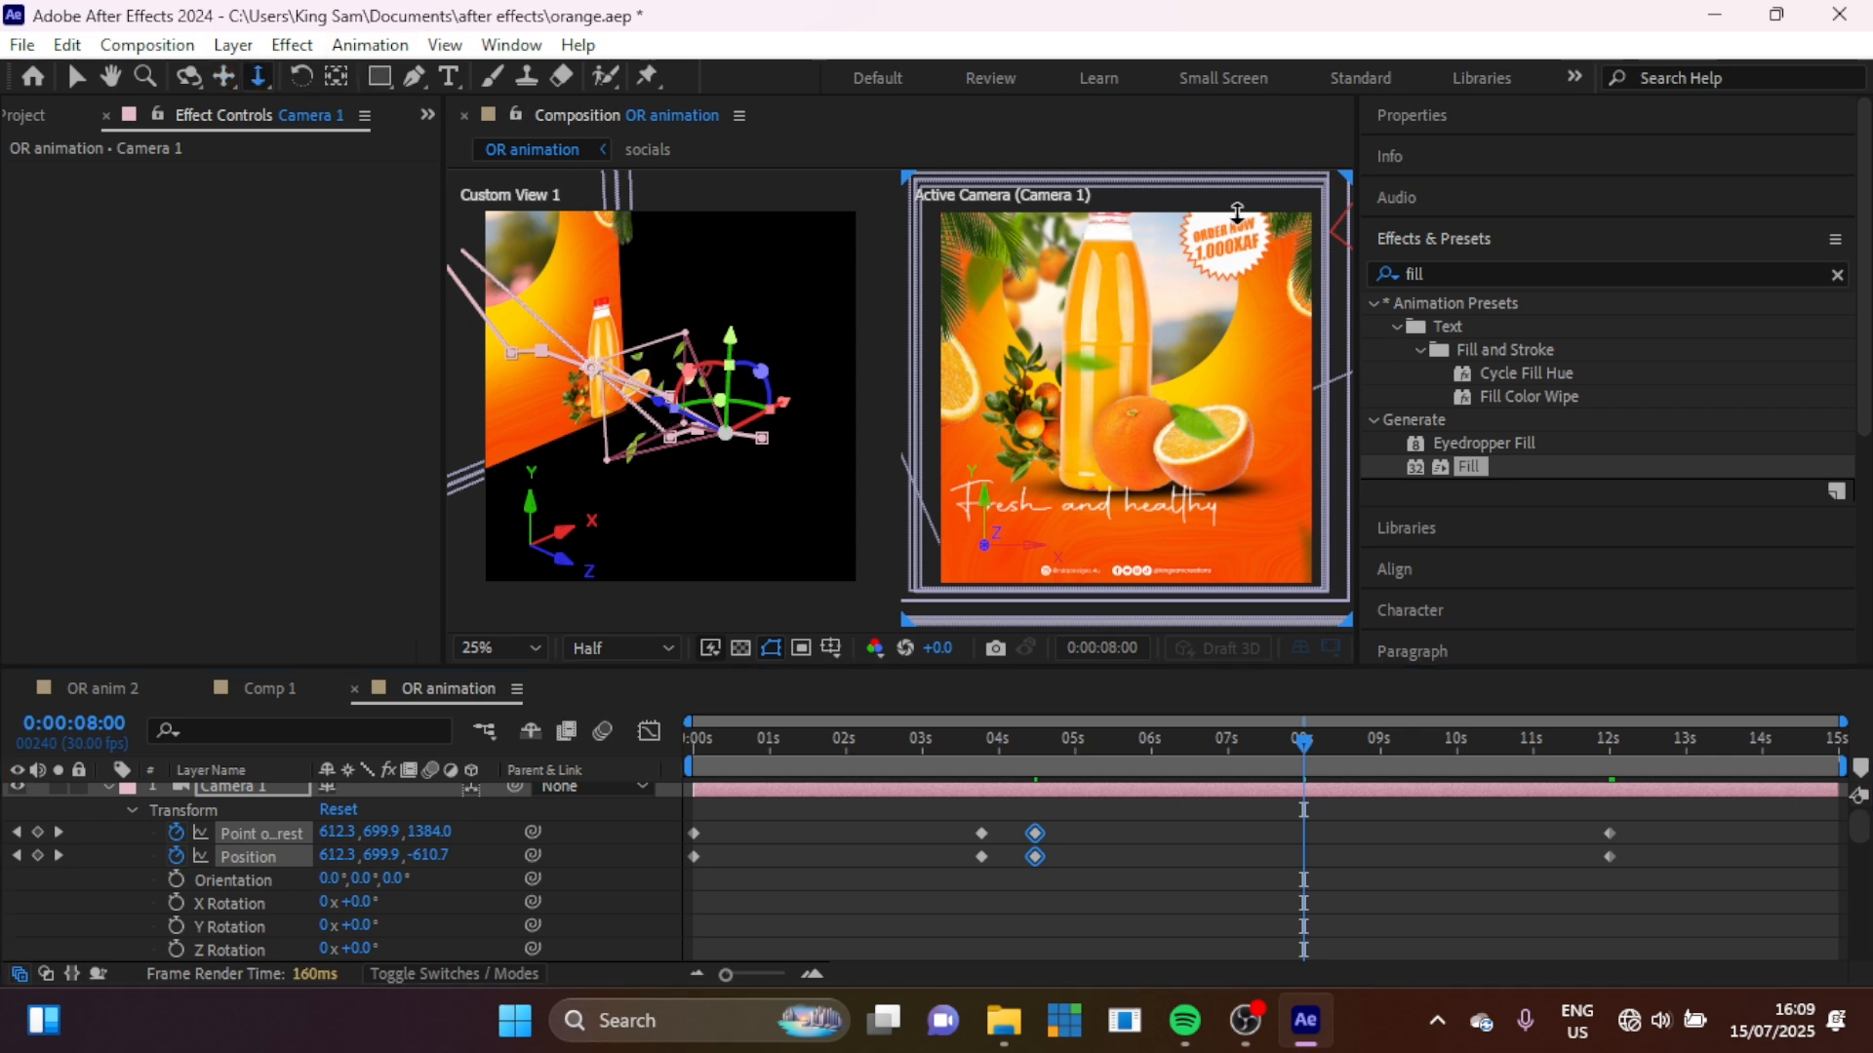
drag(1239, 226, 1126, 341)
key(c)
key(c)
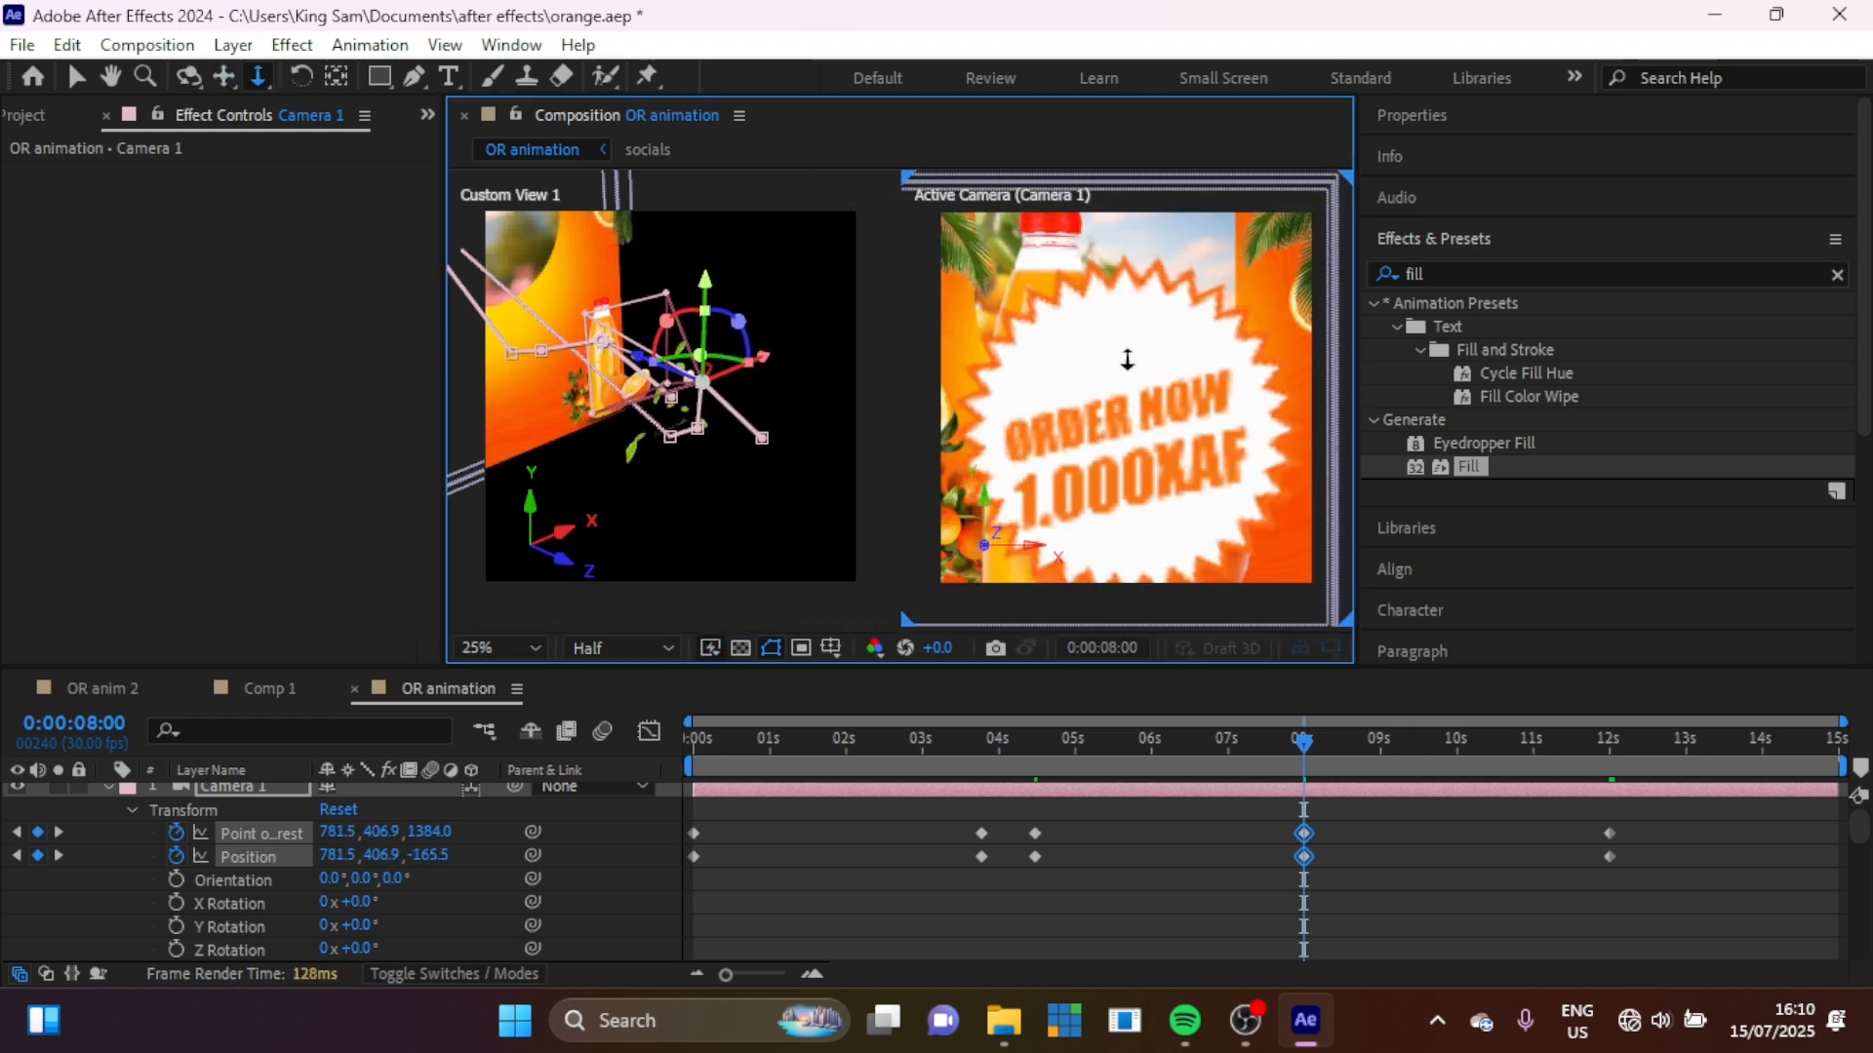
Step: Move the camera's second pair of Position and Point of Interest keyframes earlier, to about 3.3 seconds
drag(1309, 746, 1676, 751)
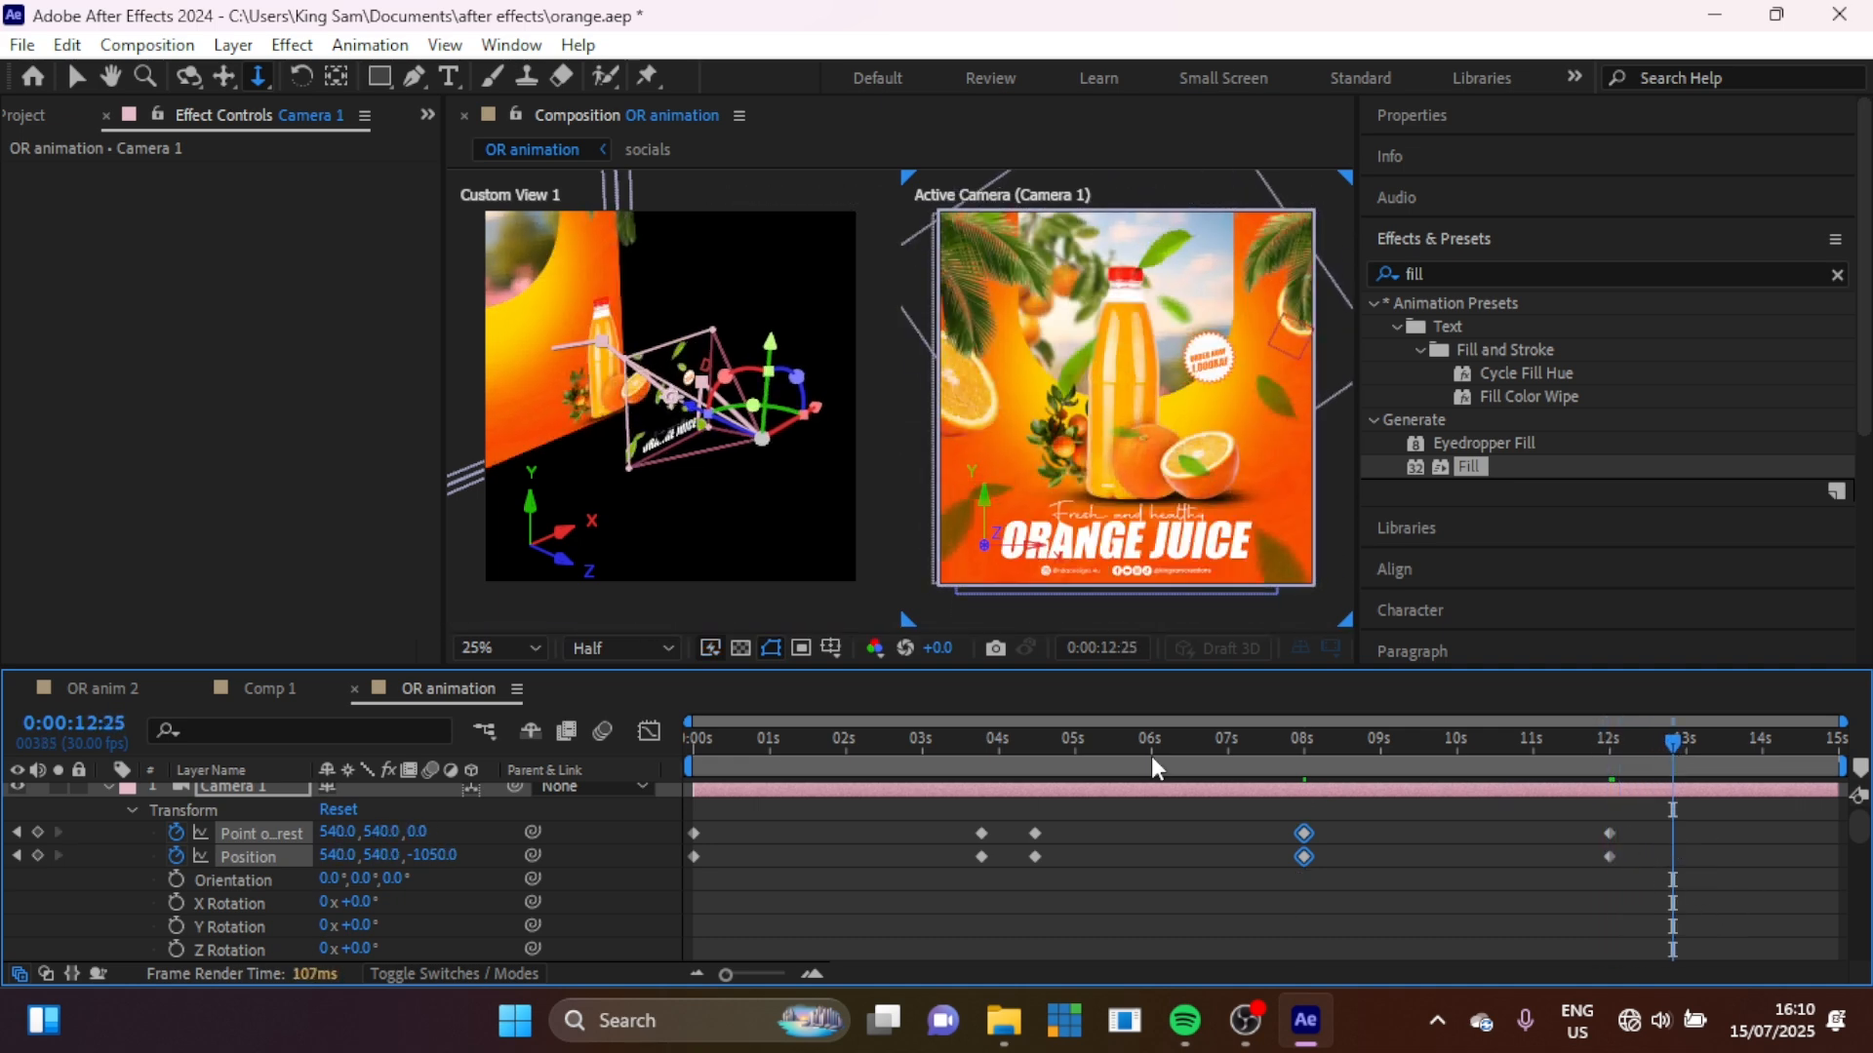
key(v)
click(964, 738)
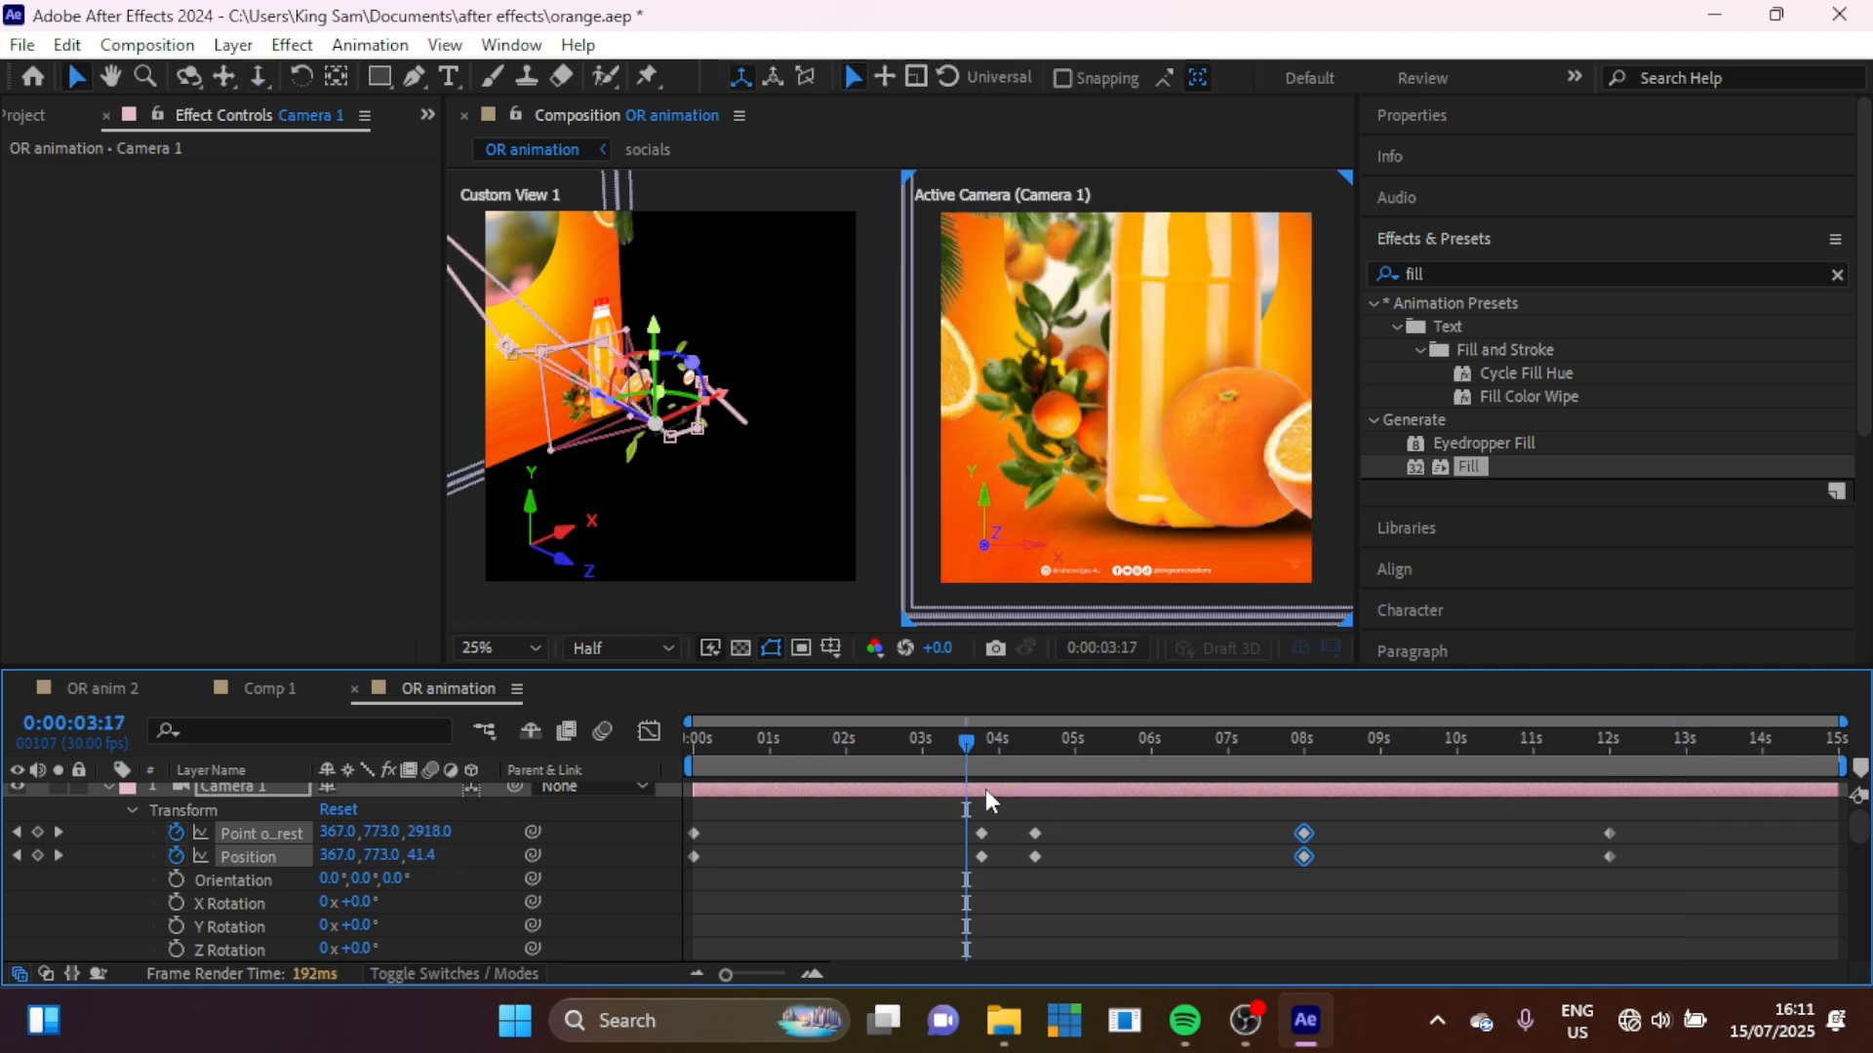
drag(987, 813, 942, 862)
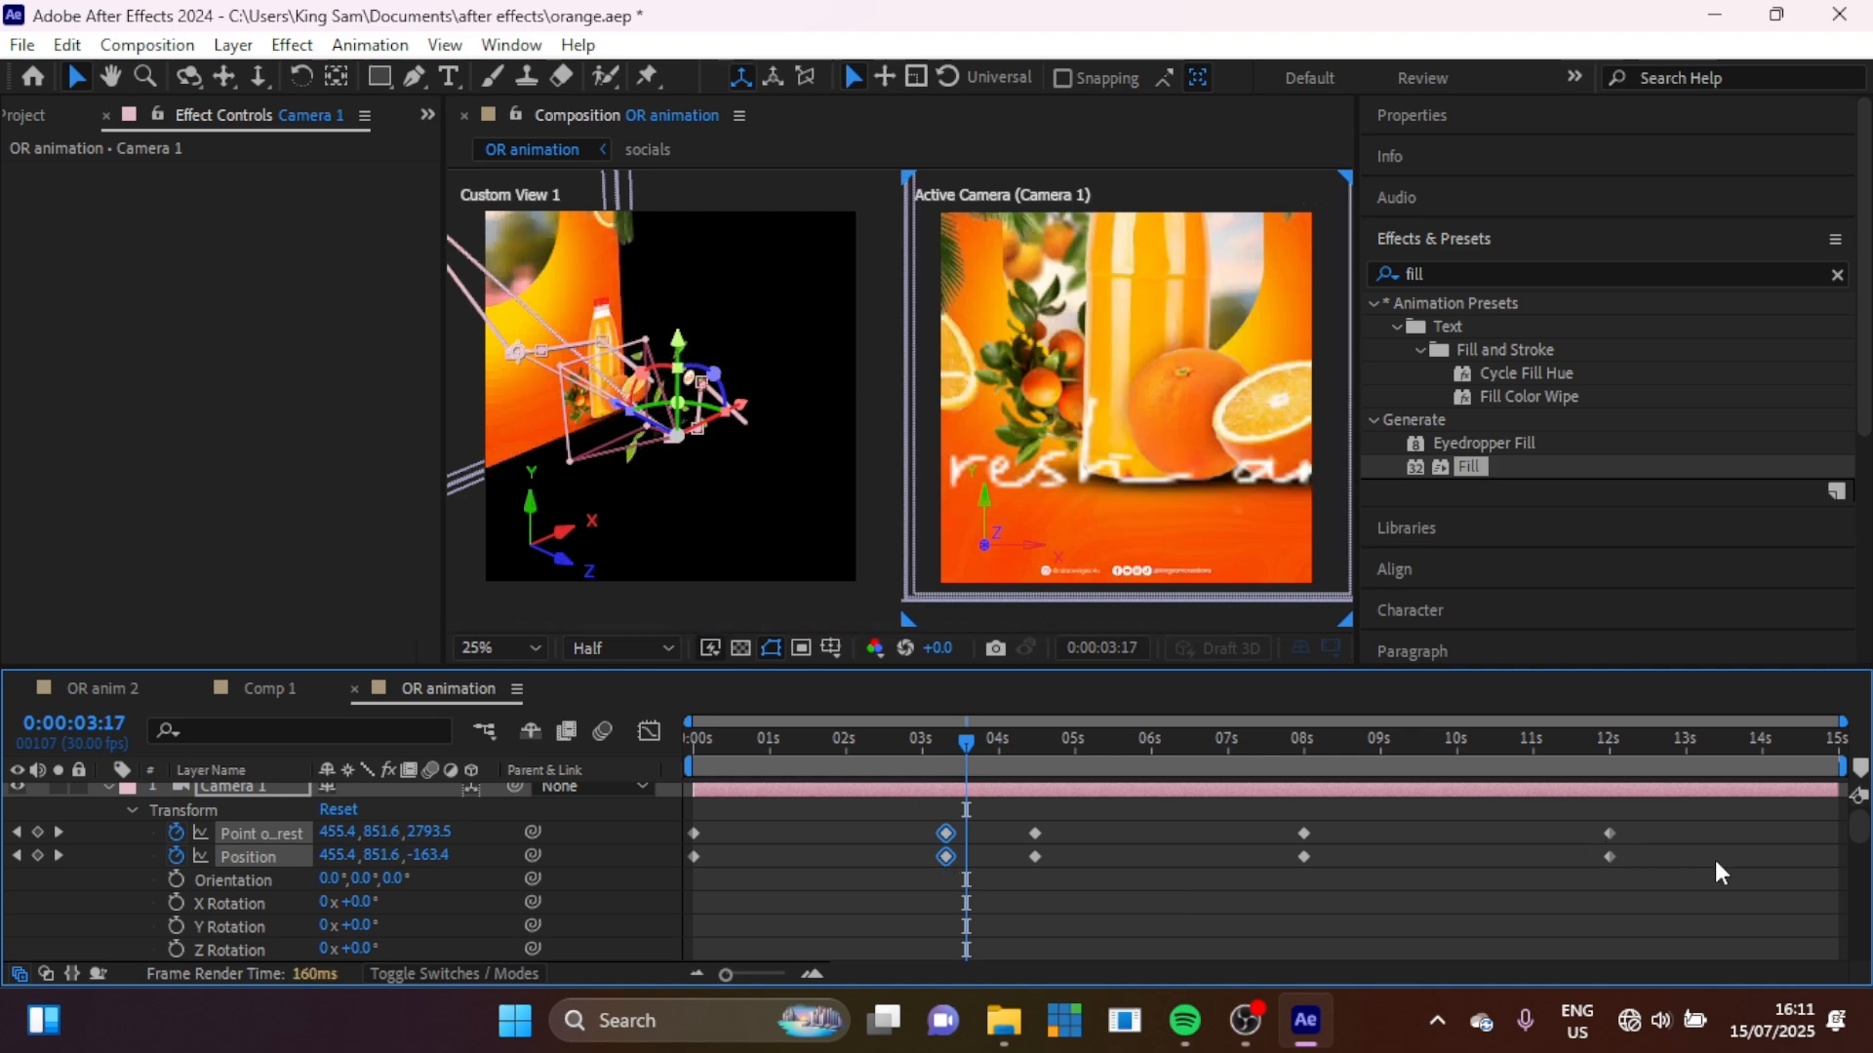
Step: Apply Easy Ease to all camera keyframes and reshape their speed curves in the graph editor for sharper peaks between stops
drag(1698, 886, 673, 797)
key(F9)
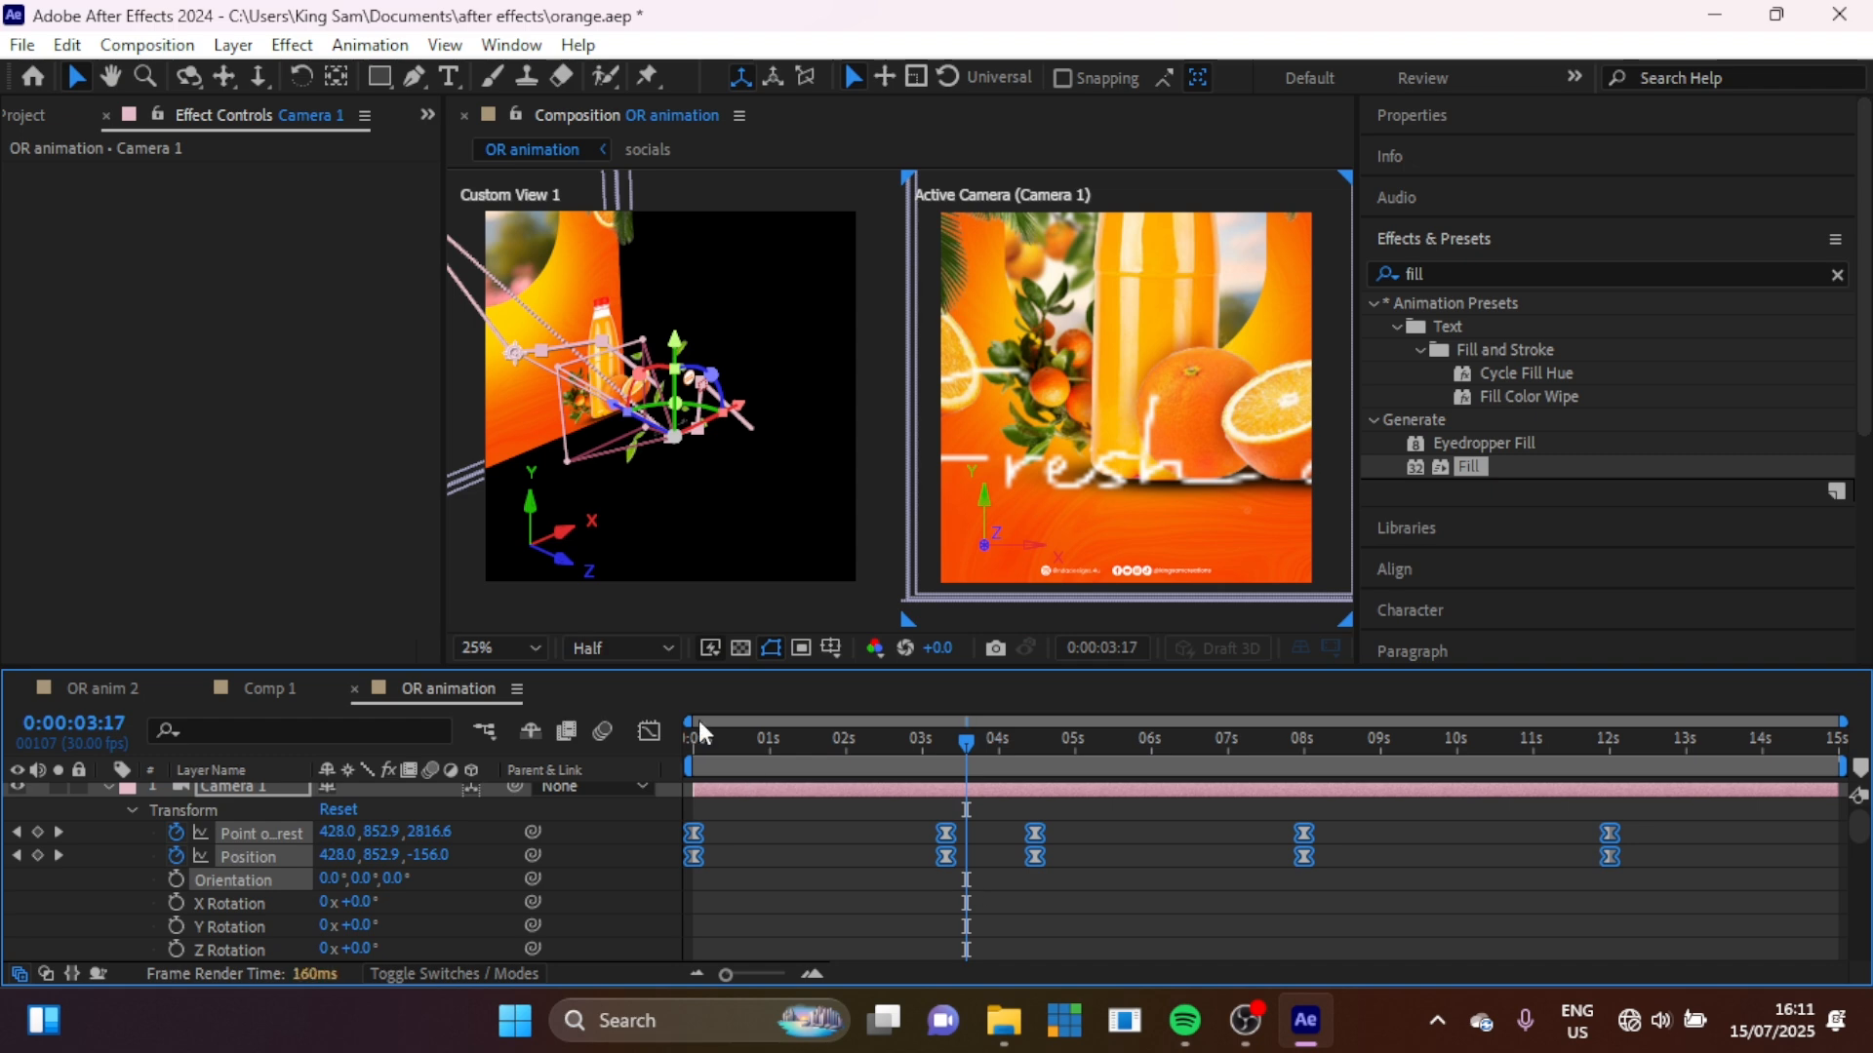
click(646, 733)
drag(973, 841, 821, 901)
drag(1020, 890, 1033, 892)
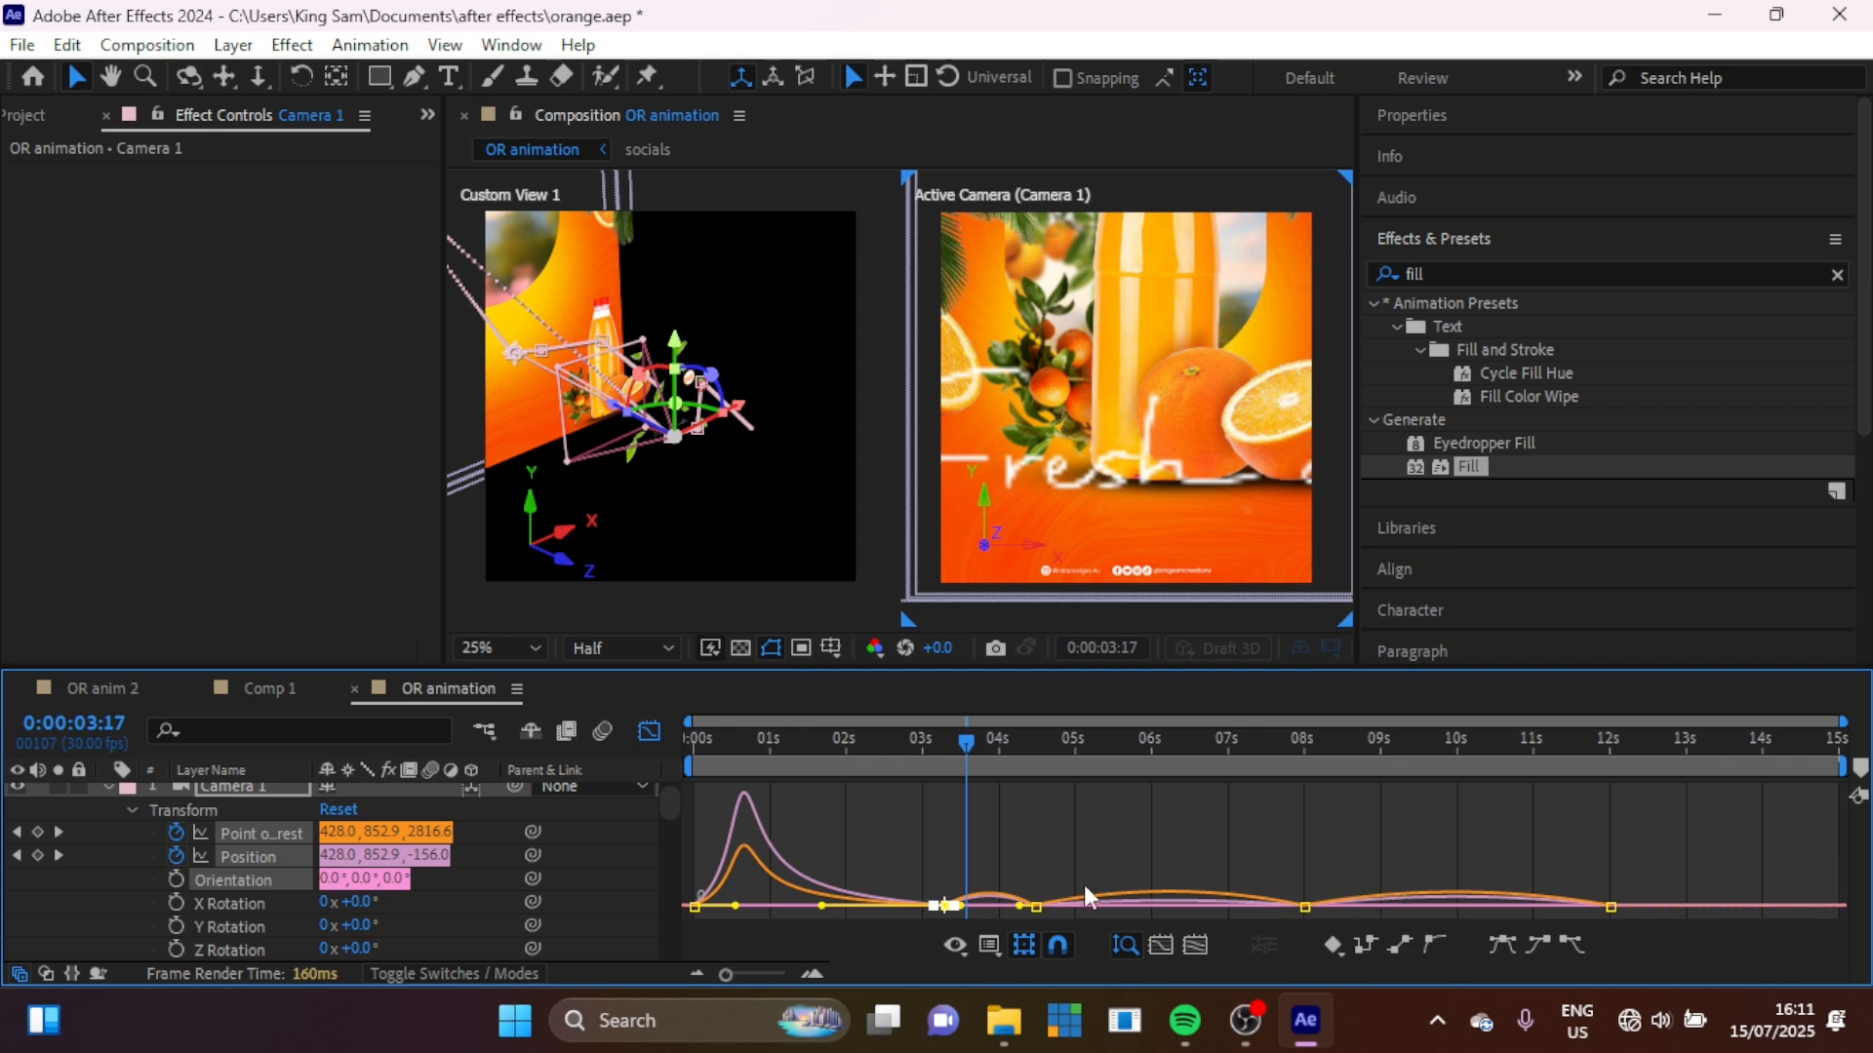
drag(1064, 825, 1110, 899)
drag(1336, 868, 1121, 914)
drag(1010, 885, 1128, 908)
drag(1630, 888, 1496, 899)
drag(1356, 915, 1396, 893)
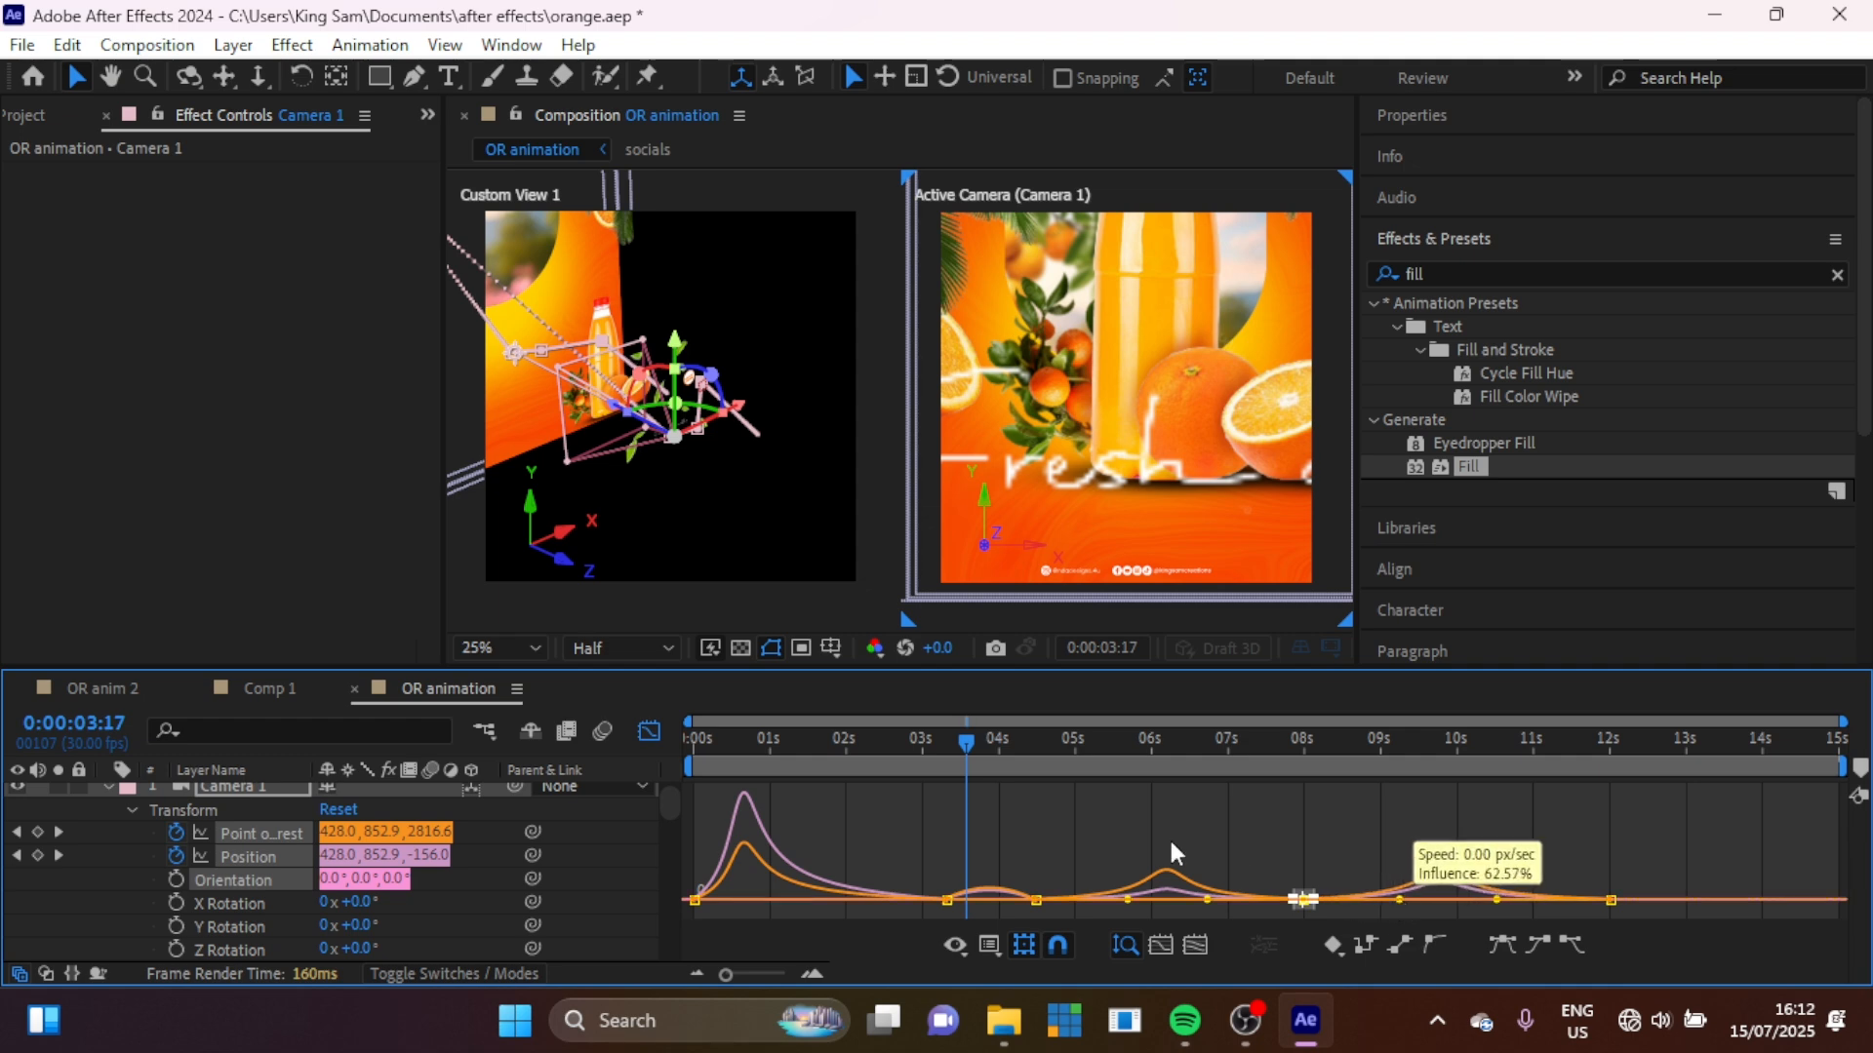
click(648, 733)
Step: Preview the camera move and widen the gap between the second and third camera keyframe pairs, moving one earlier and the other later
key(space)
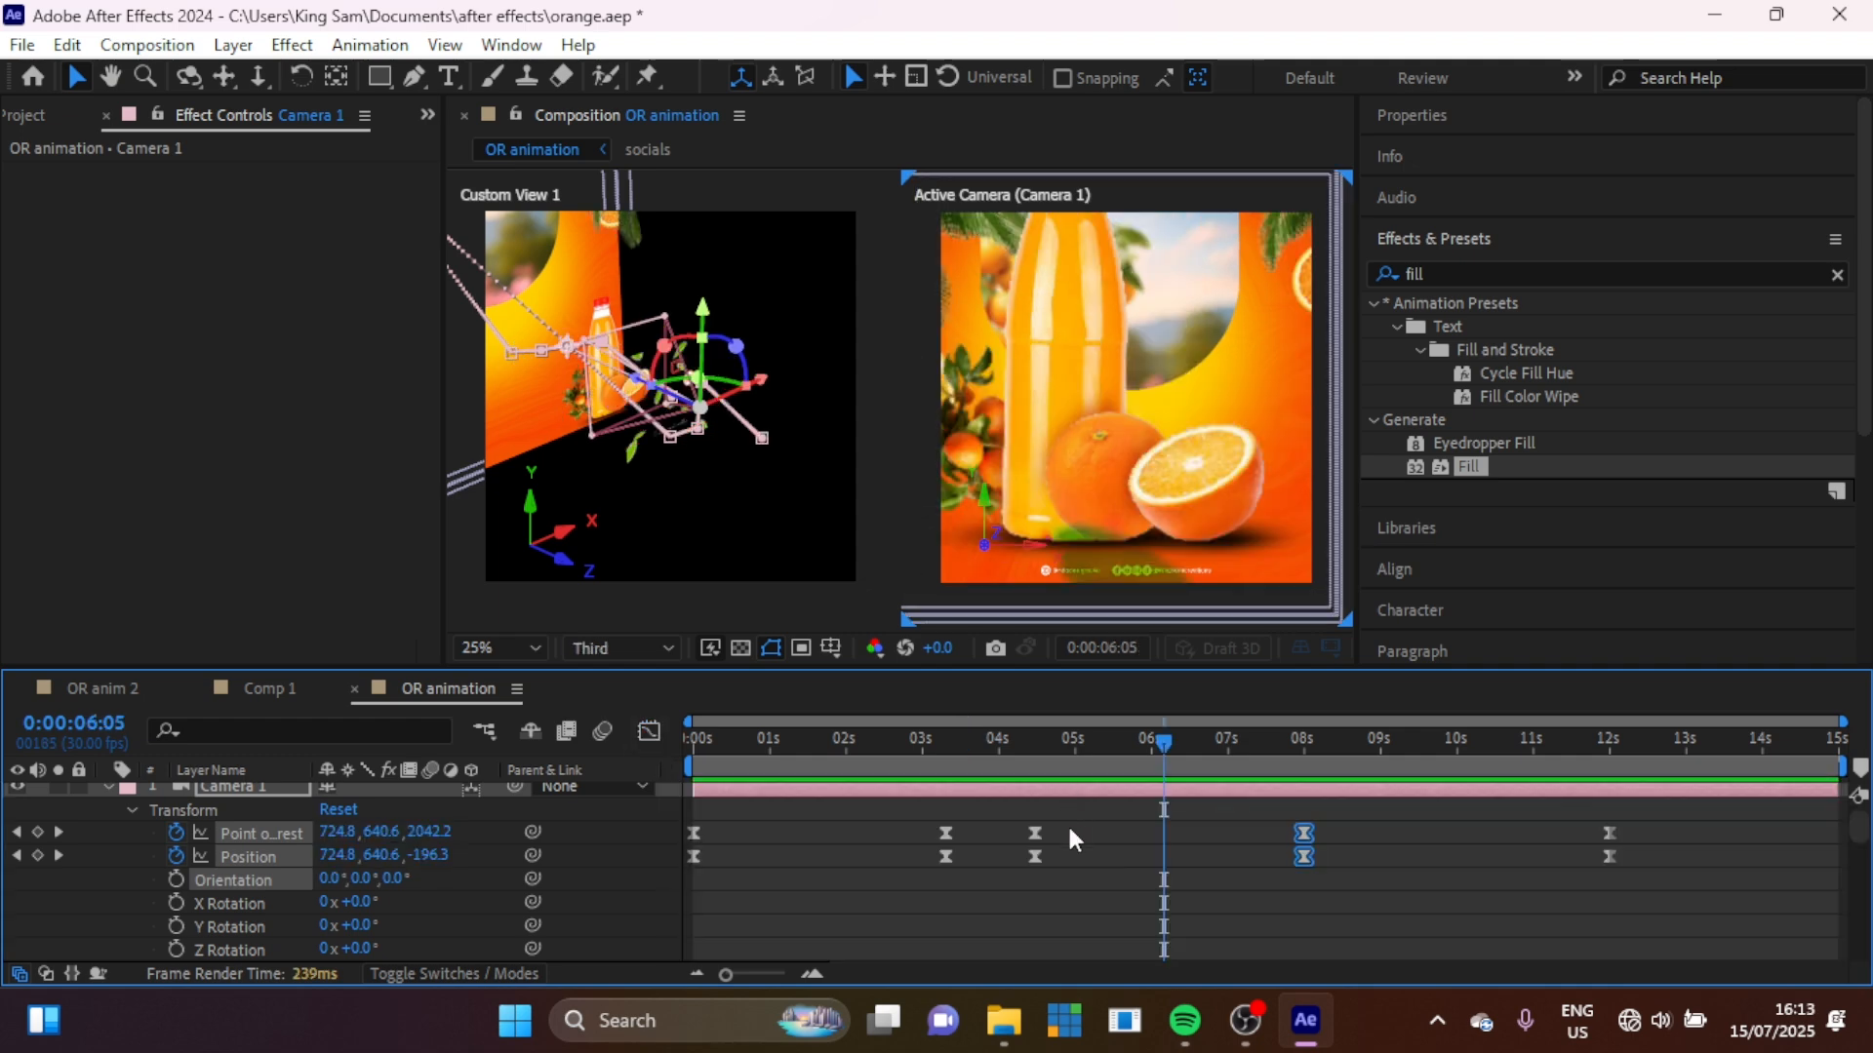
mouse_move(1058, 822)
mouse_down()
mouse_move(1020, 864)
mouse_move(1059, 836)
mouse_up()
click(924, 826)
click(939, 826)
drag(950, 829, 933, 830)
Step: Shift all camera keyframes later so the first pair sits at about 0.6 seconds, and preview the animation
drag(863, 746, 1582, 771)
drag(1679, 882, 745, 832)
click(708, 743)
key(space)
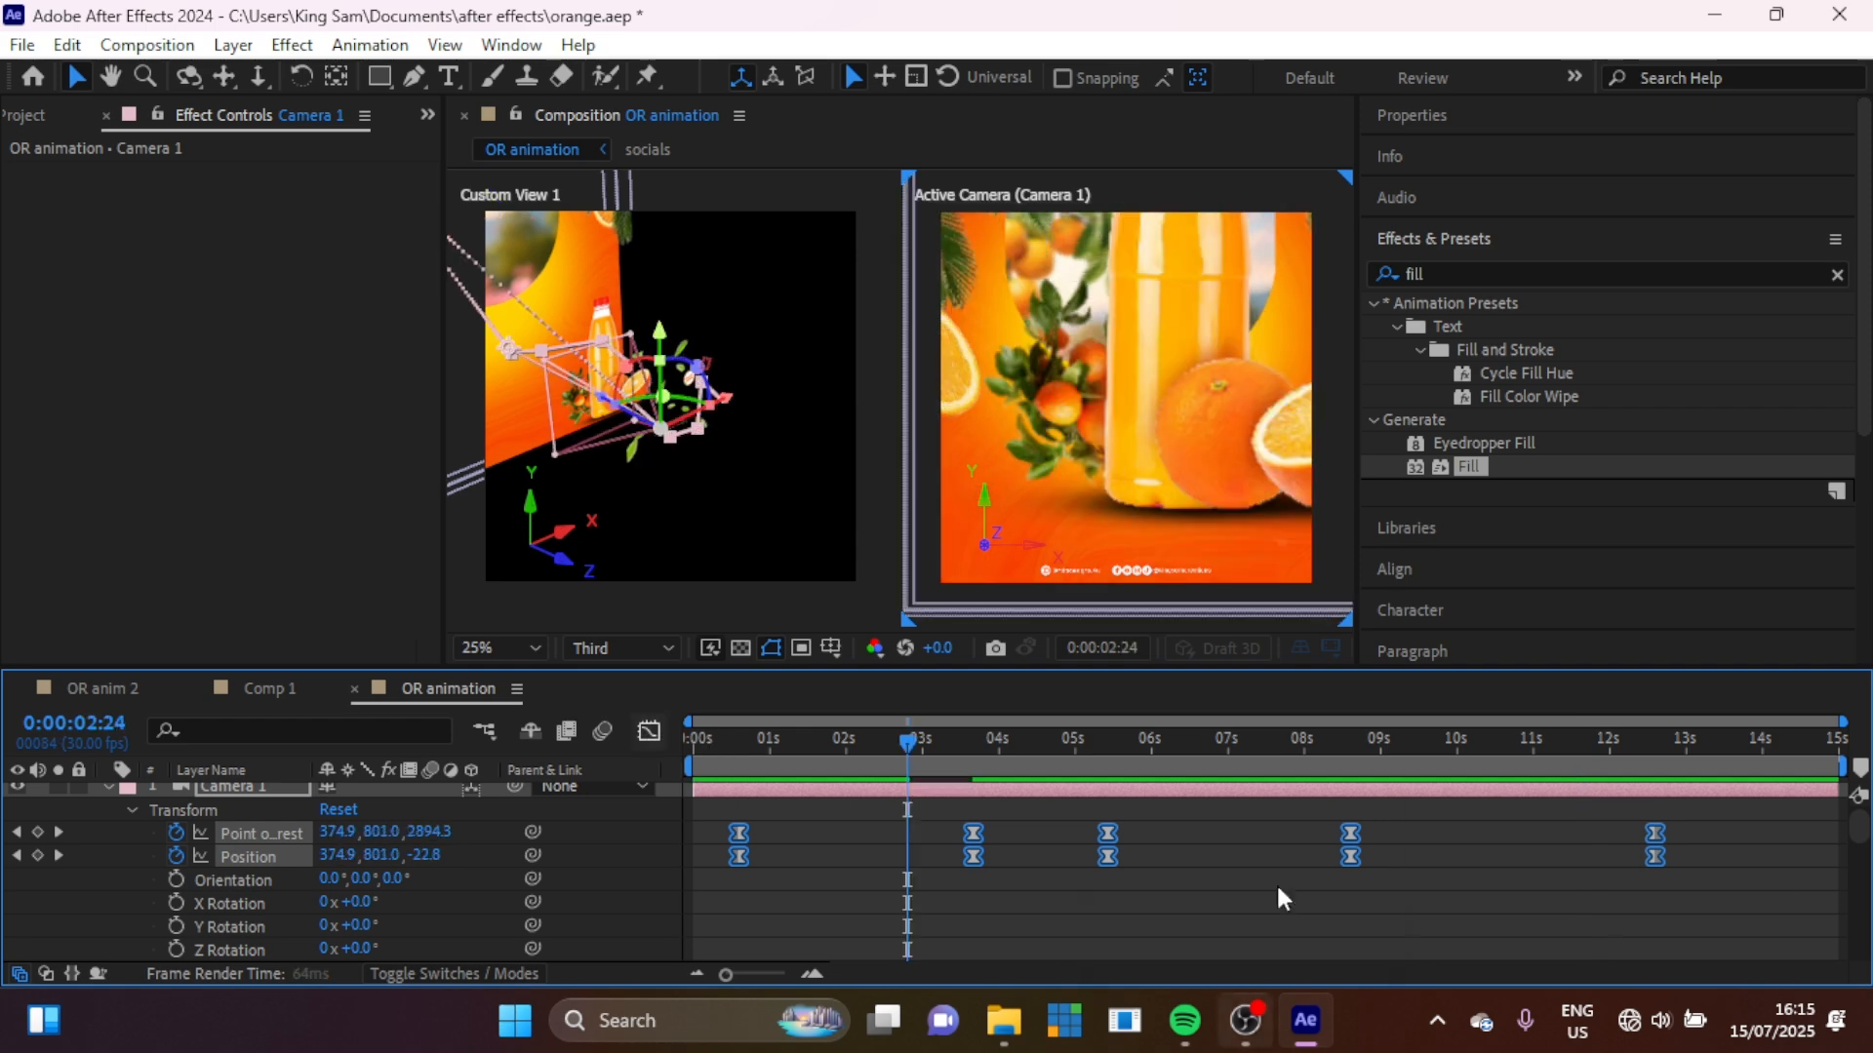
Step: Move Shape Layer 1 and the ORANGE title layer earlier together so both start at about 0:00:10:23
drag(1865, 831, 1865, 897)
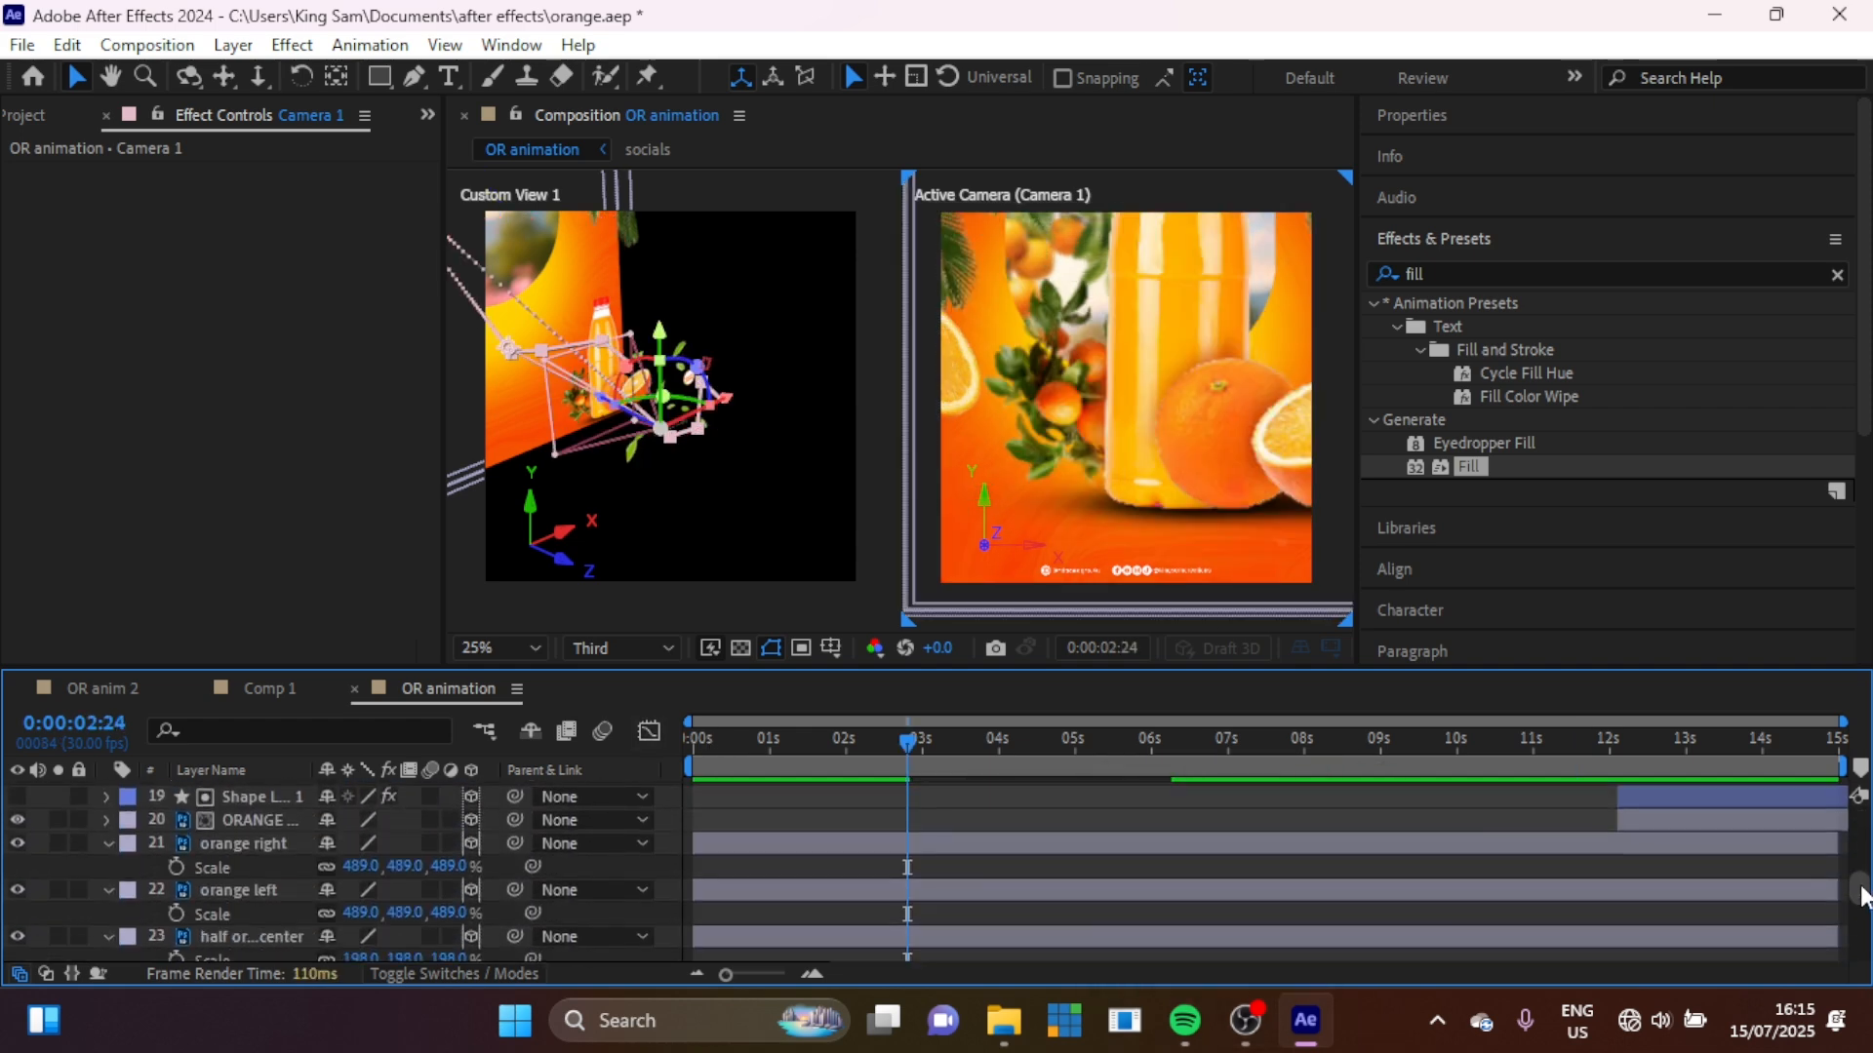
click(1648, 746)
click(1651, 802)
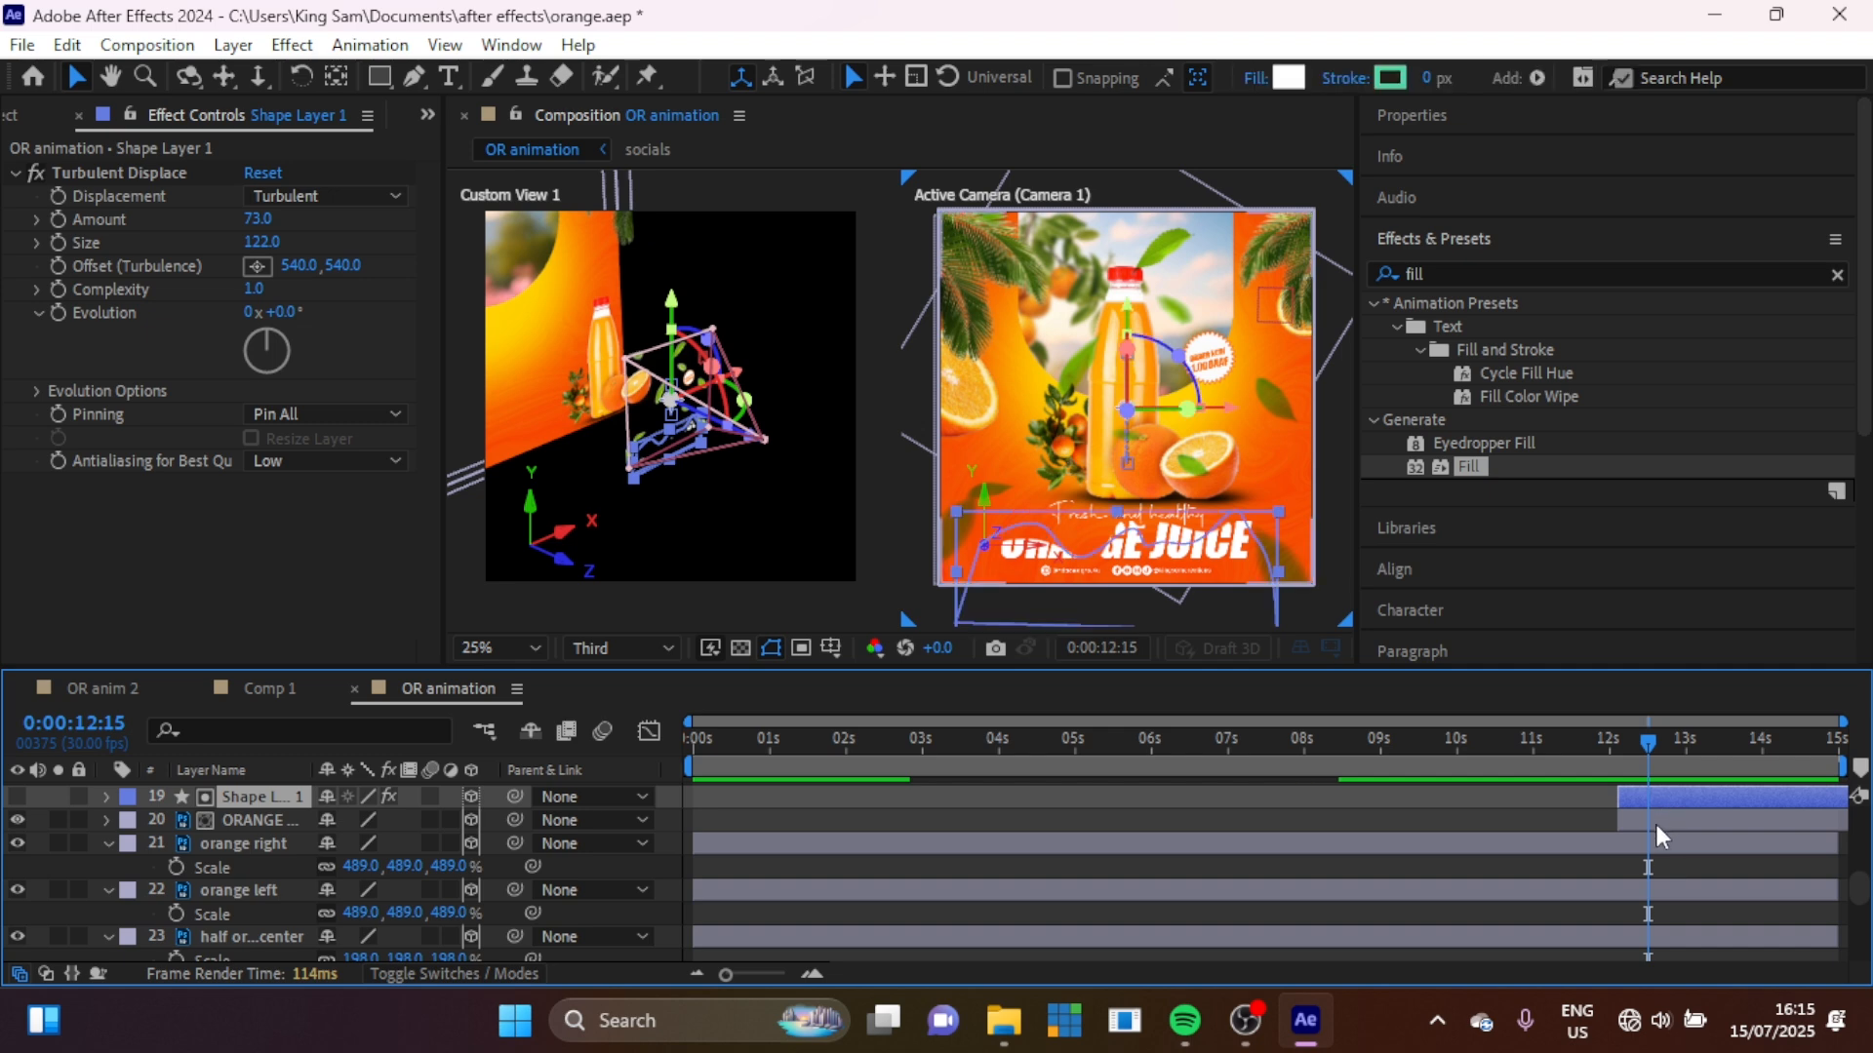
shift+click(1655, 823)
drag(1617, 823, 1554, 823)
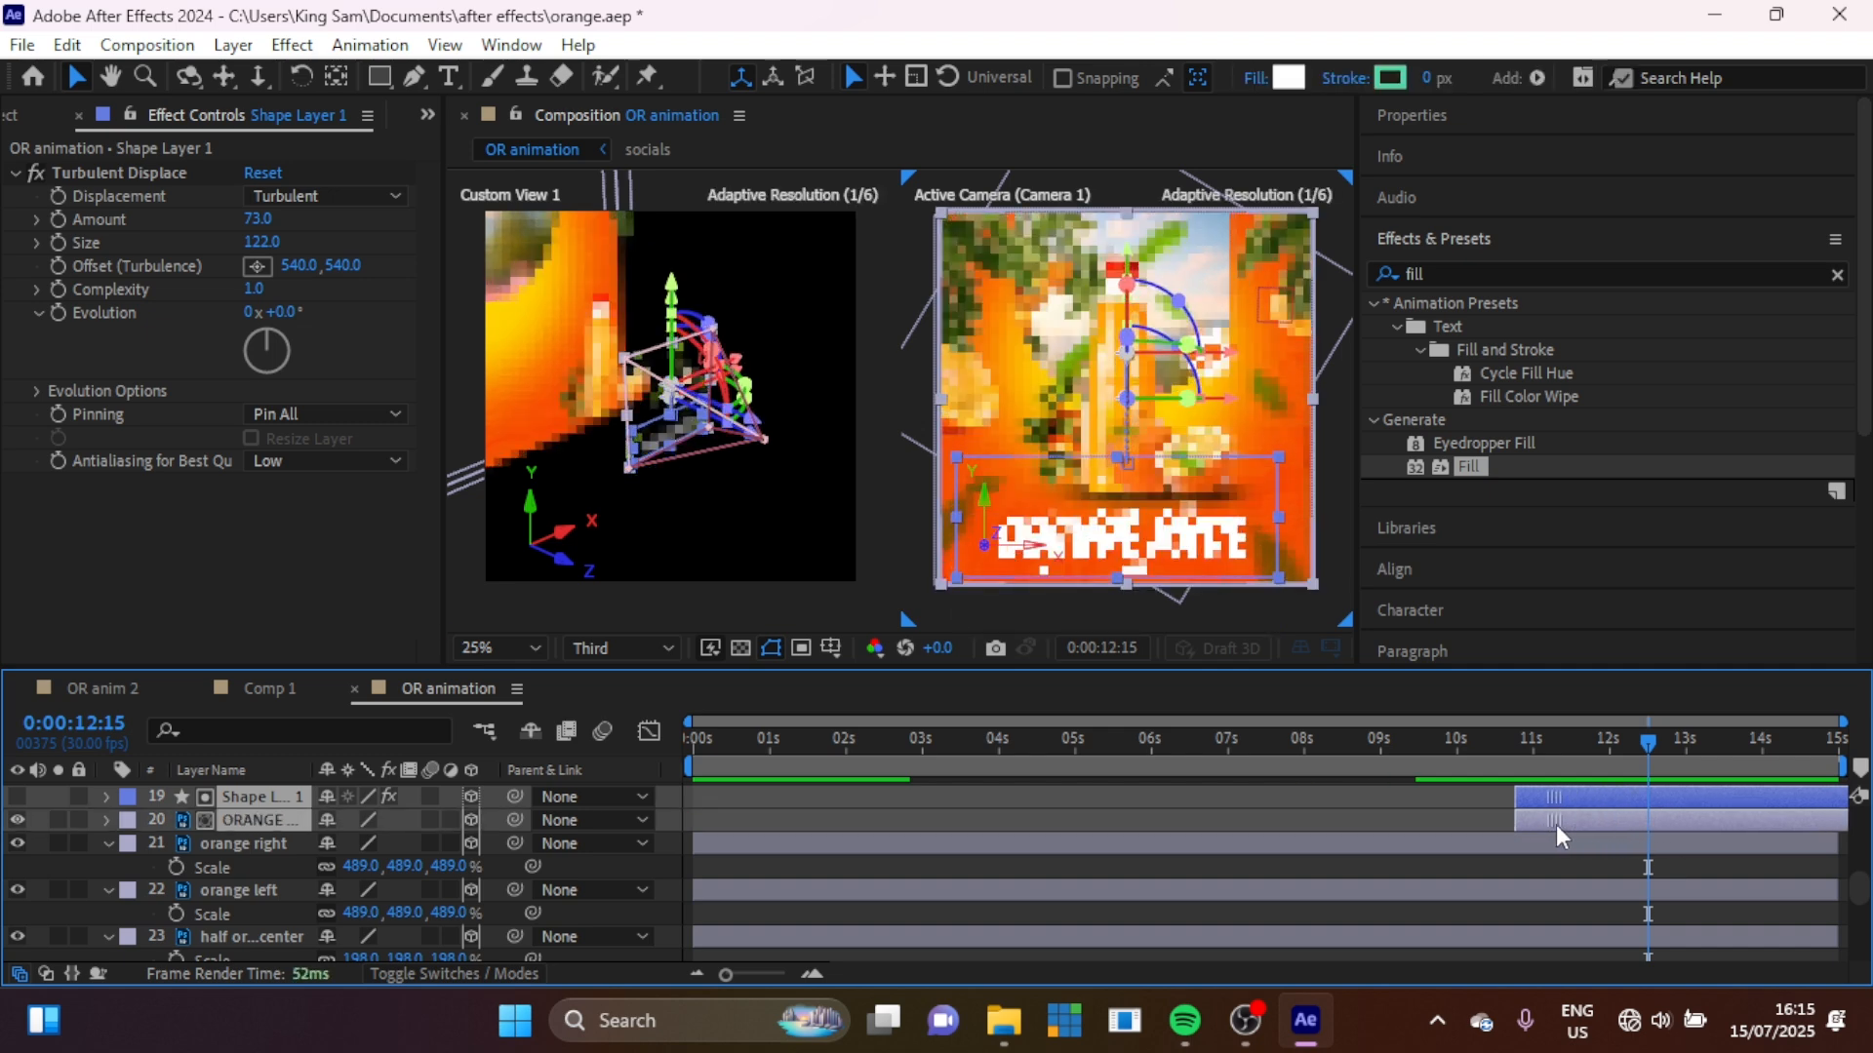
click(1519, 742)
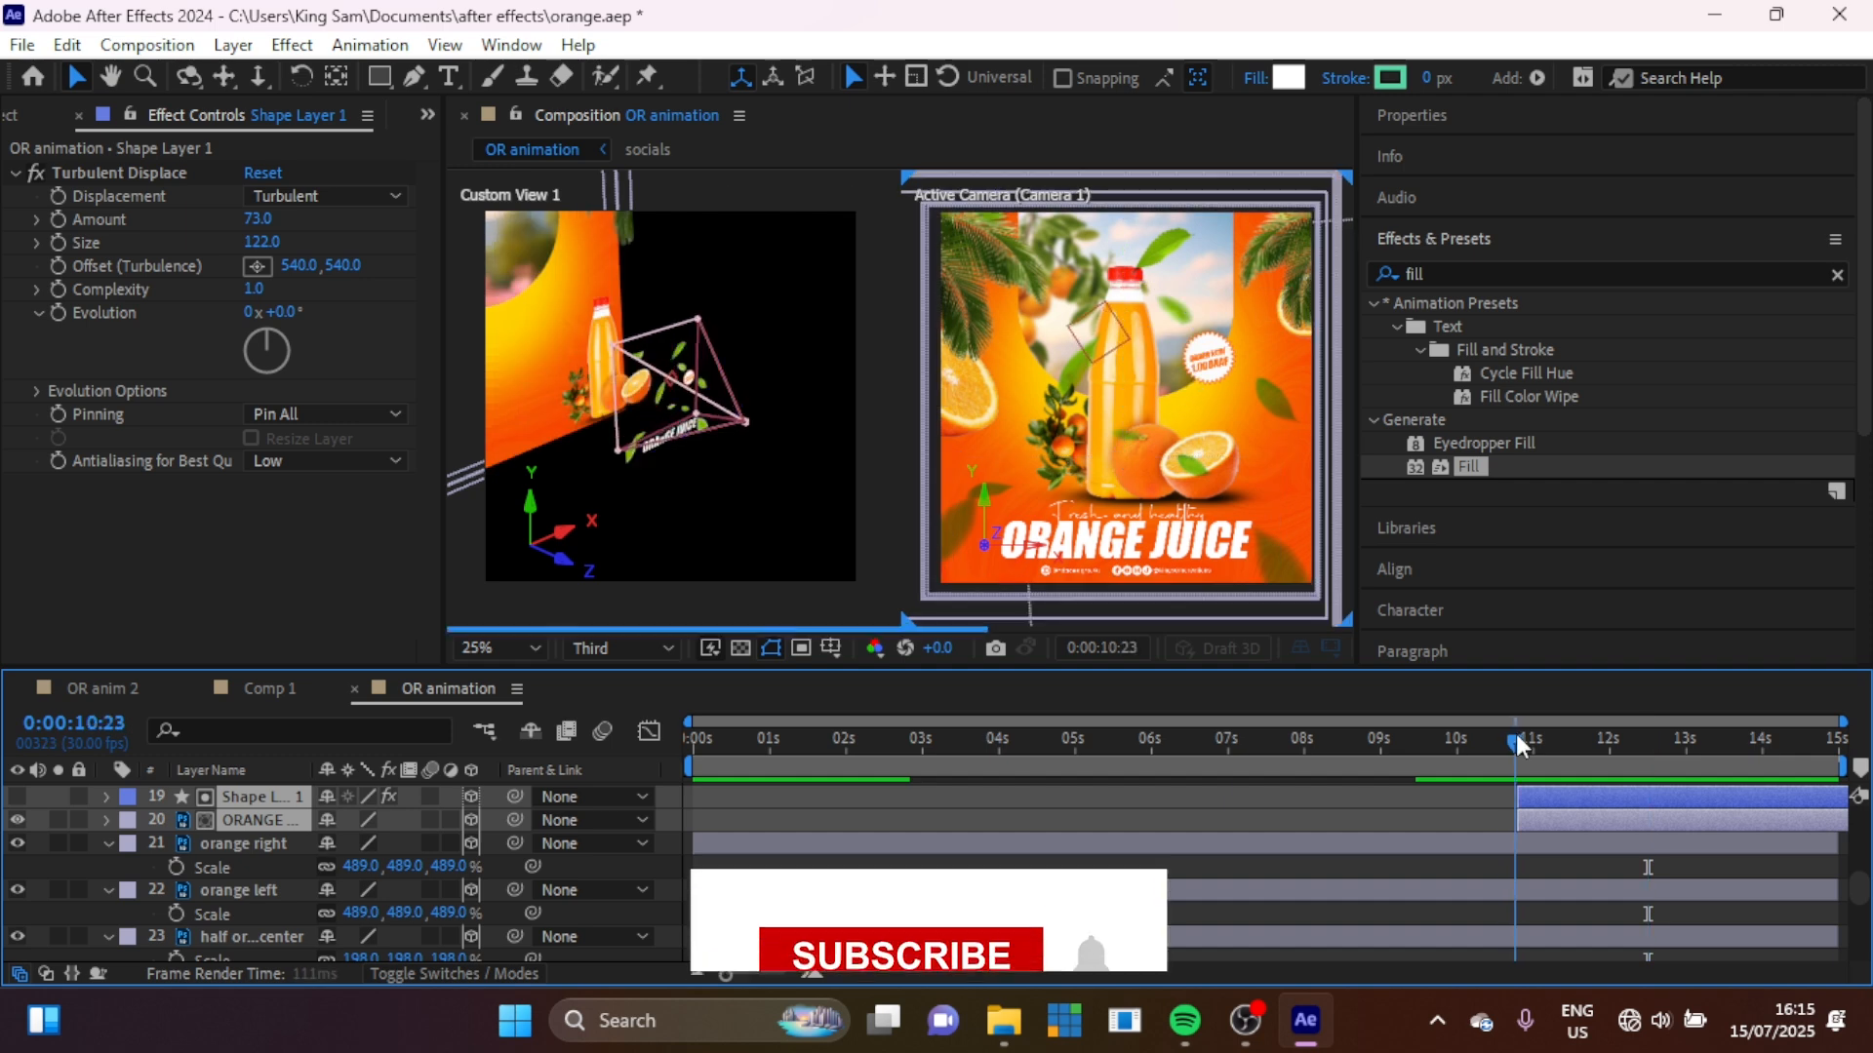
Step: Shorten the incoming ease of Shape Layer 1's last Position keyframe in the speed graph and move that keyframe later to about 13.5 seconds
click(1520, 743)
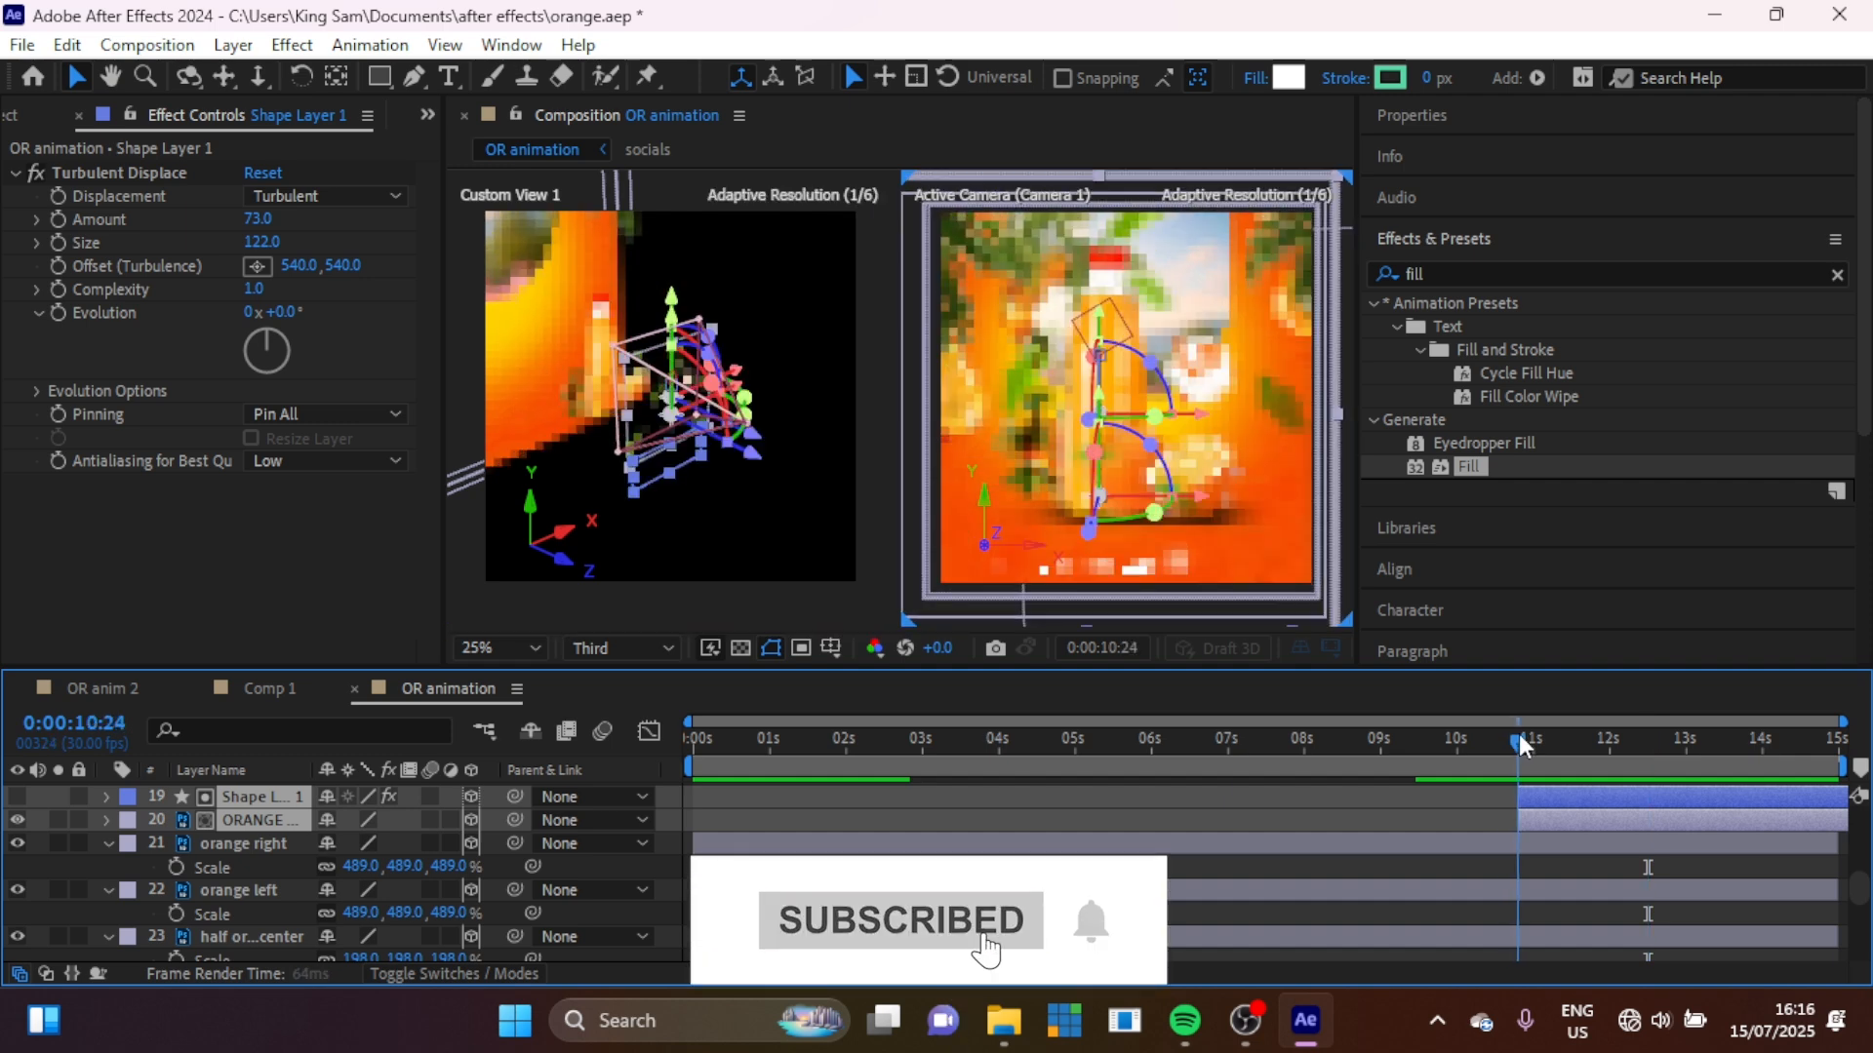
key(p)
click(1519, 822)
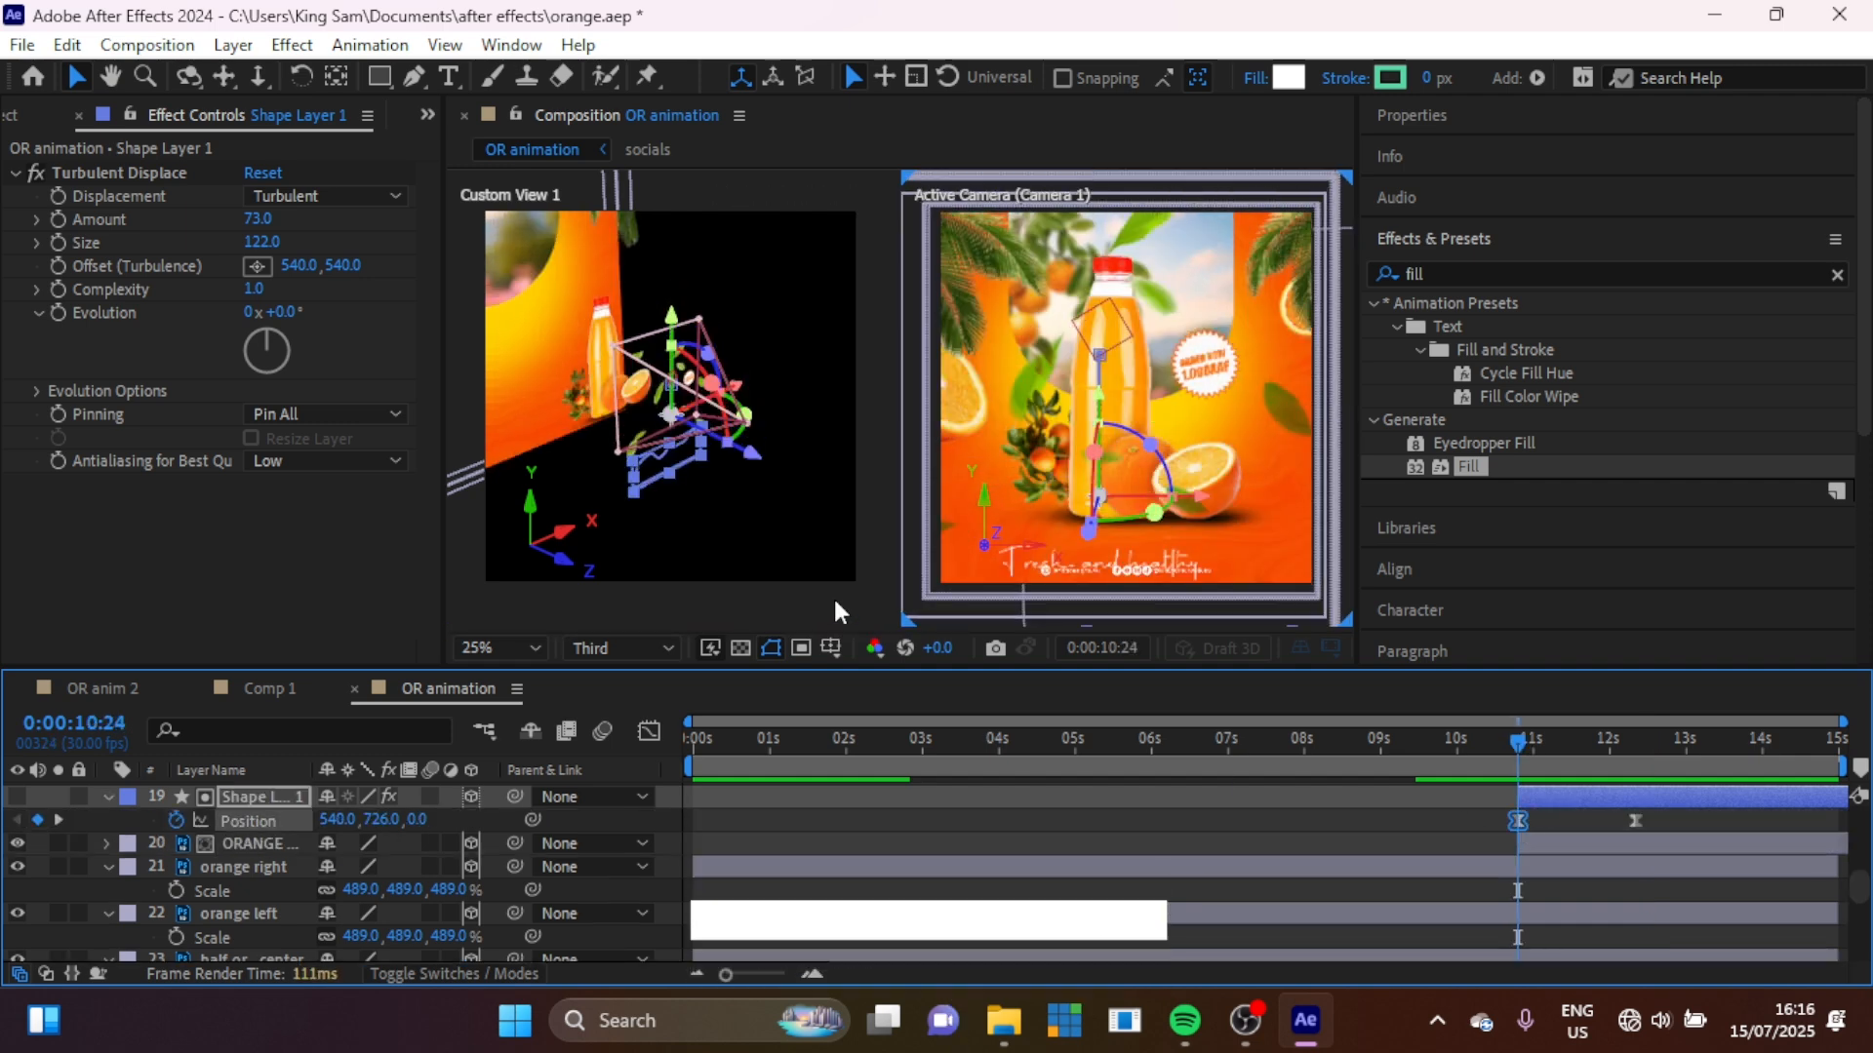
click(650, 732)
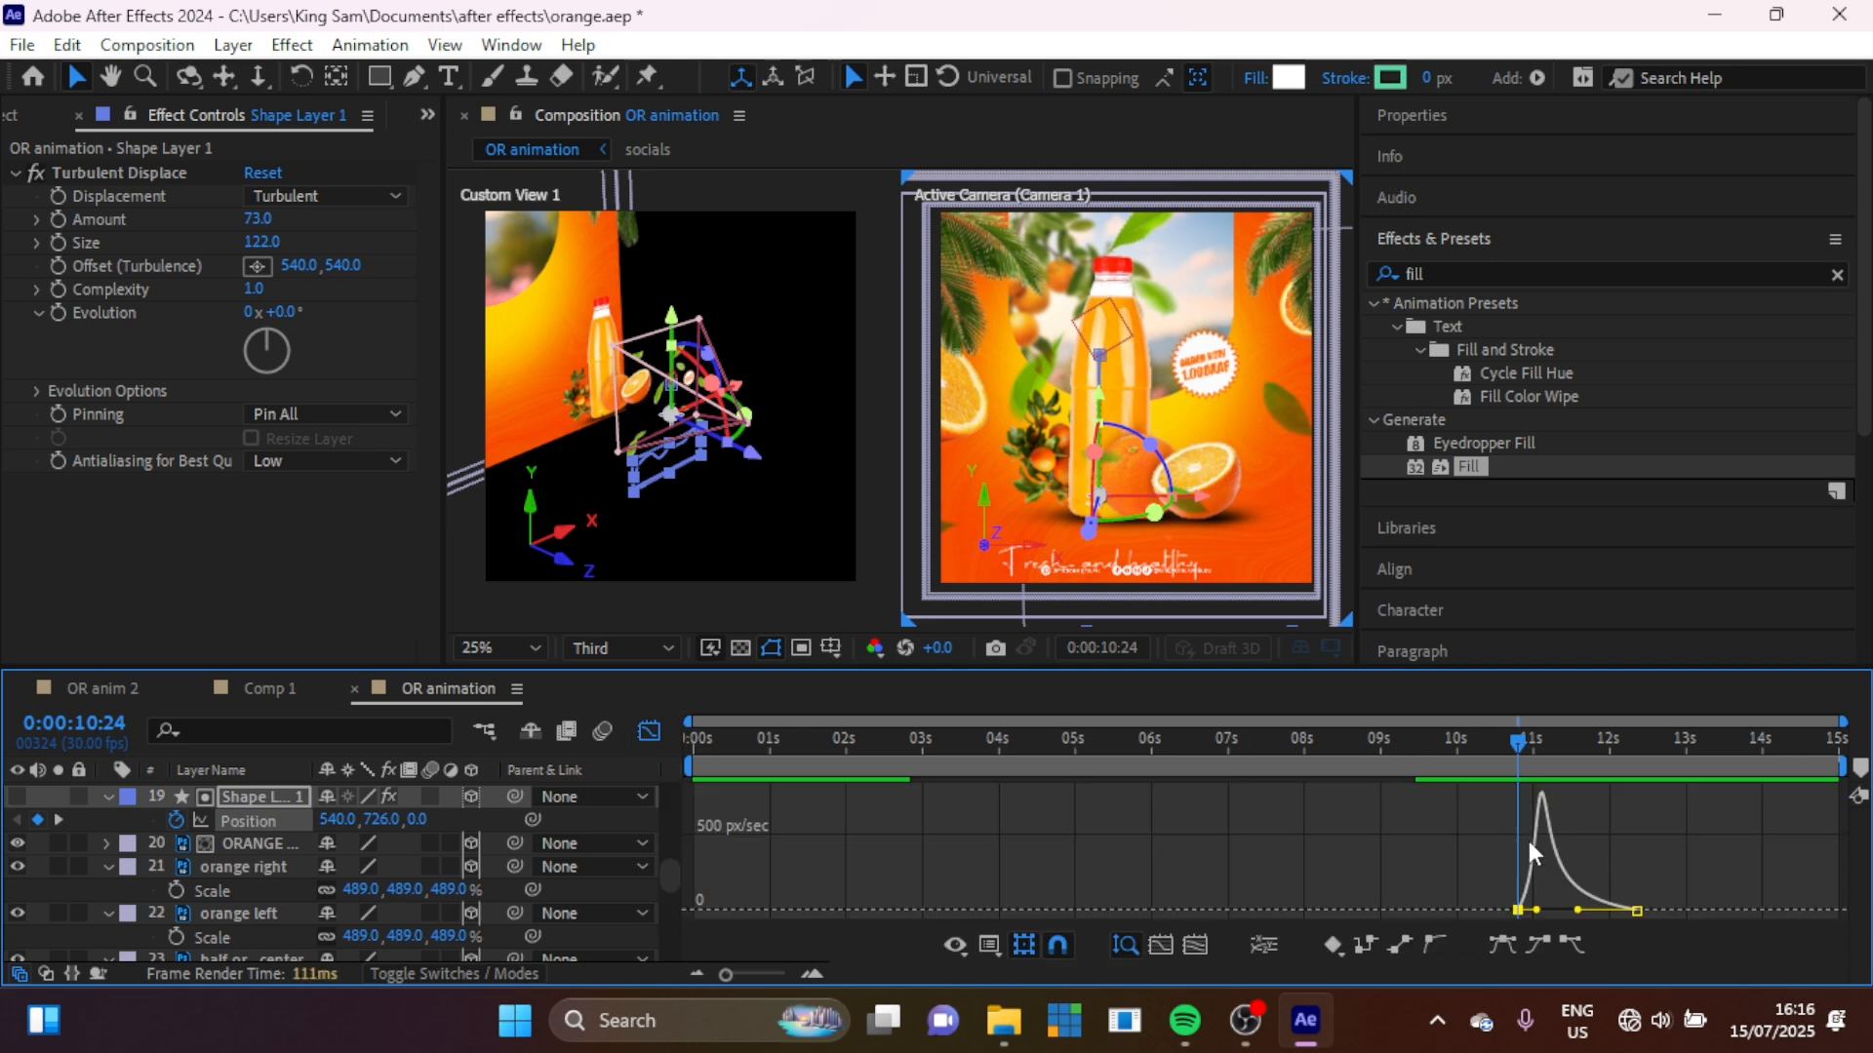
drag(1702, 855, 1599, 911)
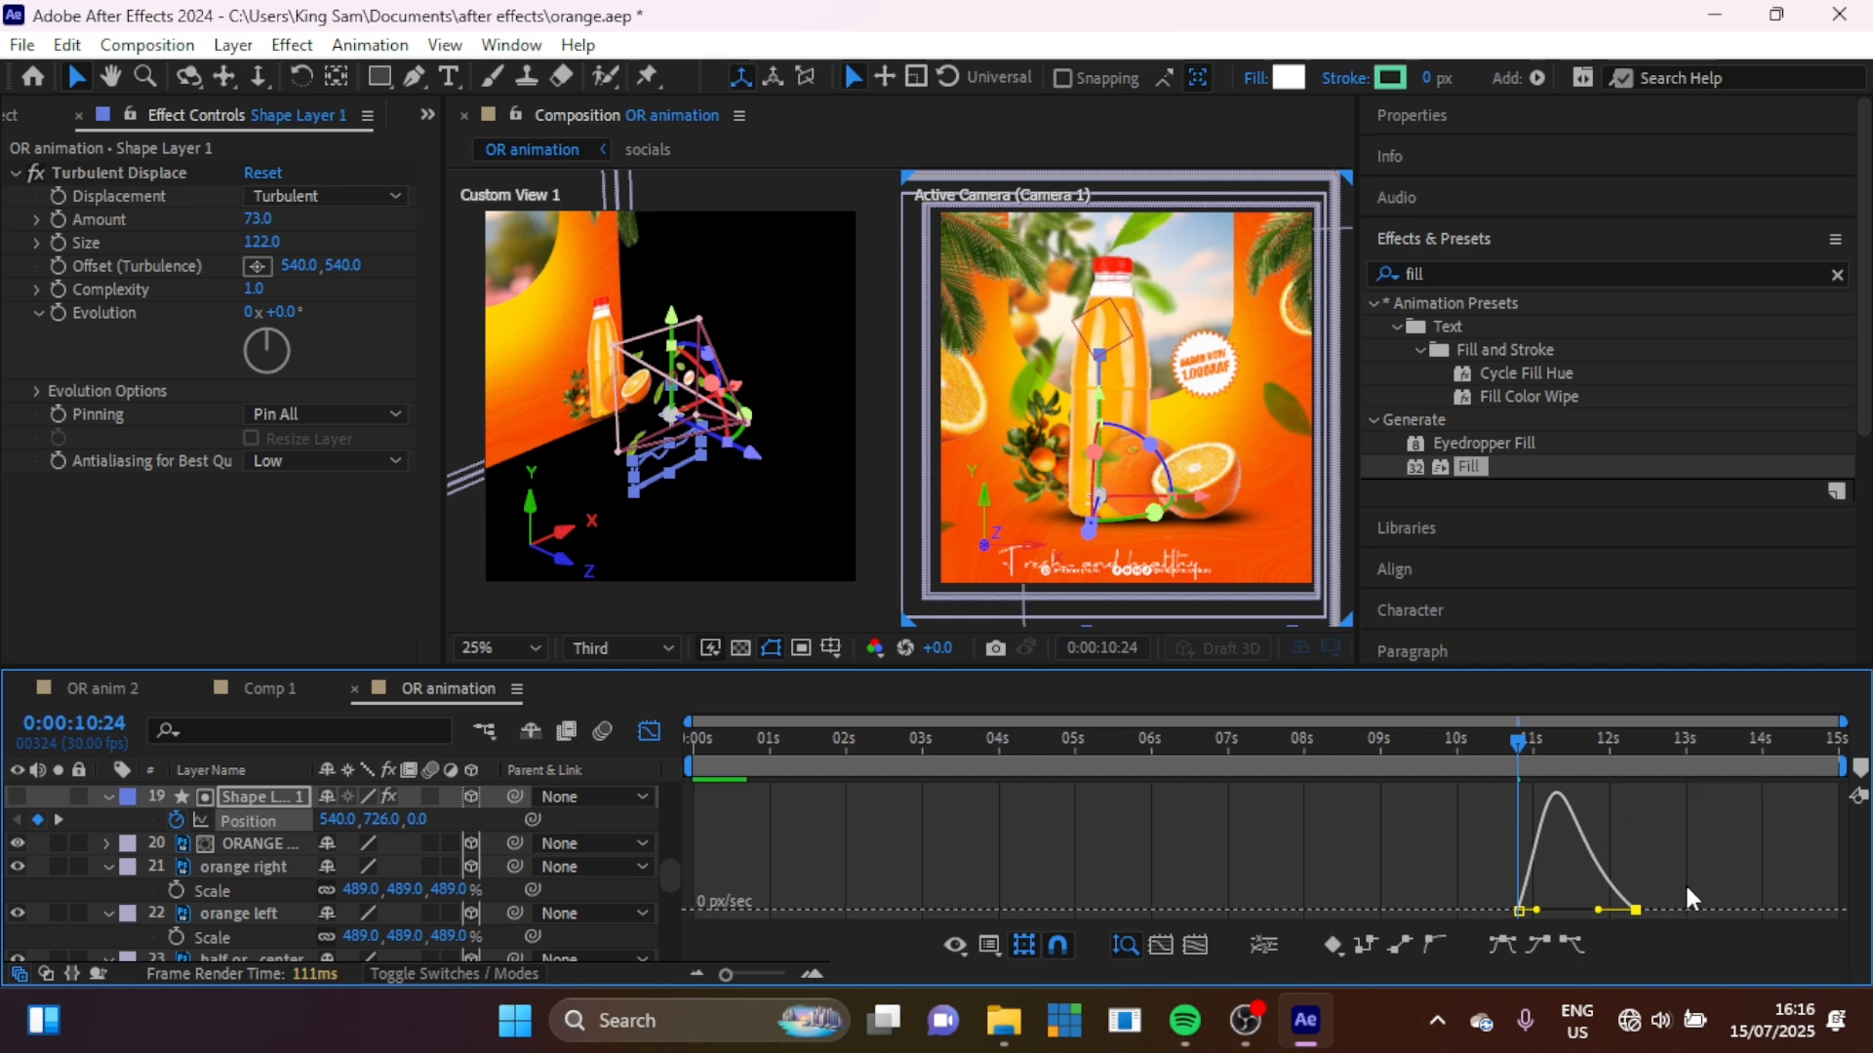
click(650, 731)
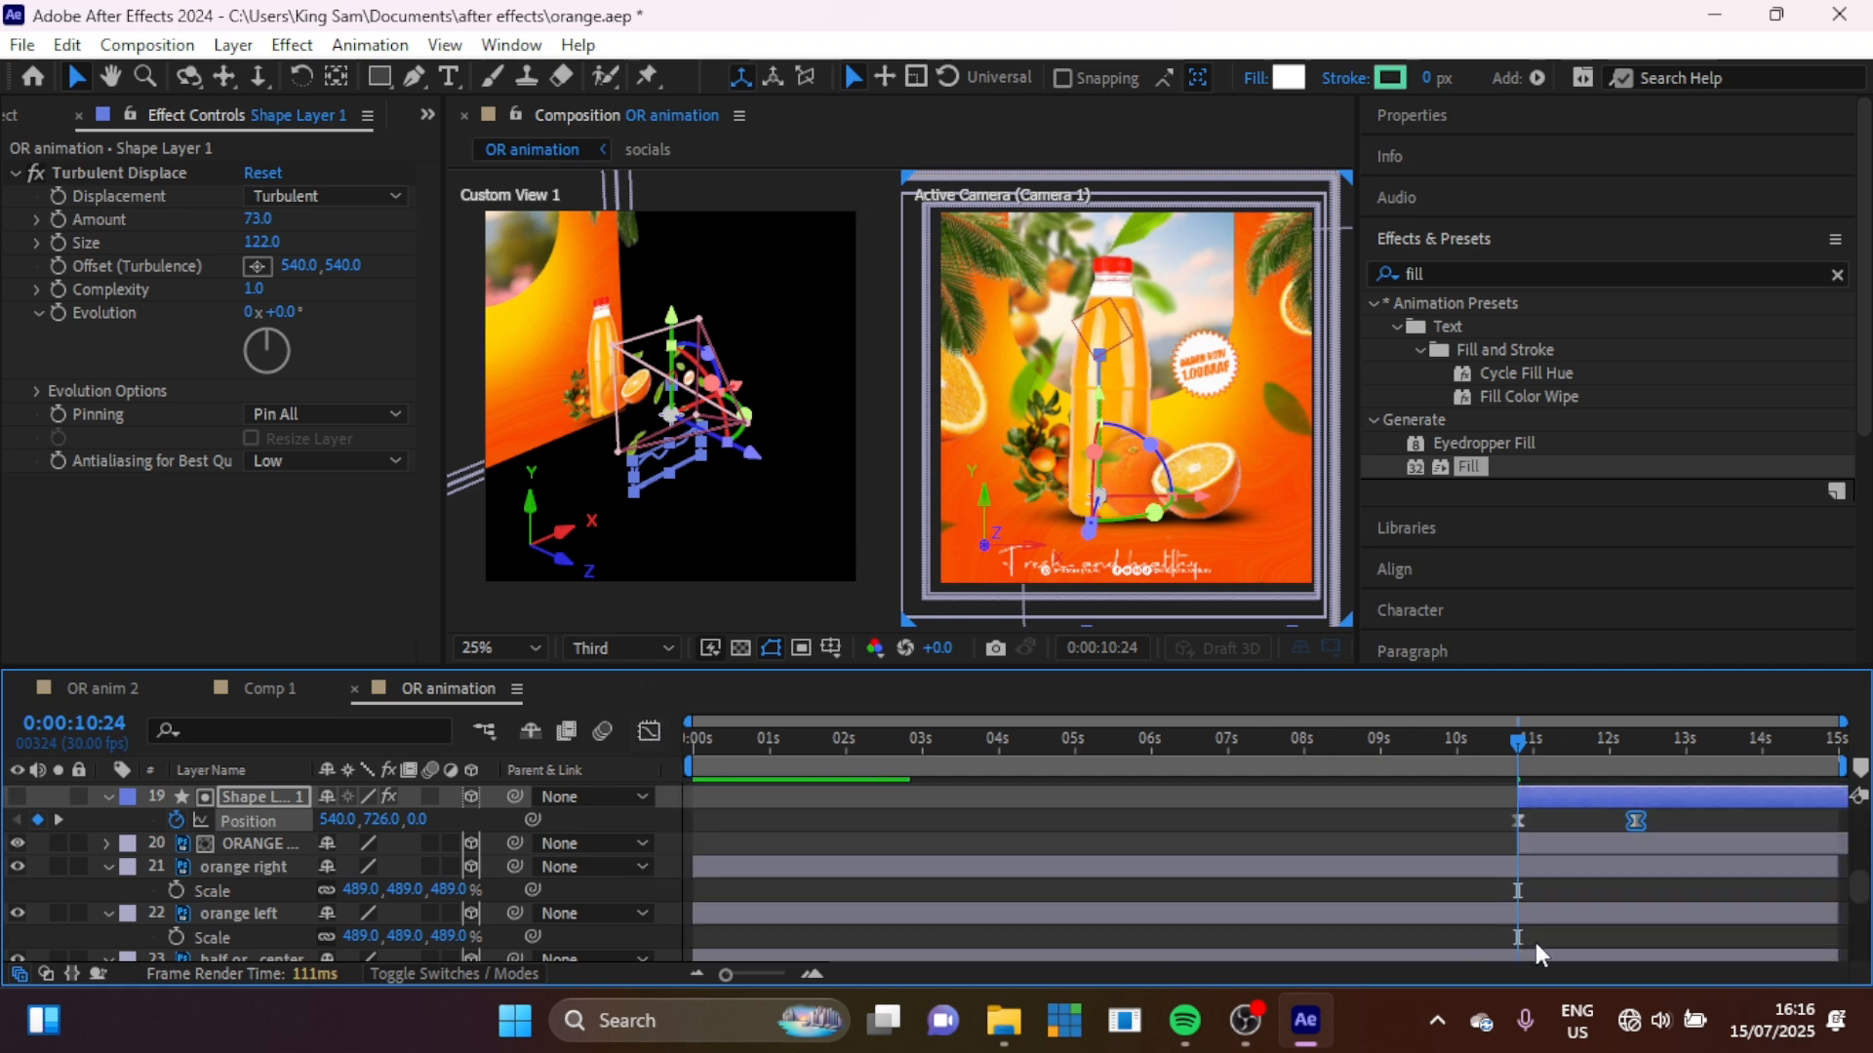
drag(1718, 817, 1723, 817)
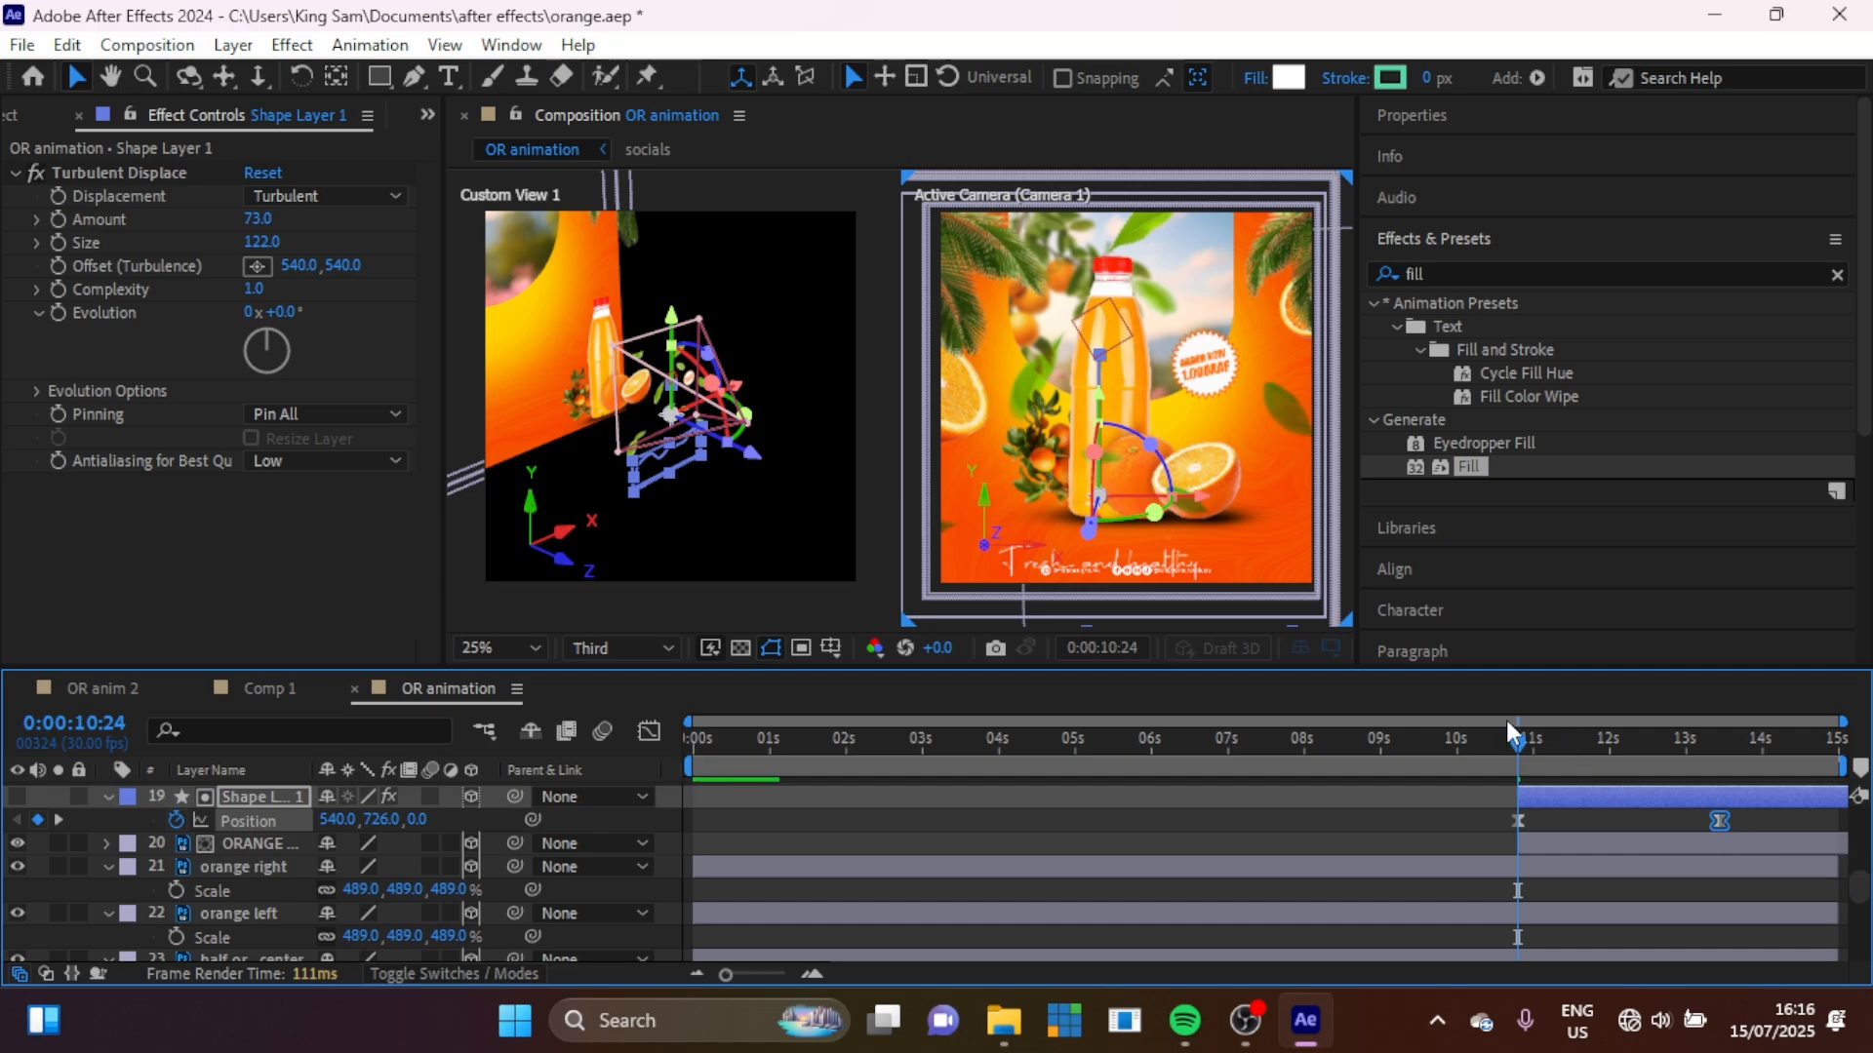